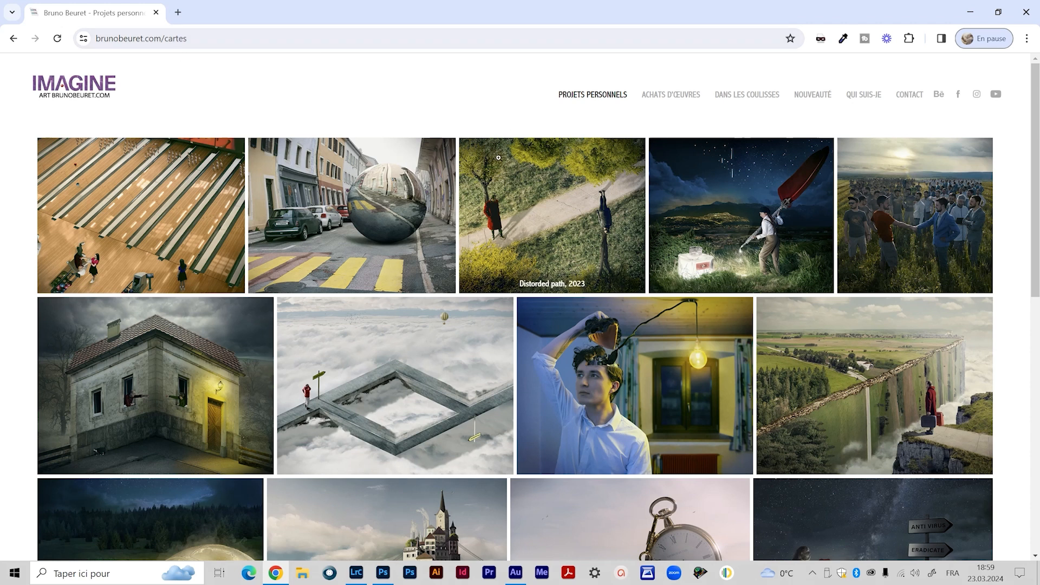
# View the giant street sphere artwork enlarged, page through the following images up to Divergence, and close the viewer.
pyautogui.scroll(-1, 542, 244)
pyautogui.click(398, 160)
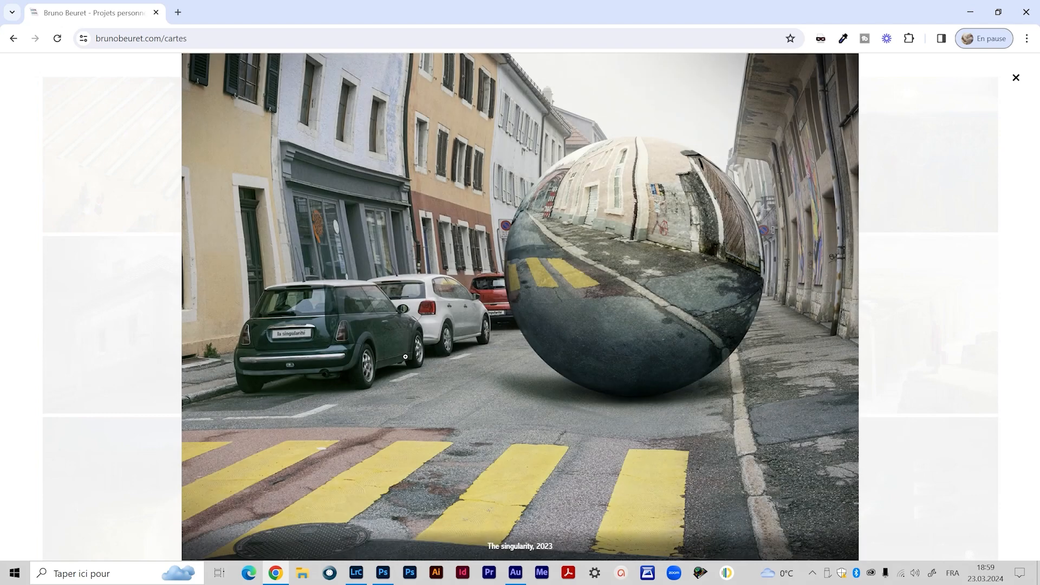
pyautogui.click(1011, 307)
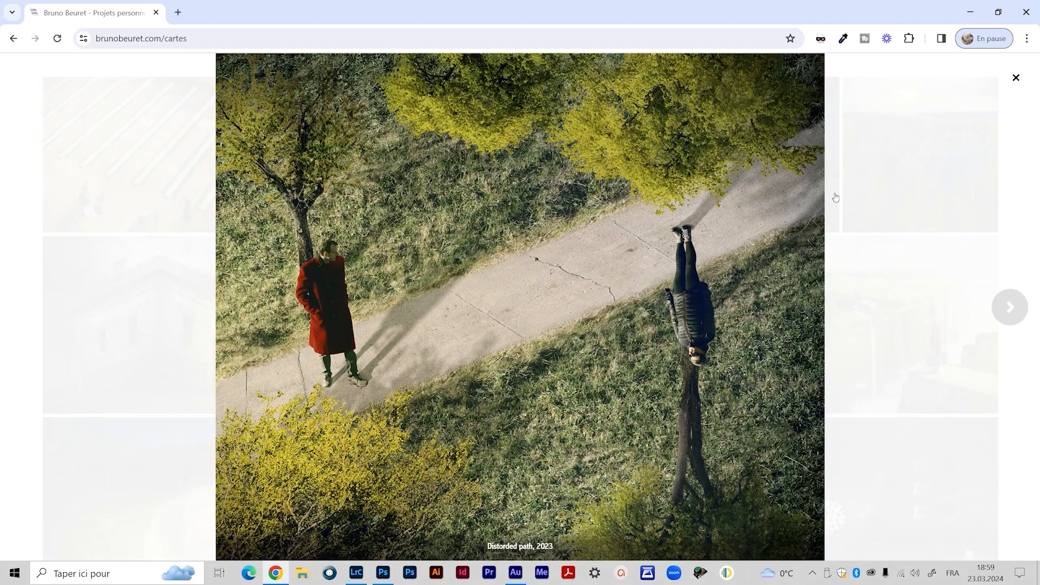
pyautogui.click(1007, 307)
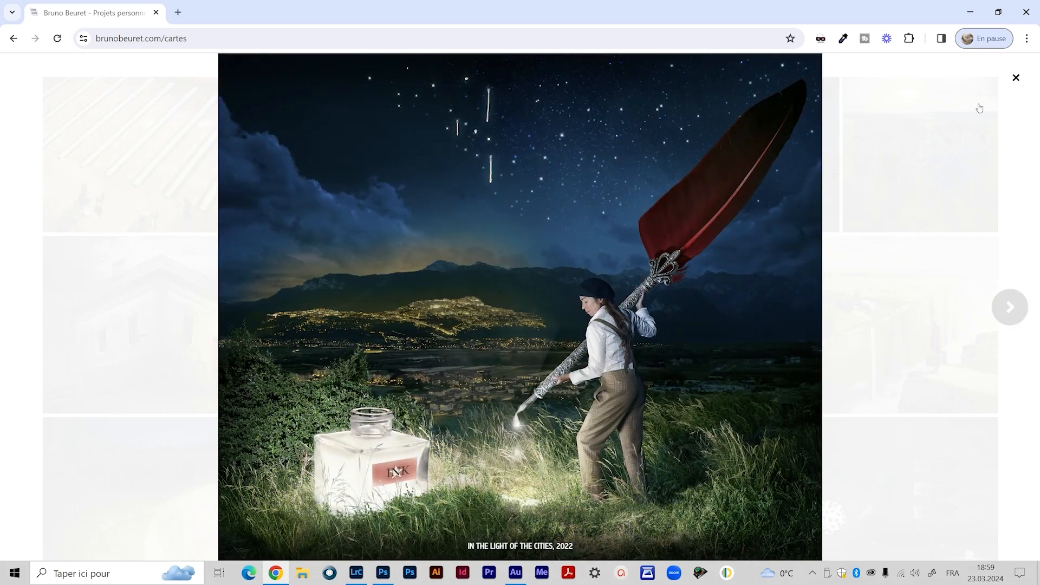
pyautogui.click(1007, 308)
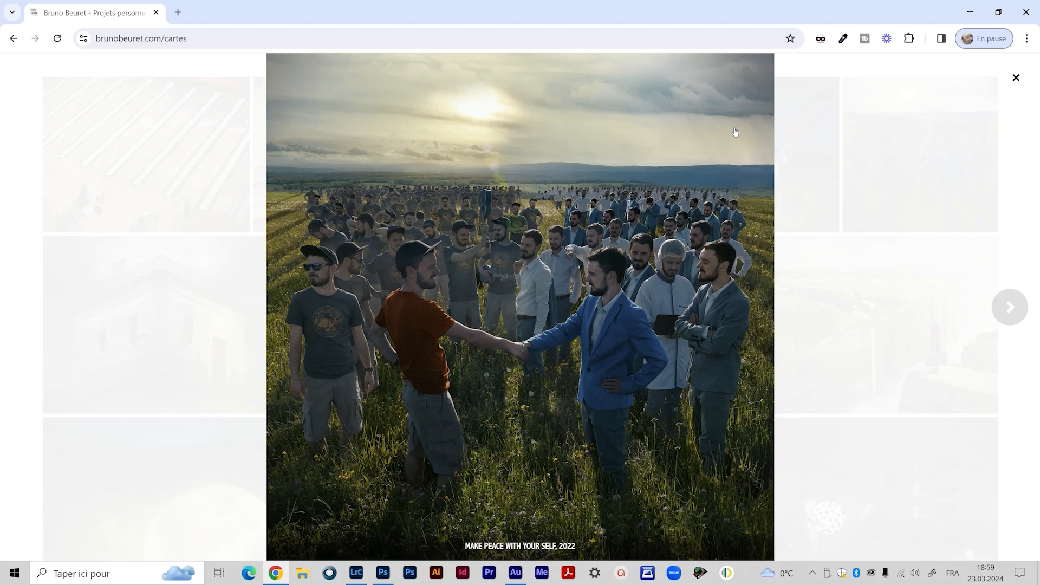
pyautogui.click(1007, 307)
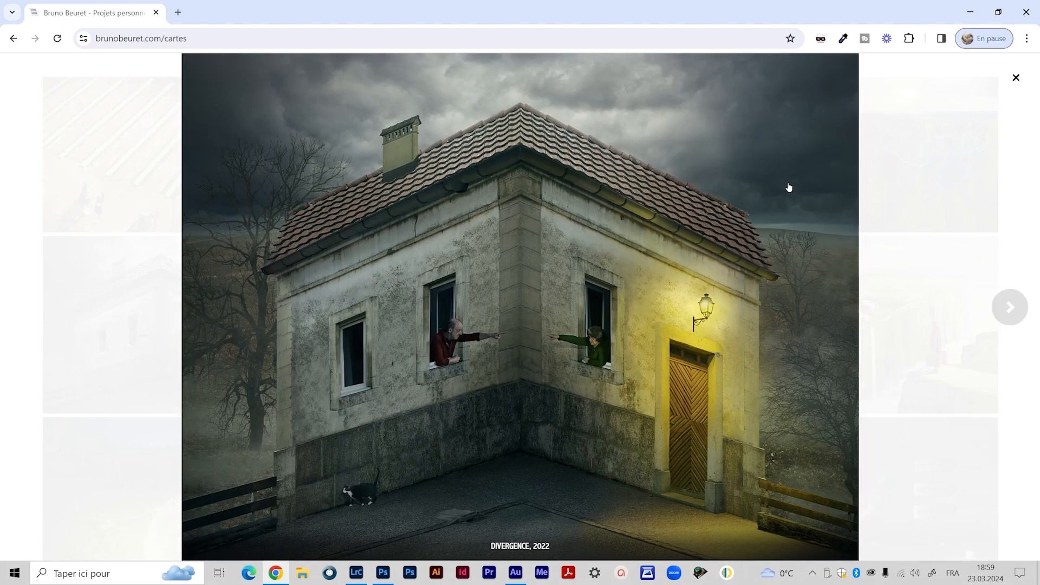
pyautogui.click(1014, 79)
# View the artwork of the man beside the hanging light bulb enlarged, and look over the rest of the gallery.
pyautogui.scroll(-2, 422, 320)
pyautogui.click(602, 238)
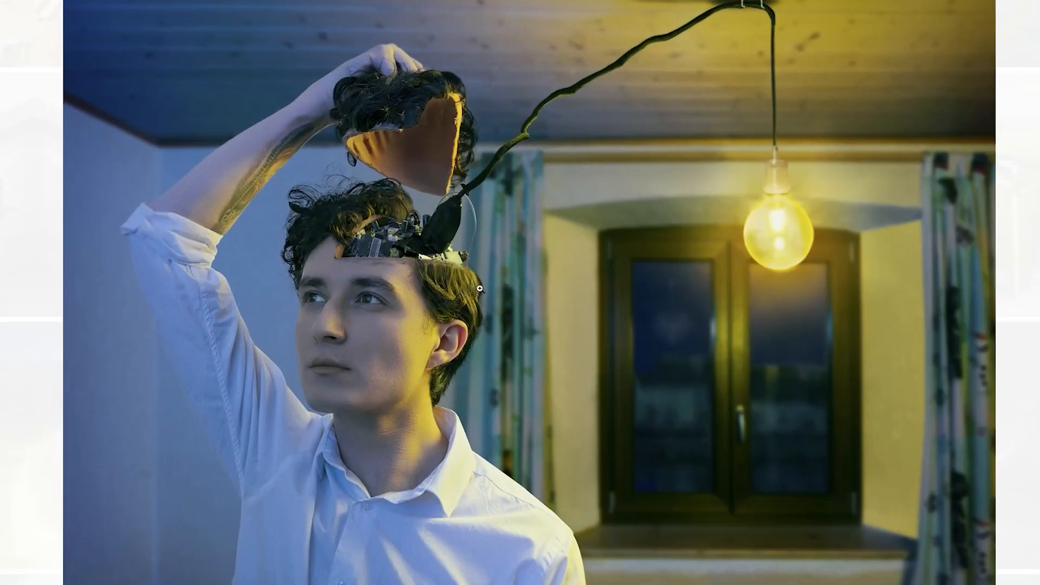
pyautogui.click(479, 288)
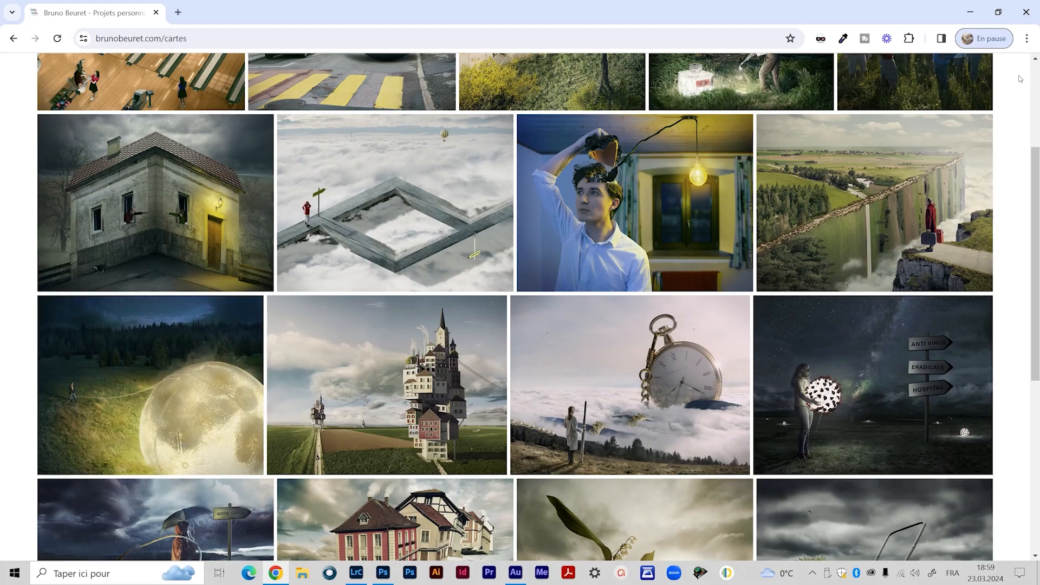
pyautogui.scroll(-5, 614, 295)
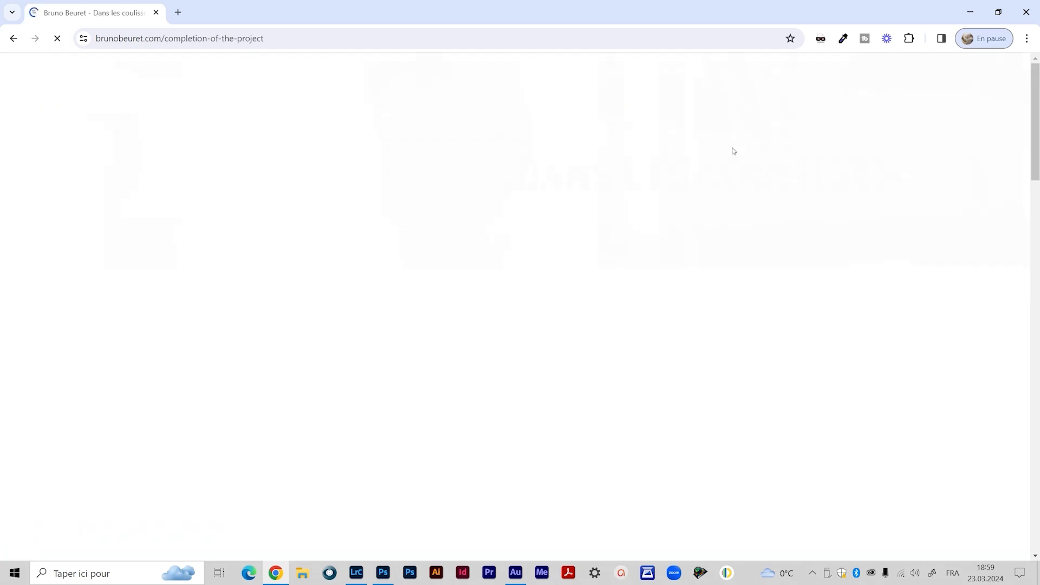
# Look through the project completion videos on the Dans les coulisses page of the portfolio site.
pyautogui.scroll(-6, 290, 374)
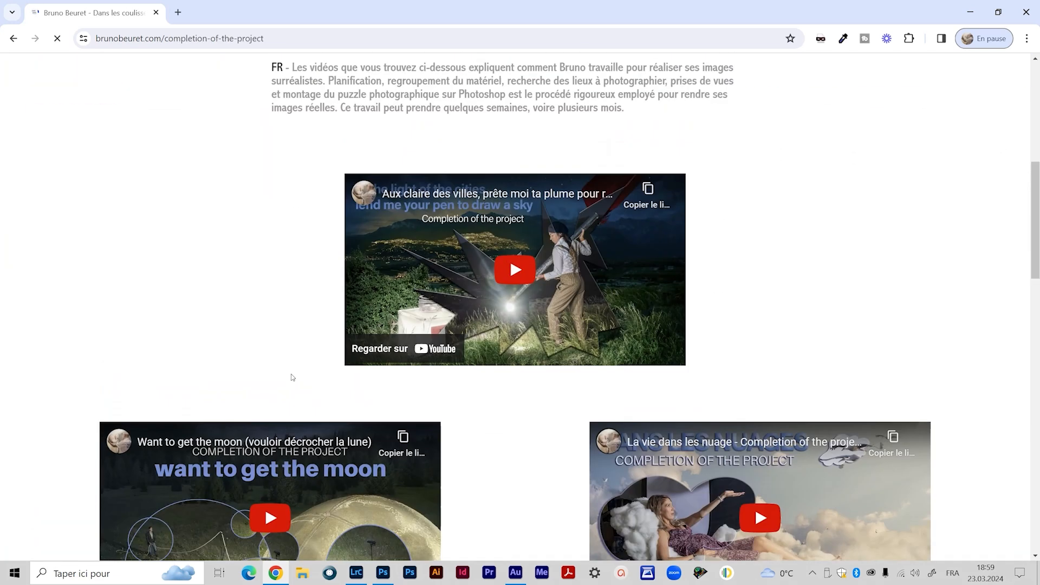
pyautogui.scroll(-2, 291, 376)
pyautogui.scroll(-3, 416, 393)
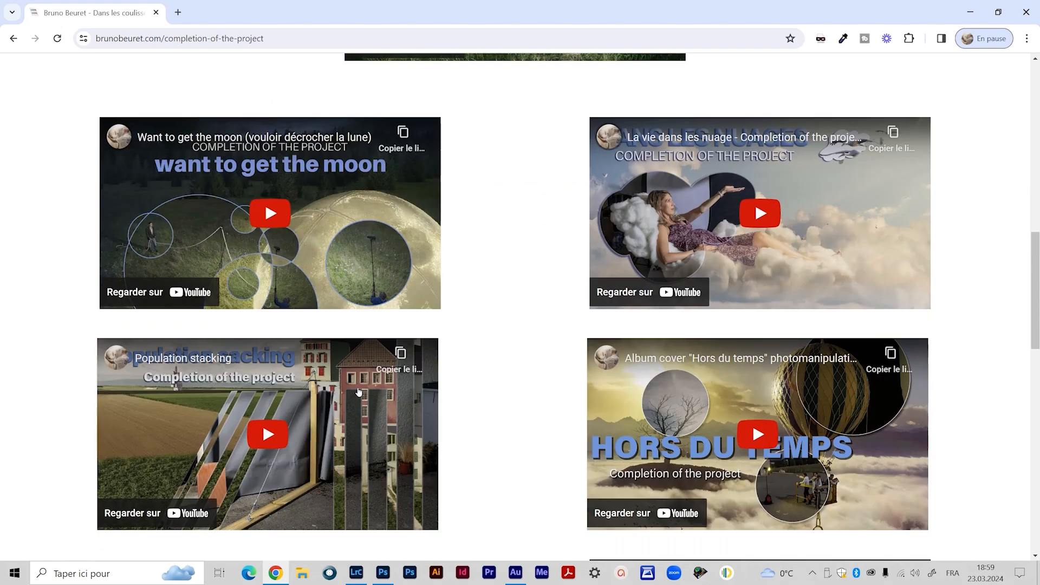
pyautogui.scroll(-5, 611, 201)
pyautogui.scroll(15, 550, 347)
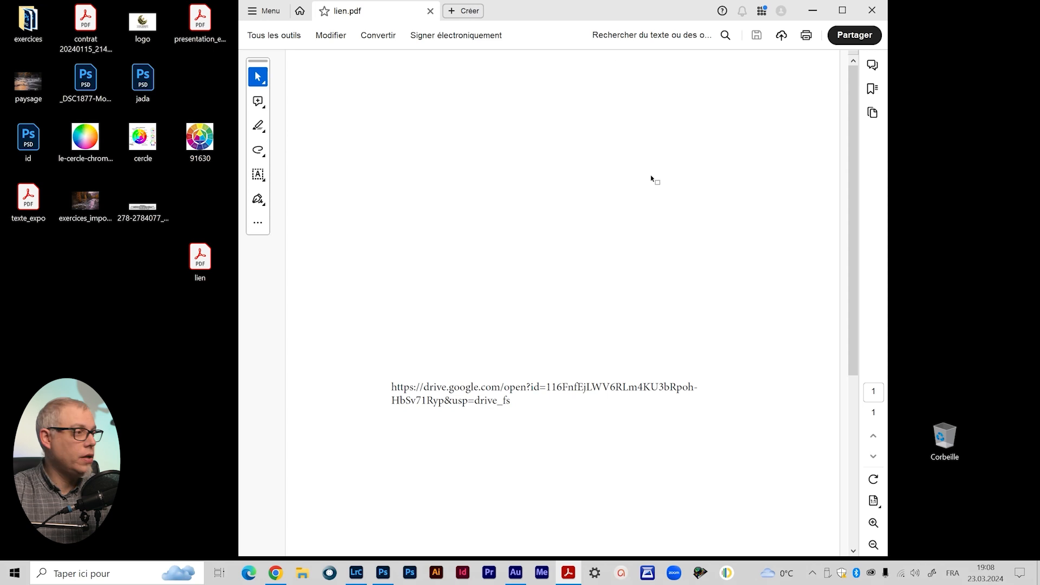
# Download pinceaux_iris.abr through the Google Drive link in lien.pdf, and close the browser and the PDF.
pyautogui.scroll(-3, 658, 268)
pyautogui.scroll(-1, 658, 268)
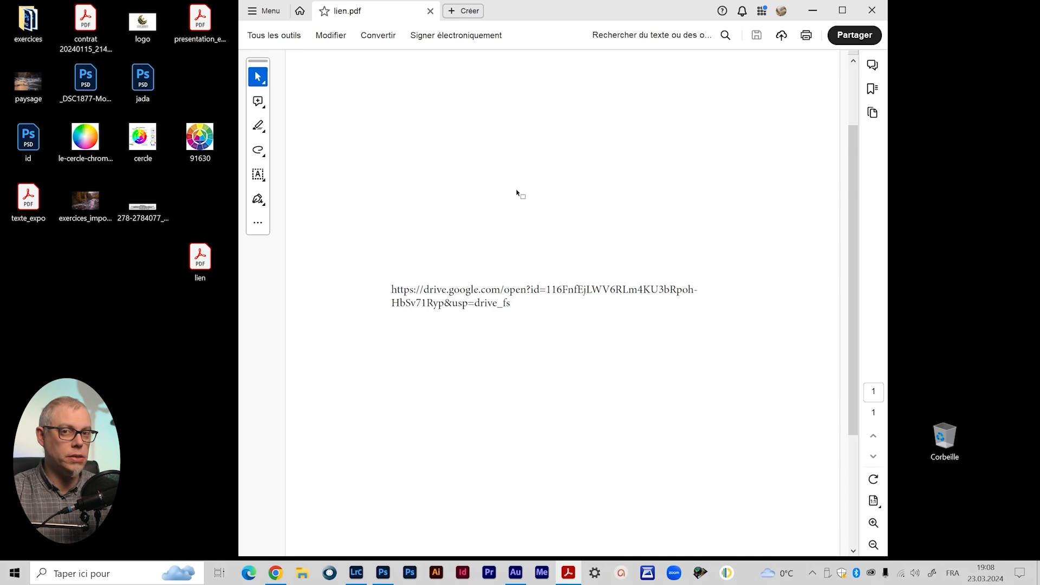
pyautogui.moveTo(760, 16); pyautogui.dragTo(575, 15)
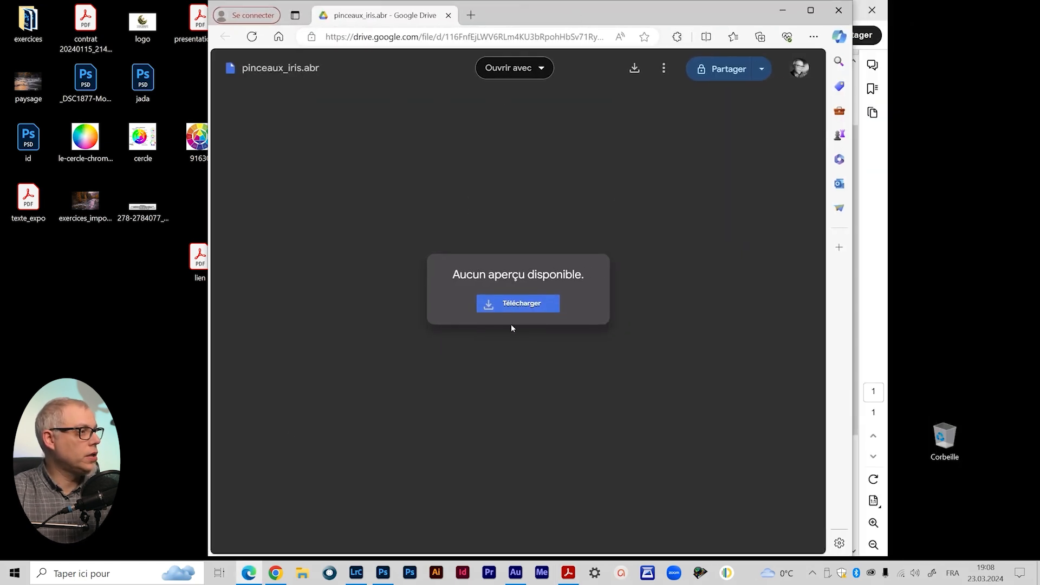
pyautogui.click(527, 307)
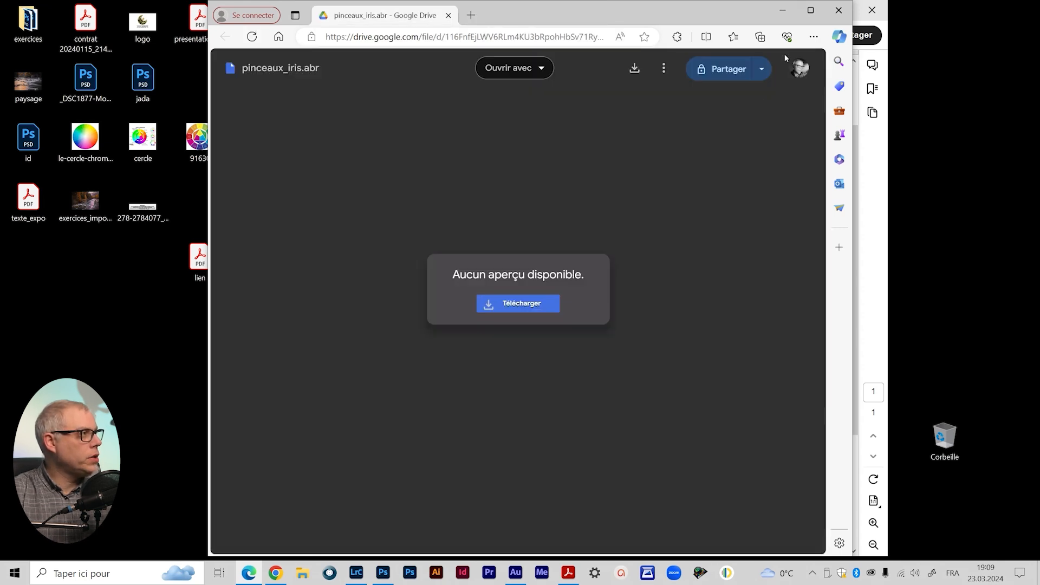
pyautogui.click(834, 11)
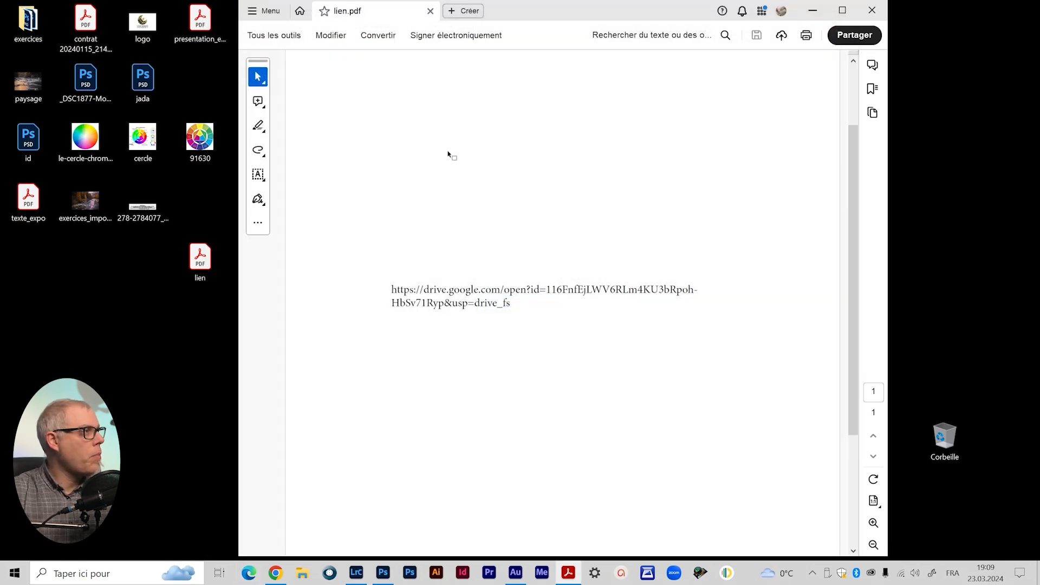
pyautogui.click(872, 10)
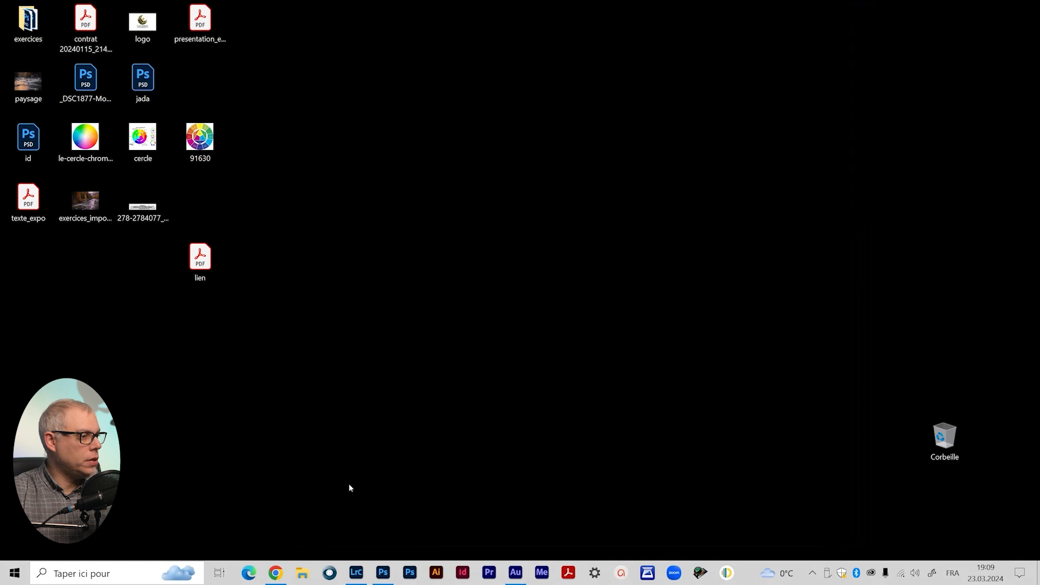
# Move the pinceaux_iris brush file from the Téléchargements folder to the desktop.
pyautogui.click(302, 572)
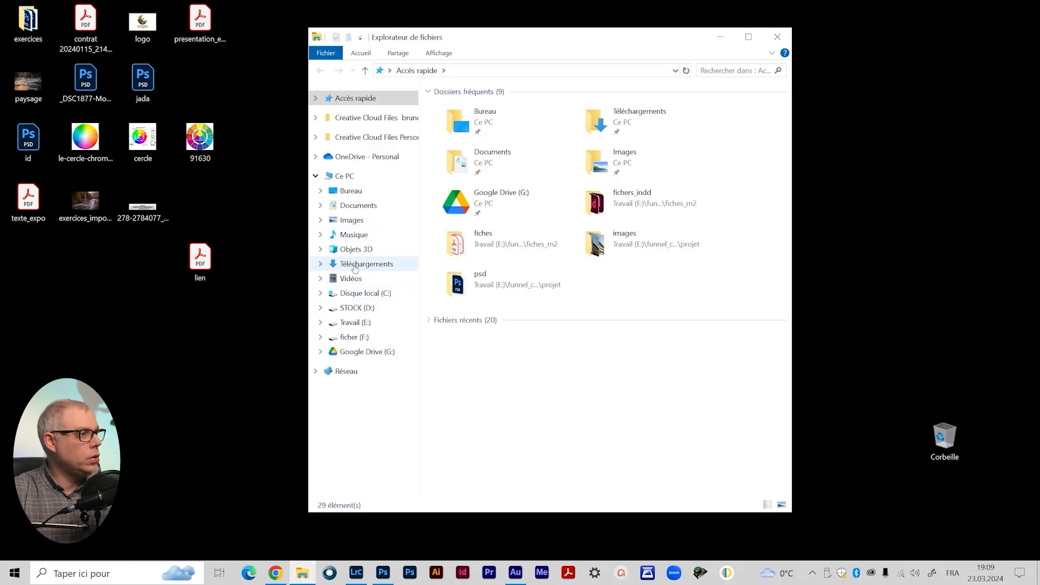
pyautogui.click(374, 264)
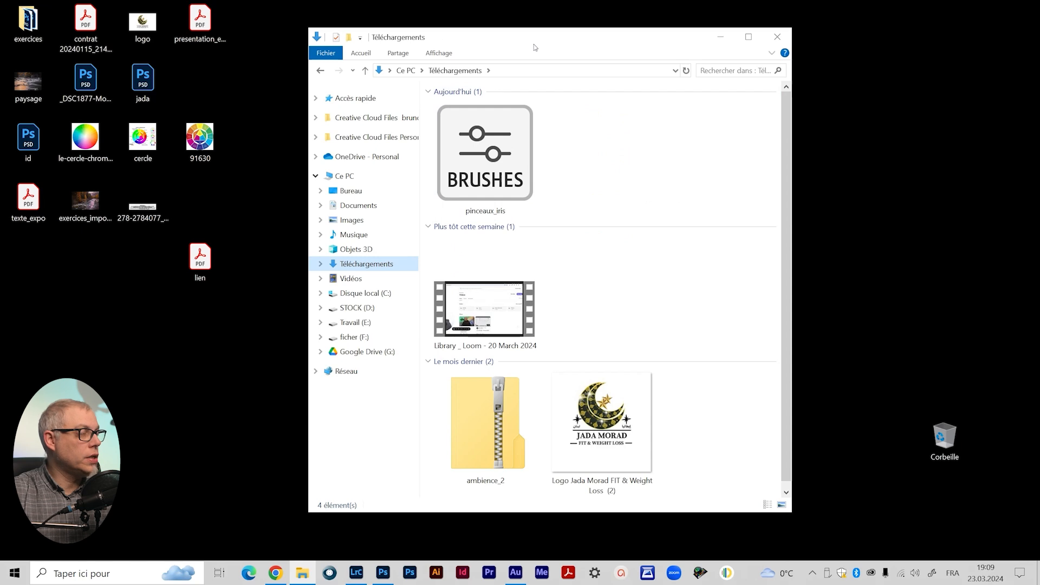
pyautogui.moveTo(535, 47); pyautogui.dragTo(634, 44)
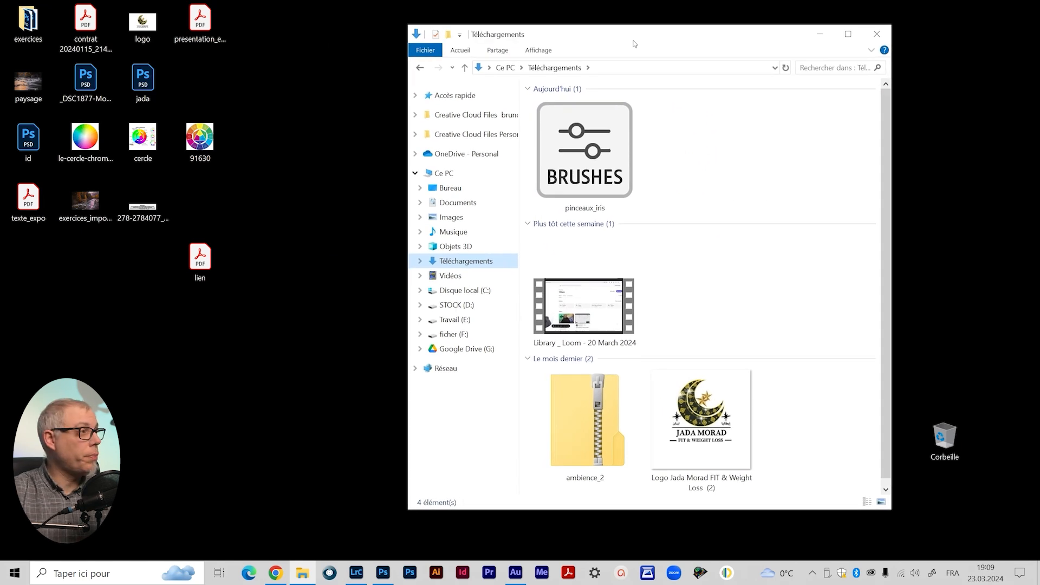
pyautogui.moveTo(666, 40); pyautogui.dragTo(719, 57)
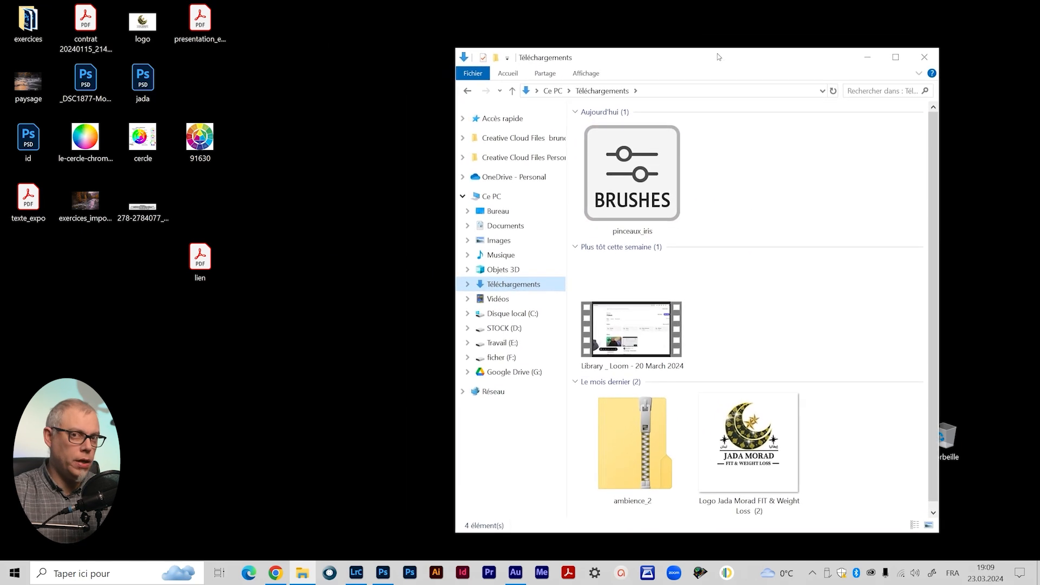
pyautogui.click(628, 189)
pyautogui.moveTo(629, 189); pyautogui.dragTo(307, 305)
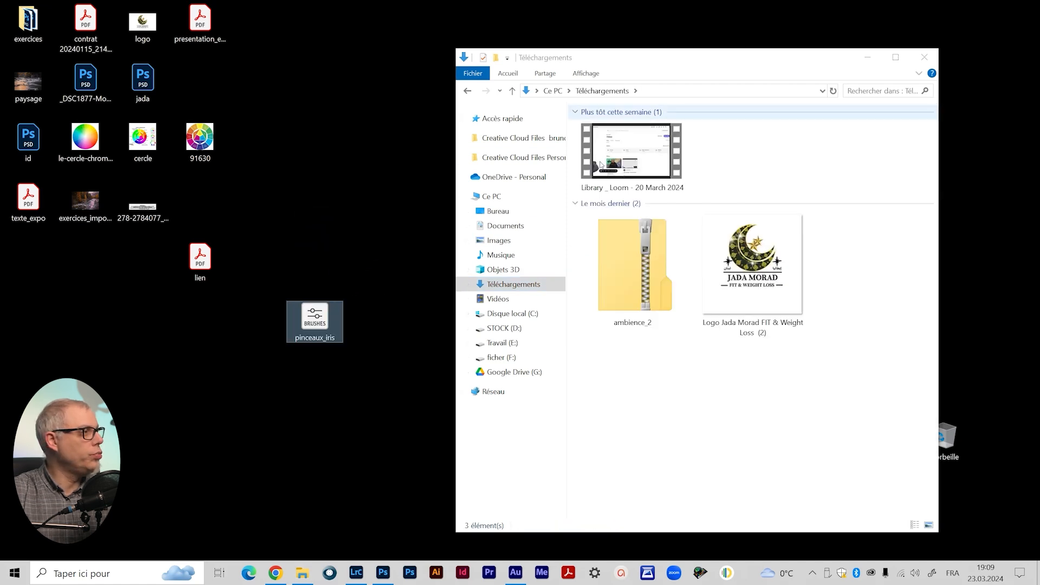
# Open the Adobe Photoshop 2023 folder under Programmes > Adobe on Disque local (C:).
pyautogui.press('super+e')
pyautogui.click(506, 199)
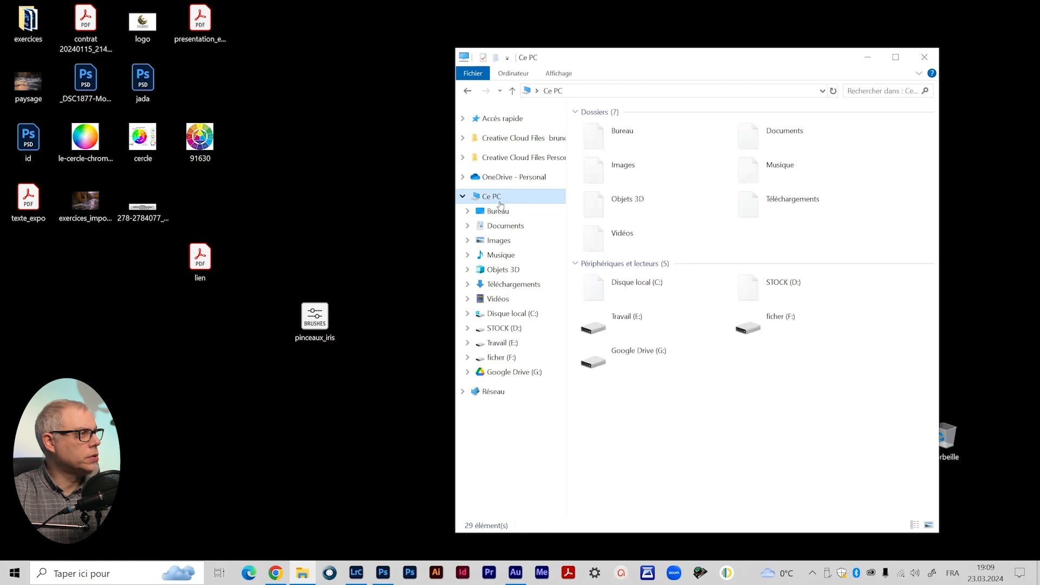
pyautogui.doubleClick(612, 293)
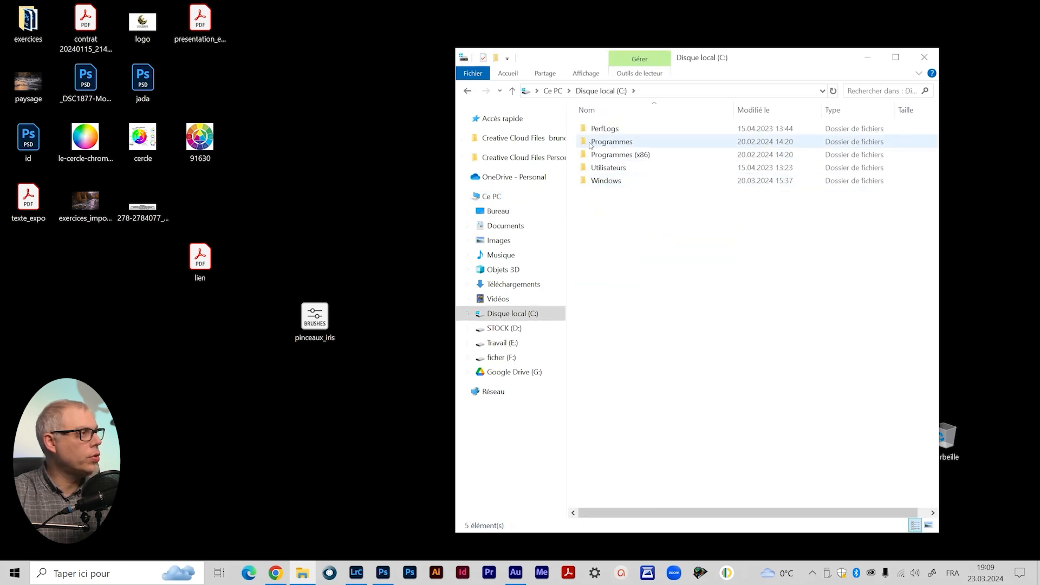
pyautogui.doubleClick(612, 142)
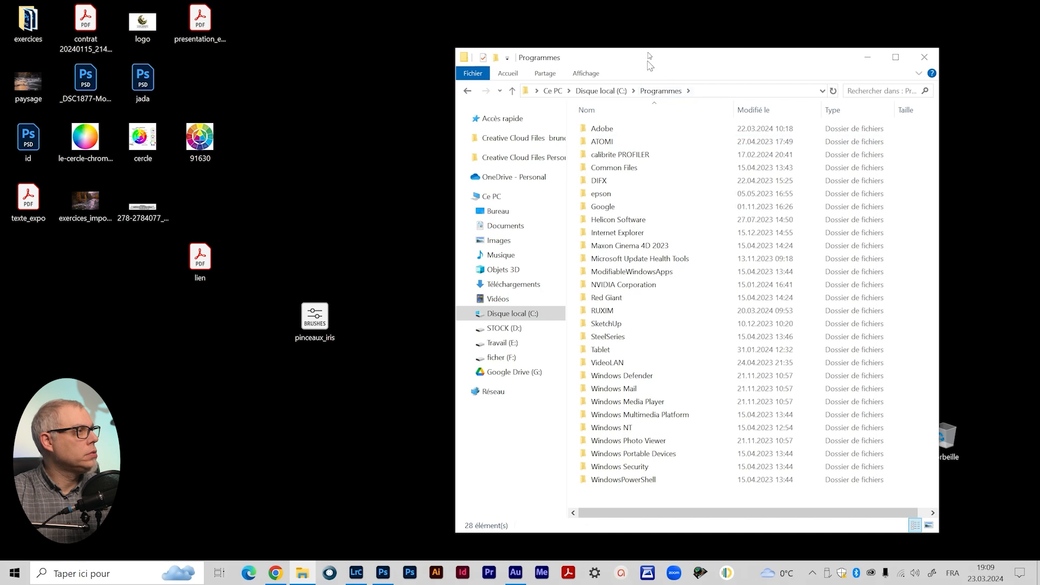
pyautogui.moveTo(650, 58); pyautogui.dragTo(650, 30)
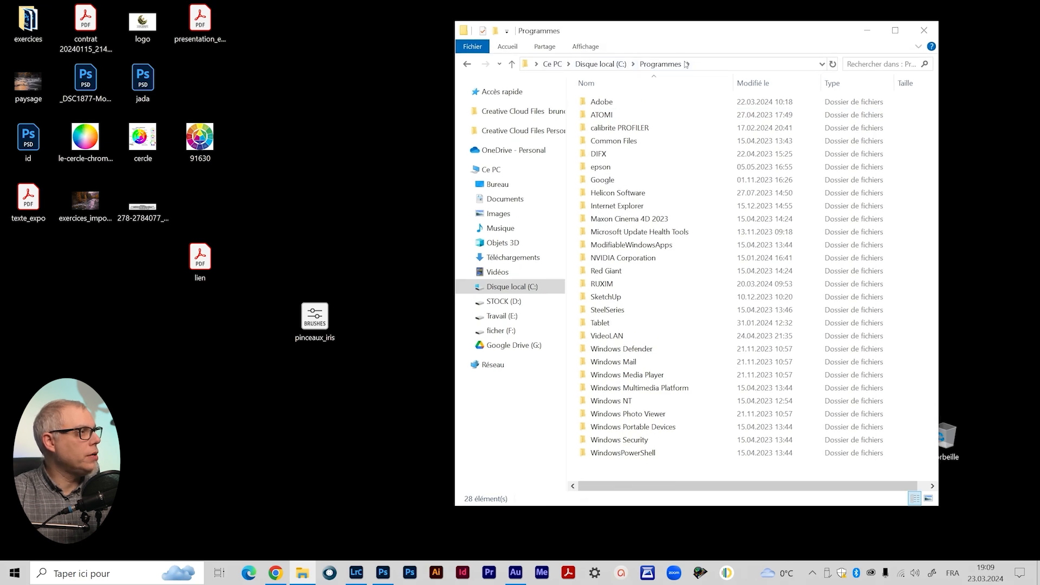
pyautogui.doubleClick(606, 103)
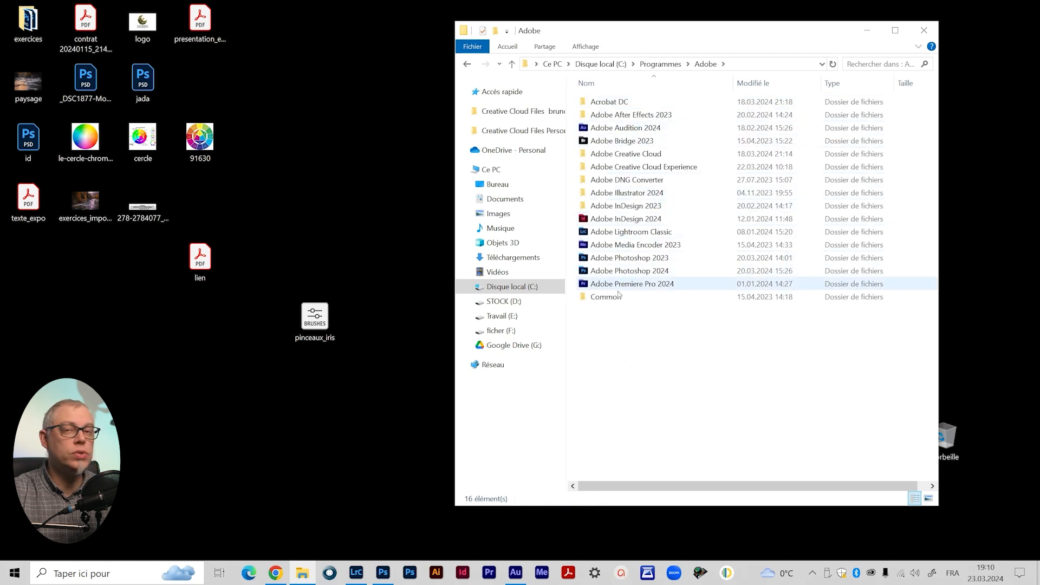
pyautogui.moveTo(610, 274)
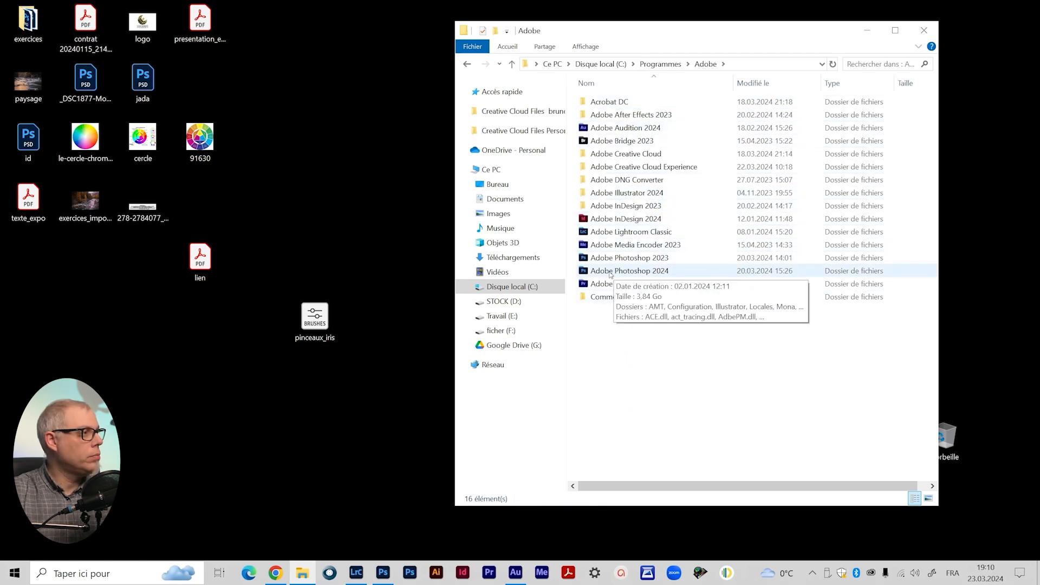
pyautogui.moveTo(663, 256)
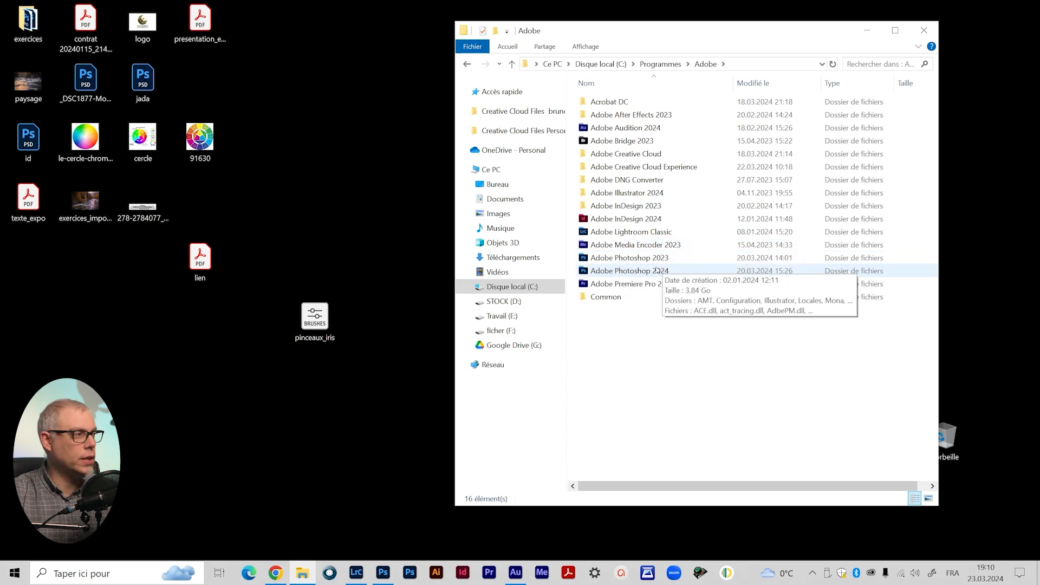
pyautogui.doubleClick(628, 258)
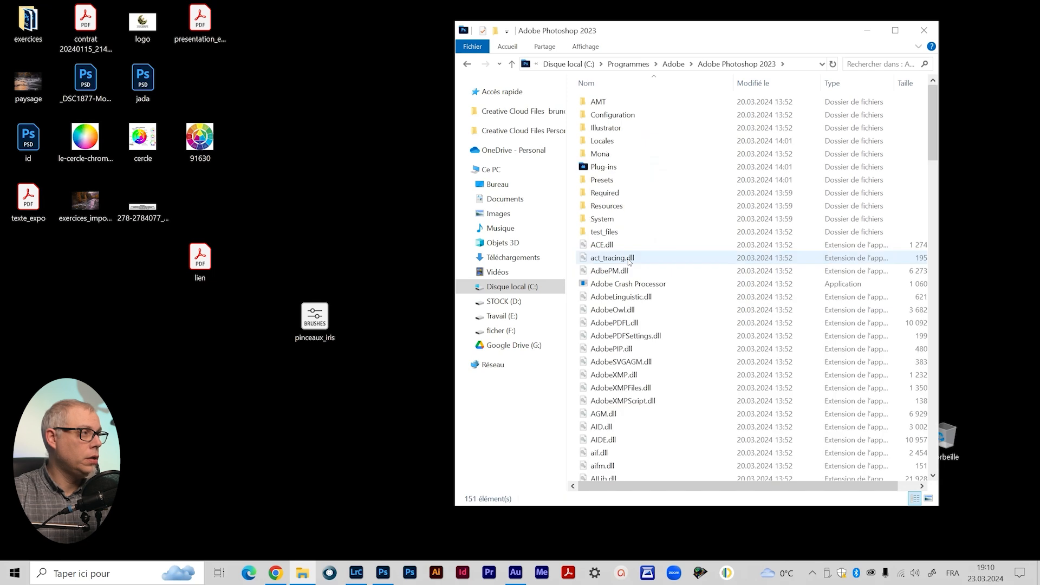
# Move pinceaux_iris from the desktop into the Presets > Brushes folder of Photoshop 2023, continuing with administrator rights.
pyautogui.moveTo(644, 39); pyautogui.dragTo(640, 27)
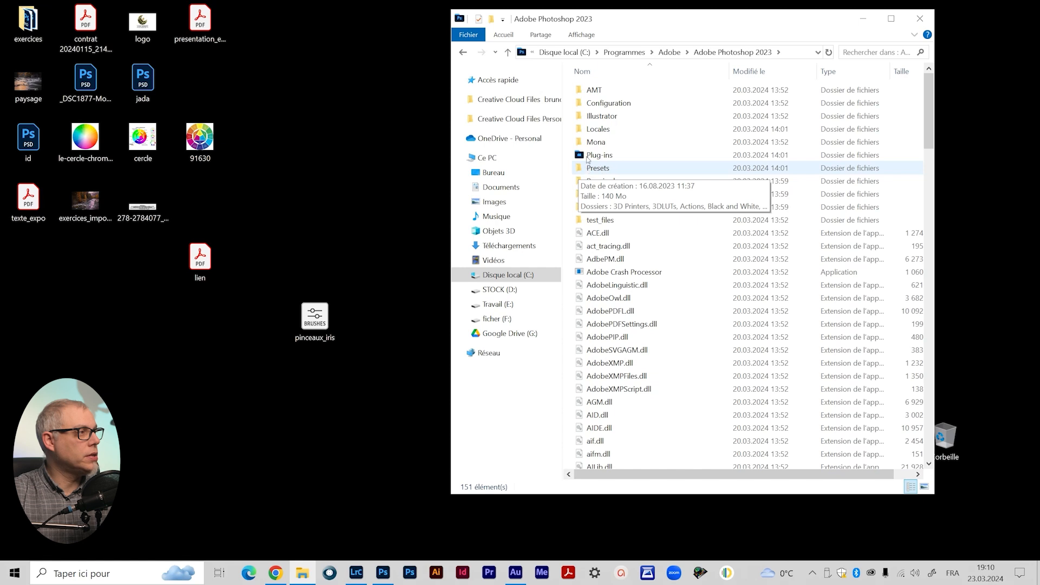
pyautogui.doubleClick(581, 167)
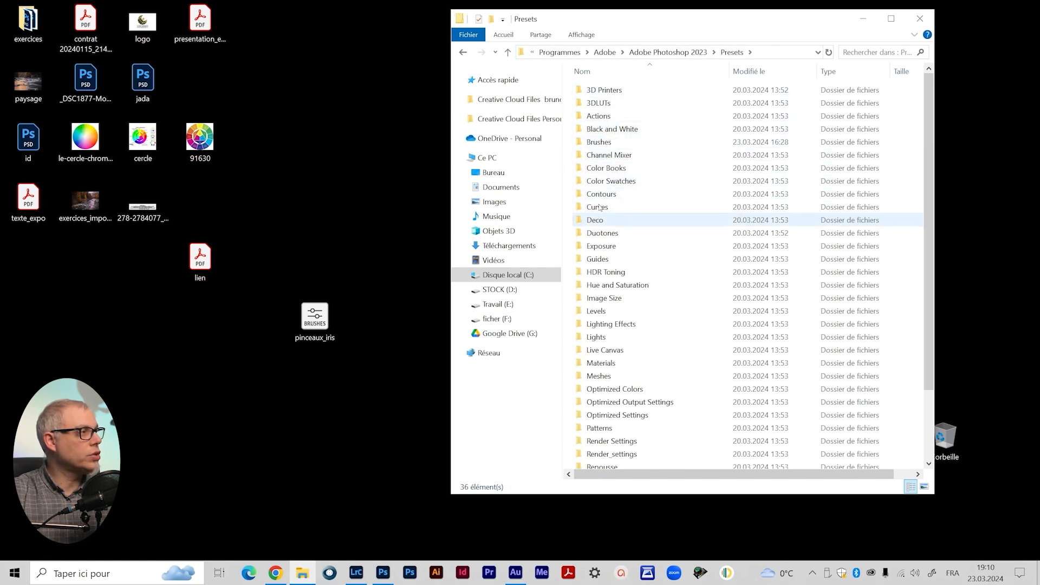
pyautogui.click(583, 145)
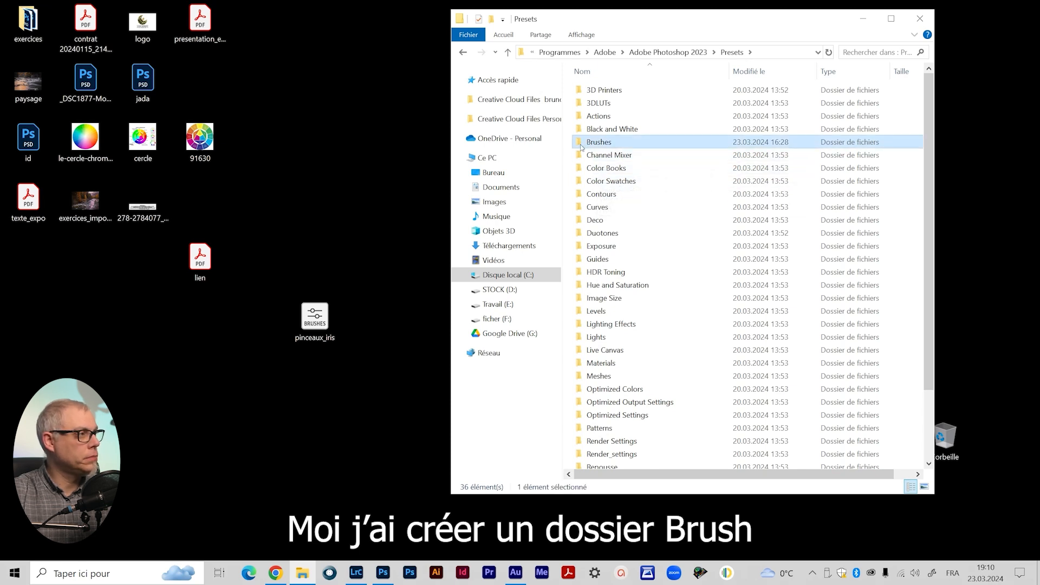
pyautogui.doubleClick(581, 146)
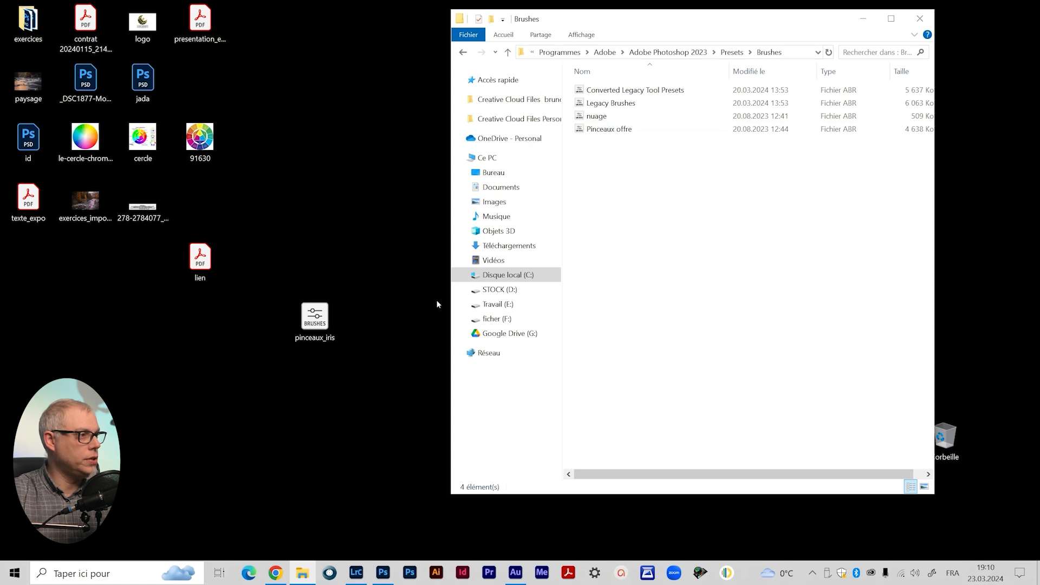
pyautogui.moveTo(322, 320)
pyautogui.mouseDown()
pyautogui.moveTo(541, 178)
pyautogui.moveTo(660, 162)
pyautogui.moveTo(625, 196)
pyautogui.mouseUp()
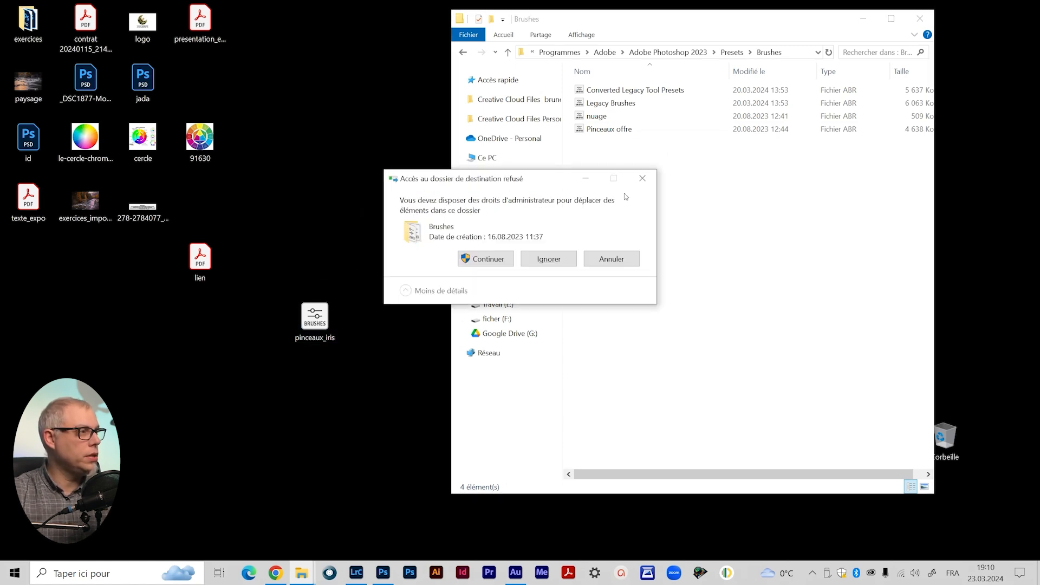
pyautogui.click(485, 258)
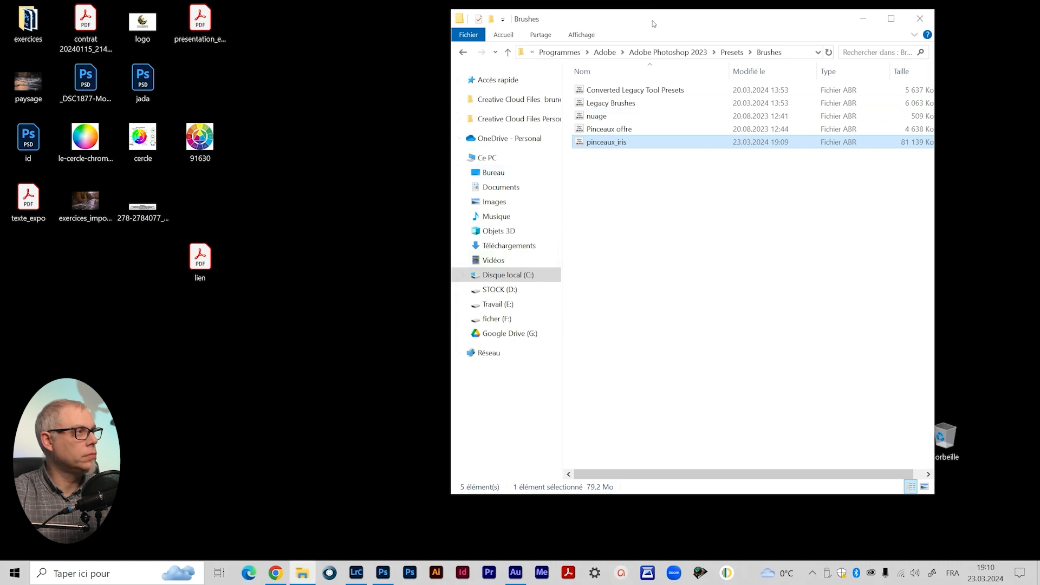
# Close the Brushes folder window and move the lien PDF on the desktop directly beneath the 91630 image.
pyautogui.moveTo(653, 24); pyautogui.dragTo(521, 63)
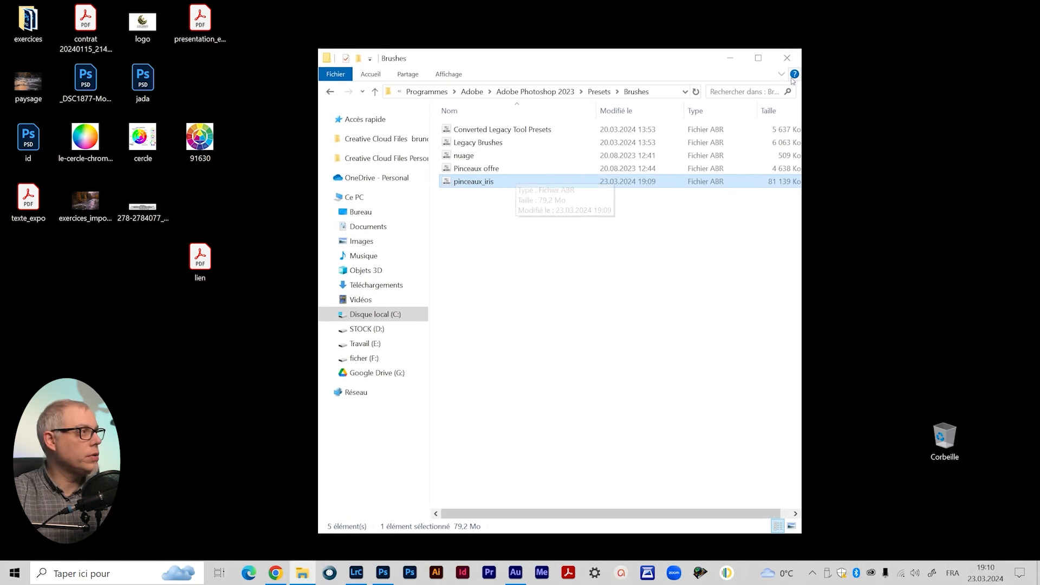
pyautogui.click(787, 57)
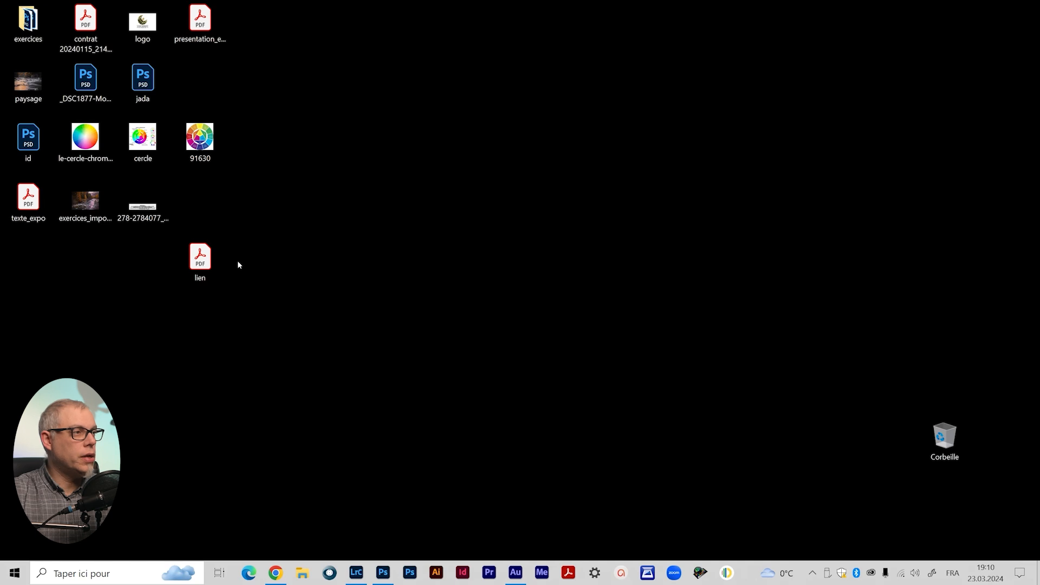
pyautogui.moveTo(200, 258); pyautogui.dragTo(200, 199)
pyautogui.click(636, 278)
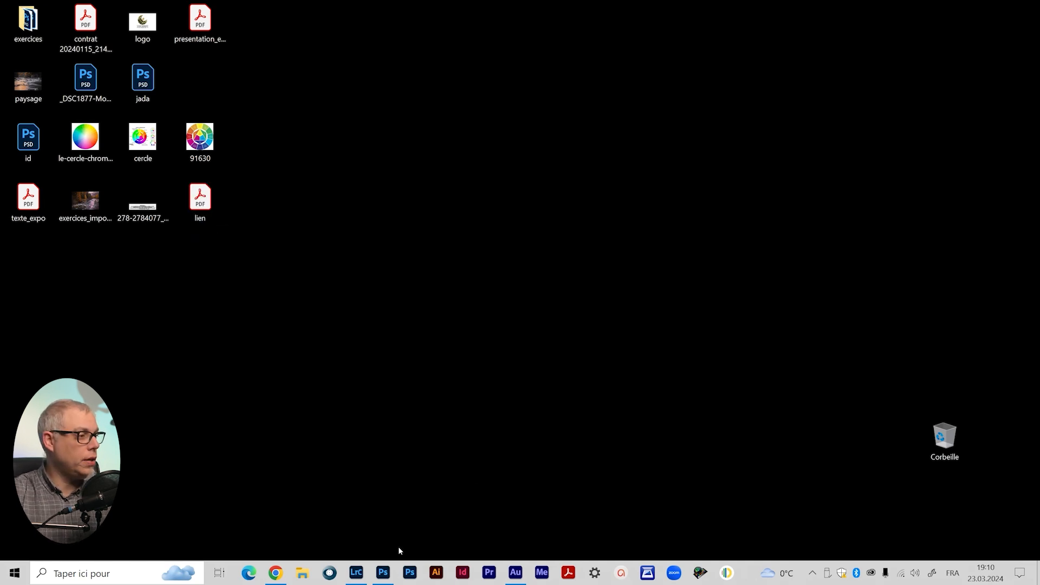
# Switch to Photoshop and import the pinceaux_iris brush file from the Presets > Brushes folder into the brush library.
pyautogui.click(383, 572)
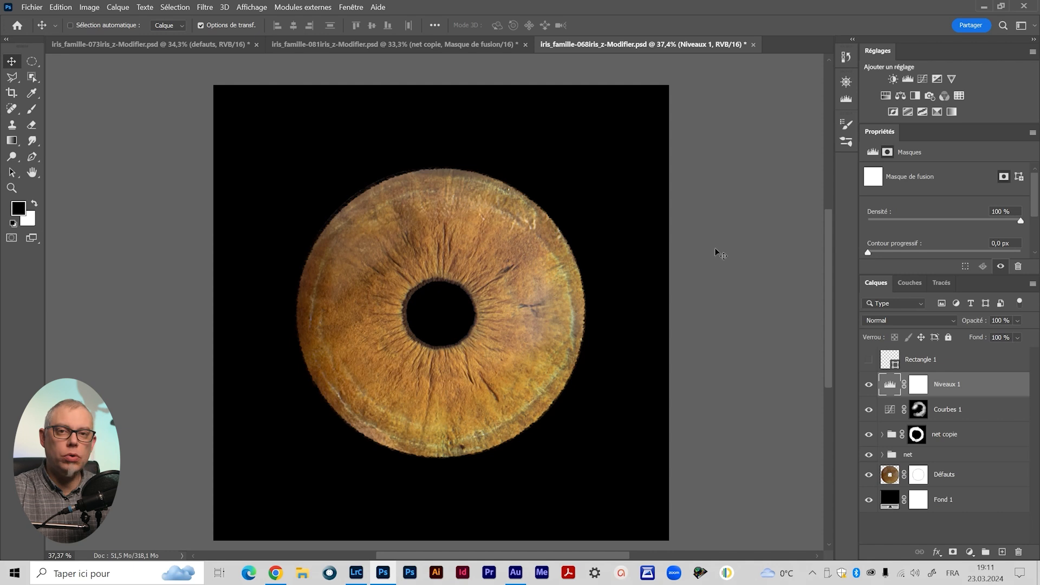
pyautogui.scroll(-1, 716, 249)
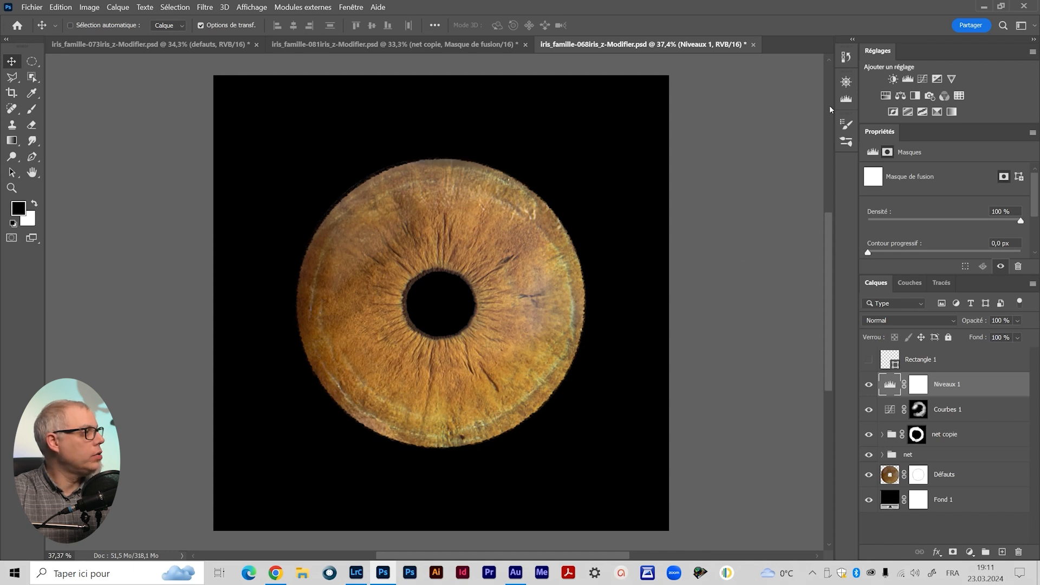
pyautogui.click(846, 127)
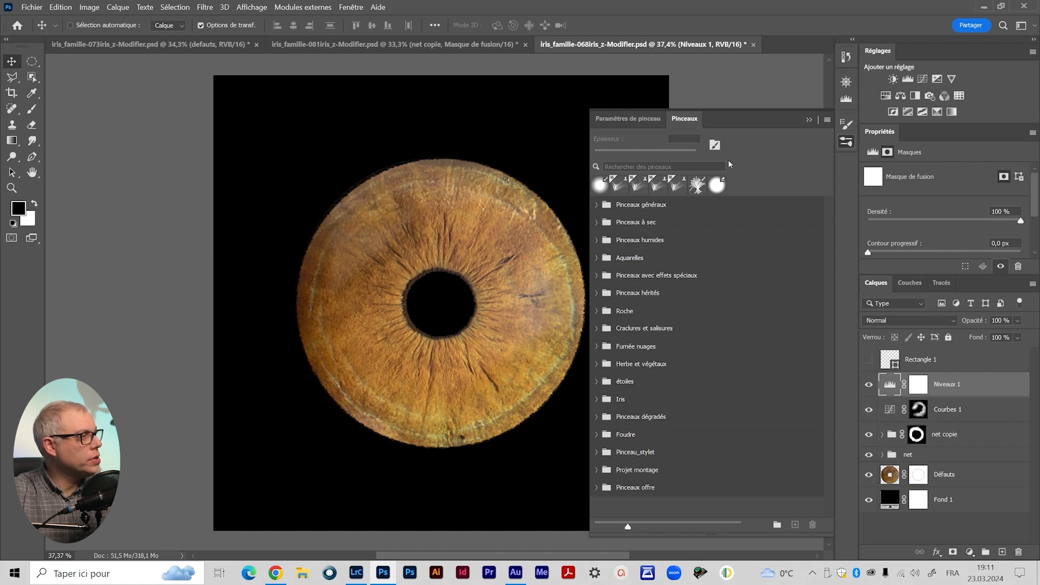
pyautogui.click(826, 120)
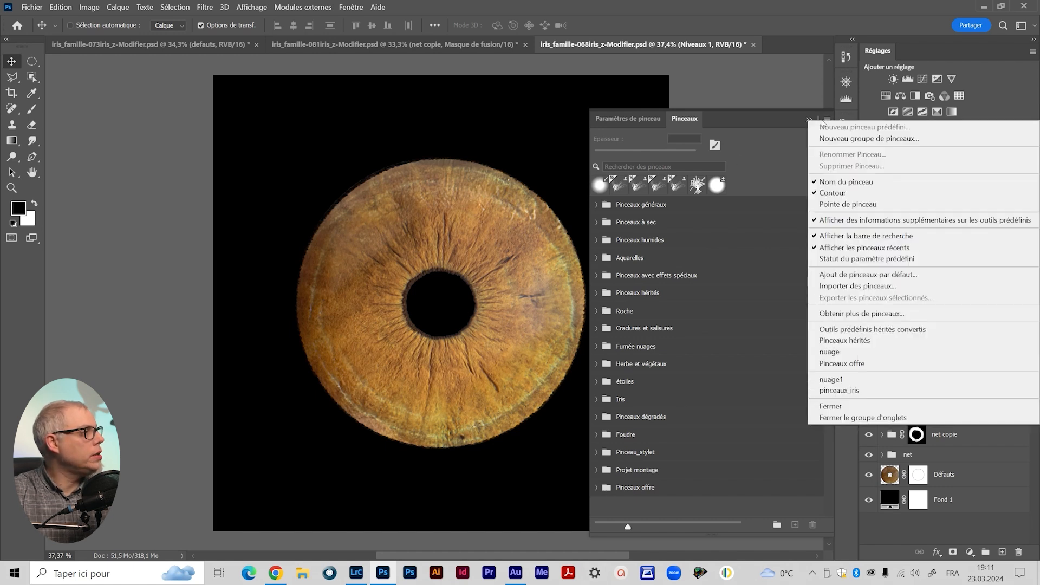
pyautogui.click(826, 120)
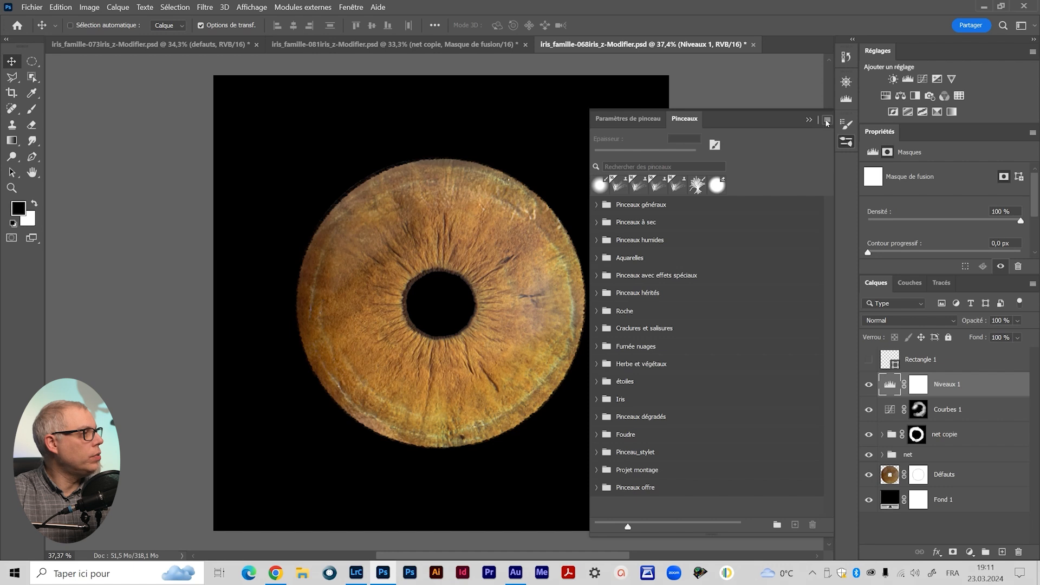
pyautogui.click(826, 121)
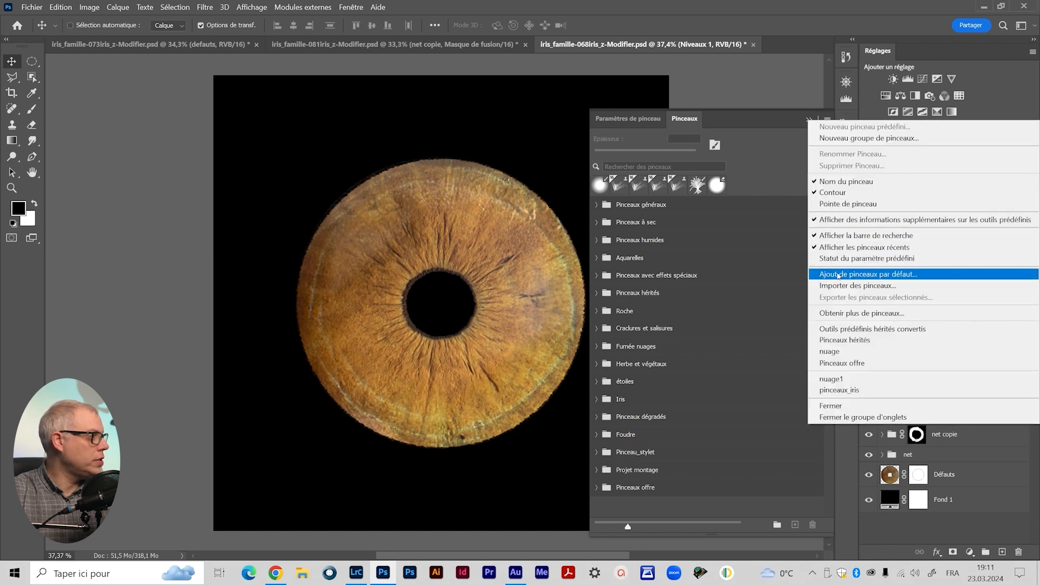
pyautogui.click(875, 287)
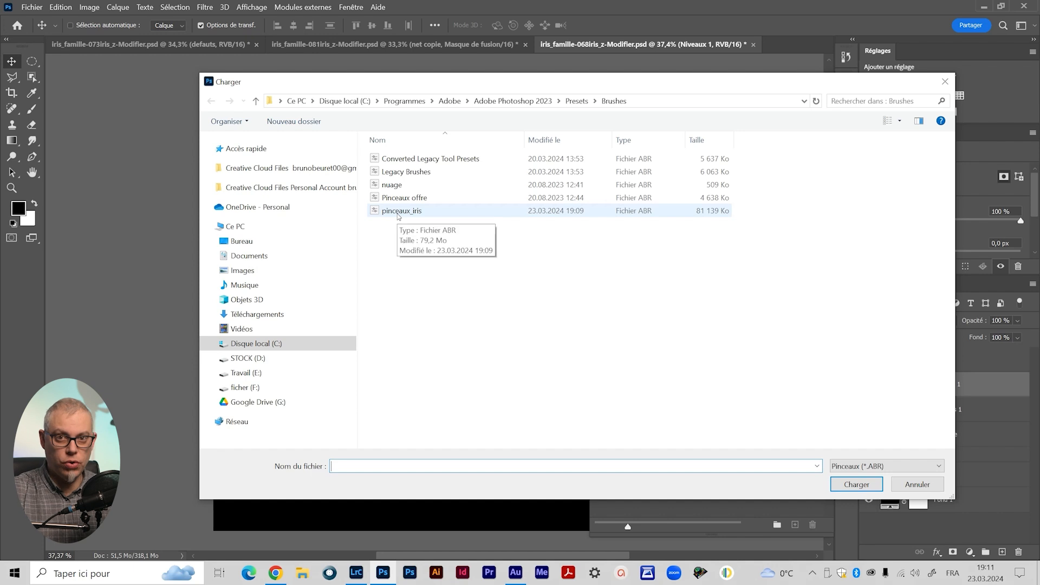
pyautogui.doubleClick(394, 212)
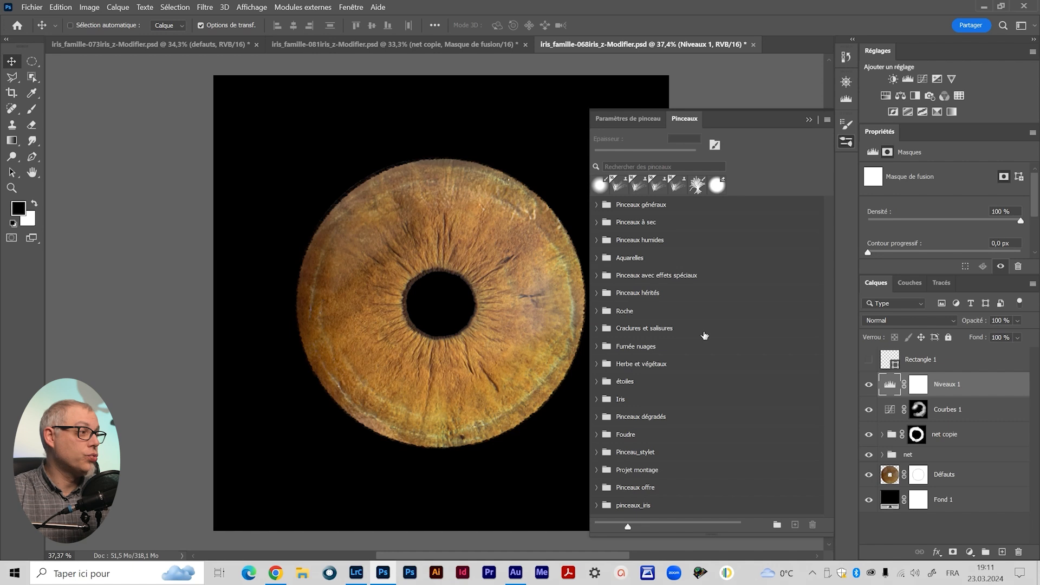
# Enlarge the brush list and expand the pinceaux_iris group and its Iris subgroup to display the imported brushes.
pyautogui.moveTo(686, 535); pyautogui.dragTo(680, 548)
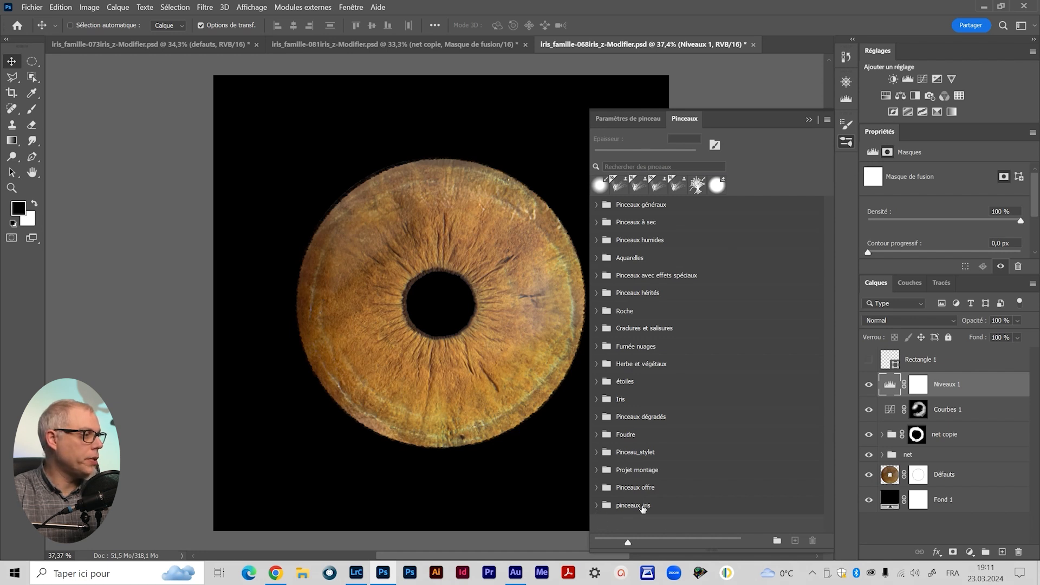
pyautogui.click(596, 506)
pyautogui.scroll(-1, 705, 485)
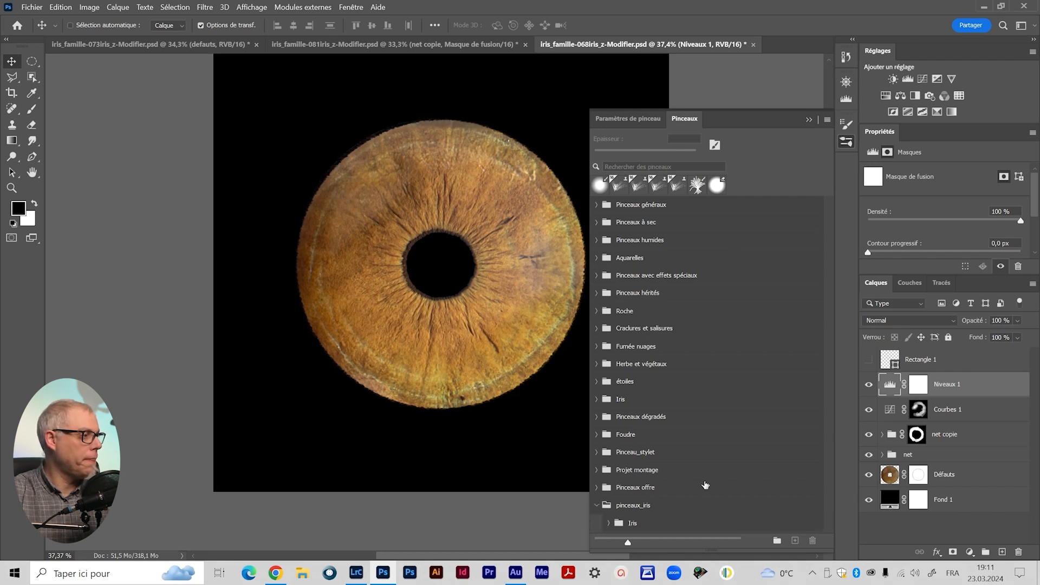
pyautogui.scroll(-3, 650, 503)
pyautogui.click(610, 523)
pyautogui.moveTo(828, 392); pyautogui.dragTo(808, 489)
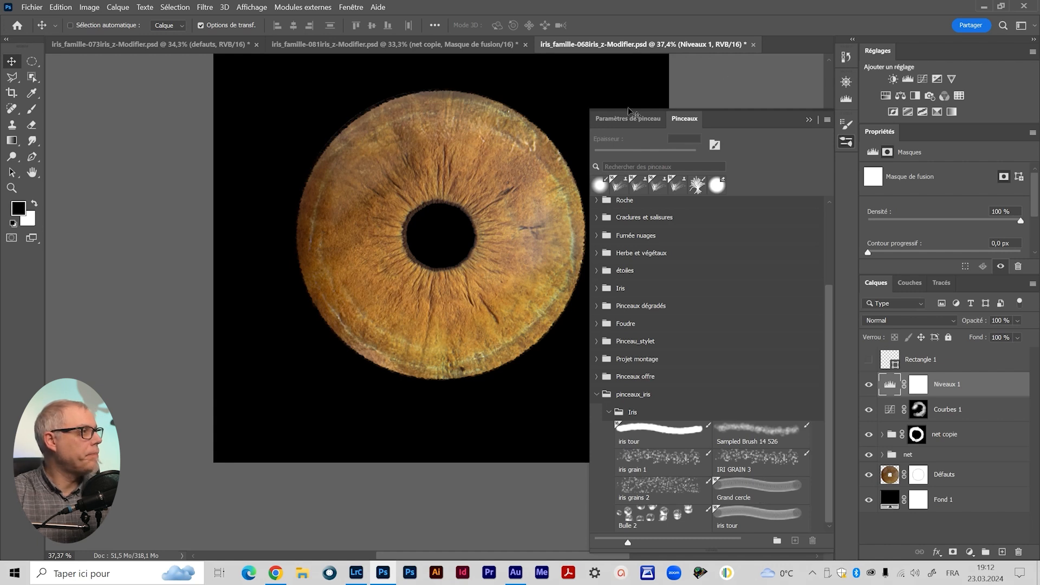
# Compare the iris_famille-081, iris_famille-068 and iris_famille-073 documents at 50% zoom.
pyautogui.click(477, 102)
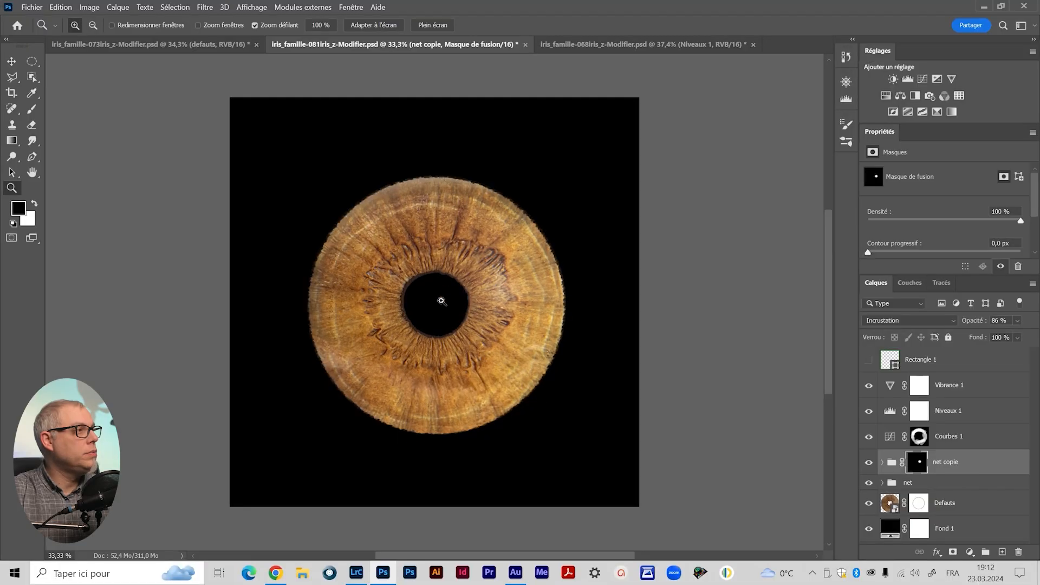
pyautogui.moveTo(442, 301)
pyautogui.mouseDown()
pyautogui.moveTo(471, 301)
pyautogui.moveTo(434, 301)
pyautogui.moveTo(457, 301)
pyautogui.mouseUp()
pyautogui.click(453, 248)
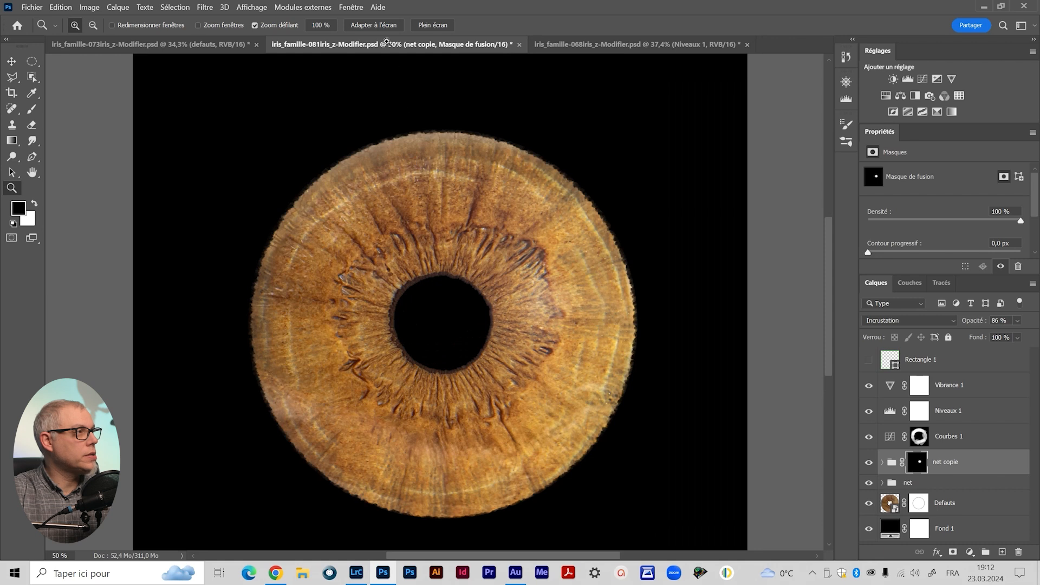
pyautogui.click(587, 44)
pyautogui.click(440, 320)
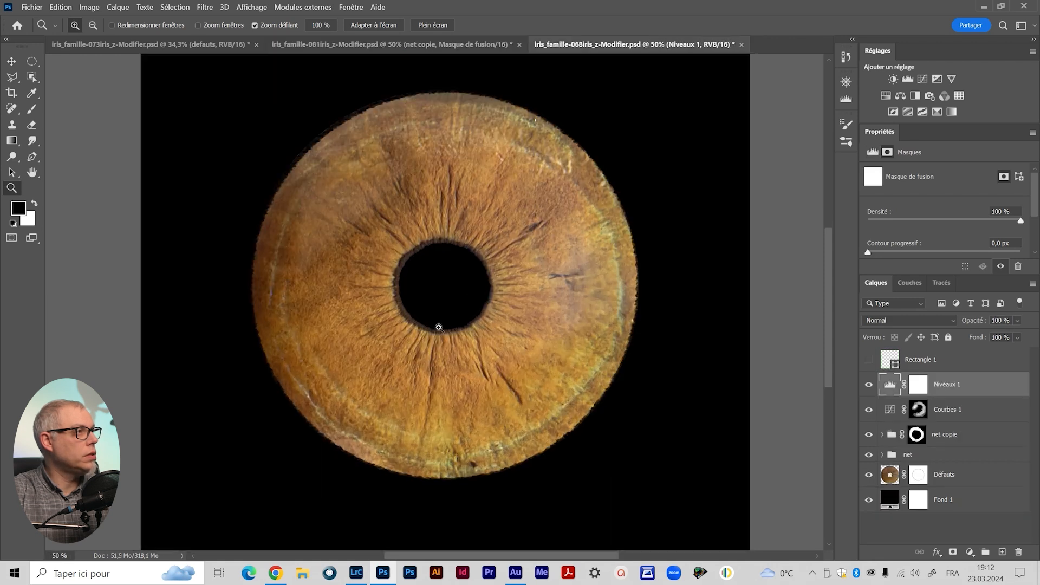
pyautogui.hotkey('ctrl', 'Tab')
pyautogui.click(441, 304)
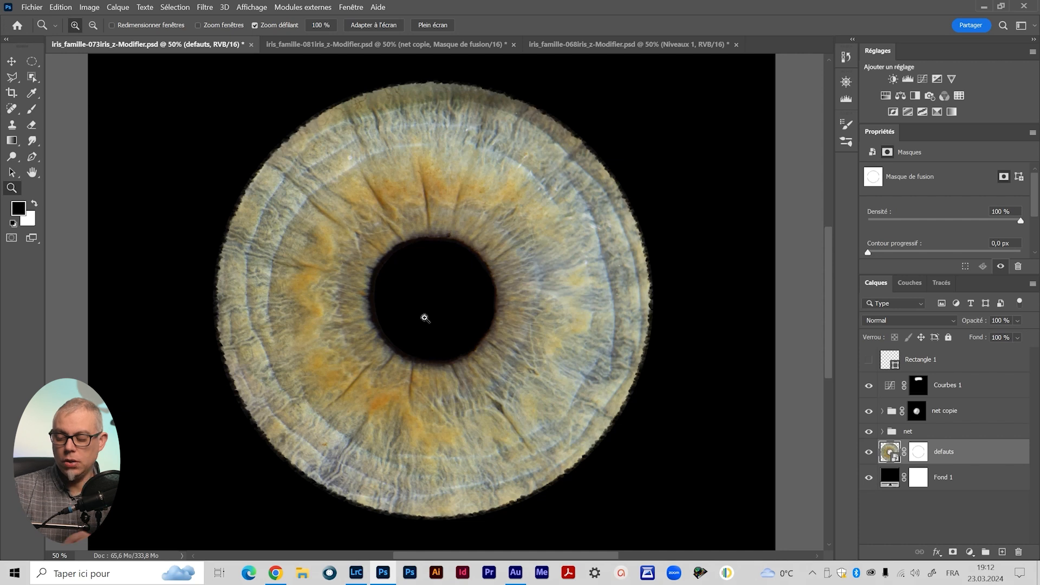
# Check the image size of iris_famille-073 and iris_famille-081 without changing either, and view iris_famille-068 zoomed out to about 38%.
pyautogui.hotkey('ctrl', 'alt', 'i')
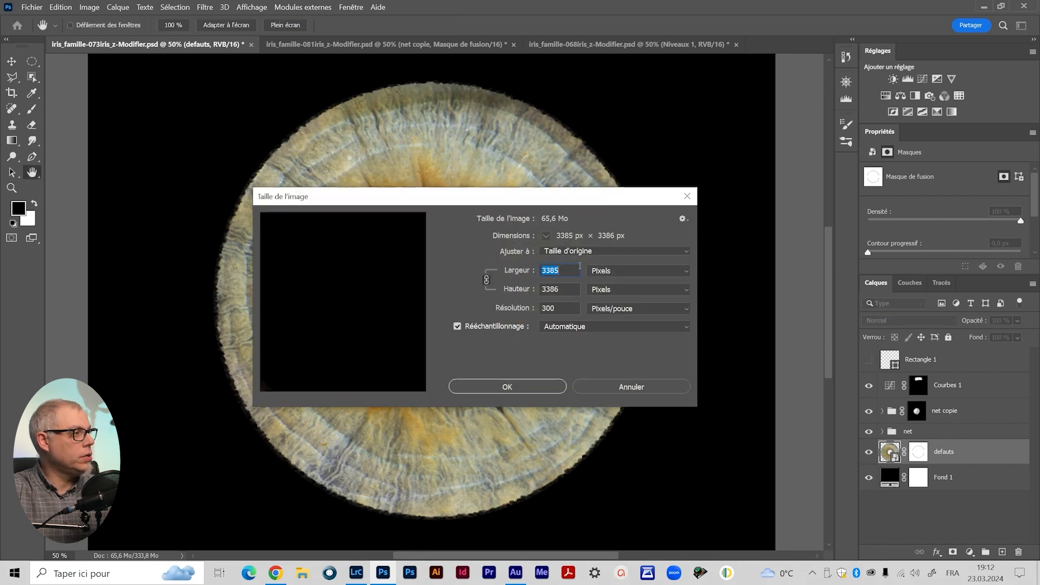
pyautogui.click(605, 388)
pyautogui.click(414, 46)
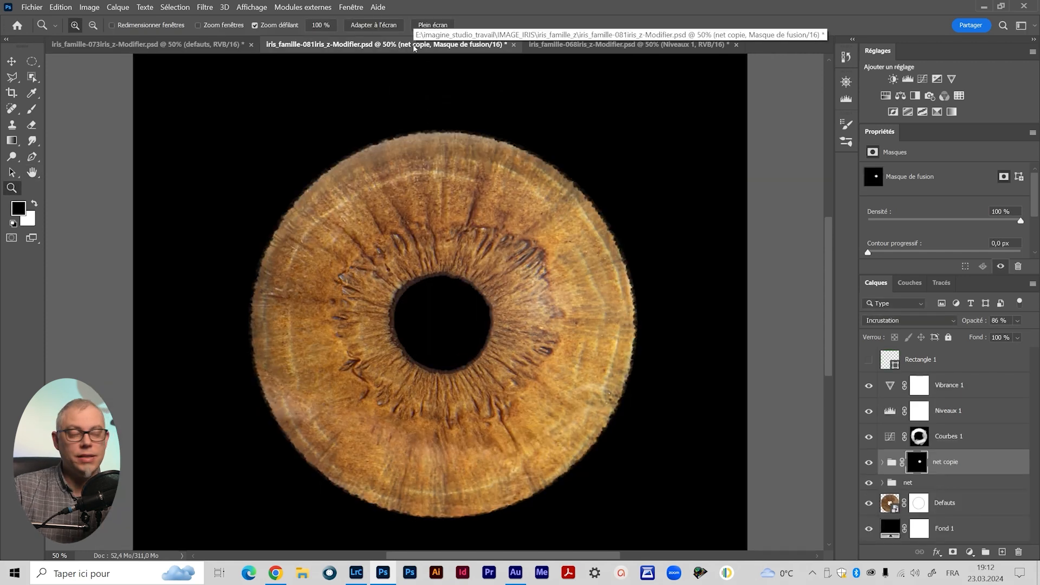
pyautogui.hotkey('ctrl', 'alt', 'i')
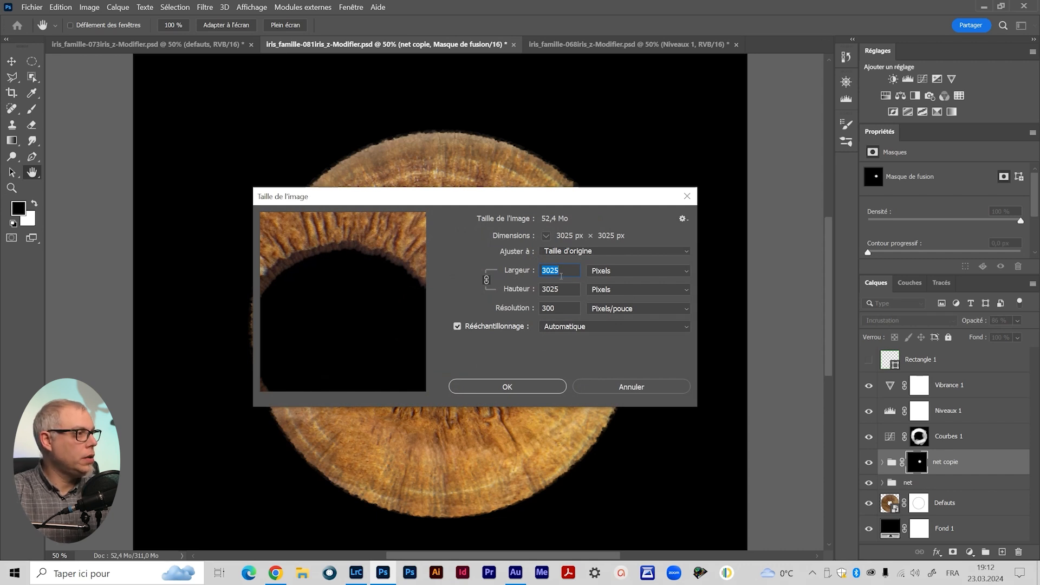
pyautogui.click(626, 386)
pyautogui.press('z')
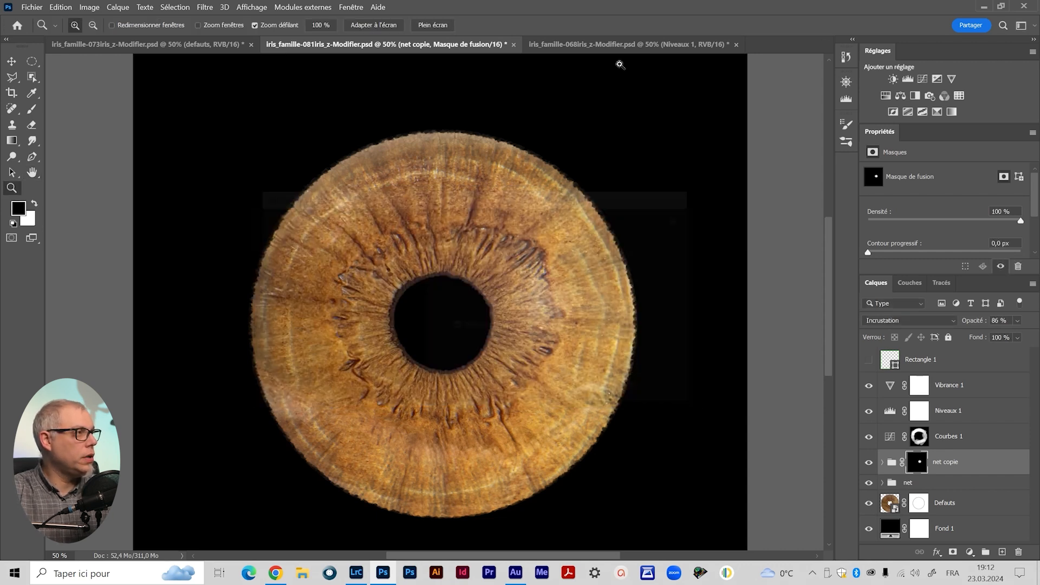
pyautogui.click(628, 44)
pyautogui.moveTo(521, 261)
pyautogui.mouseDown()
pyautogui.moveTo(492, 266)
pyautogui.moveTo(510, 266)
pyautogui.mouseUp()
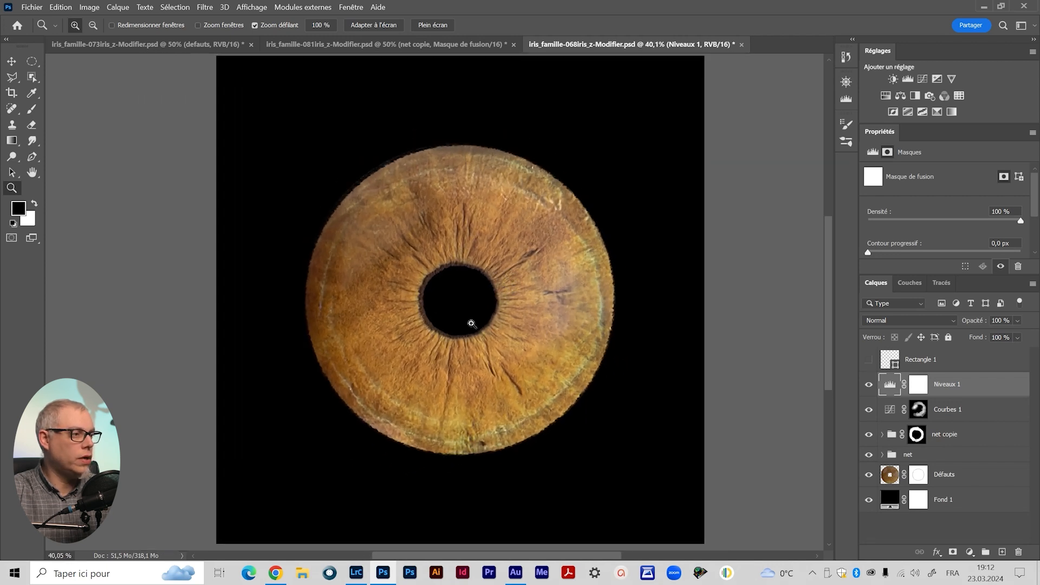
pyautogui.moveTo(469, 324); pyautogui.dragTo(465, 324)
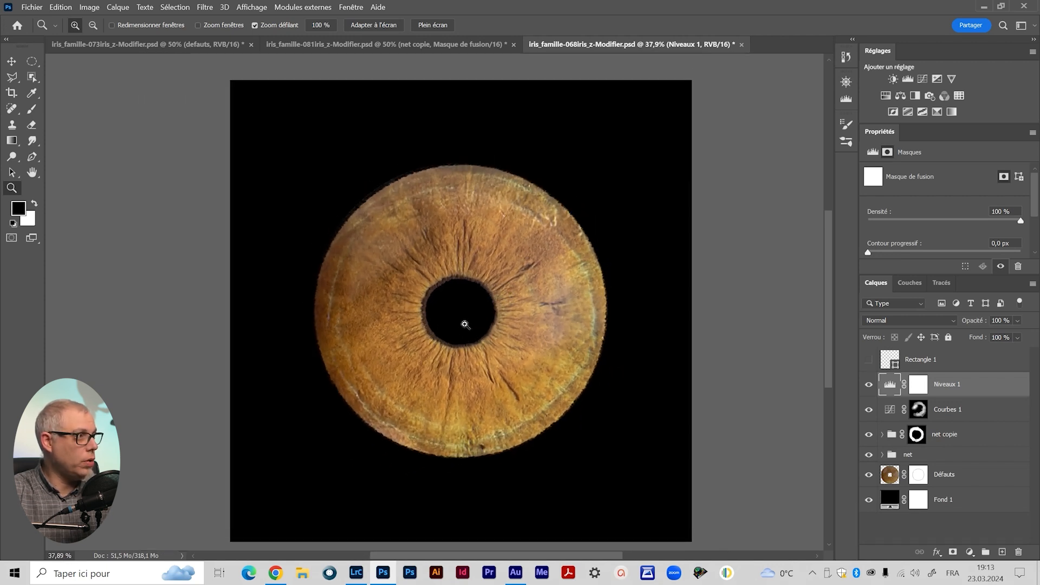
# In the image size settings of iris_famille-081, turn off resampling and set the resolution to 100 pixels per inch.
pyautogui.hotkey('ctrl', 'shift', 'Tab')
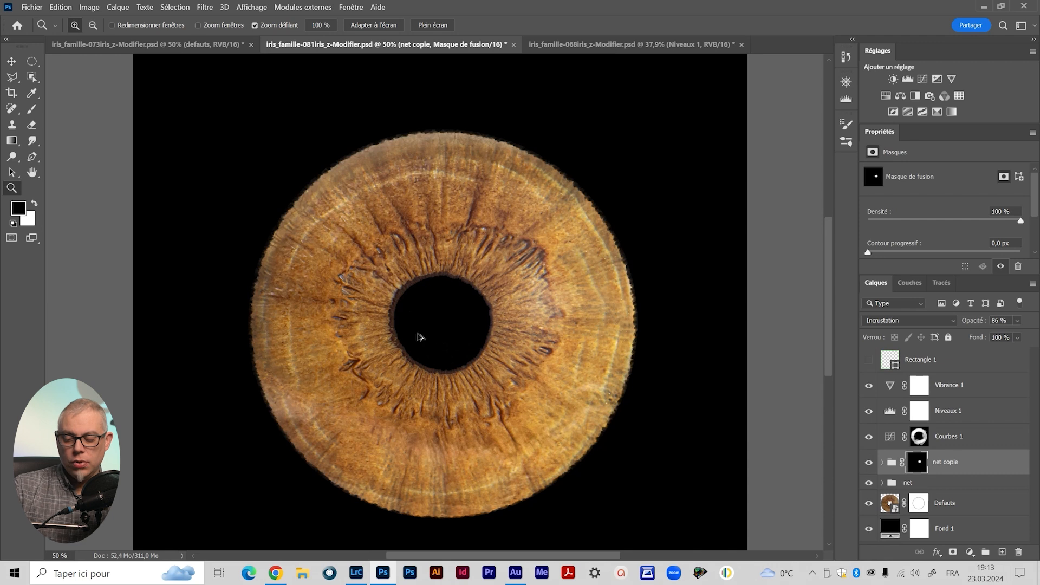
pyautogui.hotkey('ctrl', 'alt', 'i')
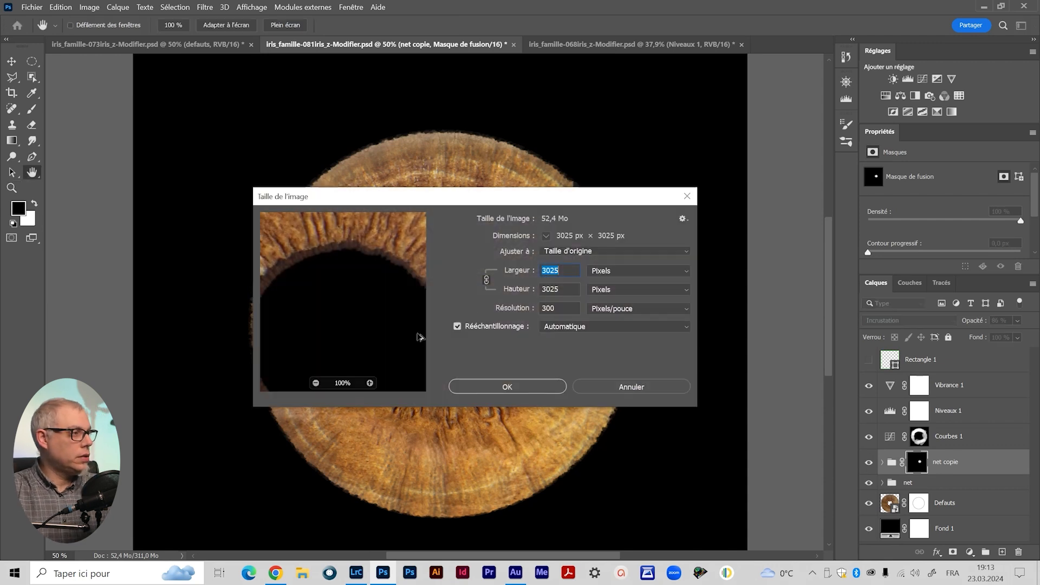
pyautogui.moveTo(515, 205); pyautogui.dragTo(520, 185)
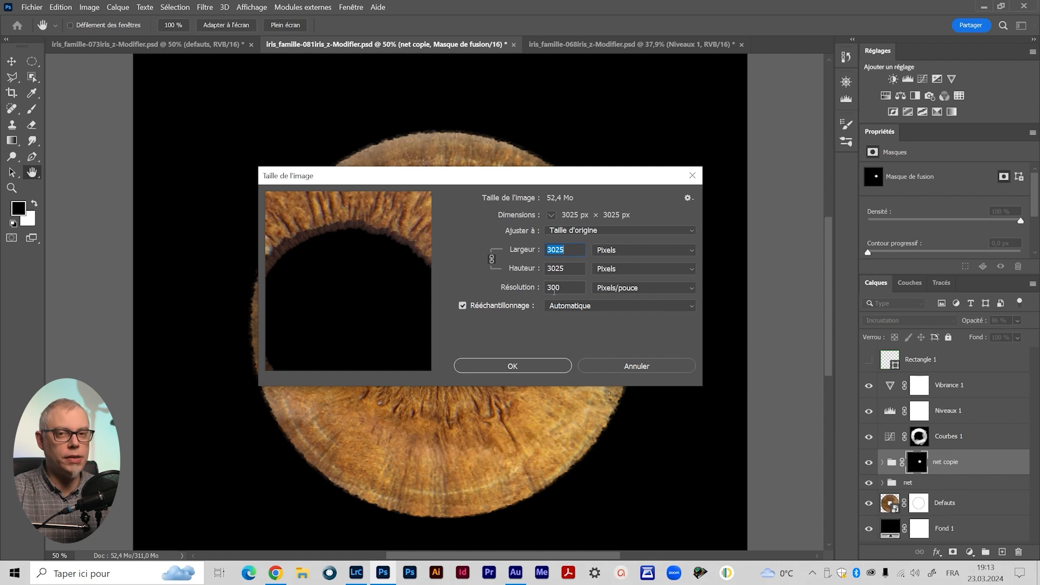
pyautogui.click(463, 306)
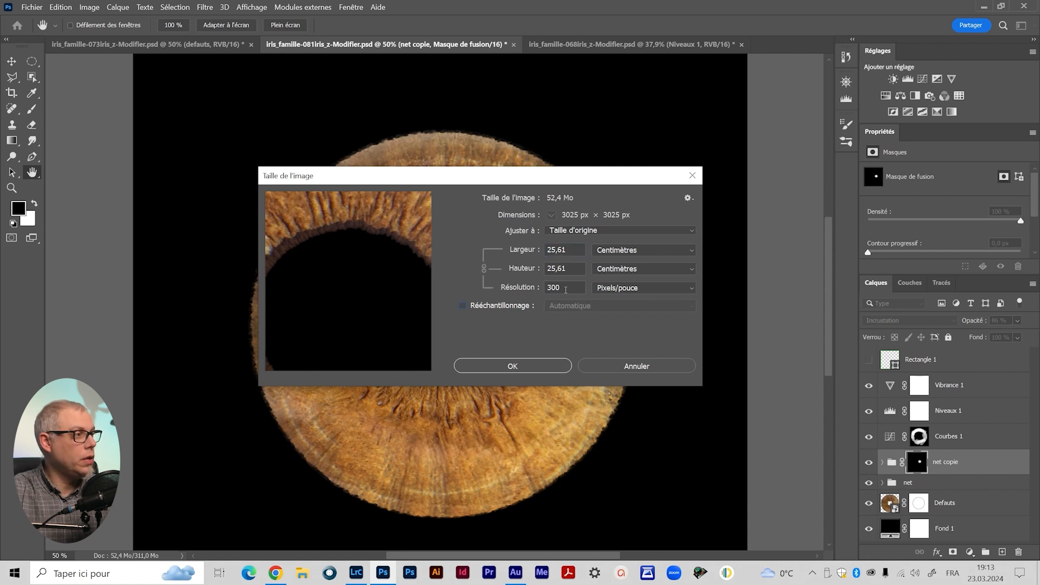
pyautogui.moveTo(566, 287); pyautogui.dragTo(539, 287)
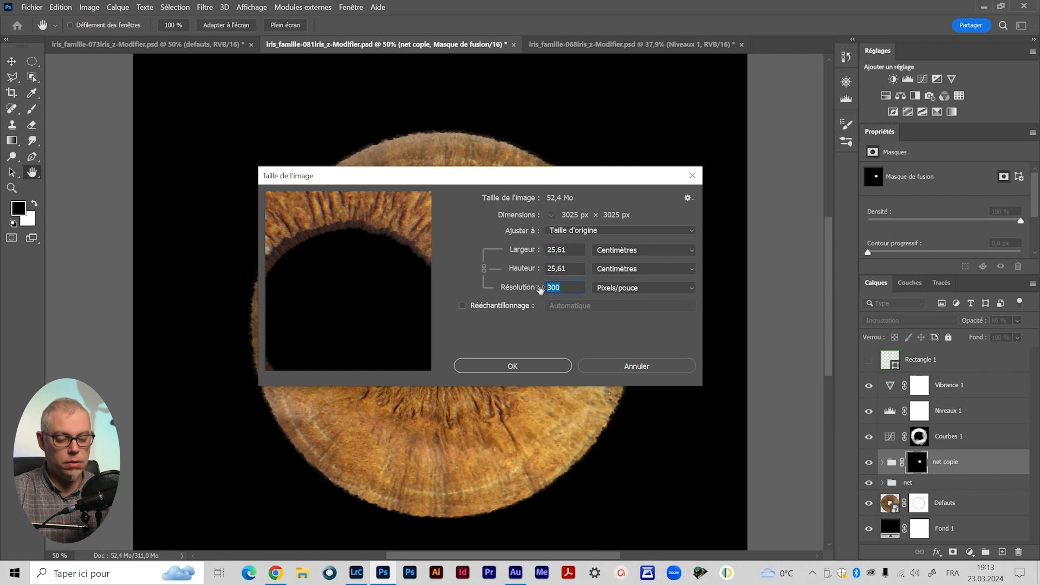
pyautogui.write('100')
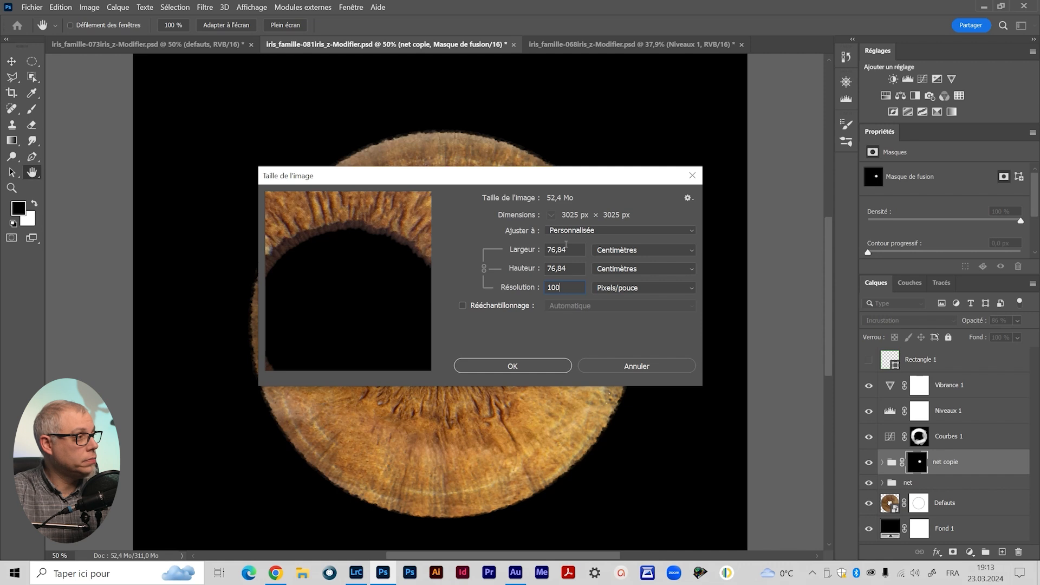
# Set the image resolution back to 300 pixels per inch with resampling off.
pyautogui.moveTo(569, 286); pyautogui.dragTo(528, 281)
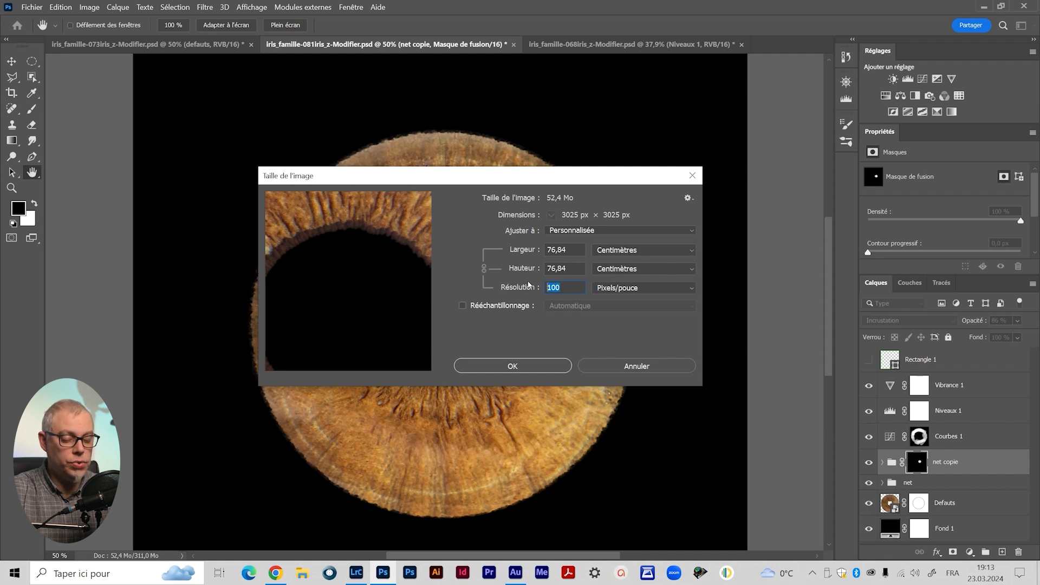
pyautogui.write('3000')
pyautogui.press('BackSpace')
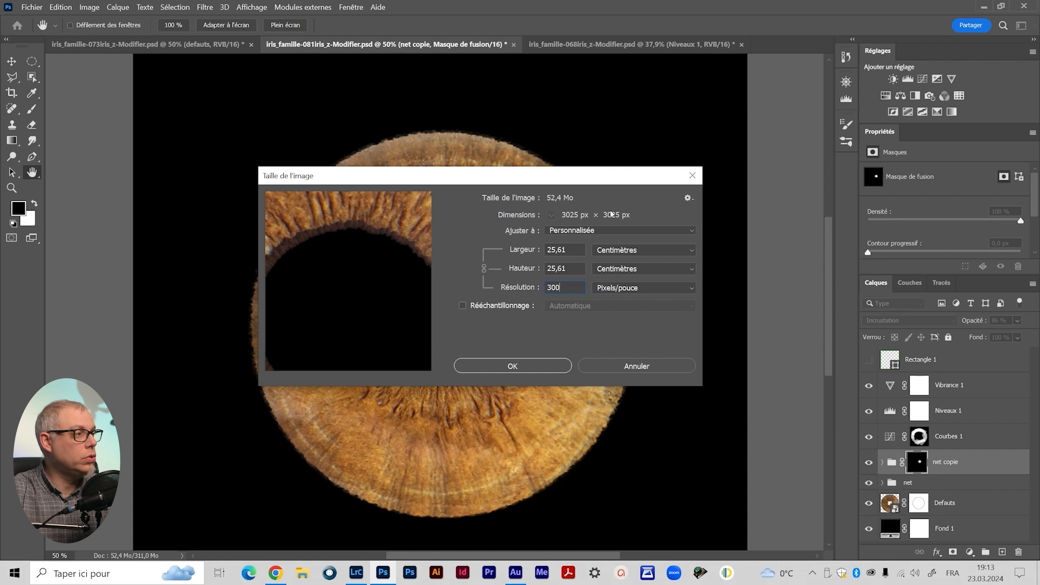
# Set the resolution to 100 pixels per inch without resampling, and compare the available width units with resampling on and off.
pyautogui.doubleClick(561, 287)
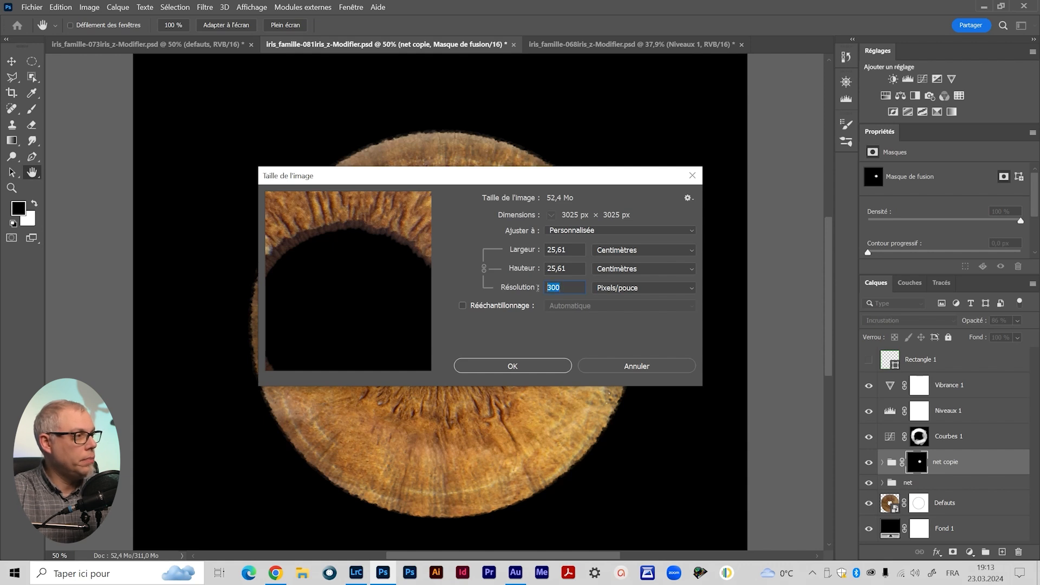
pyautogui.write('100')
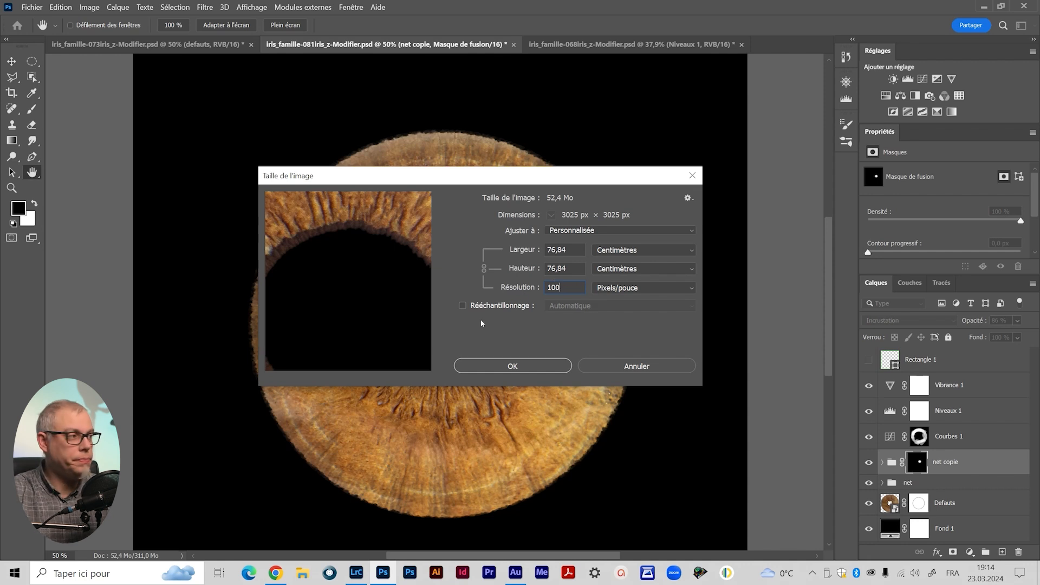
pyautogui.click(464, 307)
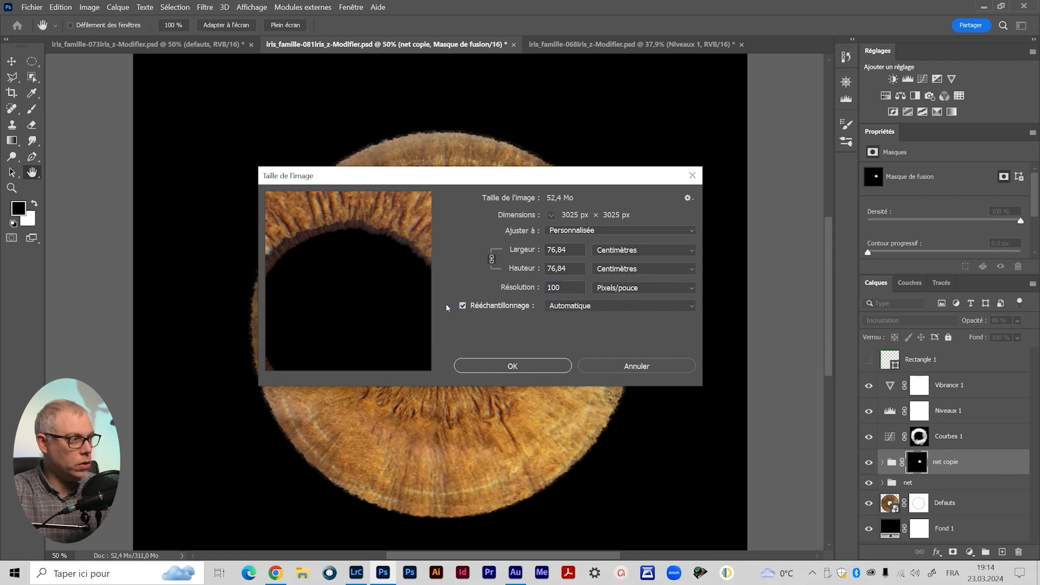
pyautogui.click(616, 254)
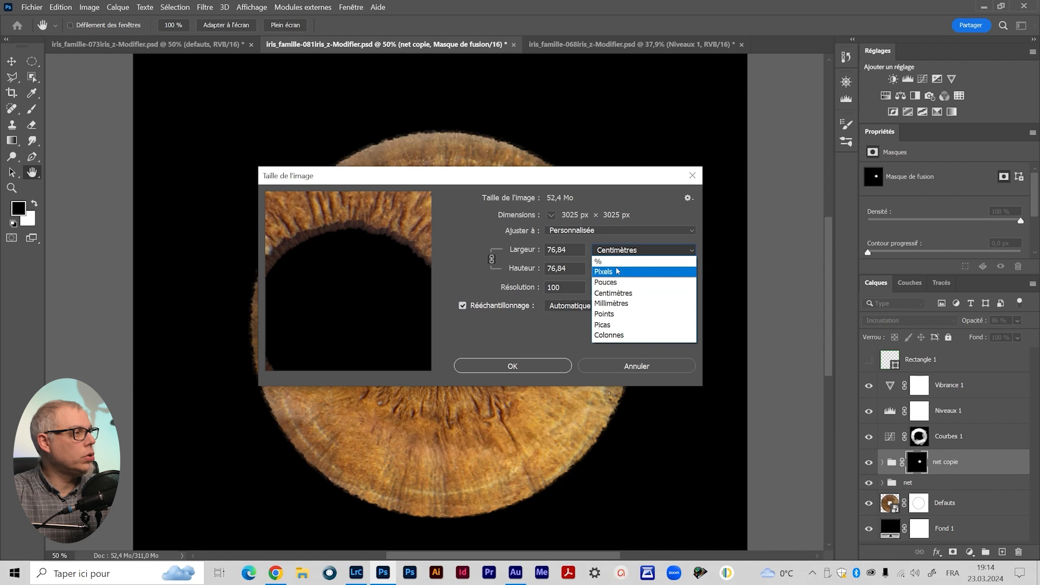
pyautogui.click(455, 305)
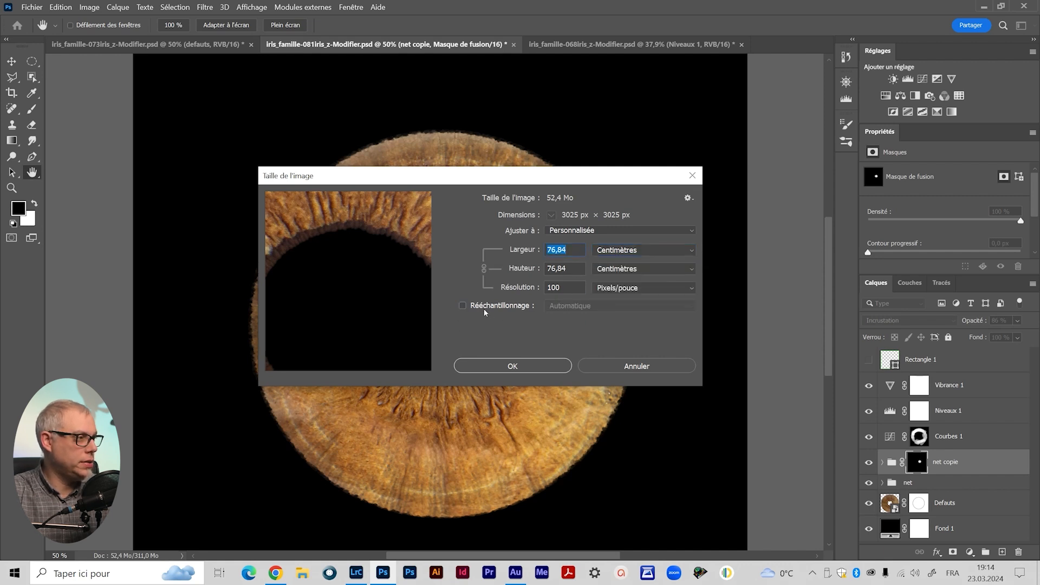
pyautogui.click(612, 250)
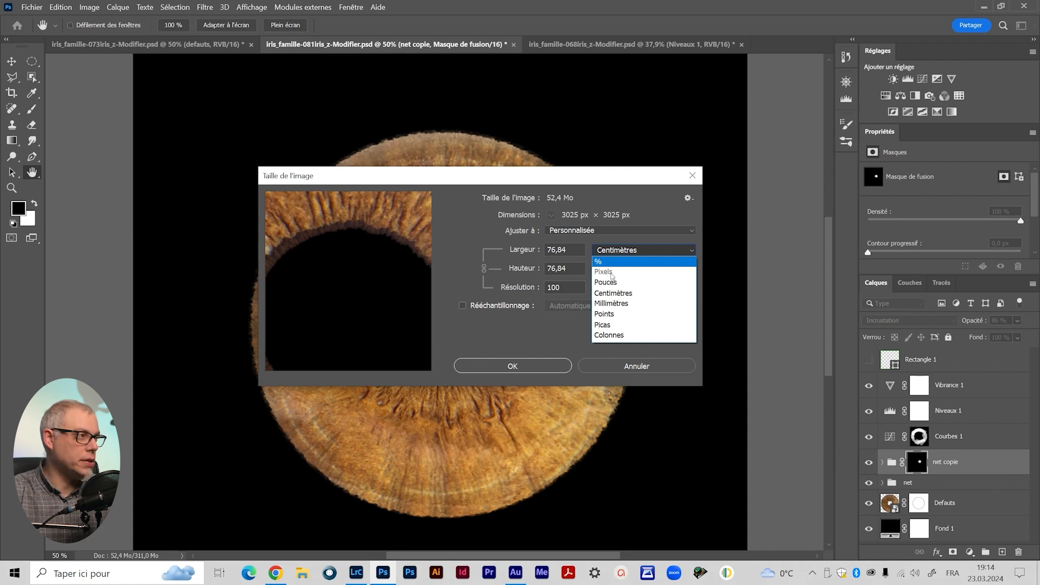
# Turn resampling on, switch the width unit to pixels and resize iris_famille-081 to 3000 pixels wide.
pyautogui.click(473, 307)
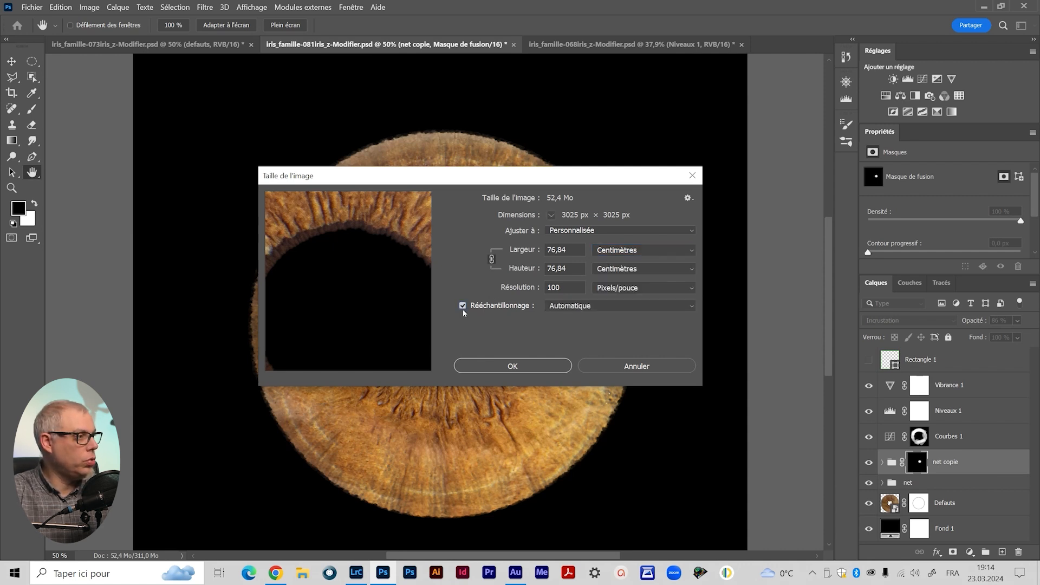
pyautogui.click(632, 252)
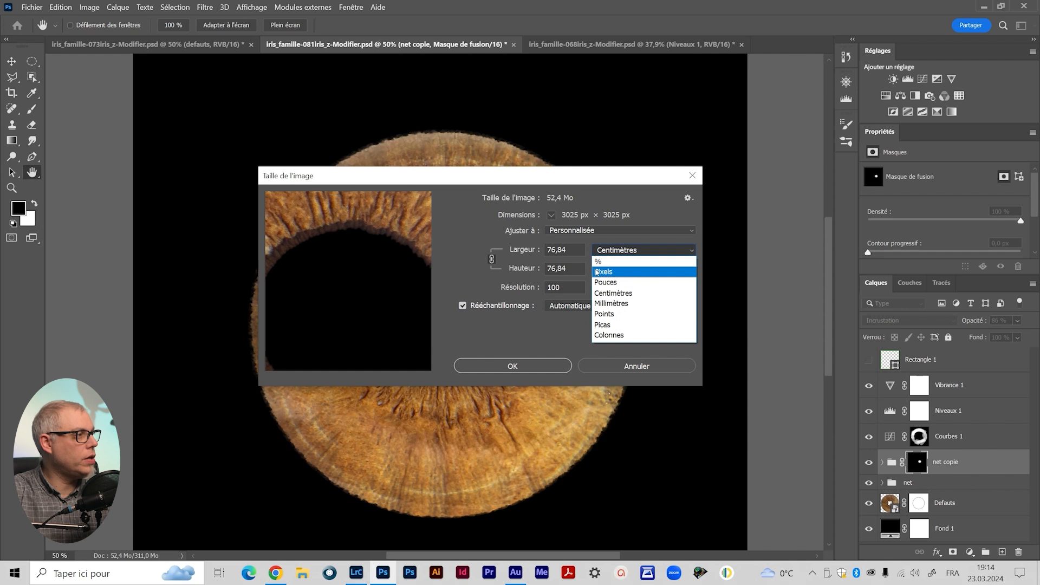
pyautogui.click(644, 272)
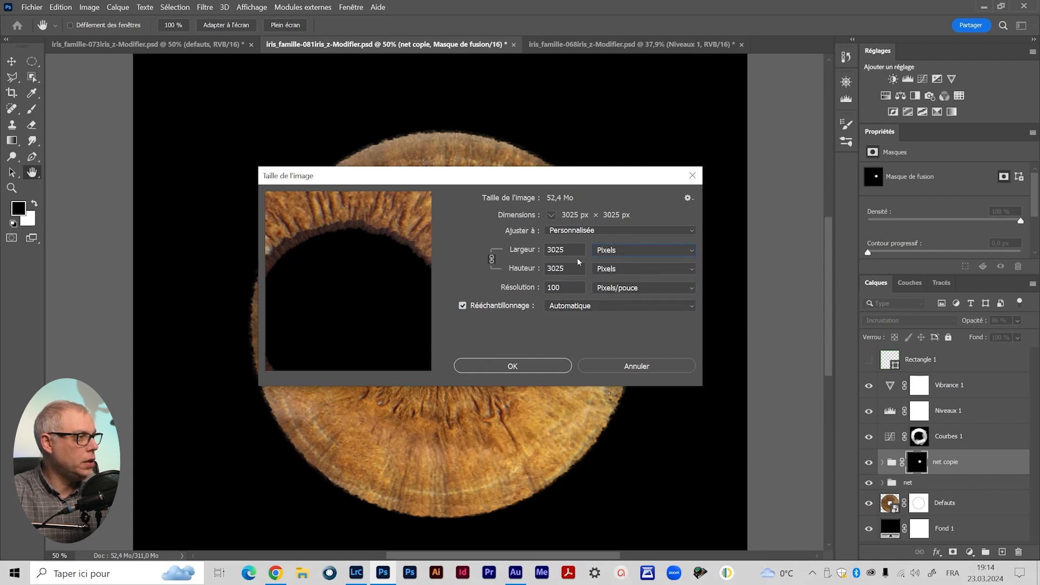
pyautogui.moveTo(576, 250); pyautogui.dragTo(541, 249)
pyautogui.write('3000')
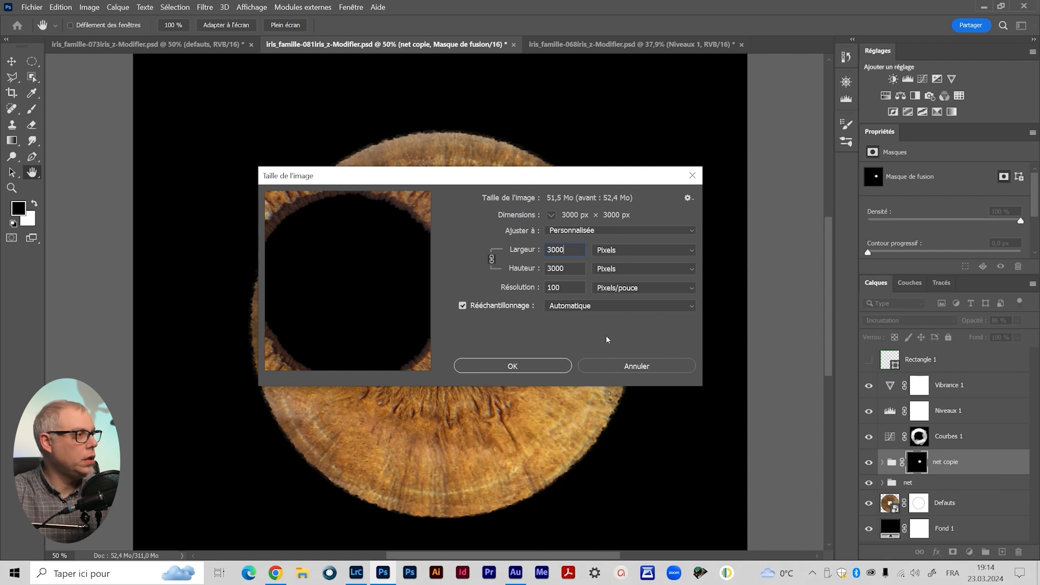
pyautogui.click(552, 366)
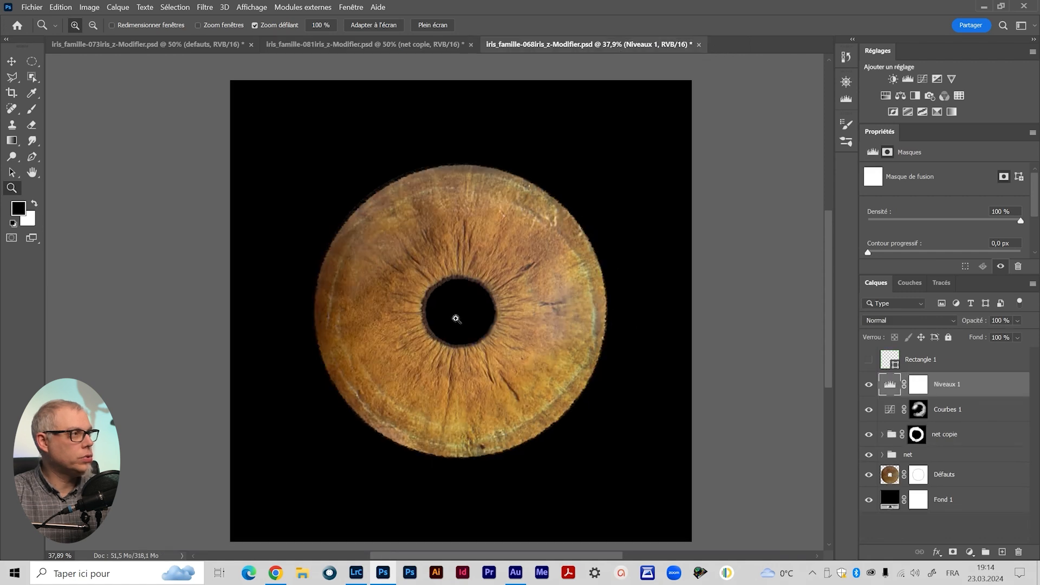
# View iris_famille-068 at 50% zoom and check its image size without changing it.
pyautogui.click(456, 318)
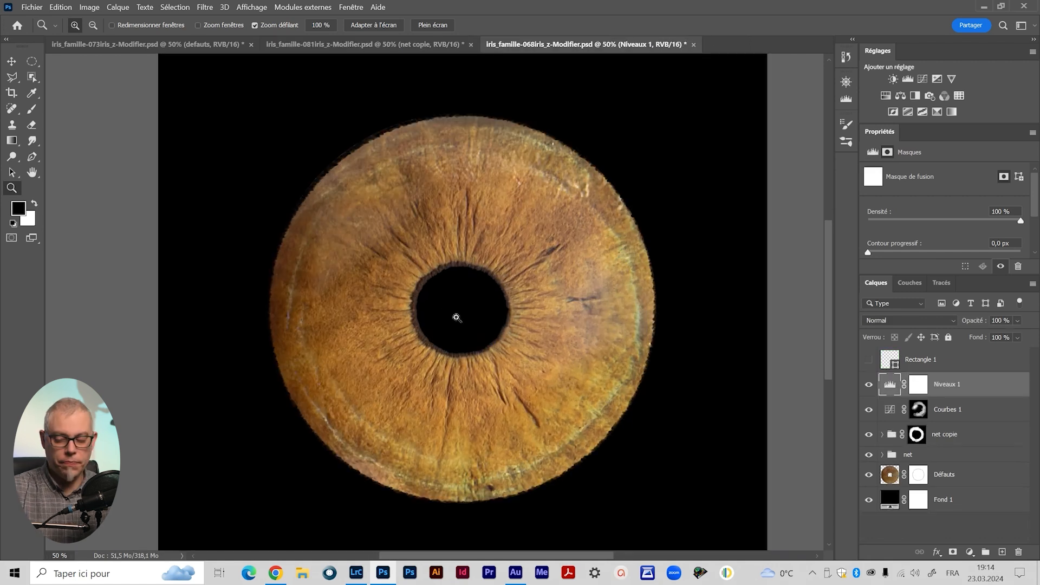
pyautogui.hotkey('ctrl', 'alt', 'i')
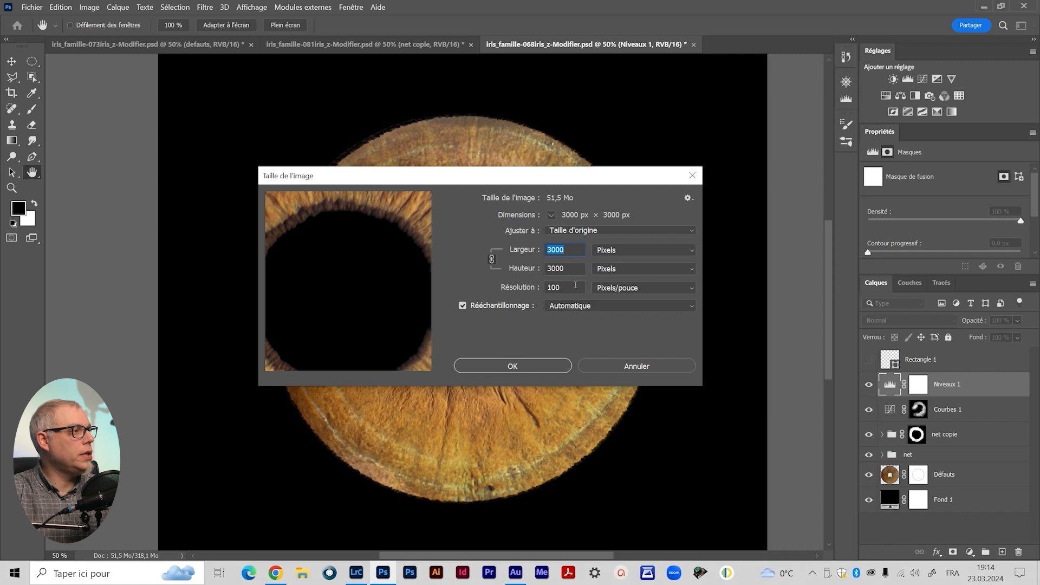
pyautogui.click(548, 366)
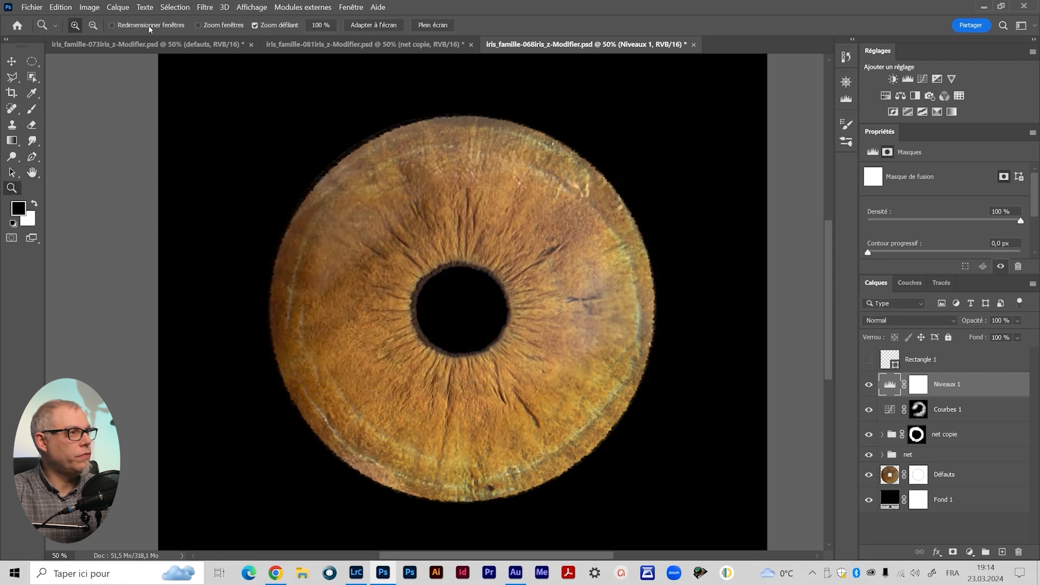
# Compare iris_famille-073, iris_famille-068 and iris_famille-081 zoomed out, ending with iris_famille-081 at 50% zoom.
pyautogui.click(152, 44)
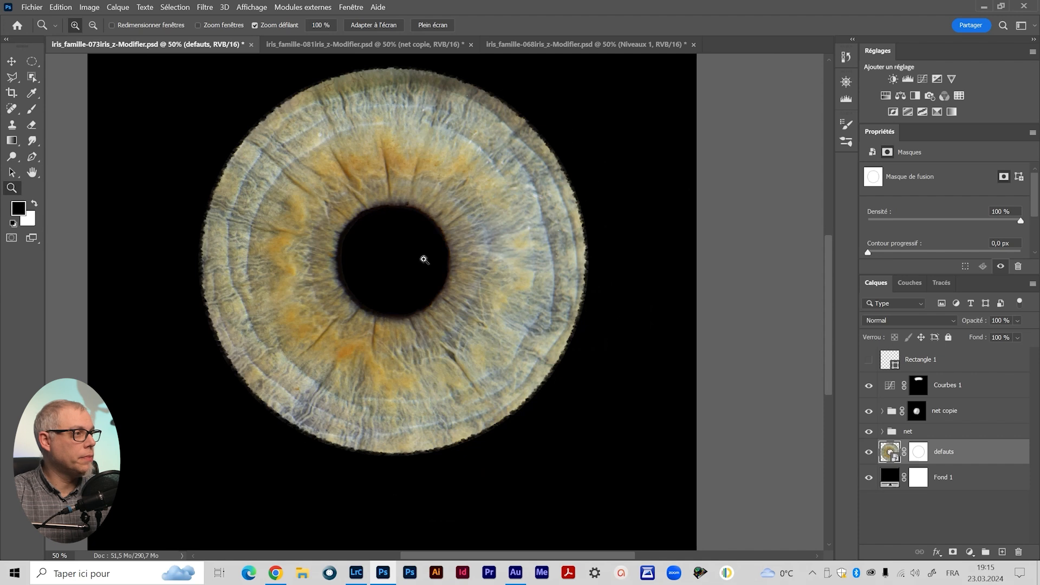
pyautogui.scroll(-5, 422, 258)
pyautogui.moveTo(407, 262); pyautogui.dragTo(378, 309)
pyautogui.click(540, 46)
pyautogui.scroll(-3, 481, 324)
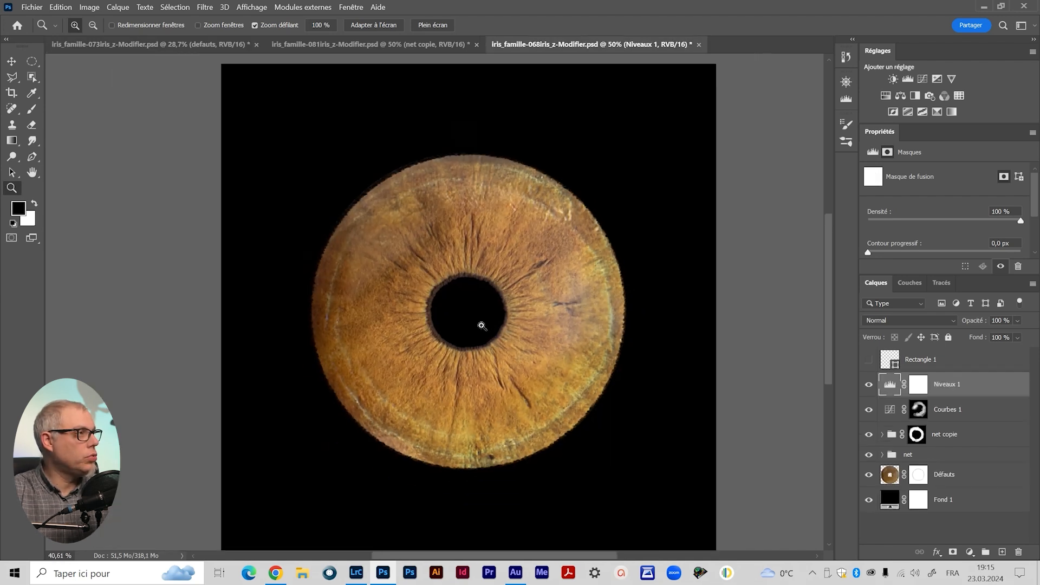
pyautogui.click(406, 46)
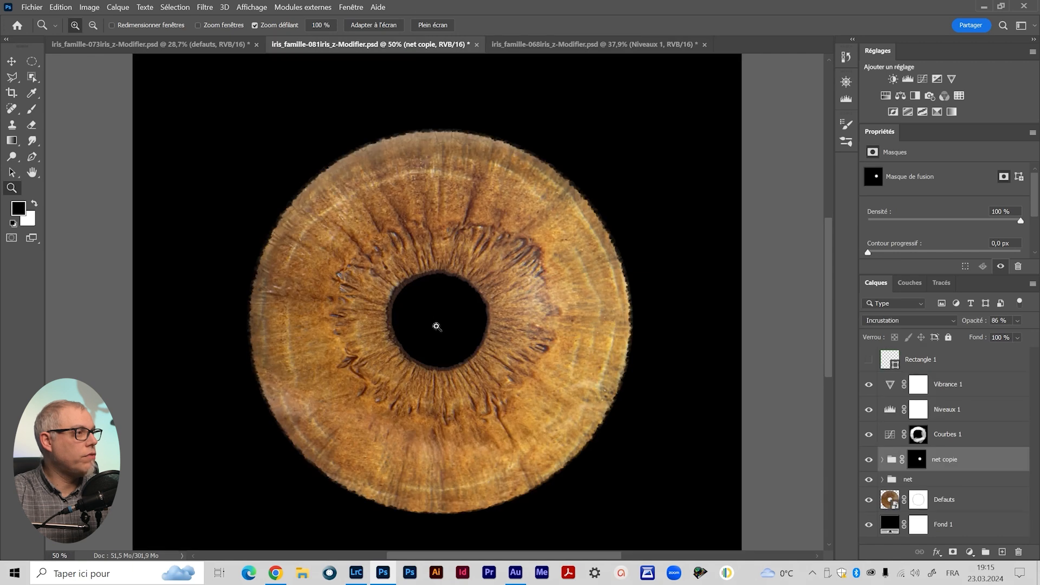
pyautogui.scroll(-3, 423, 324)
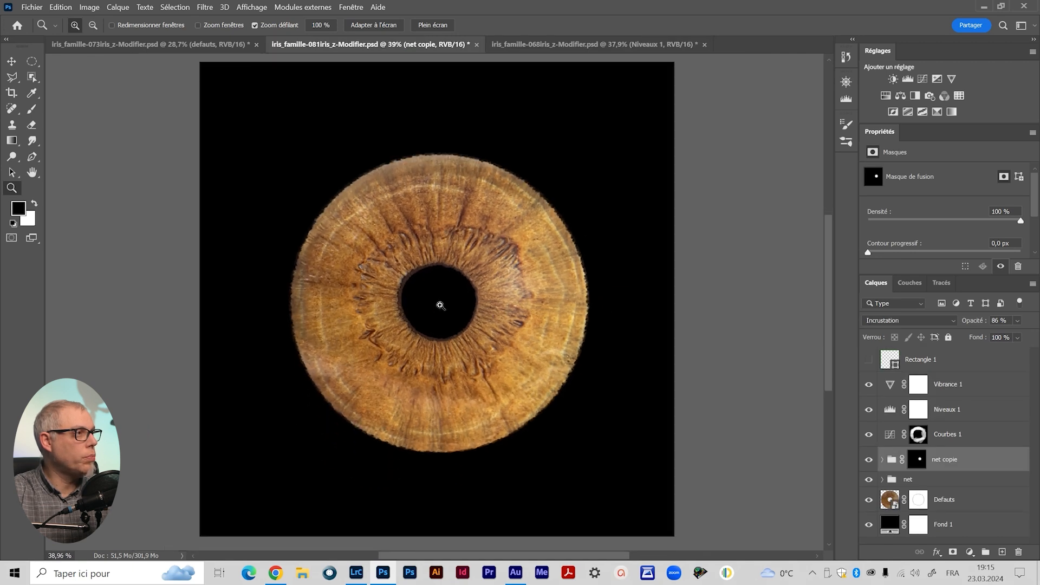
pyautogui.click(436, 301)
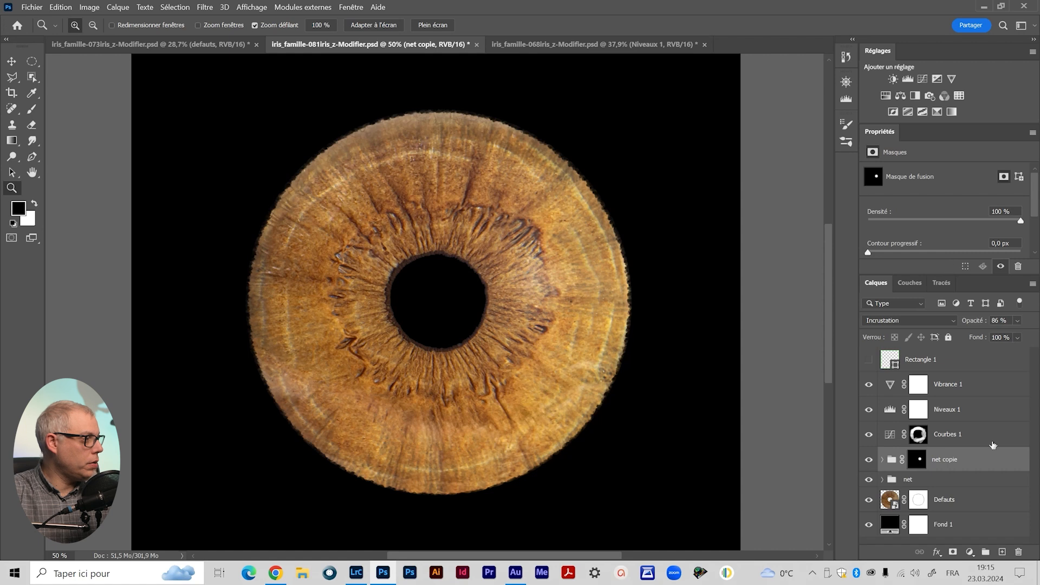
pyautogui.click(895, 483)
pyautogui.click(893, 460)
pyautogui.click(894, 481)
pyautogui.click(894, 460)
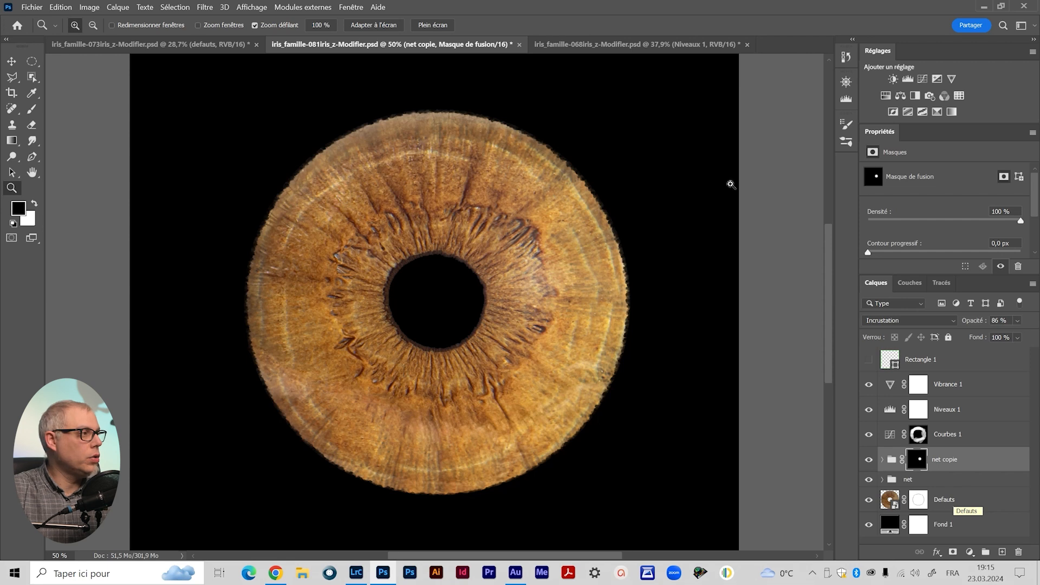
# Hide the Fond 1 layer and try converting the layers from Defauts up to Vibrance 1 into one smart object.
pyautogui.click(869, 524)
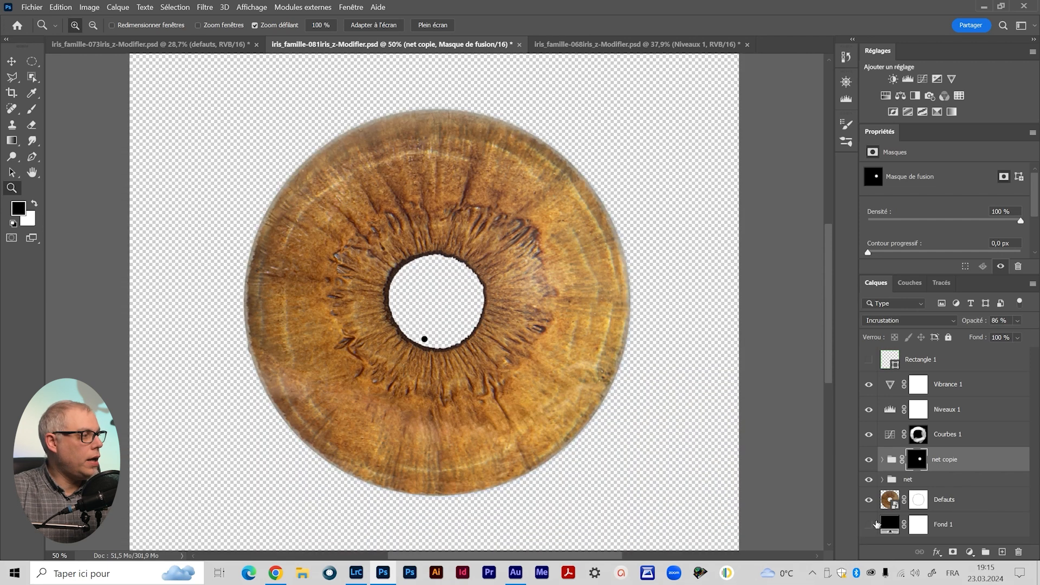
pyautogui.click(972, 502)
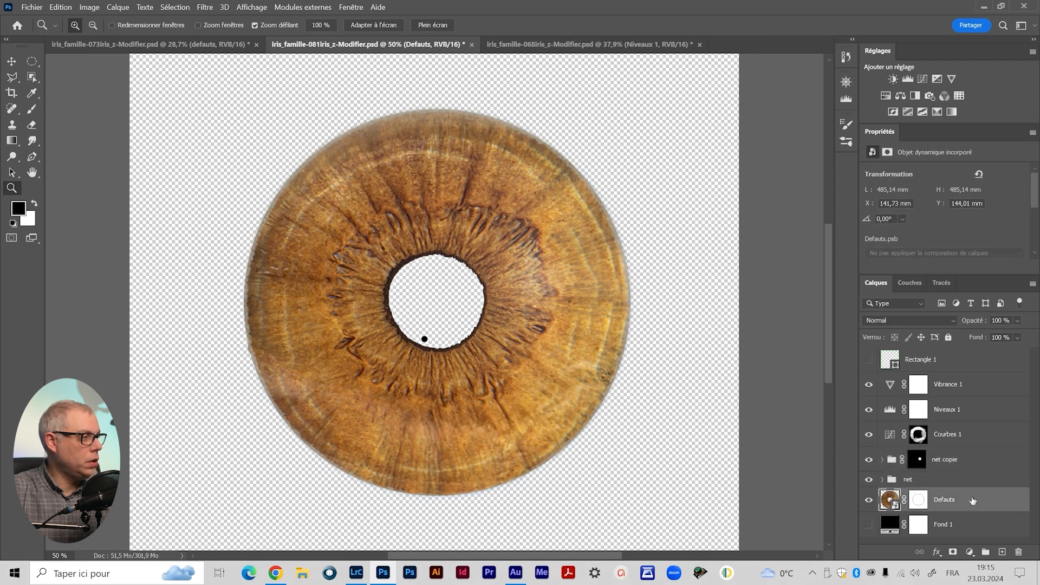
pyautogui.keyDown('shift'); pyautogui.click(978, 386); pyautogui.keyUp('shift')
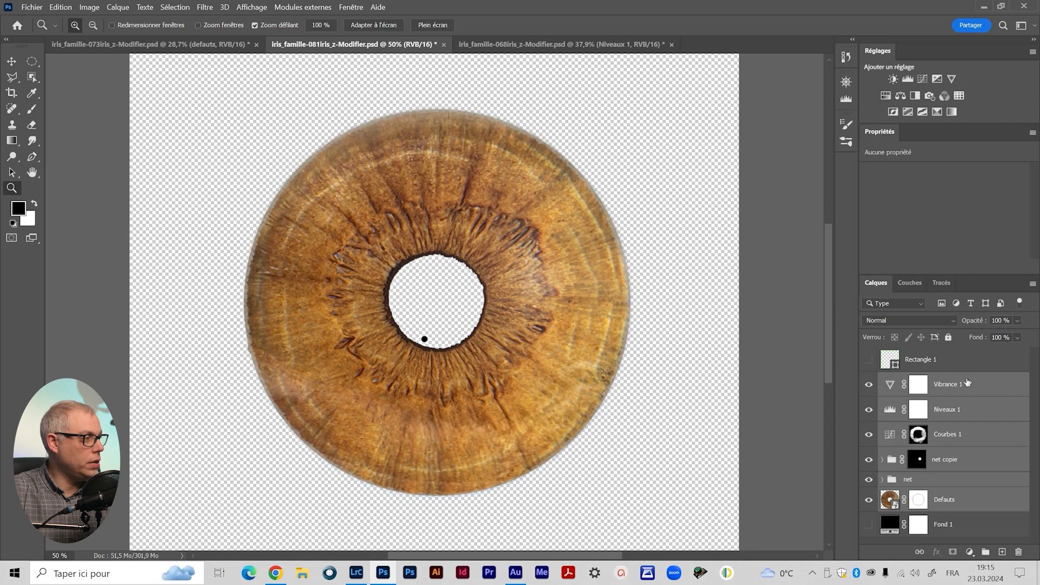
pyautogui.rightClick(995, 389)
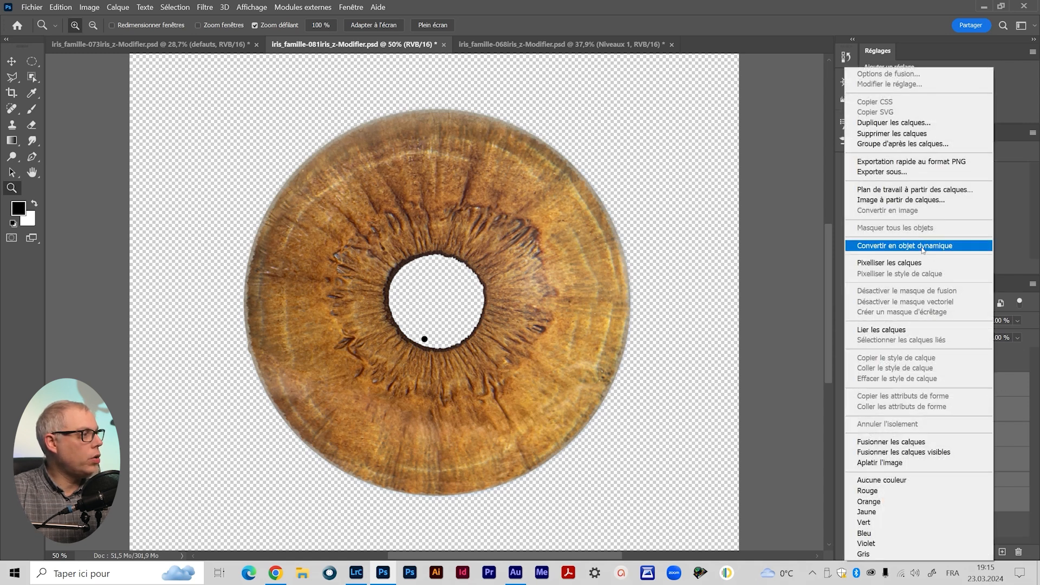
pyautogui.click(922, 247)
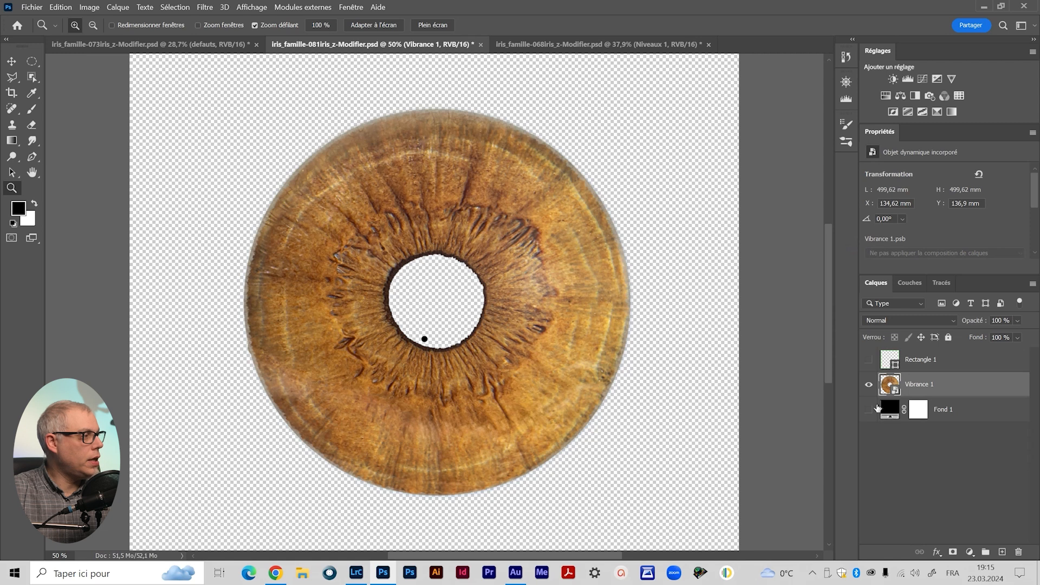
# Toggle the Fond 1 layer's visibility to examine the smart object's edges against black and transparency.
pyautogui.click(869, 409)
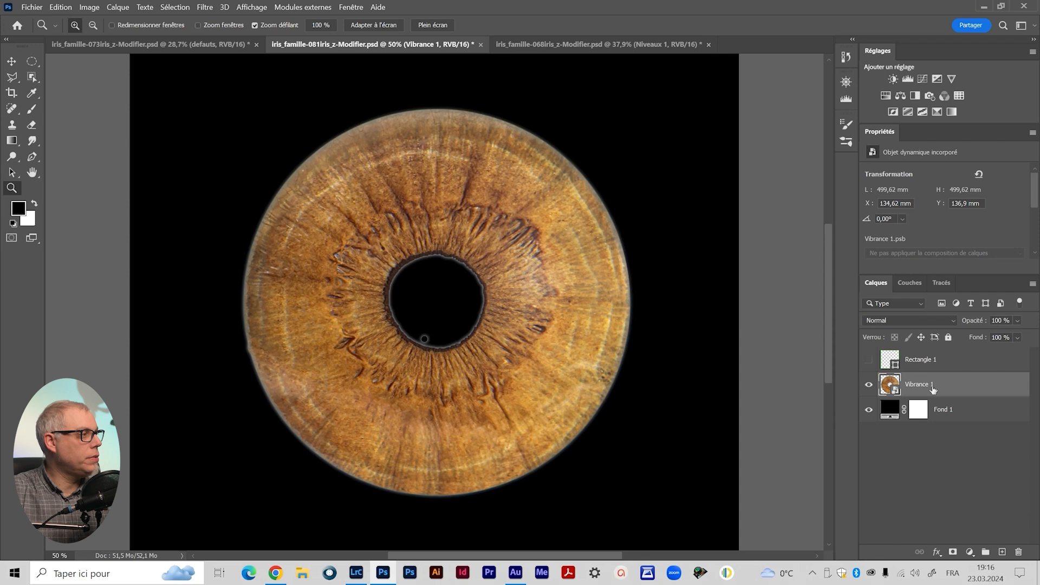
pyautogui.click(868, 410)
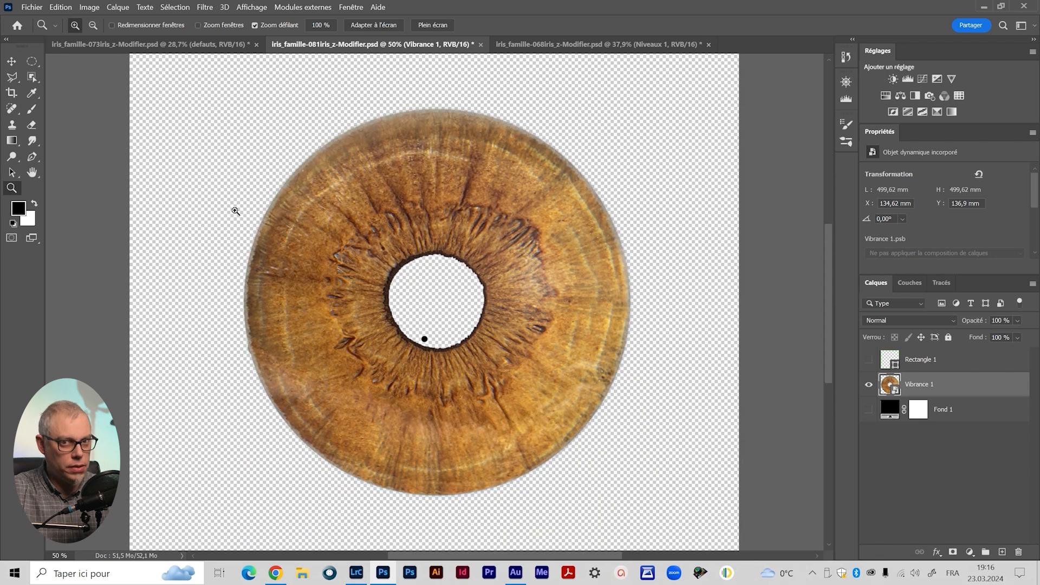
pyautogui.click(868, 410)
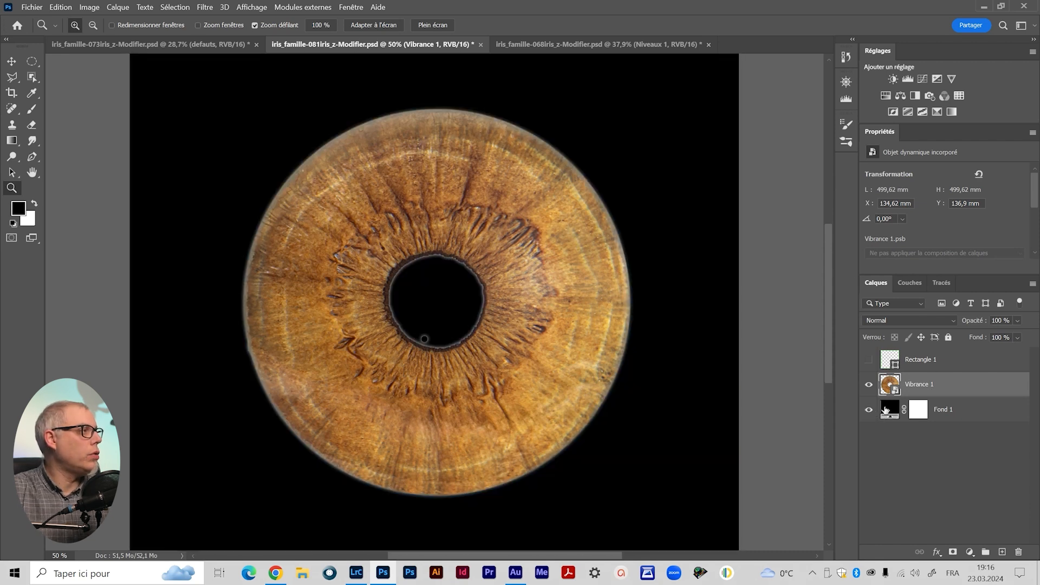
# Revert iris_famille-081 to the image size state in the history, undoing the smart object conversion.
pyautogui.click(846, 57)
pyautogui.click(760, 208)
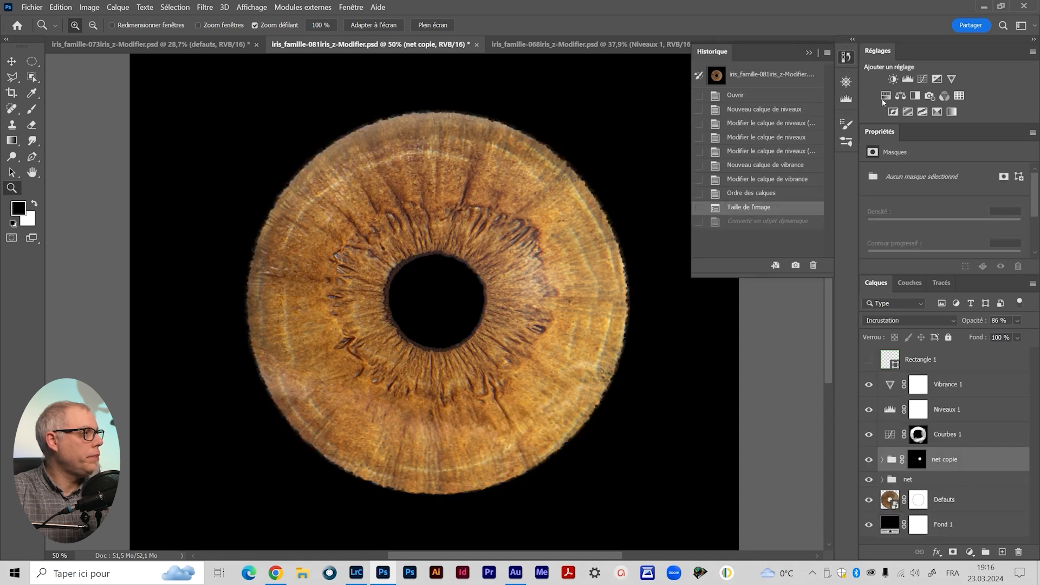
pyautogui.click(845, 57)
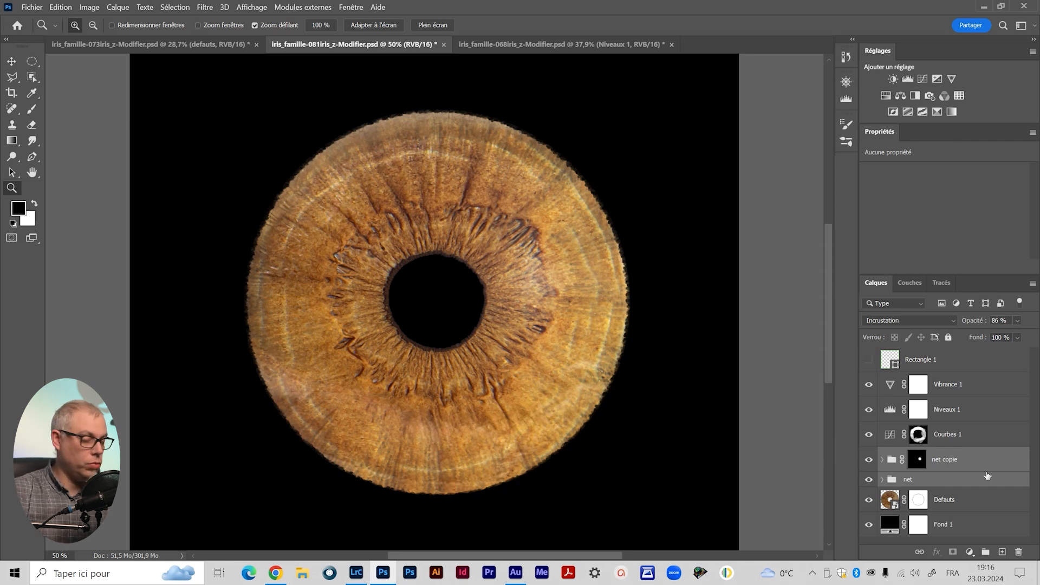
# Group the net copie and net groups together, name the new group "net" and add a layer mask to it.
pyautogui.hotkey('ctrl', 'g')
pyautogui.doubleClick(915, 454)
pyautogui.write('net')
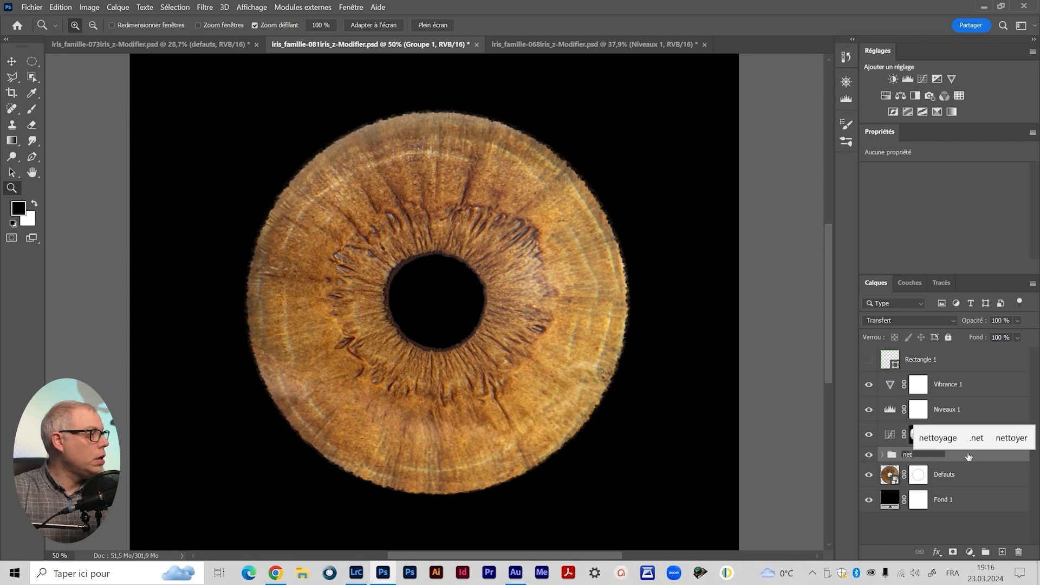
pyautogui.press('Return')
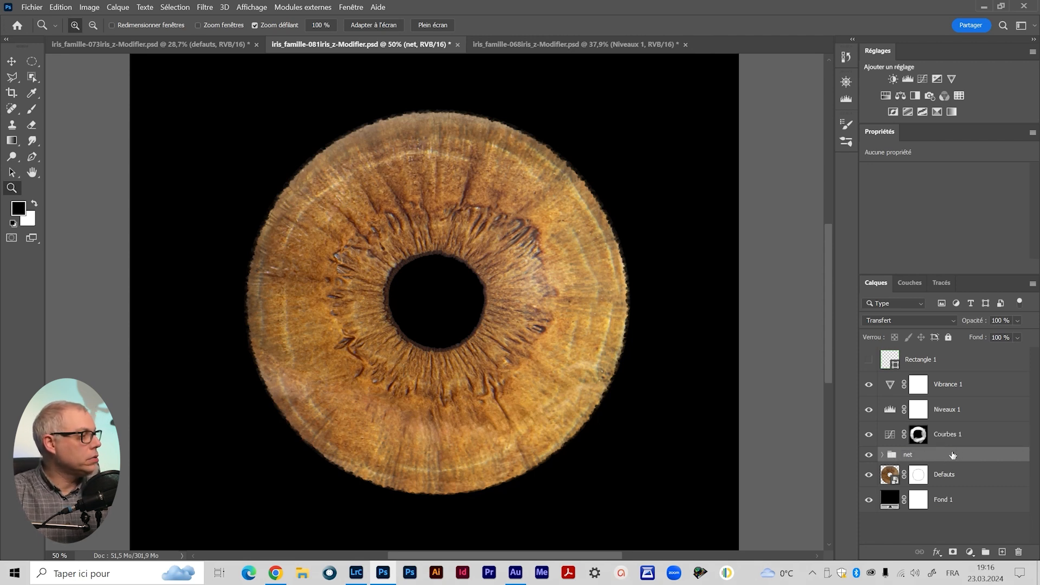
pyautogui.click(952, 552)
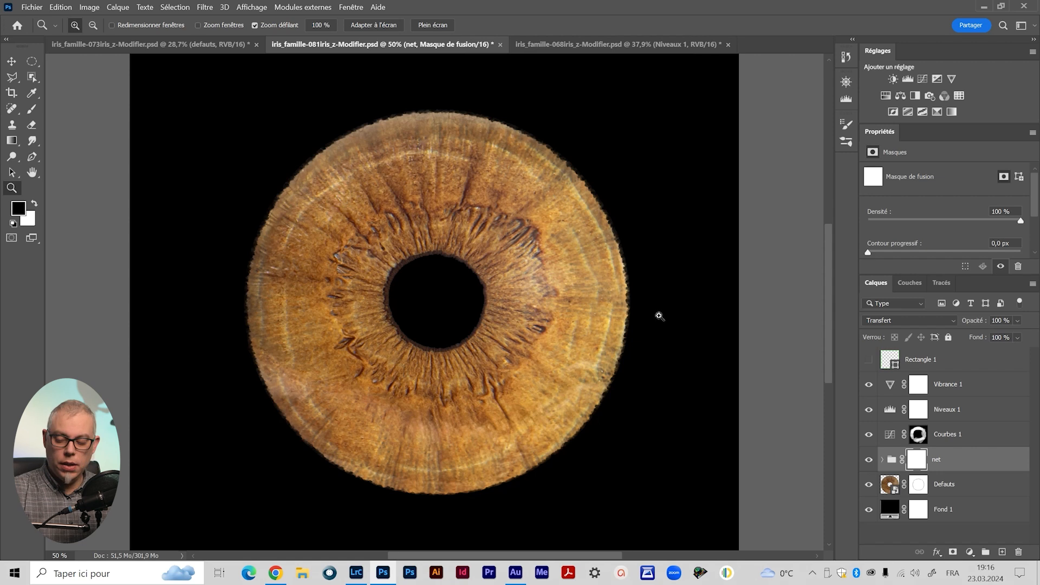
# Paint black with a 174 px brush on the net group's mask, all around the outer edge of the iris.
pyautogui.press('b')
pyautogui.moveTo(643, 218); pyautogui.dragTo(622, 122)
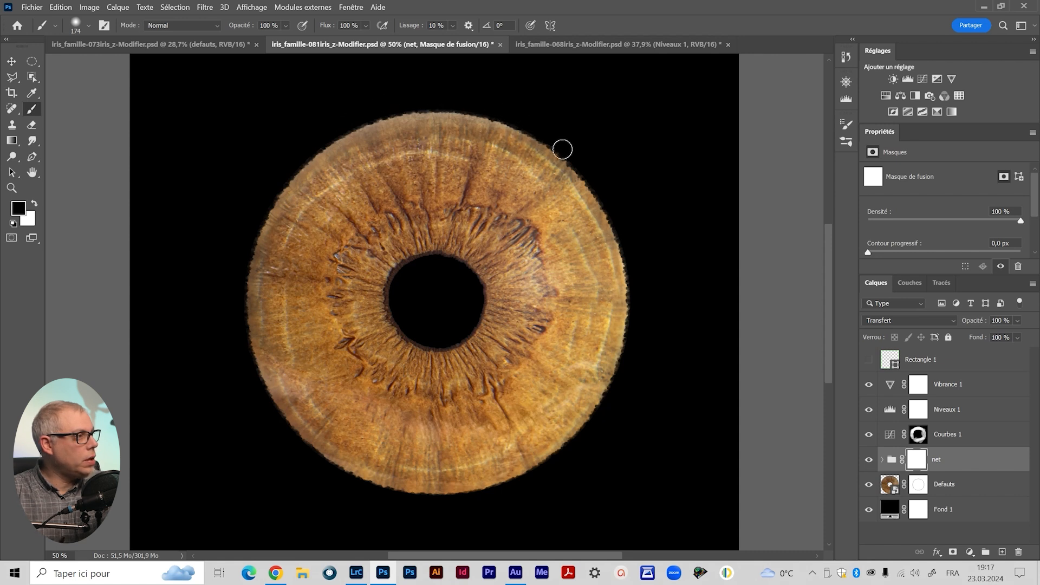
pyautogui.moveTo(636, 273); pyautogui.dragTo(639, 316)
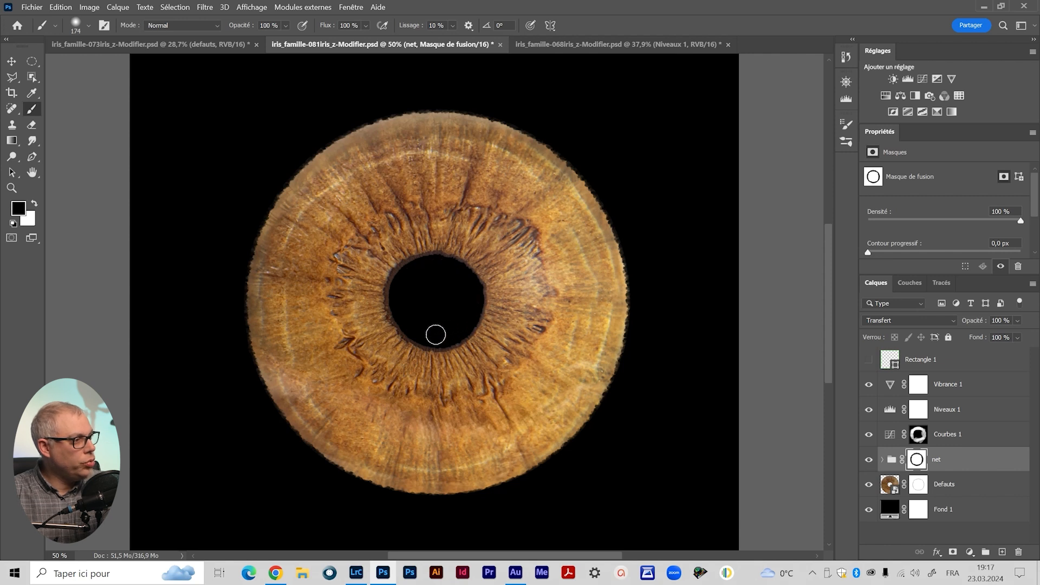
# Paint black on the net group's mask all around the pupil edge, and view the mask alone to check it.
pyautogui.moveTo(403, 309); pyautogui.dragTo(398, 287)
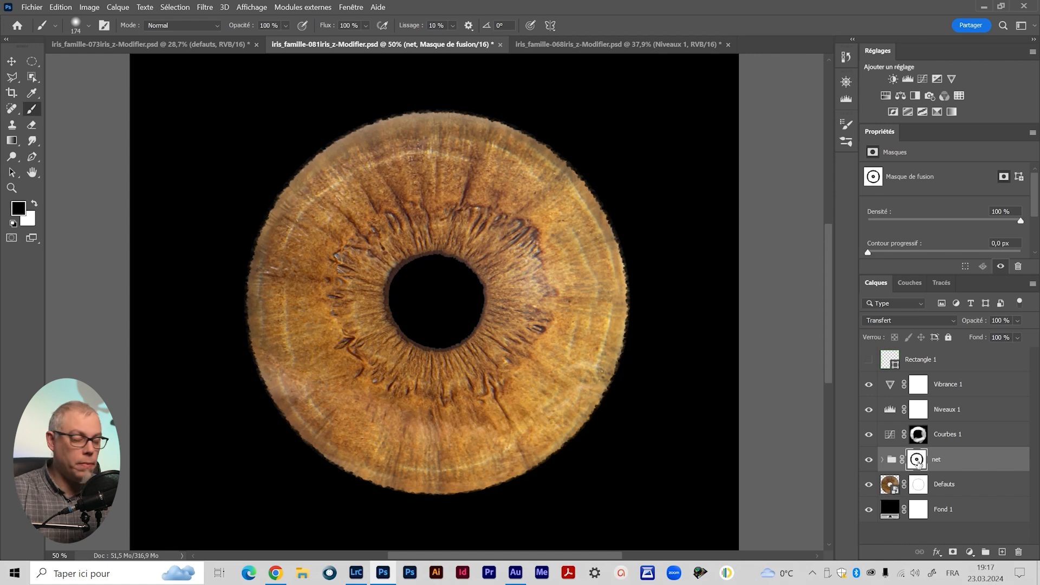
pyautogui.keyDown('alt'); pyautogui.click(917, 460); pyautogui.keyUp('alt')
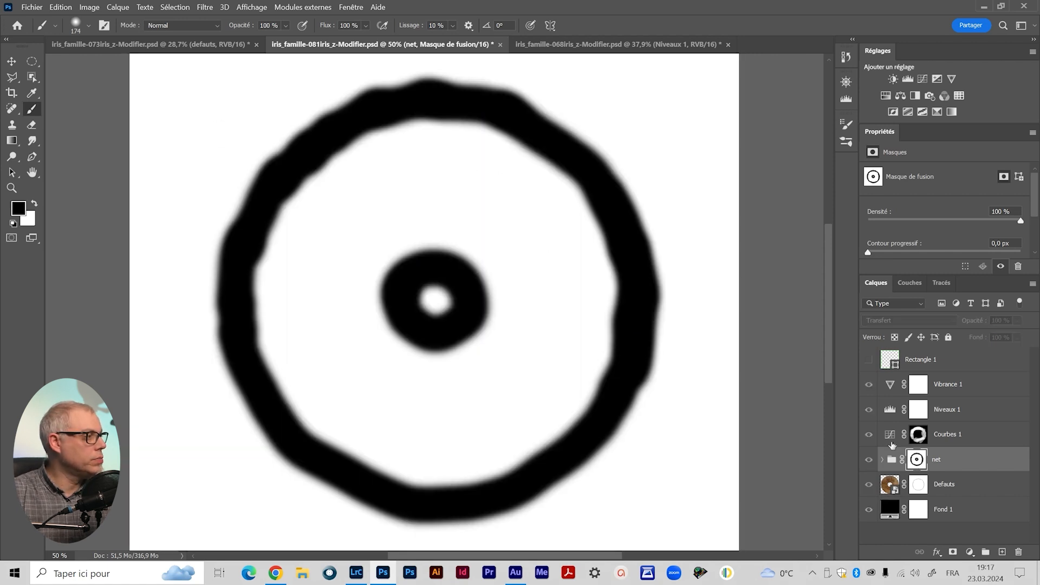
pyautogui.keyDown('alt'); pyautogui.click(915, 462); pyautogui.keyUp('alt')
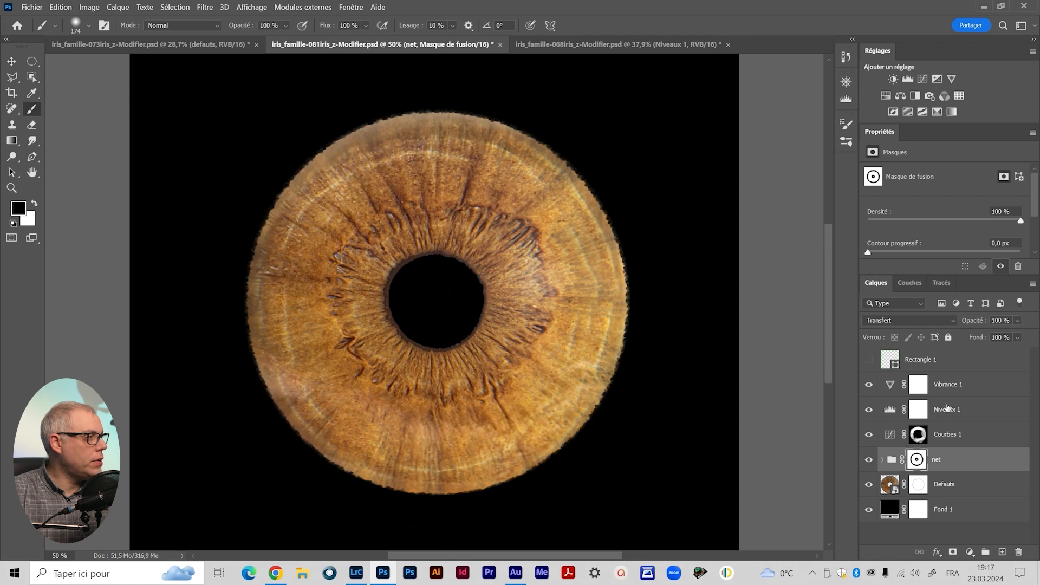
# Hide the Fond 1 layer and convert the layers from Defauts up to Vibrance 1 into one smart object.
pyautogui.click(869, 510)
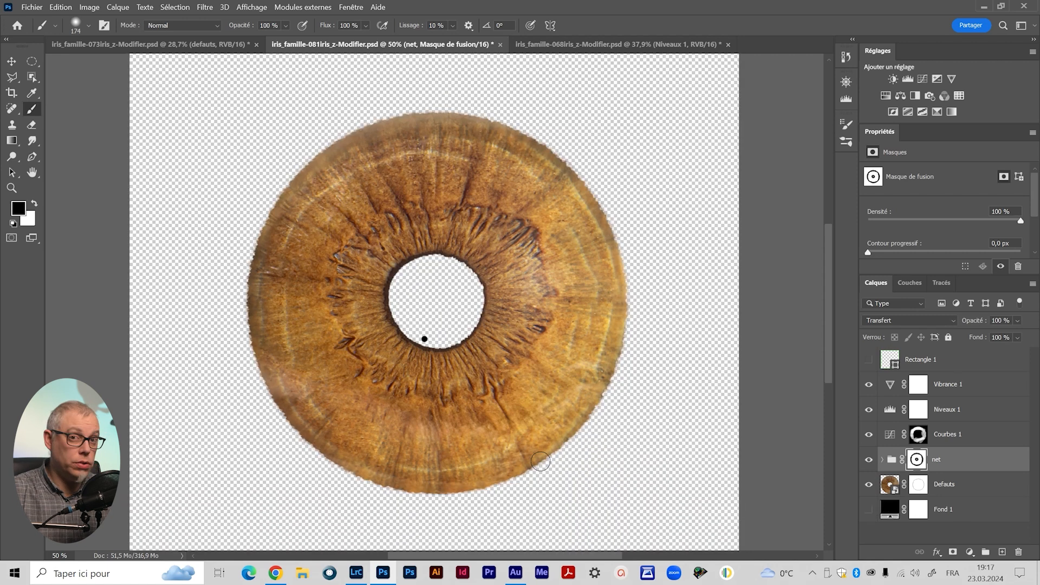
pyautogui.click(970, 487)
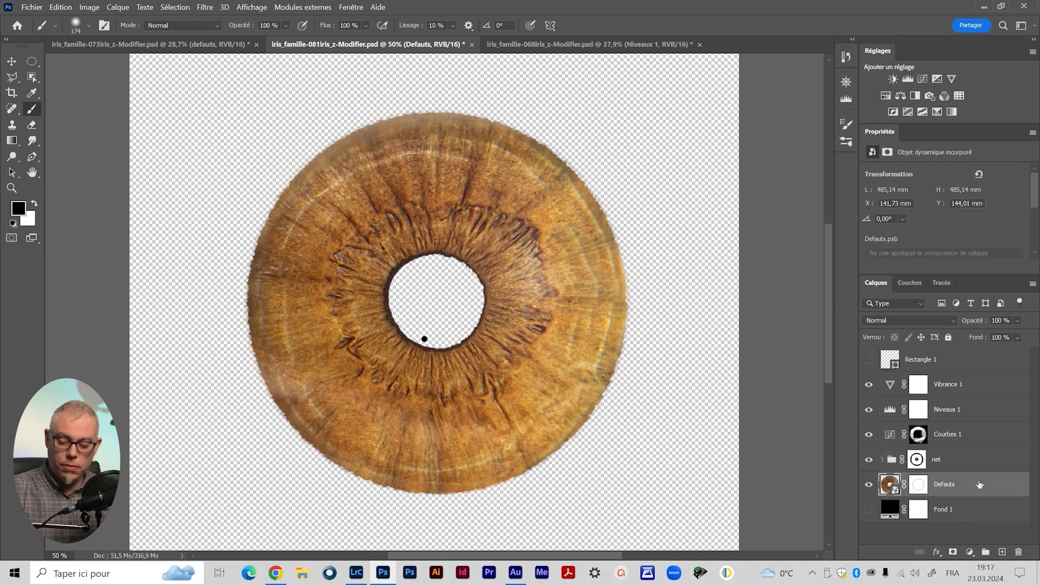
pyautogui.keyDown('shift'); pyautogui.click(986, 386); pyautogui.keyUp('shift')
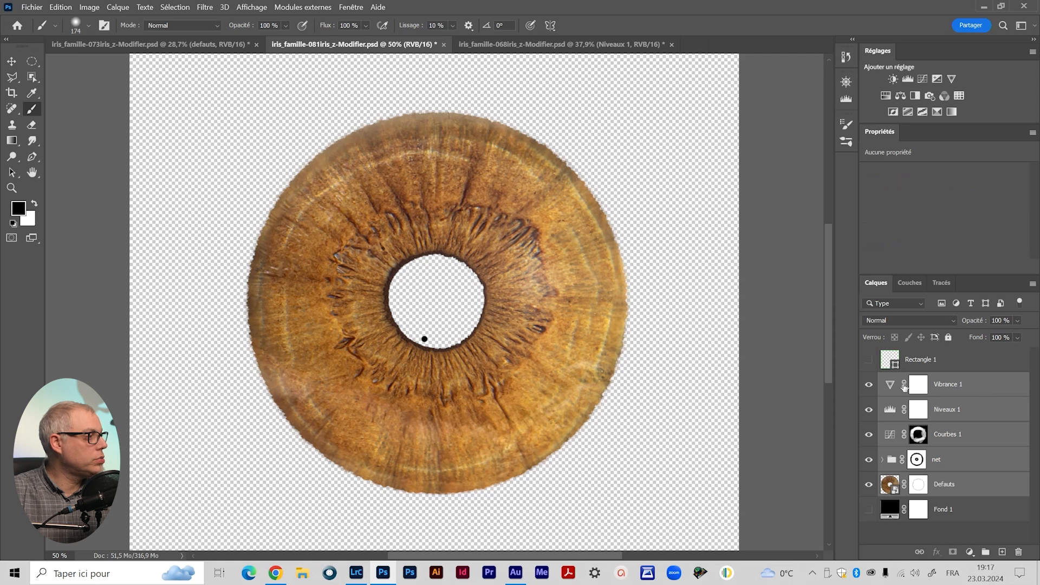
pyautogui.rightClick(992, 435)
pyautogui.click(928, 246)
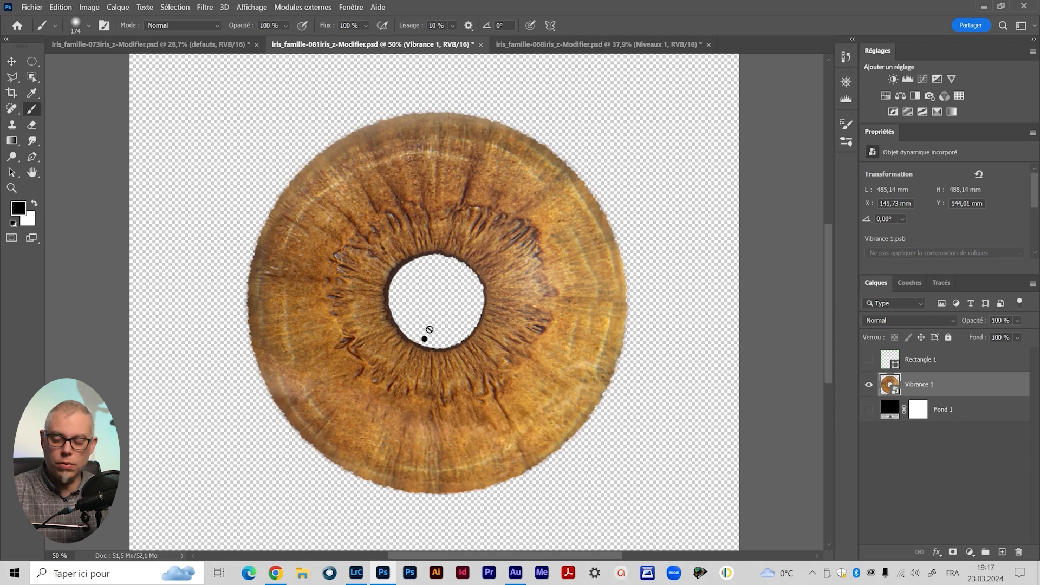
# Rename the Courbes 1 smart object in iris_famille-073 as "iris c" and check the smart object names in the other two iris documents.
pyautogui.press('v')
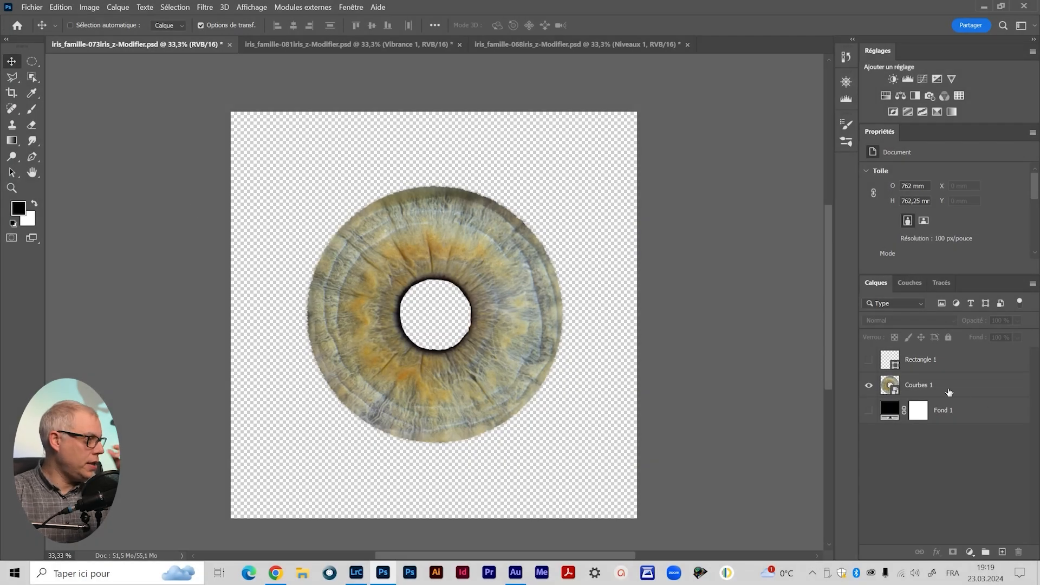
pyautogui.doubleClick(919, 385)
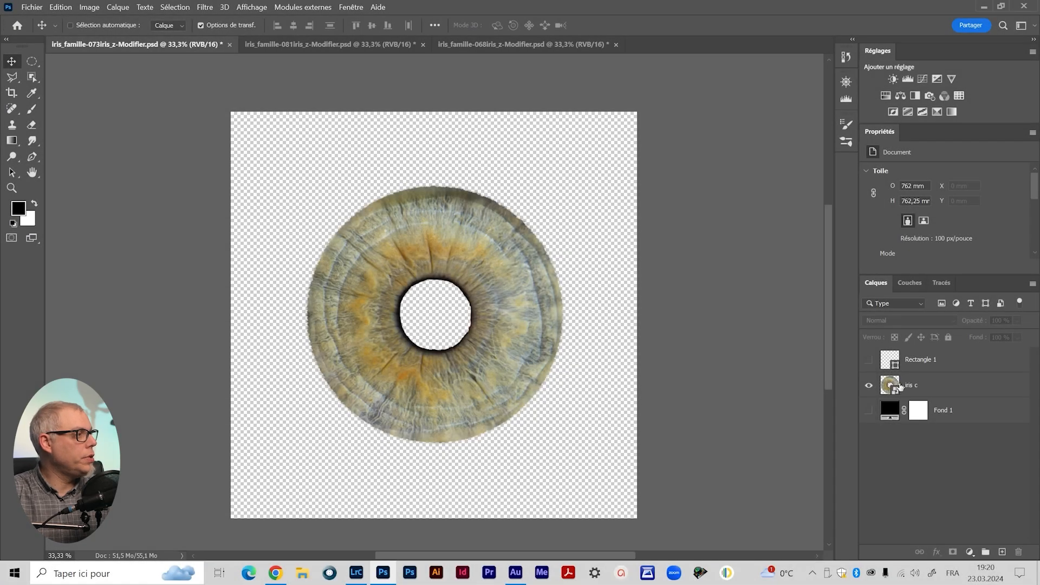
pyautogui.click(303, 42)
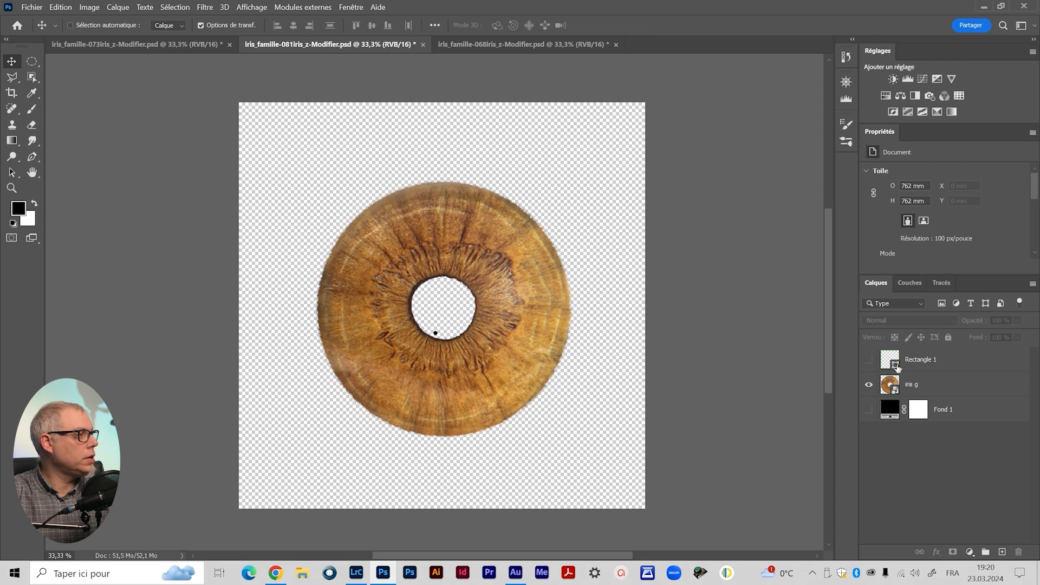
pyautogui.click(508, 42)
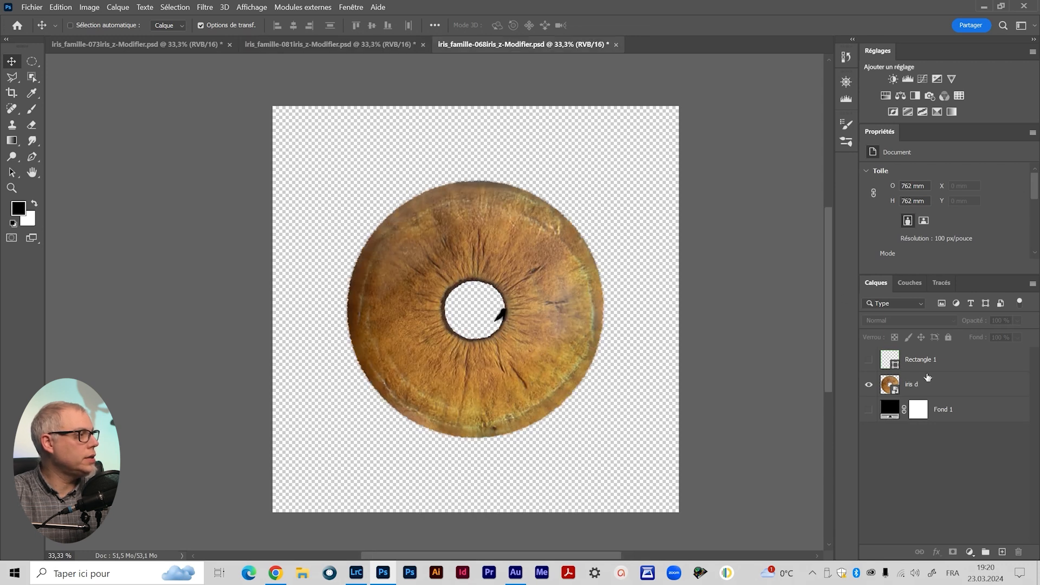
pyautogui.click(128, 44)
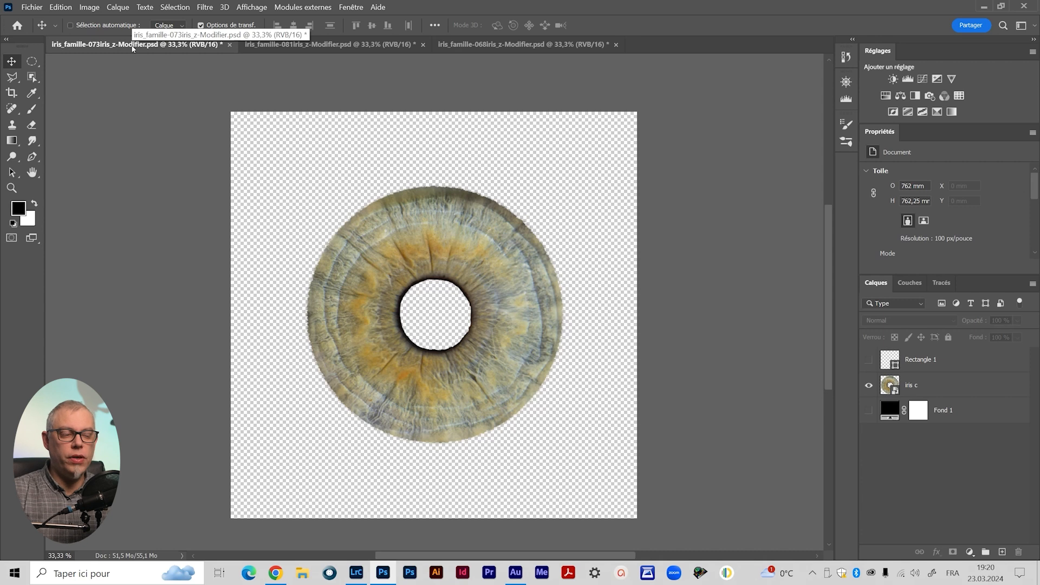
# Start a new document, keeping the resolution at 100 pixels per inch and the colour mode at 8-bit RGB.
pyautogui.click(31, 7)
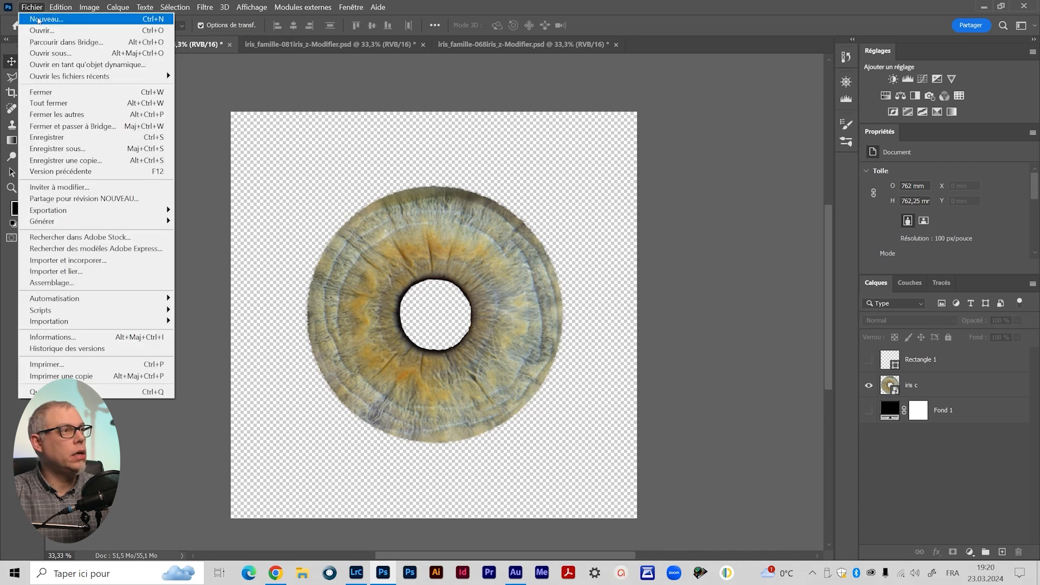
pyautogui.click(46, 19)
pyautogui.moveTo(505, 65); pyautogui.dragTo(529, 69)
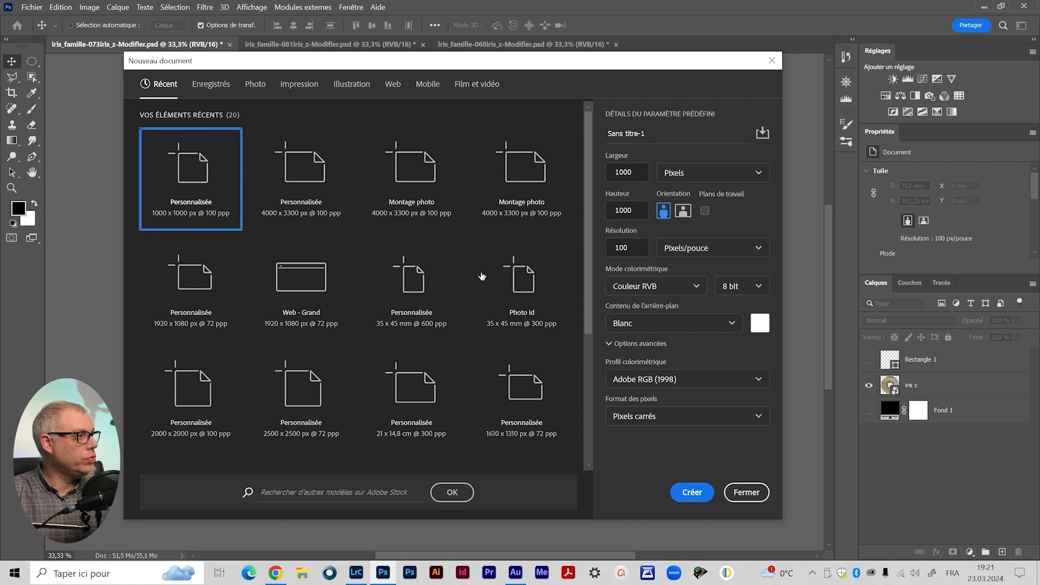
pyautogui.moveTo(636, 248); pyautogui.dragTo(614, 246)
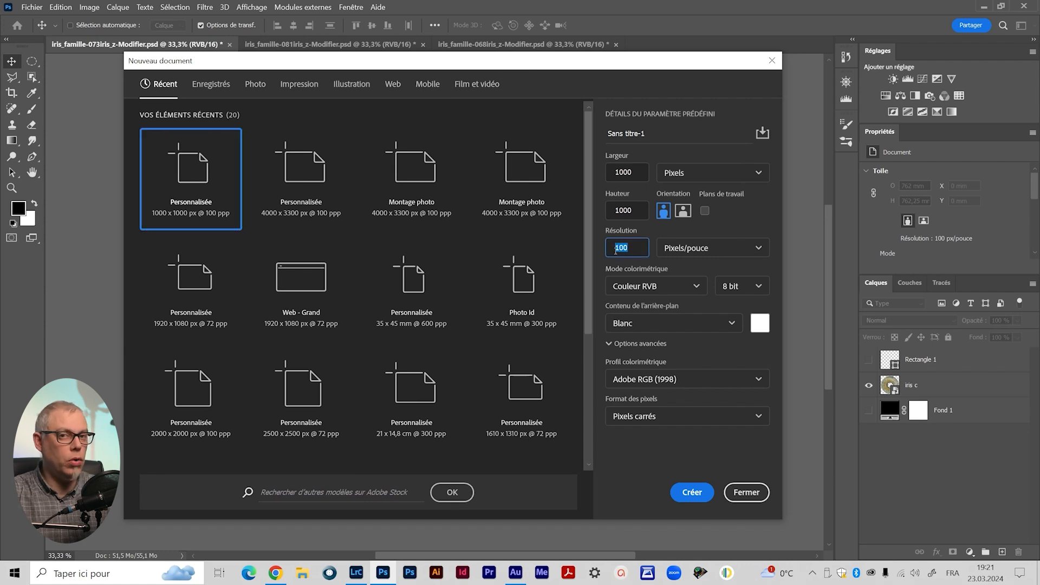
pyautogui.click(743, 288)
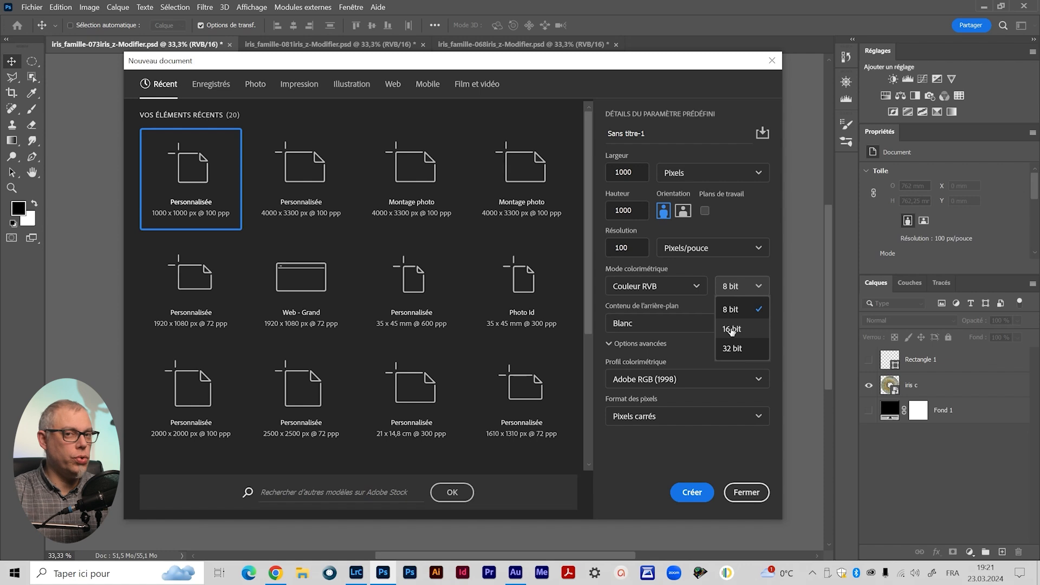
pyautogui.click(731, 309)
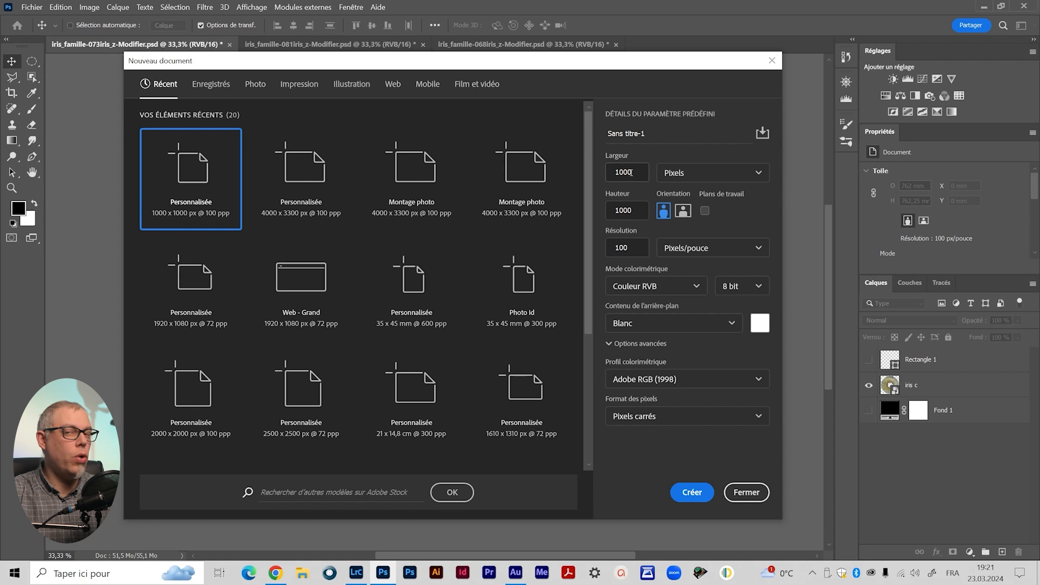
# Set the new document's width to 3500 pixels and height to 1351 pixels, and create it.
pyautogui.click(608, 169)
pyautogui.doubleClick(612, 171)
pyautogui.write('3500')
pyautogui.press('Tab')
pyautogui.write('1351')
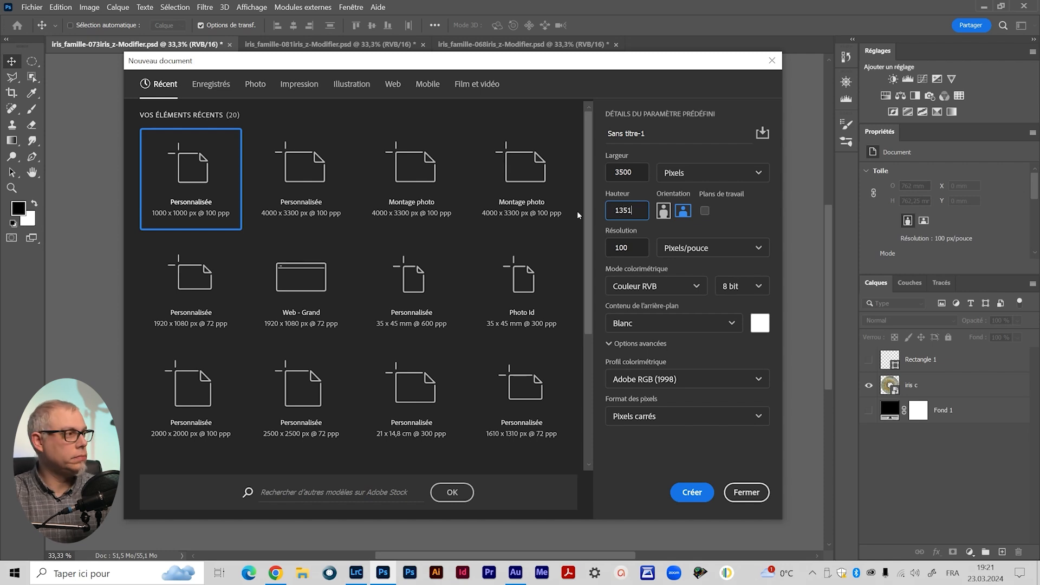
pyautogui.moveTo(658, 61)
pyautogui.mouseDown()
pyautogui.moveTo(657, 32)
pyautogui.moveTo(649, 56)
pyautogui.mouseUp()
pyautogui.click(683, 488)
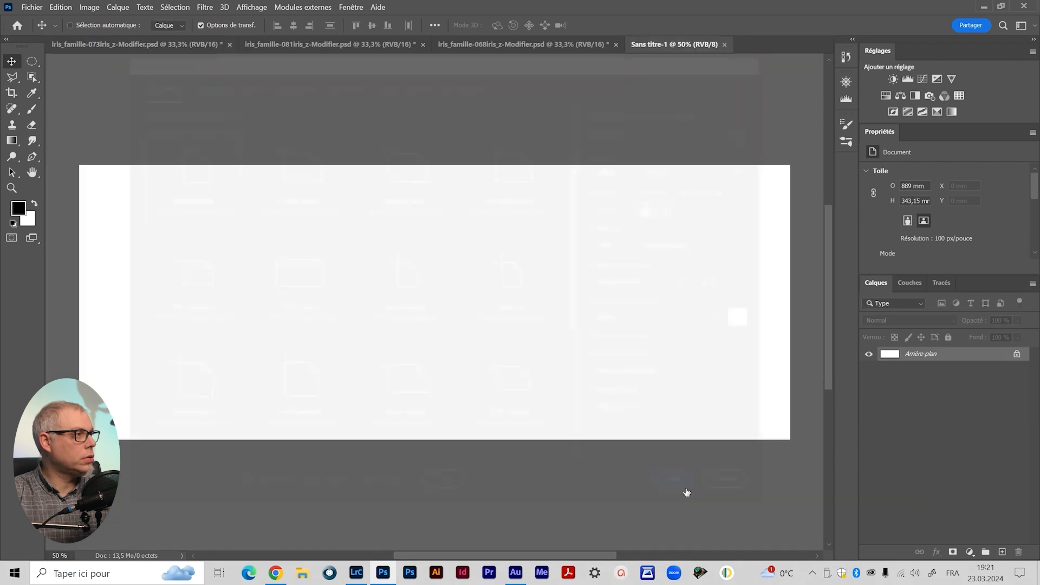
# Unlock the new document's background layer and add a solid colour fill layer in black (000000) above it.
pyautogui.press('z')
pyautogui.moveTo(485, 269); pyautogui.dragTo(471, 274)
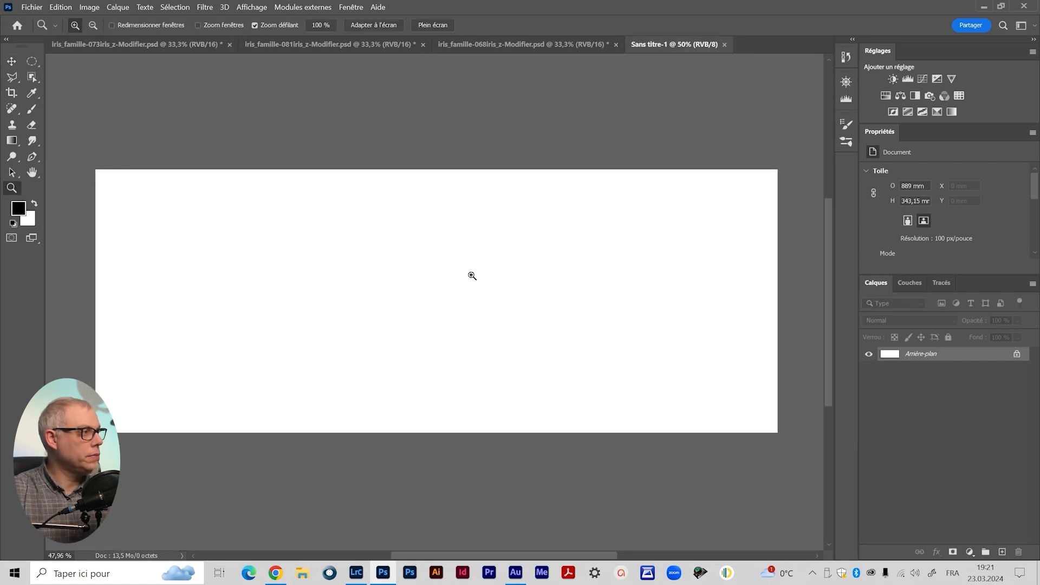
pyautogui.click(1017, 355)
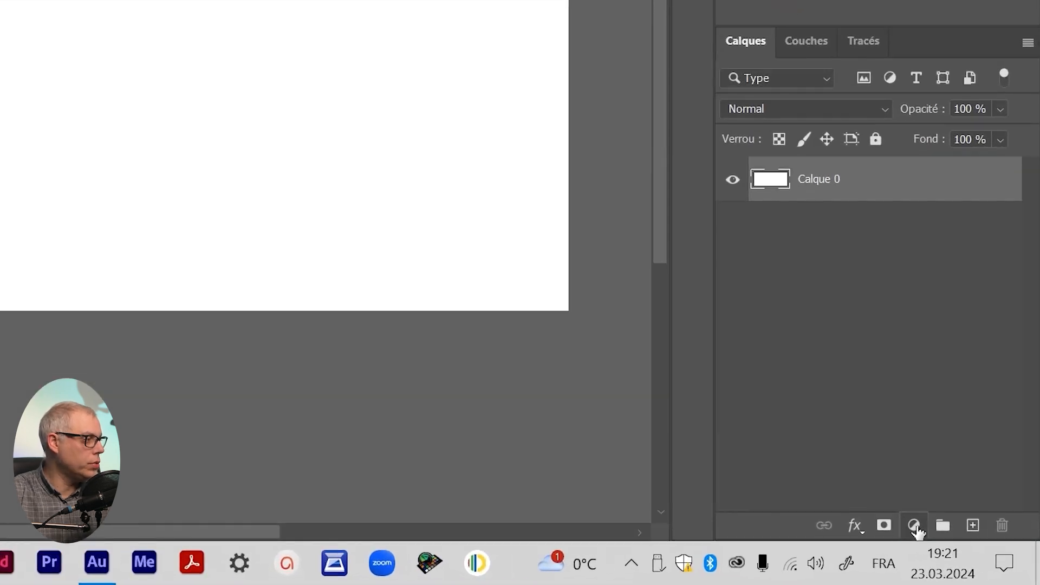
pyautogui.click(913, 525)
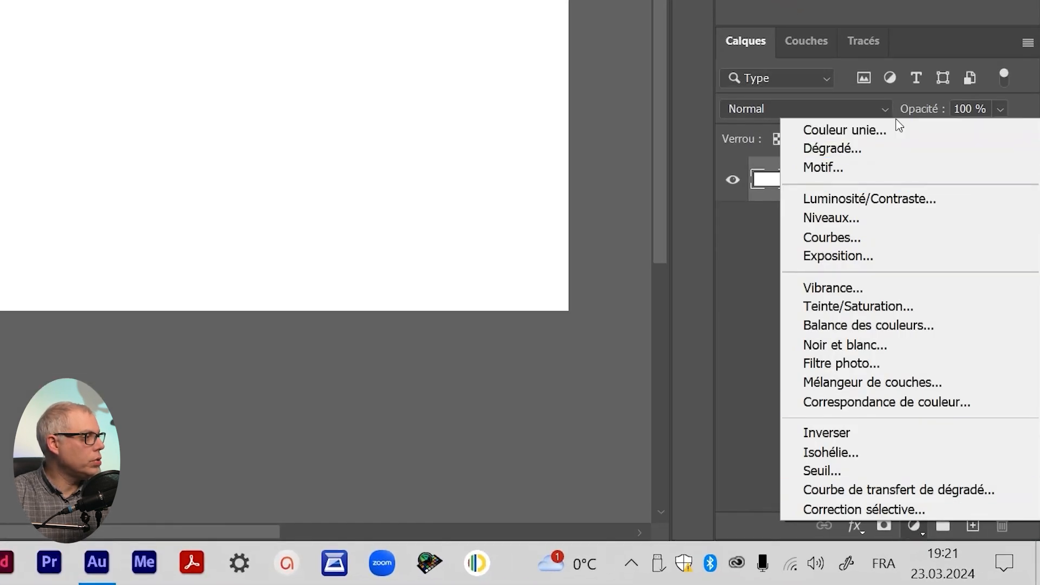
pyautogui.click(888, 130)
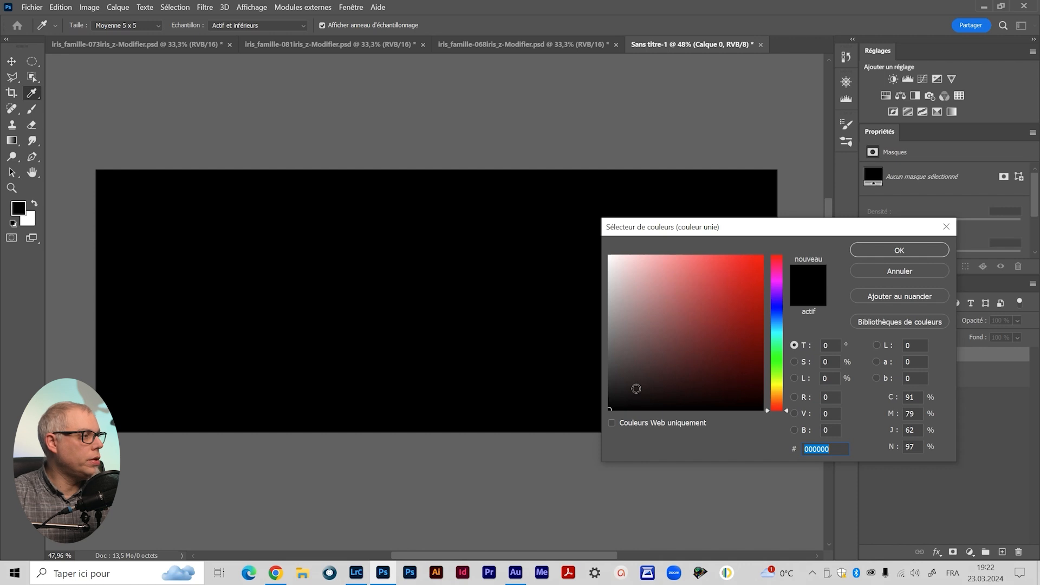
pyautogui.click(882, 253)
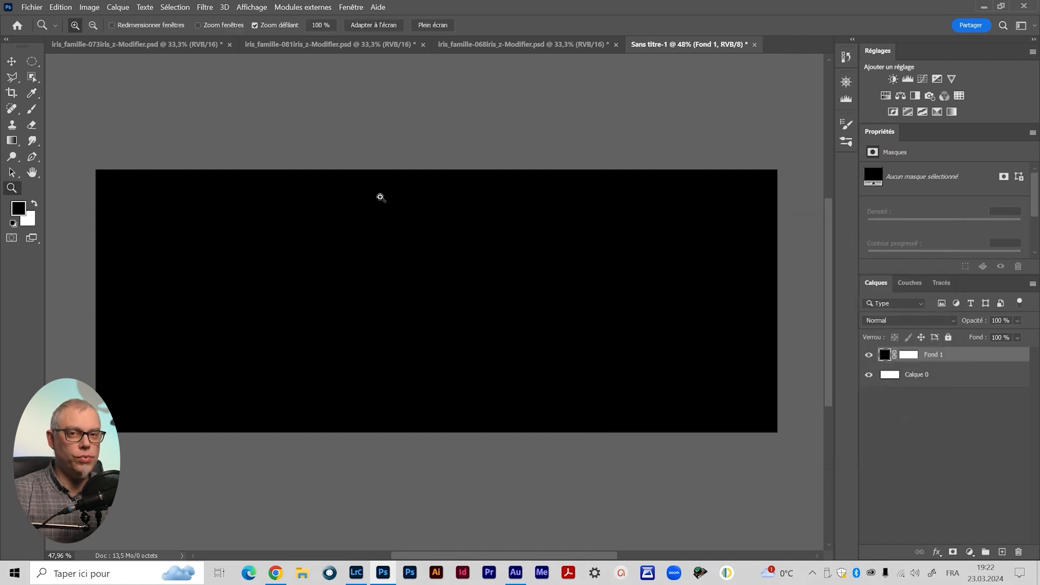
# Copy the iris d smart object from iris_famille-068 into the new black document, accepting the conversion to lower bit depth.
pyautogui.click(517, 46)
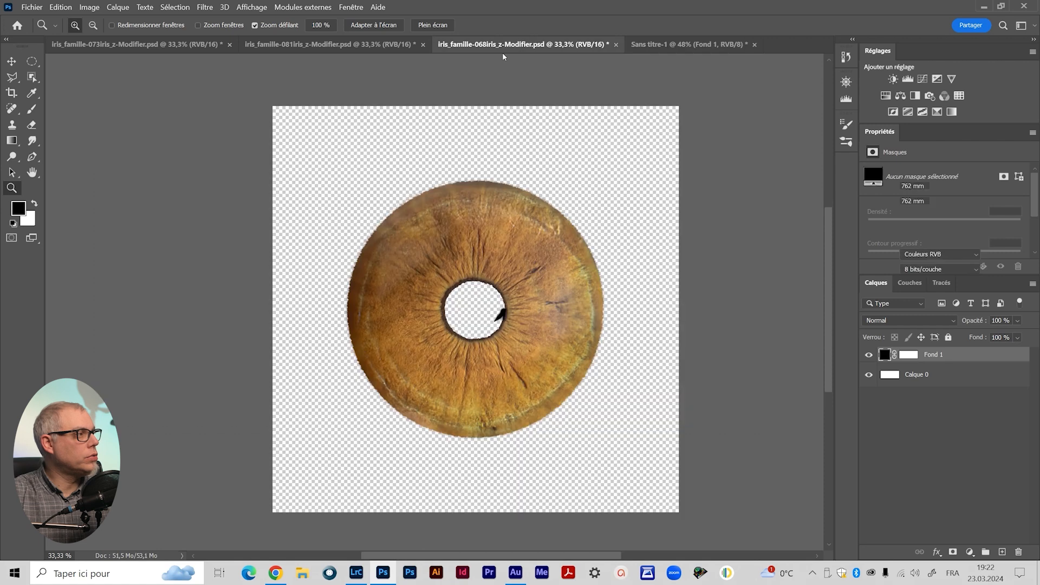
pyautogui.click(942, 388)
pyautogui.press('v')
pyautogui.moveTo(458, 227); pyautogui.dragTo(373, 321)
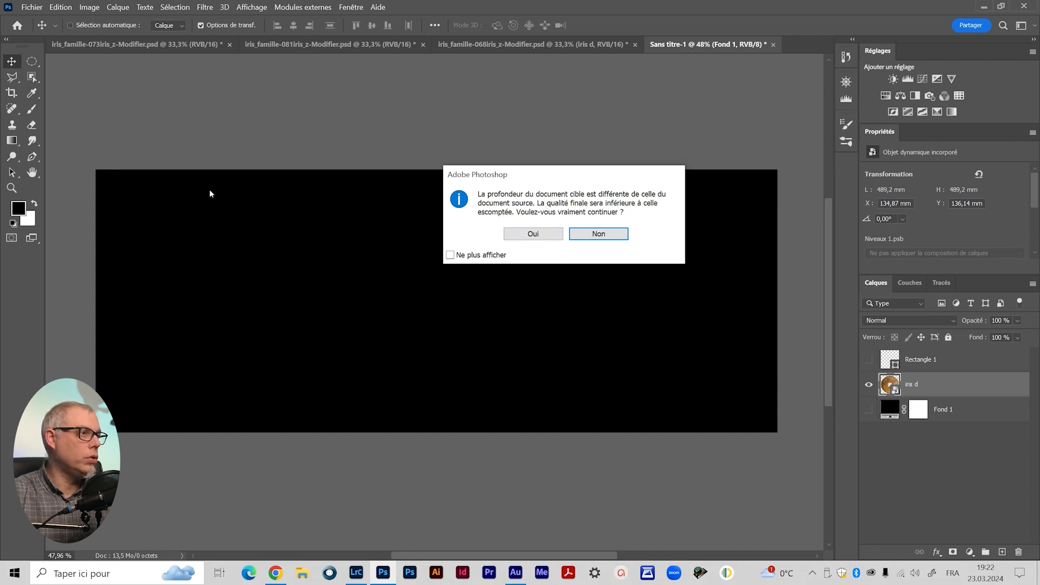
pyautogui.click(520, 229)
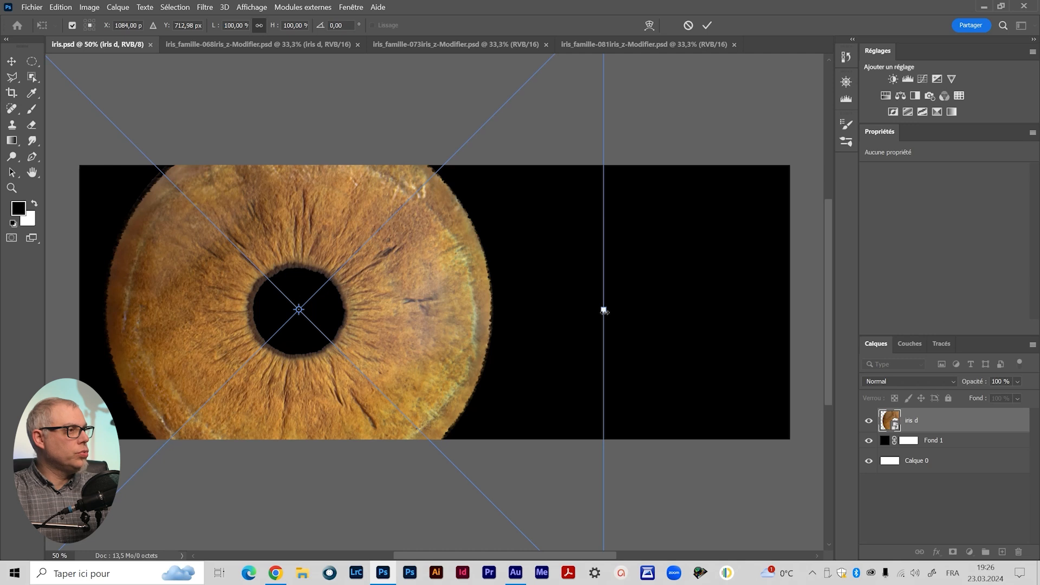
# Scale the iris d layer proportionally down to about 221 mm wide and place it in the right half of the black canvas.
pyautogui.moveTo(324, 293); pyautogui.dragTo(309, 278)
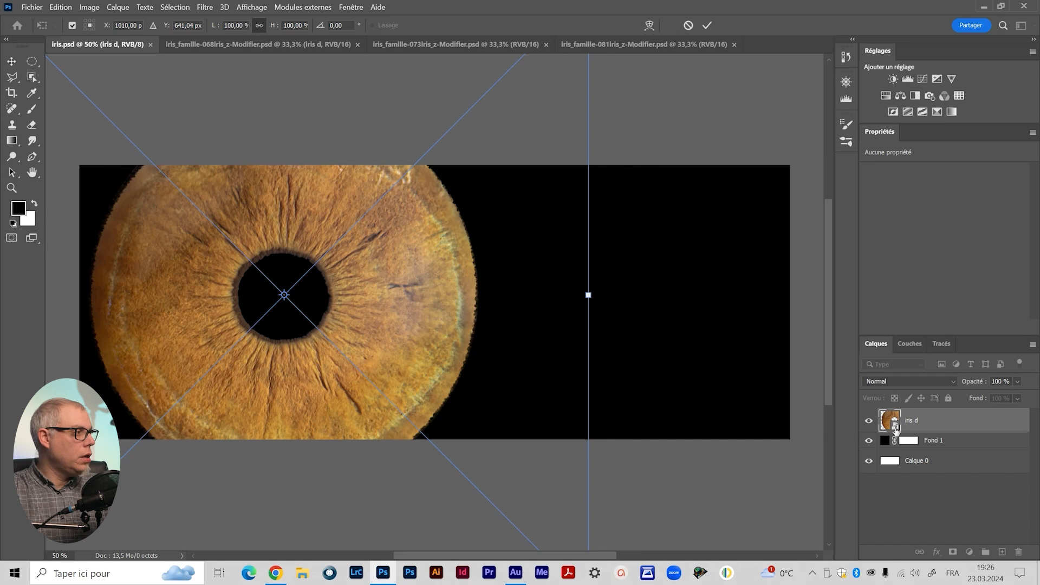
pyautogui.moveTo(588, 295); pyautogui.dragTo(320, 295)
pyautogui.moveTo(245, 307); pyautogui.dragTo(334, 315)
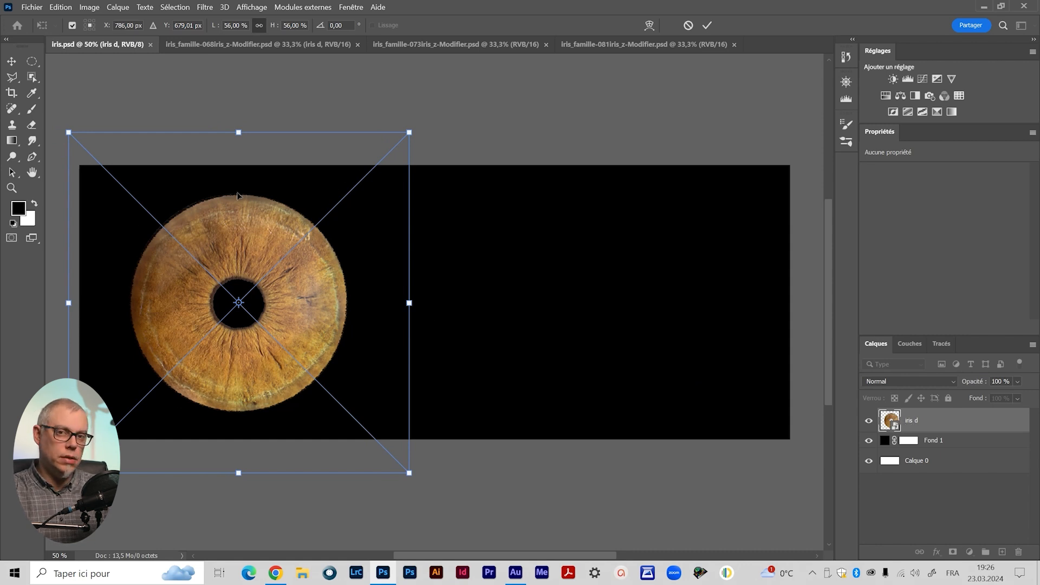
pyautogui.moveTo(410, 305); pyautogui.dragTo(353, 303)
pyautogui.moveTo(275, 323); pyautogui.dragTo(664, 335)
pyautogui.click(707, 25)
# Turn on snapping (Magnétisme) and move iris d slightly further right, to X about 599 mm.
pyautogui.click(252, 7)
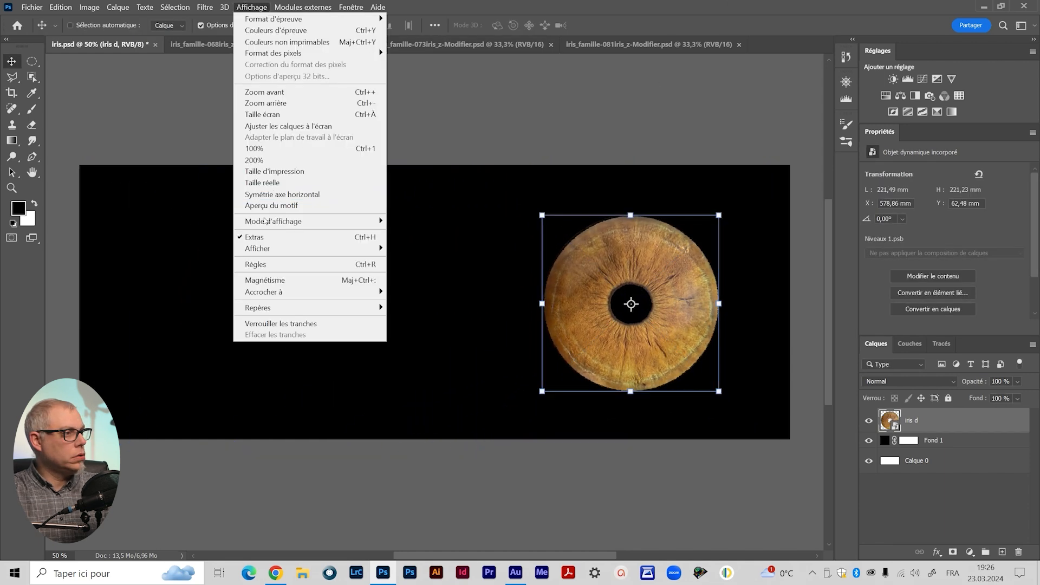
pyautogui.click(255, 281)
pyautogui.click(261, 7)
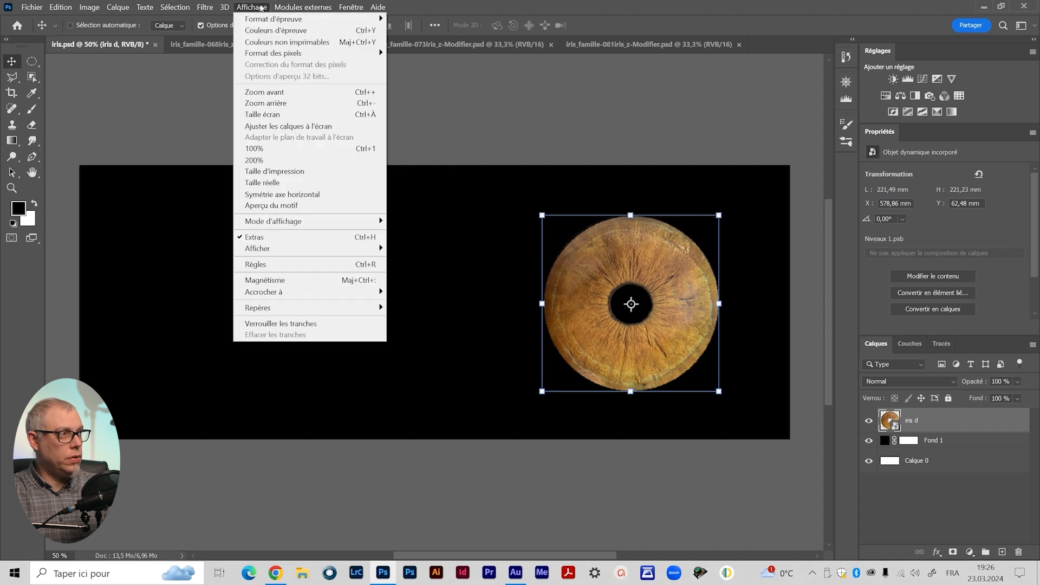
pyautogui.click(273, 280)
pyautogui.moveTo(648, 353); pyautogui.dragTo(655, 357)
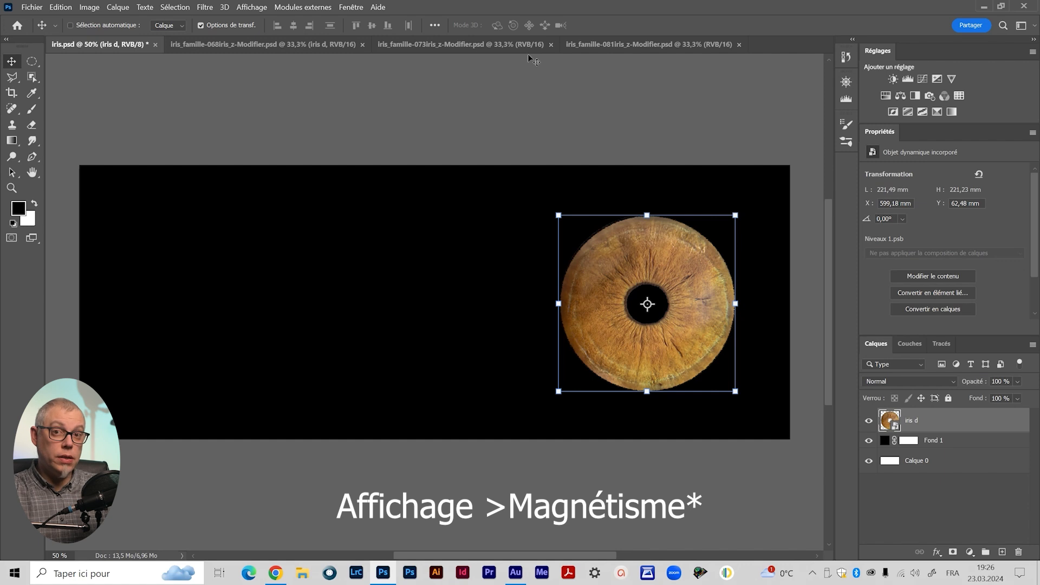
# Copy the iris c smart object from iris_famille-073 into the black document, accepting lower bit depth, and scale it to about 221 mm wide at the centre.
pyautogui.click(500, 45)
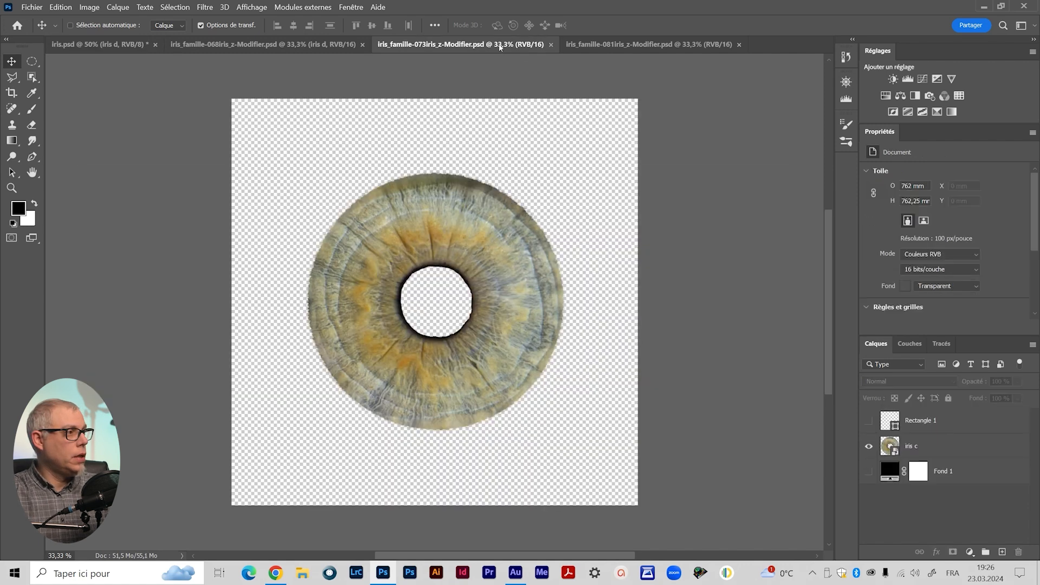
pyautogui.click(934, 453)
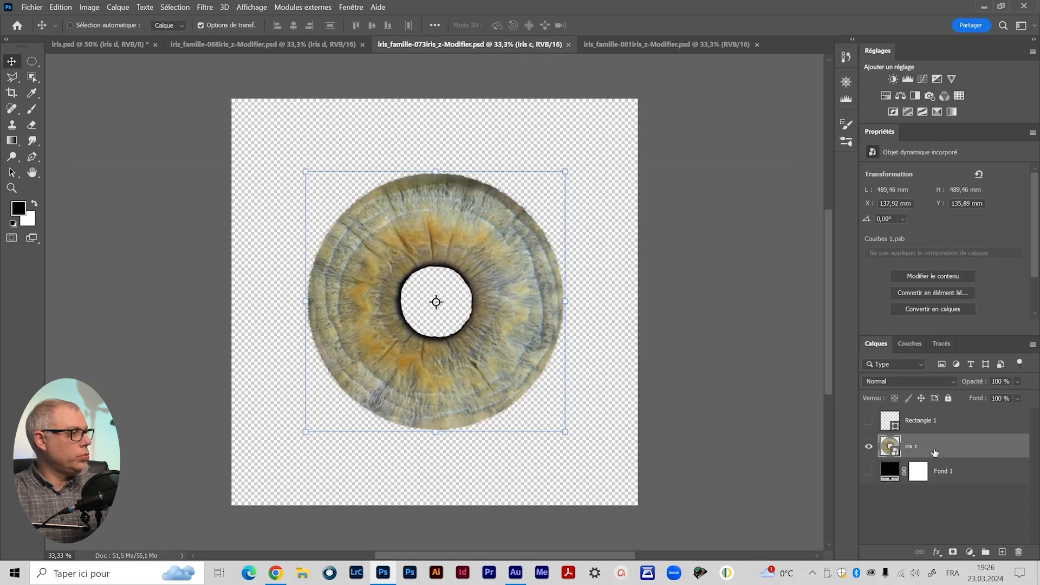
pyautogui.moveTo(500, 352); pyautogui.dragTo(448, 328)
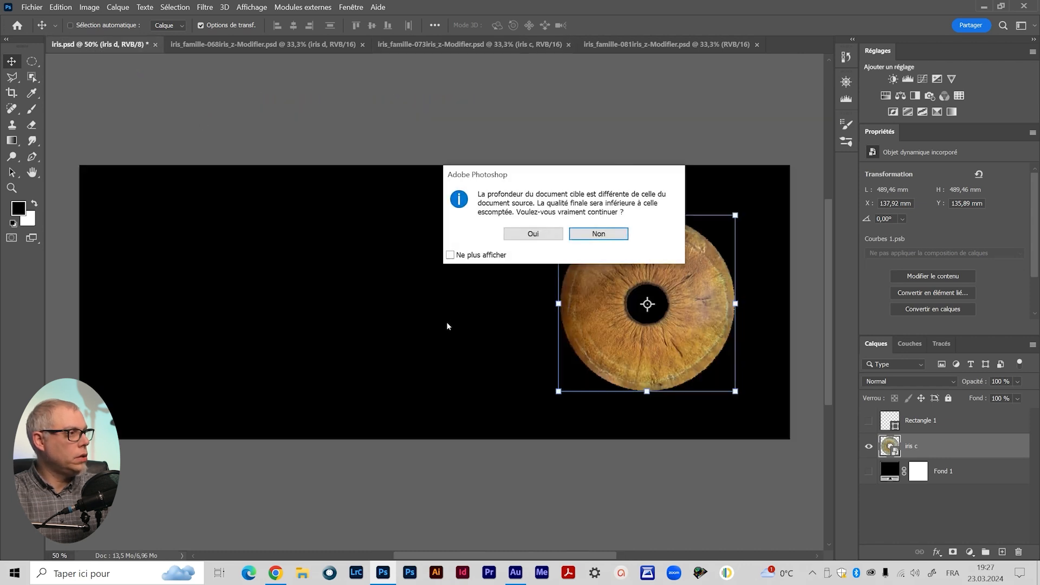
pyautogui.click(533, 236)
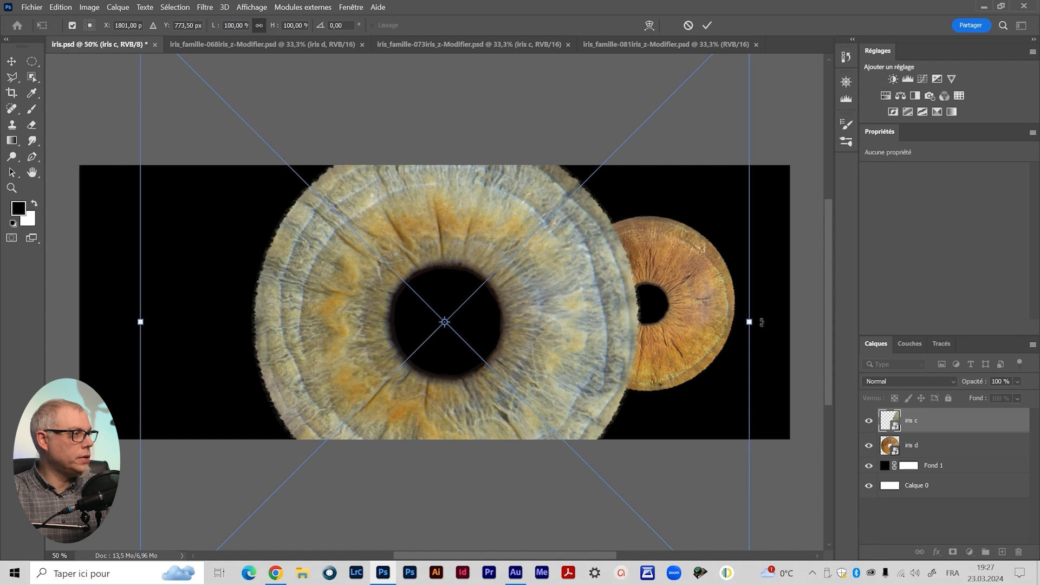
pyautogui.moveTo(762, 322); pyautogui.dragTo(571, 323)
pyautogui.press('Return')
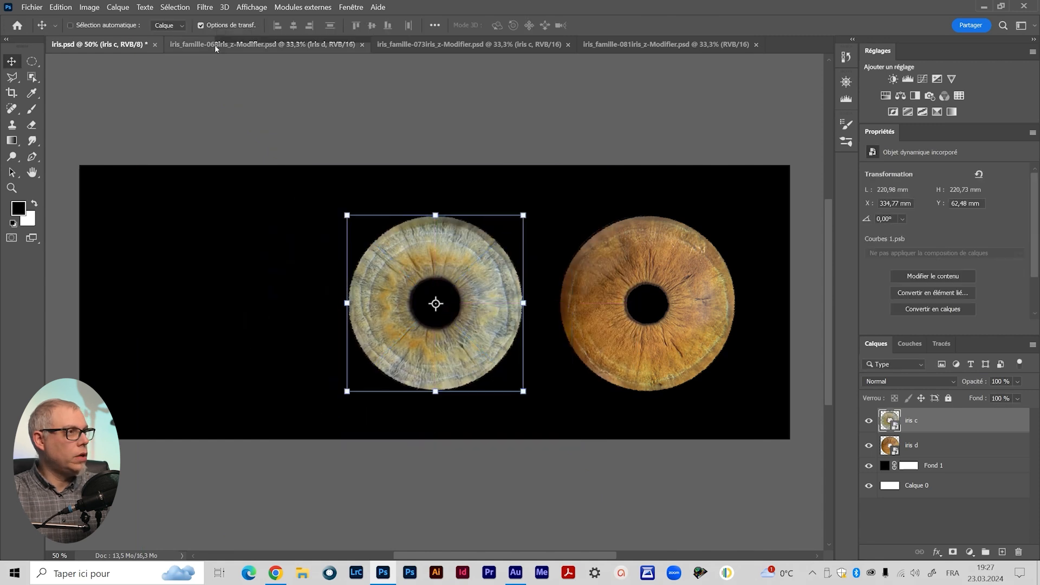
# Copy iris d from iris_famille-068 into the black document again and scale it to about 220 mm wide in the canvas's left third.
pyautogui.click(215, 45)
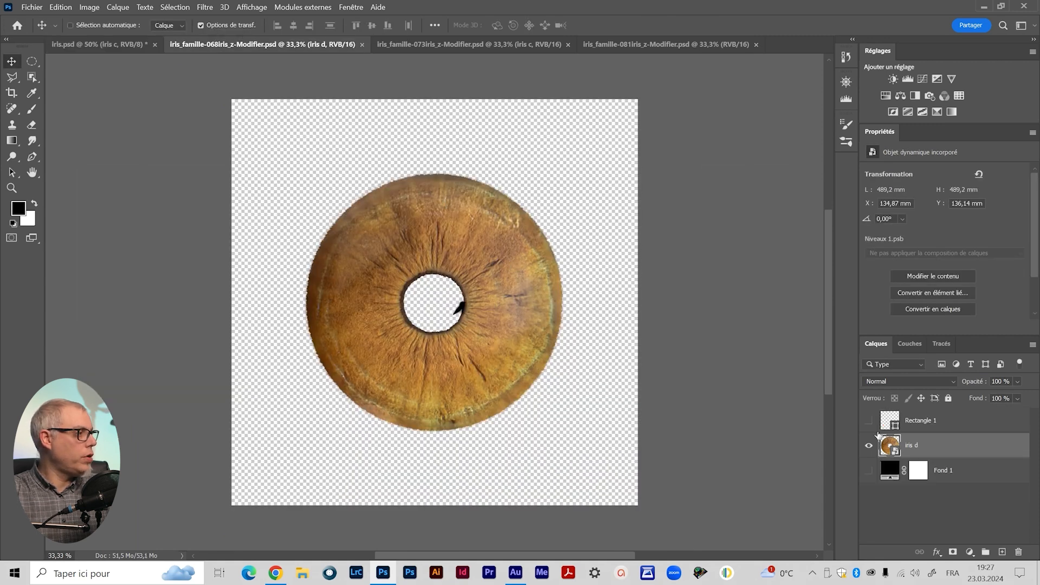
pyautogui.moveTo(452, 259); pyautogui.dragTo(219, 308)
pyautogui.click(524, 237)
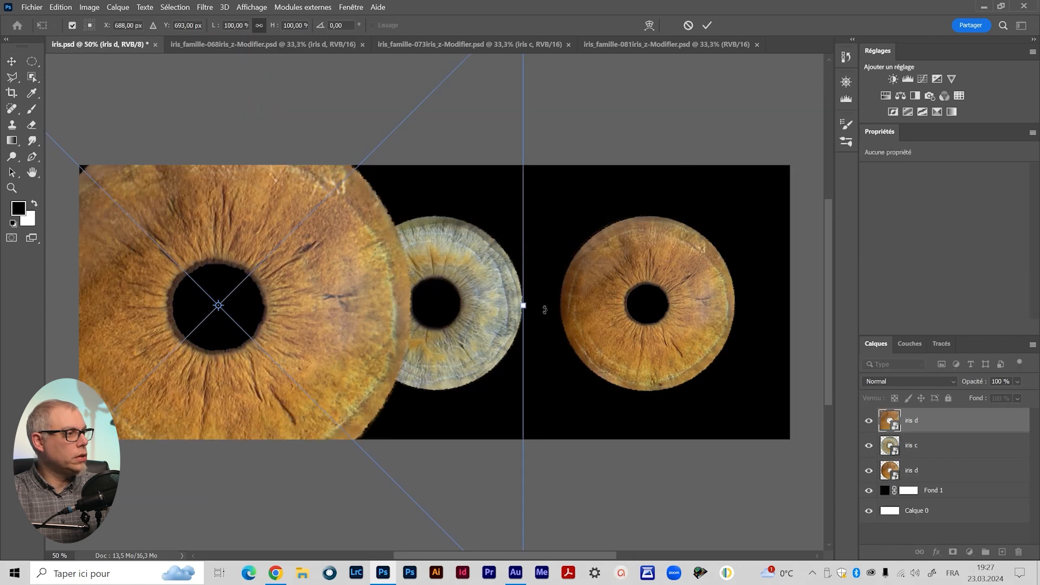
pyautogui.moveTo(523, 304); pyautogui.dragTo(356, 307)
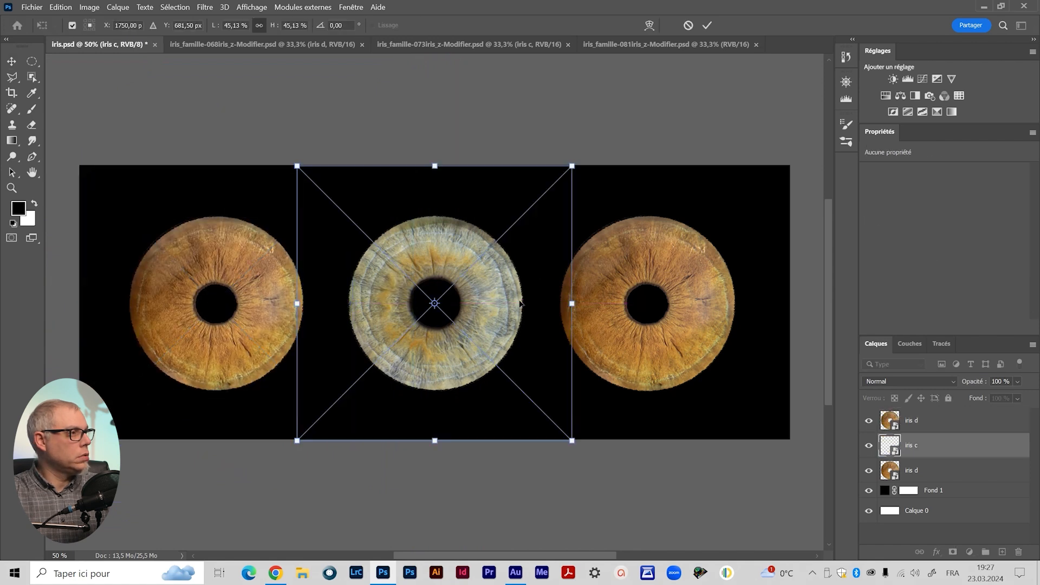
# Centre iris c on the canvas at 1750 x 675.5 px and shift the right-hand iris d to X about 611 mm.
pyautogui.click(706, 25)
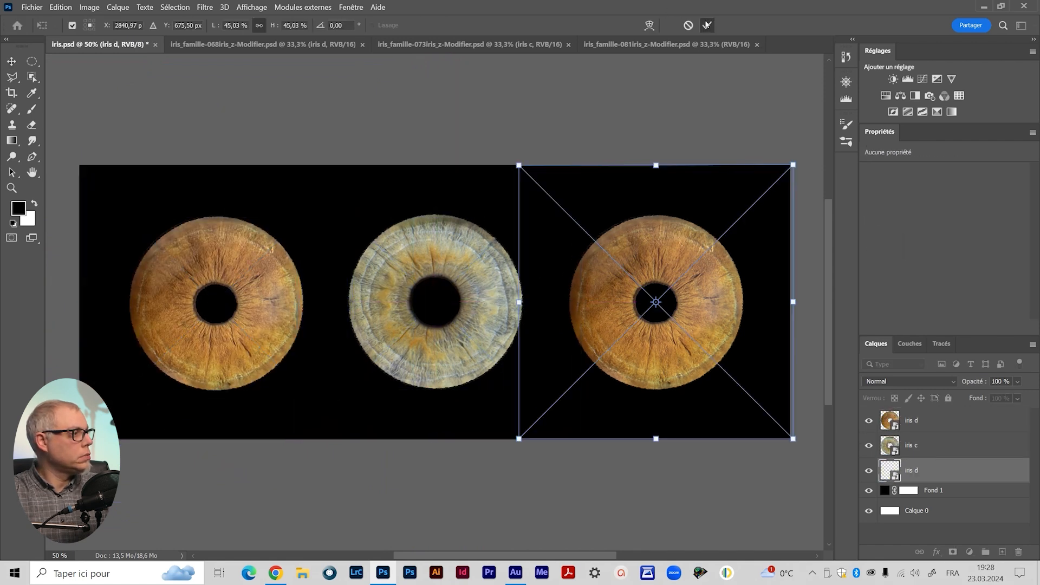
pyautogui.click(707, 25)
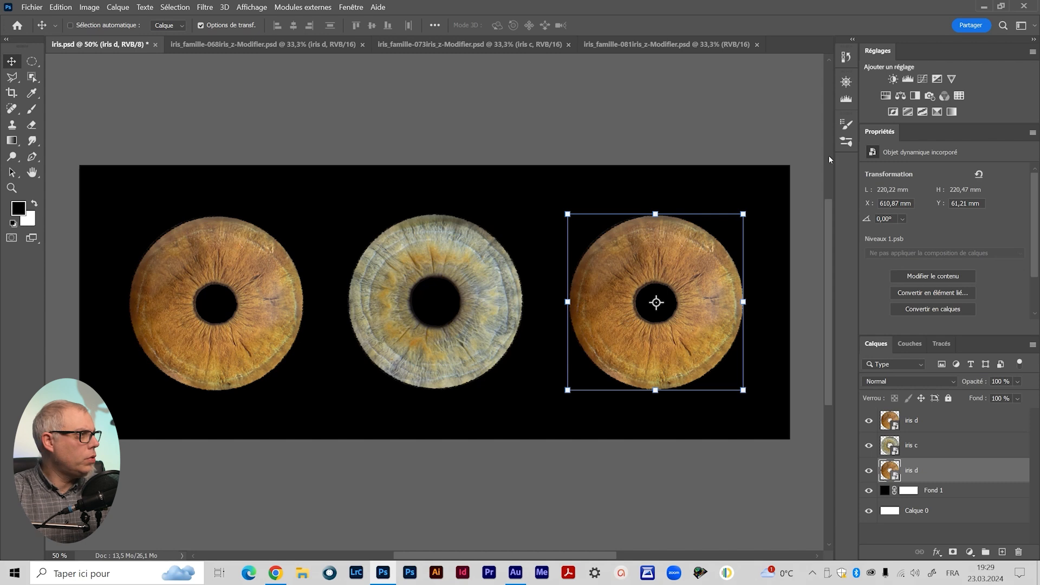
# Add a Curves adjustment with a midtone point clipped to the lowest iris d, and copy it above iris c and the top iris d.
pyautogui.click(922, 79)
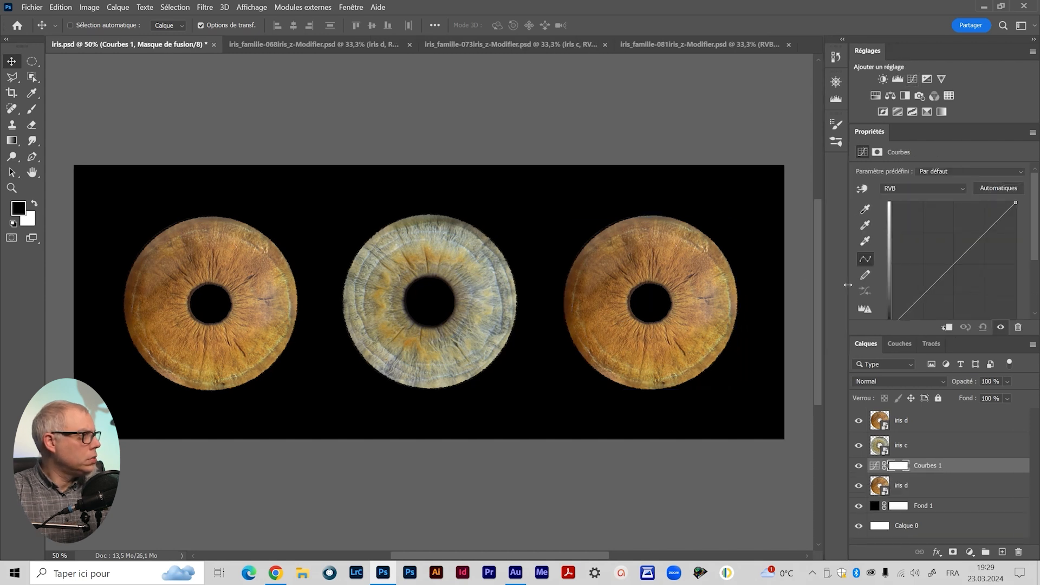
pyautogui.click(949, 263)
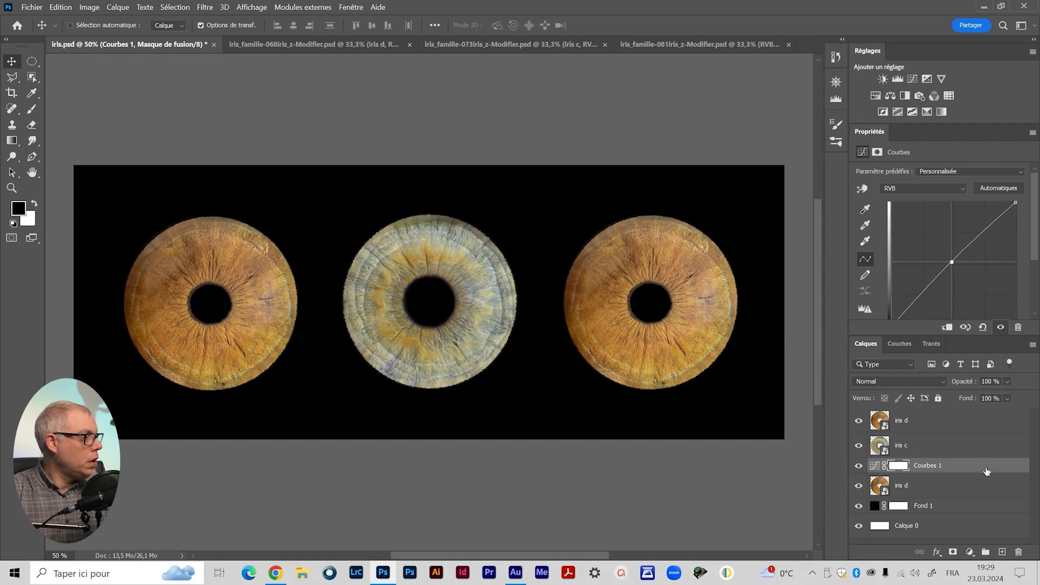
pyautogui.click(873, 464)
pyautogui.moveTo(952, 473); pyautogui.dragTo(981, 470)
pyautogui.keyDown('alt'); pyautogui.click(979, 471); pyautogui.keyUp('alt')
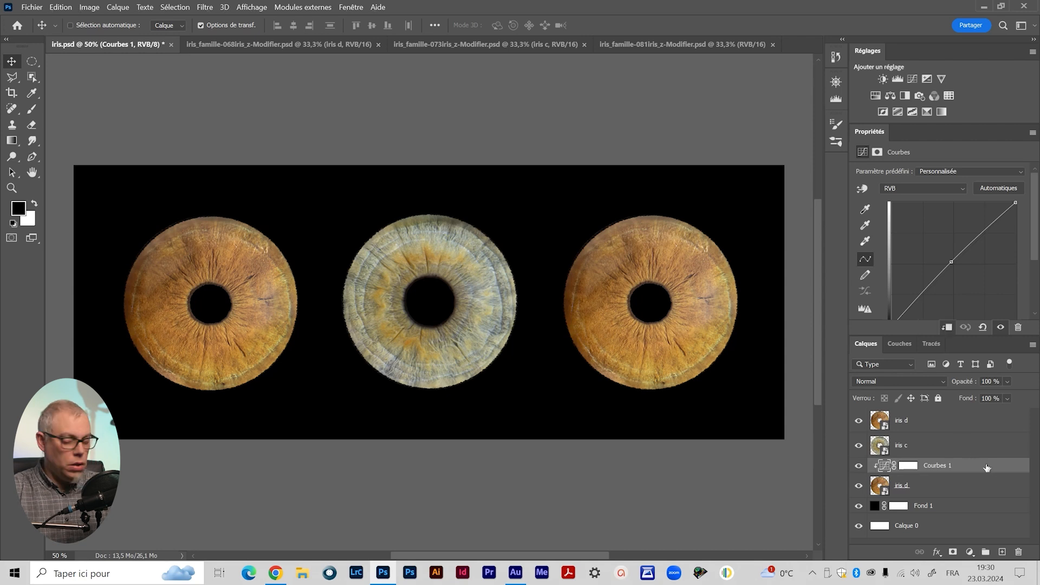
pyautogui.moveTo(985, 468); pyautogui.dragTo(986, 417)
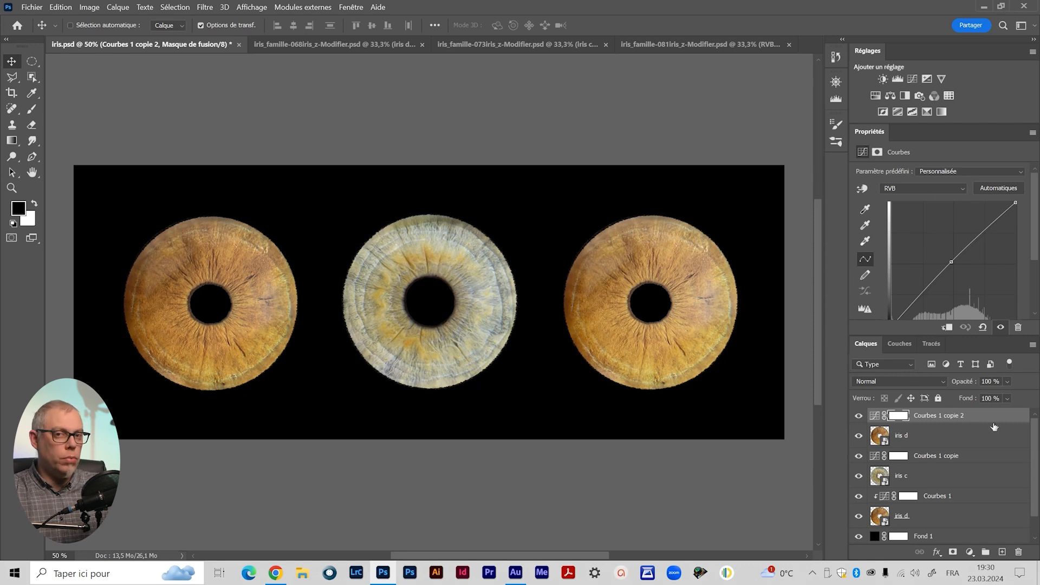
# Group the three irises with their Curves layers as "iris" and check the group by hiding and showing it.
pyautogui.click(961, 516)
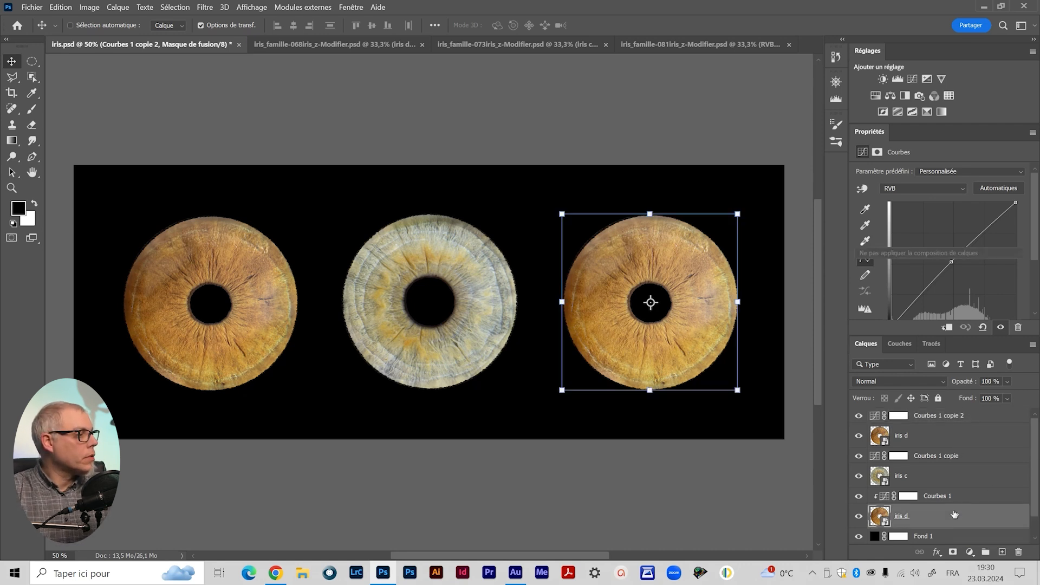
pyautogui.keyDown('shift'); pyautogui.click(990, 418); pyautogui.keyUp('shift')
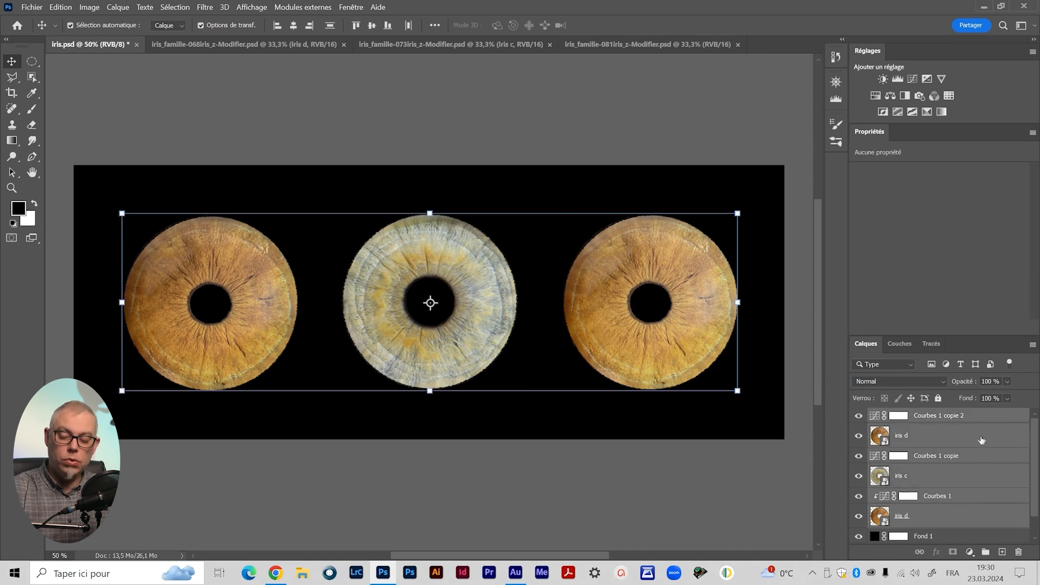
pyautogui.hotkey('ctrl', 'g')
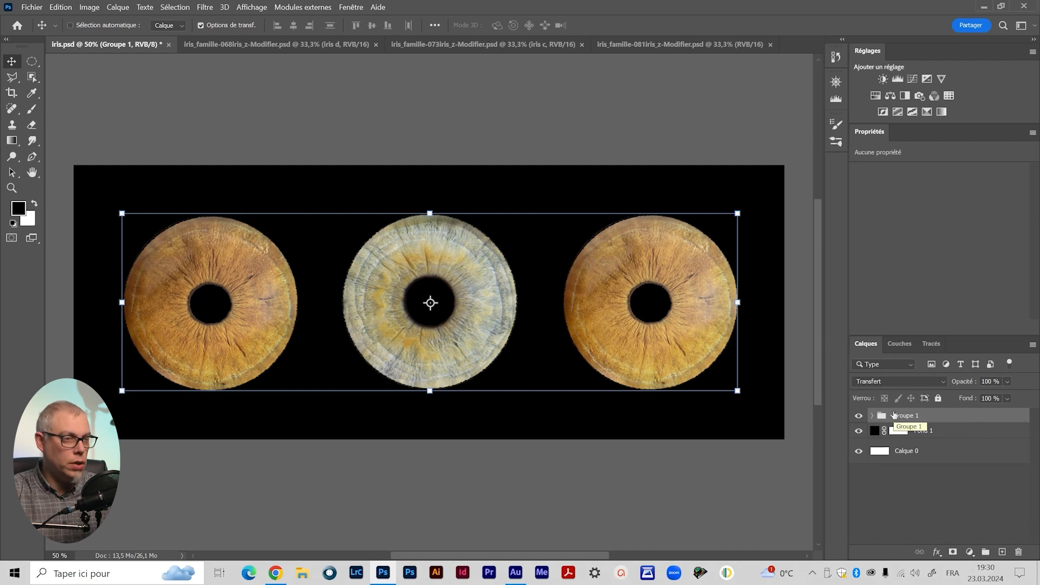
pyautogui.doubleClick(911, 416)
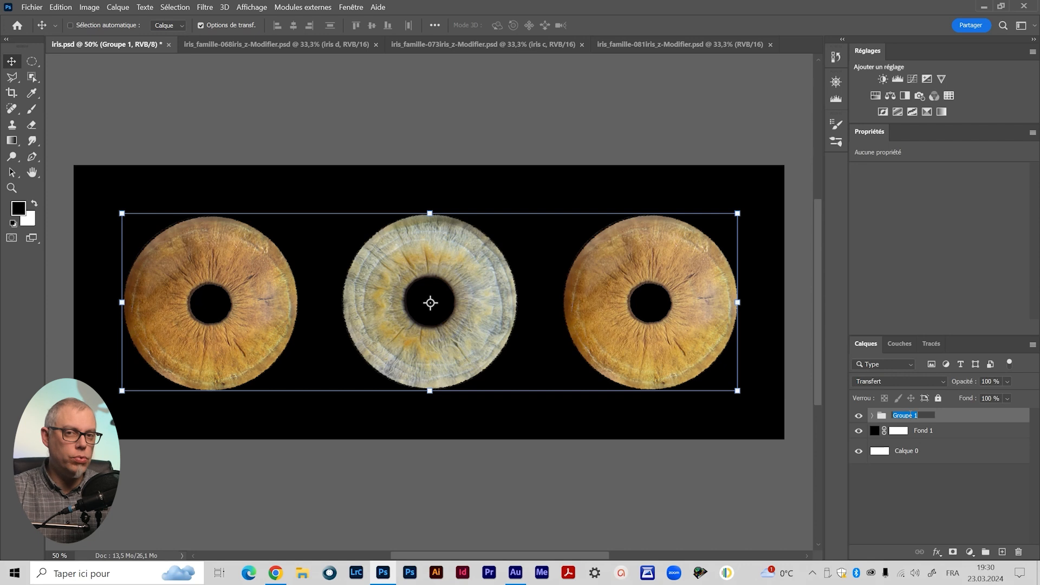
pyautogui.write('iris')
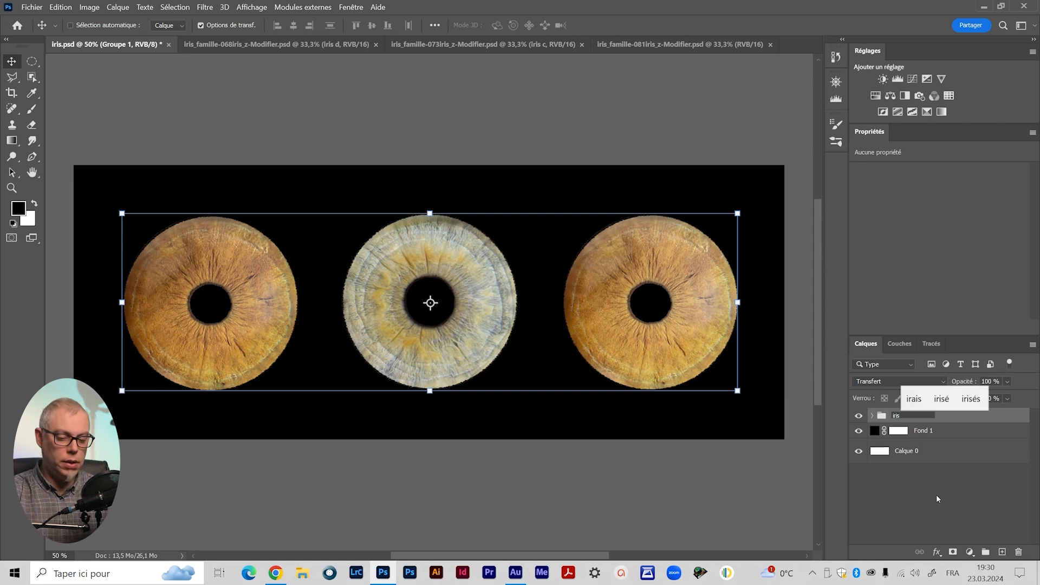
pyautogui.click(937, 495)
pyautogui.click(858, 415)
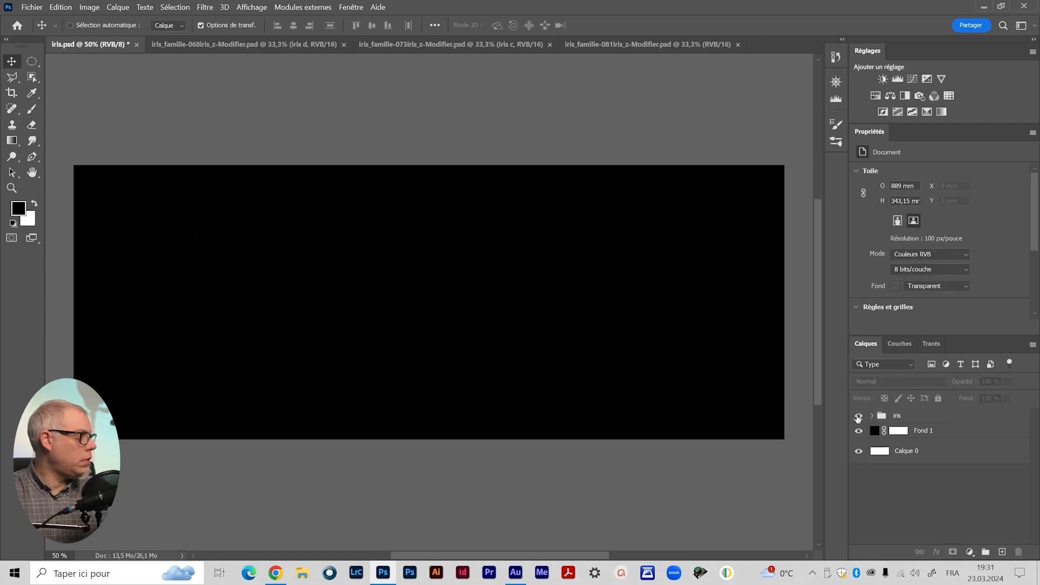
pyautogui.click(857, 415)
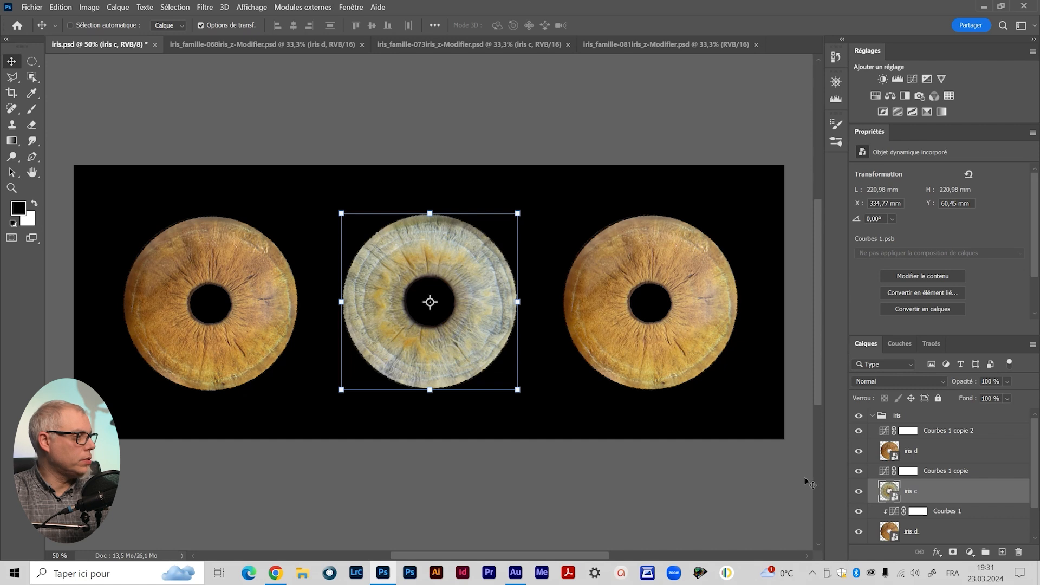
# Try to move the left-hand iris d closer to iris c inside the group.
pyautogui.click(951, 460)
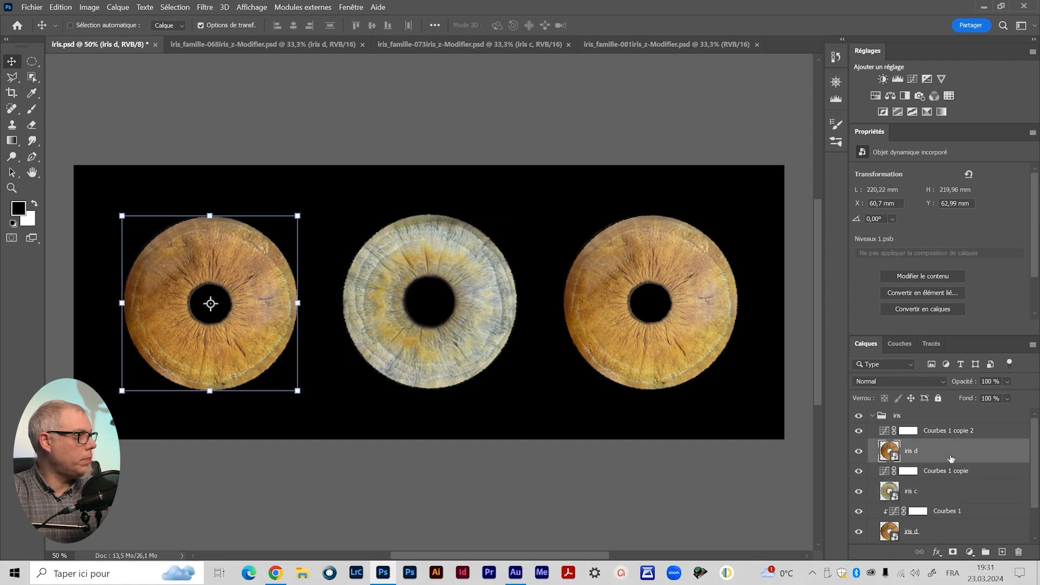
pyautogui.moveTo(245, 353); pyautogui.dragTo(287, 352)
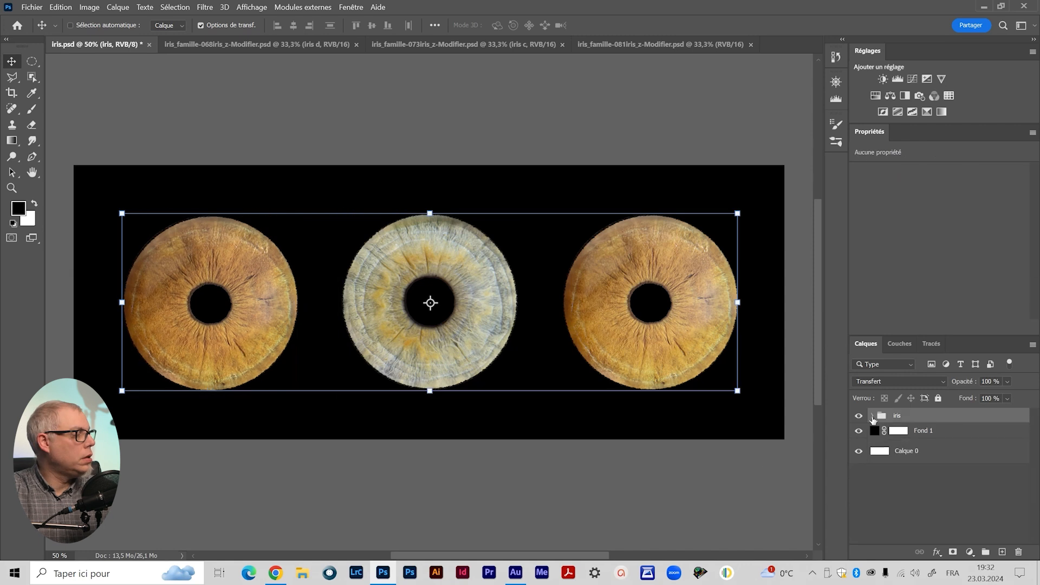
# Scale the iris group proportionally to 104.33 % and recentre it on the canvas at 1750 x 675.5 px.
pyautogui.moveTo(429, 214); pyautogui.dragTo(431, 206)
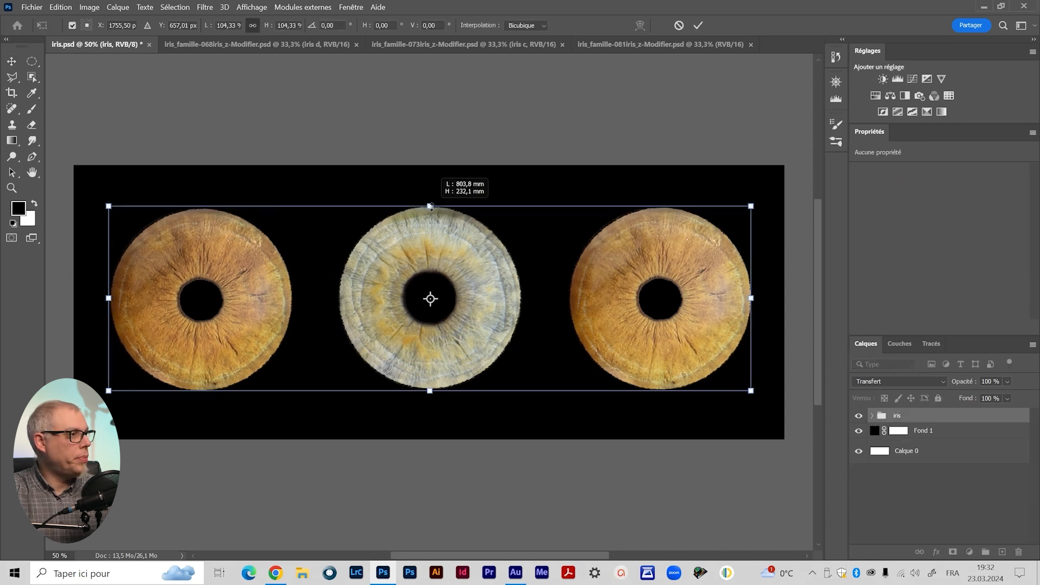
pyautogui.moveTo(486, 282); pyautogui.dragTo(485, 286)
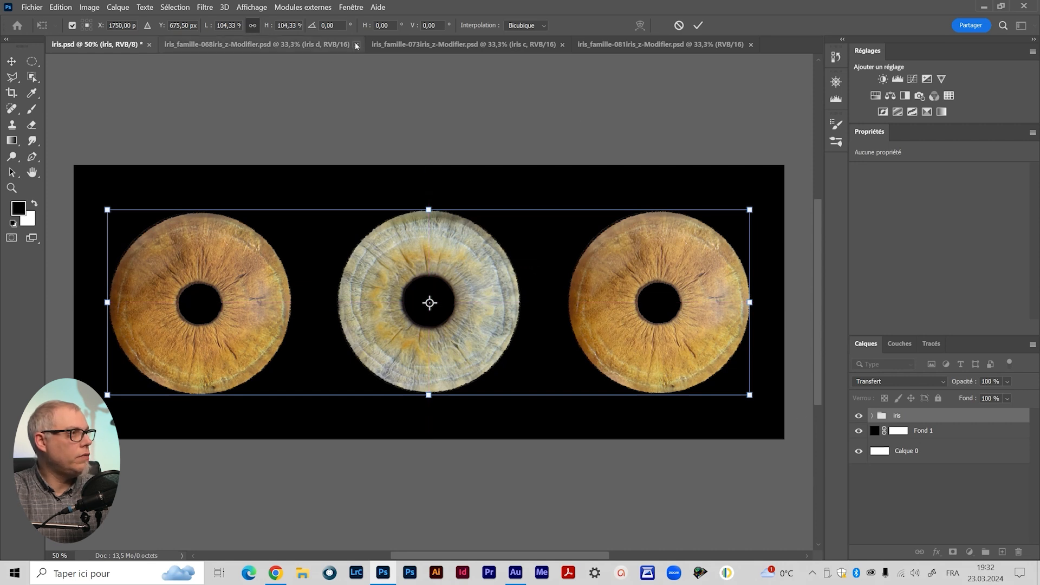
pyautogui.click(253, 7)
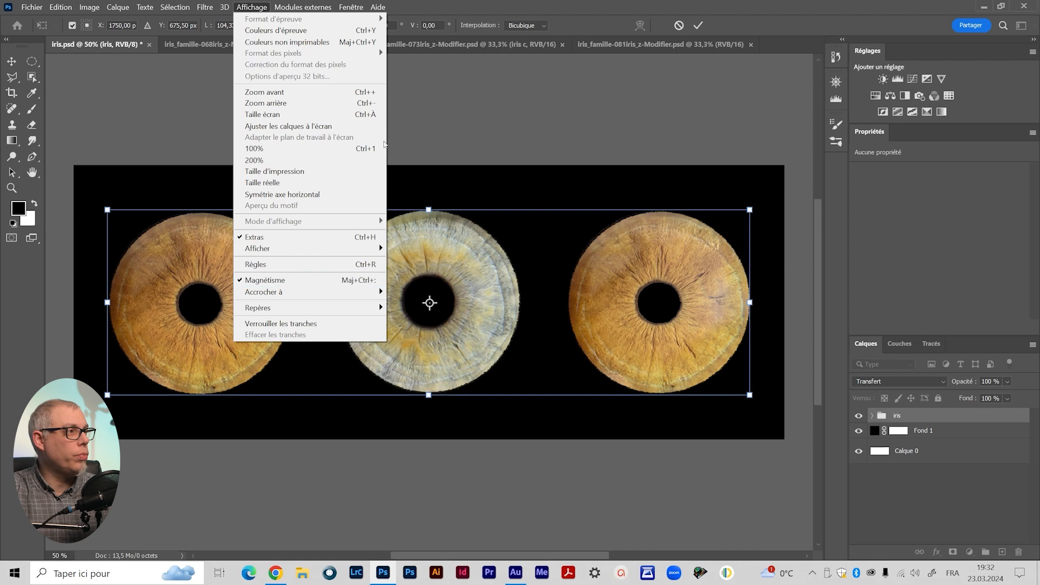
pyautogui.click(500, 123)
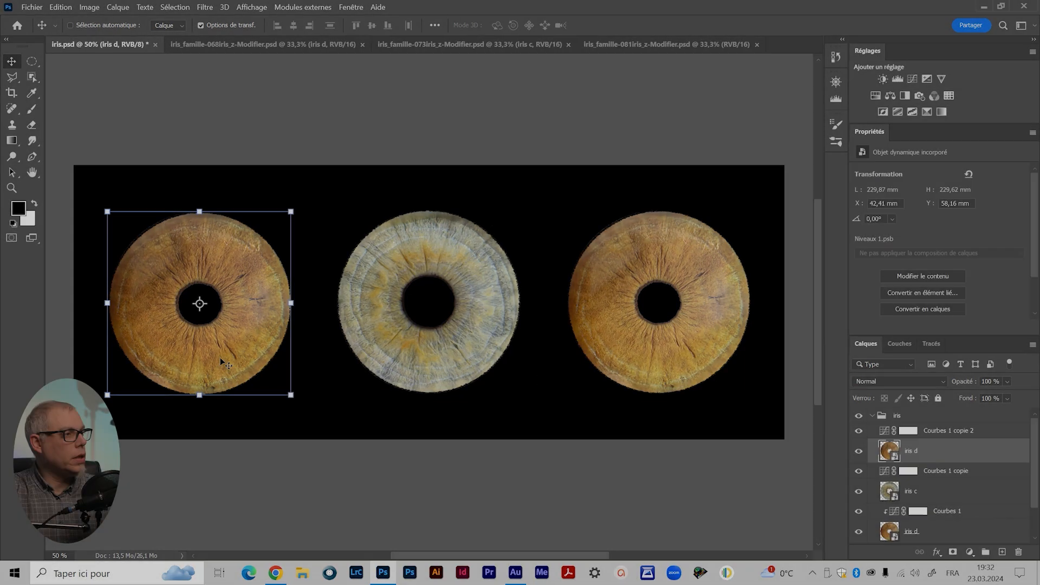
# Move the left and right iris d layers horizontally inward until their edges slightly overlap the central iris c.
pyautogui.moveTo(220, 356); pyautogui.dragTo(276, 360)
pyautogui.click(936, 532)
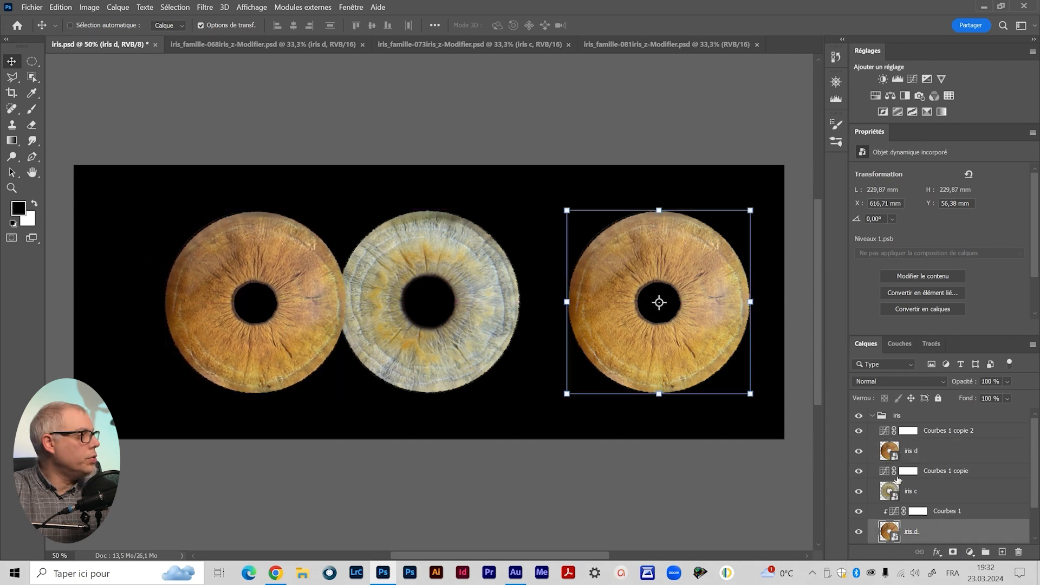
pyautogui.moveTo(699, 344); pyautogui.dragTo(639, 350)
# Clip the Courbes 1 copie layer to iris c and Courbes 1 copie 2 to the iris d beneath it.
pyautogui.click(890, 490)
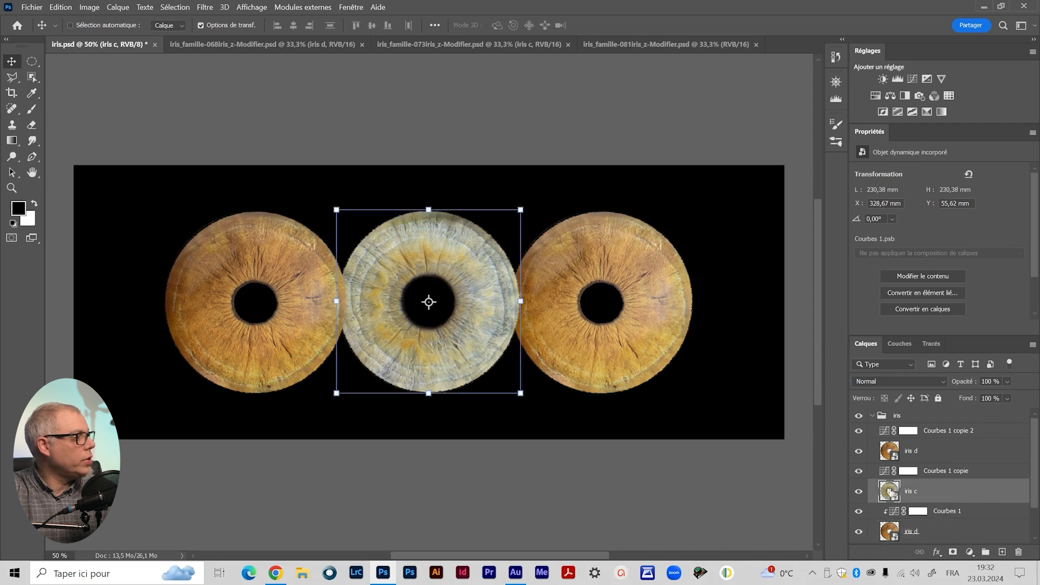
pyautogui.click(975, 474)
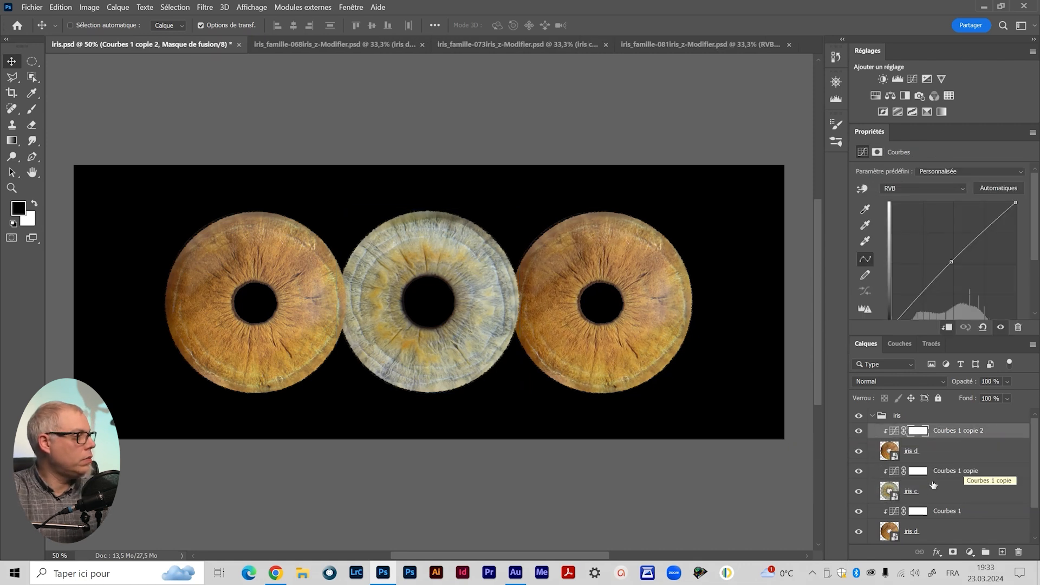
# Move iris c together with its clipped Courbes 1 copie layer to the top of the iris group.
pyautogui.click(954, 493)
pyautogui.keyDown('shift'); pyautogui.click(953, 474); pyautogui.keyUp('shift')
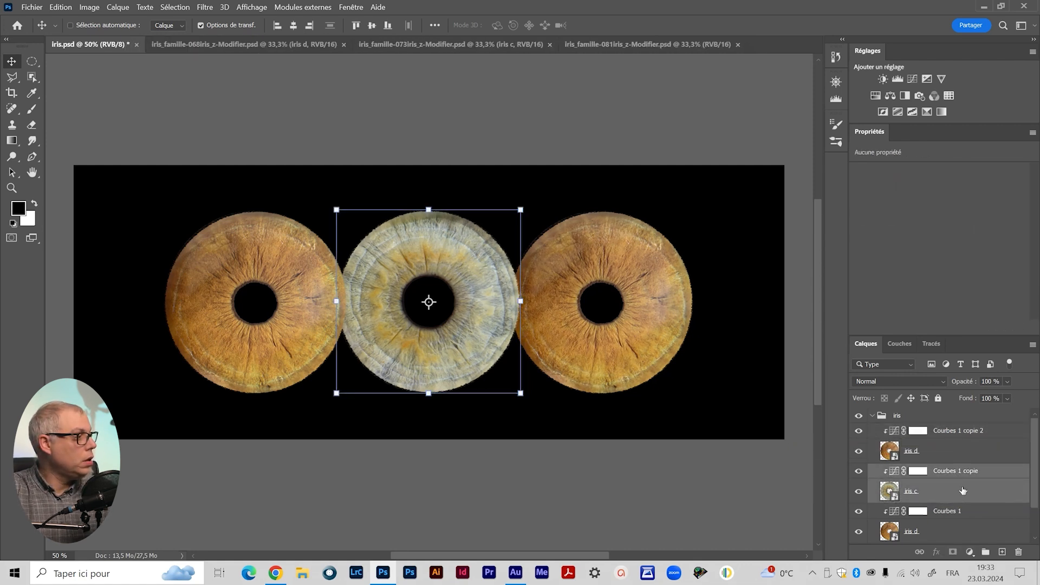
pyautogui.moveTo(959, 487); pyautogui.dragTo(962, 423)
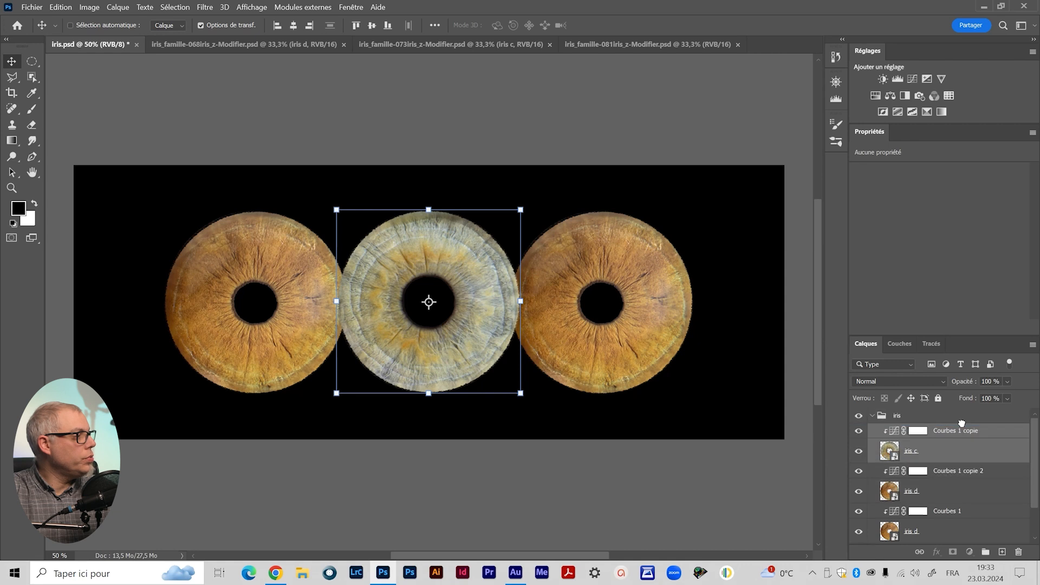
# Turn off snapping and move the left iris d layer slightly inward so that it overlaps the central iris c more.
pyautogui.click(979, 452)
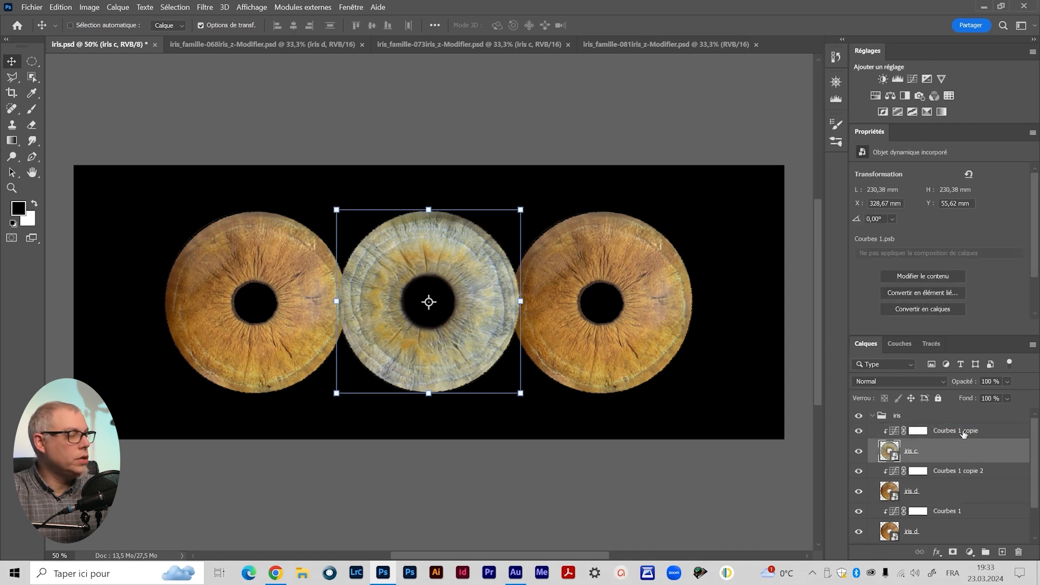
pyautogui.click(893, 432)
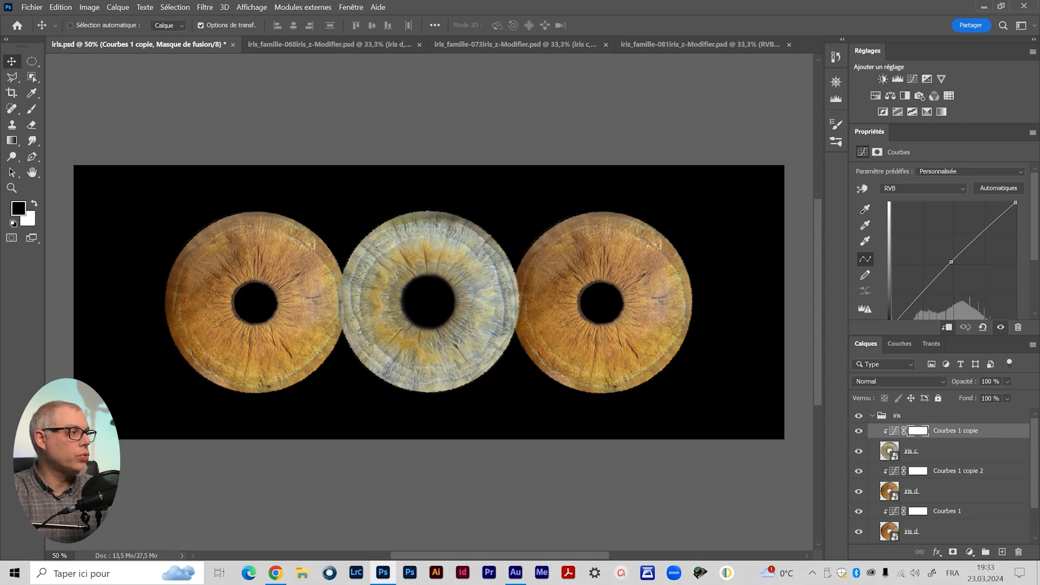
pyautogui.click(932, 490)
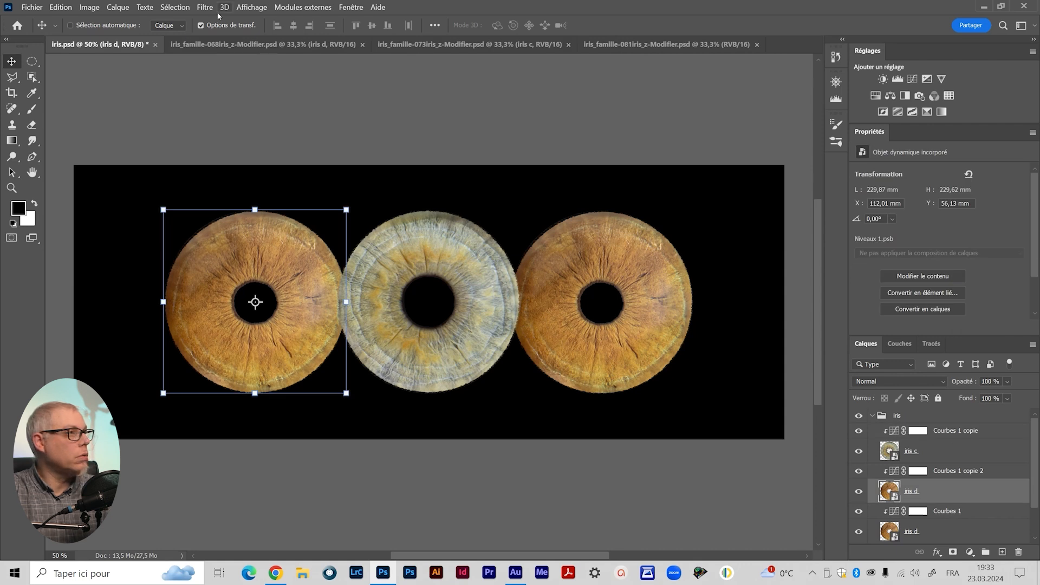
pyautogui.click(251, 7)
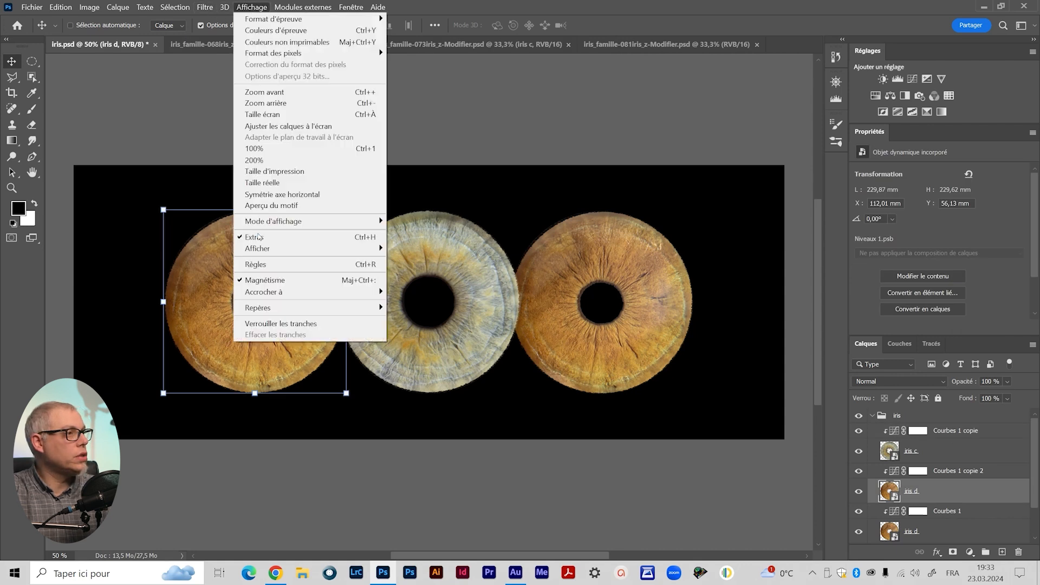
pyautogui.click(259, 280)
pyautogui.moveTo(255, 302); pyautogui.dragTo(279, 352)
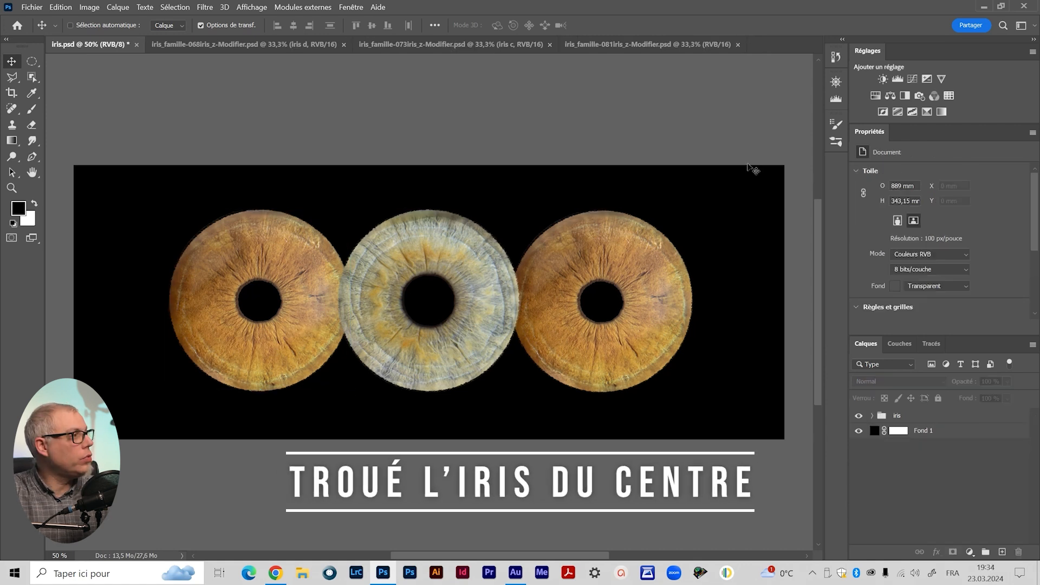
# Choose the iris grains 2 brush from the pinceaux_iris set and set its opacity to 51 %.
pyautogui.click(837, 142)
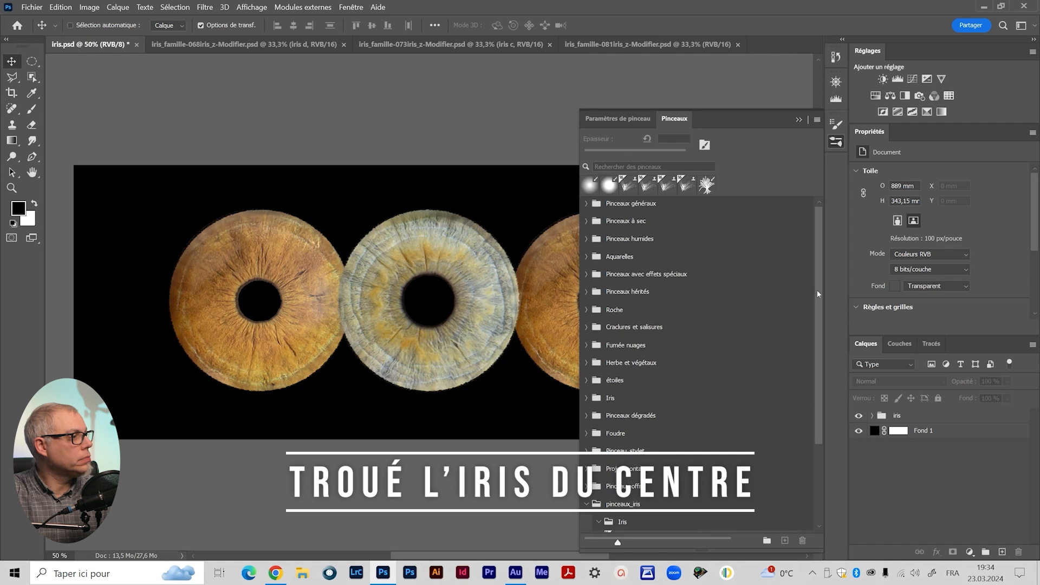
pyautogui.moveTo(816, 290); pyautogui.dragTo(828, 508)
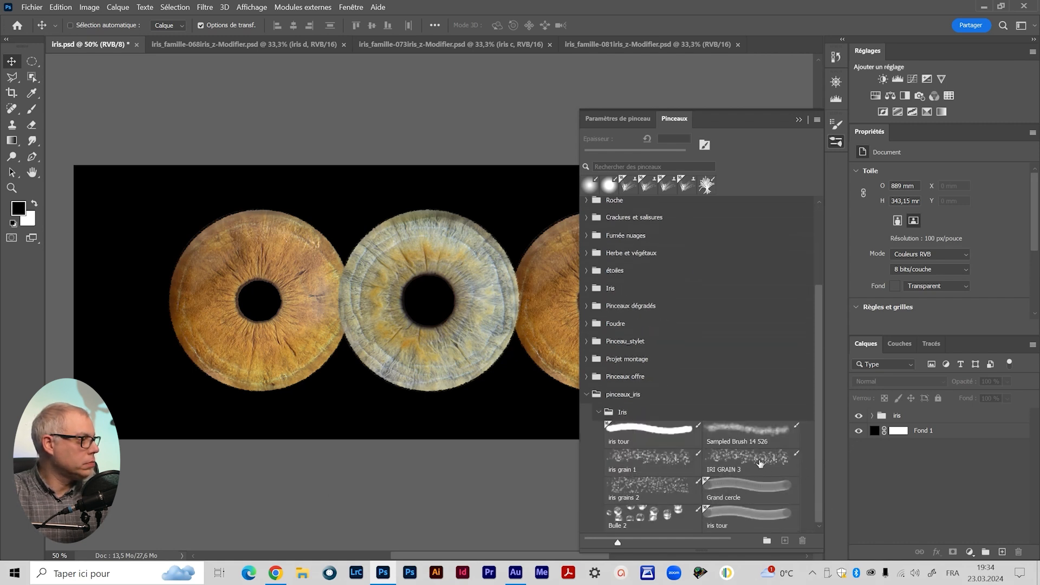
pyautogui.click(625, 490)
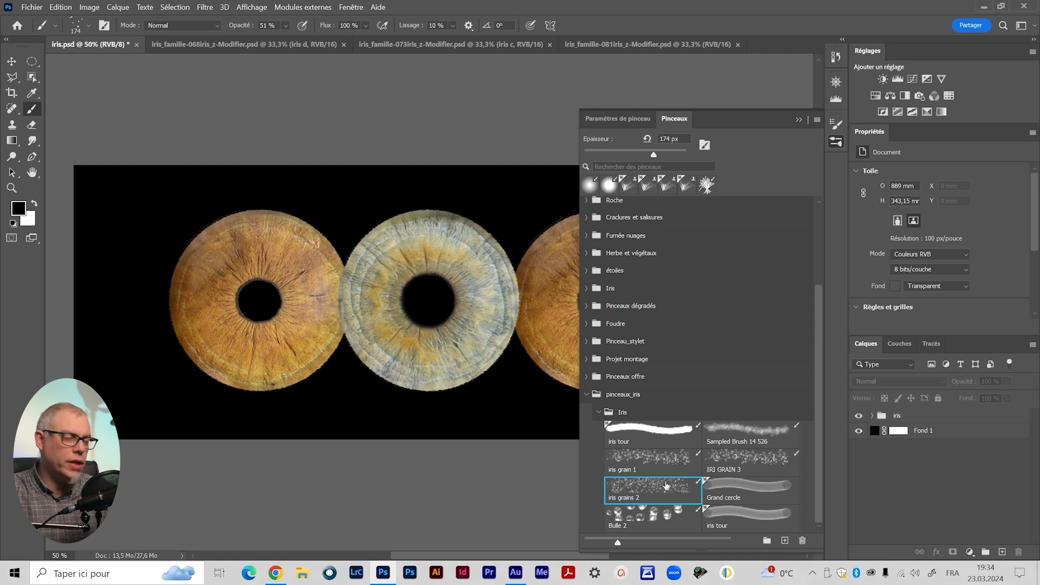
pyautogui.press('5')
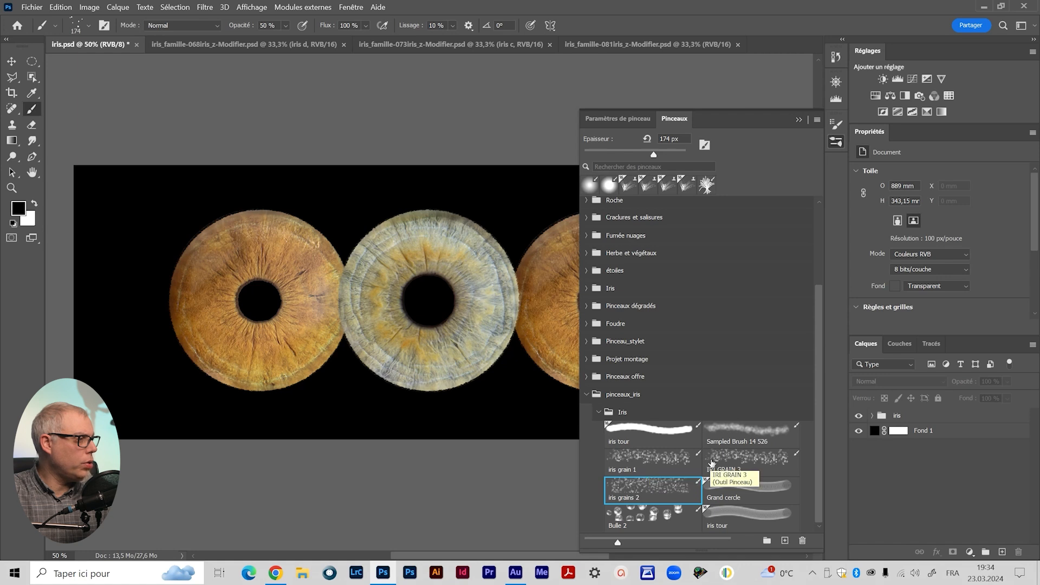
pyautogui.press('1')
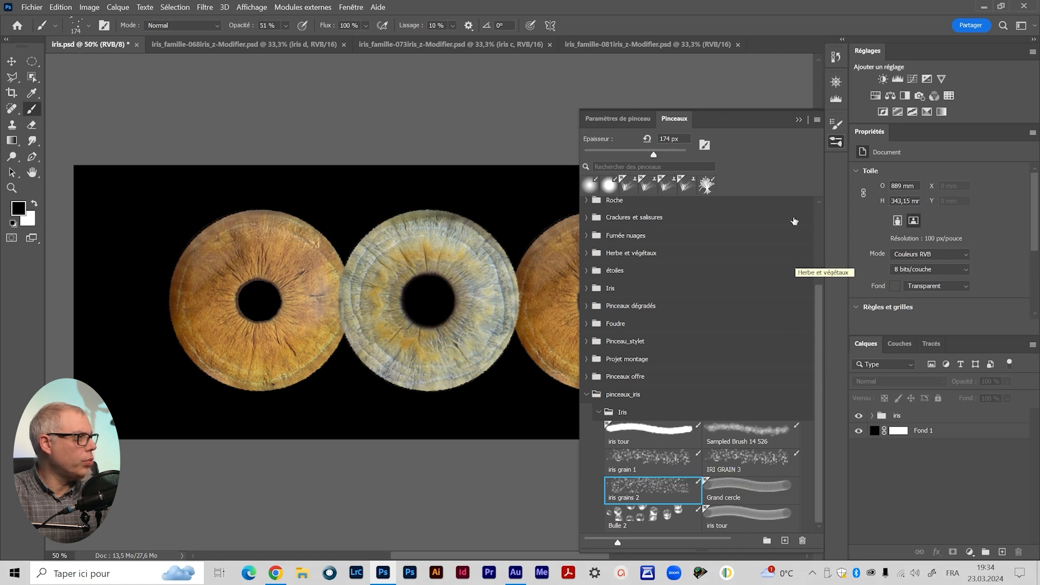
pyautogui.click(799, 120)
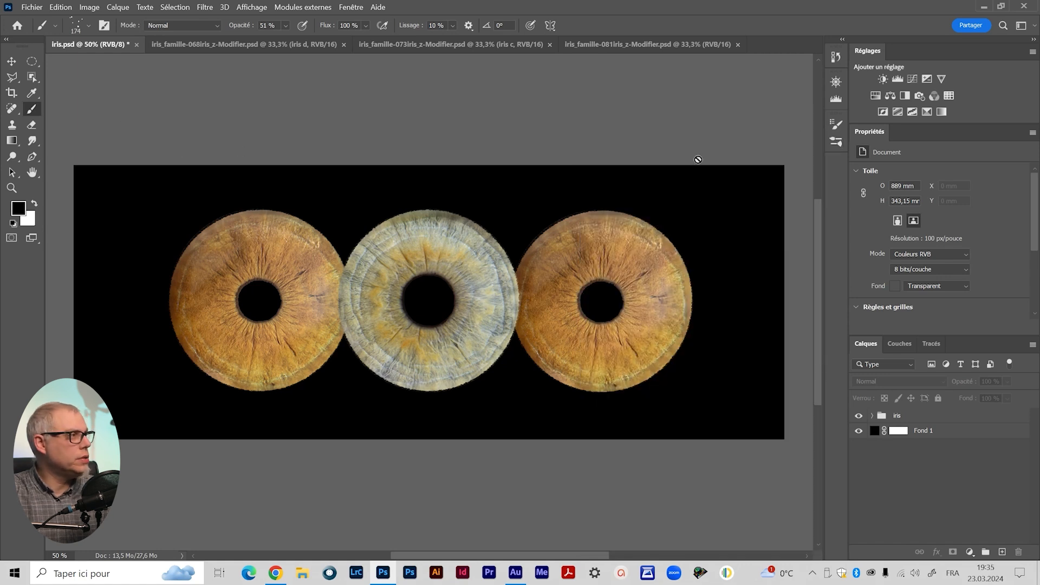
# Expand the iris group and add a layer mask to the iris c layer.
pyautogui.click(872, 415)
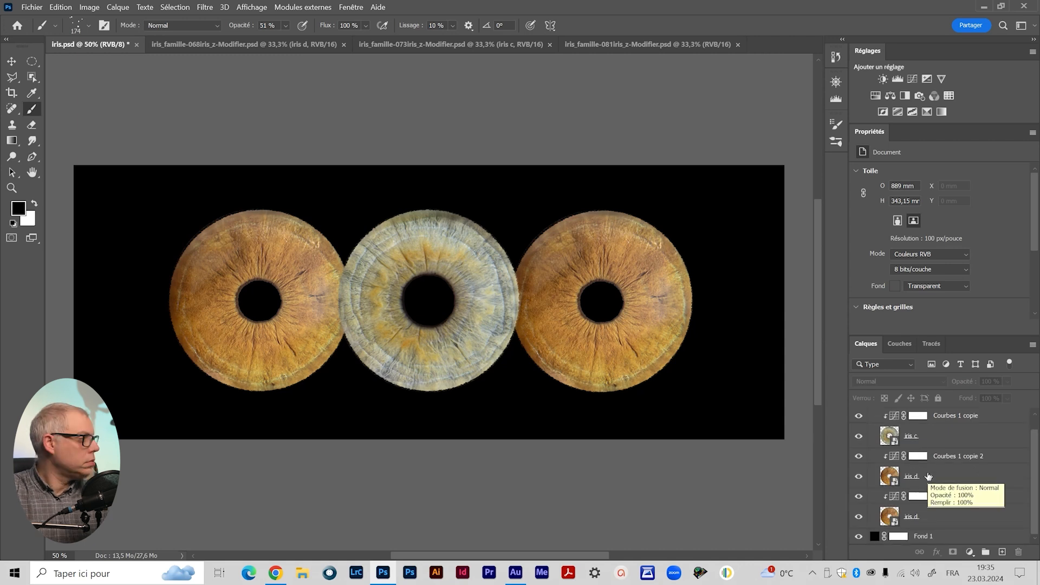
pyautogui.click(935, 477)
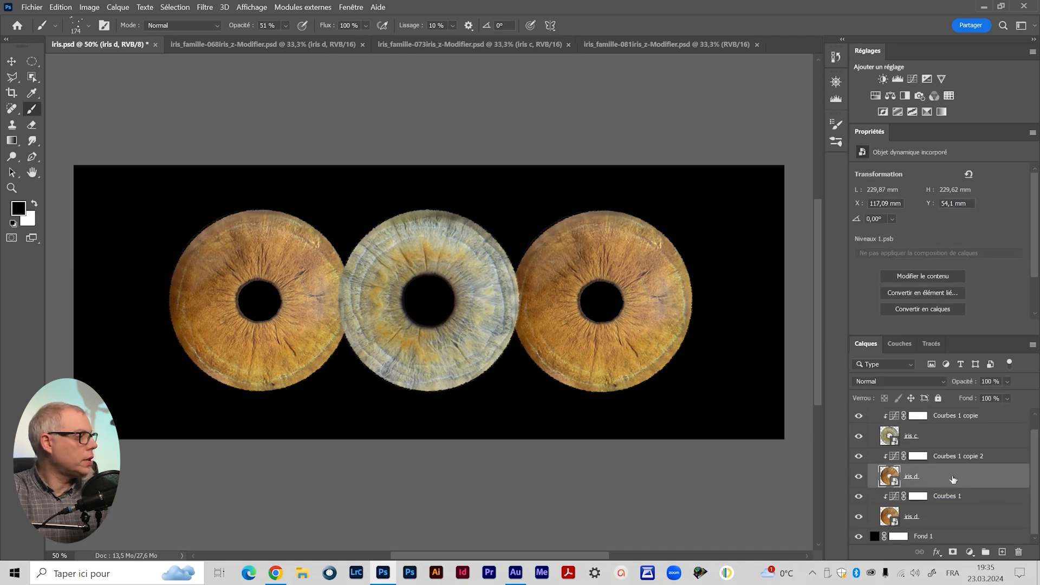
pyautogui.click(947, 435)
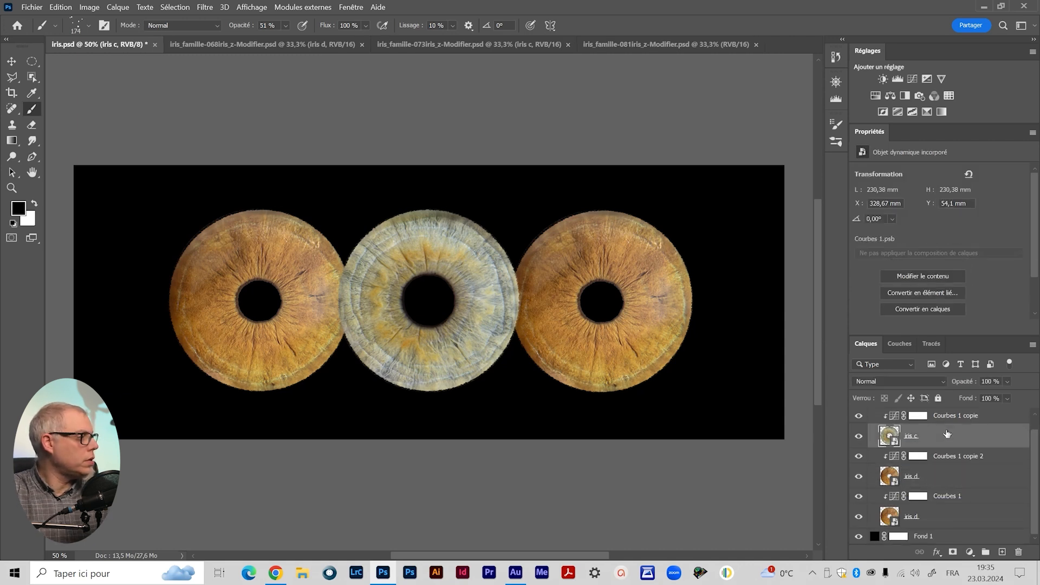
pyautogui.click(953, 552)
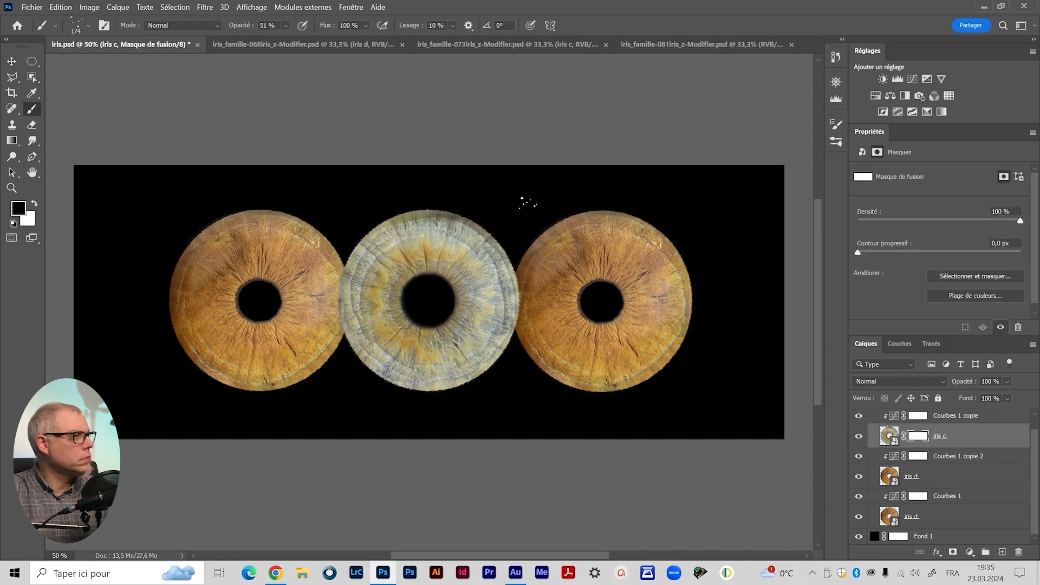
# Paint black grains on the iris c mask along its right edge, using a brush of 48 px and 34 px at about 50 % opacity.
pyautogui.moveTo(337, 199); pyautogui.dragTo(322, 197)
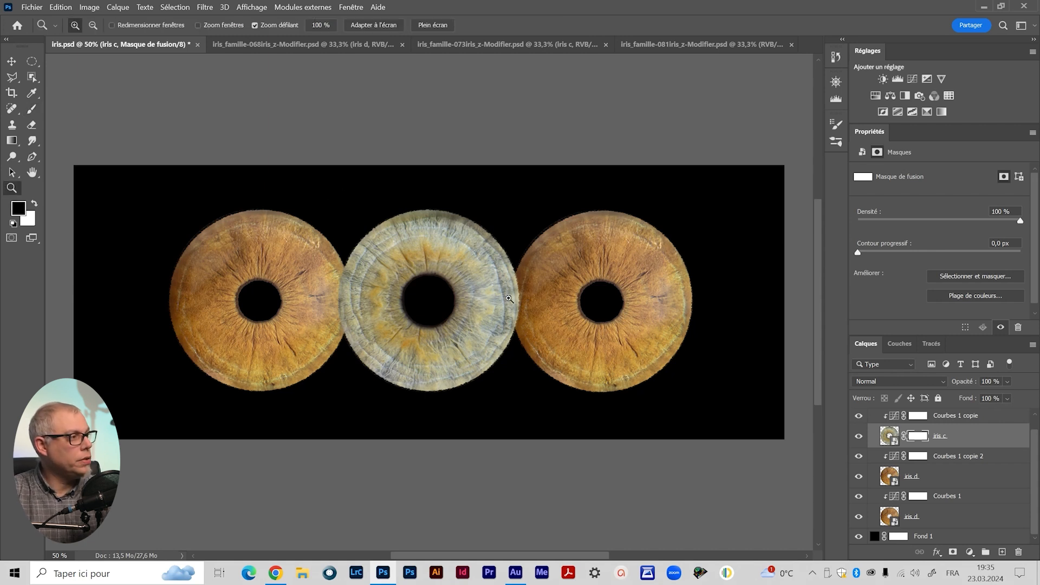
pyautogui.moveTo(516, 301); pyautogui.dragTo(552, 299)
pyautogui.moveTo(472, 382)
pyautogui.mouseDown()
pyautogui.moveTo(460, 383)
pyautogui.moveTo(470, 417)
pyautogui.moveTo(479, 370)
pyautogui.moveTo(468, 359)
pyautogui.mouseUp()
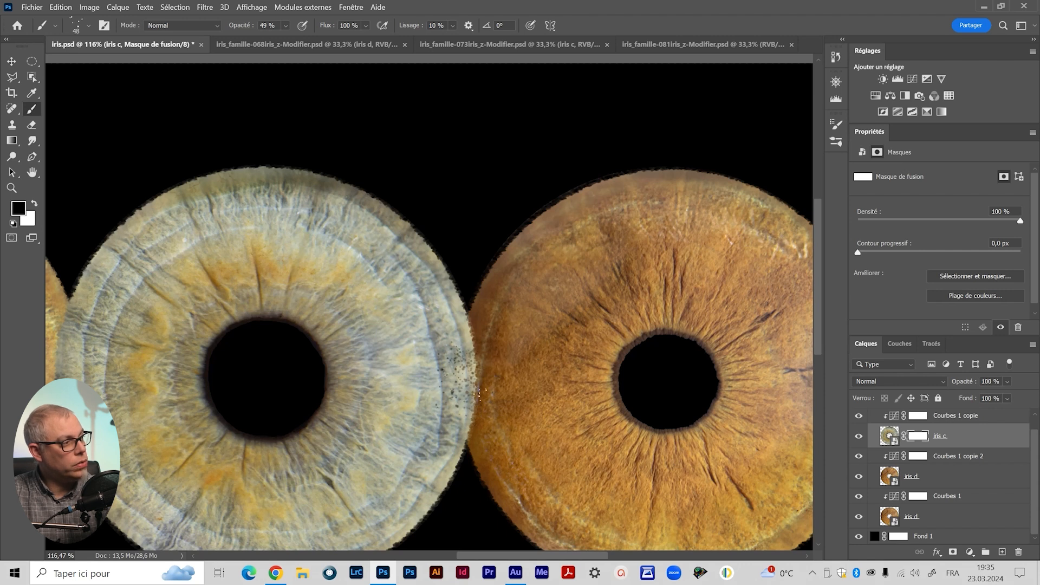
pyautogui.moveTo(445, 419); pyautogui.dragTo(434, 449)
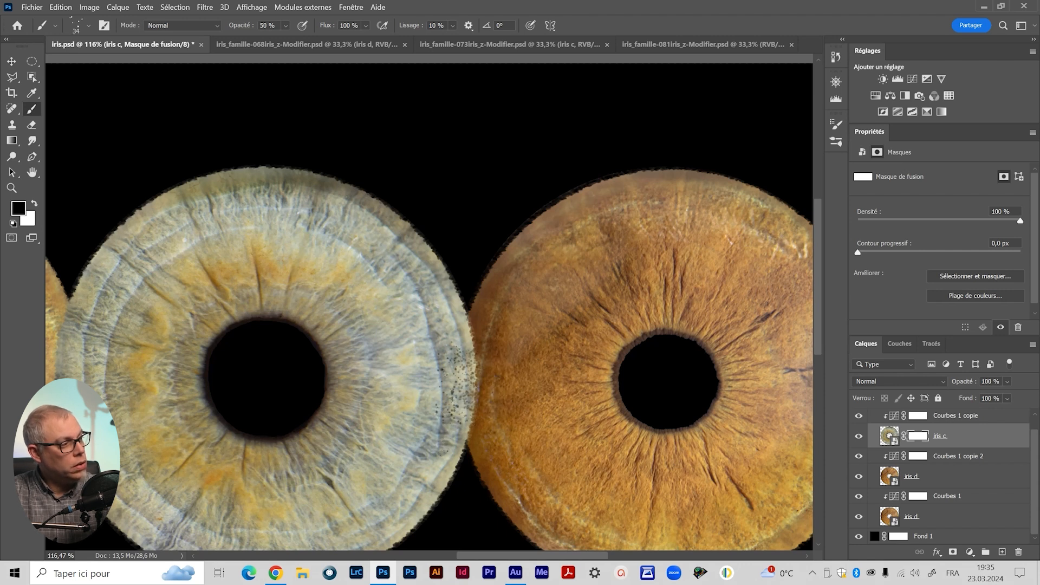
pyautogui.moveTo(452, 407)
pyautogui.mouseDown()
pyautogui.moveTo(457, 332)
pyautogui.moveTo(461, 405)
pyautogui.moveTo(473, 384)
pyautogui.mouseUp()
# Refine the grain transition between iris c and the right iris d on the mask with 23 px and 13 px brushes at 50 % opacity.
pyautogui.press('z')
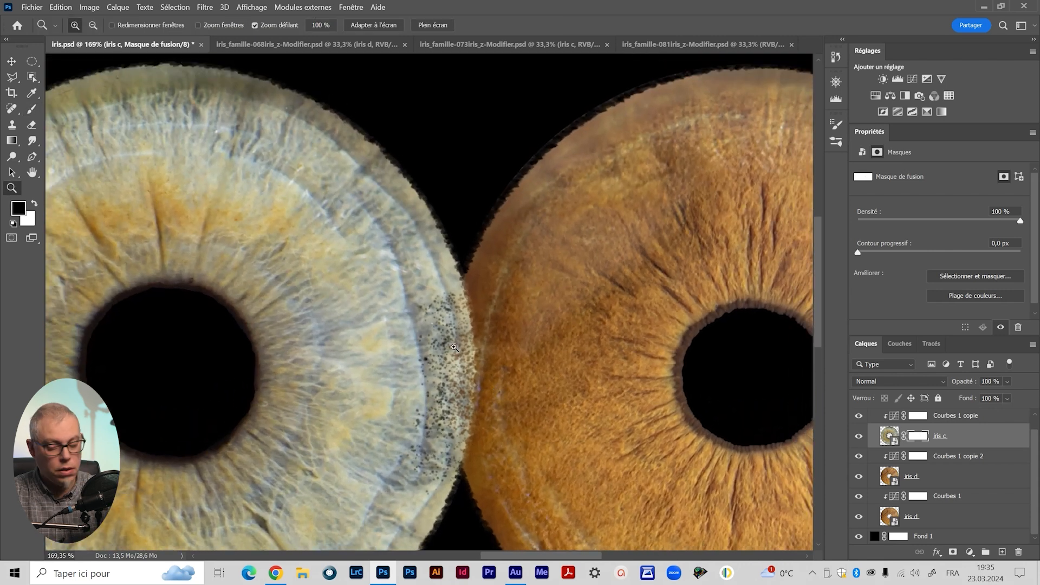
pyautogui.press('b')
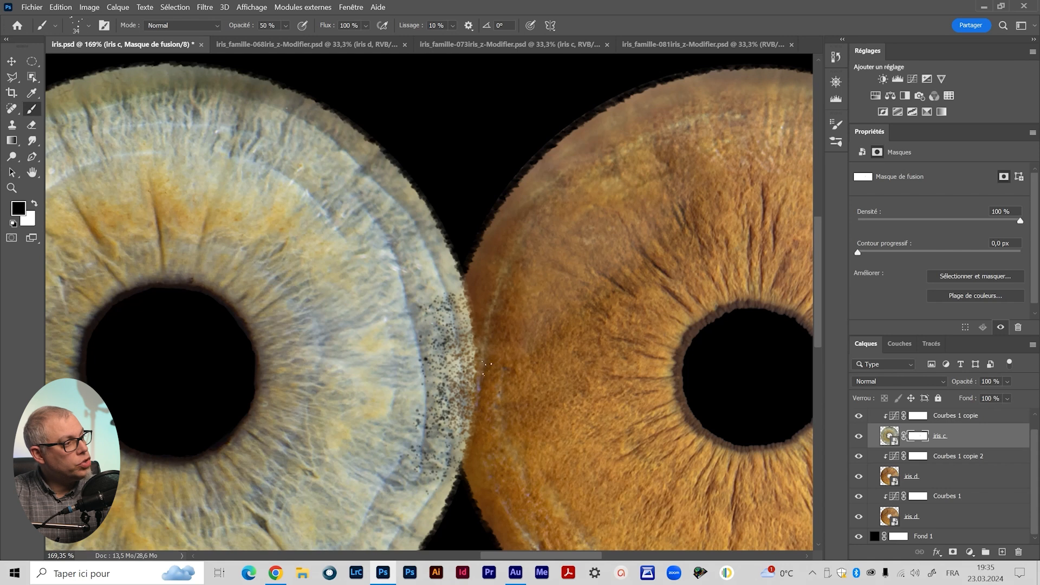
pyautogui.moveTo(487, 373)
pyautogui.mouseDown()
pyautogui.moveTo(477, 389)
pyautogui.moveTo(467, 381)
pyautogui.moveTo(465, 423)
pyautogui.moveTo(476, 346)
pyautogui.mouseUp()
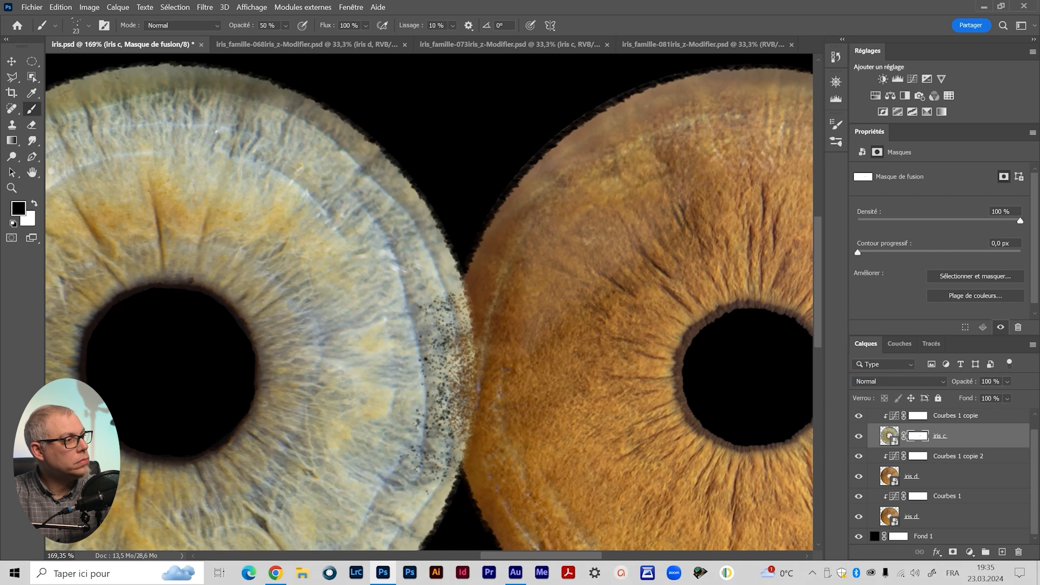
pyautogui.moveTo(473, 424); pyautogui.dragTo(470, 445)
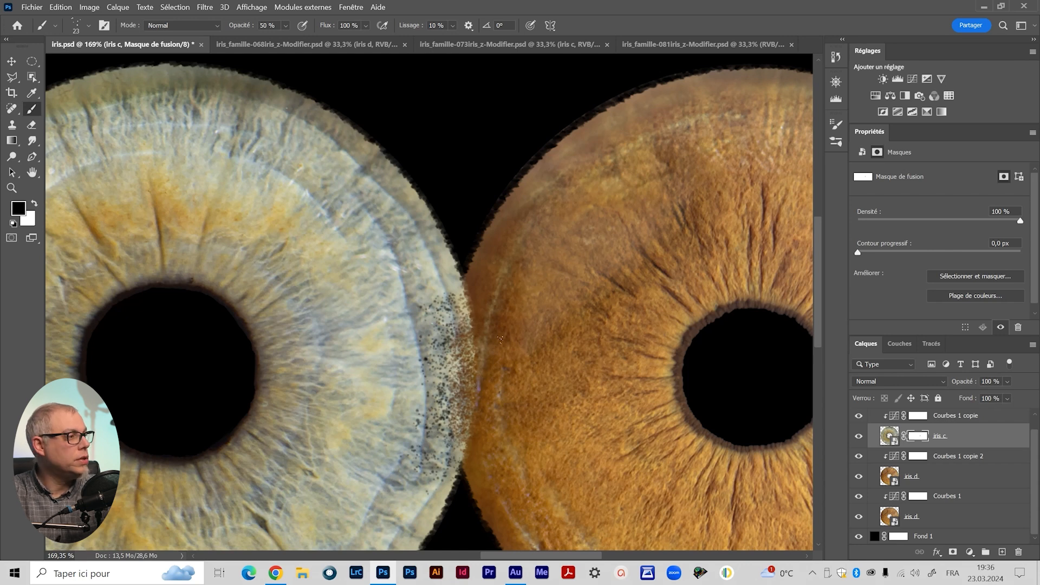
pyautogui.moveTo(488, 383); pyautogui.dragTo(578, 327)
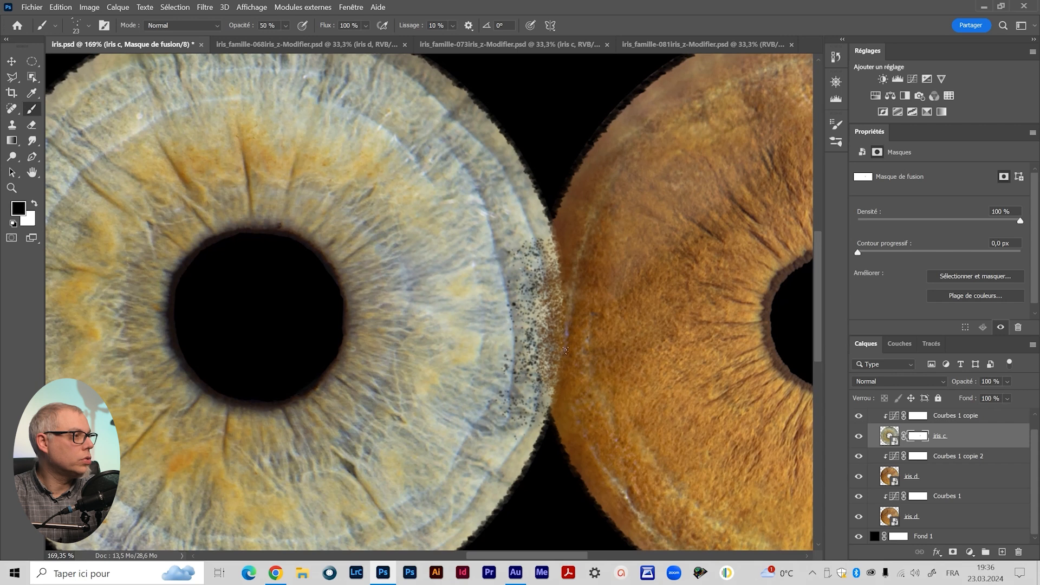
pyautogui.click(547, 259)
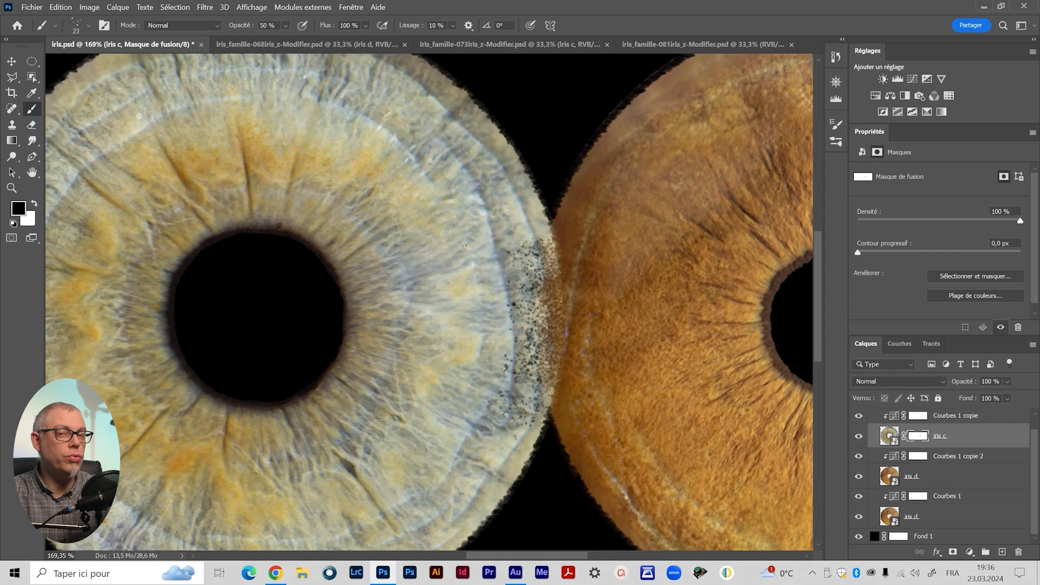
pyautogui.moveTo(584, 285); pyautogui.dragTo(578, 290)
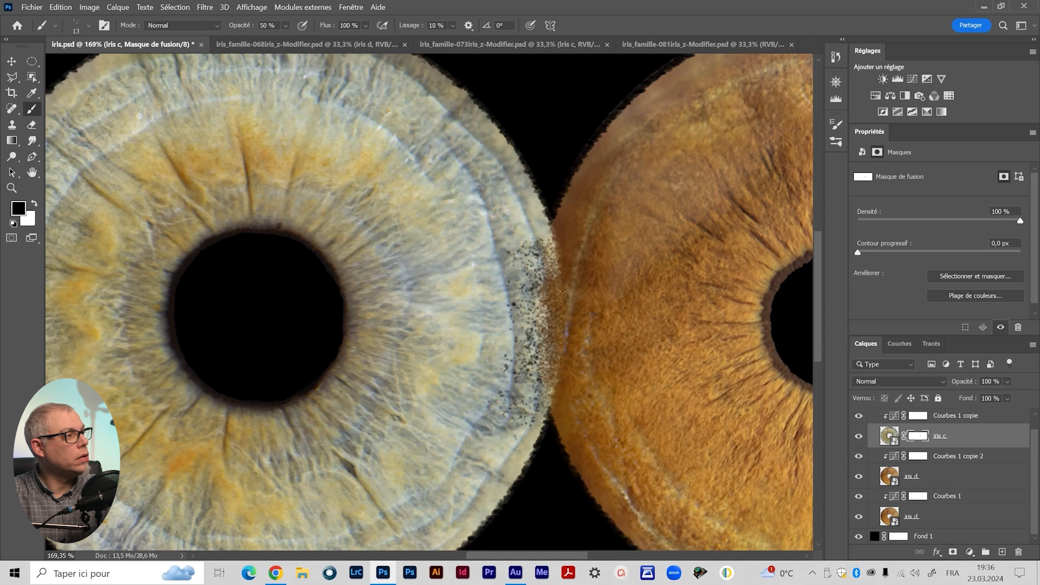
pyautogui.moveTo(573, 318); pyautogui.dragTo(698, 301)
# Paint grains on the mask along iris c's left edge with 26 px and 36 px brushes, hiding the left iris d to see the edge.
pyautogui.moveTo(302, 288); pyautogui.dragTo(671, 310)
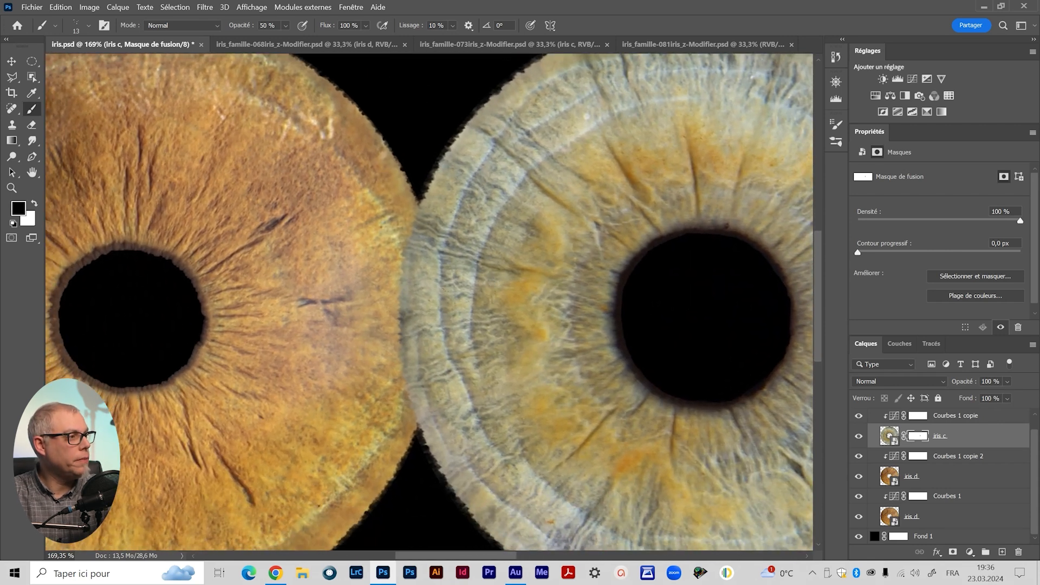
pyautogui.moveTo(402, 293); pyautogui.dragTo(418, 300)
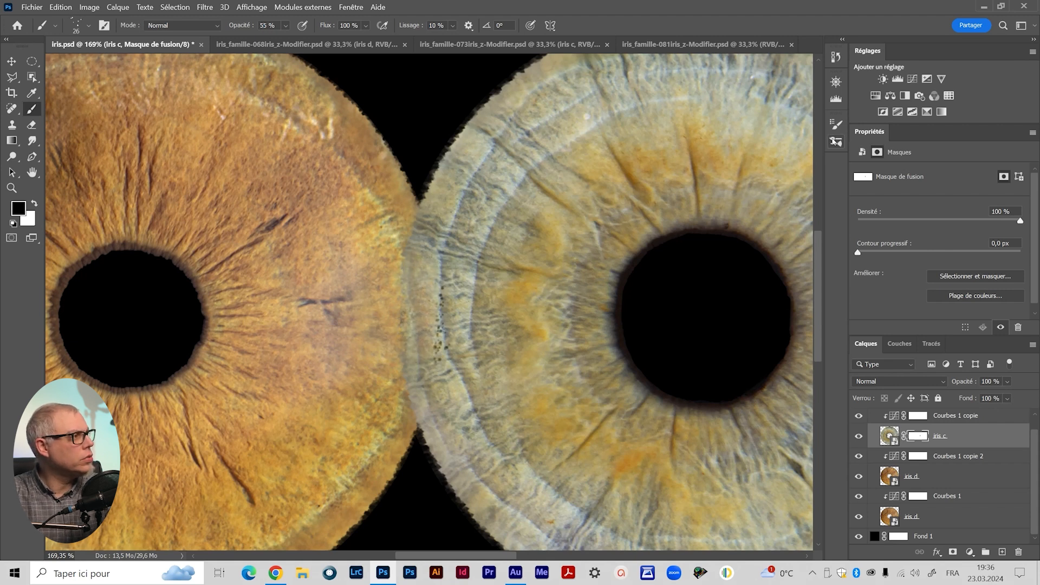
pyautogui.click(836, 140)
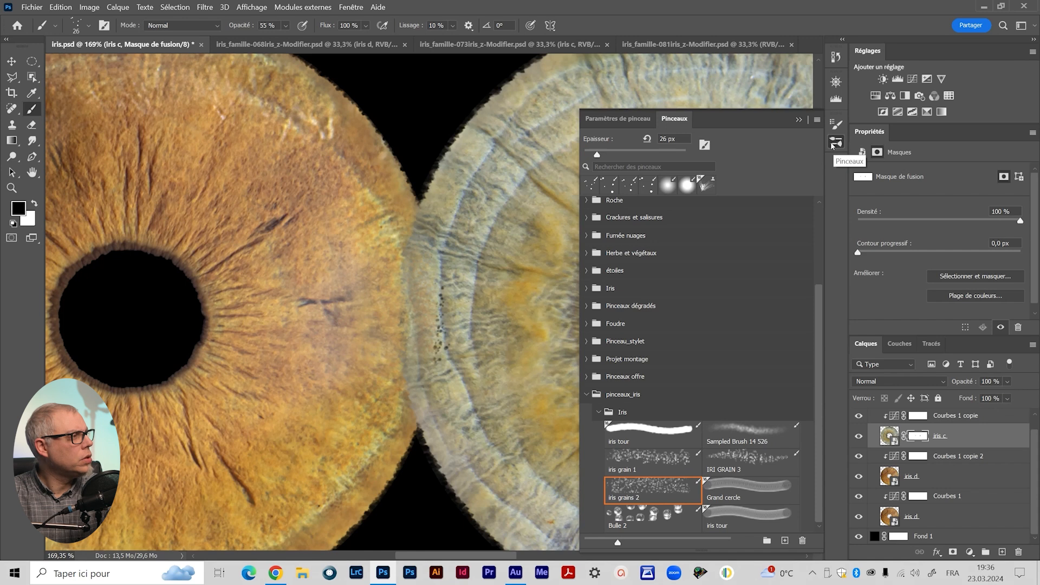
pyautogui.click(835, 141)
pyautogui.click(836, 125)
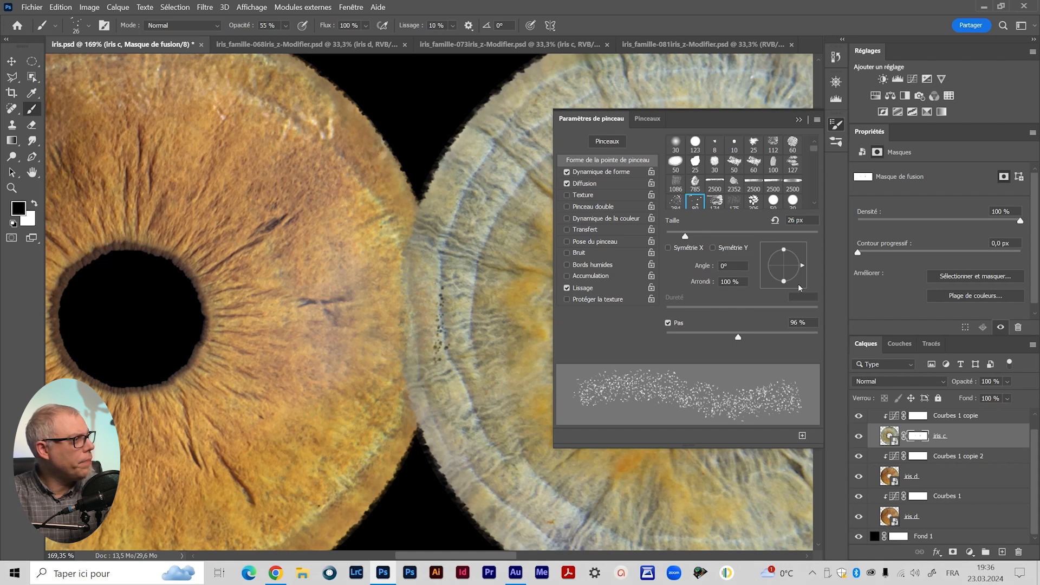
pyautogui.click(858, 476)
pyautogui.moveTo(389, 341)
pyautogui.mouseDown()
pyautogui.moveTo(397, 393)
pyautogui.moveTo(394, 238)
pyautogui.moveTo(397, 405)
pyautogui.moveTo(393, 361)
pyautogui.moveTo(388, 407)
pyautogui.moveTo(393, 342)
pyautogui.moveTo(404, 384)
pyautogui.mouseUp()
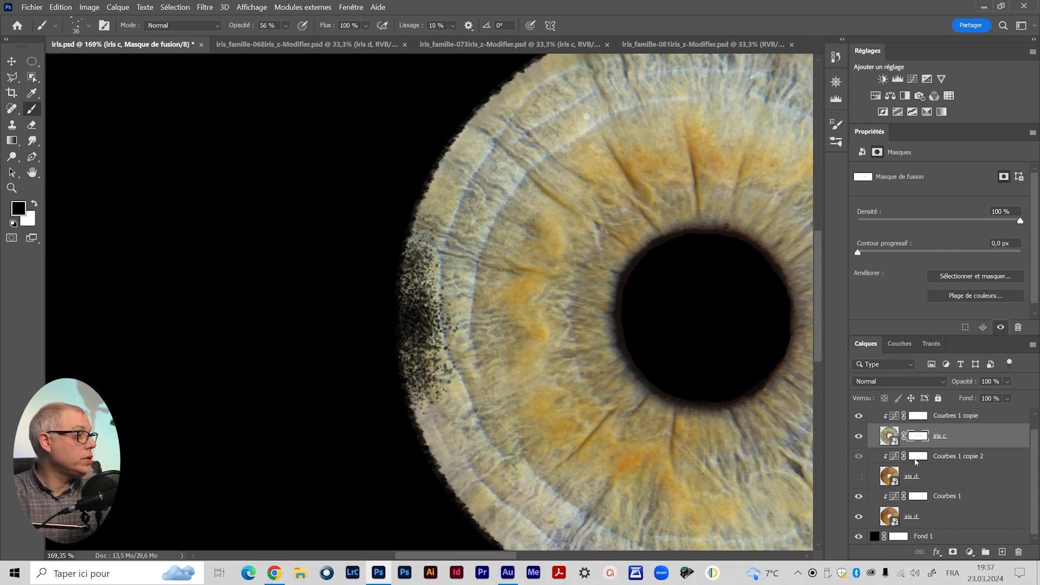
# Show the left iris d layer again, comparing the grained left edge of iris c with and without it.
pyautogui.click(858, 476)
pyautogui.click(858, 476)
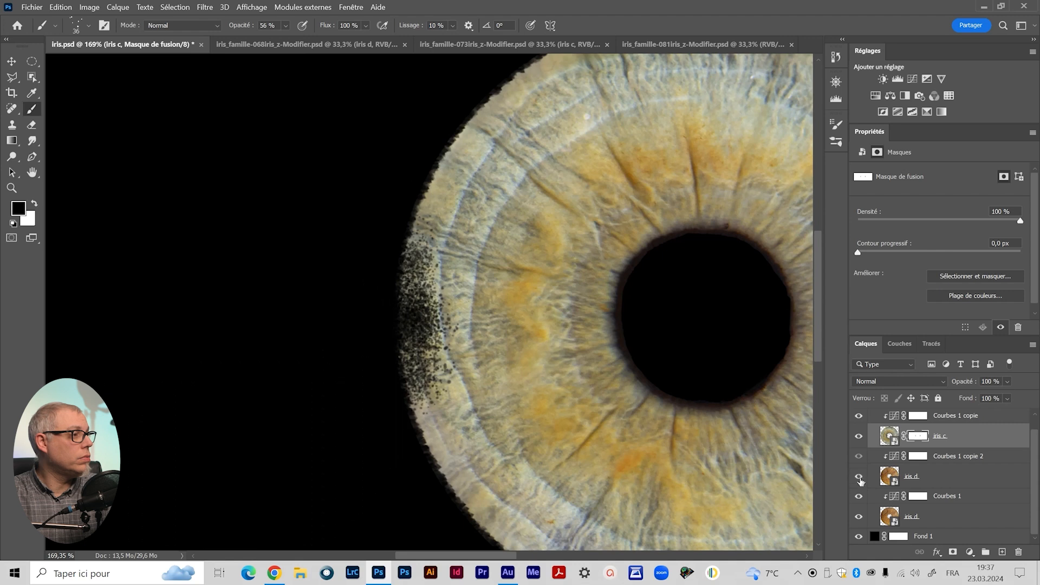
pyautogui.click(859, 476)
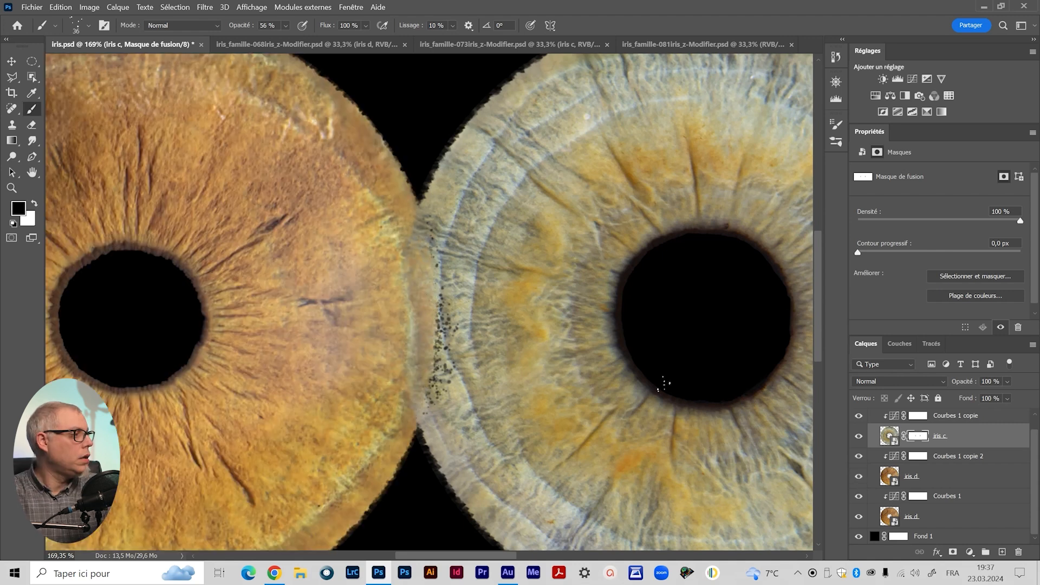
pyautogui.click(858, 476)
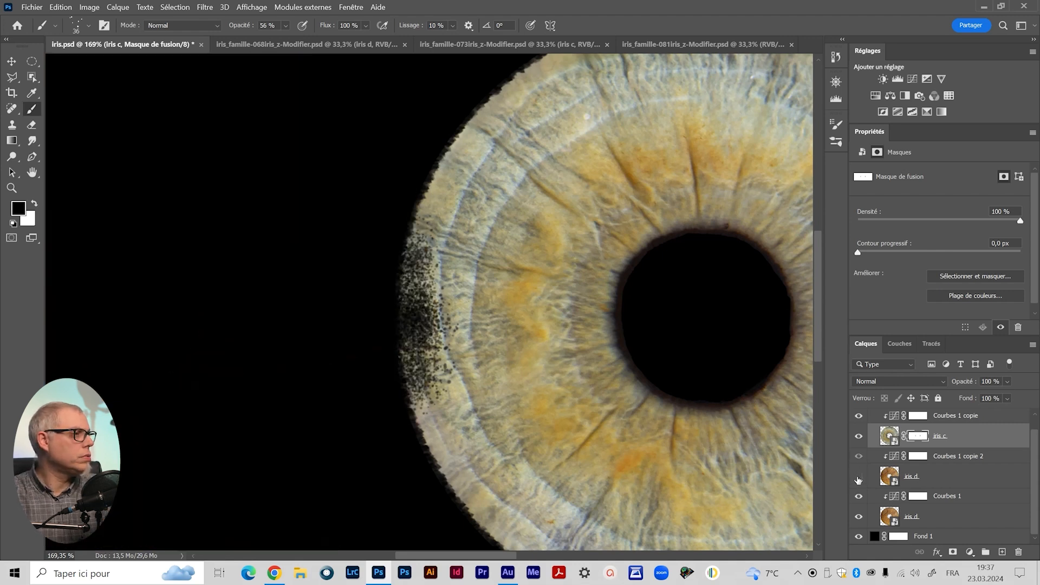
pyautogui.click(858, 479)
# Paint larger black grains on the iris c mask along its right edge with a 74 px brush at 56 % opacity.
pyautogui.hotkey('ctrl', '1')
pyautogui.hotkey('ctrl', 'space')
pyautogui.moveTo(597, 321); pyautogui.dragTo(620, 326)
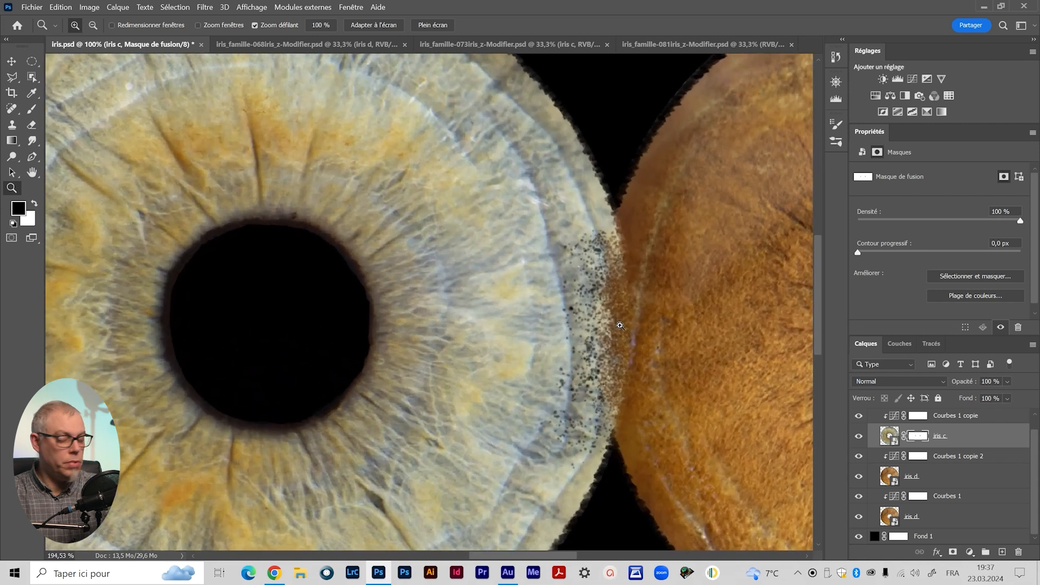
pyautogui.moveTo(545, 301); pyautogui.dragTo(568, 306)
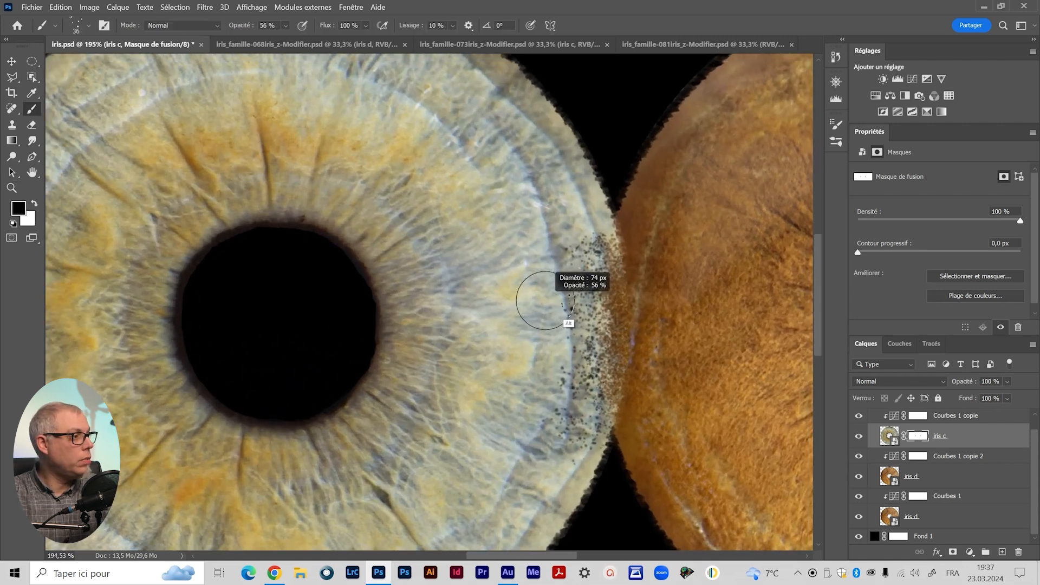
pyautogui.moveTo(567, 380)
pyautogui.mouseDown()
pyautogui.moveTo(557, 230)
pyautogui.moveTo(567, 230)
pyautogui.moveTo(572, 274)
pyautogui.moveTo(560, 390)
pyautogui.moveTo(569, 415)
pyautogui.moveTo(558, 439)
pyautogui.mouseUp()
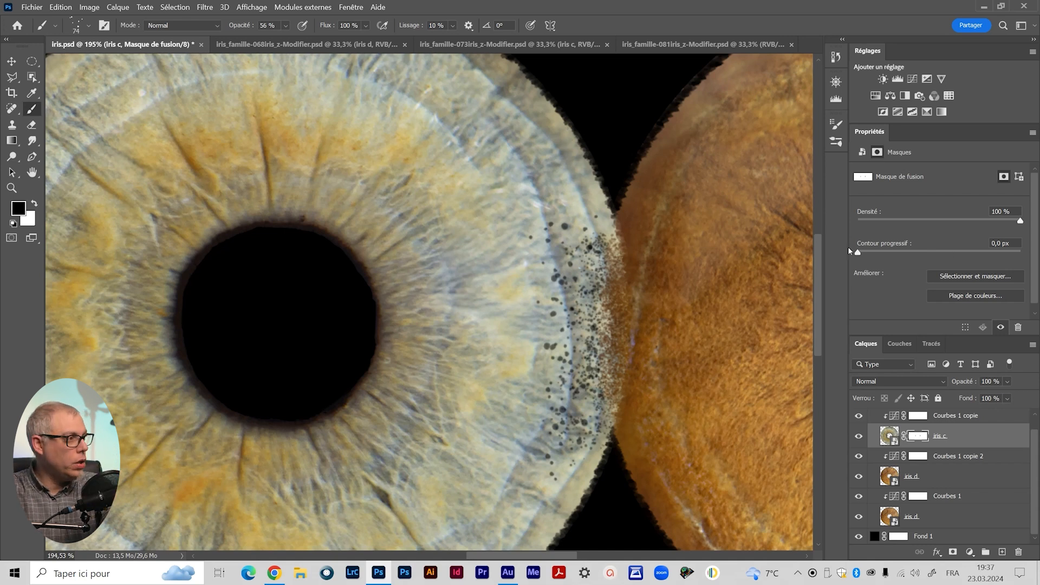
pyautogui.click(575, 266)
pyautogui.click(598, 244)
pyautogui.click(589, 220)
pyautogui.click(560, 217)
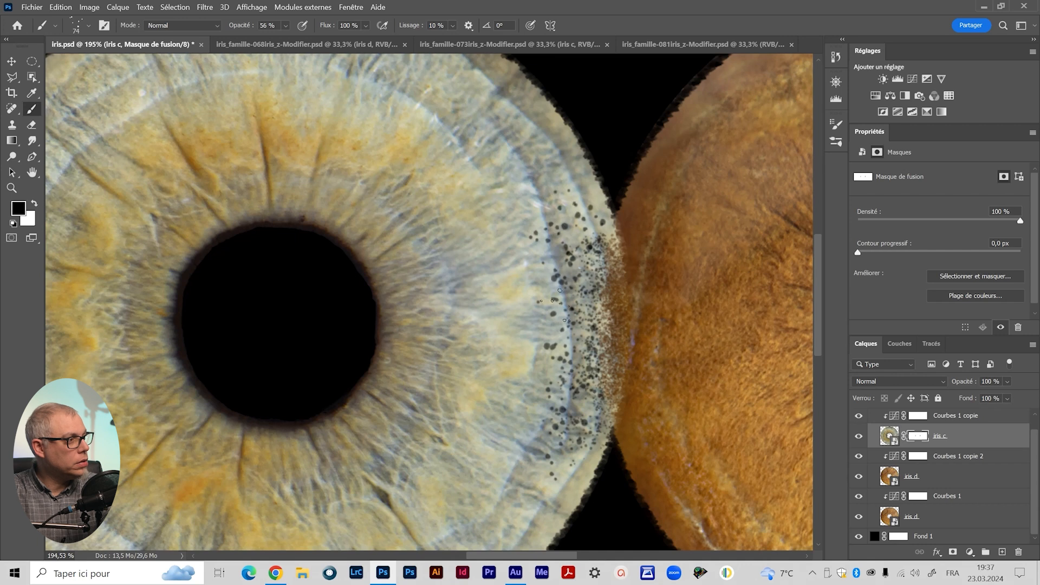
# Paint 74 px grains on the iris c mask along its left edge and check both transitions on the whole montage.
pyautogui.moveTo(450, 435); pyautogui.dragTo(714, 359)
pyautogui.moveTo(545, 313); pyautogui.dragTo(768, 423)
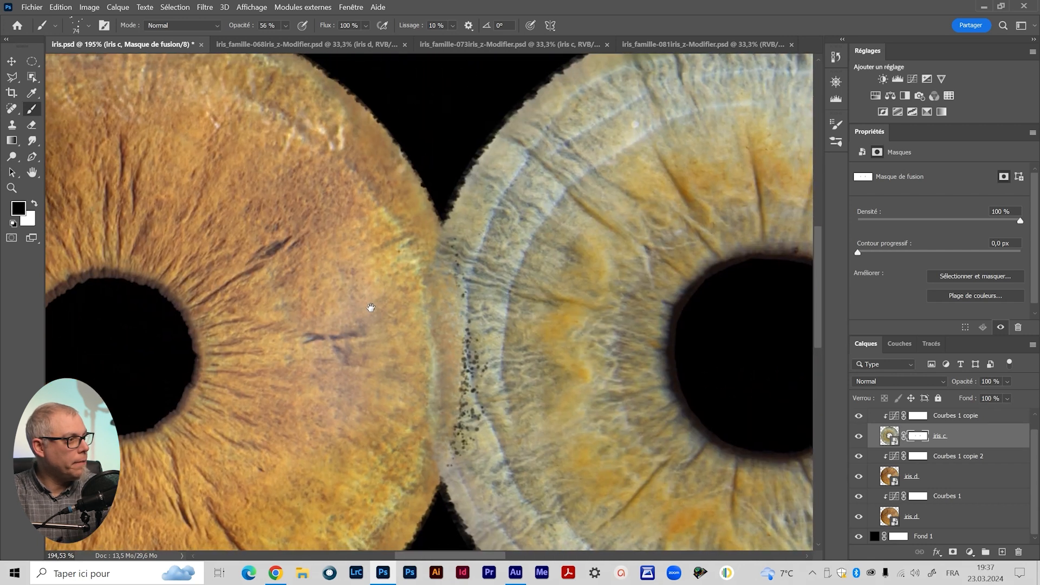
pyautogui.moveTo(540, 315); pyautogui.dragTo(503, 277)
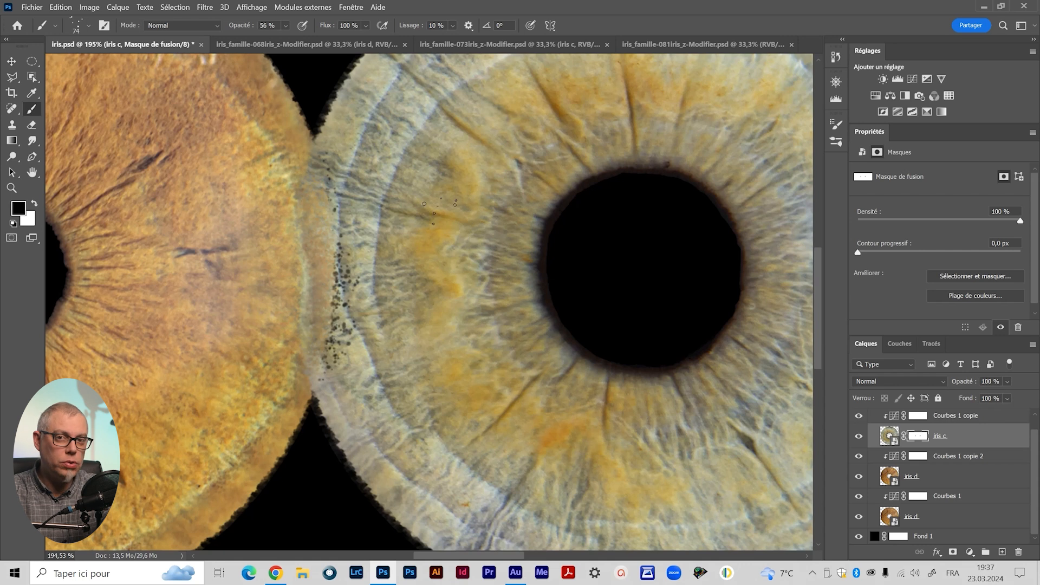
pyautogui.moveTo(318, 193)
pyautogui.mouseDown()
pyautogui.moveTo(331, 277)
pyautogui.moveTo(323, 328)
pyautogui.moveTo(339, 340)
pyautogui.moveTo(331, 139)
pyautogui.moveTo(321, 276)
pyautogui.mouseUp()
pyautogui.moveTo(321, 375); pyautogui.dragTo(313, 371)
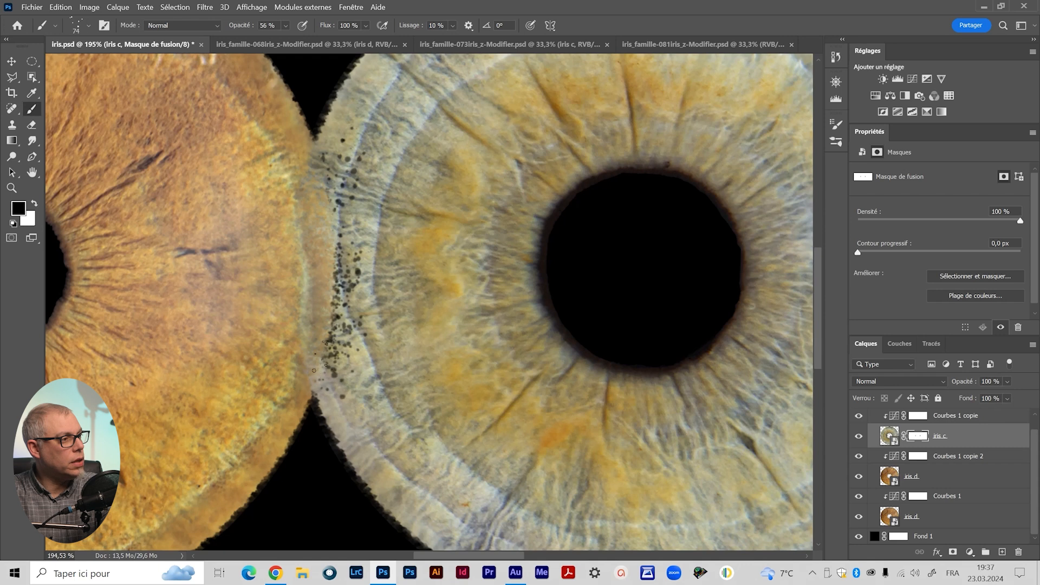
pyautogui.press('z')
pyautogui.moveTo(466, 322); pyautogui.dragTo(398, 320)
pyautogui.moveTo(492, 294); pyautogui.dragTo(443, 316)
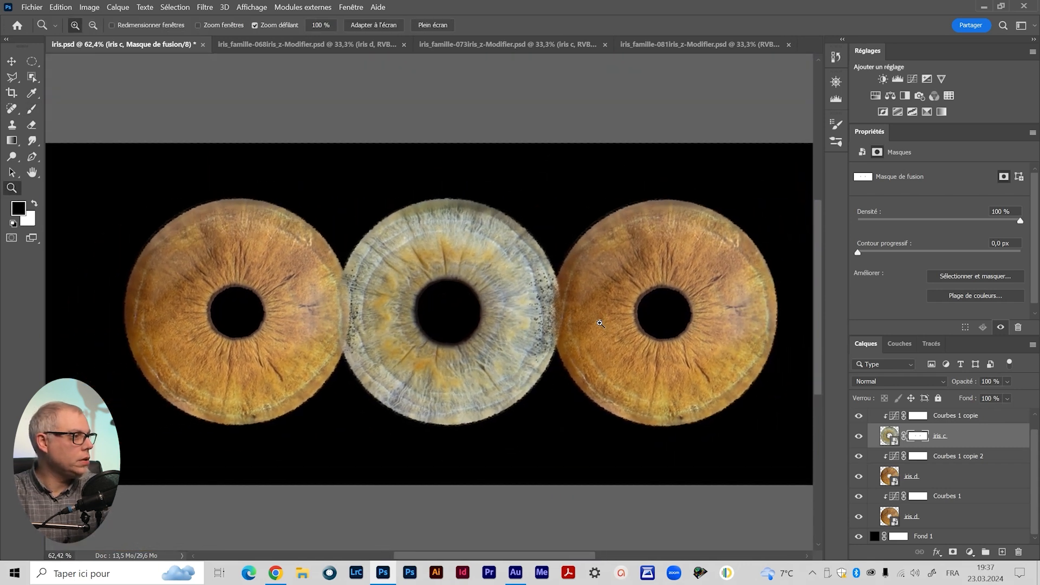
# Collapse the iris layer group and add a new layer named éclats above it.
pyautogui.press('b')
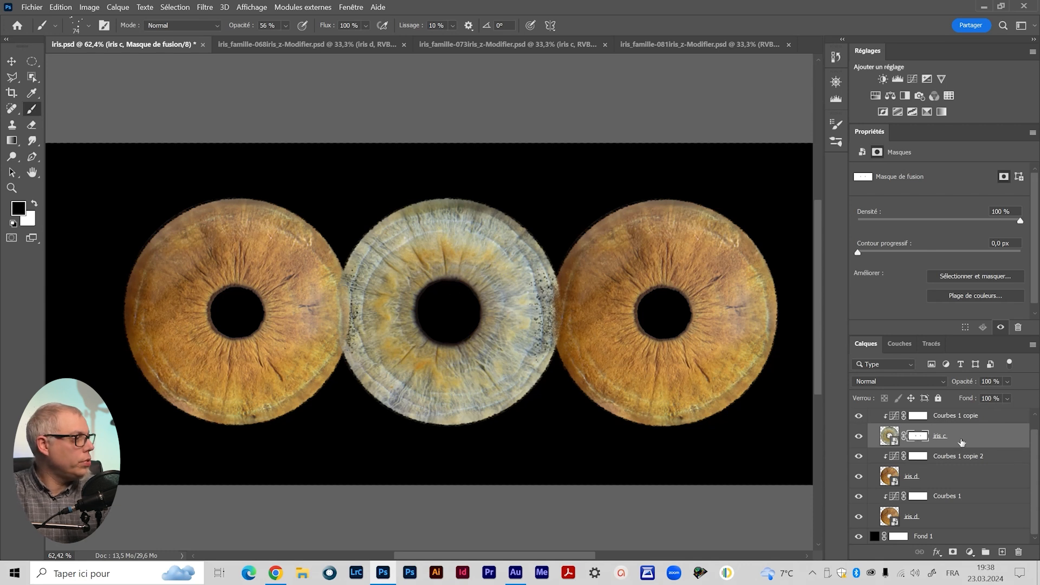
pyautogui.scroll(1, 1029, 428)
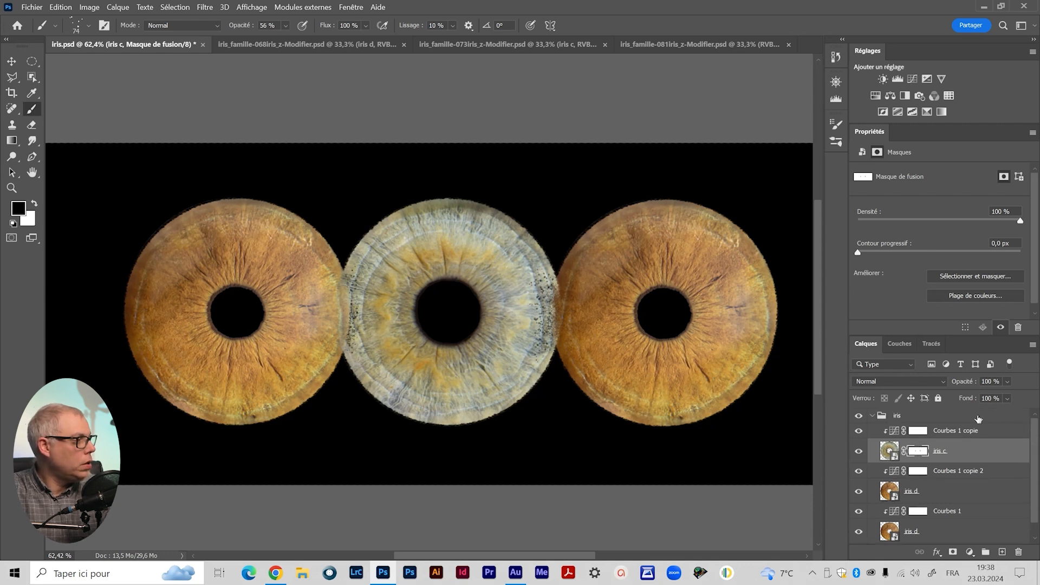
pyautogui.click(871, 415)
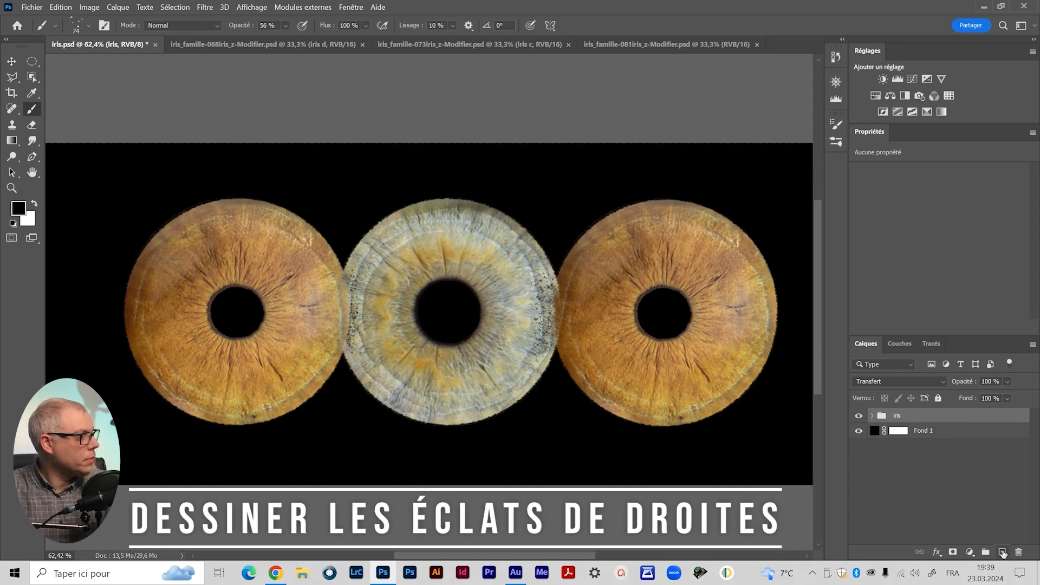
pyautogui.click(1002, 551)
pyautogui.doubleClick(905, 420)
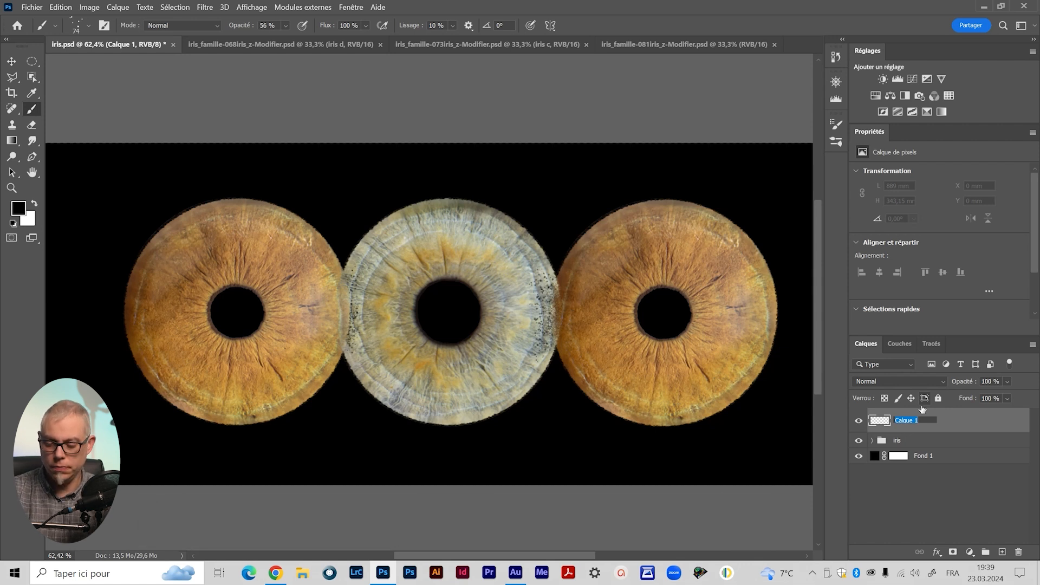
pyautogui.write('éclats')
pyautogui.press('Return')
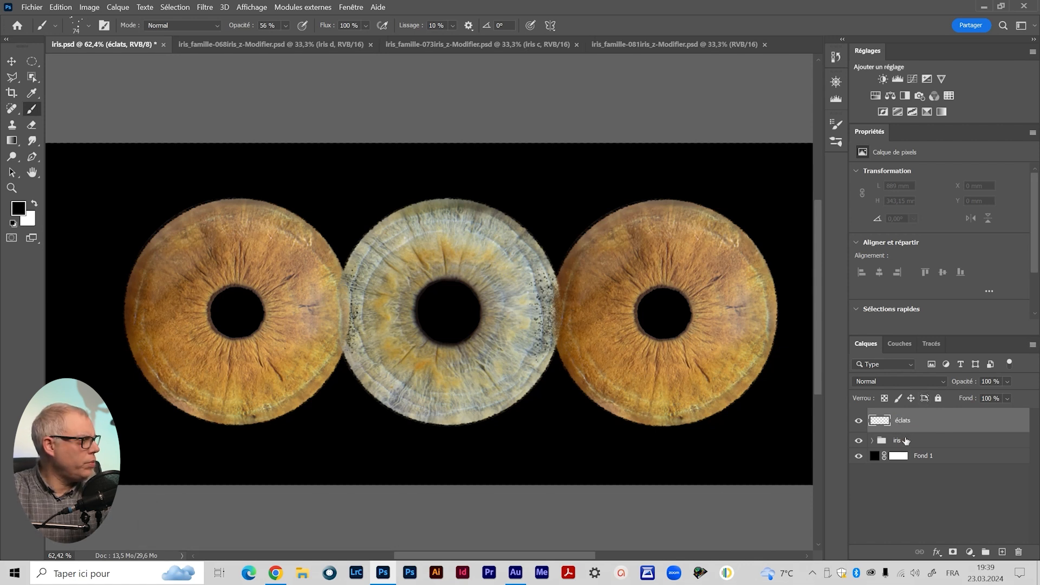
# Enlarge the layer list area and set the layer thumbnails to the medium size.
pyautogui.moveTo(963, 334); pyautogui.dragTo(963, 309)
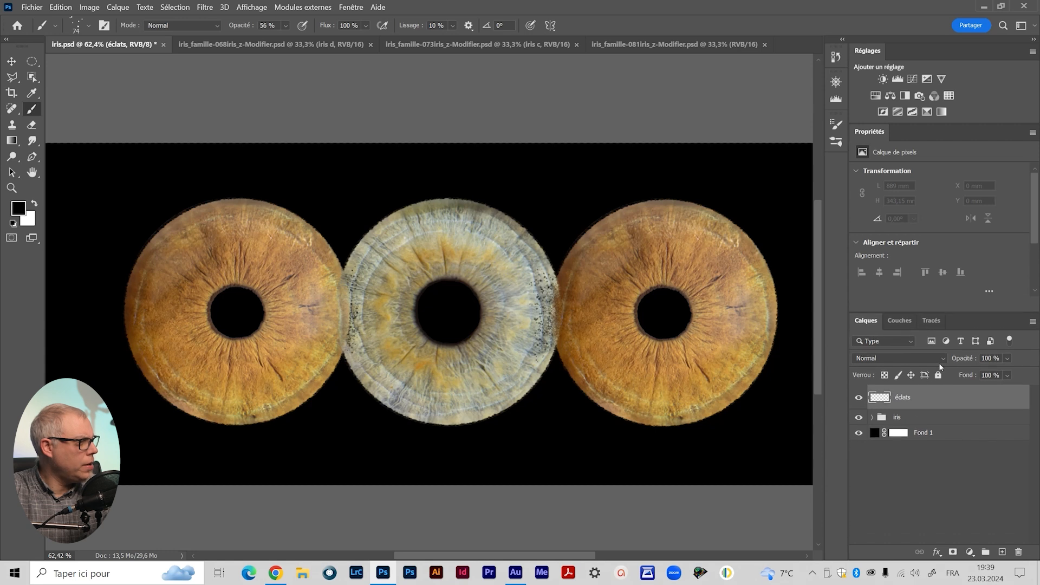
pyautogui.click(1032, 323)
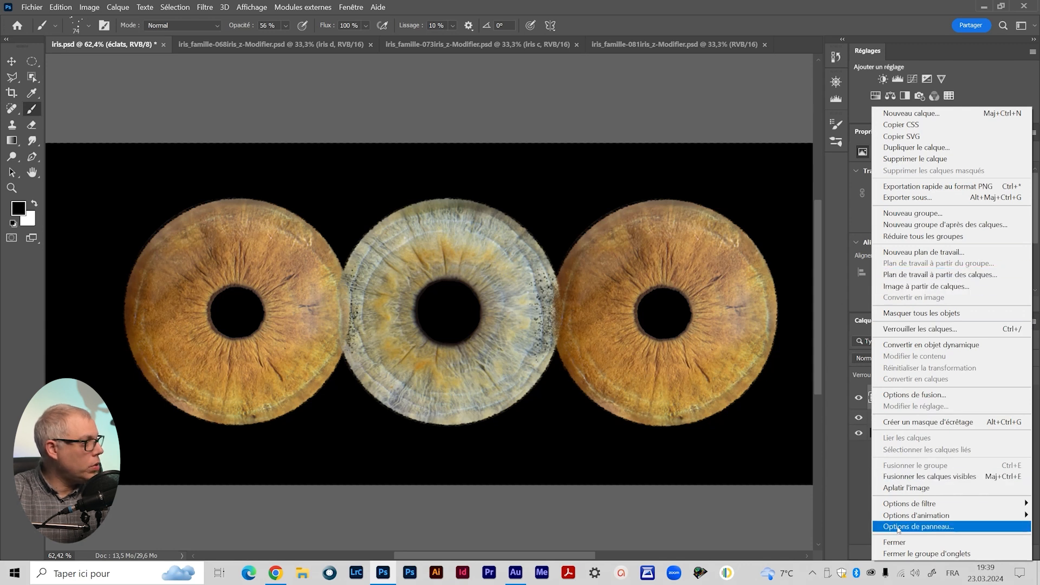
pyautogui.click(919, 527)
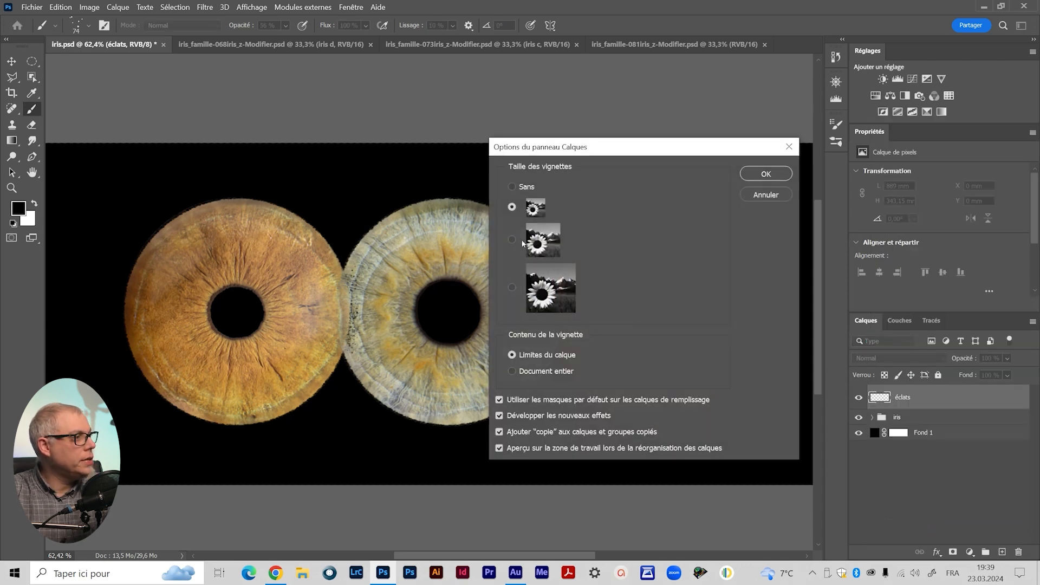
pyautogui.click(540, 244)
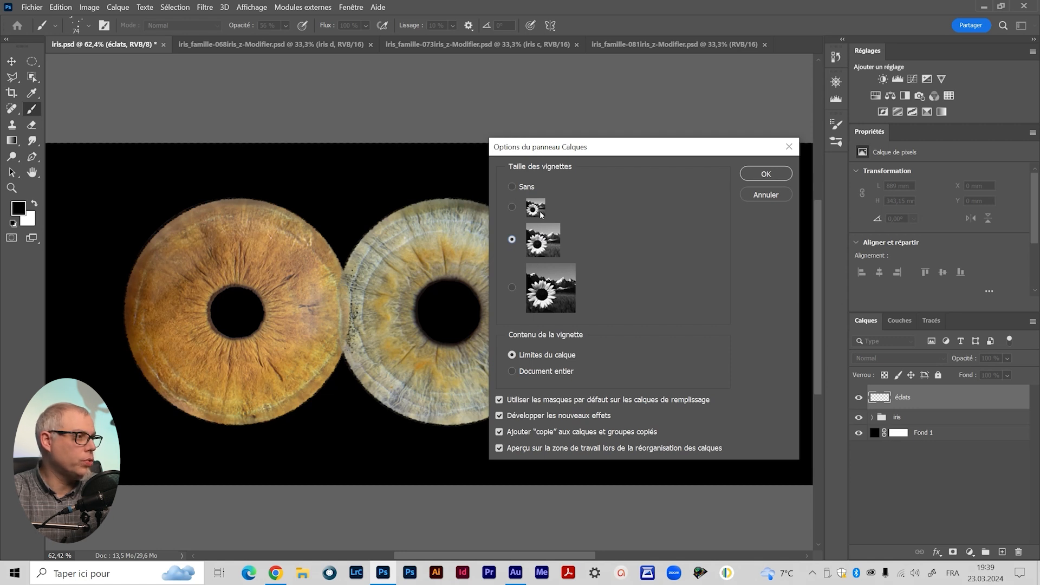
pyautogui.press('Return')
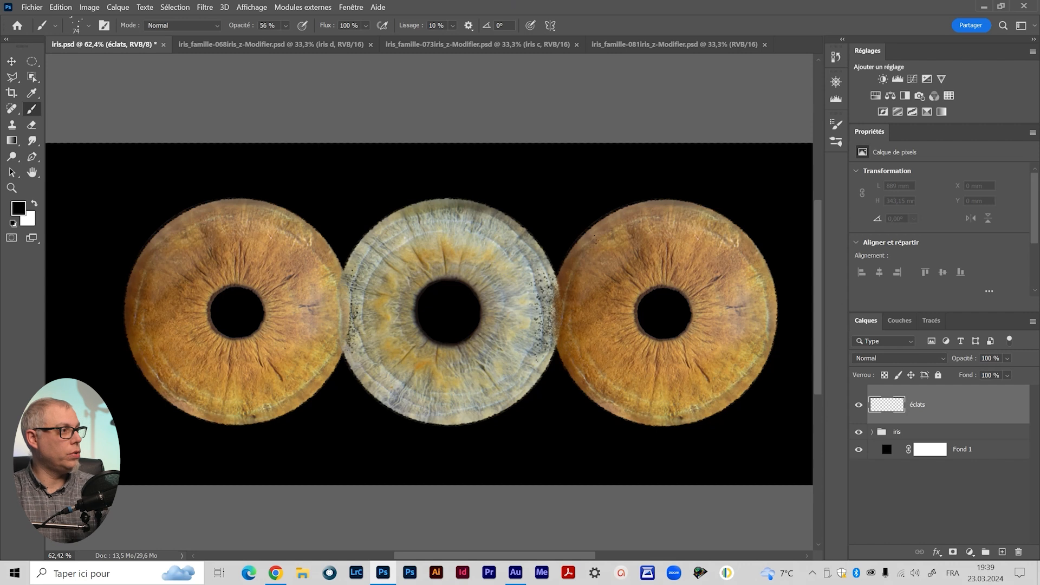
# Set the brush size to 101 px and the foreground colour to a neutral mid grey.
pyautogui.moveTo(553, 296); pyautogui.dragTo(560, 297)
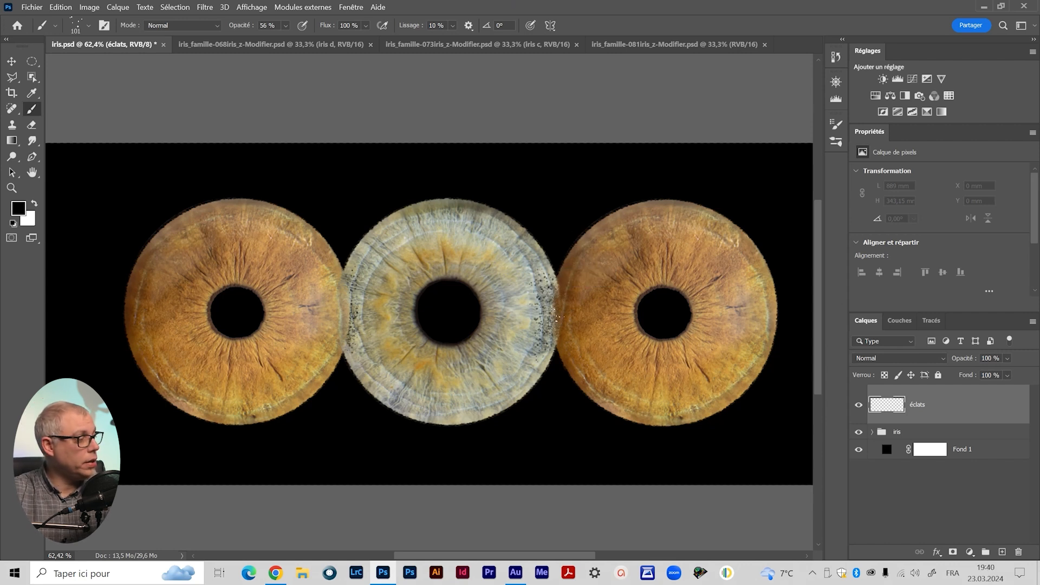
pyautogui.click(19, 209)
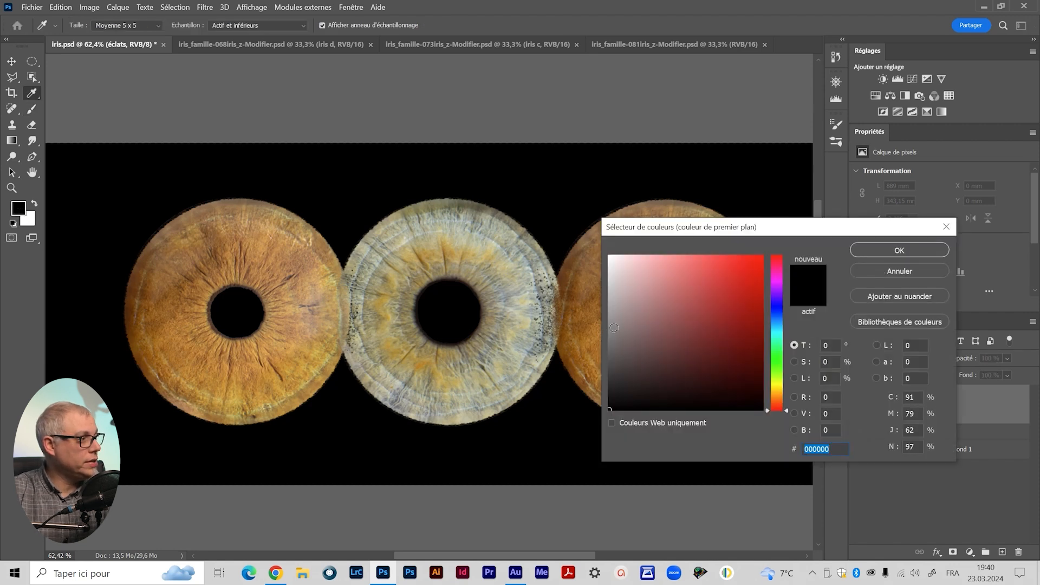
pyautogui.click(610, 330)
pyautogui.click(906, 253)
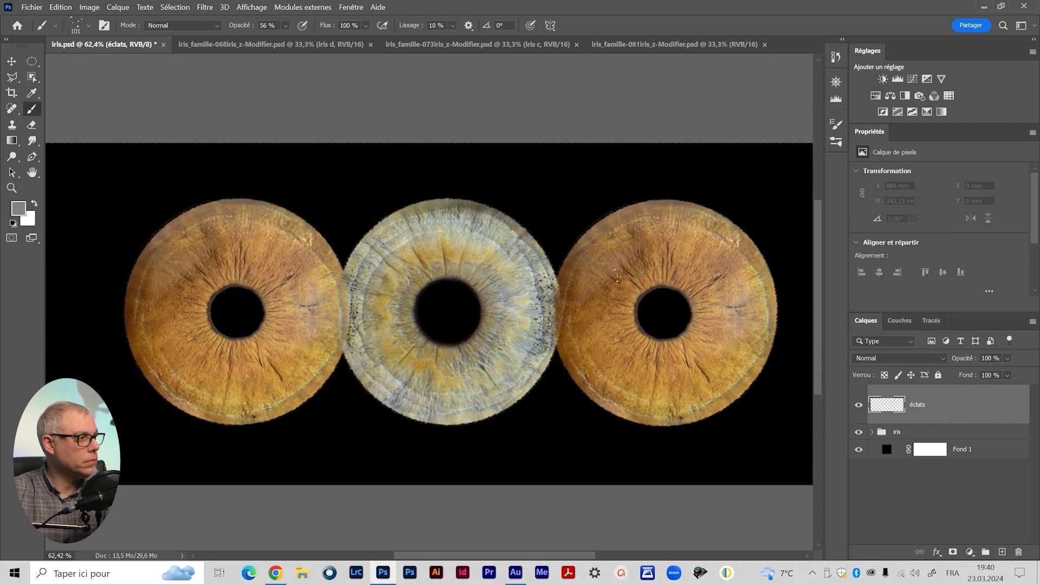
# Paint grey specks on the éclats layer along the junction of iris c and the right iris, using a 74 px brush at 58 % opacity.
pyautogui.click(559, 317)
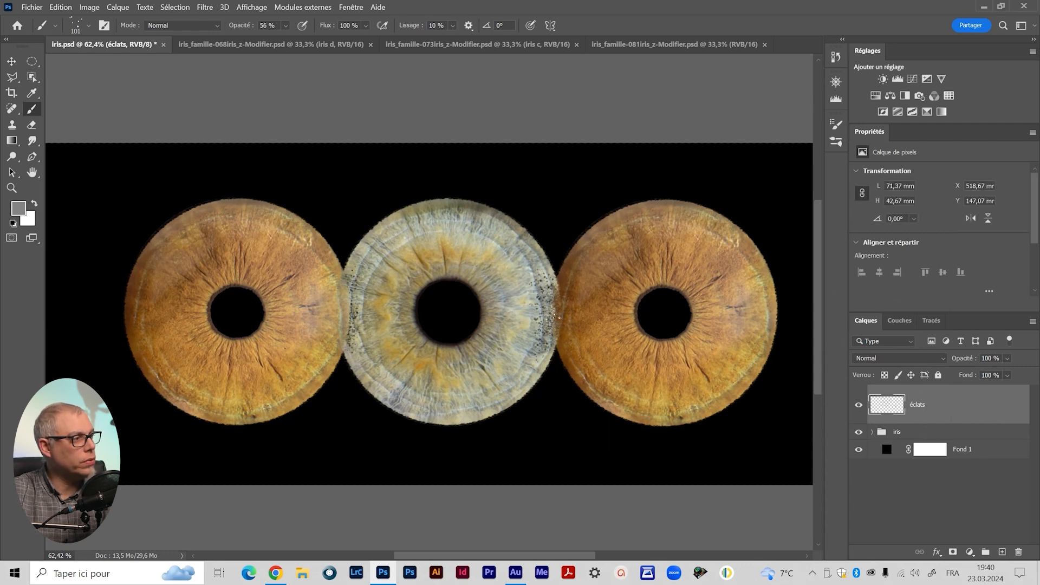
pyautogui.hotkey('ctrl', 'space')
pyautogui.moveTo(560, 314); pyautogui.dragTo(582, 309)
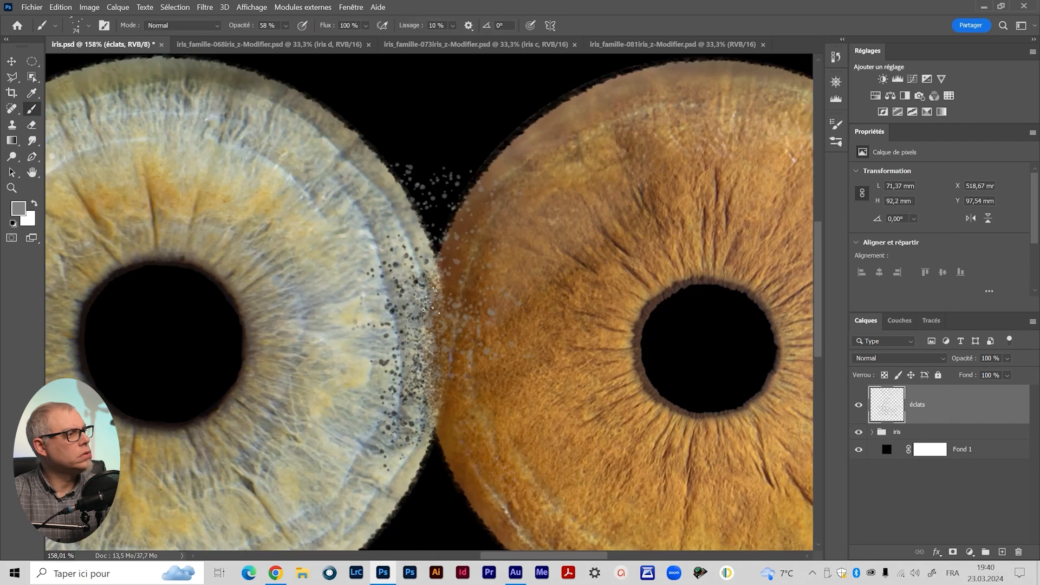
pyautogui.click(447, 373)
pyautogui.click(441, 460)
pyautogui.click(449, 410)
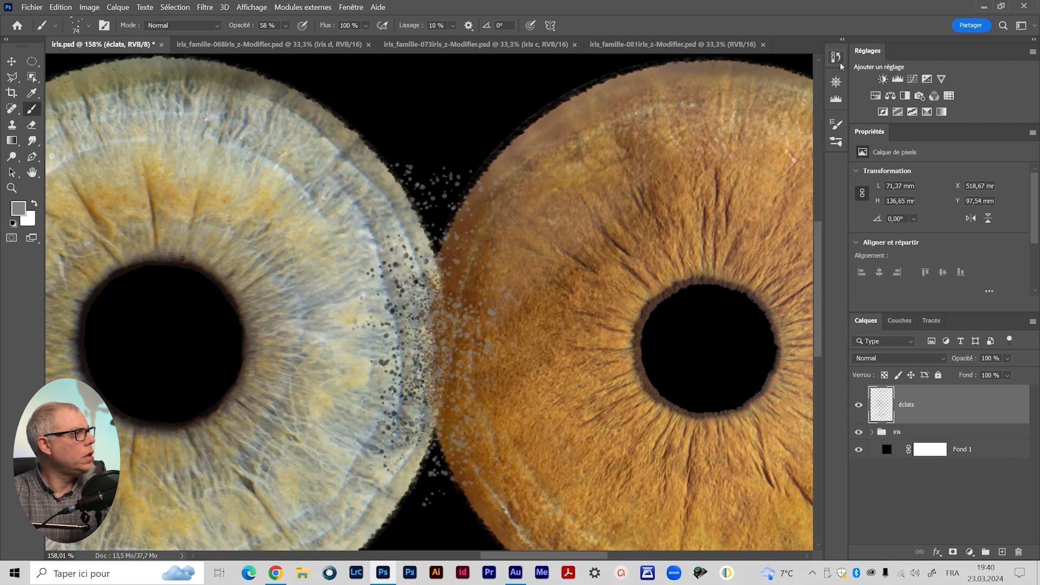
# Set the brush's size variation control to pen pressure in the shape dynamics and review the scattering settings.
pyautogui.click(835, 126)
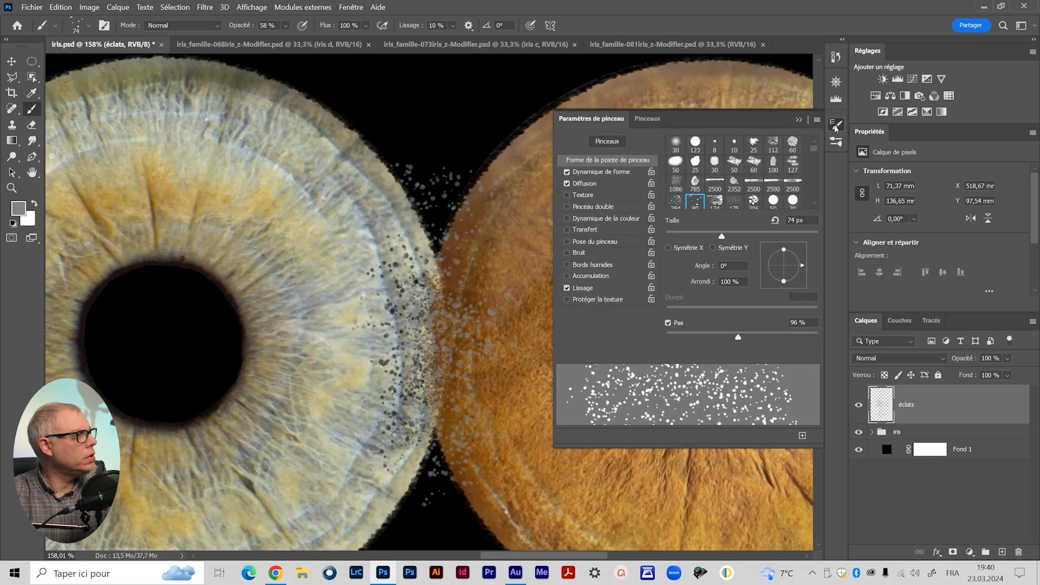
pyautogui.click(601, 172)
pyautogui.click(744, 165)
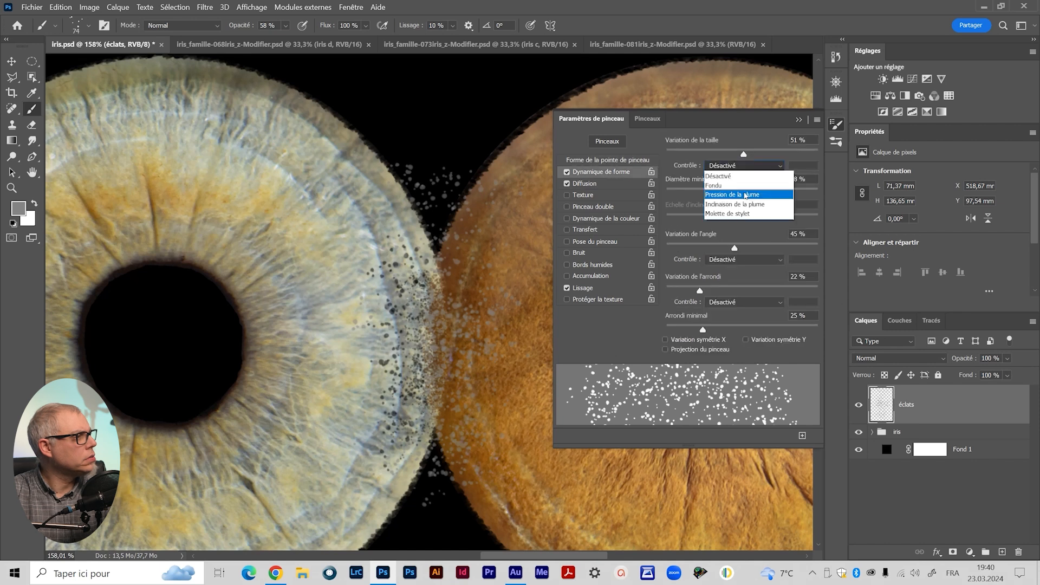
pyautogui.click(736, 186)
pyautogui.click(585, 183)
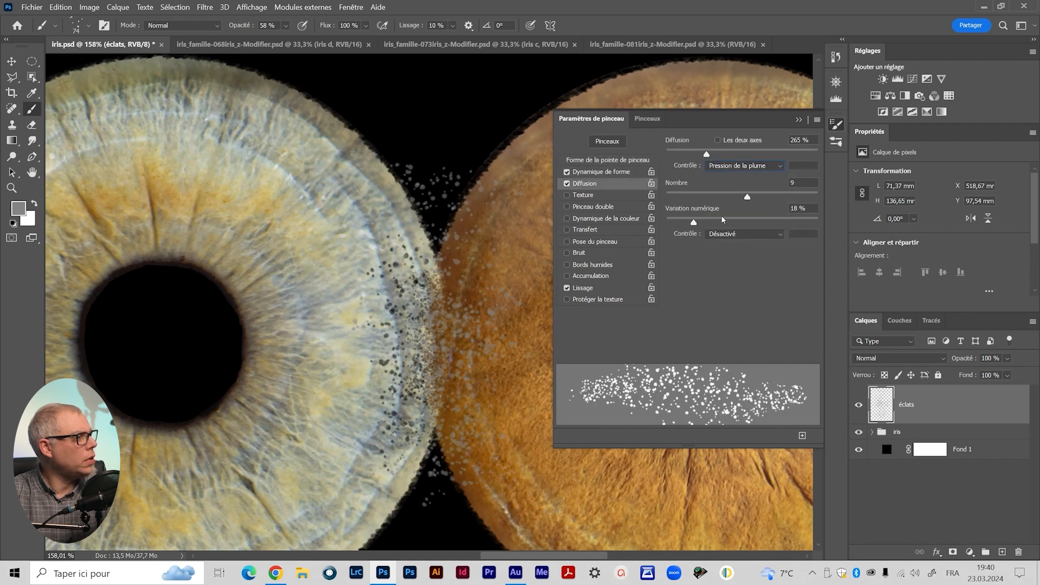
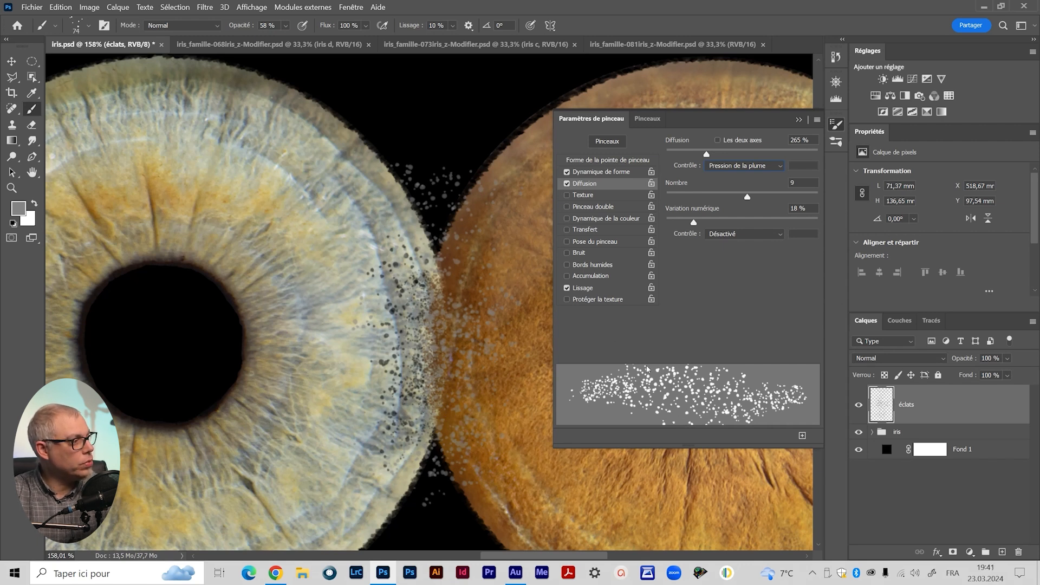
pyautogui.click(619, 172)
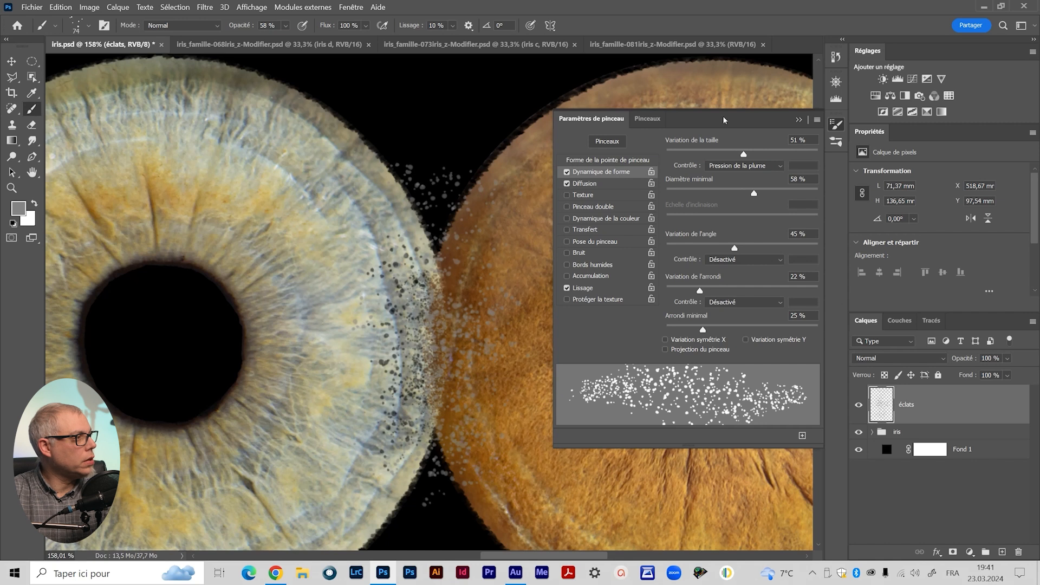
pyautogui.click(798, 120)
# Scatter grey specks into the black gap above the junction of iris c and the right iris with the 74 px brush.
pyautogui.scroll(3, 444, 241)
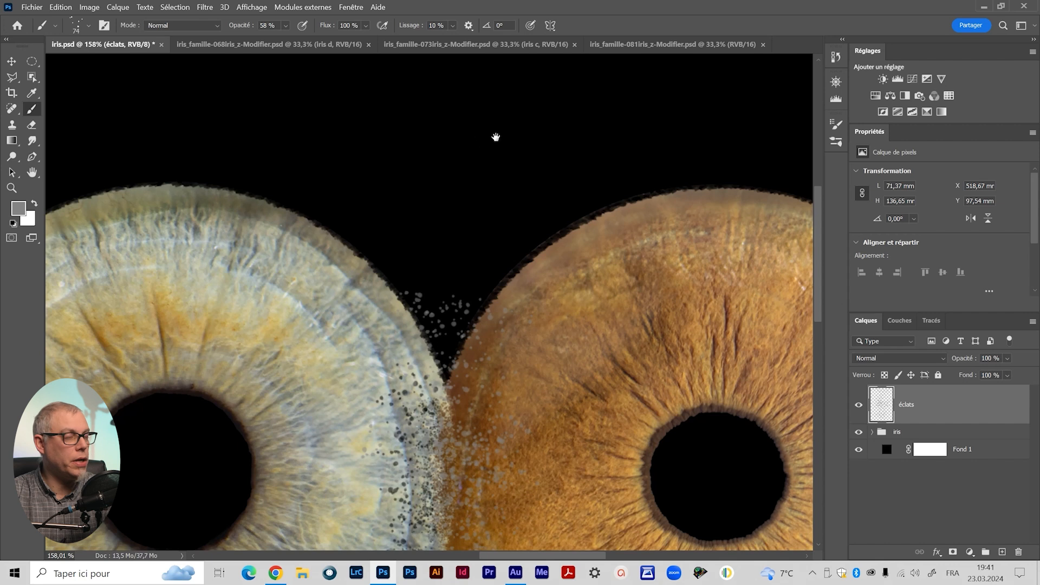
pyautogui.moveTo(550, 163); pyautogui.dragTo(552, 122)
pyautogui.moveTo(523, 287)
pyautogui.mouseDown()
pyautogui.moveTo(362, 244)
pyautogui.moveTo(666, 276)
pyautogui.moveTo(560, 330)
pyautogui.mouseUp()
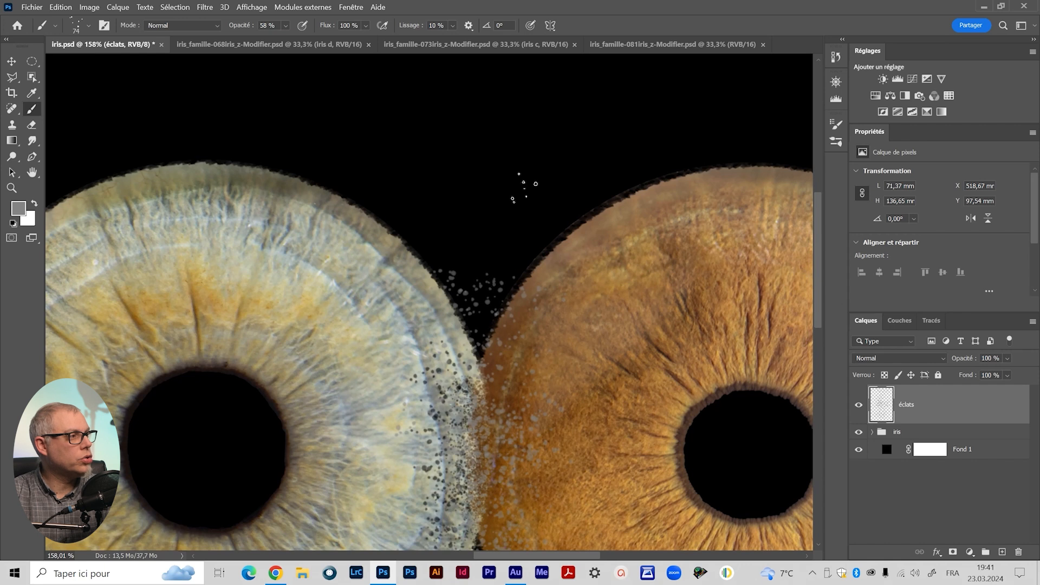
pyautogui.moveTo(489, 316)
pyautogui.mouseDown()
pyautogui.moveTo(476, 298)
pyautogui.moveTo(481, 325)
pyautogui.mouseUp()
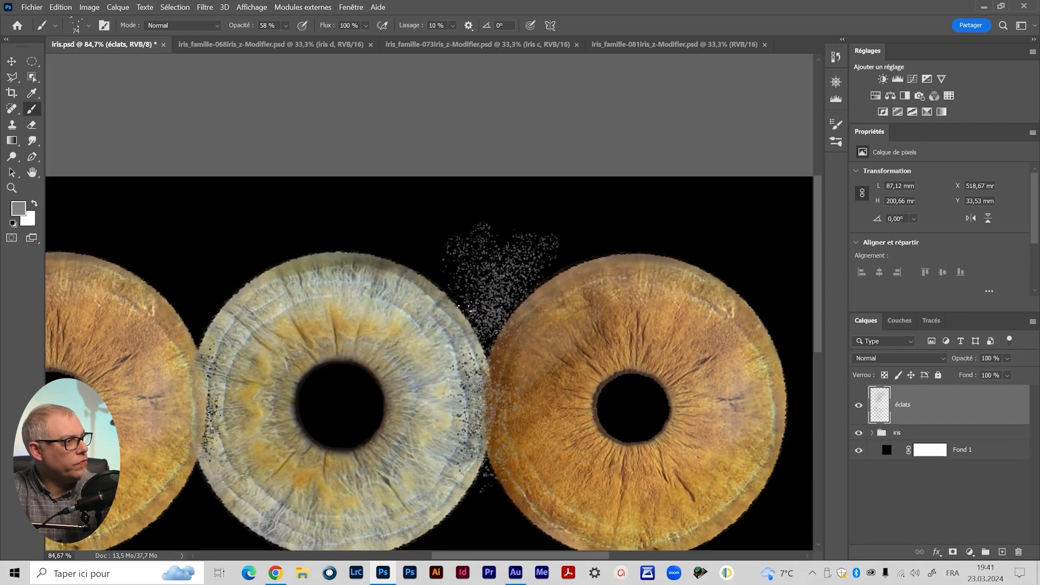
# Extend the specks above the junction into a fan of upward rays about 144 mm wide, using a 52 px brush at 58 % opacity.
pyautogui.moveTo(467, 309); pyautogui.dragTo(470, 281)
pyautogui.moveTo(499, 316); pyautogui.dragTo(599, 217)
pyautogui.moveTo(495, 286); pyautogui.dragTo(517, 223)
pyautogui.moveTo(490, 270)
pyautogui.mouseDown()
pyautogui.moveTo(482, 308)
pyautogui.moveTo(425, 201)
pyautogui.mouseUp()
pyautogui.moveTo(466, 244); pyautogui.dragTo(456, 209)
pyautogui.moveTo(458, 271); pyautogui.dragTo(419, 216)
pyautogui.moveTo(476, 246)
pyautogui.mouseDown()
pyautogui.moveTo(474, 230)
pyautogui.moveTo(496, 215)
pyautogui.mouseUp()
pyautogui.moveTo(497, 267)
pyautogui.mouseDown()
pyautogui.moveTo(521, 205)
pyautogui.moveTo(549, 223)
pyautogui.moveTo(554, 241)
pyautogui.mouseUp()
pyautogui.moveTo(483, 319)
pyautogui.mouseDown()
pyautogui.moveTo(492, 299)
pyautogui.moveTo(423, 233)
pyautogui.mouseUp()
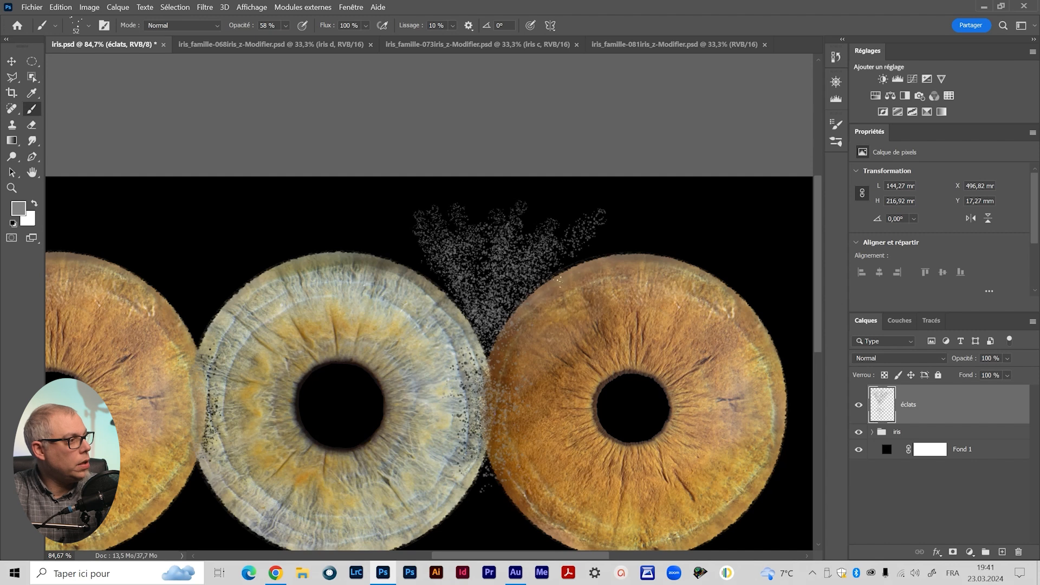
# Paint a matching downward fan of grey specks below the junction of iris c and the right iris with the 52 px brush.
pyautogui.moveTo(532, 419)
pyautogui.mouseDown()
pyautogui.moveTo(529, 304)
pyautogui.moveTo(541, 293)
pyautogui.mouseUp()
pyautogui.moveTo(494, 346); pyautogui.dragTo(469, 405)
pyautogui.moveTo(482, 368); pyautogui.dragTo(440, 446)
pyautogui.moveTo(493, 341)
pyautogui.mouseDown()
pyautogui.moveTo(484, 436)
pyautogui.moveTo(528, 434)
pyautogui.moveTo(555, 463)
pyautogui.moveTo(558, 445)
pyautogui.moveTo(568, 456)
pyautogui.mouseUp()
pyautogui.moveTo(498, 362)
pyautogui.mouseDown()
pyautogui.moveTo(504, 456)
pyautogui.moveTo(500, 421)
pyautogui.moveTo(438, 441)
pyautogui.moveTo(454, 453)
pyautogui.mouseUp()
pyautogui.moveTo(477, 384)
pyautogui.mouseDown()
pyautogui.moveTo(456, 465)
pyautogui.moveTo(486, 450)
pyautogui.moveTo(496, 458)
pyautogui.mouseUp()
pyautogui.moveTo(525, 392); pyautogui.dragTo(534, 479)
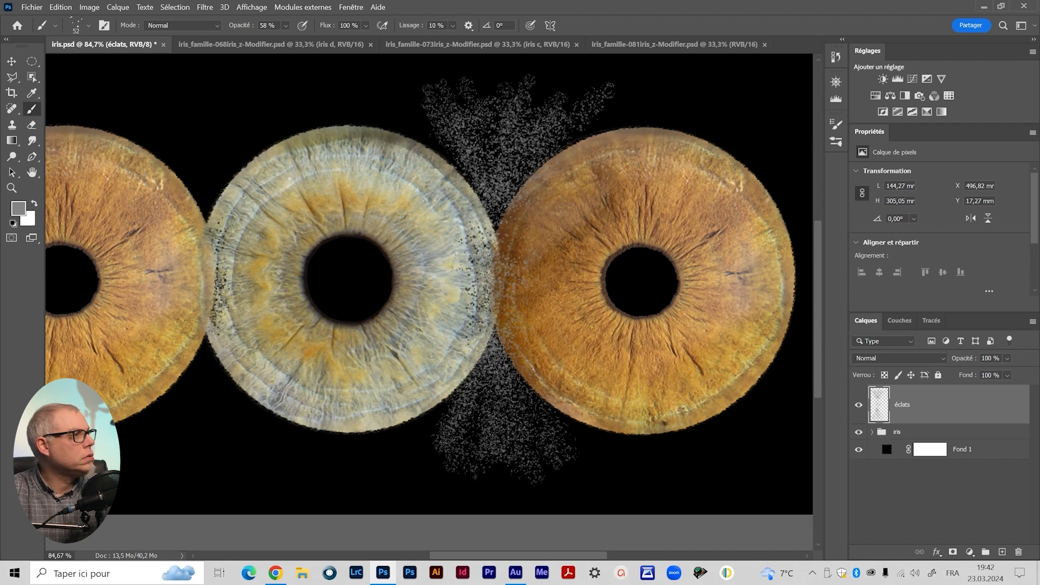
pyautogui.moveTo(578, 180)
pyautogui.mouseDown()
pyautogui.moveTo(512, 253)
pyautogui.moveTo(447, 233)
pyautogui.mouseUp()
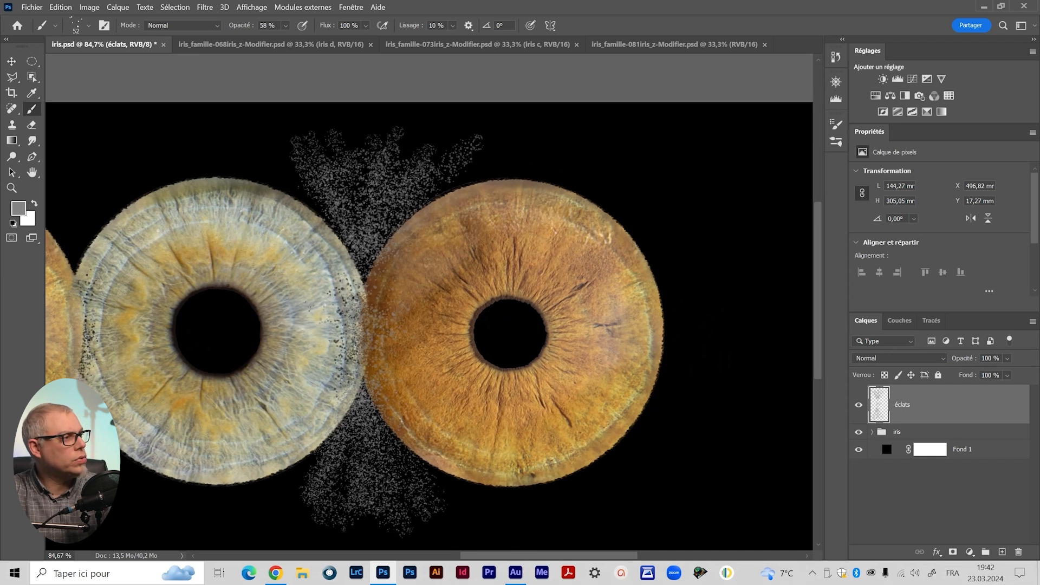
# Extend the speck fans at the junction of iris c and the right iris outward over the right iris, about 192 mm wide in all.
pyautogui.moveTo(448, 302); pyautogui.dragTo(595, 339)
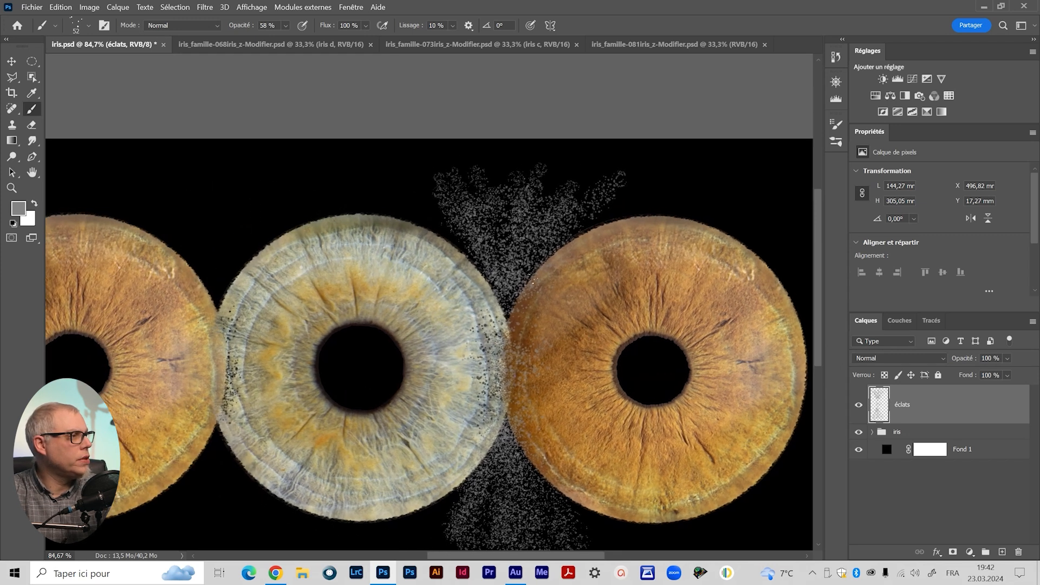
pyautogui.moveTo(645, 191)
pyautogui.mouseDown()
pyautogui.moveTo(583, 221)
pyautogui.moveTo(680, 187)
pyautogui.mouseUp()
pyautogui.keyDown('alt'); pyautogui.rightClick(539, 255); pyautogui.keyUp('alt')
pyautogui.moveTo(540, 256)
pyautogui.mouseDown()
pyautogui.moveTo(587, 198)
pyautogui.moveTo(536, 246)
pyautogui.mouseUp()
pyautogui.moveTo(385, 310); pyautogui.dragTo(473, 248)
# Switch to the IRI GRAIN 3 brush preset from the pinceaux_iris set, at 48 px and 50 % opacity.
pyautogui.keyDown('alt'); pyautogui.rightClick(588, 314); pyautogui.keyUp('alt')
pyautogui.click(835, 141)
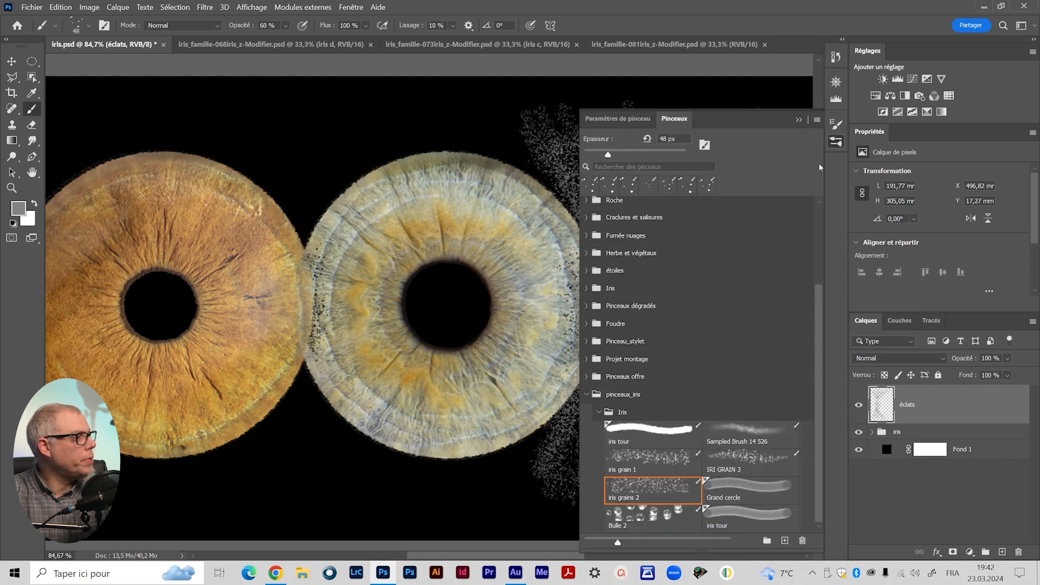
pyautogui.click(725, 457)
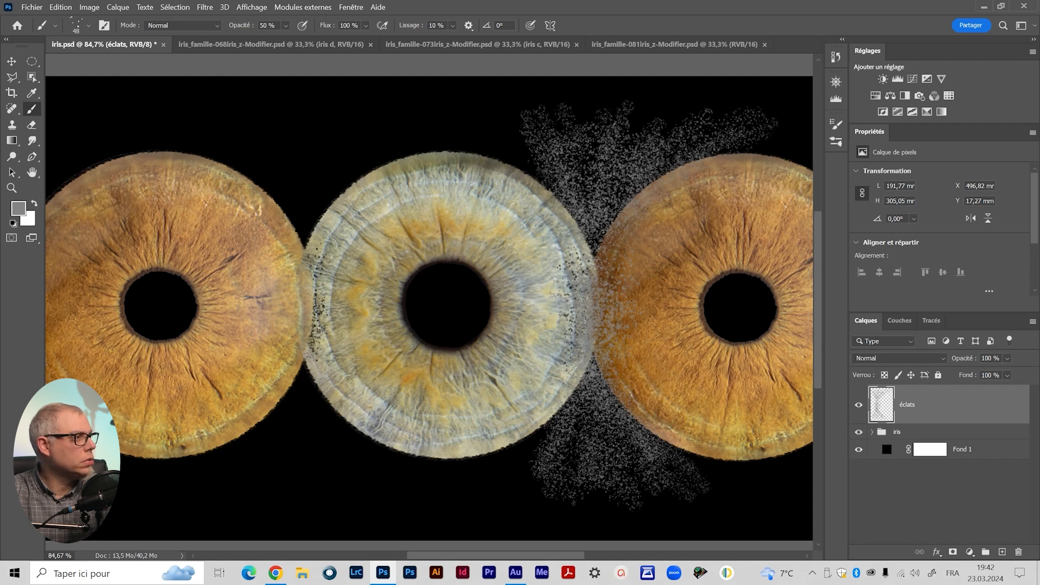
# Add a new layer above the éclats layer and name it éclats g.
pyautogui.press('z')
pyautogui.click(608, 316)
pyautogui.moveTo(609, 317); pyautogui.dragTo(593, 325)
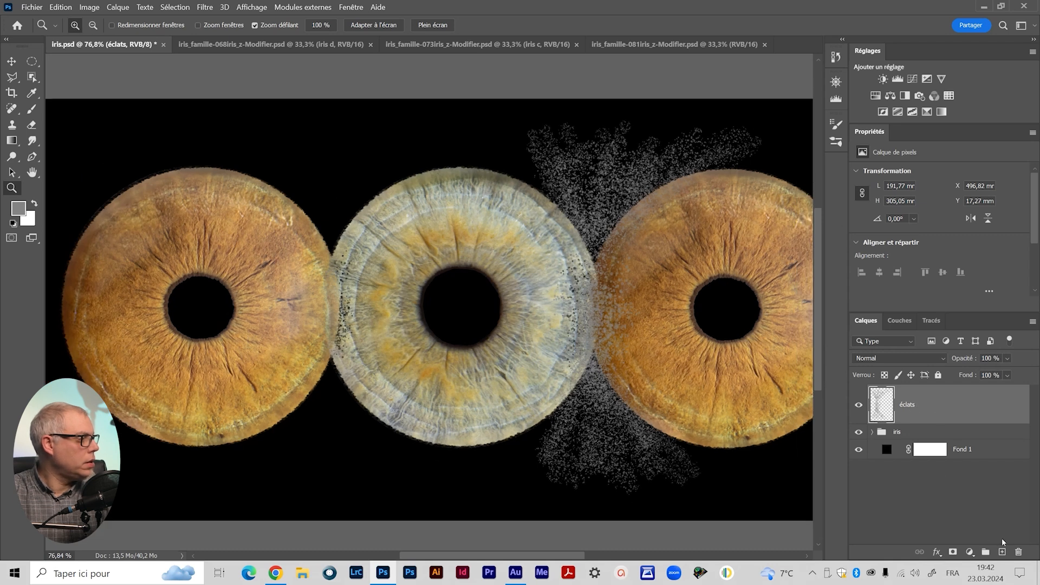
pyautogui.click(1002, 551)
pyautogui.doubleClick(919, 404)
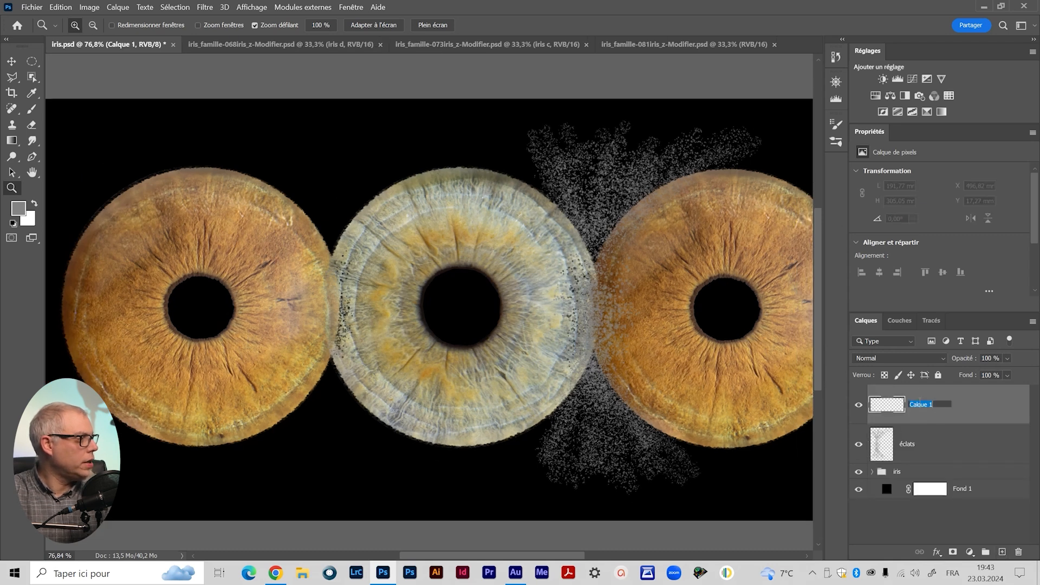
pyautogui.write('éclats 2')
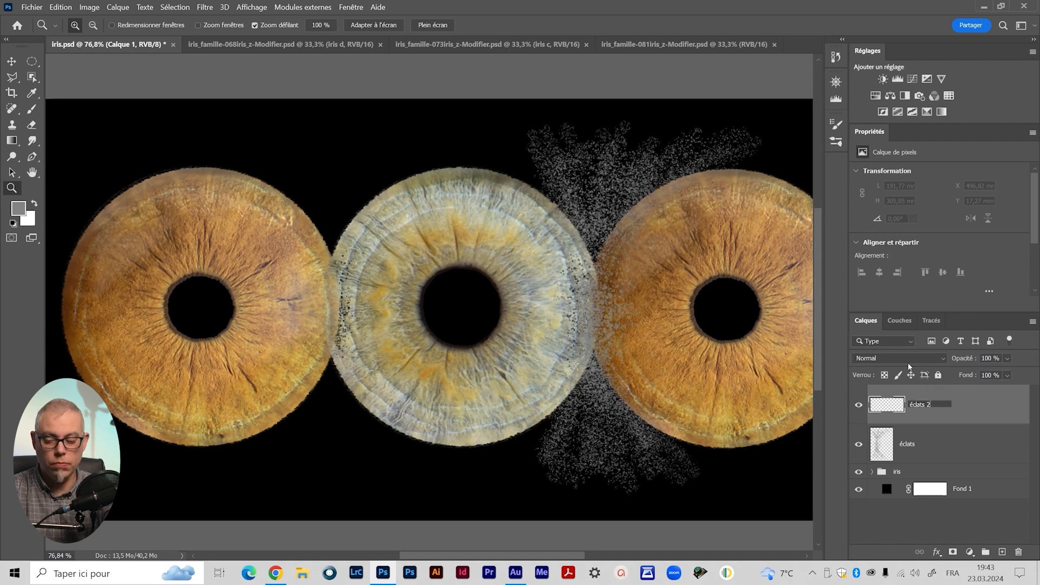
pyautogui.press('BackSpace')
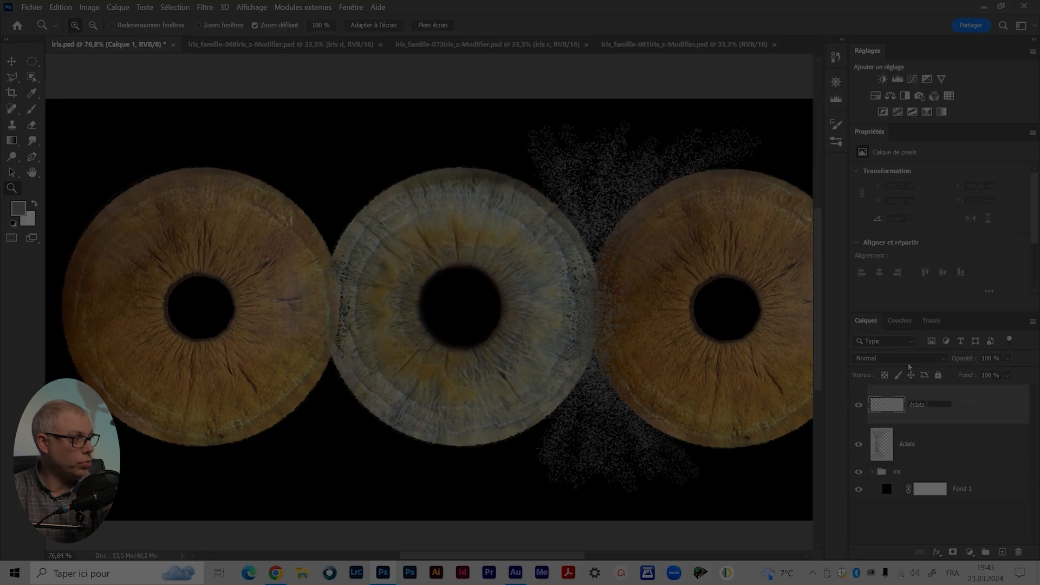
pyautogui.write('g')
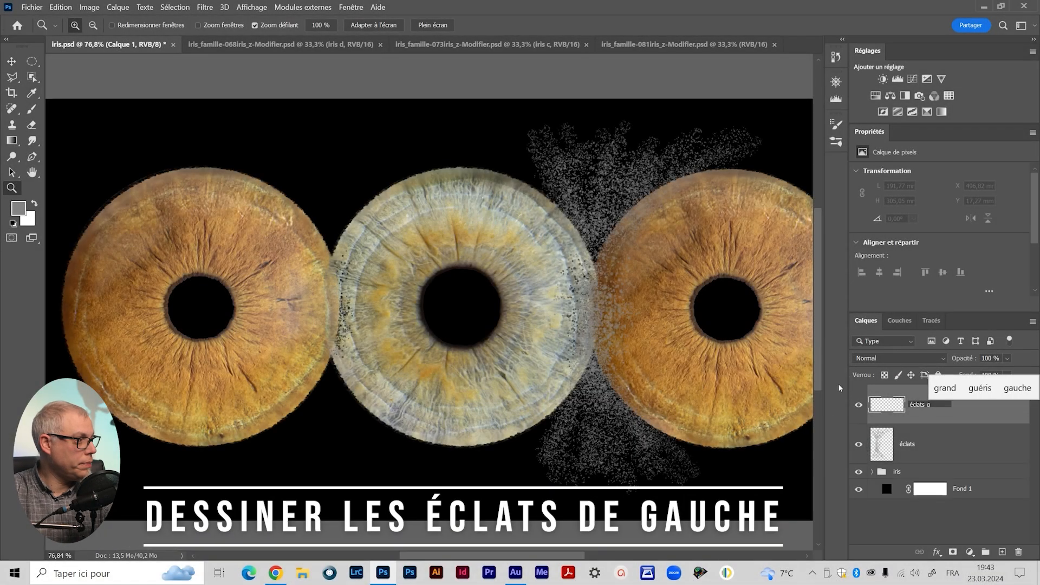
# Rename the éclats layer as éclats d and make éclats g the active layer.
pyautogui.doubleClick(908, 448)
pyautogui.write('d')
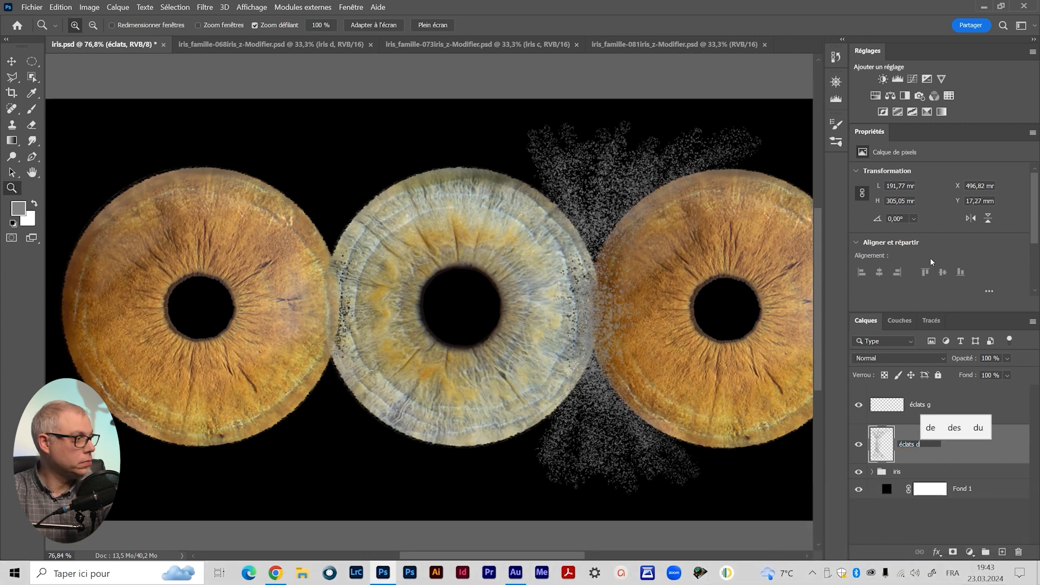
pyautogui.click(921, 417)
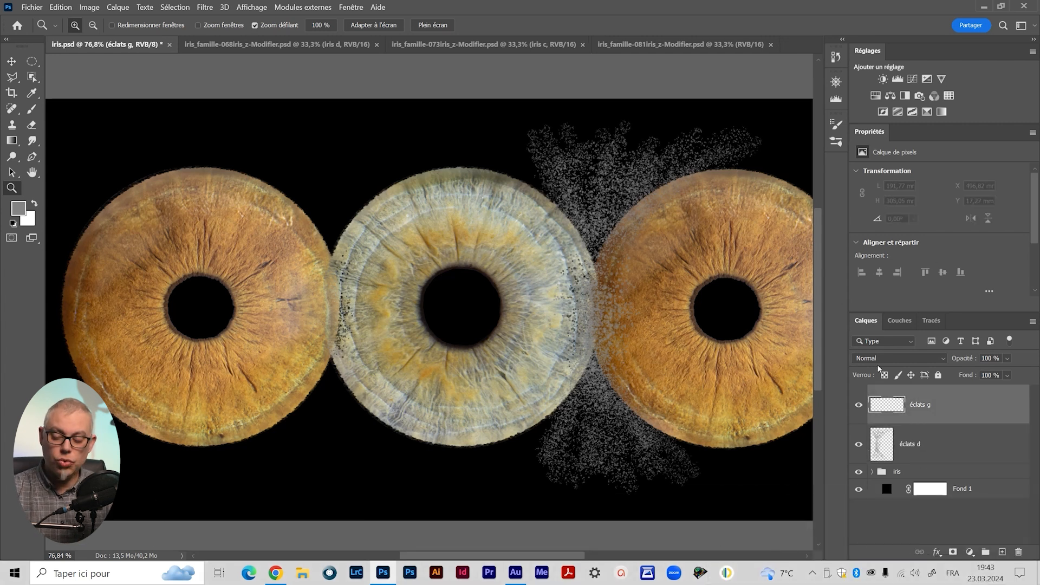
# Scatter grey specks into the gaps above and below the junction of the left iris and iris c with an 89 px brush at 50 % opacity.
pyautogui.press('b')
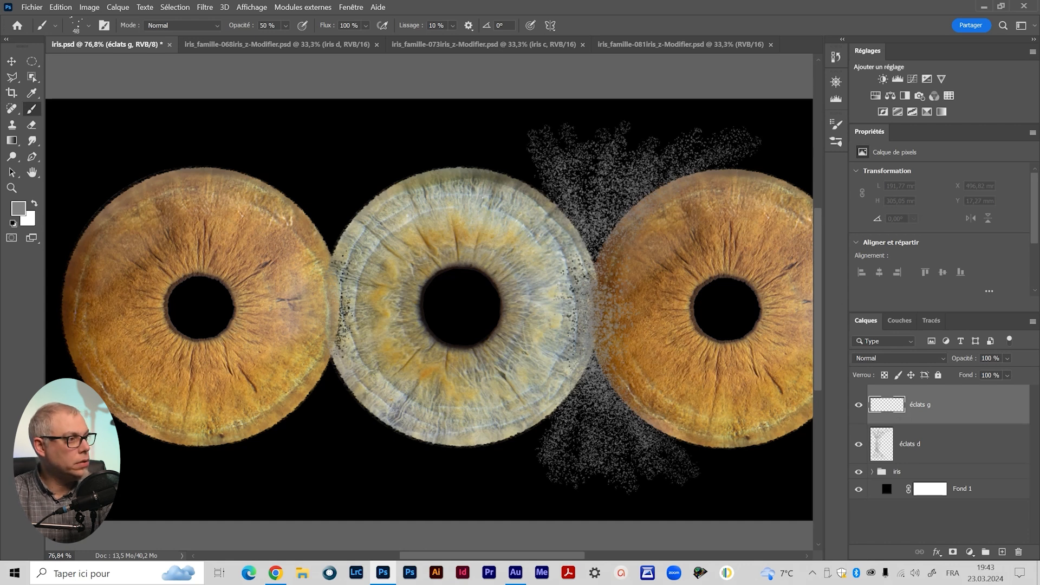
pyautogui.scroll(5, 327, 293)
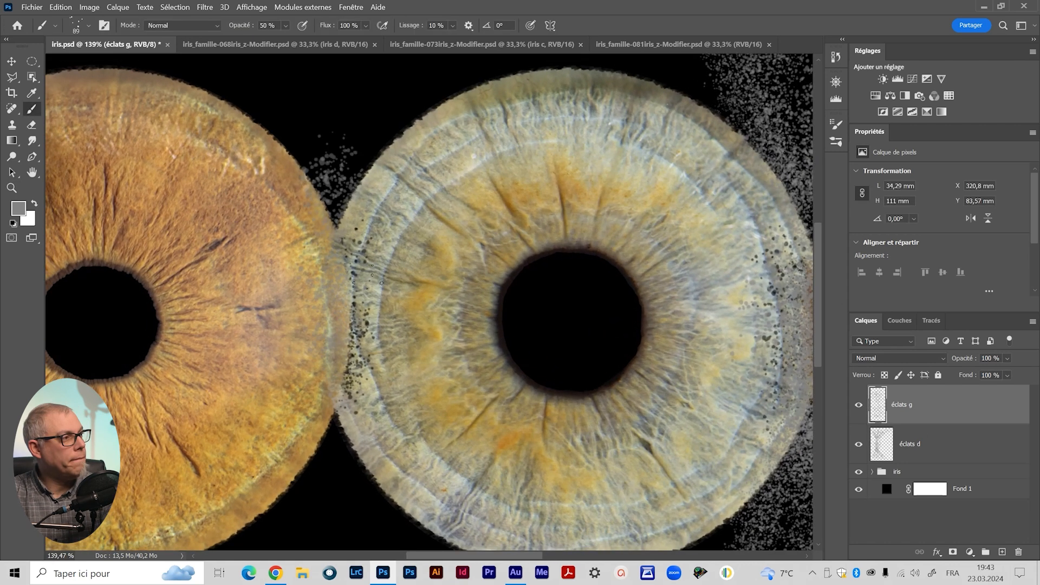
pyautogui.moveTo(336, 422); pyautogui.dragTo(331, 469)
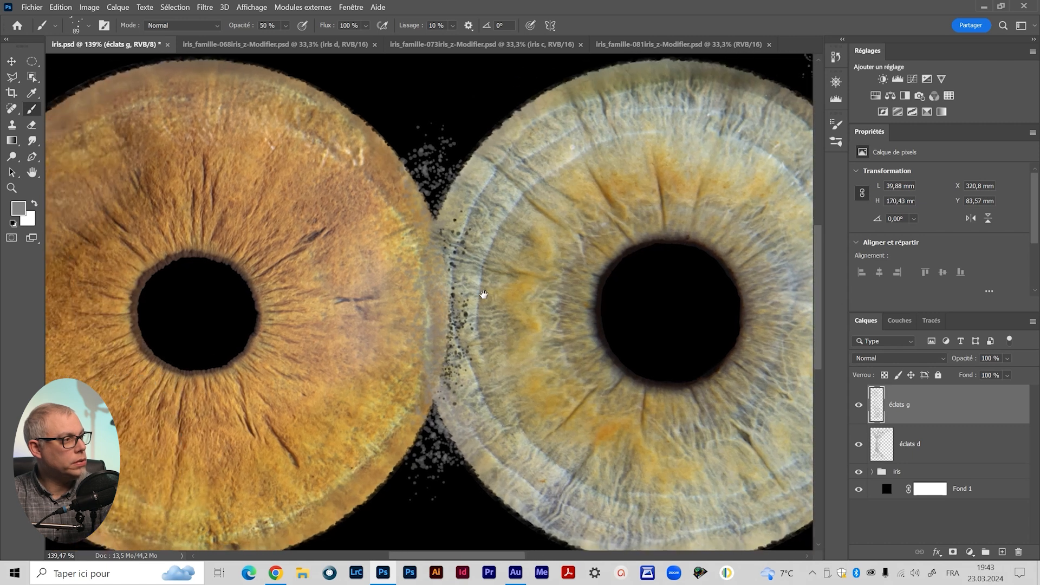
pyautogui.hscroll(-3, 448, 246)
pyautogui.moveTo(445, 182); pyautogui.dragTo(448, 152)
# Widen the specks above and below the left junction into bursts about 85 mm wide and 243 mm tall overall.
pyautogui.scroll(5, 538, 190)
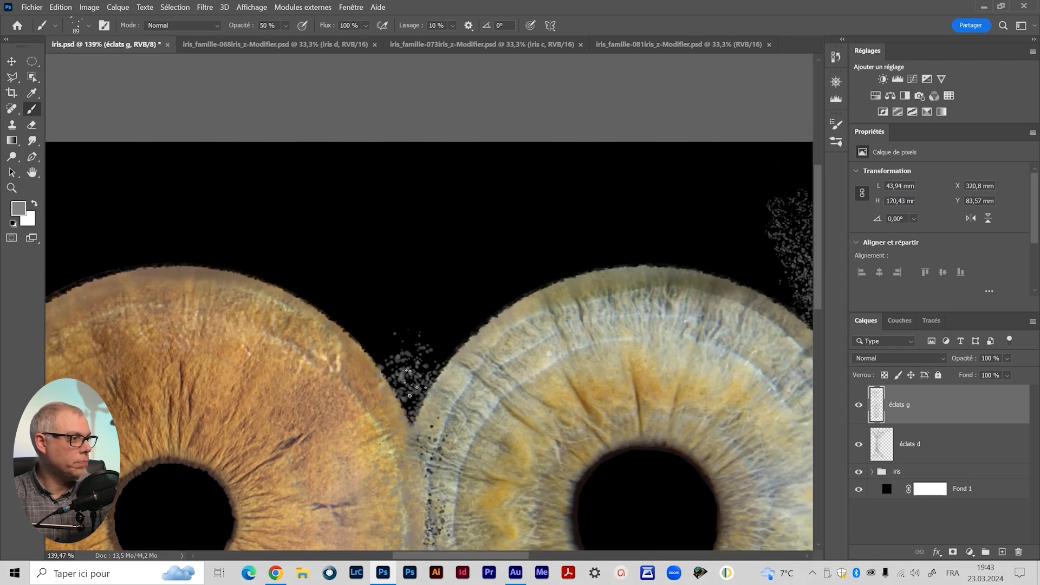
pyautogui.moveTo(393, 336)
pyautogui.mouseDown()
pyautogui.moveTo(419, 370)
pyautogui.moveTo(436, 330)
pyautogui.moveTo(416, 377)
pyautogui.moveTo(439, 293)
pyautogui.moveTo(396, 260)
pyautogui.moveTo(392, 378)
pyautogui.moveTo(356, 297)
pyautogui.moveTo(372, 322)
pyautogui.moveTo(365, 362)
pyautogui.moveTo(355, 332)
pyautogui.mouseUp()
pyautogui.moveTo(445, 433); pyautogui.dragTo(490, 162)
pyautogui.moveTo(475, 339)
pyautogui.mouseDown()
pyautogui.moveTo(374, 441)
pyautogui.moveTo(531, 391)
pyautogui.mouseUp()
pyautogui.scroll(5, 528, 392)
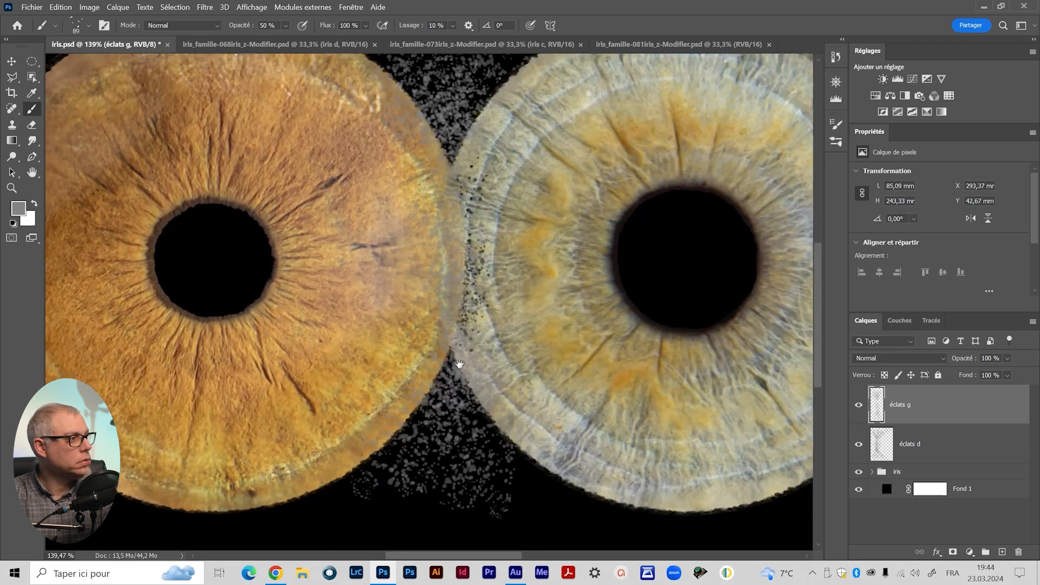
# Dab more grey specks over iris c's edge at its junction with the right iris, and switch to the éclats d layer.
pyautogui.hscroll(8, 585, 270)
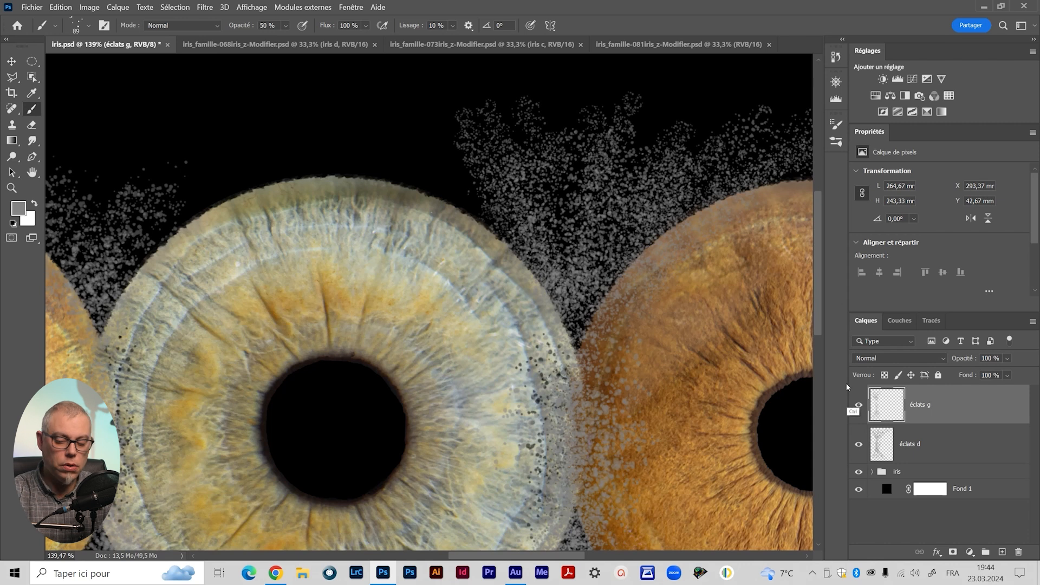
pyautogui.click(880, 458)
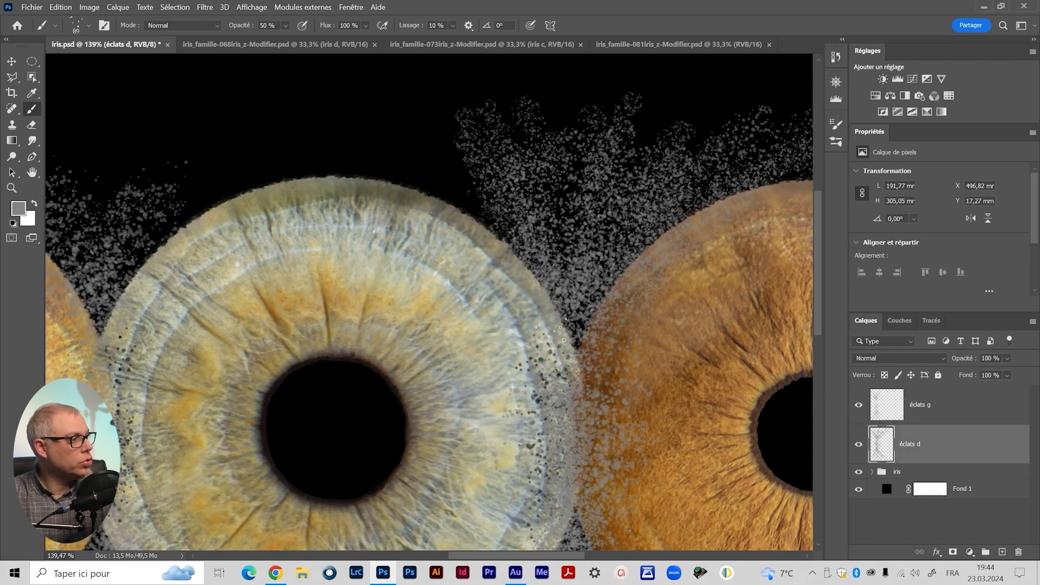
pyautogui.moveTo(646, 467); pyautogui.dragTo(653, 240)
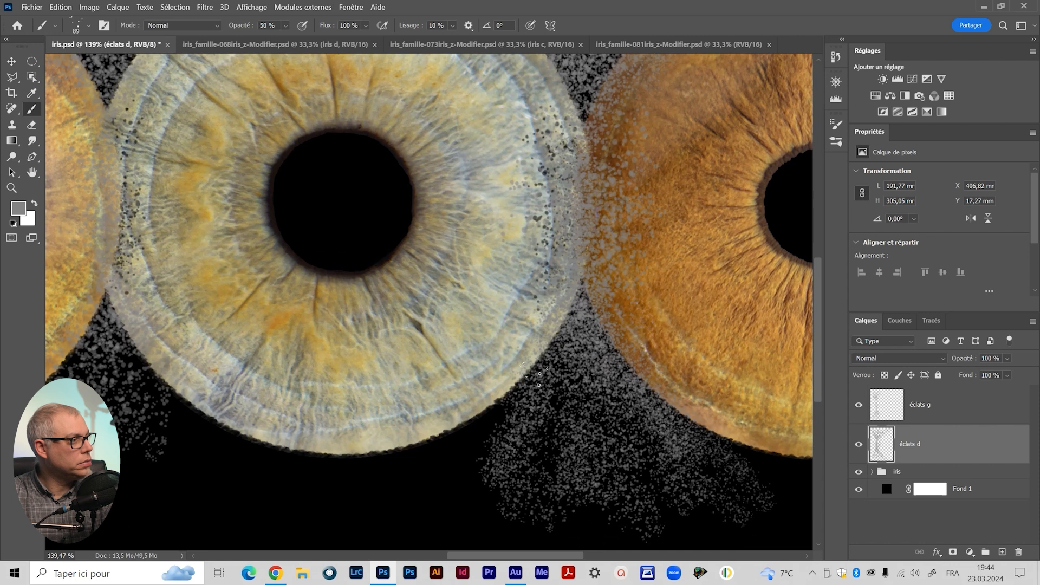
# Return to the éclats g layer and paint specks along the junction of the left iris and iris c with a 56 px brush at 51 % opacity.
pyautogui.click(874, 388)
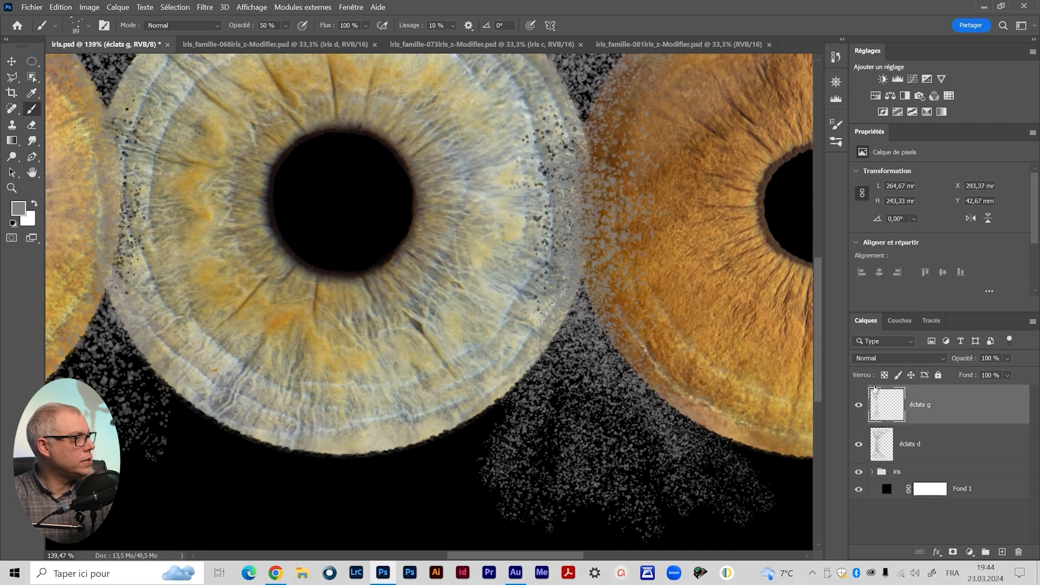
pyautogui.moveTo(406, 232); pyautogui.dragTo(631, 353)
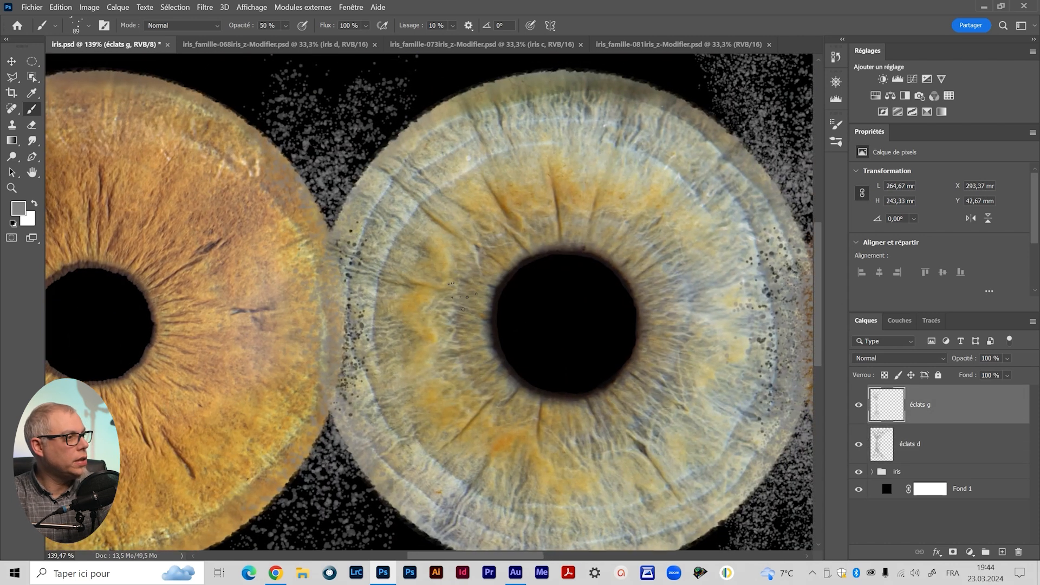
pyautogui.moveTo(344, 309); pyautogui.dragTo(332, 309)
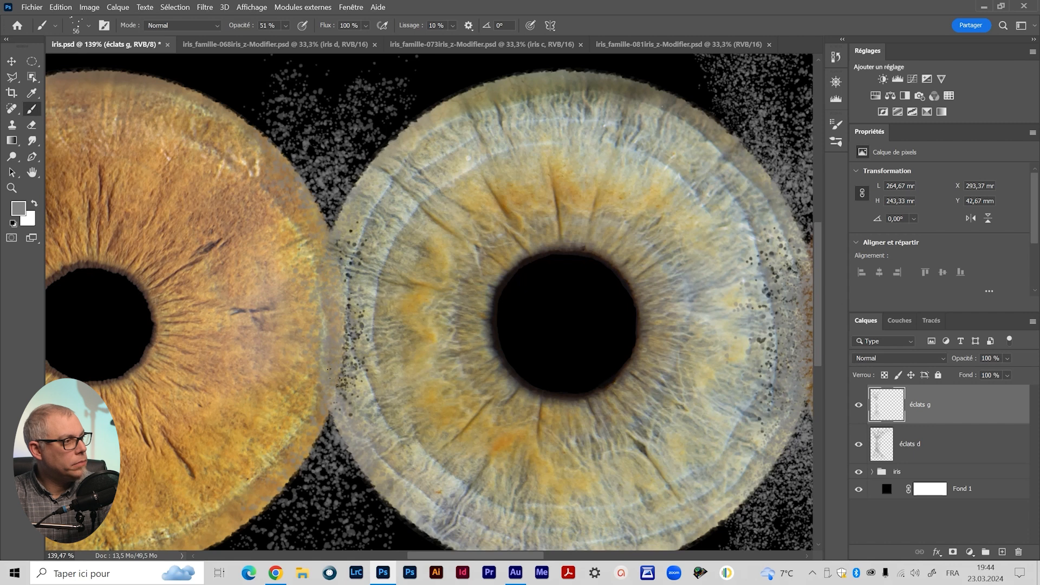
pyautogui.moveTo(347, 215); pyautogui.dragTo(394, 358)
pyautogui.moveTo(420, 436); pyautogui.dragTo(459, 327)
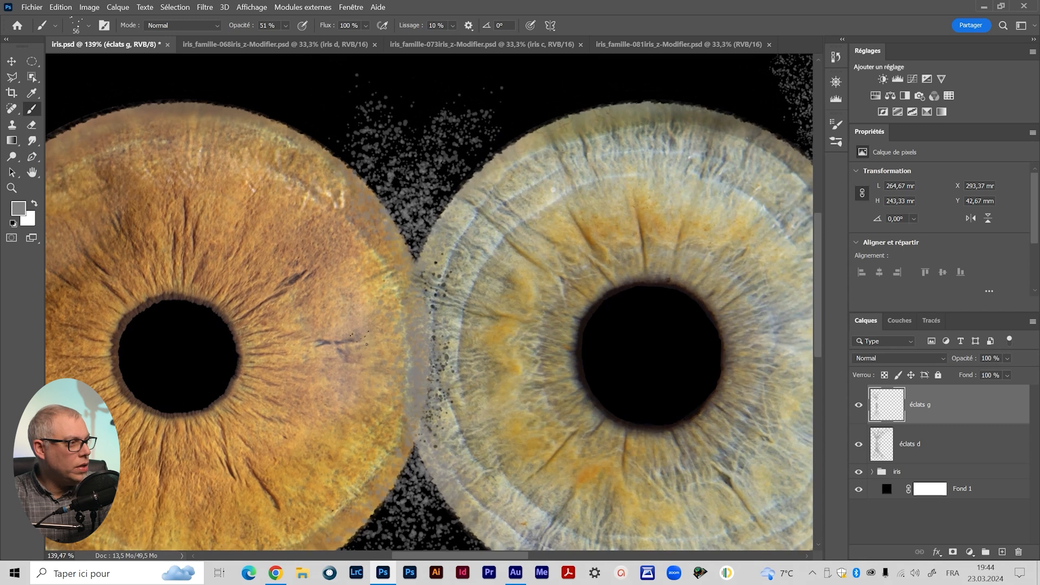
# Paint long upward rays of grey specks from the left junction toward iris c's upper edge with the 56 px brush.
pyautogui.moveTo(479, 196); pyautogui.dragTo(460, 338)
pyautogui.moveTo(456, 299); pyautogui.dragTo(542, 209)
pyautogui.moveTo(424, 328); pyautogui.dragTo(546, 208)
pyautogui.moveTo(416, 297); pyautogui.dragTo(546, 175)
pyautogui.moveTo(459, 295); pyautogui.dragTo(529, 251)
pyautogui.moveTo(529, 250); pyautogui.dragTo(567, 204)
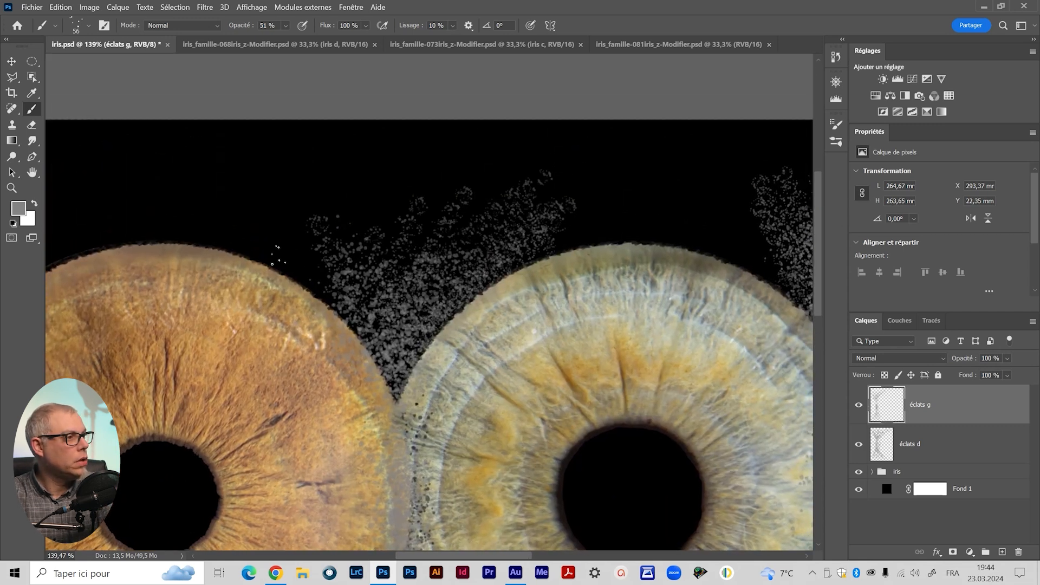
# Complete the upper fan of the left junction with speck rays above it and over the left iris's upper edge.
pyautogui.moveTo(278, 255); pyautogui.dragTo(339, 295)
pyautogui.moveTo(297, 233); pyautogui.dragTo(330, 277)
pyautogui.moveTo(350, 197); pyautogui.dragTo(383, 307)
pyautogui.moveTo(445, 241); pyautogui.dragTo(419, 303)
pyautogui.moveTo(386, 185); pyautogui.dragTo(417, 270)
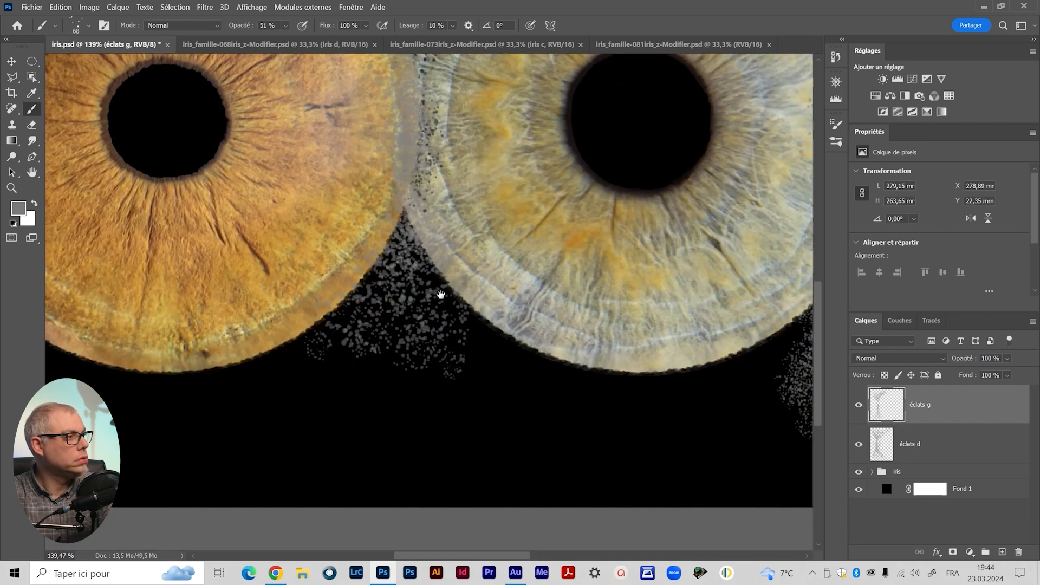
# Paint a downward fan of grey specks below the junction of the left iris and iris c, with a 41 px brush at 53 % opacity.
pyautogui.moveTo(441, 295)
pyautogui.mouseDown()
pyautogui.moveTo(358, 284)
pyautogui.moveTo(254, 438)
pyautogui.mouseUp()
pyautogui.moveTo(341, 336); pyautogui.dragTo(325, 409)
pyautogui.moveTo(485, 333); pyautogui.dragTo(556, 382)
pyautogui.moveTo(422, 275); pyautogui.dragTo(460, 432)
pyautogui.moveTo(387, 298); pyautogui.dragTo(389, 450)
pyautogui.moveTo(399, 260); pyautogui.dragTo(323, 434)
pyautogui.moveTo(425, 271); pyautogui.dragTo(442, 398)
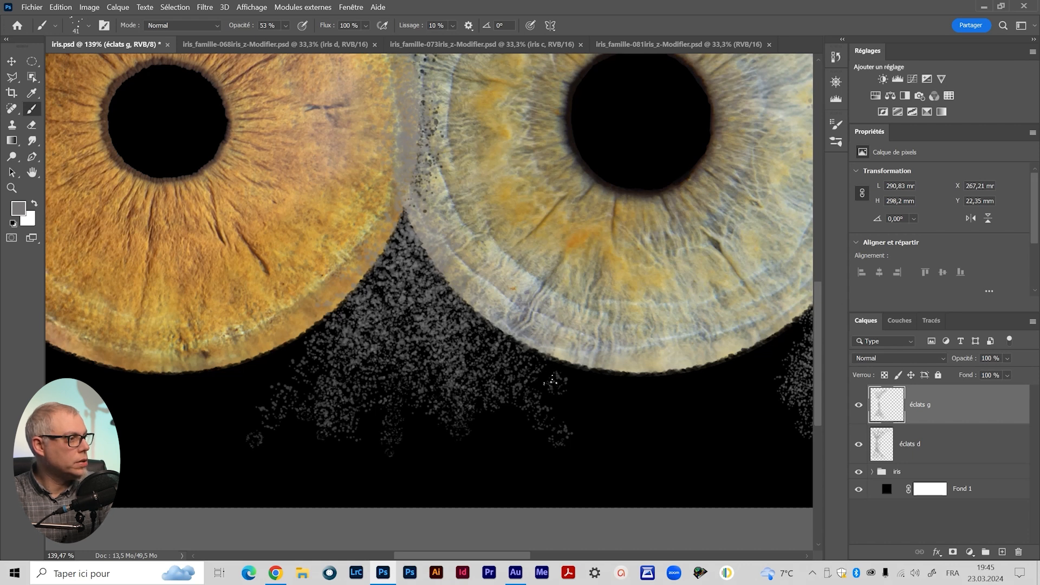
# Lengthen the upper fan of the left junction with finer speck rays slanting over the left iris, using the 41 px brush.
pyautogui.scroll(10, 466, 181)
pyautogui.moveTo(526, 412)
pyautogui.mouseDown()
pyautogui.moveTo(538, 376)
pyautogui.moveTo(483, 301)
pyautogui.mouseUp()
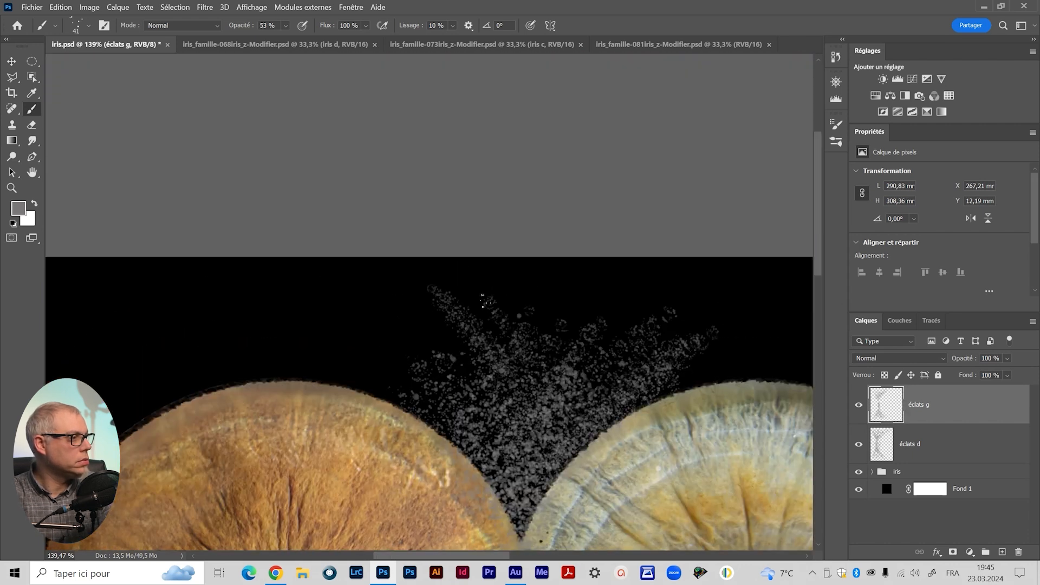
pyautogui.moveTo(455, 382); pyautogui.dragTo(410, 349)
# Expand the iris group and duplicate the iris c layer to a position between éclats g and éclats d.
pyautogui.press('z')
pyautogui.moveTo(457, 313); pyautogui.dragTo(303, 317)
pyautogui.moveTo(498, 320); pyautogui.dragTo(437, 249)
pyautogui.moveTo(479, 325); pyautogui.dragTo(563, 303)
pyautogui.moveTo(596, 278); pyautogui.dragTo(550, 239)
pyautogui.moveTo(443, 297); pyautogui.dragTo(399, 320)
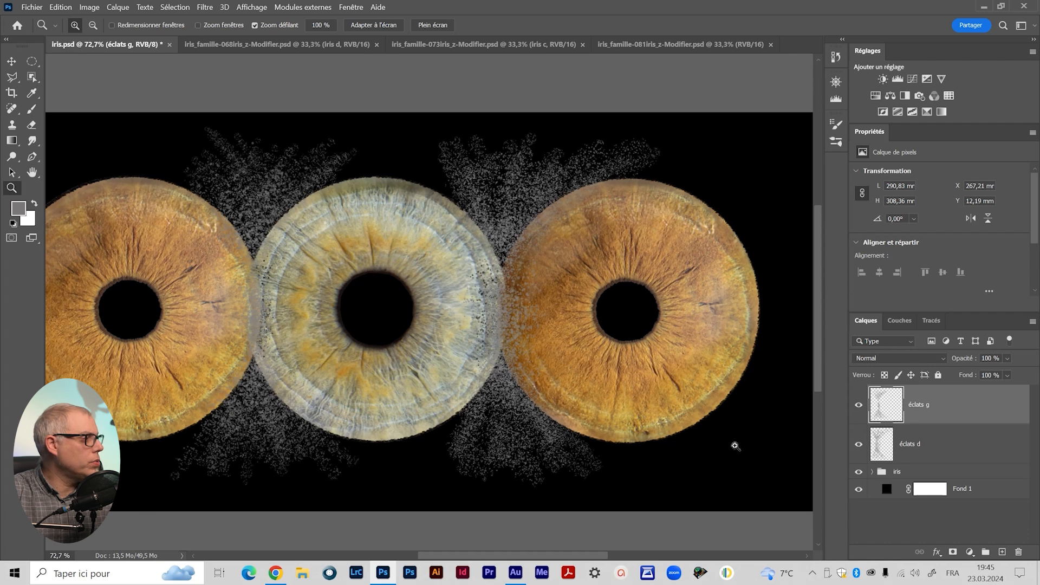
pyautogui.click(870, 474)
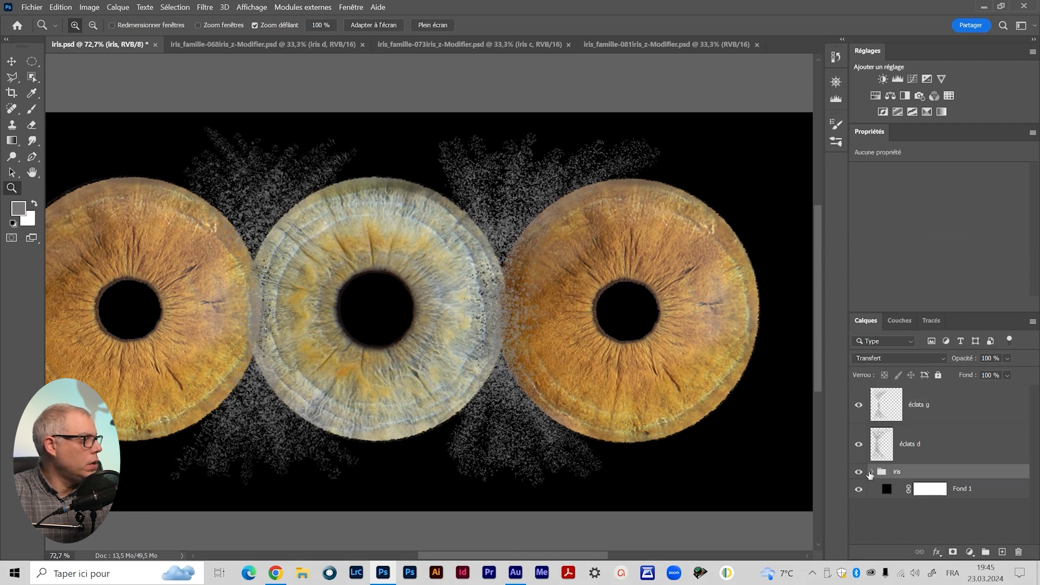
pyautogui.click(870, 472)
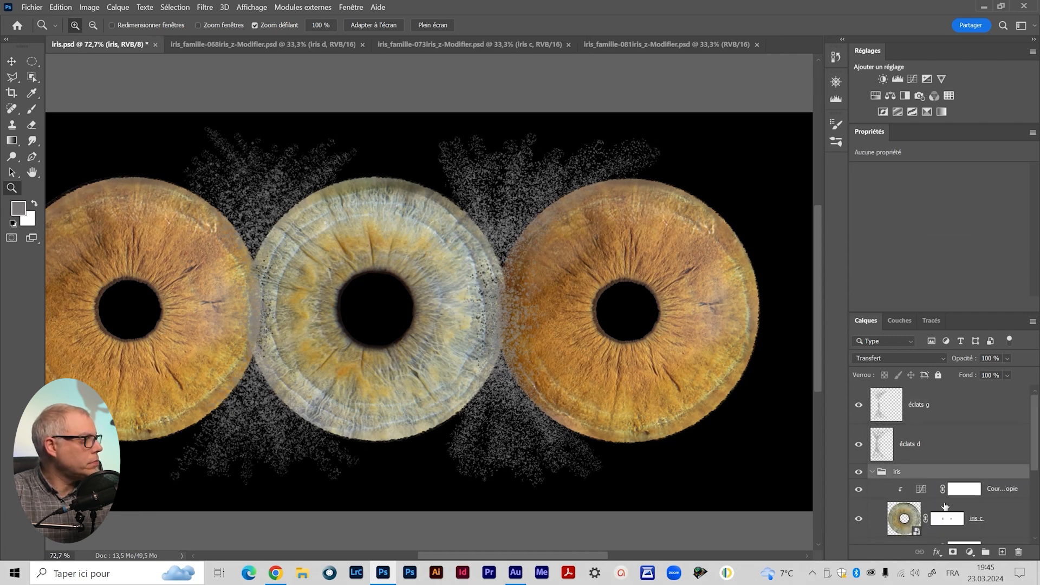
pyautogui.scroll(-6, 944, 507)
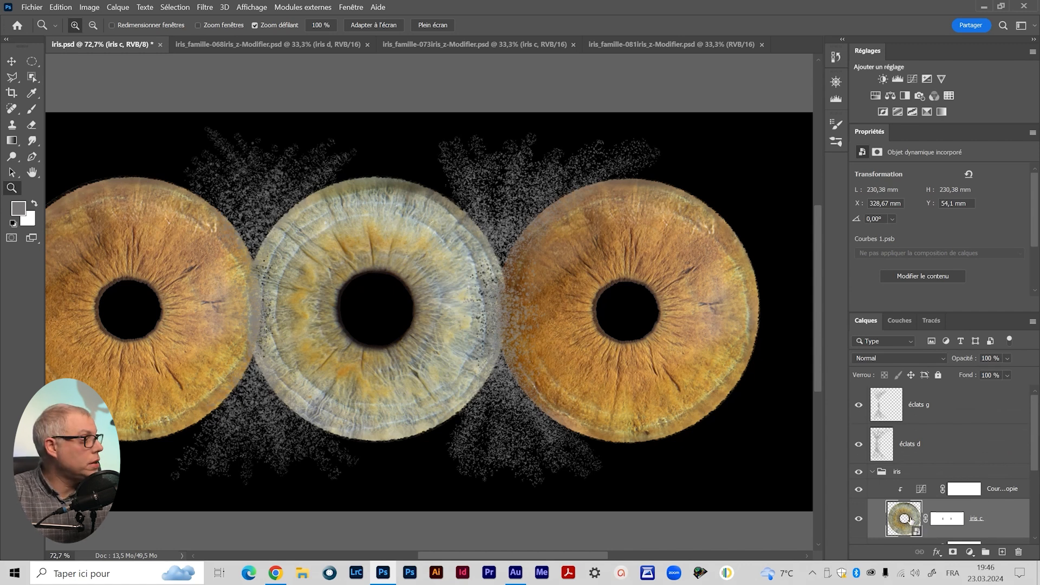
pyautogui.moveTo(910, 519); pyautogui.dragTo(909, 422)
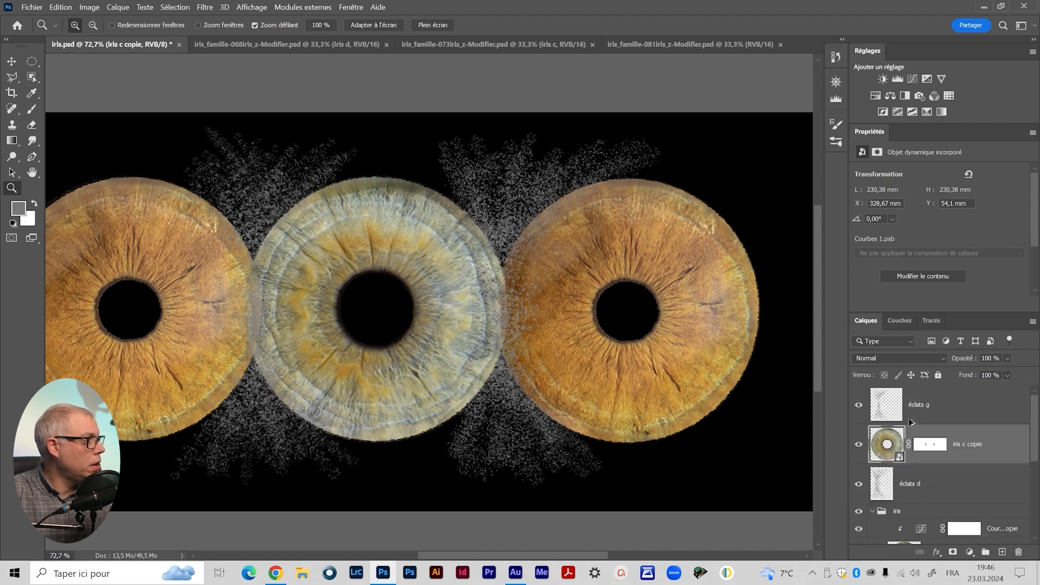
# Rasterize the duplicated iris c layer and delete its layer mask.
pyautogui.rightClick(1004, 449)
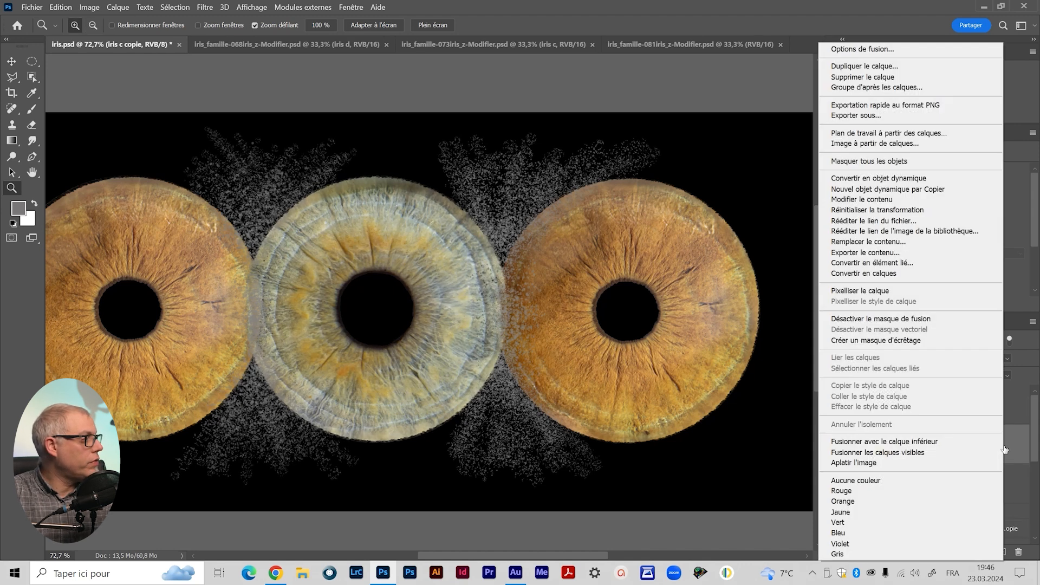
pyautogui.click(884, 291)
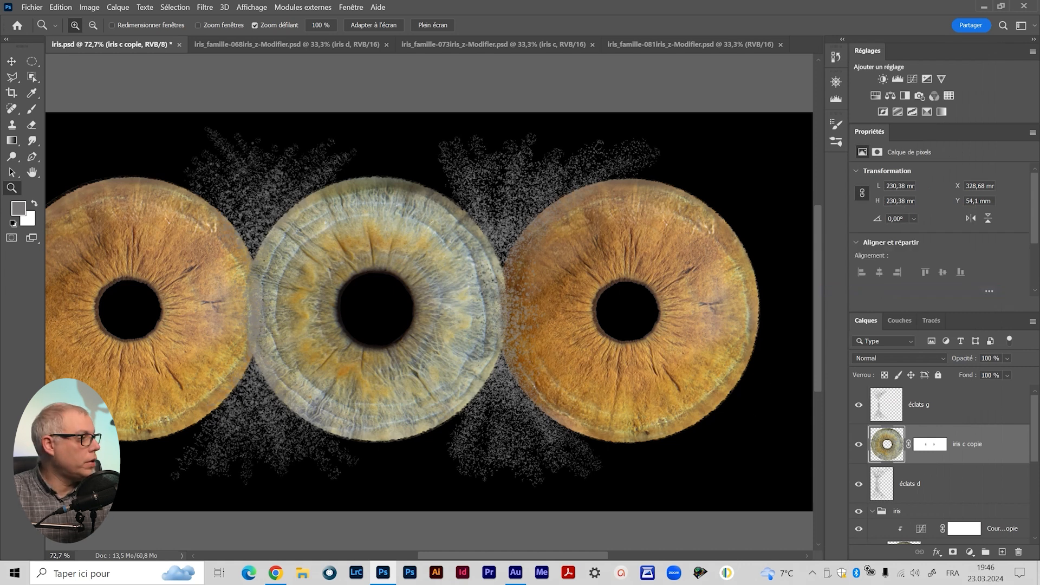
pyautogui.click(928, 449)
pyautogui.rightClick(932, 450)
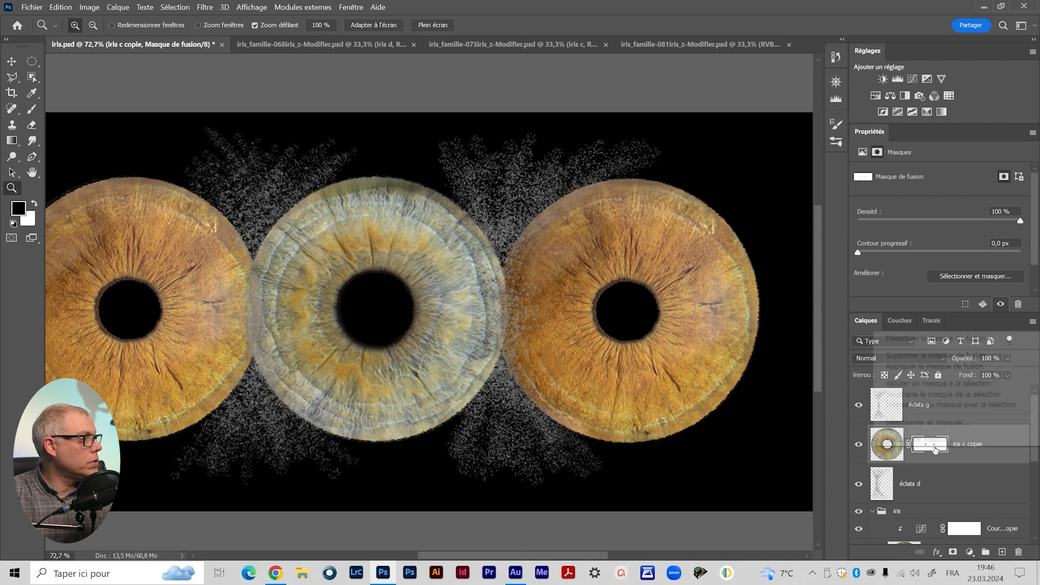
pyautogui.click(928, 358)
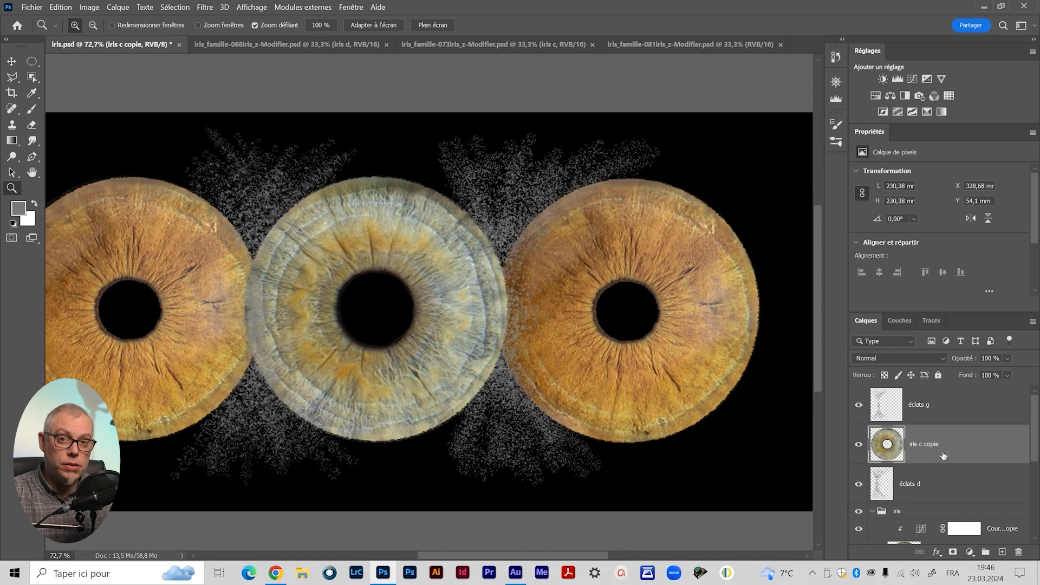
# Clip the iris c copy to the éclats d layer and shift it over the junction with the right iris.
pyautogui.press('alt')
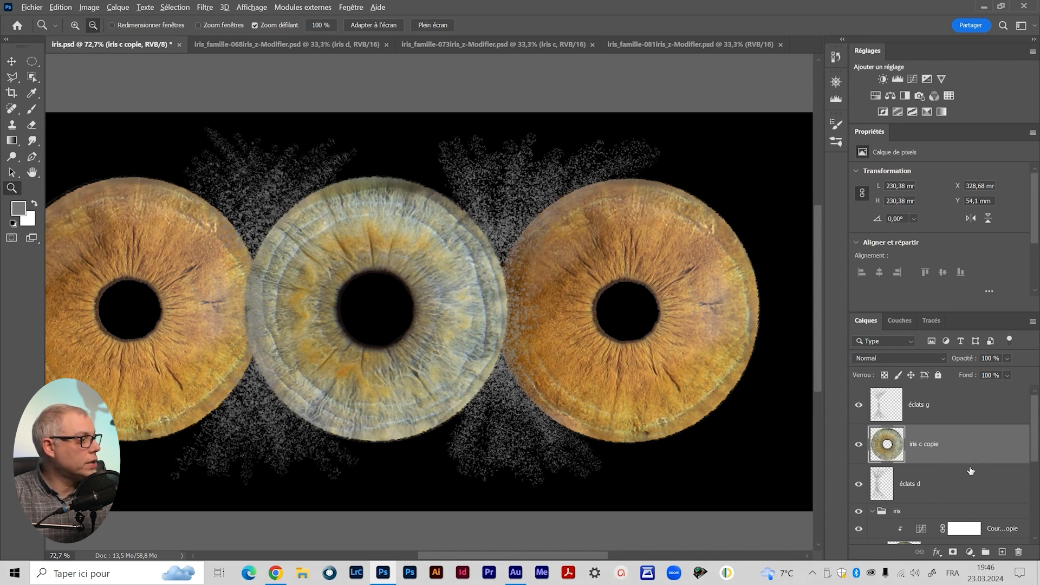
pyautogui.keyDown('alt'); pyautogui.click(969, 465); pyautogui.keyUp('alt')
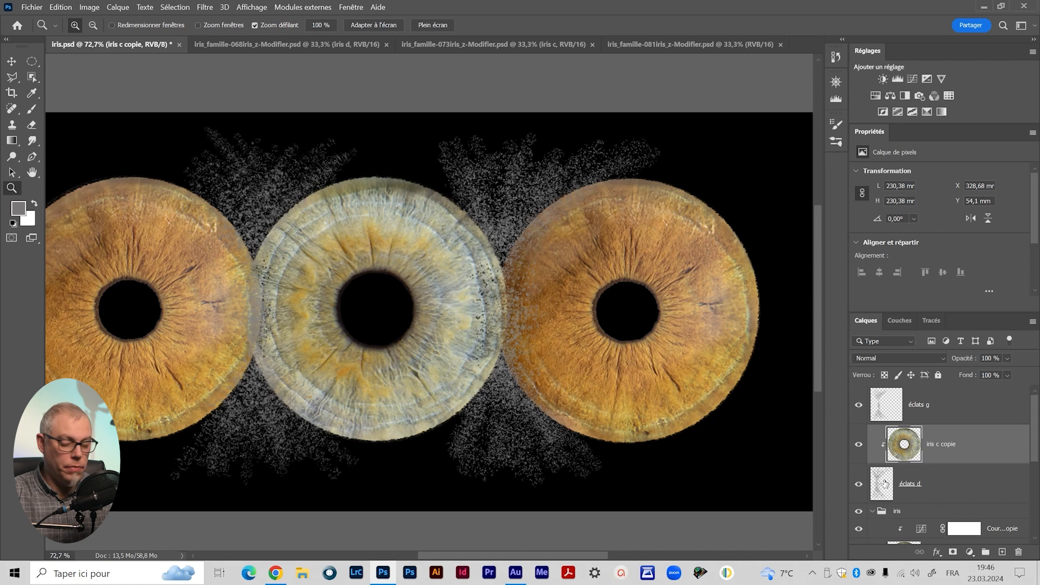
pyautogui.press('v')
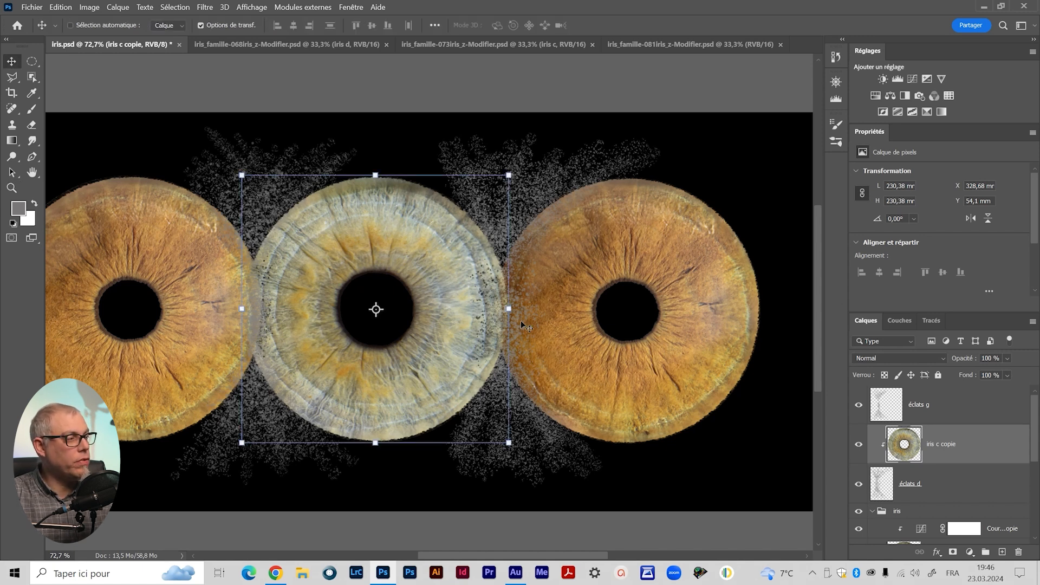
pyautogui.moveTo(378, 389); pyautogui.dragTo(569, 375)
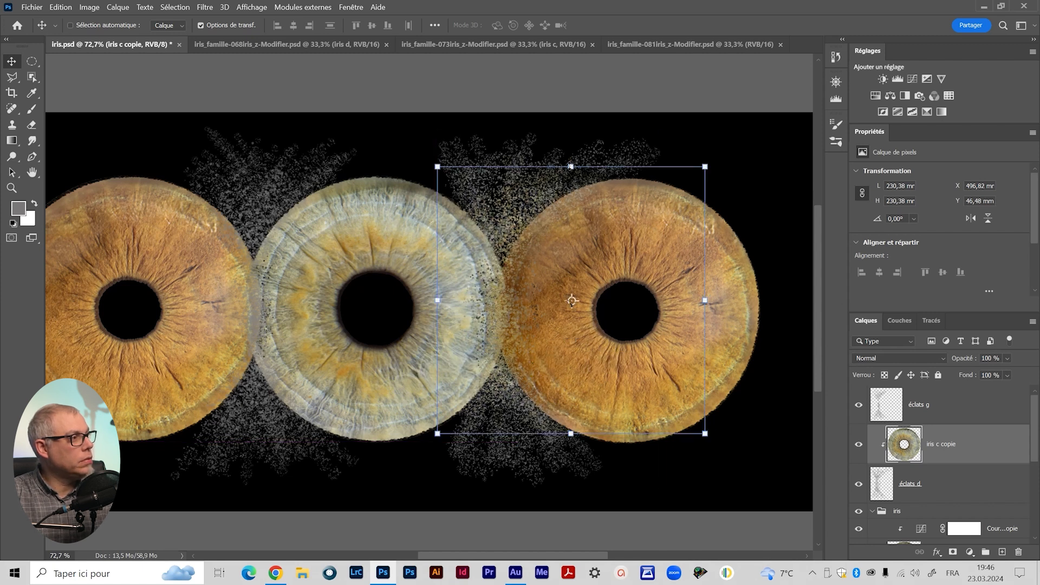
# Enlarge the clipped iris copy proportionally to about 130 % and place it roughly centred on the middle iris, covering the inner part of the right burst.
pyautogui.moveTo(571, 167); pyautogui.dragTo(569, 87)
pyautogui.moveTo(524, 307); pyautogui.dragTo(339, 361)
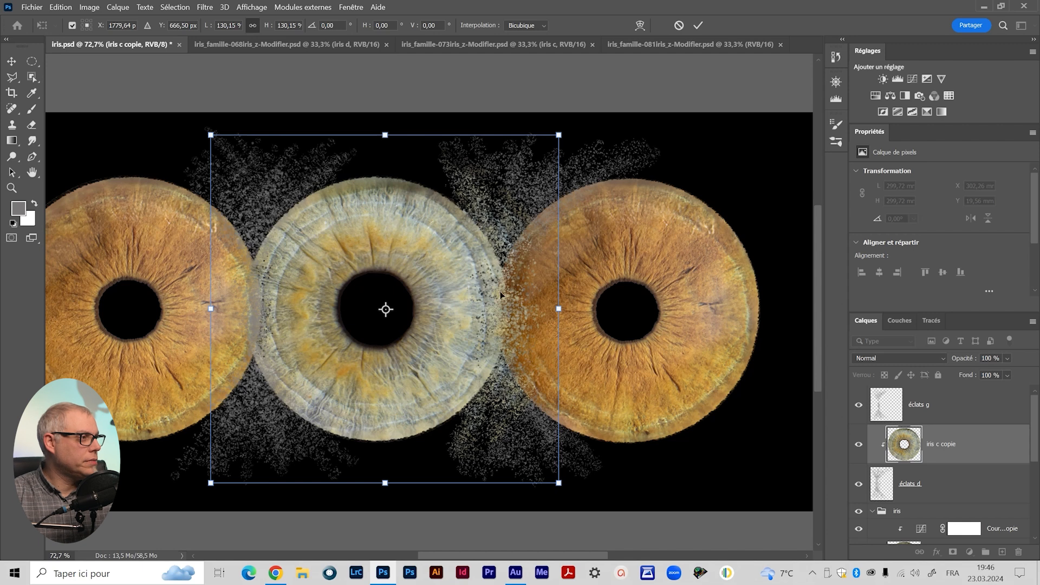
pyautogui.moveTo(519, 315); pyautogui.dragTo(521, 318)
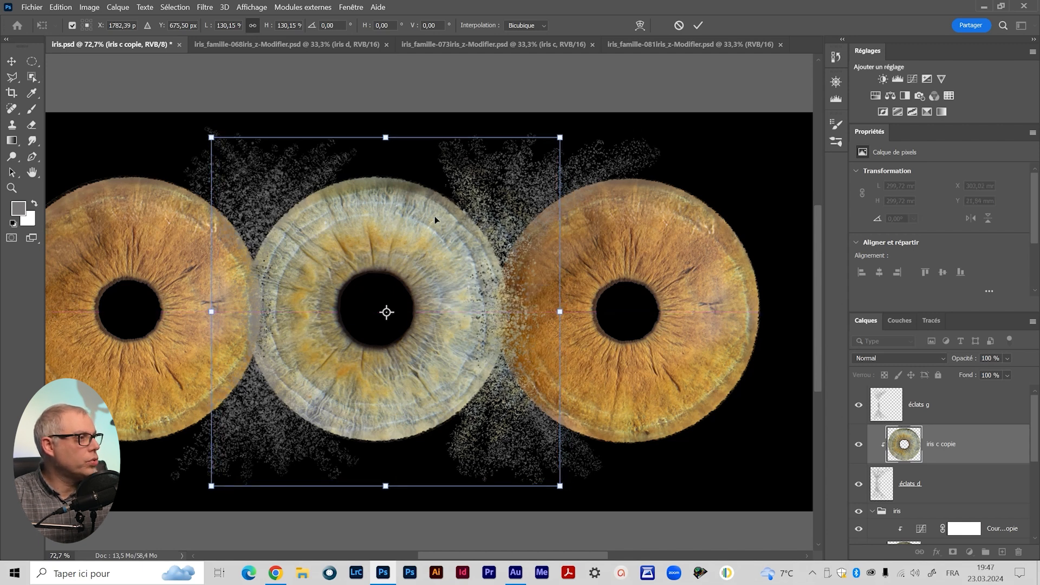
# Reposition the iris c copie layer over the fragments beside the orange iris, scale it to 129.33 %, and apply the transformation.
pyautogui.moveTo(466, 354); pyautogui.dragTo(480, 352)
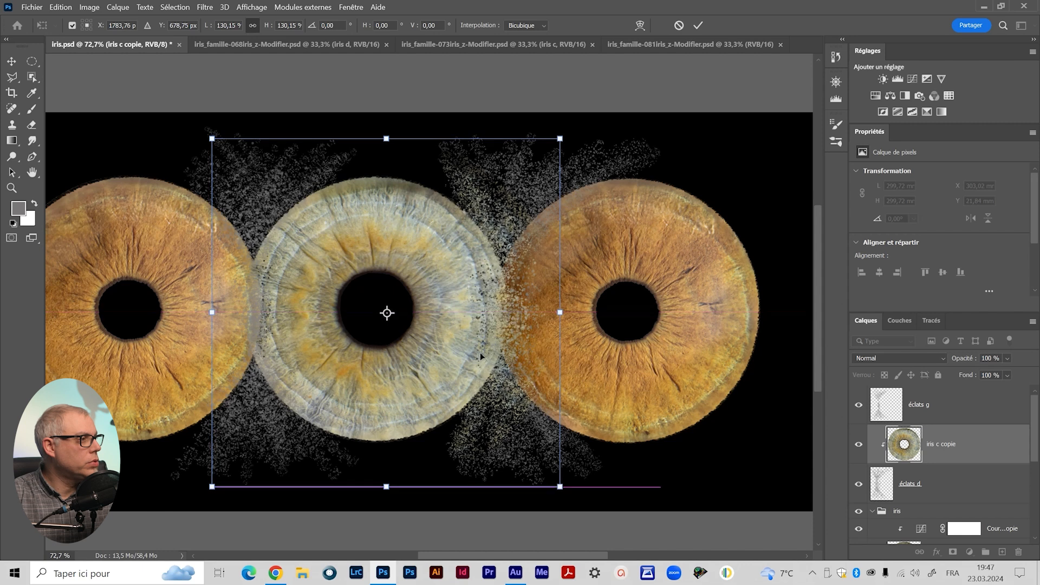
pyautogui.scroll(4, 505, 360)
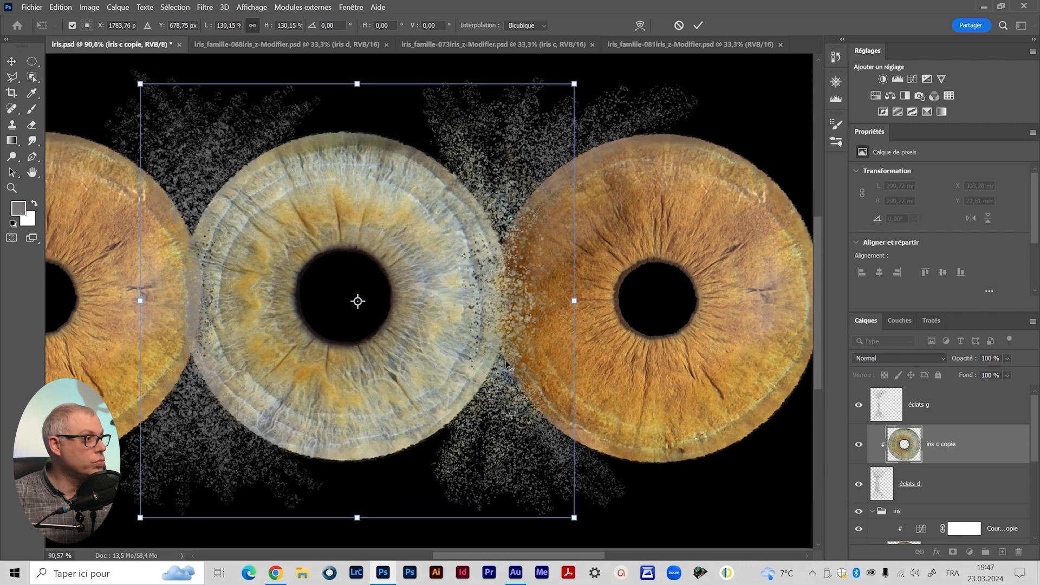
pyautogui.moveTo(450, 336)
pyautogui.mouseDown()
pyautogui.moveTo(450, 349)
pyautogui.moveTo(460, 329)
pyautogui.moveTo(452, 326)
pyautogui.mouseUp()
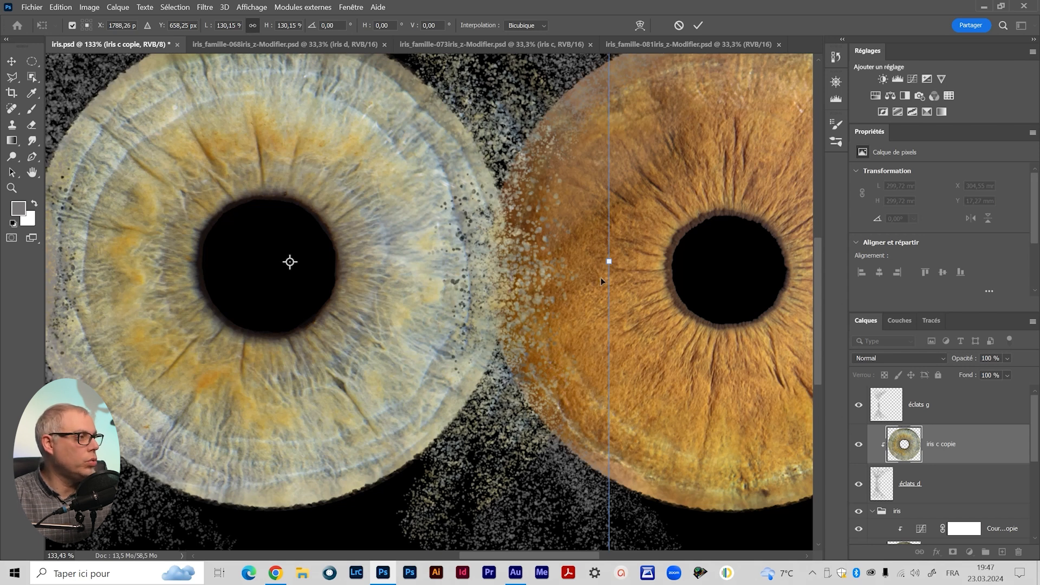
pyautogui.moveTo(609, 262)
pyautogui.mouseDown()
pyautogui.moveTo(584, 263)
pyautogui.moveTo(608, 260)
pyautogui.mouseUp()
pyautogui.moveTo(481, 291); pyautogui.dragTo(483, 287)
pyautogui.scroll(3, 559, 301)
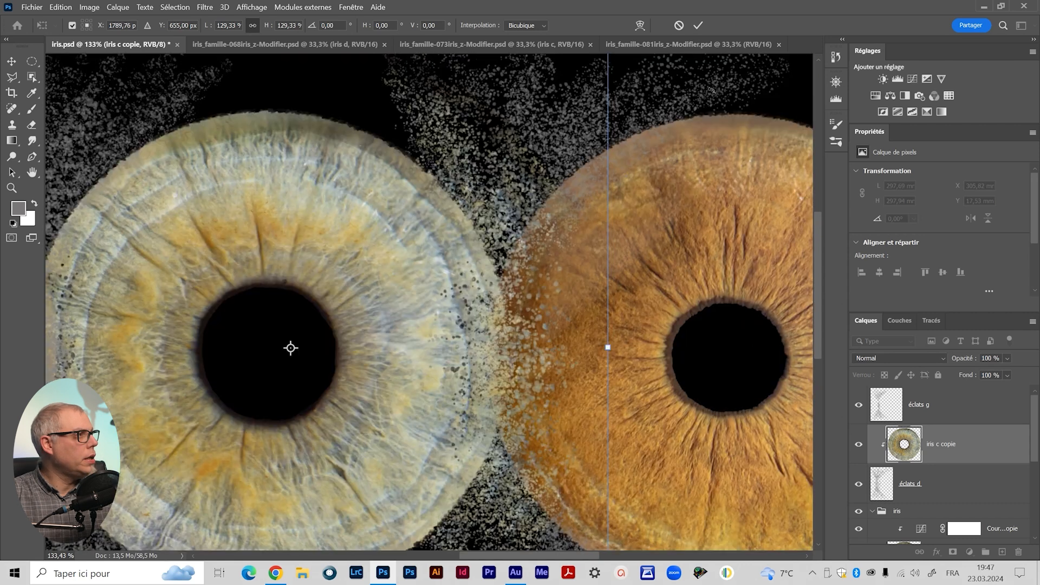
pyautogui.click(701, 24)
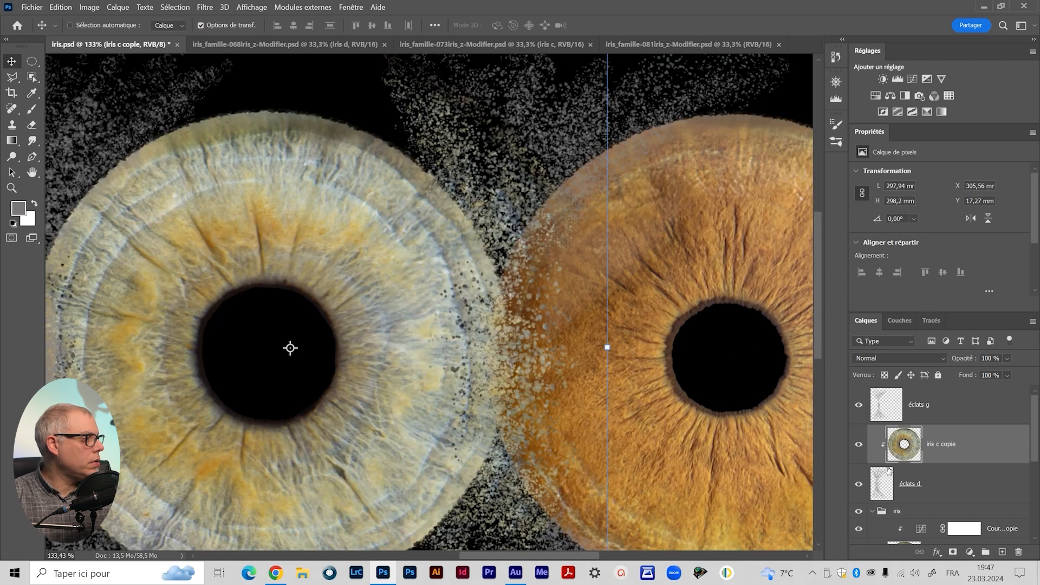
# Convert the éclats d layer into a smart object.
pyautogui.click(925, 490)
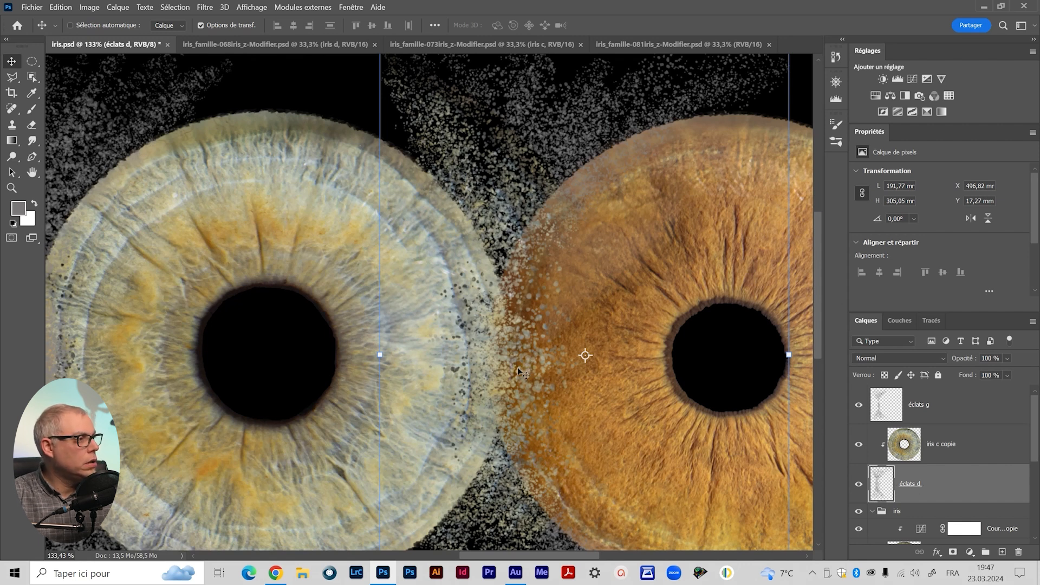
pyautogui.scroll(1, 514, 335)
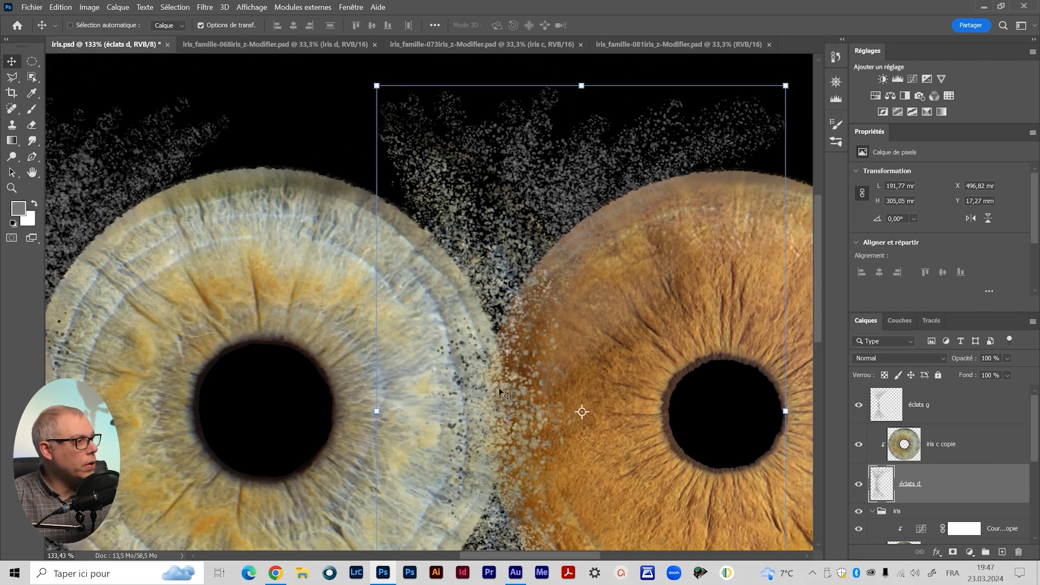
pyautogui.scroll(-4, 517, 353)
pyautogui.scroll(4, 518, 353)
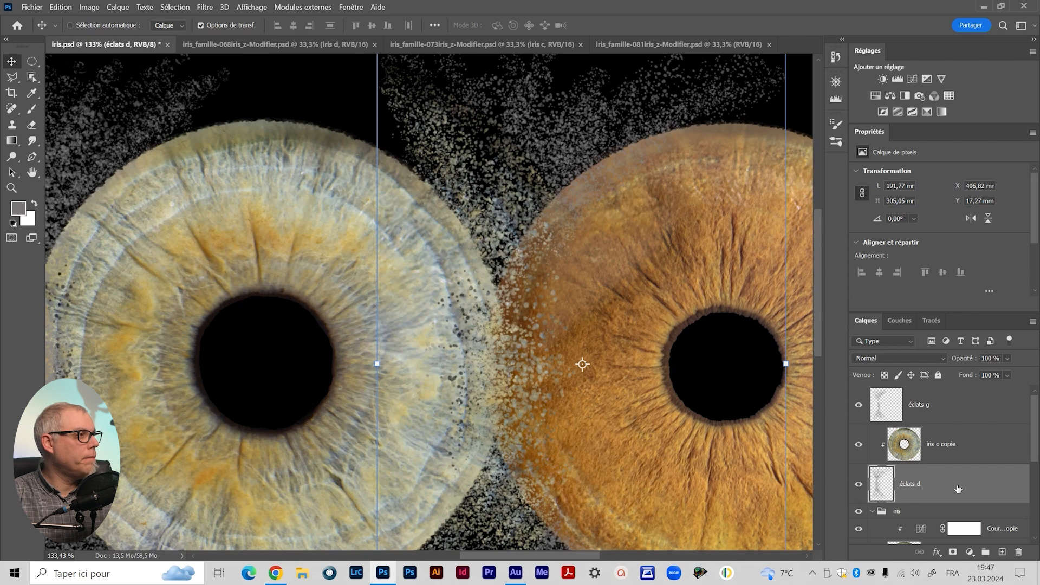
pyautogui.scroll(1, 644, 306)
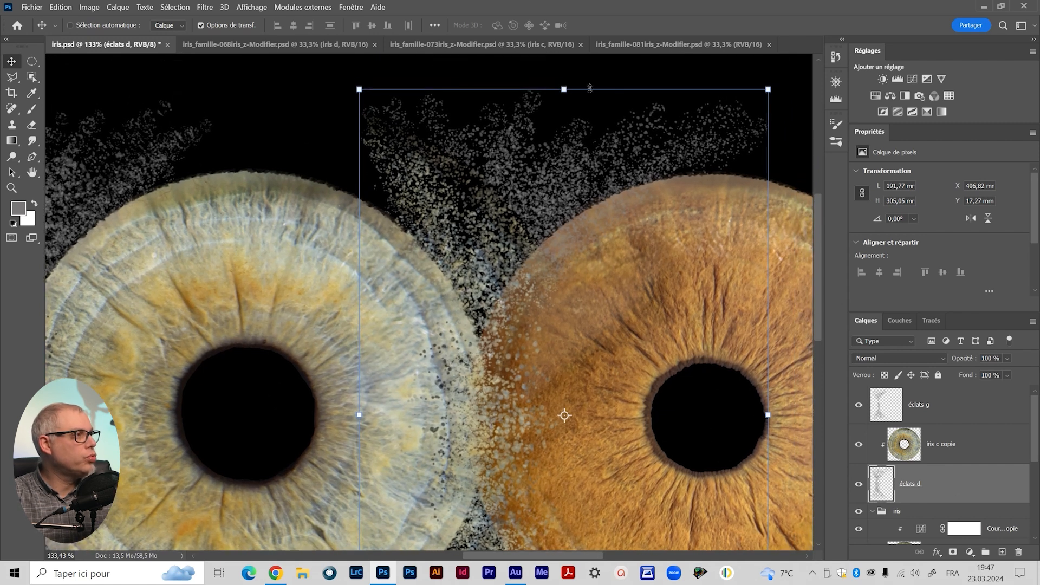
pyautogui.moveTo(644, 492); pyautogui.dragTo(627, 408)
pyautogui.rightClick(946, 489)
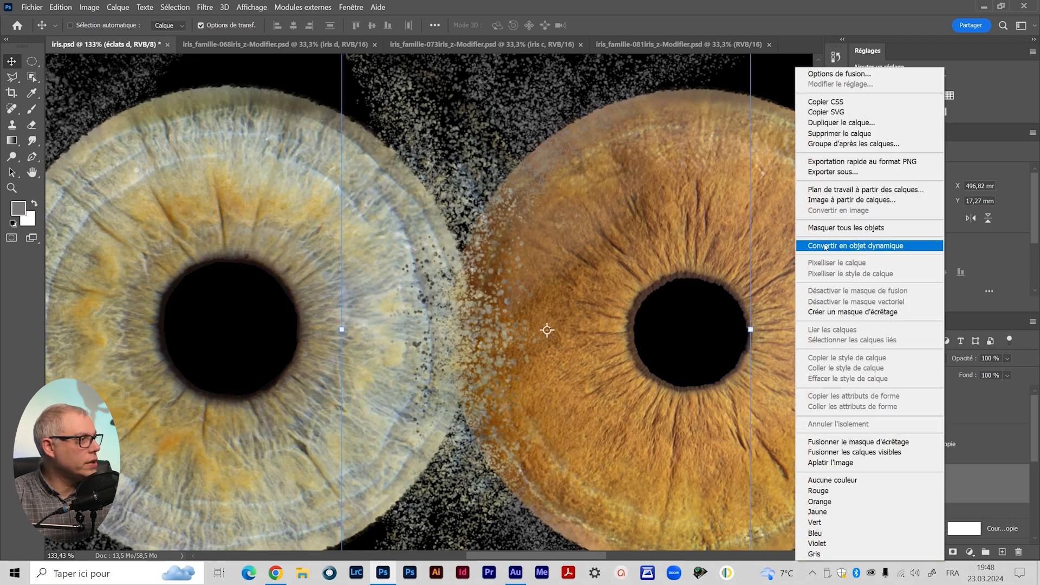
pyautogui.click(853, 247)
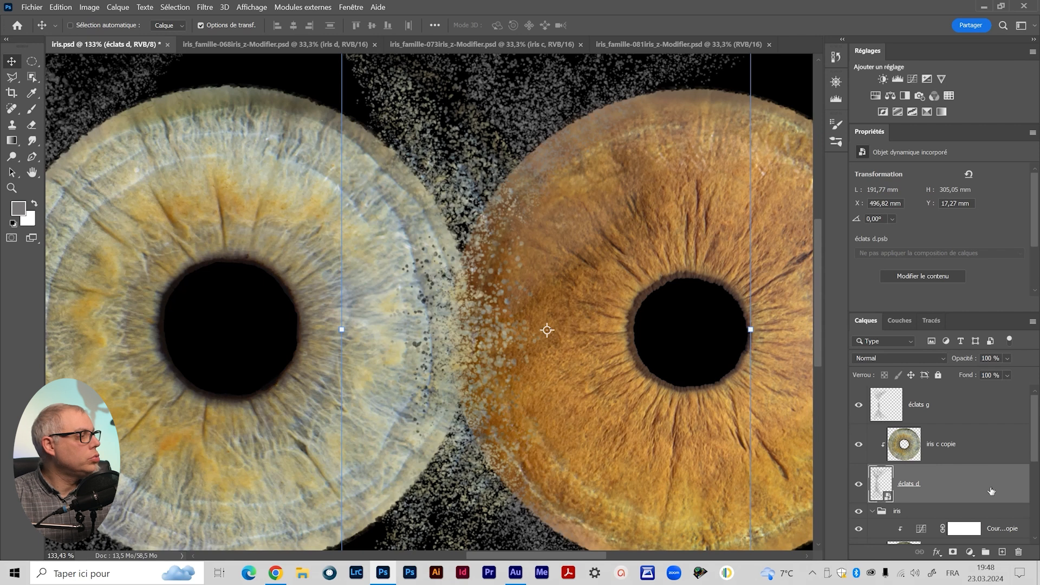
# Open the layer style of éclats d and enable the Bevel & Emboss effect (Biseautage & estampage).
pyautogui.press('space')
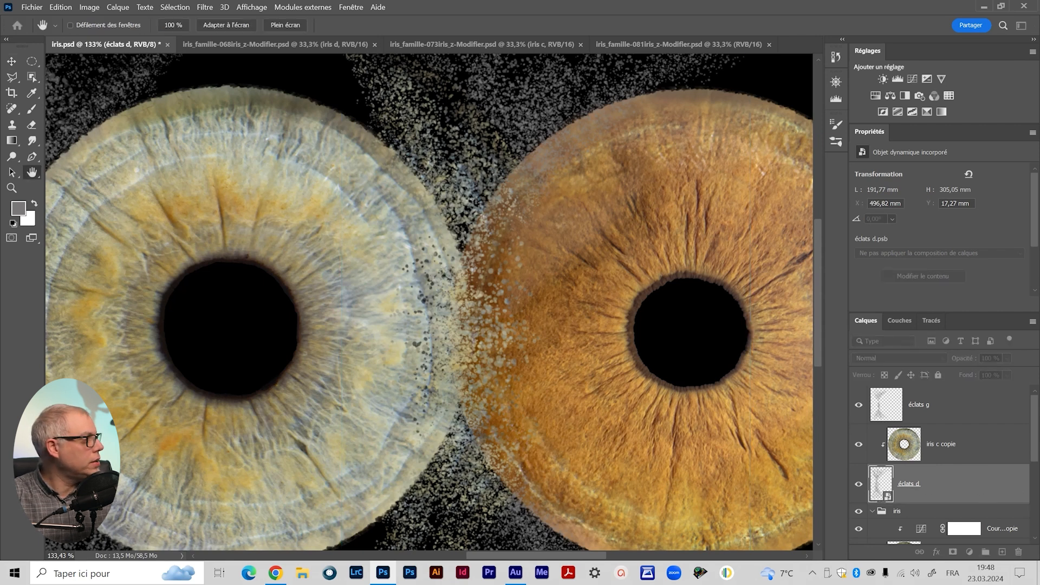
pyautogui.doubleClick(969, 485)
pyautogui.moveTo(464, 206); pyautogui.dragTo(476, 77)
pyautogui.moveTo(384, 75); pyautogui.dragTo(681, 136)
pyautogui.moveTo(374, 296); pyautogui.dragTo(184, 217)
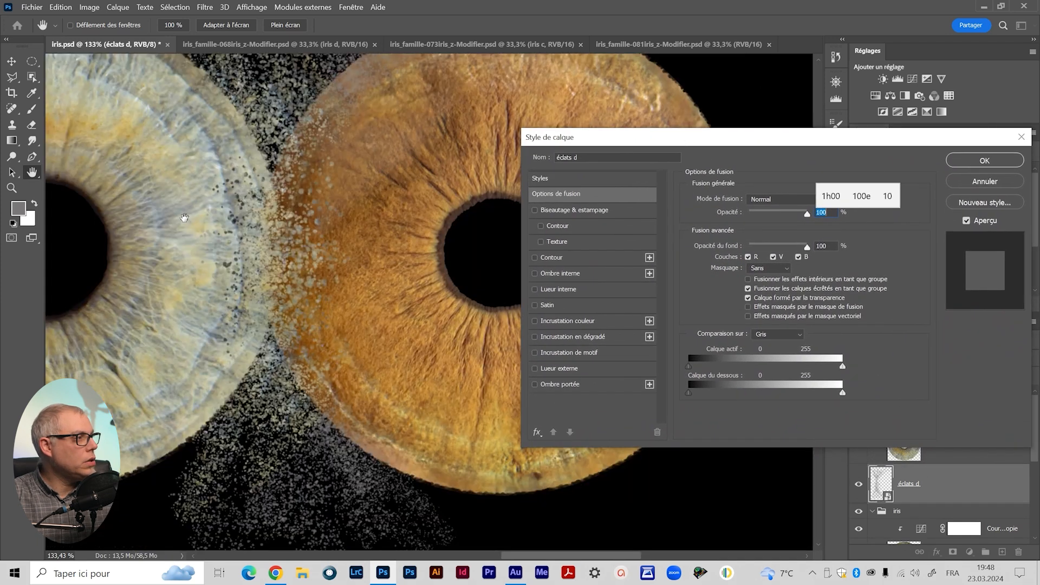
pyautogui.click(556, 213)
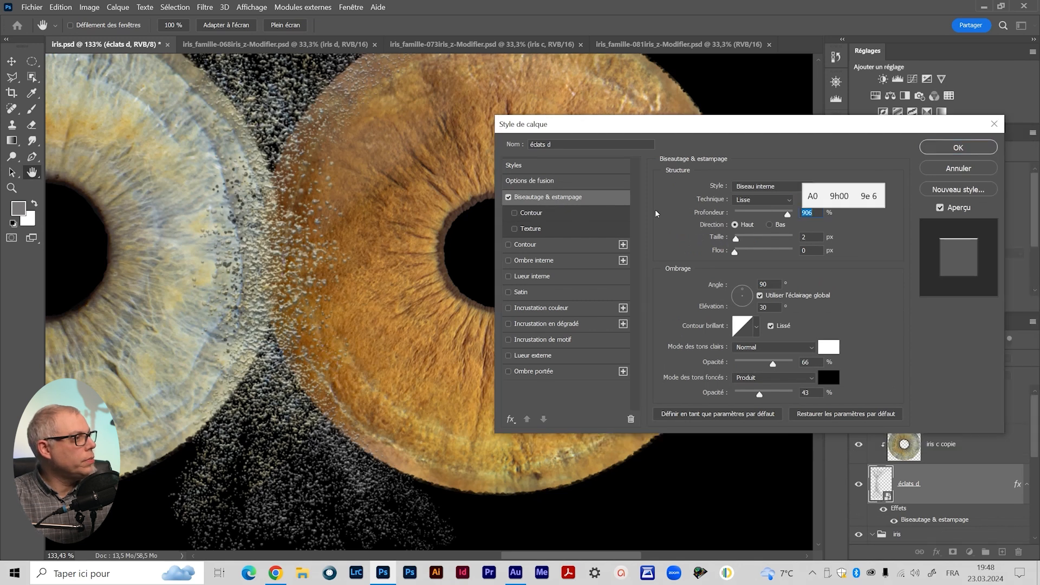
# Set the bevel structure of éclats d to a depth of 220 % and a size of 1 px.
pyautogui.moveTo(787, 214); pyautogui.dragTo(772, 215)
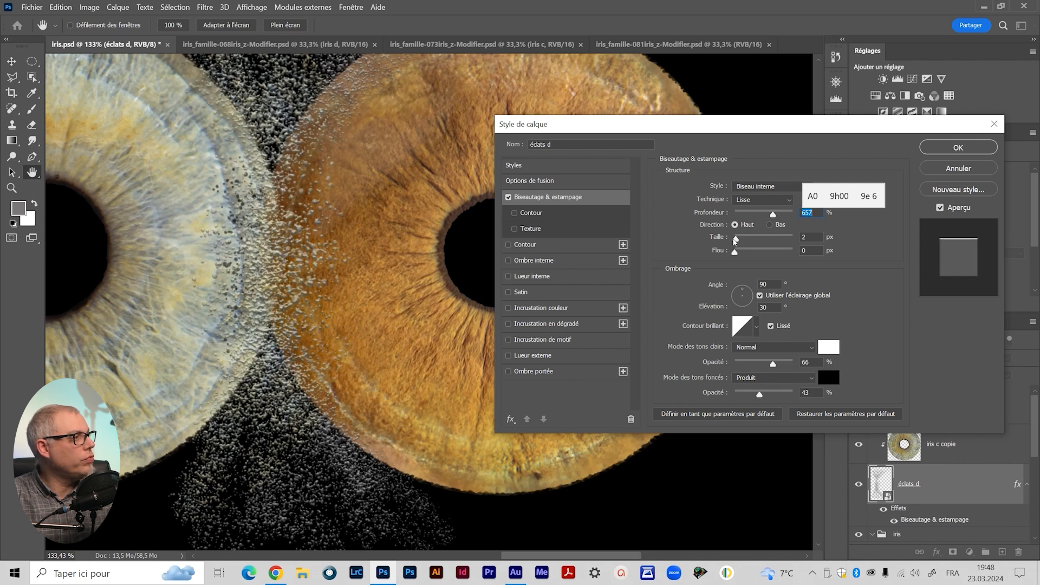
pyautogui.moveTo(736, 240)
pyautogui.mouseDown()
pyautogui.moveTo(752, 240)
pyautogui.moveTo(741, 241)
pyautogui.mouseUp()
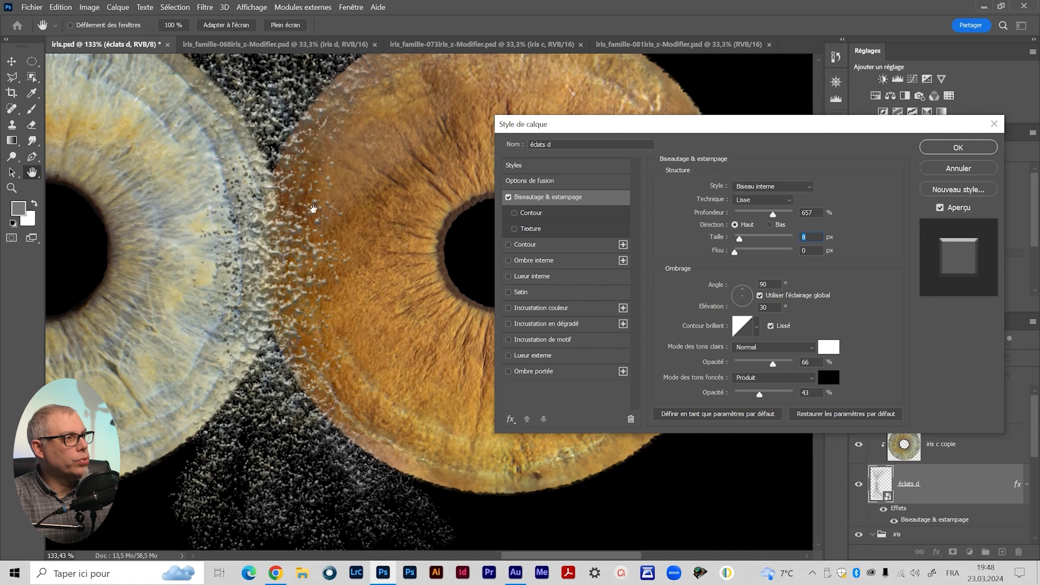
pyautogui.moveTo(743, 240); pyautogui.dragTo(735, 240)
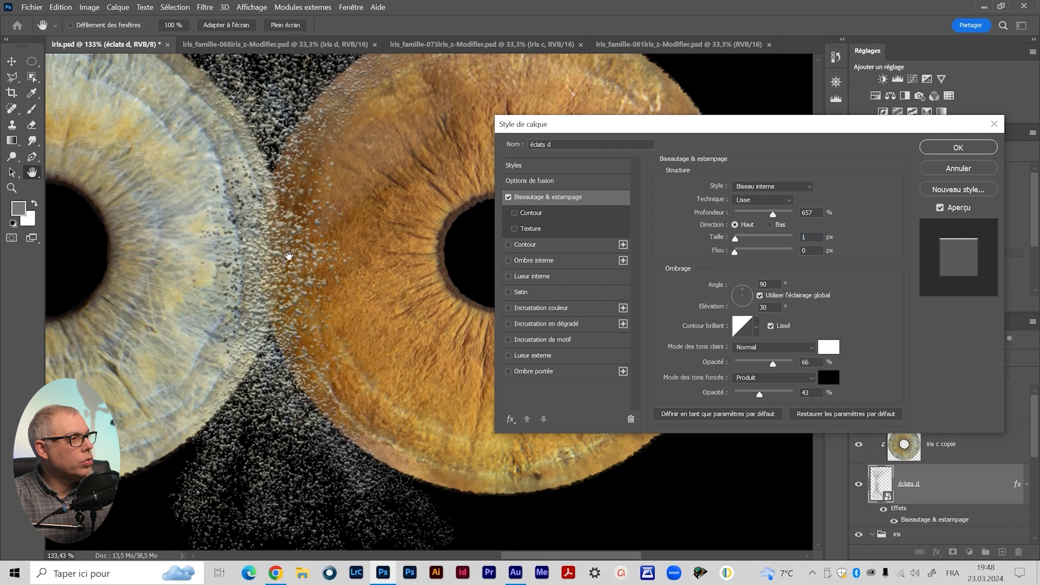
pyautogui.moveTo(286, 198); pyautogui.dragTo(289, 350)
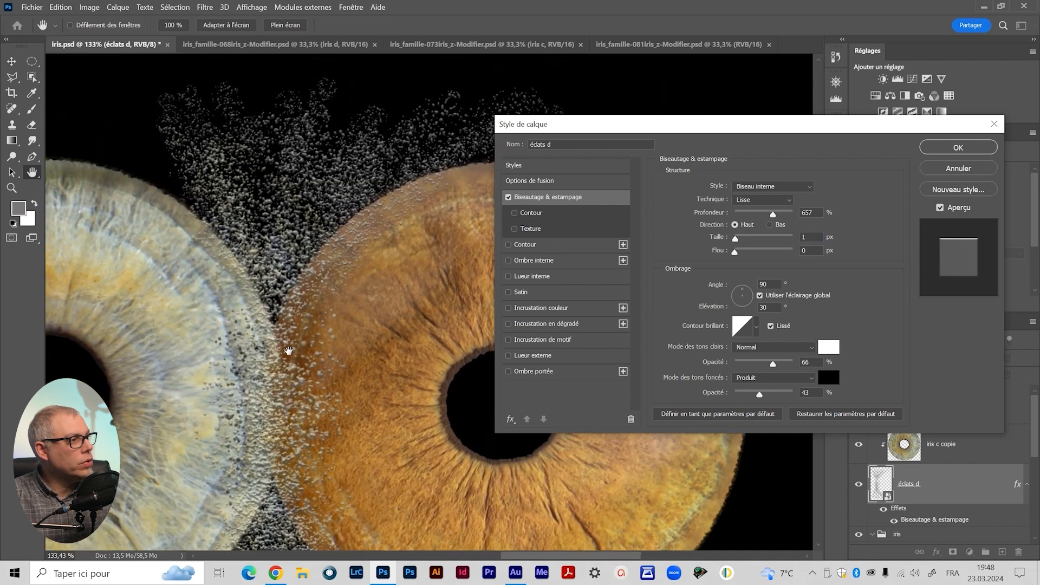
pyautogui.click(734, 250)
pyautogui.moveTo(773, 214); pyautogui.dragTo(747, 218)
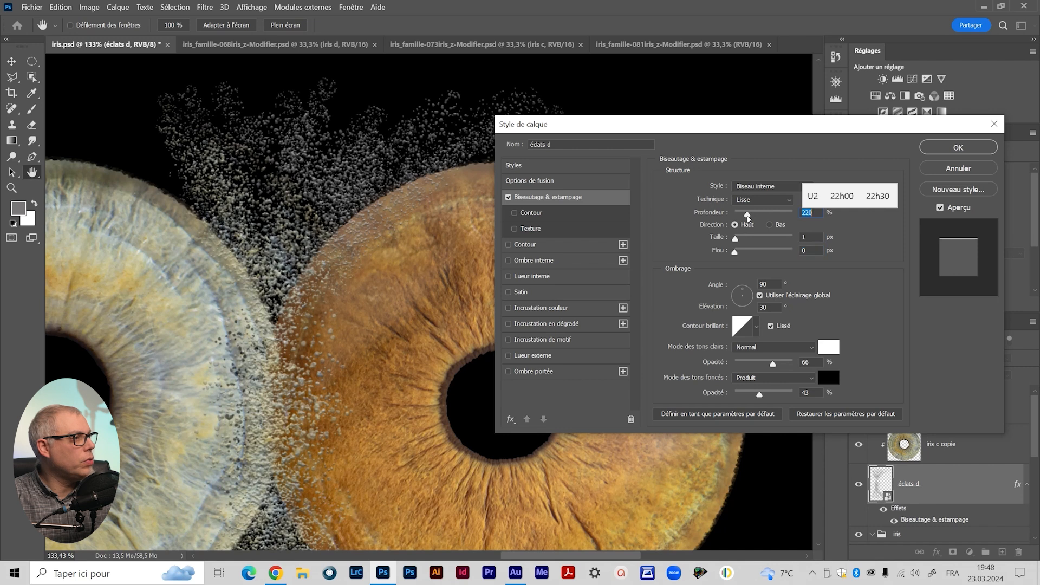
# Set the bevel shading to angle 49°, elevation 32°, highlight opacity 52 % and shadow opacity 36 %, and apply the layer style.
pyautogui.moveTo(746, 291); pyautogui.dragTo(747, 291)
pyautogui.moveTo(773, 363); pyautogui.dragTo(769, 364)
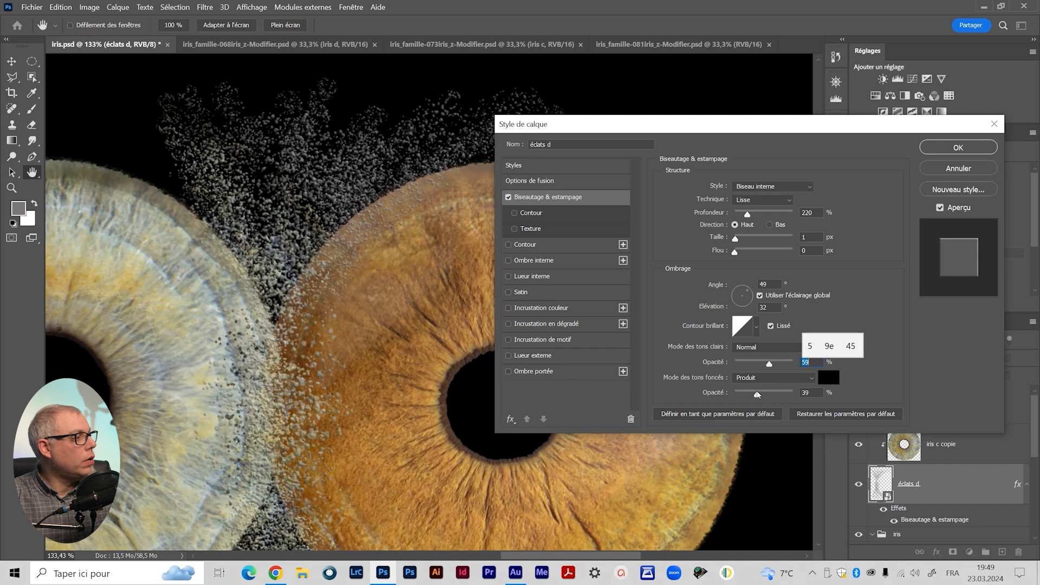
pyautogui.click(756, 395)
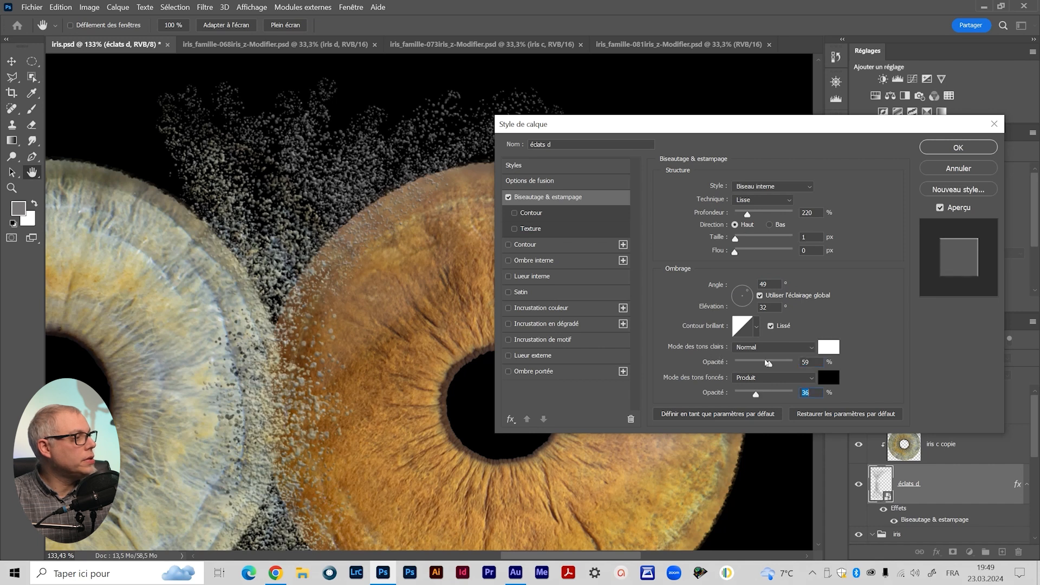
pyautogui.click(768, 364)
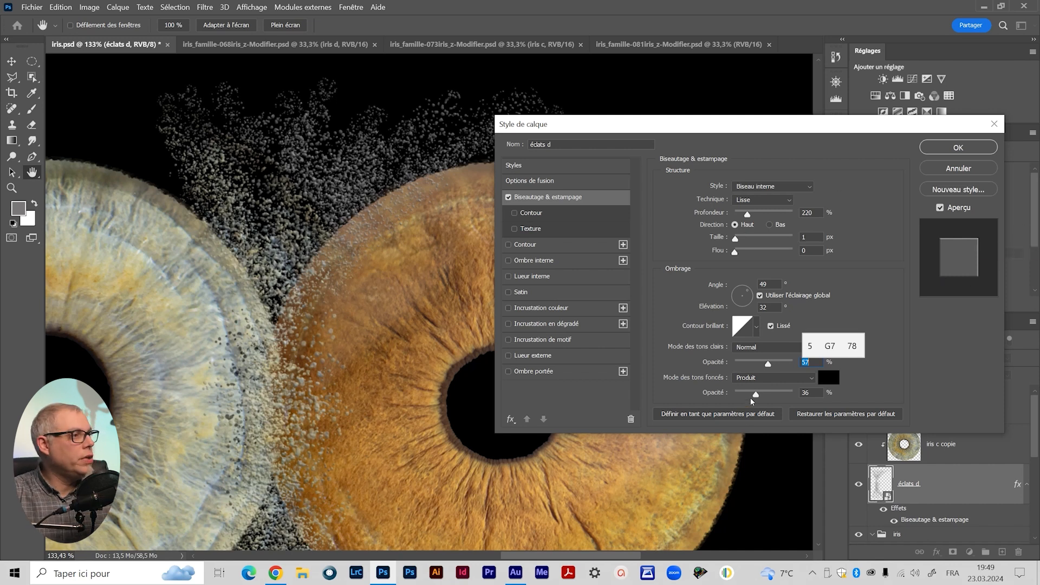
pyautogui.moveTo(768, 366); pyautogui.dragTo(765, 366)
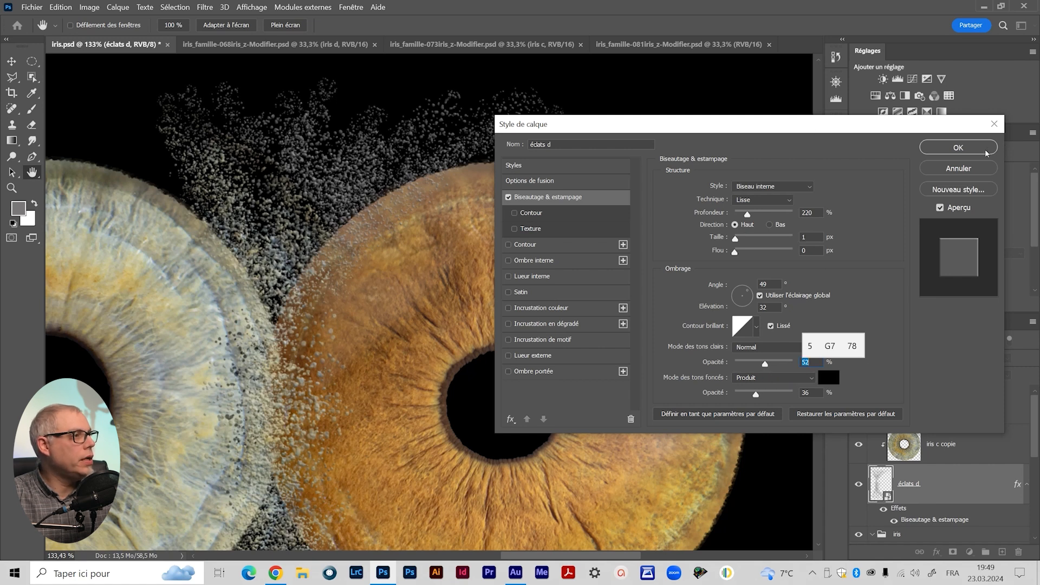
pyautogui.click(958, 147)
# Inspect the bevelled fragments and compare both edges where the central iris meets the orange irises.
pyautogui.moveTo(360, 399); pyautogui.dragTo(603, 316)
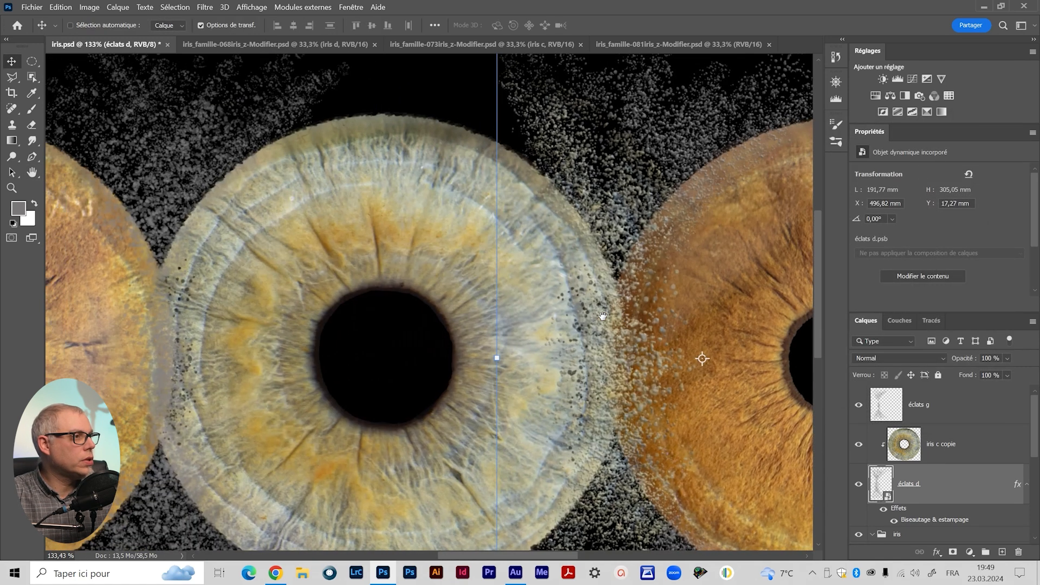
pyautogui.moveTo(368, 340); pyautogui.dragTo(383, 383)
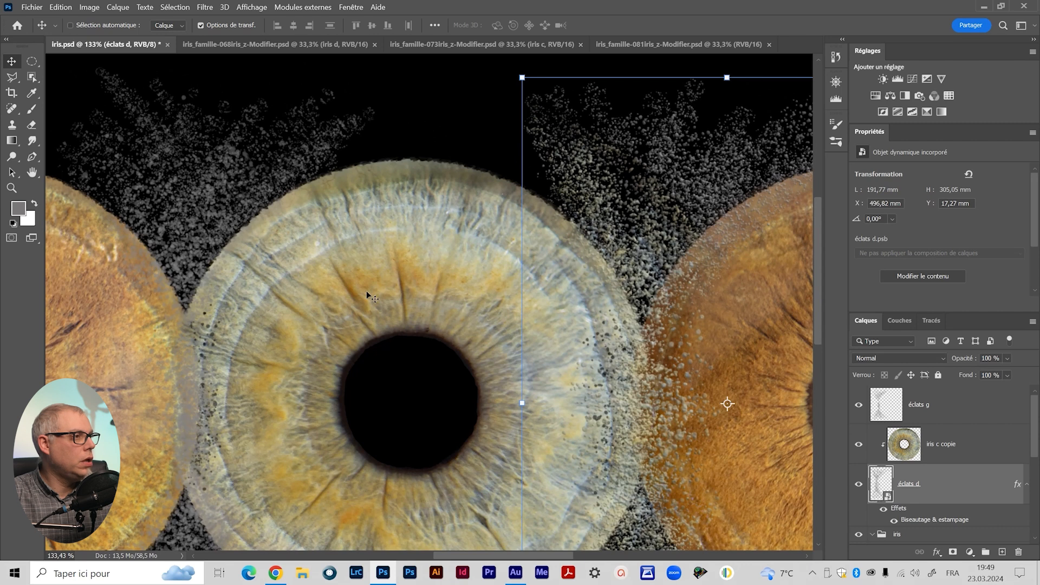
pyautogui.scroll(-3, 667, 376)
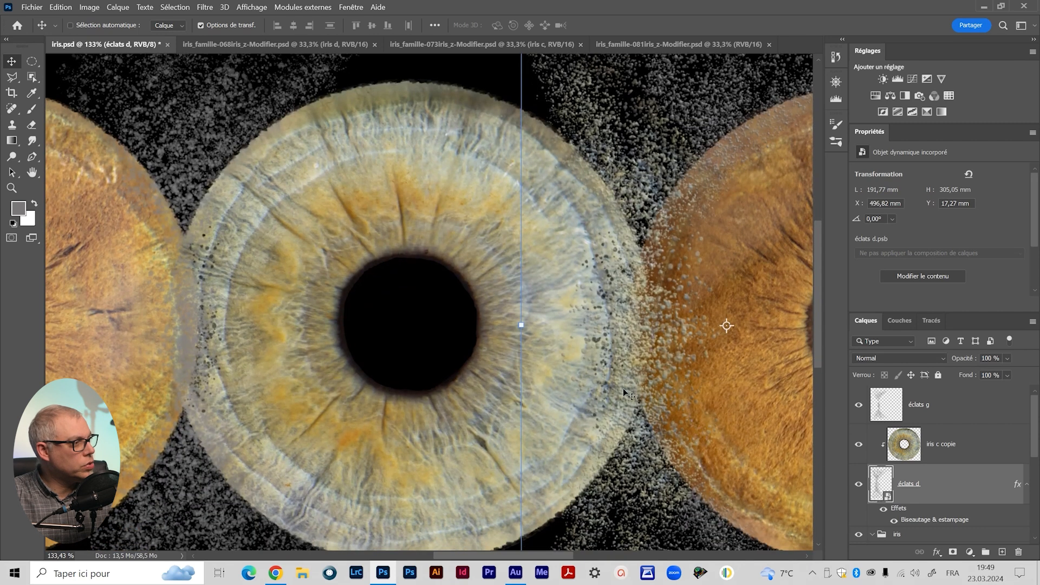
pyautogui.moveTo(229, 186); pyautogui.dragTo(318, 286)
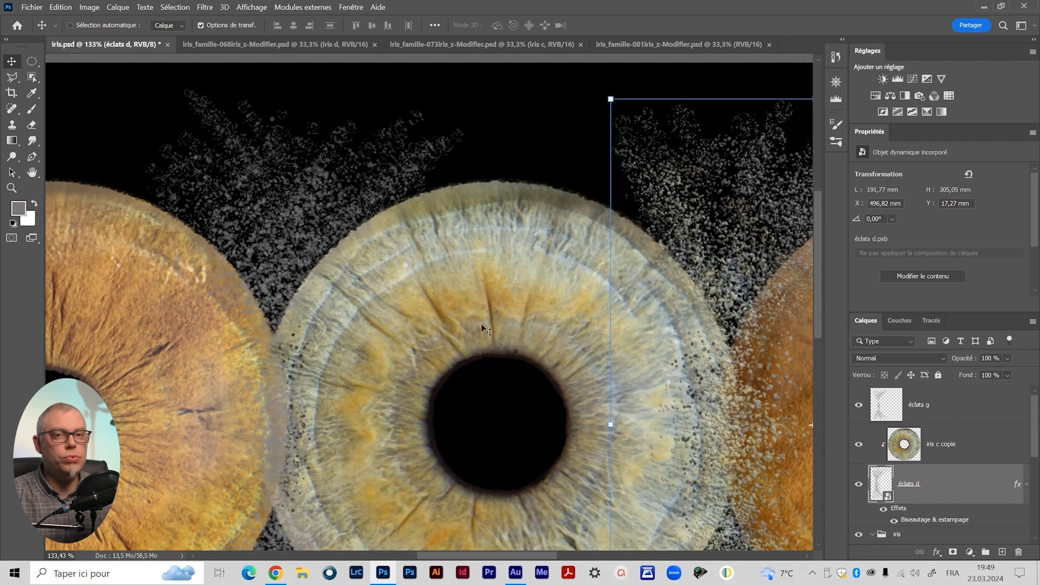
pyautogui.moveTo(537, 518); pyautogui.dragTo(547, 378)
pyautogui.moveTo(298, 357); pyautogui.dragTo(316, 399)
pyautogui.moveTo(379, 279); pyautogui.dragTo(230, 288)
pyautogui.moveTo(560, 284); pyautogui.dragTo(456, 316)
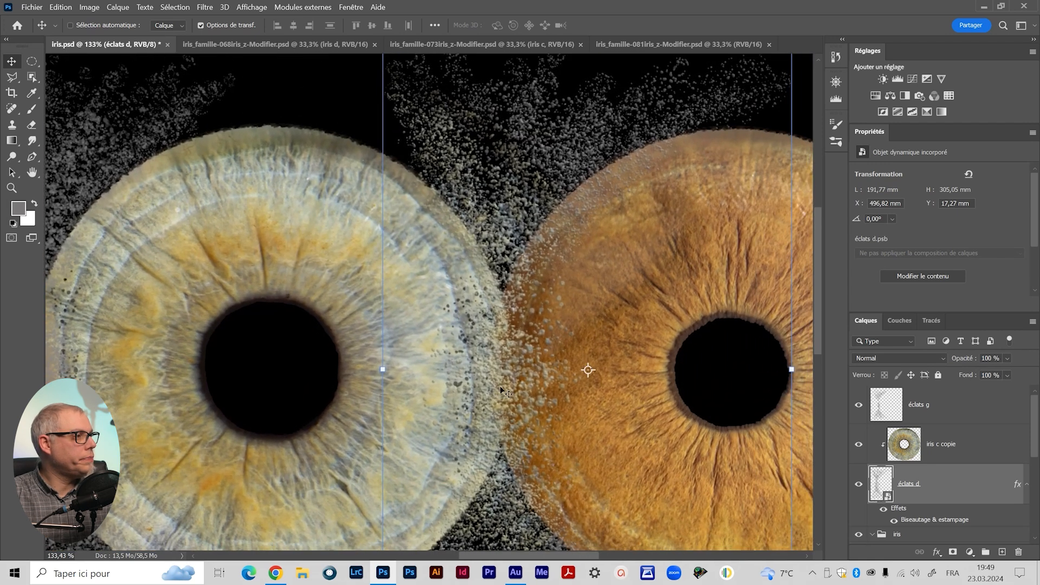
# Shift the clipped iris c copie layer about 2 mm to the right, to X 307.59 mm.
pyautogui.click(930, 462)
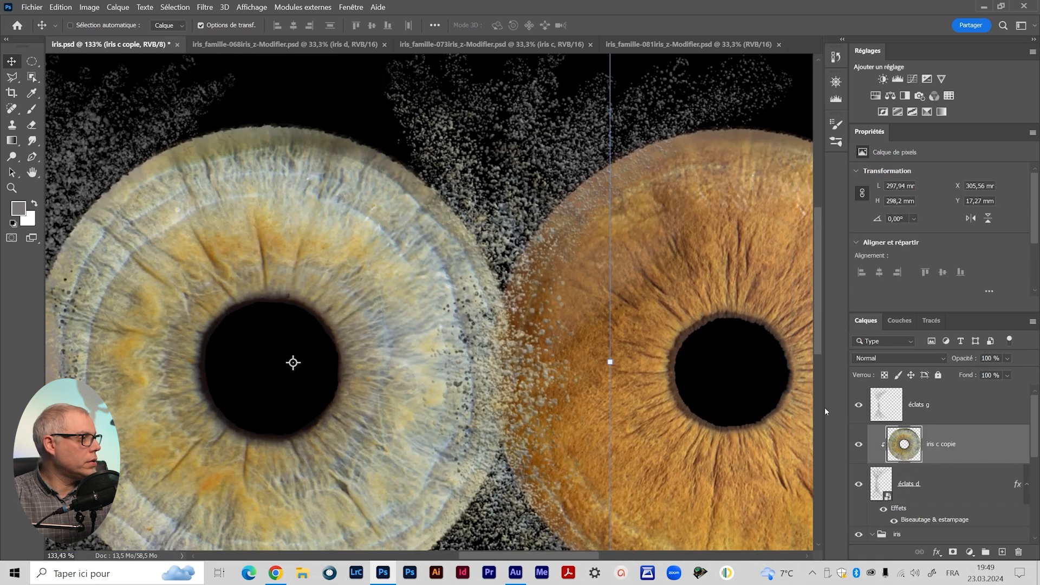
pyautogui.click(953, 477)
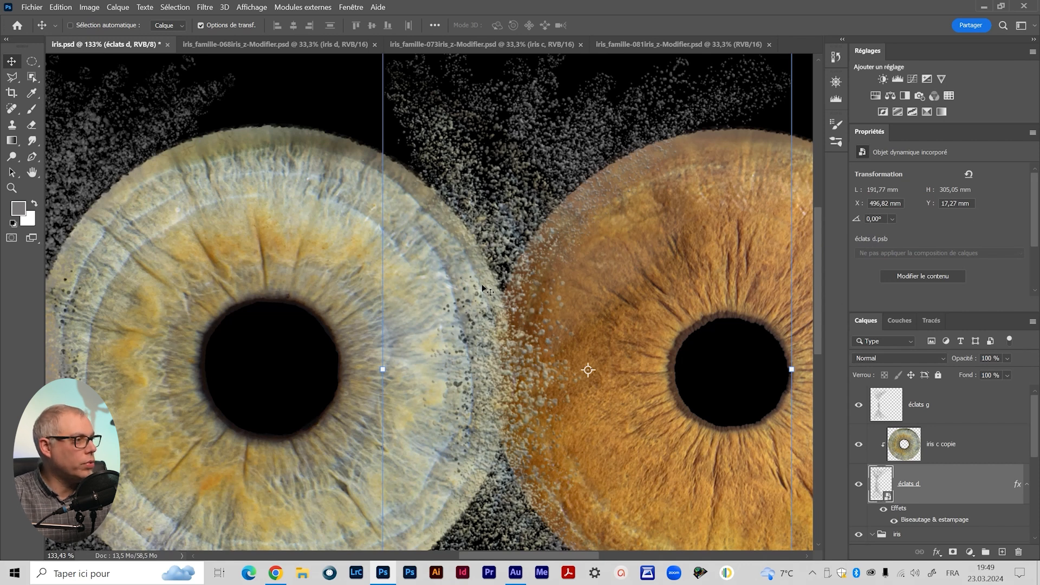
pyautogui.click(930, 443)
pyautogui.moveTo(535, 374)
pyautogui.mouseDown()
pyautogui.moveTo(551, 374)
pyautogui.moveTo(541, 371)
pyautogui.mouseUp()
pyautogui.hotkey('ctrl', 't')
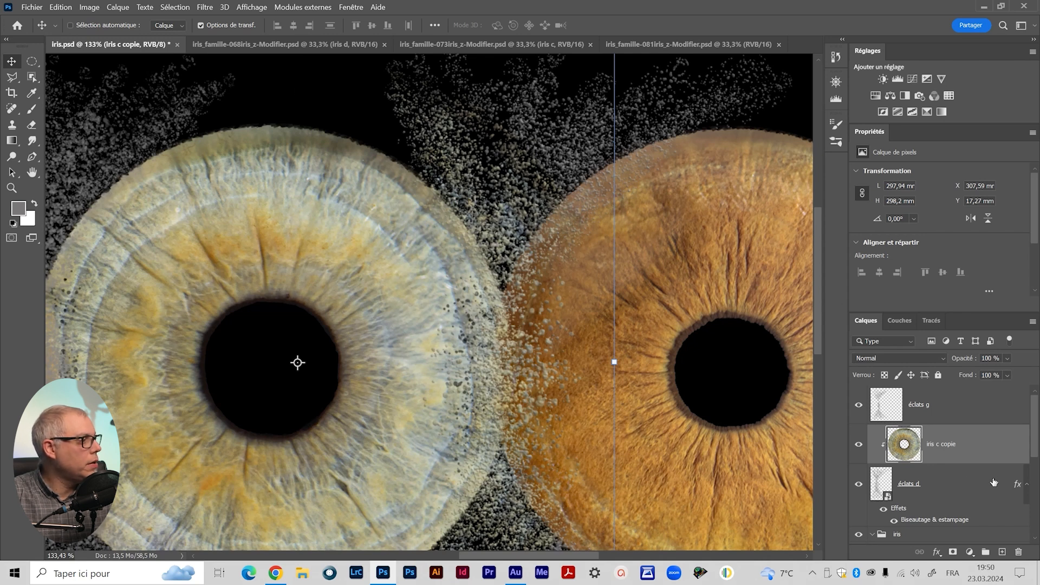
# Add a new empty layer between éclats d and iris c copie, clipped to the fragments, and activate the Brush tool.
pyautogui.click(953, 490)
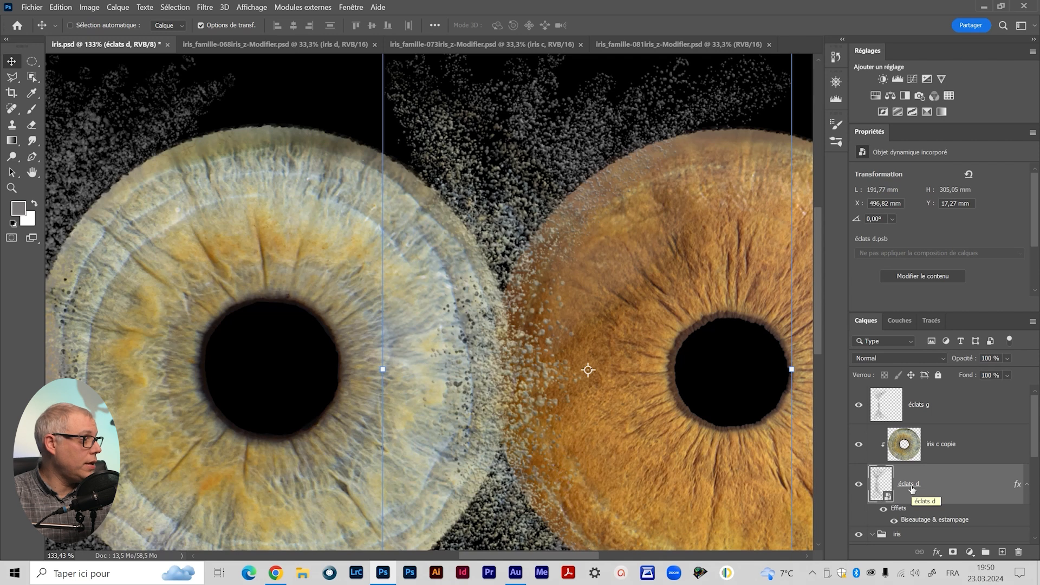
pyautogui.scroll(-3, 571, 371)
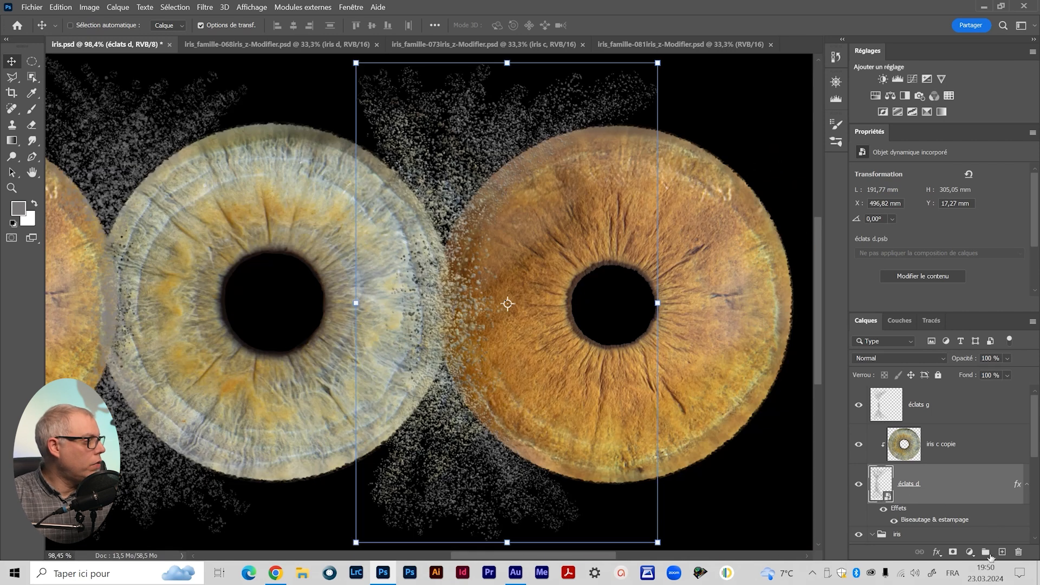
pyautogui.click(1001, 551)
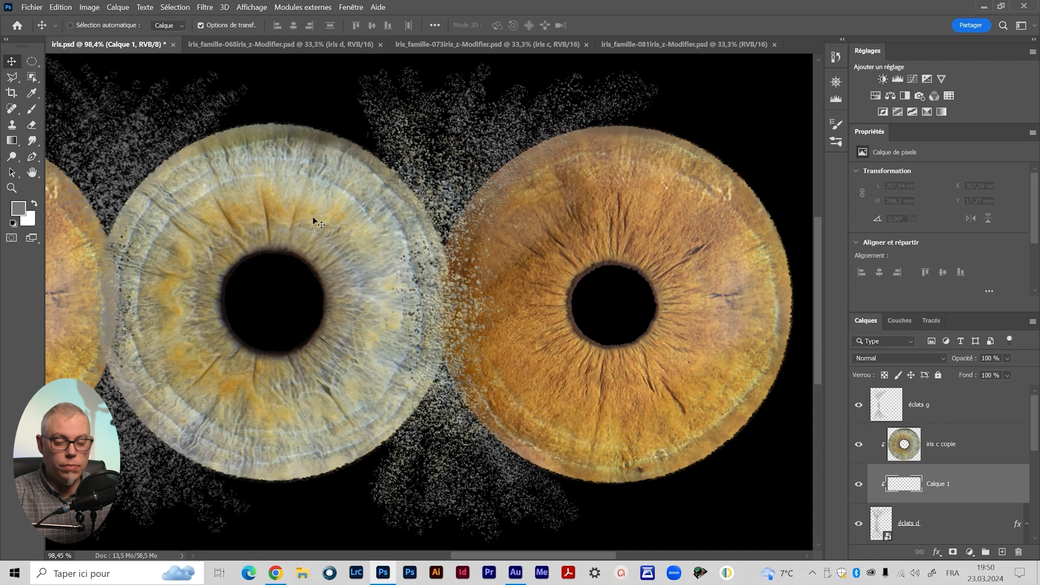
pyautogui.press('b')
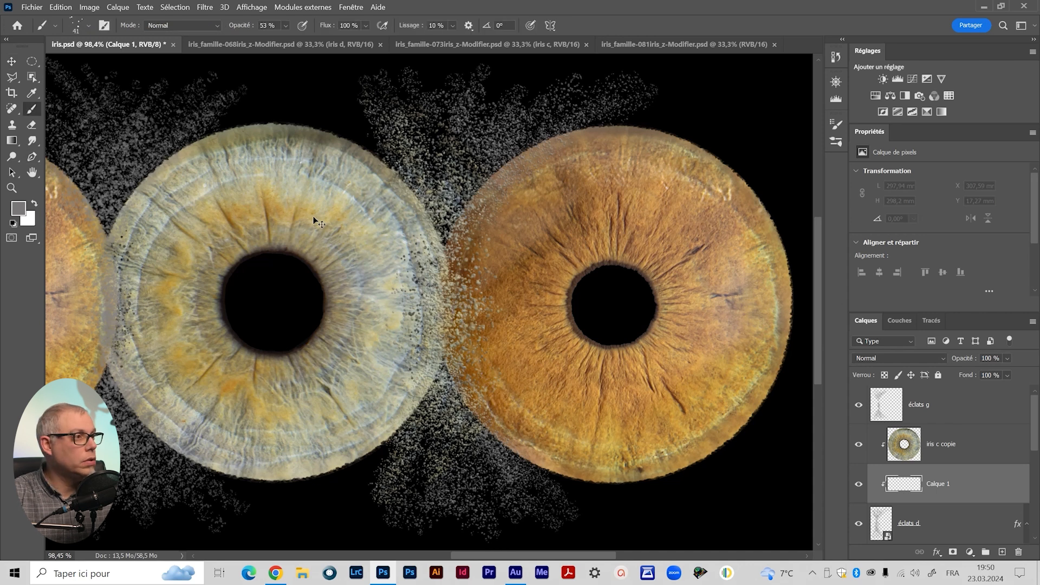
# Choose the Arrondi net brush from Pinceaux généraux and set it to 0 % hardness and 145 px diameter.
pyautogui.click(836, 126)
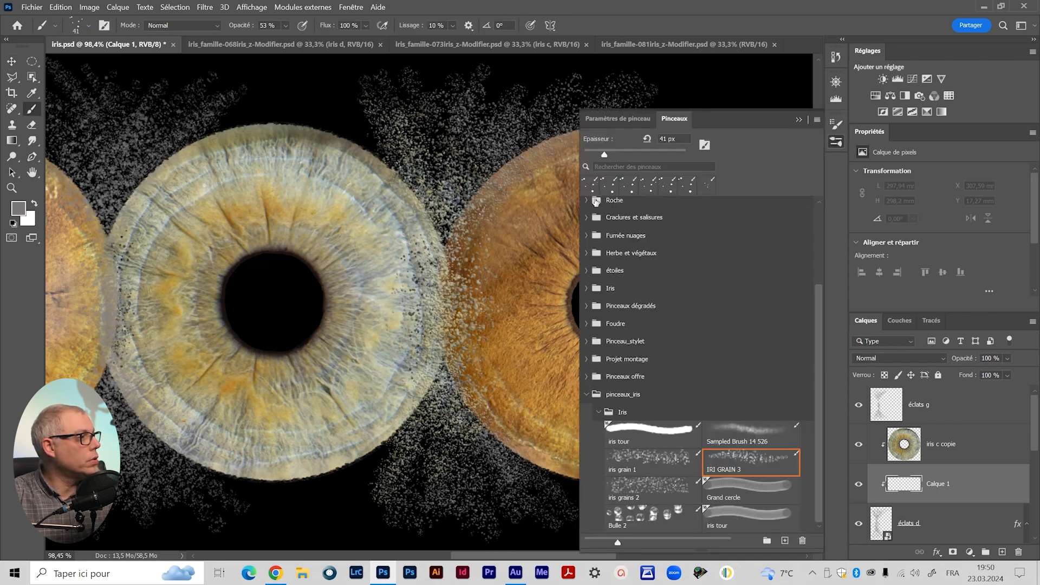
pyautogui.scroll(5, 610, 216)
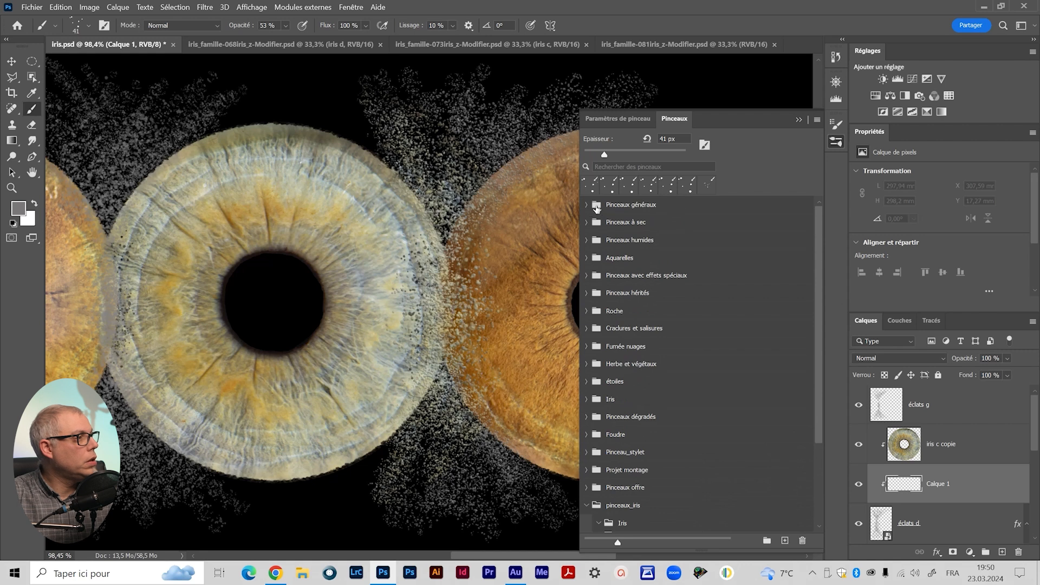
pyautogui.click(586, 205)
pyautogui.click(734, 226)
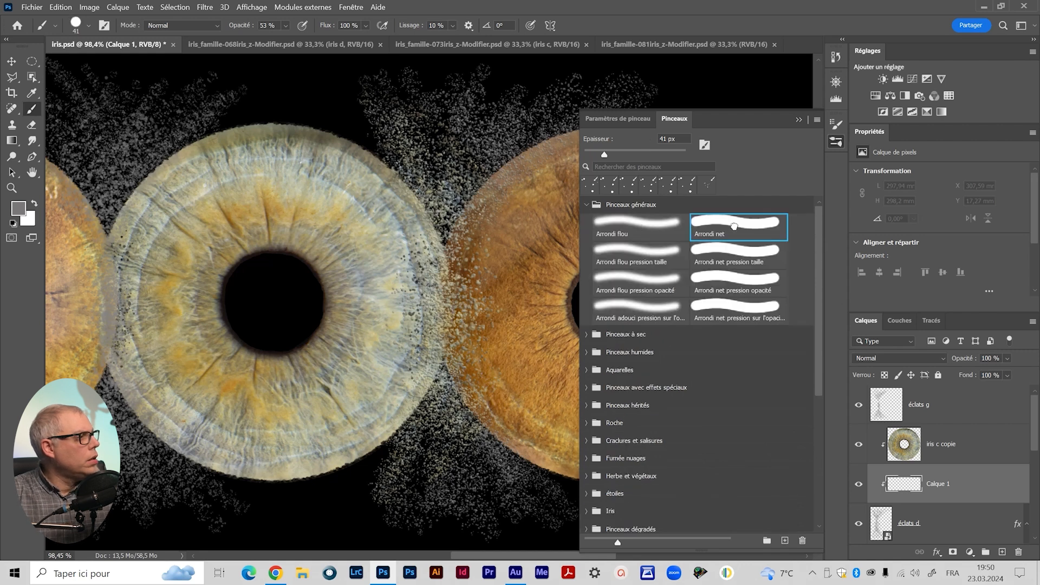
pyautogui.click(799, 119)
pyautogui.keyDown('alt'); pyautogui.rightClick(539, 220); pyautogui.keyUp('alt')
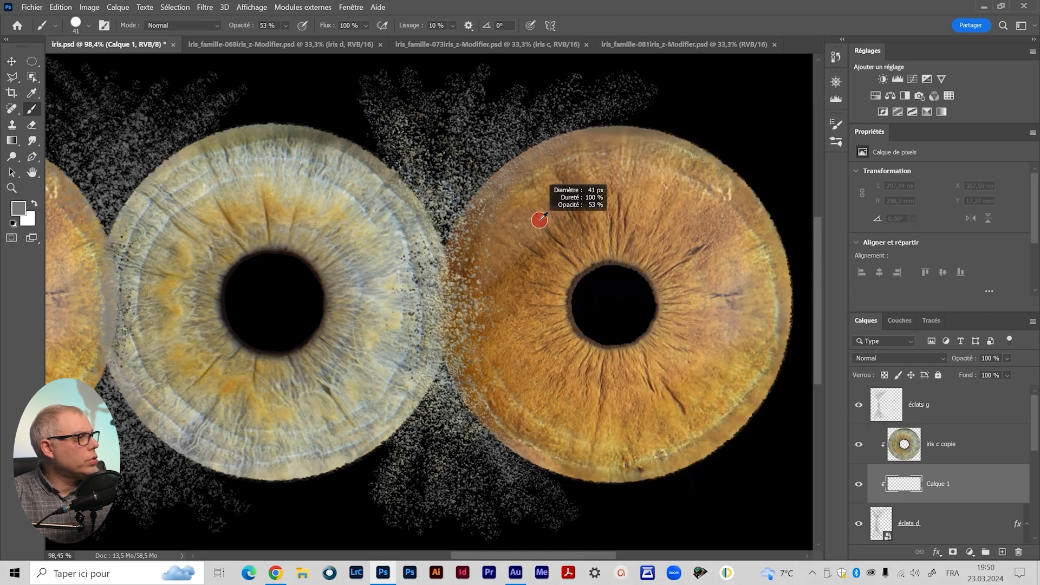
pyautogui.keyDown('alt'); pyautogui.rightClick(551, 325); pyautogui.keyUp('alt')
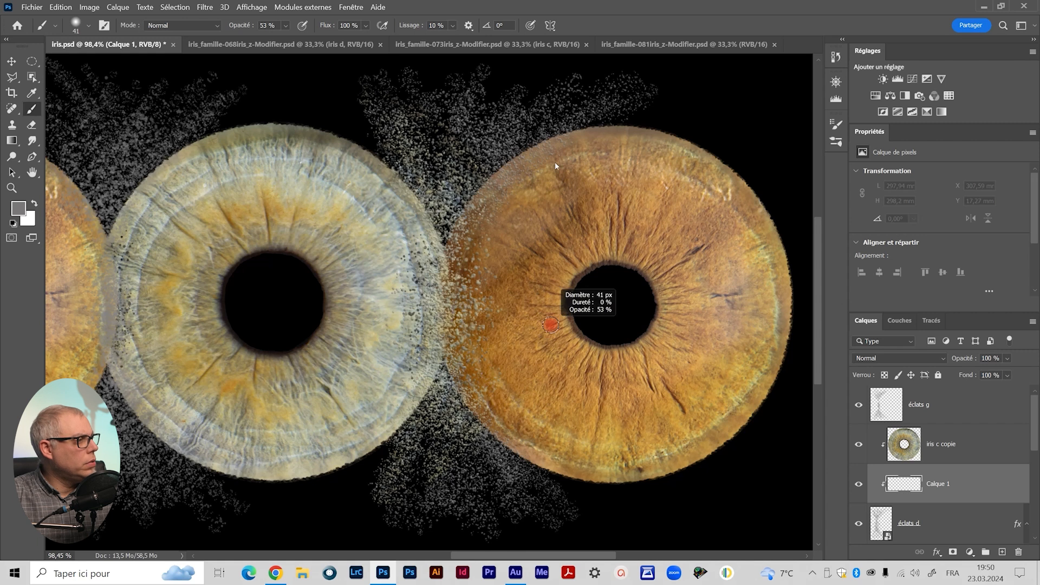
pyautogui.moveTo(562, 85); pyautogui.dragTo(593, 80)
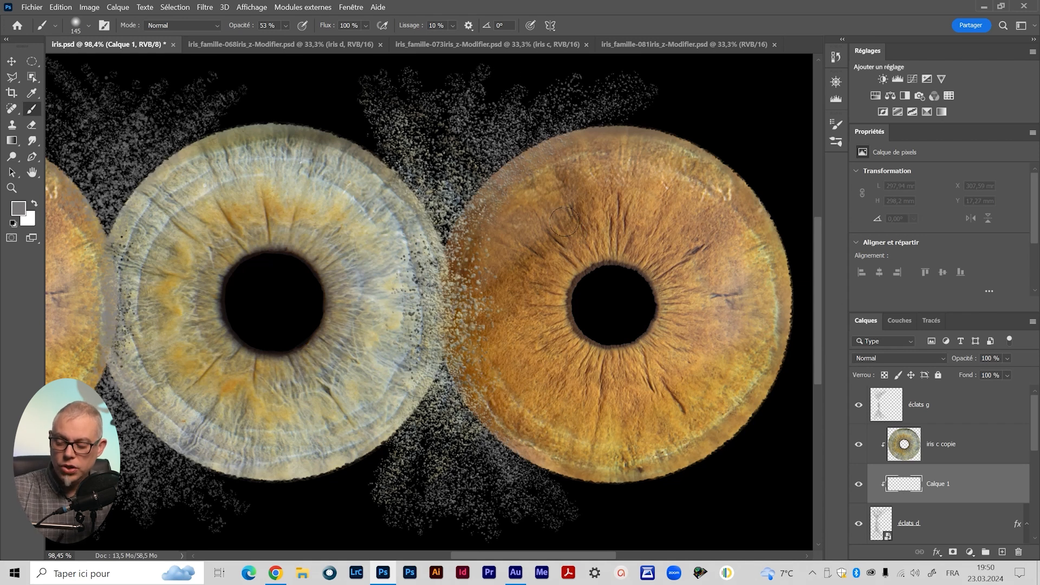
# Pick an orange foreground colour for tinting the fragments beside the orange iris.
pyautogui.keyDown('ctrl'); pyautogui.keyDown('alt'); pyautogui.keyDown('shift'); pyautogui.rightClick(584, 203); pyautogui.keyUp('shift'); pyautogui.keyUp('alt'); pyautogui.keyUp('ctrl')
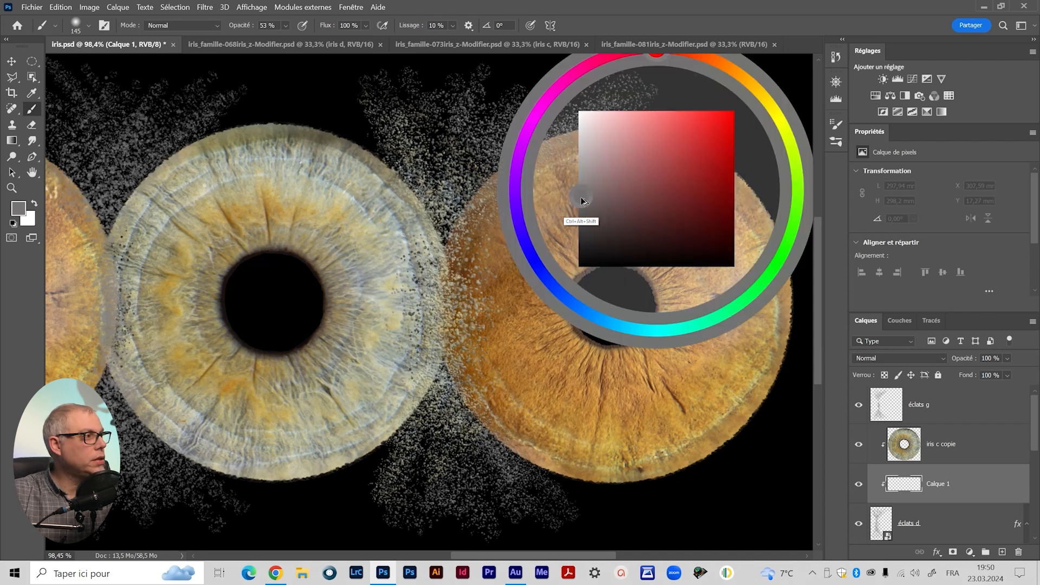
pyautogui.moveTo(584, 203)
pyautogui.mouseDown()
pyautogui.moveTo(593, 212)
pyautogui.moveTo(715, 131)
pyautogui.moveTo(613, 265)
pyautogui.moveTo(567, 359)
pyautogui.moveTo(633, 341)
pyautogui.moveTo(710, 101)
pyautogui.moveTo(735, 59)
pyautogui.moveTo(704, 145)
pyautogui.mouseUp()
pyautogui.moveTo(565, 226); pyautogui.dragTo(612, 291)
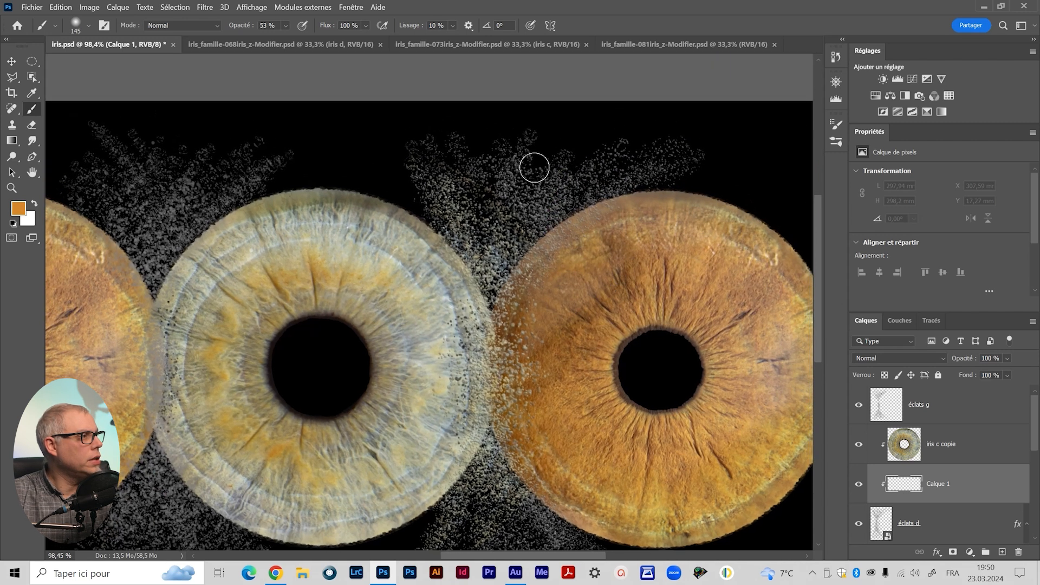
pyautogui.moveTo(580, 155)
pyautogui.mouseDown()
pyautogui.moveTo(569, 185)
pyautogui.moveTo(649, 143)
pyautogui.moveTo(660, 178)
pyautogui.moveTo(715, 151)
pyautogui.moveTo(656, 206)
pyautogui.mouseUp()
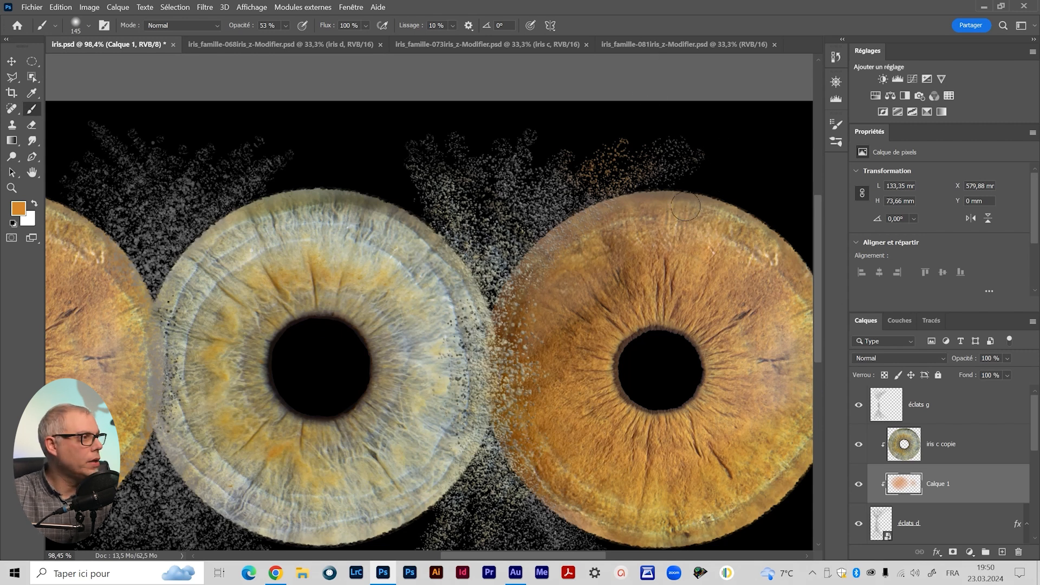
pyautogui.hotkey('ctrl', 'z')
pyautogui.hotkey('ctrl', 'z')
pyautogui.hotkey('ctrl', 'z')
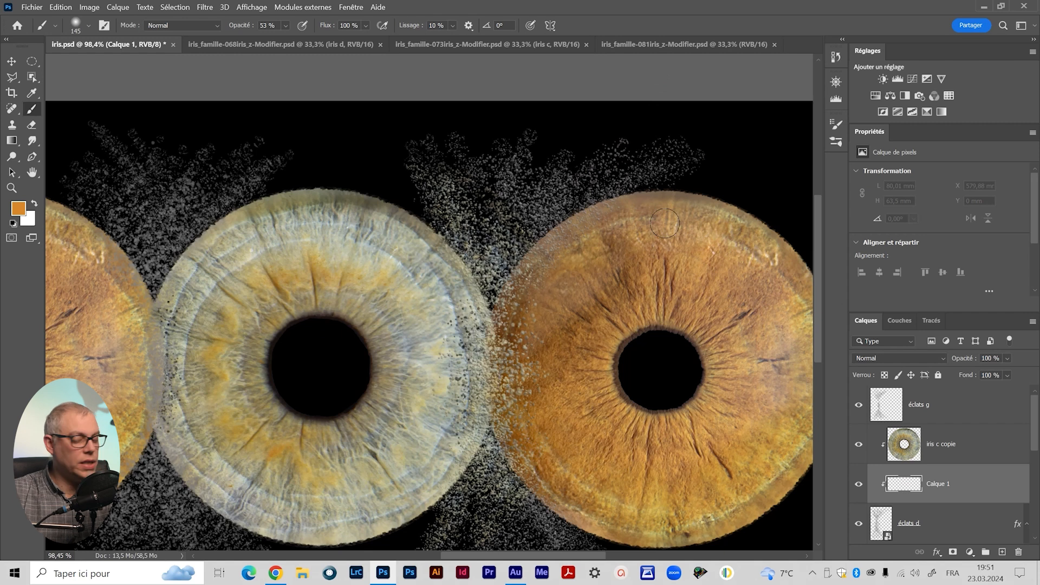
# Paint soft orange at 20 % opacity on Calque 1 over the fragments beside the orange iris, enlarging the brush to 222 px.
pyautogui.press('2')
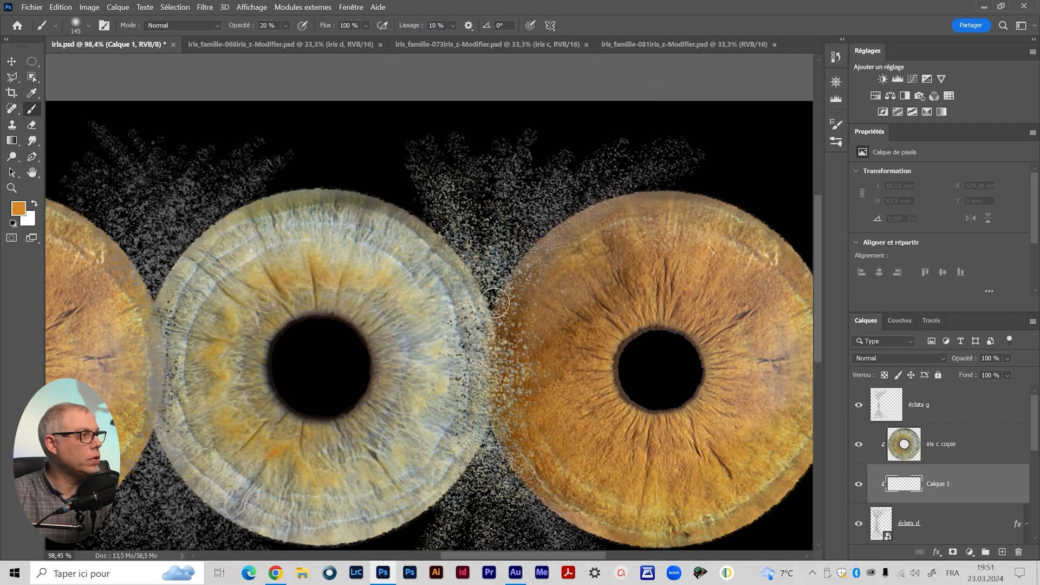
pyautogui.moveTo(580, 165)
pyautogui.mouseDown()
pyautogui.moveTo(692, 153)
pyautogui.moveTo(548, 149)
pyautogui.moveTo(547, 111)
pyautogui.moveTo(601, 200)
pyautogui.moveTo(611, 239)
pyautogui.mouseUp()
pyautogui.moveTo(620, 405); pyautogui.dragTo(573, 285)
pyautogui.moveTo(527, 390)
pyautogui.mouseDown()
pyautogui.moveTo(573, 430)
pyautogui.moveTo(555, 484)
pyautogui.mouseUp()
pyautogui.moveTo(535, 355)
pyautogui.mouseDown()
pyautogui.moveTo(502, 337)
pyautogui.moveTo(500, 217)
pyautogui.mouseUp()
pyautogui.moveTo(499, 228); pyautogui.dragTo(563, 326)
pyautogui.moveTo(536, 126); pyautogui.dragTo(415, 114)
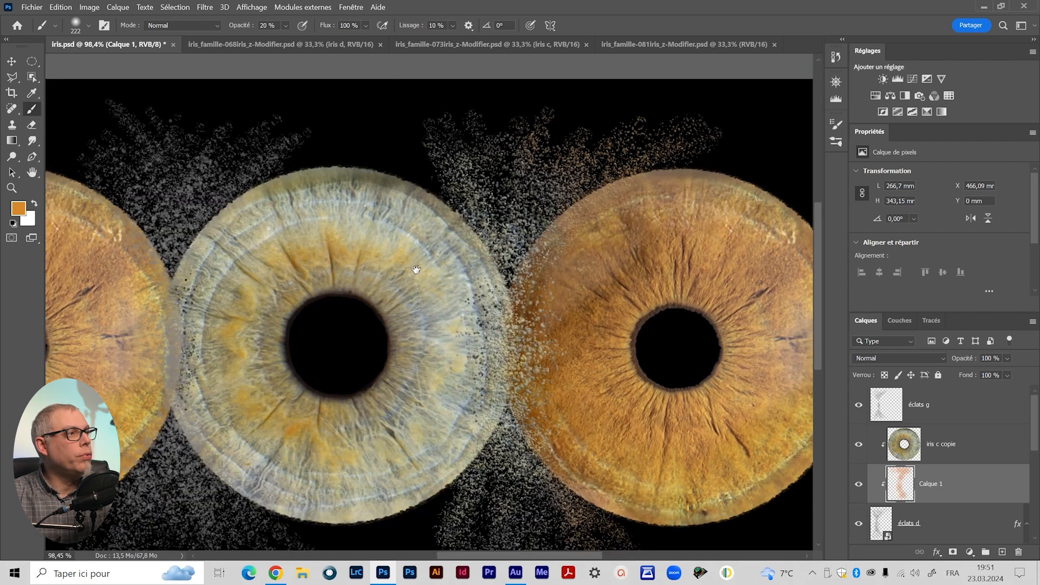
pyautogui.moveTo(441, 346); pyautogui.dragTo(397, 209)
pyautogui.moveTo(487, 241); pyautogui.dragTo(511, 356)
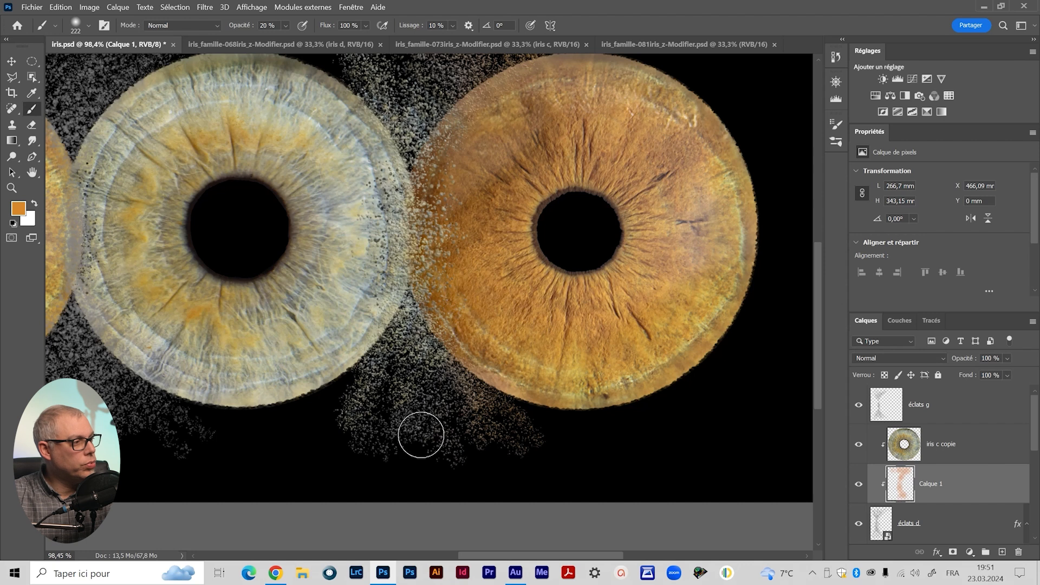
# Pick a red foreground colour and paint it softly over the outer fragments above and below the orange iris.
pyautogui.keyDown('ctrl'); pyautogui.keyDown('alt'); pyautogui.keyDown('shift'); pyautogui.rightClick(613, 261); pyautogui.keyUp('shift'); pyautogui.keyUp('alt'); pyautogui.keyUp('ctrl')
pyautogui.moveTo(613, 262); pyautogui.dragTo(552, 177)
pyautogui.keyDown('ctrl'); pyautogui.keyDown('alt'); pyautogui.keyDown('shift'); pyautogui.rightClick(578, 223); pyautogui.keyUp('shift'); pyautogui.keyUp('alt'); pyautogui.keyUp('ctrl')
pyautogui.moveTo(578, 222); pyautogui.dragTo(591, 247)
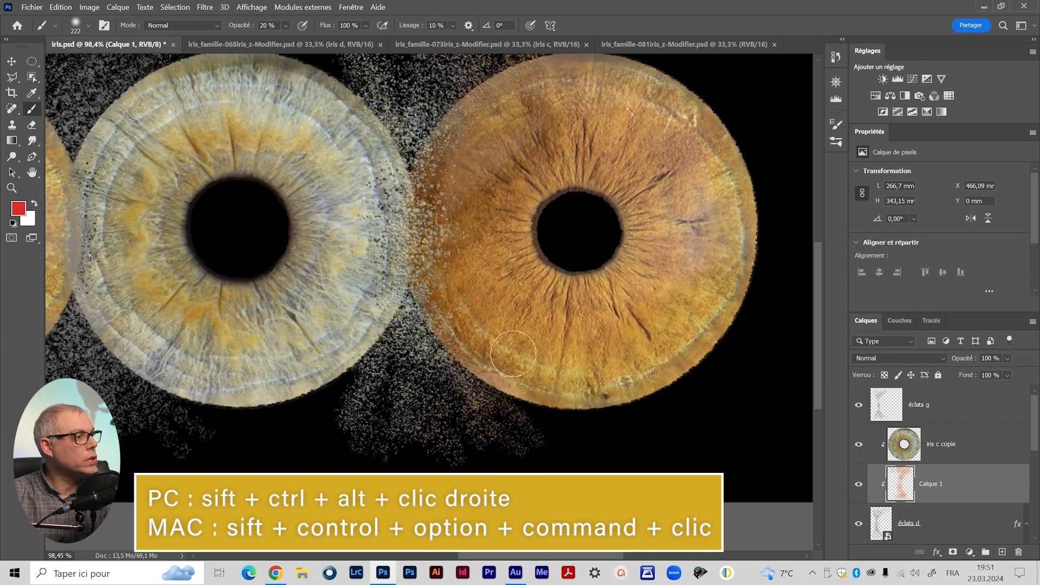
pyautogui.scroll(5, 672, 173)
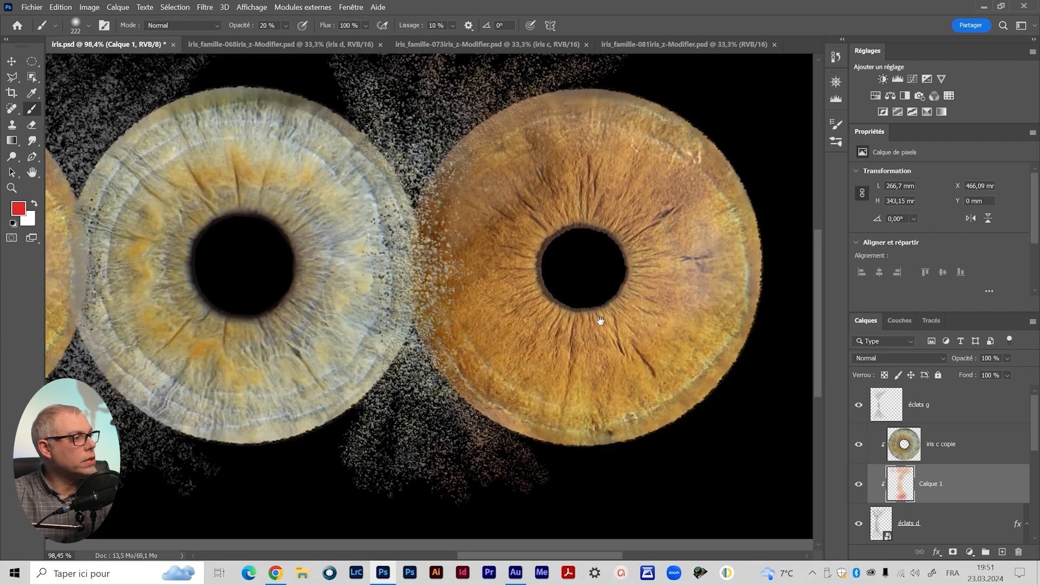
pyautogui.moveTo(671, 174)
pyautogui.mouseDown()
pyautogui.moveTo(654, 155)
pyautogui.moveTo(696, 145)
pyautogui.moveTo(606, 188)
pyautogui.moveTo(582, 181)
pyautogui.moveTo(562, 142)
pyautogui.moveTo(503, 140)
pyautogui.moveTo(508, 110)
pyautogui.mouseUp()
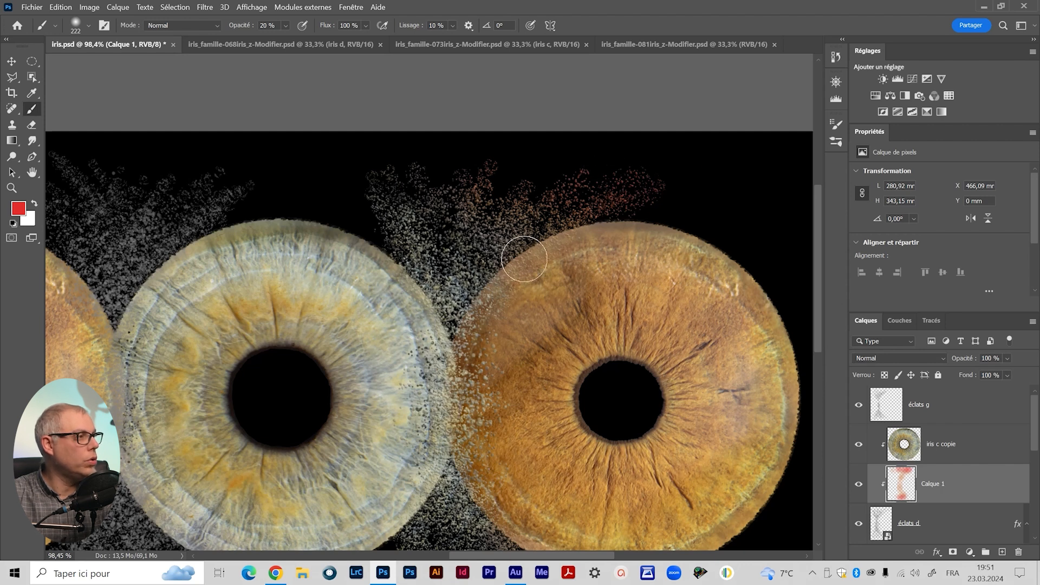
pyautogui.scroll(-5, 601, 206)
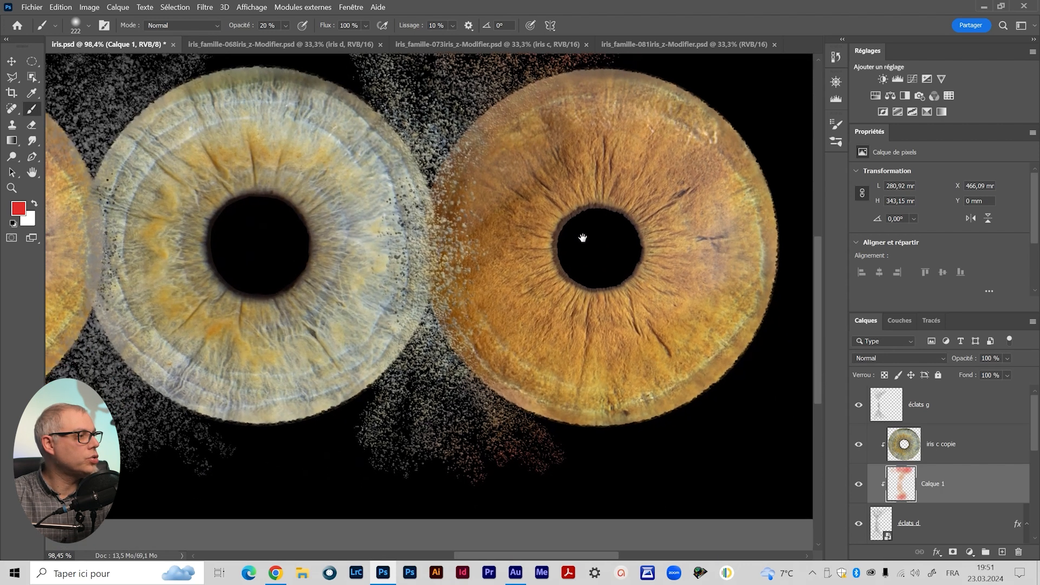
pyautogui.moveTo(507, 259); pyautogui.dragTo(599, 350)
# Duplicate the iris c copie and Calque 1 layers together and place the copies above éclats g.
pyautogui.press('z')
pyautogui.moveTo(460, 316); pyautogui.dragTo(422, 314)
pyautogui.moveTo(422, 314); pyautogui.dragTo(509, 284)
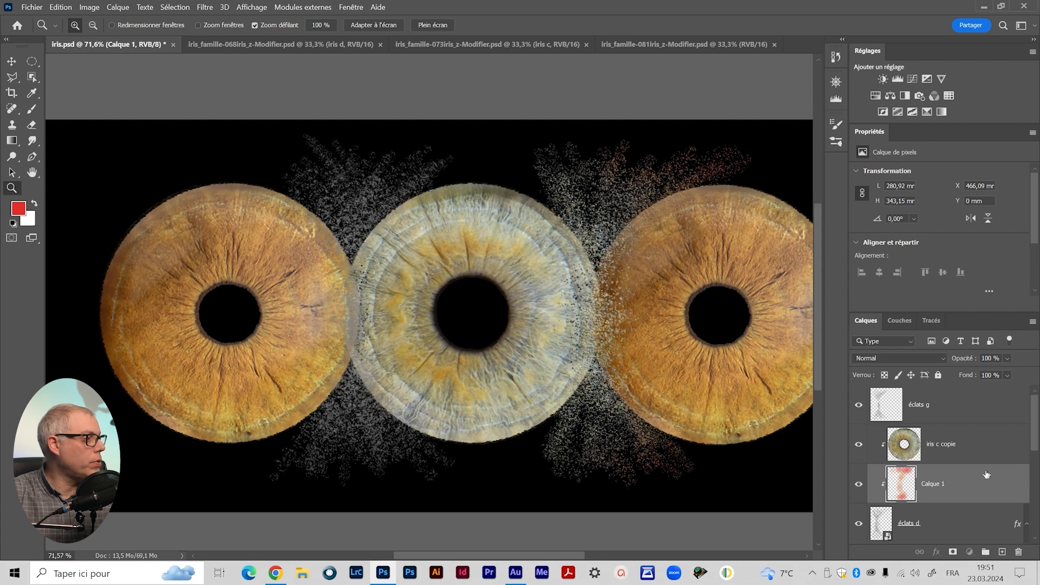
pyautogui.keyDown('shift'); pyautogui.click(975, 451); pyautogui.keyUp('shift')
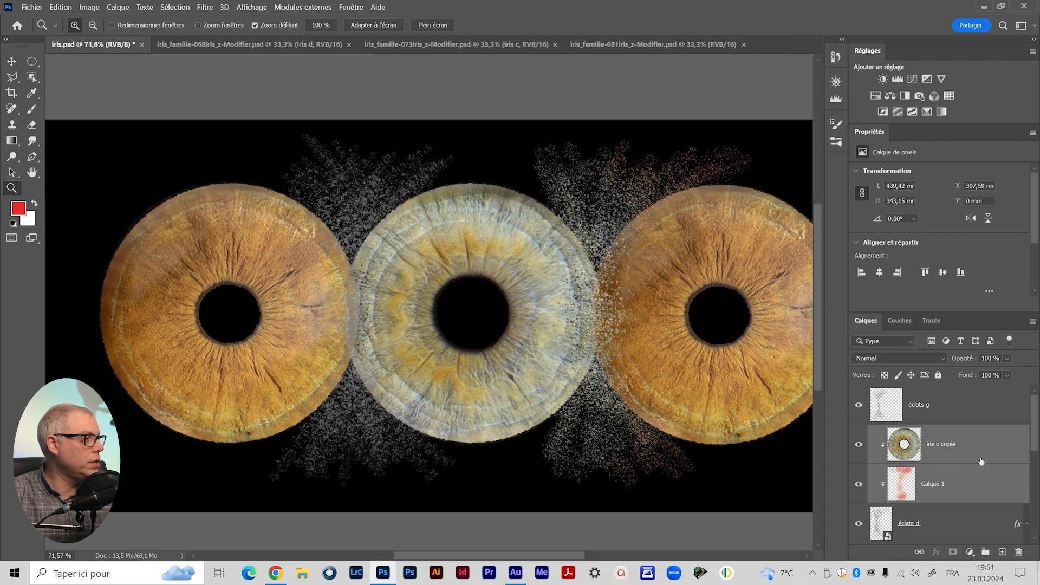
pyautogui.moveTo(961, 315); pyautogui.dragTo(957, 248)
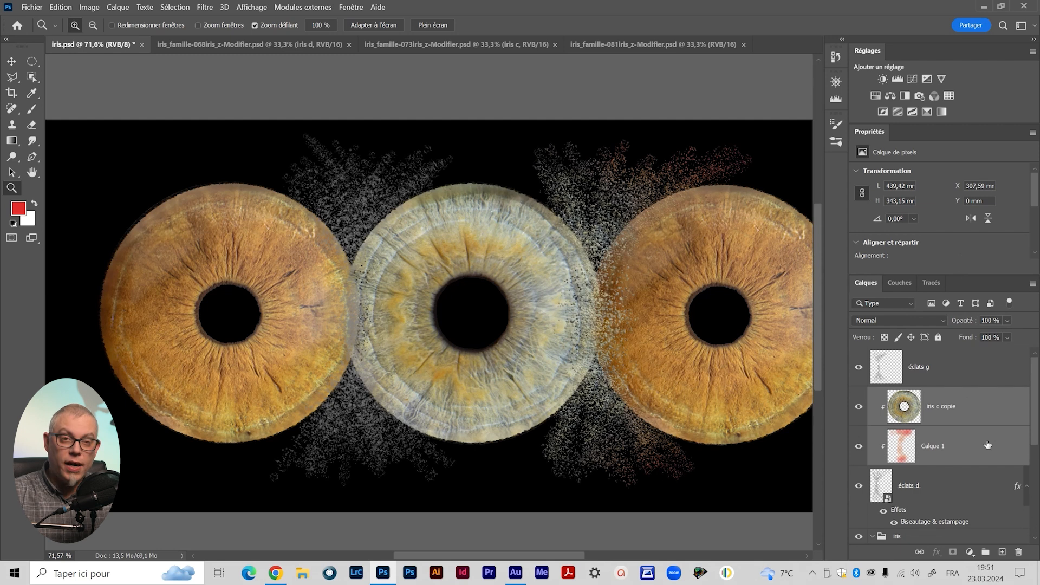
pyautogui.press('alt')
pyautogui.moveTo(981, 446); pyautogui.dragTo(981, 353)
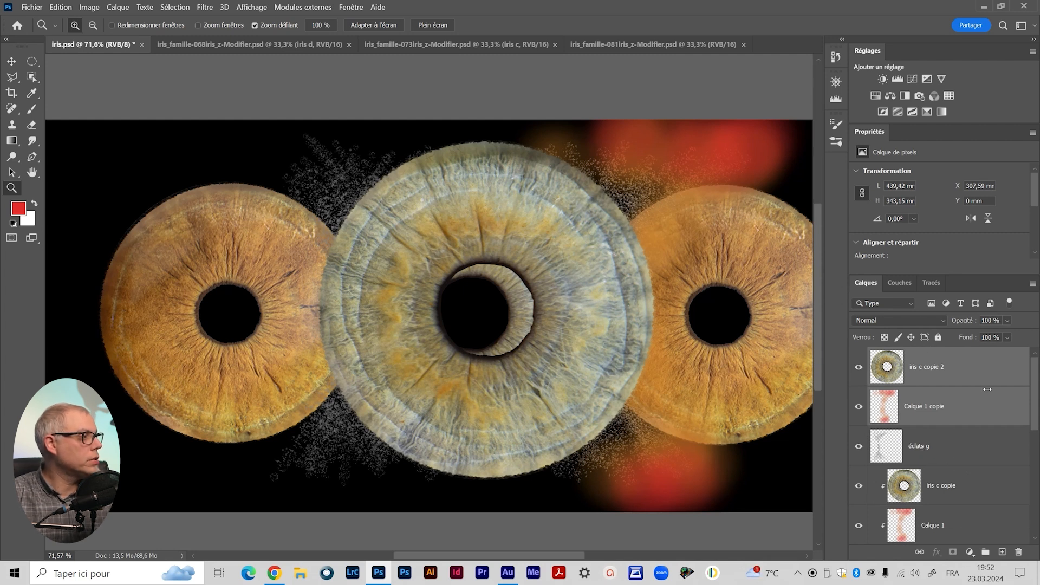
# Clip the Calque 1 copie and iris c copie 2 layers to the éclats g fragments.
pyautogui.click(978, 419)
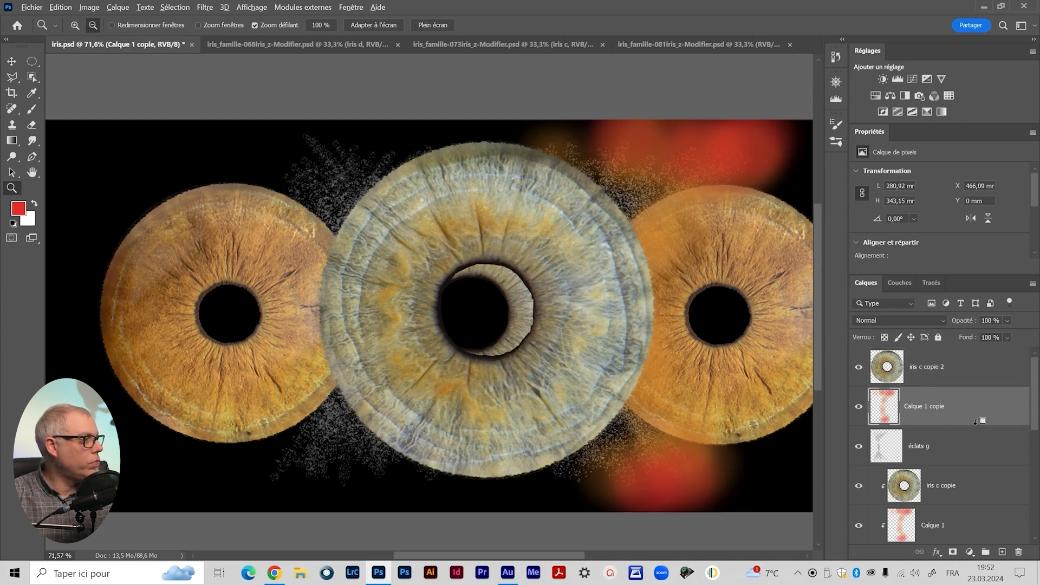
pyautogui.press('alt')
pyautogui.press('alt')
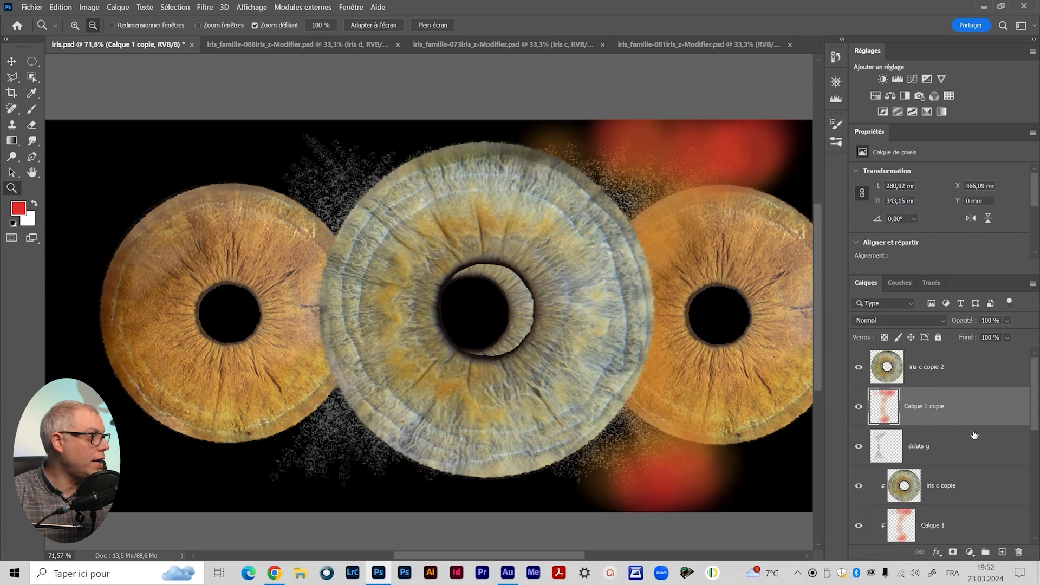
pyautogui.keyDown('alt'); pyautogui.click(978, 425); pyautogui.keyUp('alt')
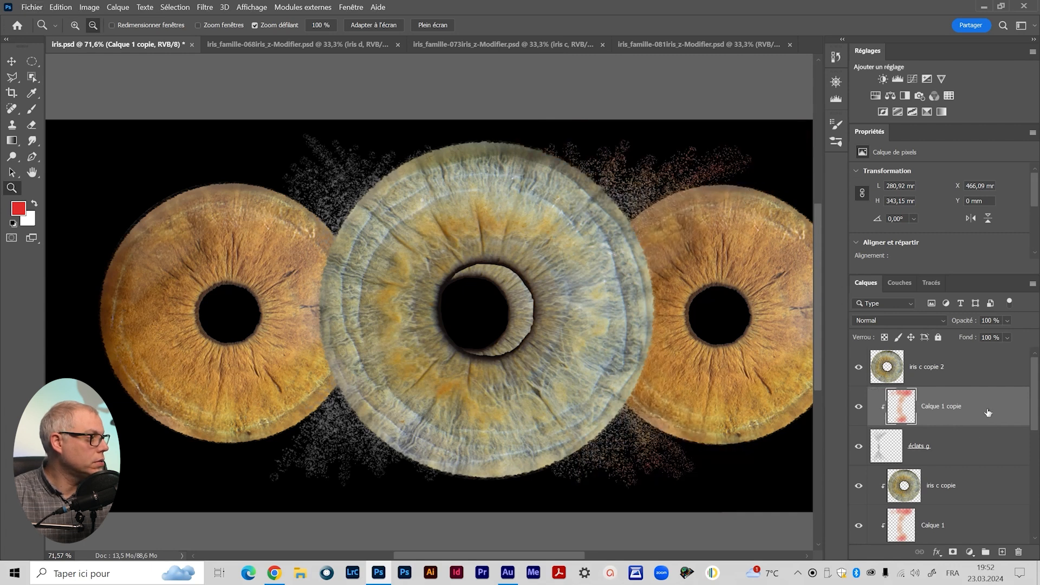
pyautogui.keyDown('alt'); pyautogui.click(981, 385); pyautogui.keyUp('alt')
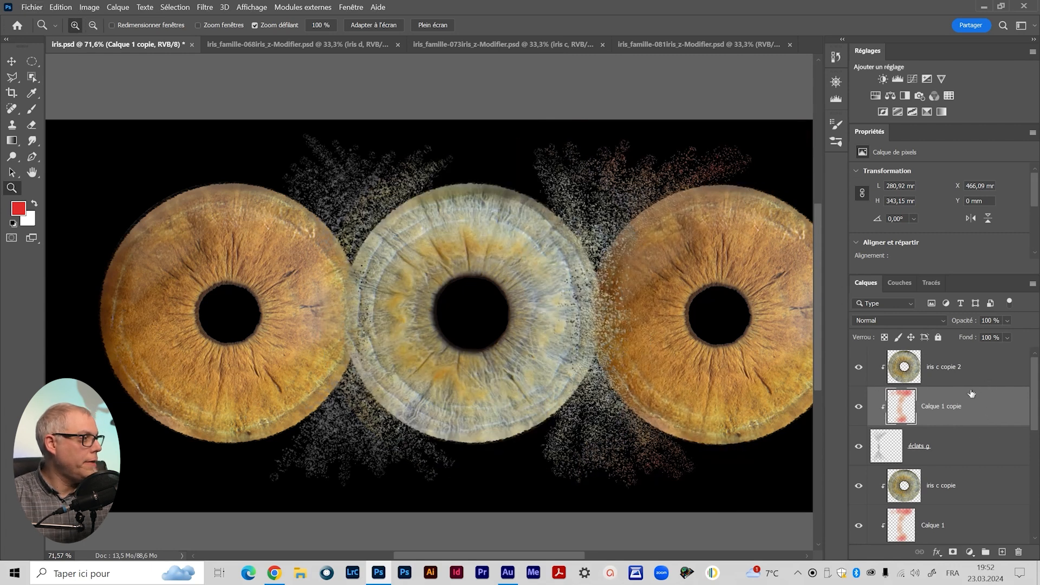
# Move the clipped iris c copie 2 layer to X 287.02 mm and Y 29.97 mm, over the fragments between the first two irises.
pyautogui.click(915, 379)
pyautogui.press('v')
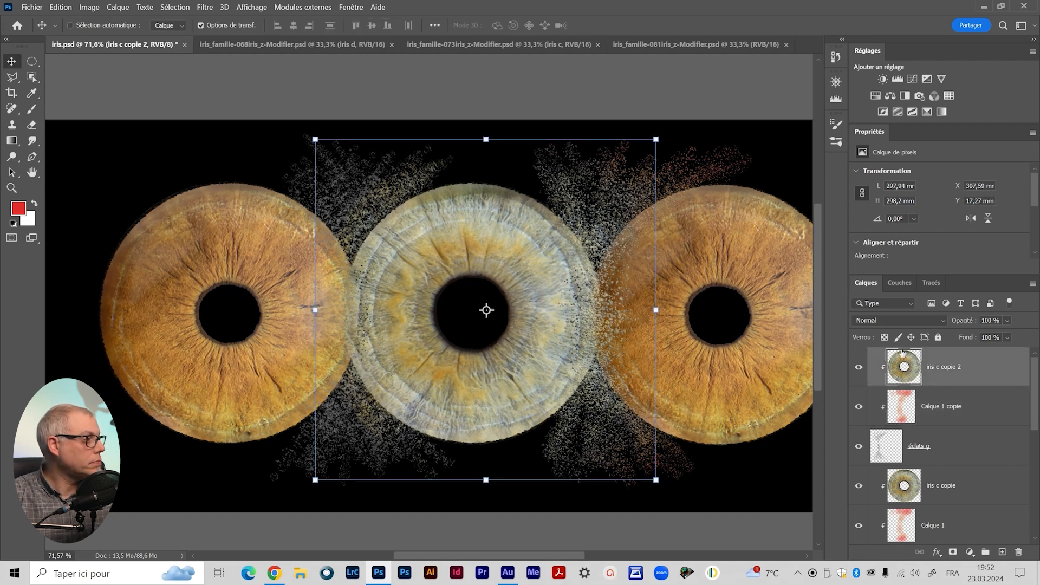
pyautogui.moveTo(499, 401); pyautogui.dragTo(482, 425)
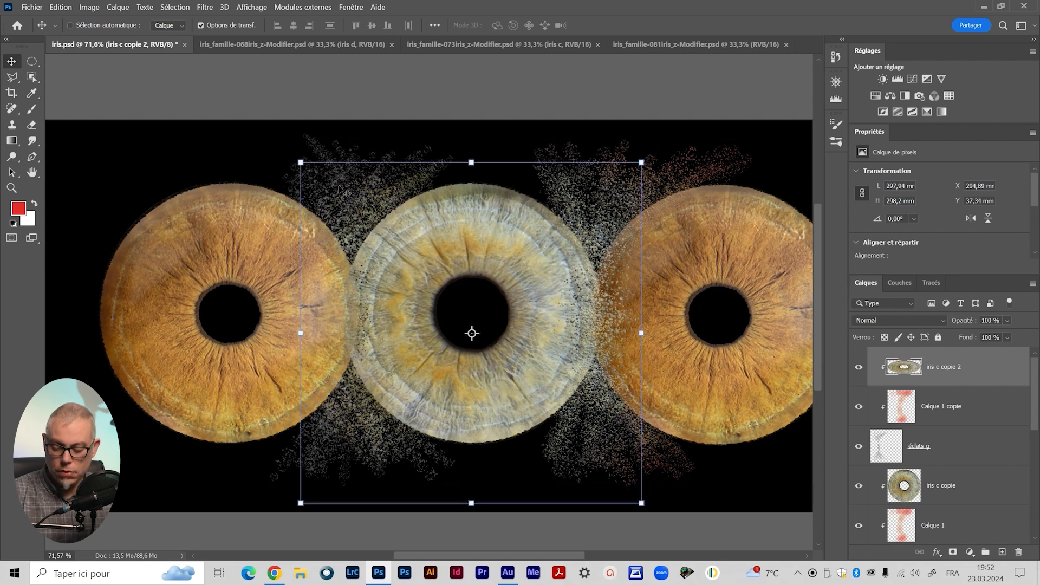
pyautogui.scroll(3, 334, 254)
pyautogui.moveTo(469, 374); pyautogui.dragTo(456, 355)
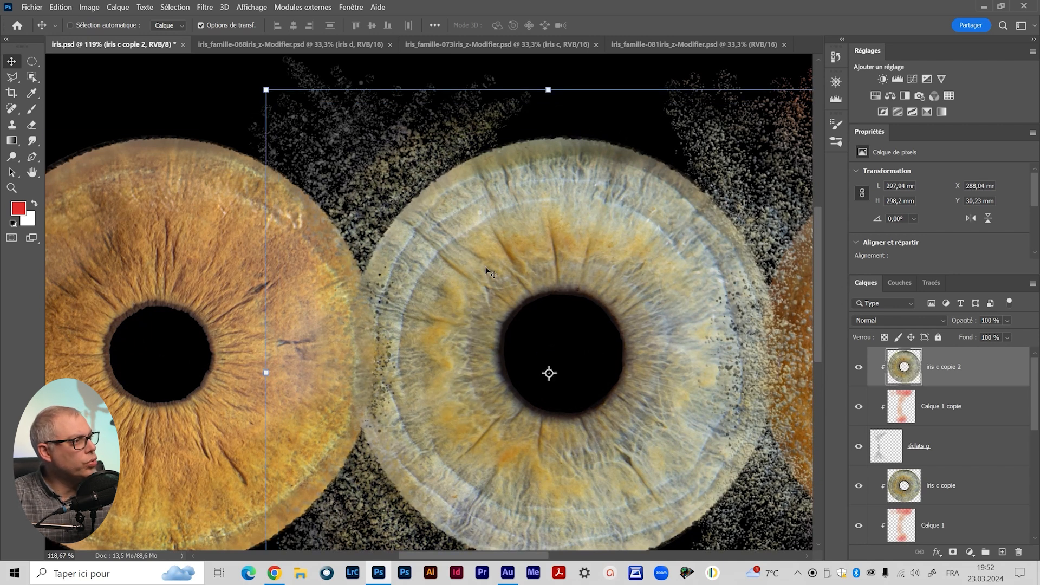
pyautogui.moveTo(411, 395); pyautogui.dragTo(409, 393)
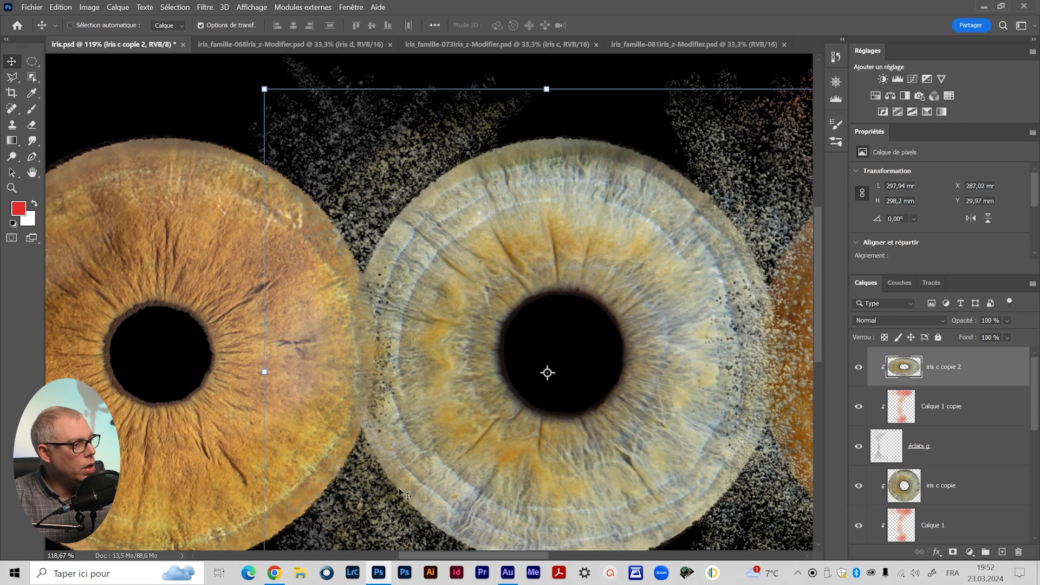
# Move the Calque 1 copie colour layer over the éclats g fragments to tint those beside the first orange iris.
pyautogui.click(959, 404)
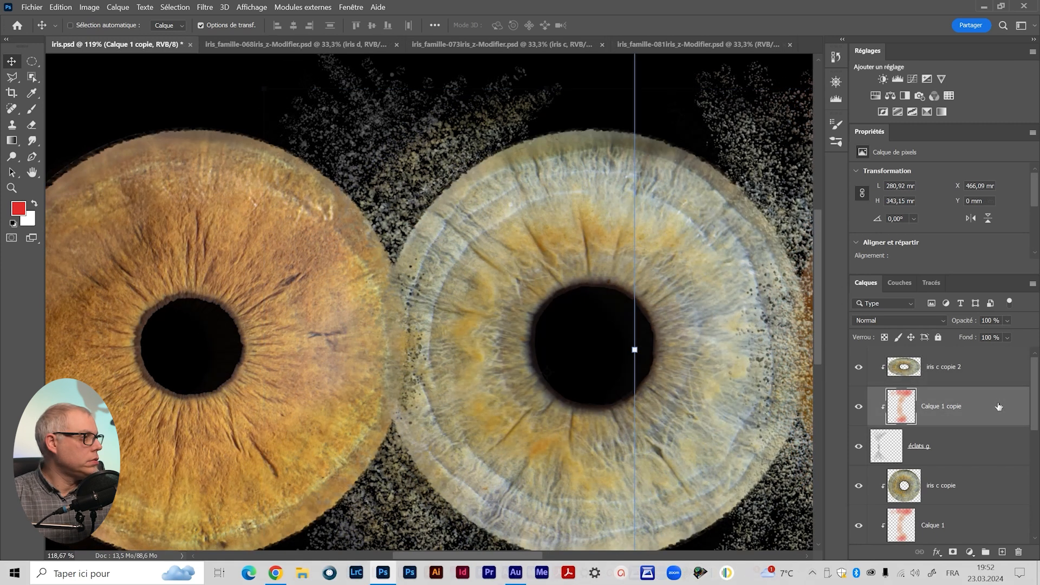
pyautogui.moveTo(666, 329); pyautogui.dragTo(631, 419)
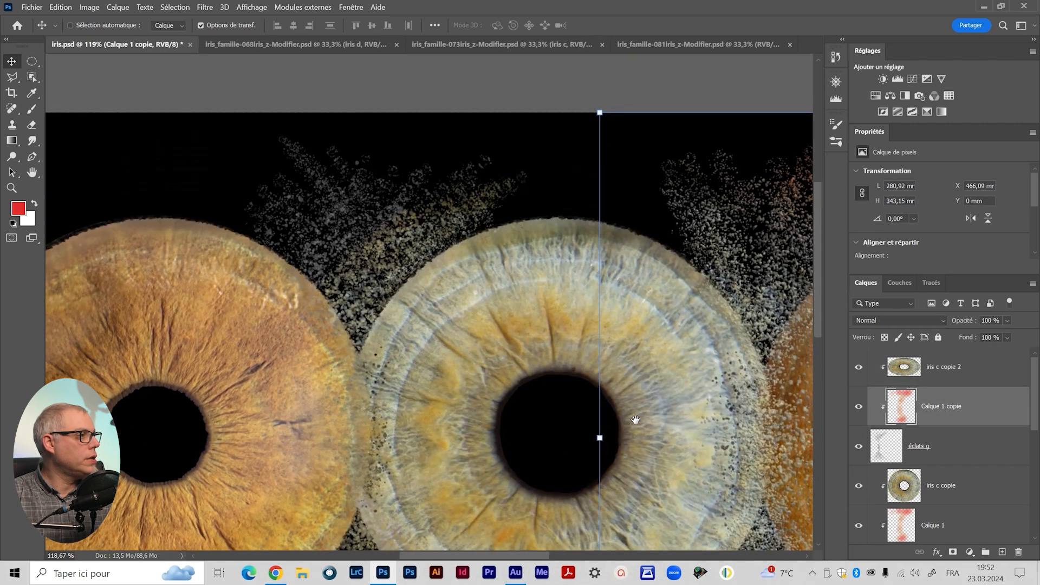
pyautogui.moveTo(211, 293); pyautogui.dragTo(112, 206)
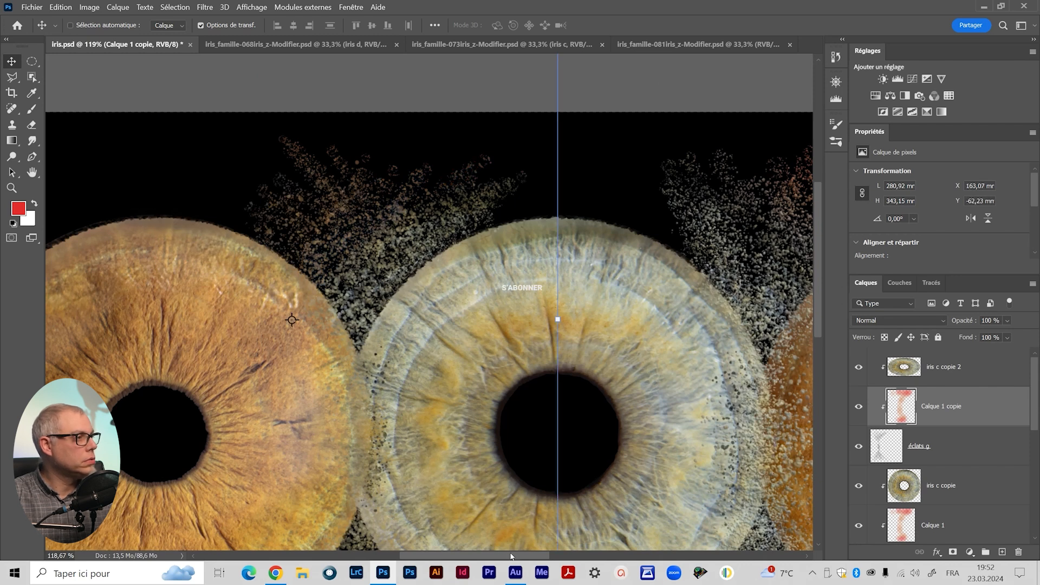
pyautogui.scroll(-5, 505, 357)
pyautogui.moveTo(469, 425); pyautogui.dragTo(498, 349)
pyautogui.moveTo(409, 453); pyautogui.dragTo(369, 449)
pyautogui.moveTo(498, 309); pyautogui.dragTo(530, 309)
pyautogui.moveTo(427, 353); pyautogui.dragTo(412, 350)
pyautogui.press('Return')
# Group the éclats d, Calque 1 and iris c copie layers and name the group éclats d.
pyautogui.scroll(-3, 983, 433)
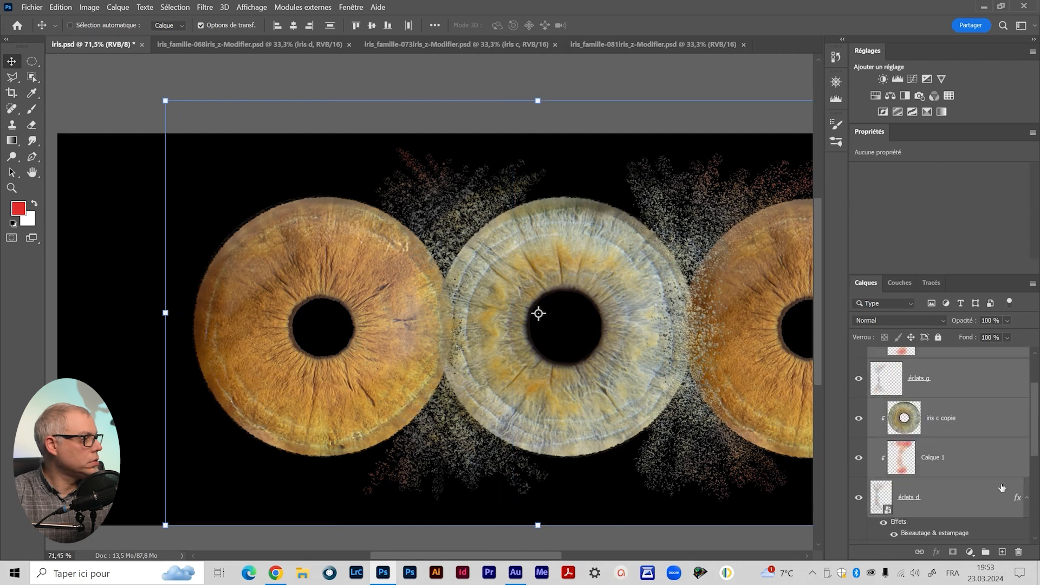
pyautogui.click(987, 501)
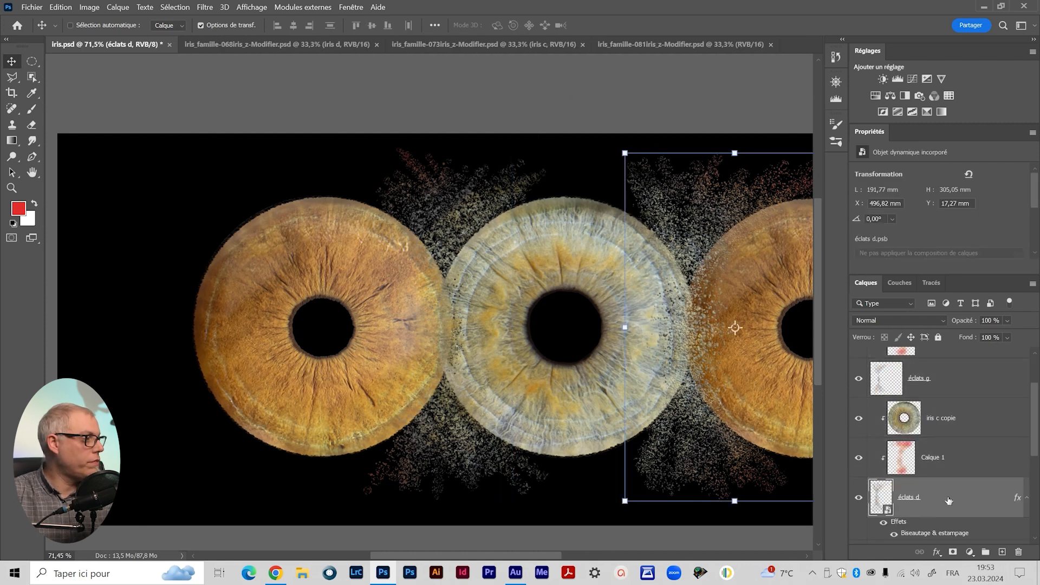
pyautogui.keyDown('shift'); pyautogui.click(955, 420); pyautogui.keyUp('shift')
pyautogui.click(963, 505)
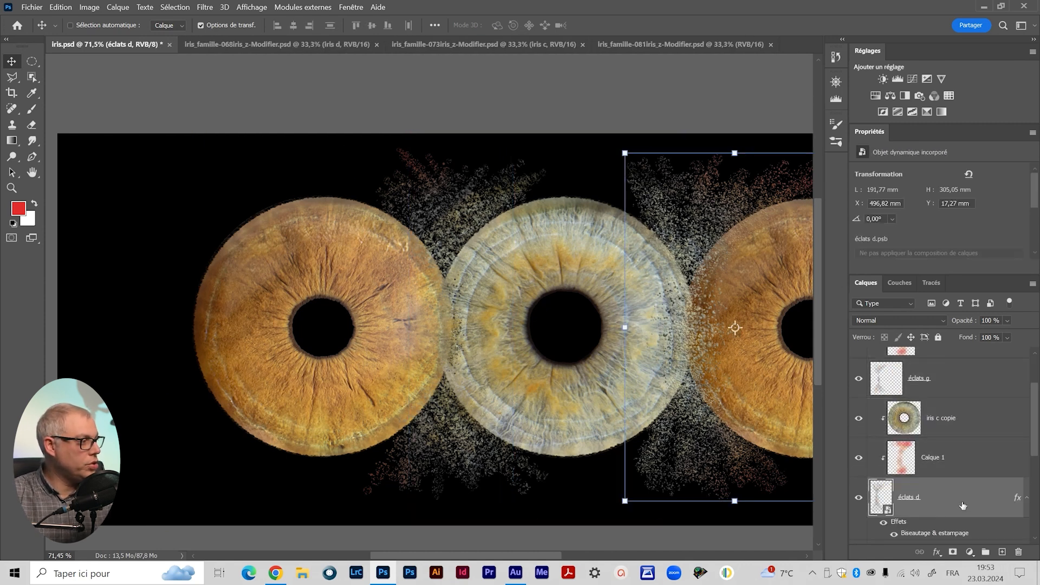
pyautogui.keyDown('shift'); pyautogui.click(972, 420); pyautogui.keyUp('shift')
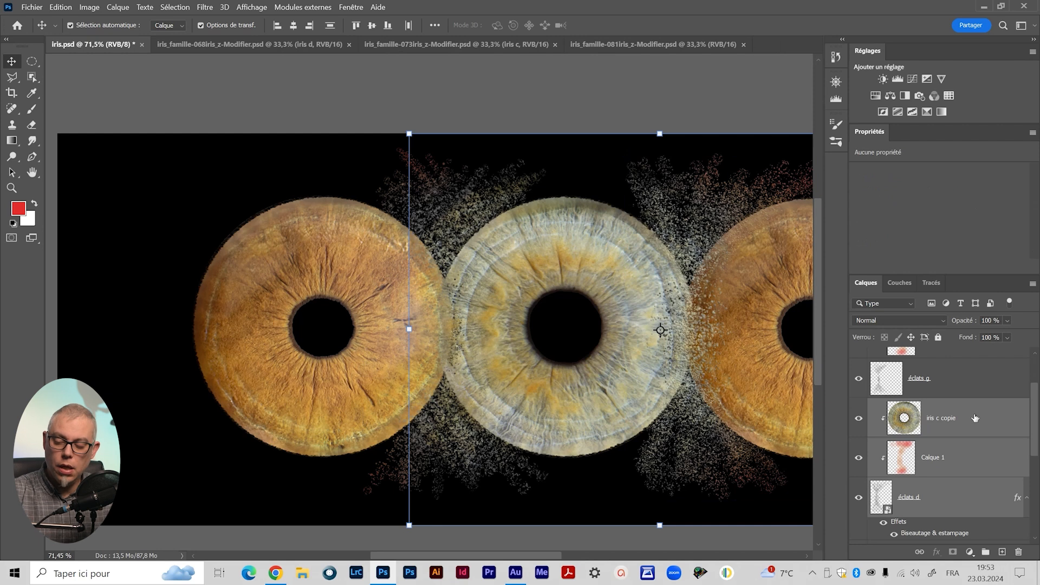
pyautogui.hotkey('ctrl', 'g')
pyautogui.doubleClick(908, 406)
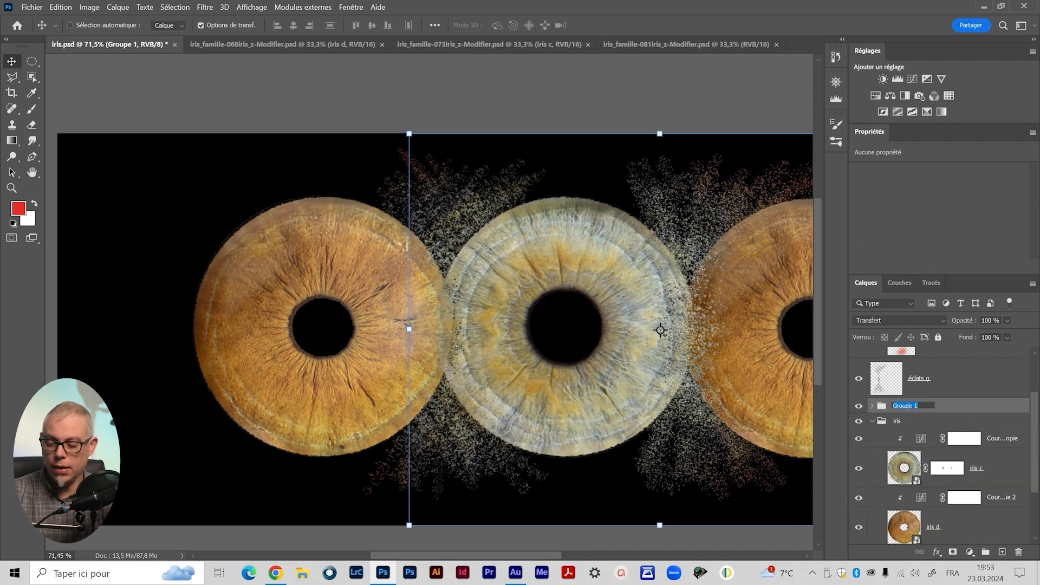
pyautogui.write('éclats')
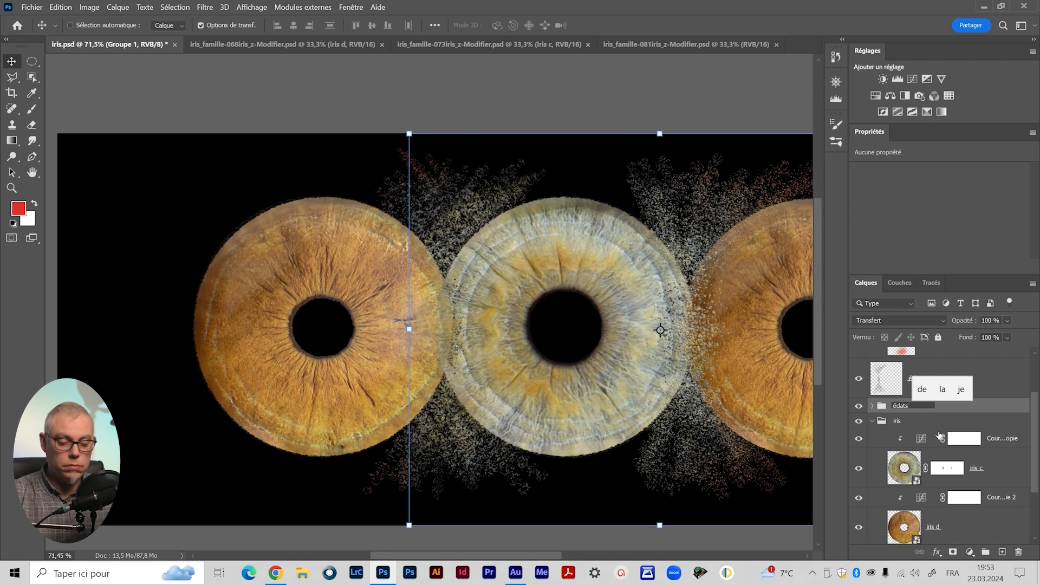
pyautogui.write(' d')
pyautogui.press('Return')
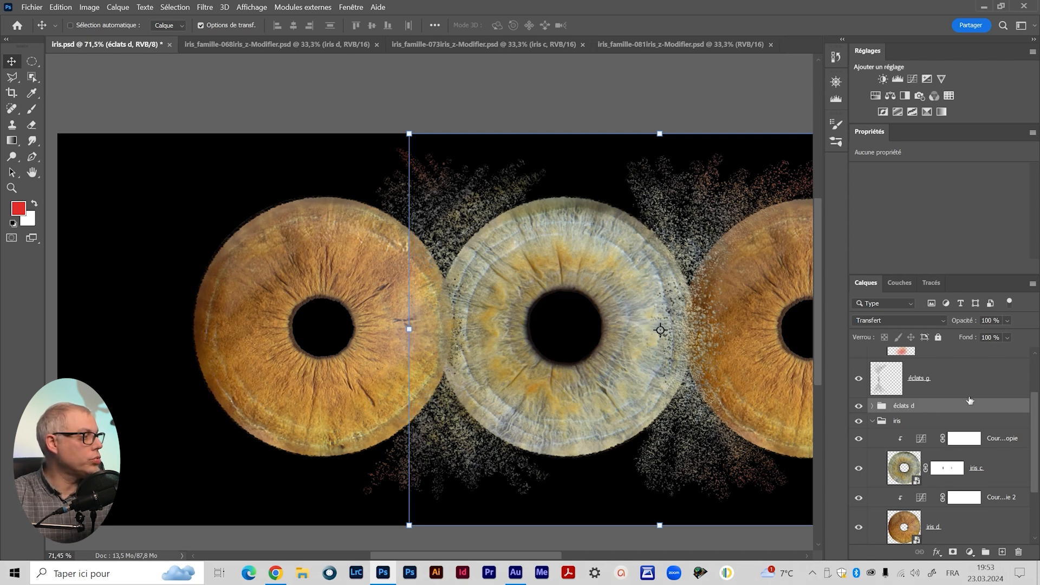
# Group the éclats g, Calque 1 copie and iris c copie 2 layers and name the group éclats g.
pyautogui.scroll(3, 1030, 429)
pyautogui.click(953, 444)
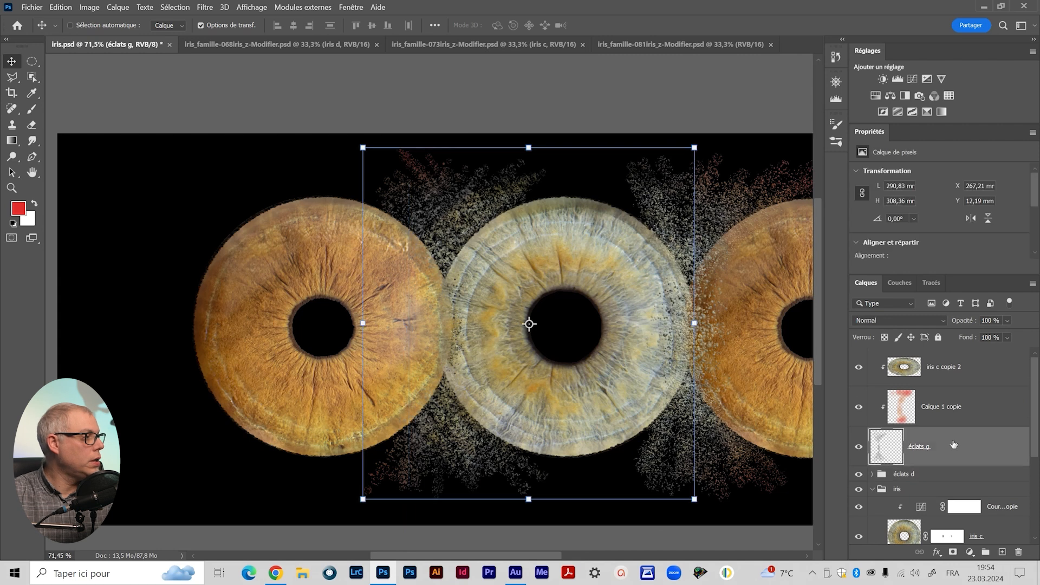
pyautogui.keyDown('shift'); pyautogui.click(967, 375); pyautogui.keyUp('shift')
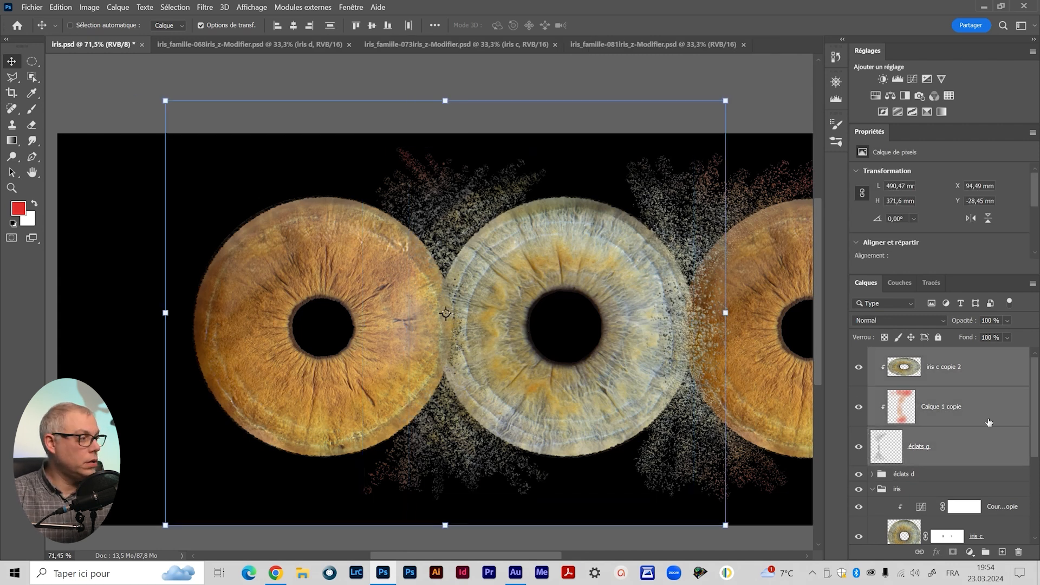
pyautogui.hotkey('ctrl', 'g')
pyautogui.doubleClick(914, 357)
pyautogui.write('éclats d')
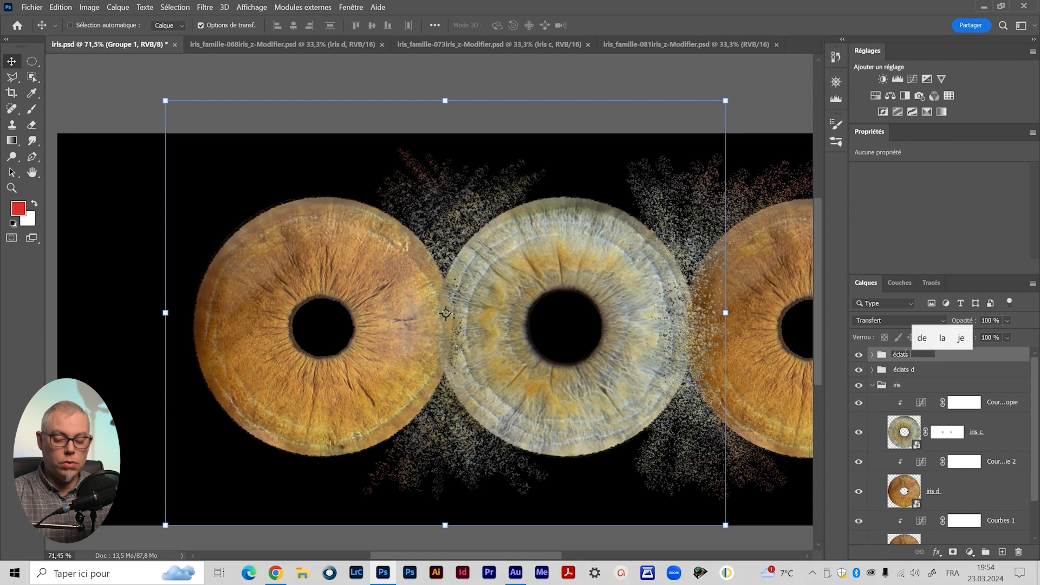
pyautogui.press('Return')
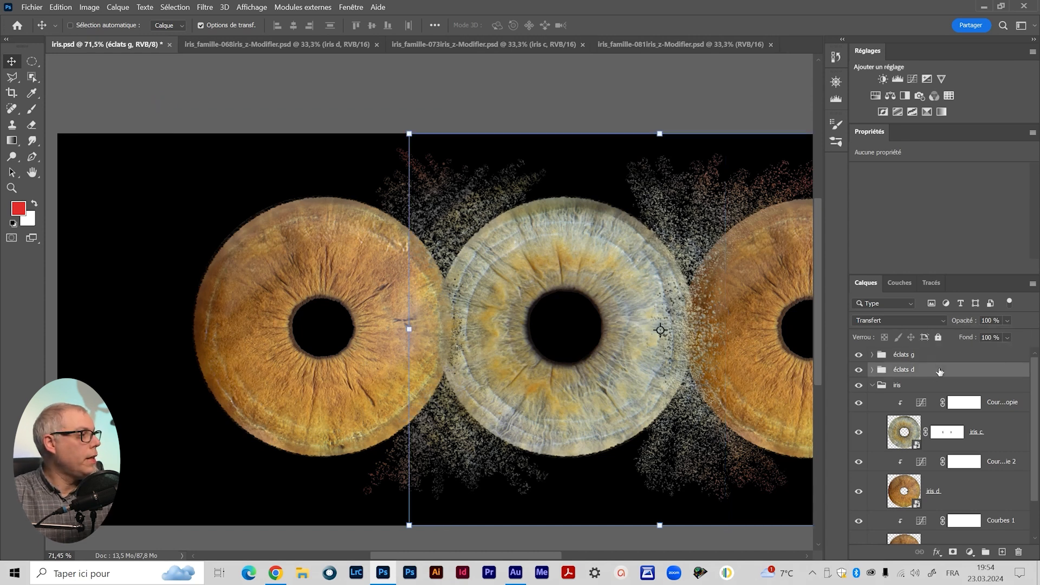
# Collapse the iris group and give it the red (Rouge) colour label.
pyautogui.click(872, 385)
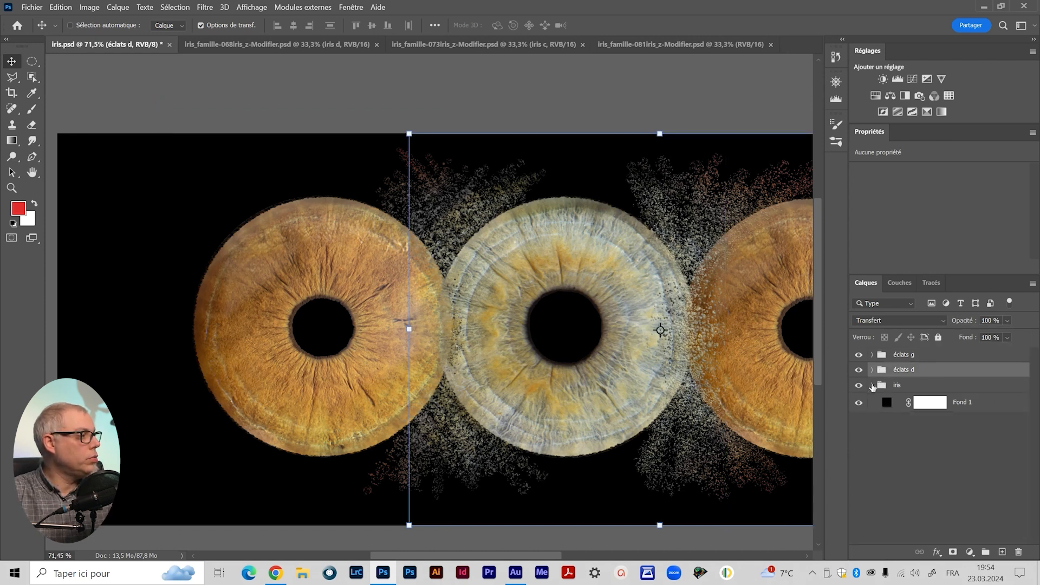
pyautogui.rightClick(864, 385)
pyautogui.click(921, 385)
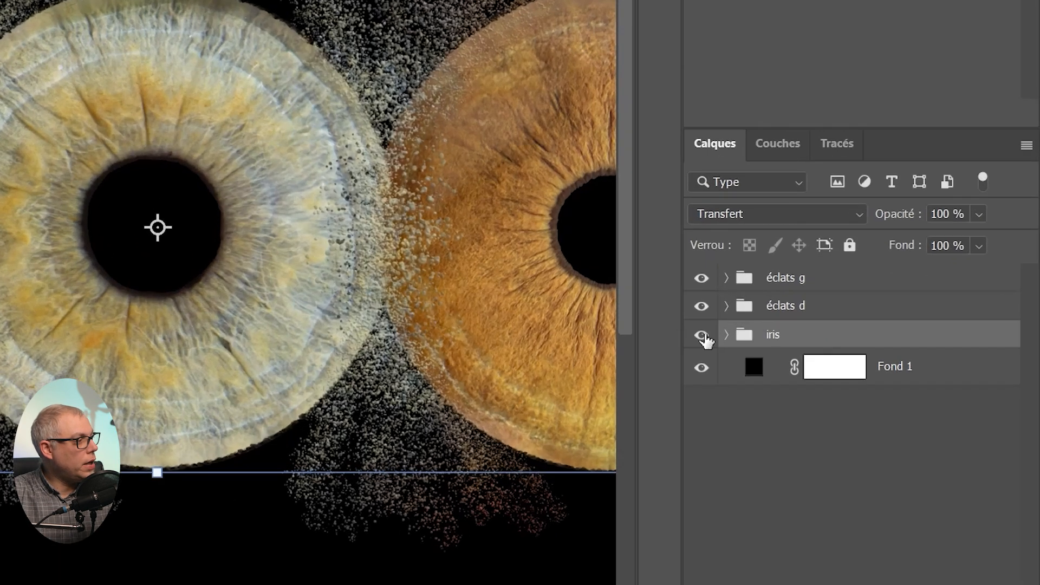
pyautogui.click(858, 385)
pyautogui.click(703, 336)
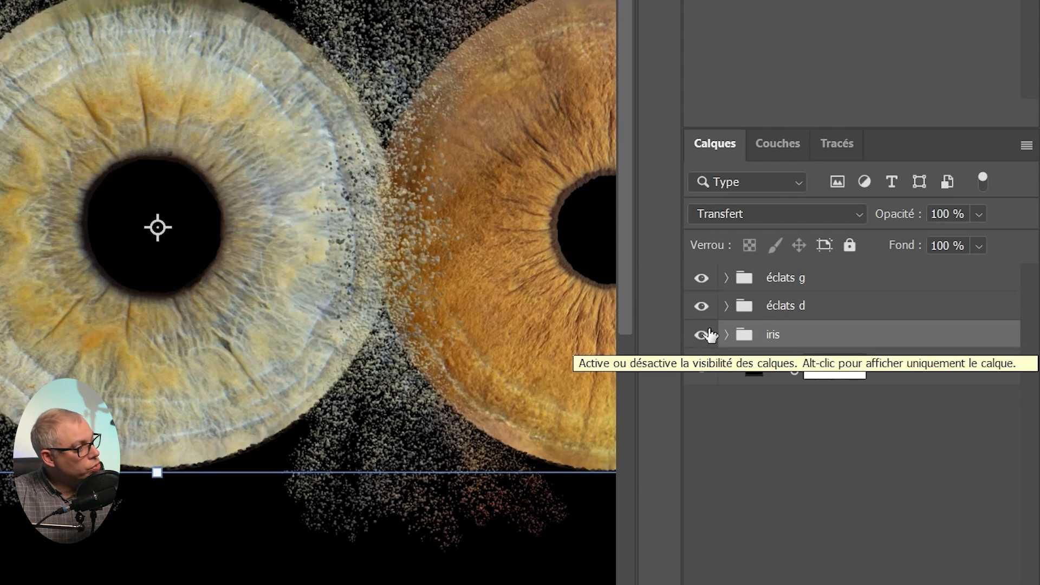
pyautogui.rightClick(711, 331)
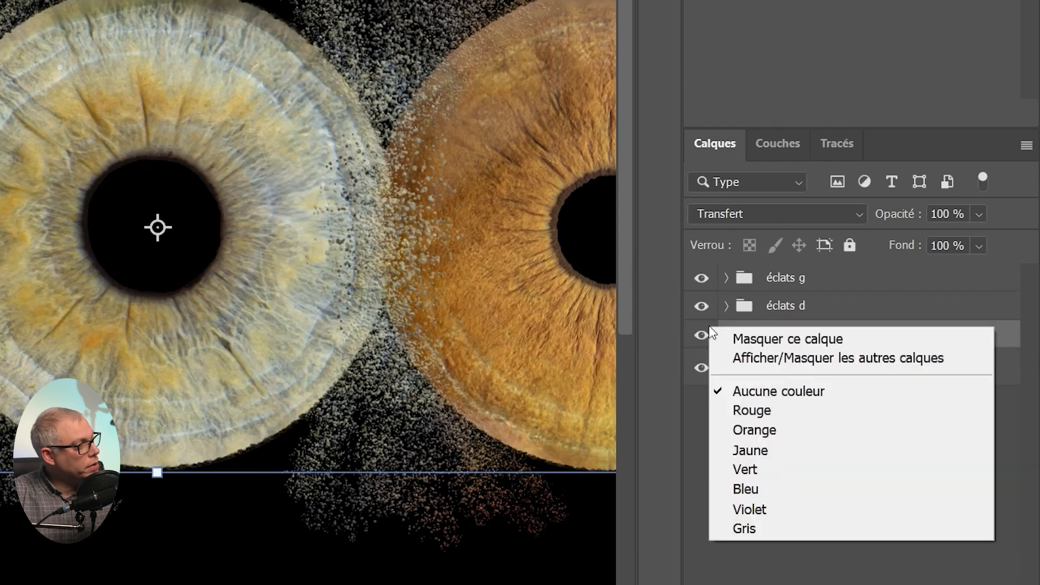
pyautogui.click(755, 411)
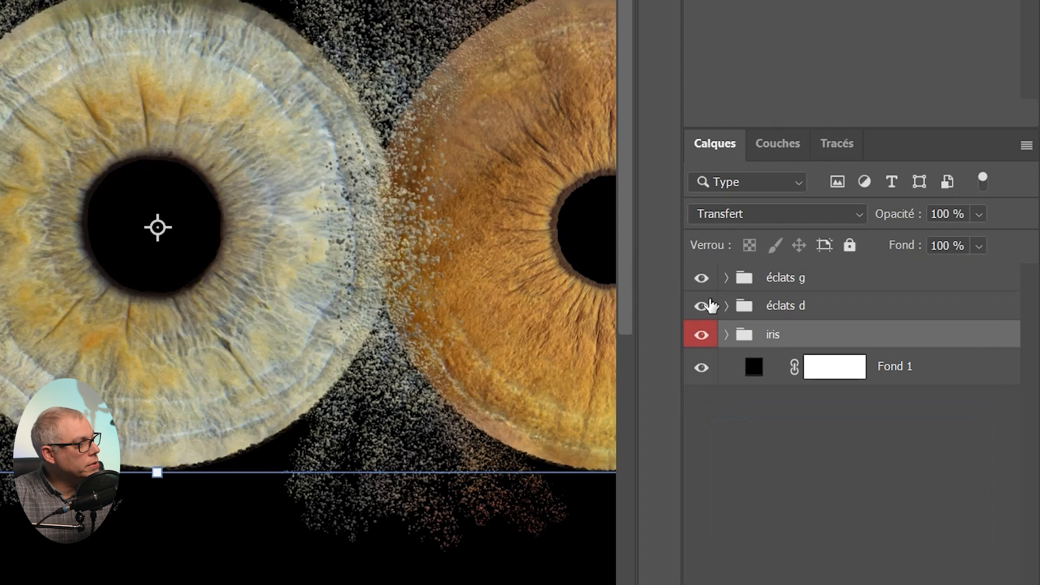
# Colour-label the éclats d group yellow (Jaune) and the éclats g group green (Vert).
pyautogui.rightClick(702, 305)
pyautogui.click(765, 422)
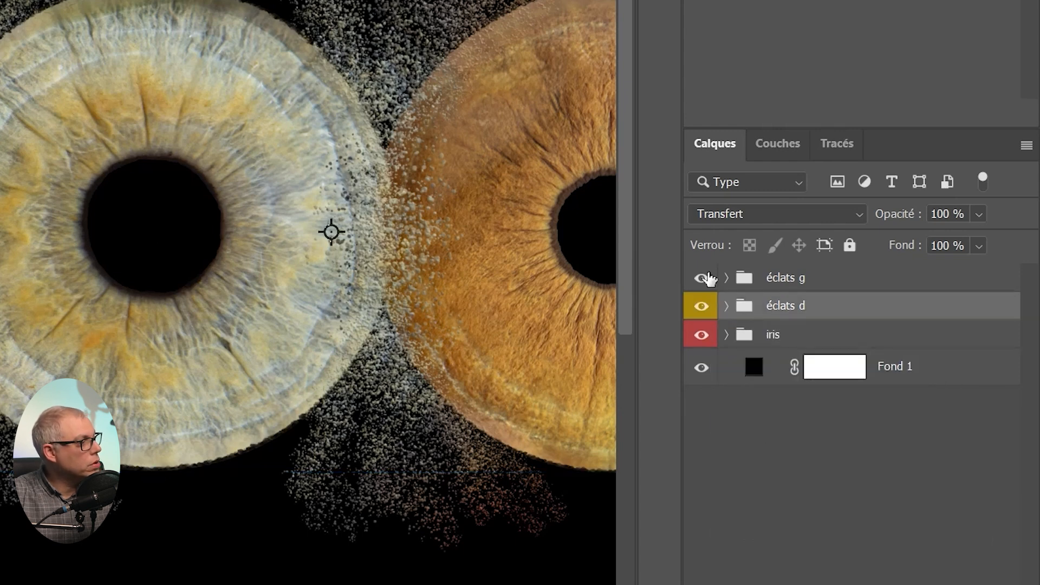
pyautogui.rightClick(701, 278)
pyautogui.click(775, 416)
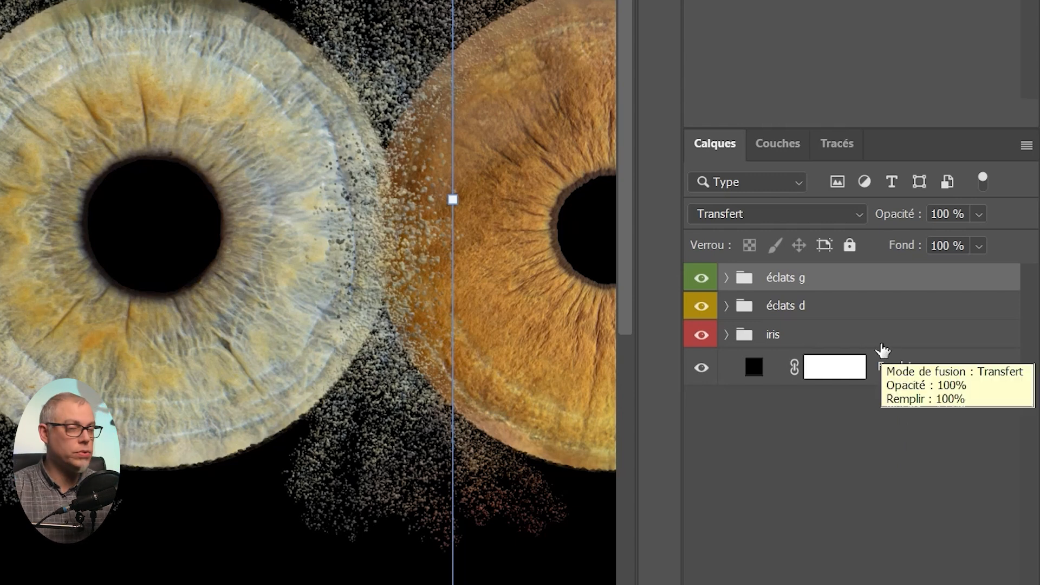
# Copy the Biseautage & estampage effect from the éclats d layer to the éclats g layer inside the éclats g group.
pyautogui.click(735, 301)
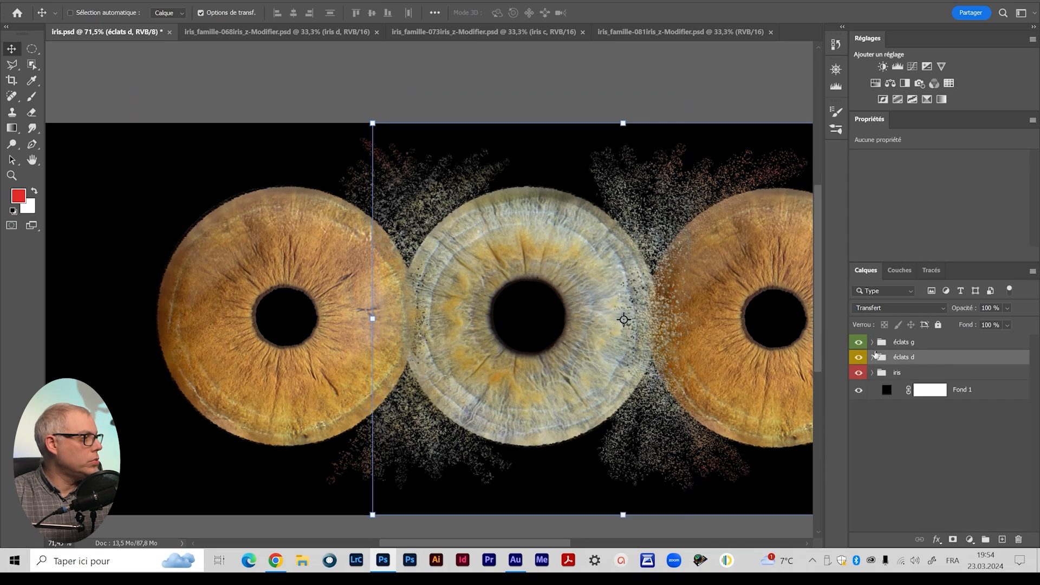
pyautogui.click(873, 342)
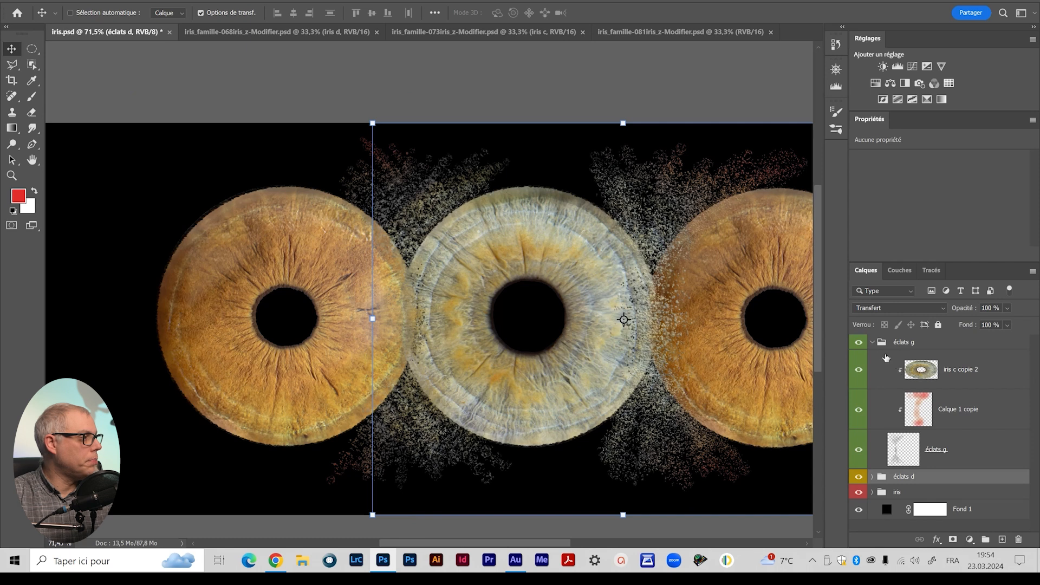
pyautogui.click(871, 344)
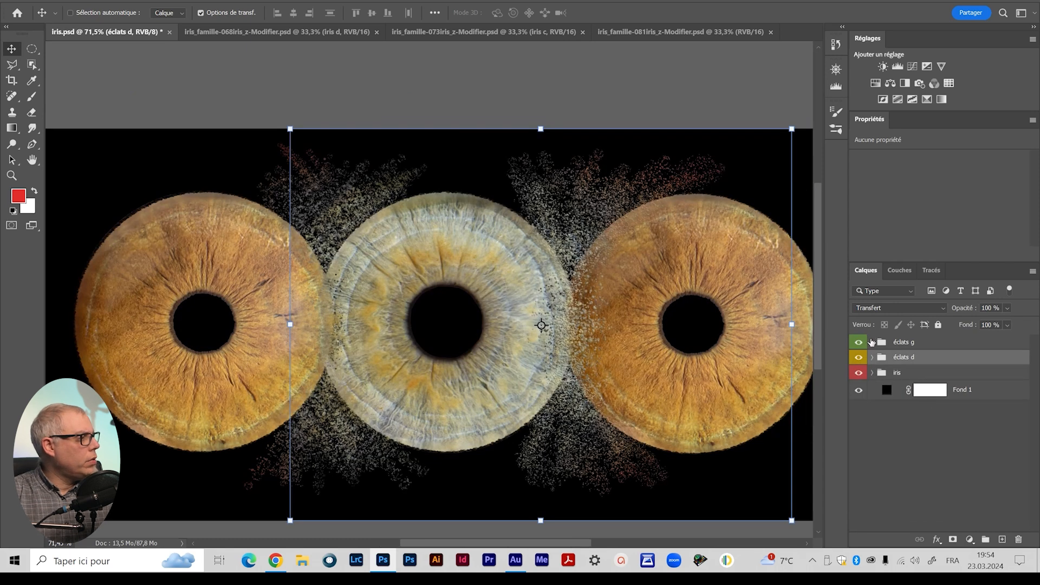
pyautogui.click(872, 342)
pyautogui.click(903, 455)
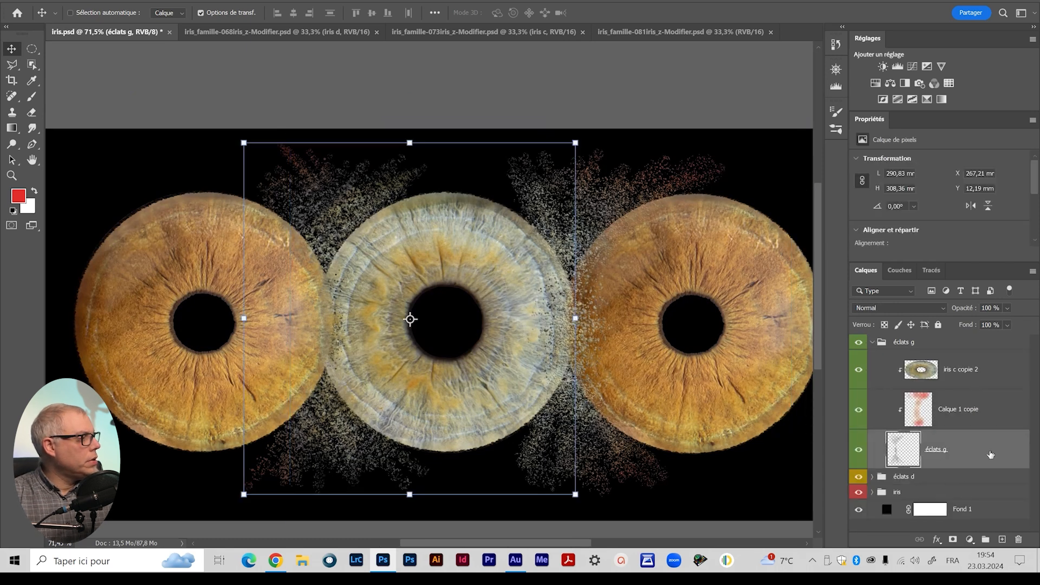
pyautogui.scroll(-3, 943, 481)
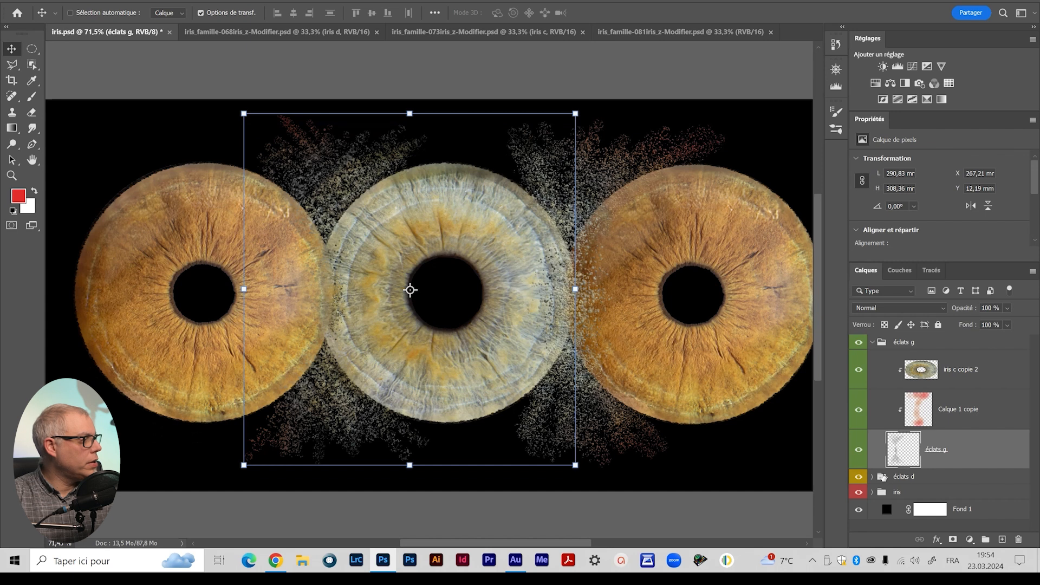
pyautogui.click(871, 477)
pyautogui.scroll(-3, 972, 497)
pyautogui.scroll(-1, 972, 498)
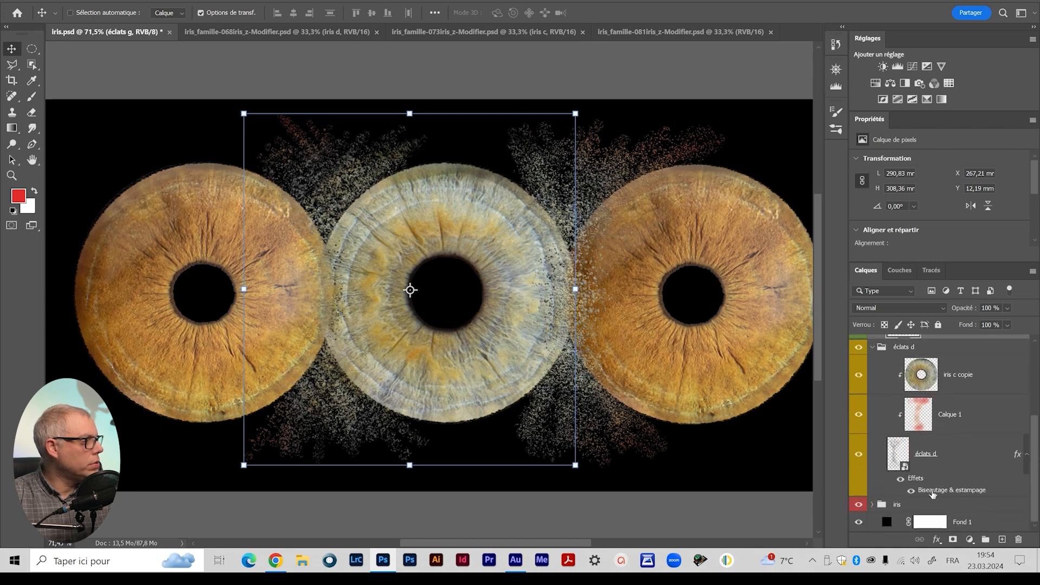
pyautogui.click(1023, 457)
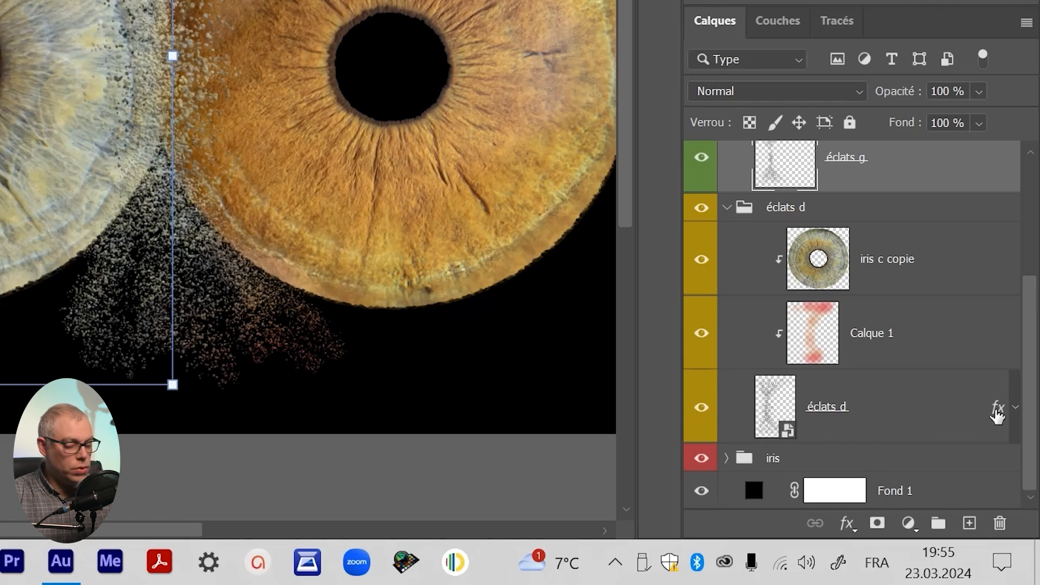
pyautogui.click(998, 414)
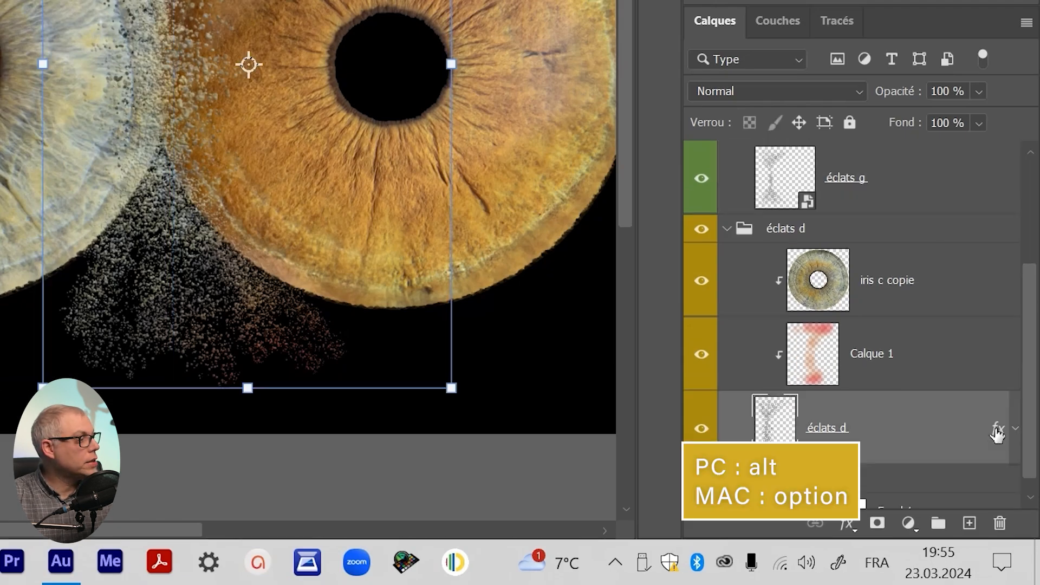
pyautogui.moveTo(998, 433); pyautogui.dragTo(922, 174)
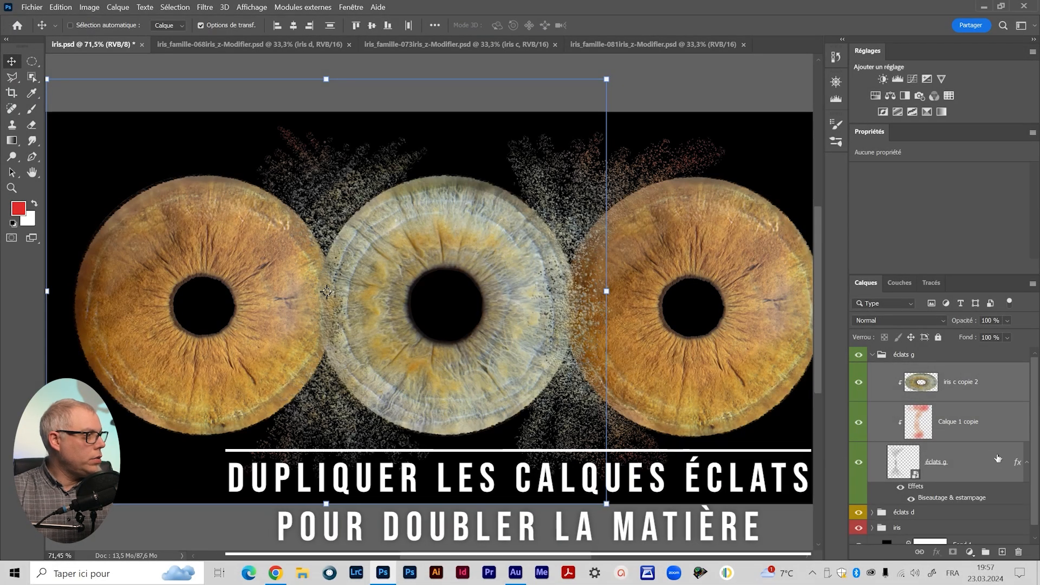
# Duplicate the iris c copie 2, Calque 1 copie and éclats g layers together, placing the copies uppermost inside the éclats g group.
pyautogui.click(989, 393)
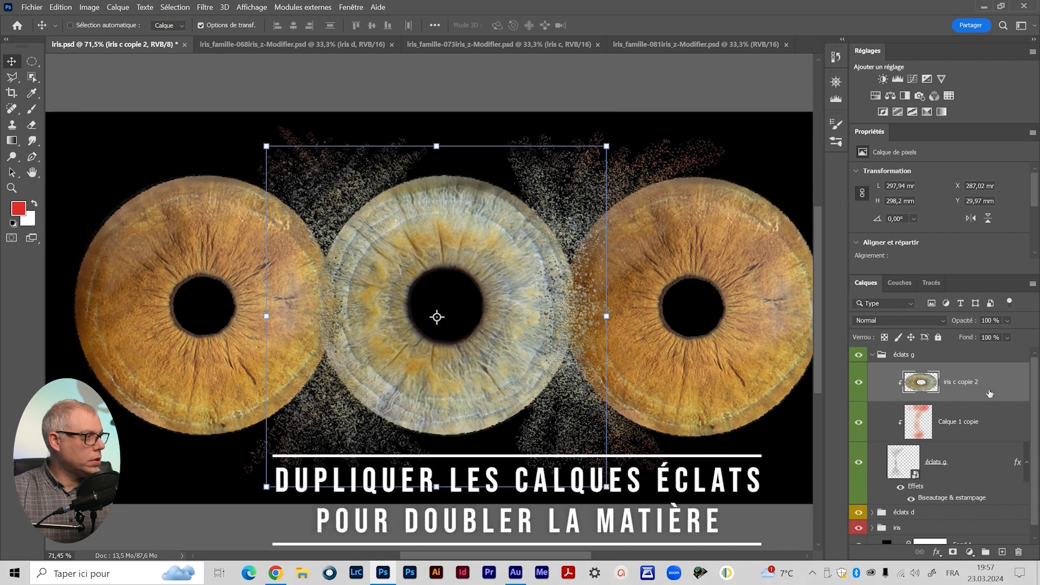
pyautogui.click(981, 467)
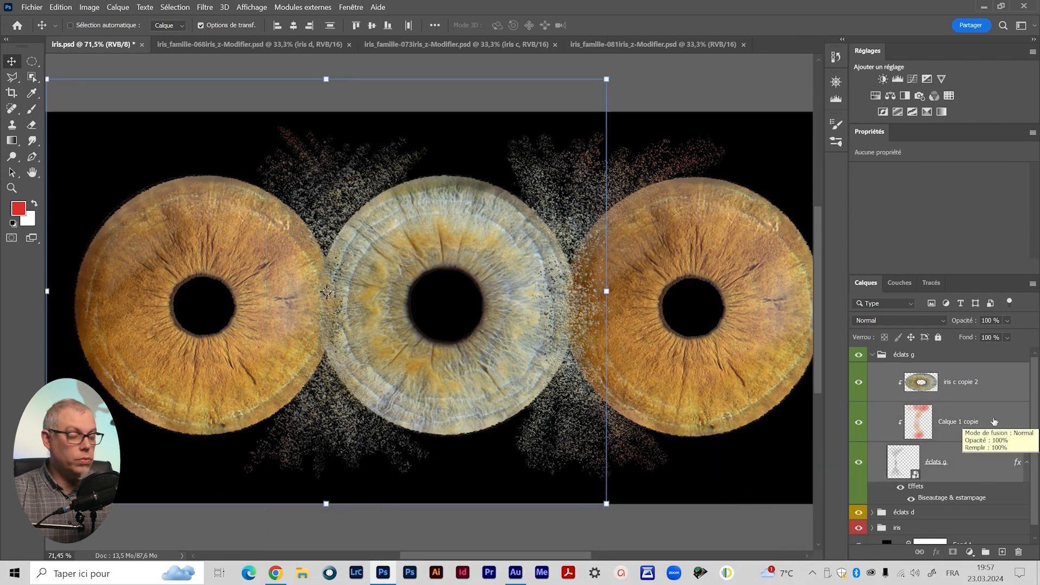
pyautogui.moveTo(994, 421); pyautogui.dragTo(999, 372)
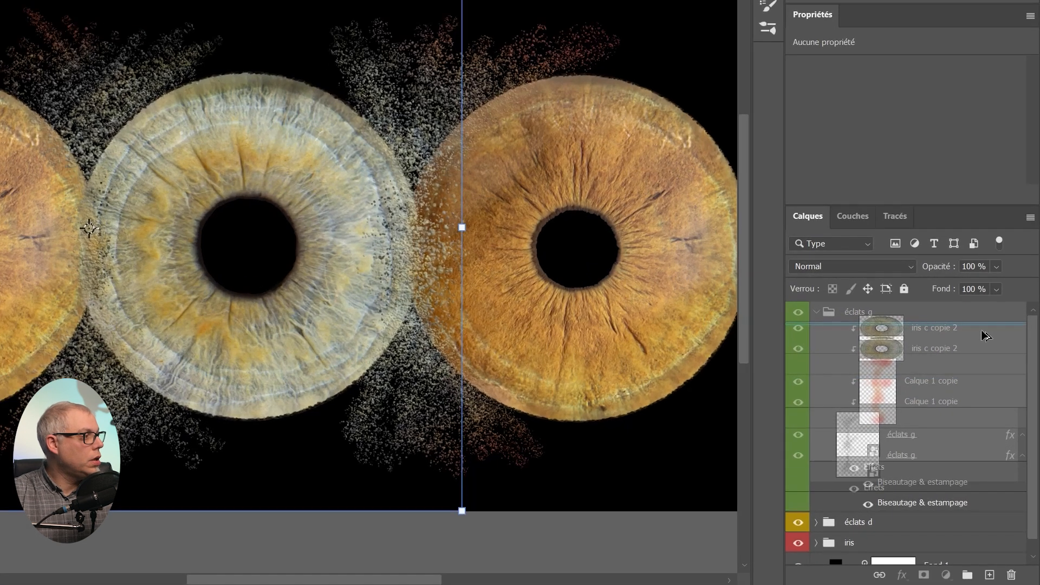
pyautogui.moveTo(981, 333); pyautogui.dragTo(984, 332)
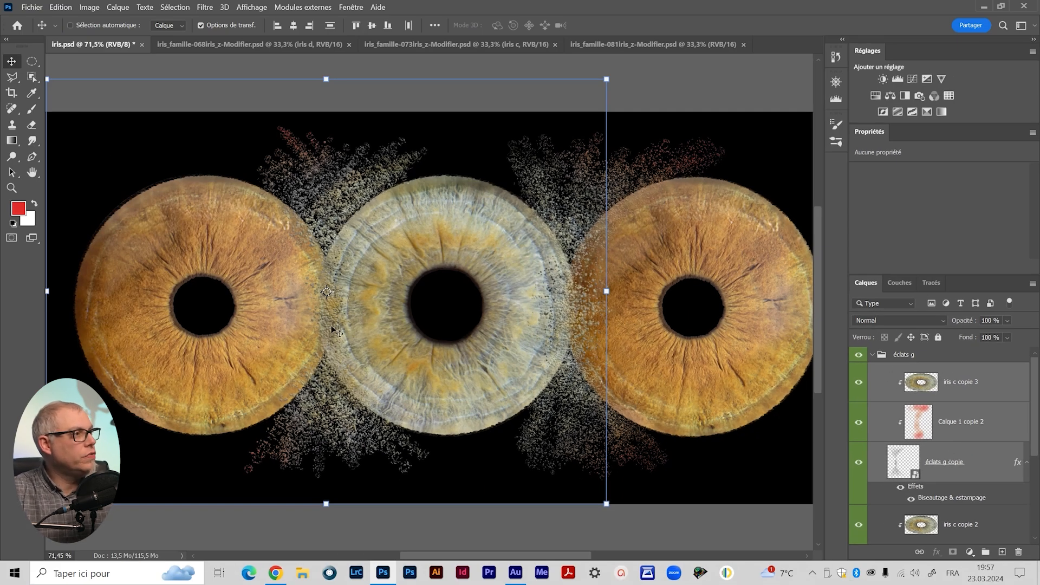
# Scale the three duplicated fragment layers to about 149% and reposition them over the junction between the first two irises.
pyautogui.moveTo(326, 79); pyautogui.dragTo(342, 16)
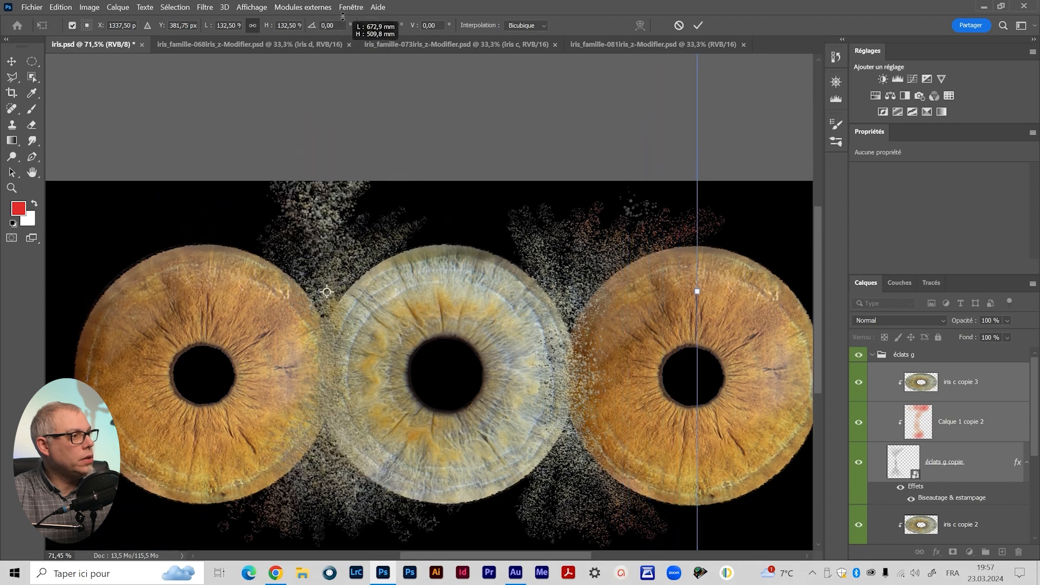
pyautogui.scroll(-2, 589, 429)
pyautogui.moveTo(446, 339); pyautogui.dragTo(424, 341)
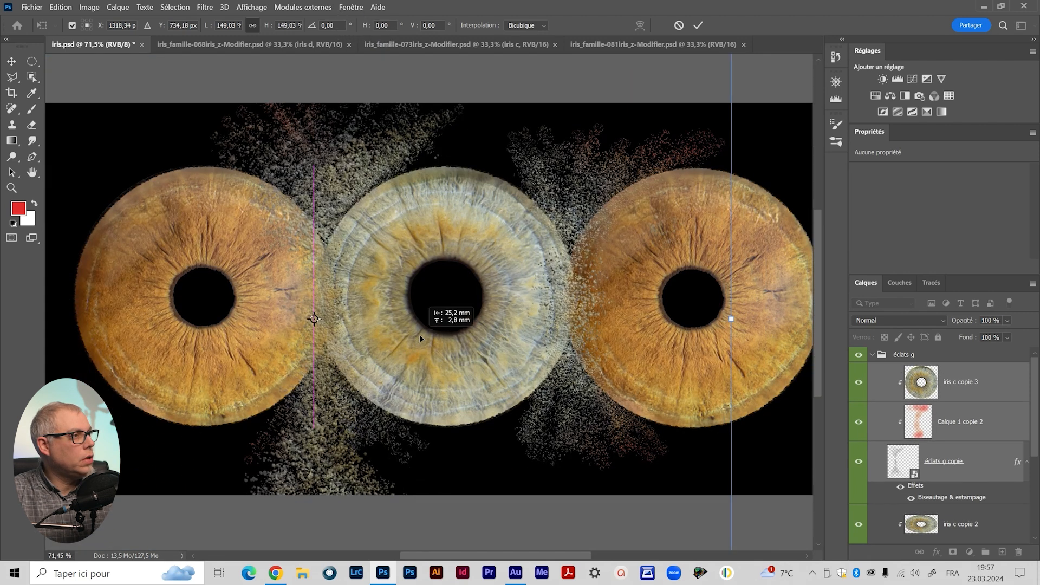
# Convert the duplicated iris c copie 3, Calque 1 copie 2 and éclats g copie layers into one smart object.
pyautogui.click(972, 355)
pyautogui.click(986, 388)
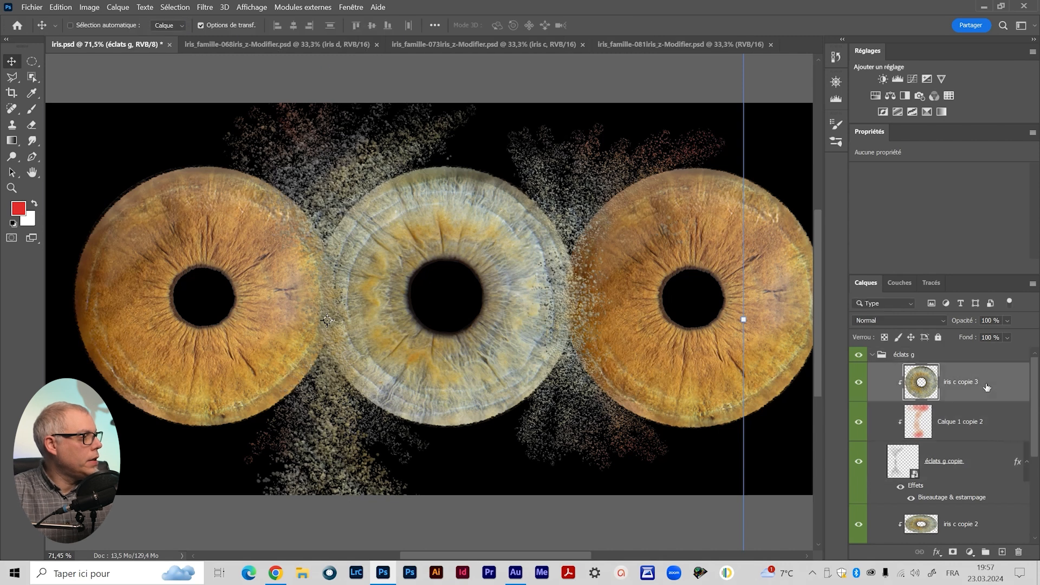
pyautogui.keyDown('shift'); pyautogui.click(985, 461); pyautogui.keyUp('shift')
pyautogui.rightClick(1007, 415)
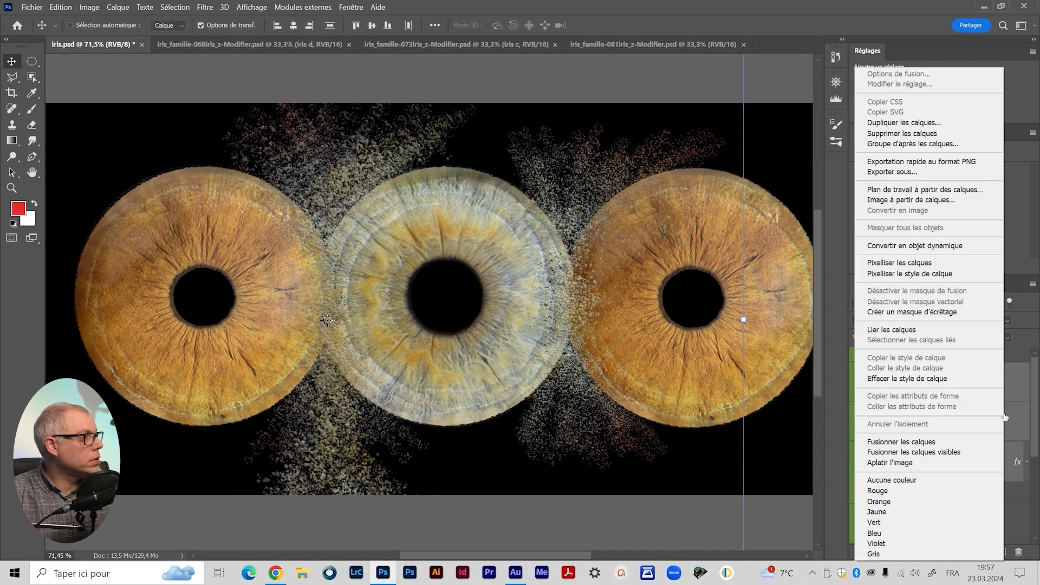
pyautogui.click(920, 249)
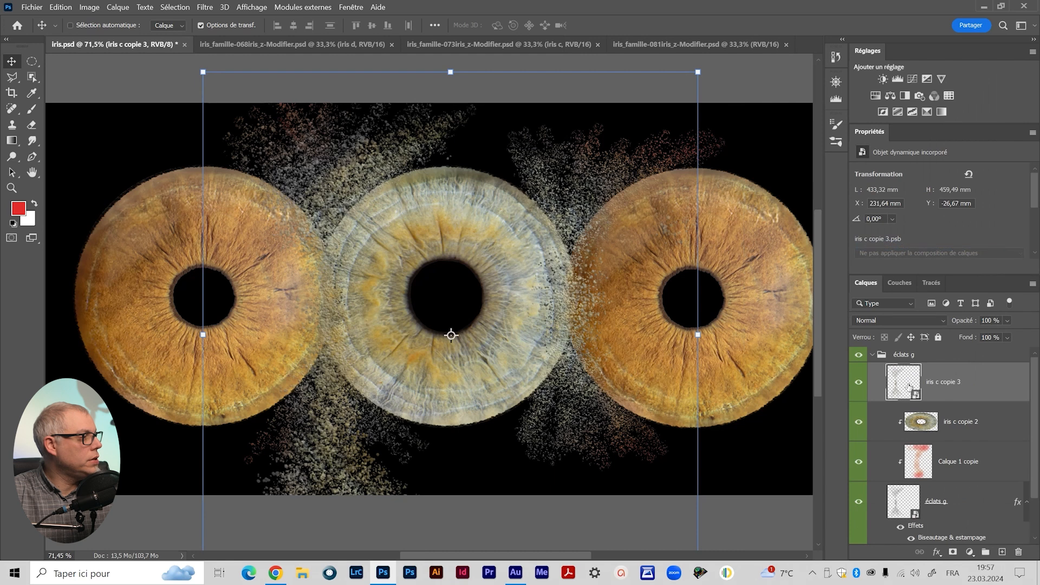
# Add a layer mask to iris c copie 3 and hide its outer fragments above the first junction with a black brush at 100% opacity.
pyautogui.click(952, 552)
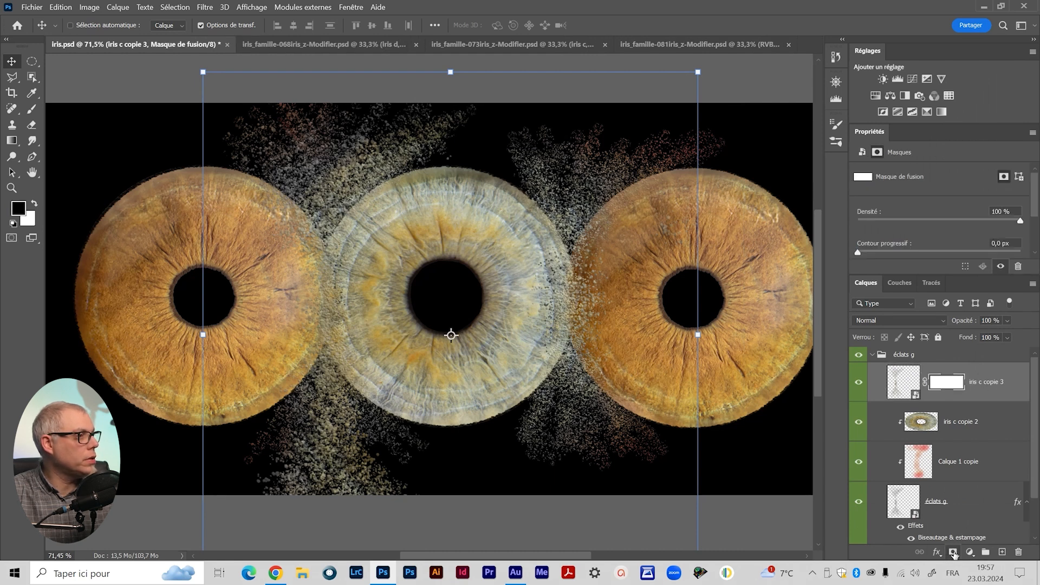
pyautogui.press('b')
pyautogui.moveTo(473, 220); pyautogui.dragTo(472, 220)
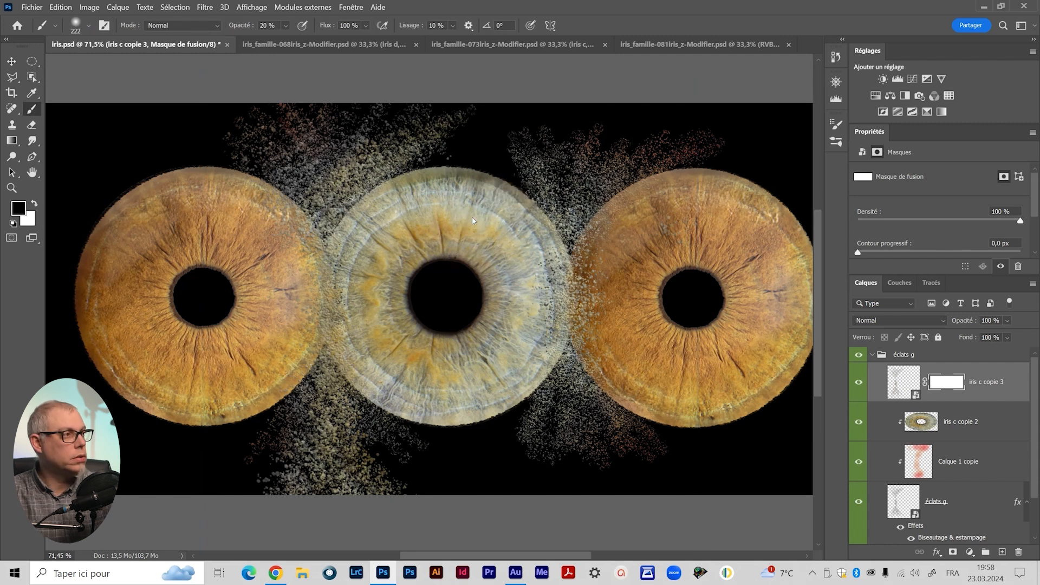
pyautogui.click(285, 25)
pyautogui.moveTo(305, 41); pyautogui.dragTo(347, 43)
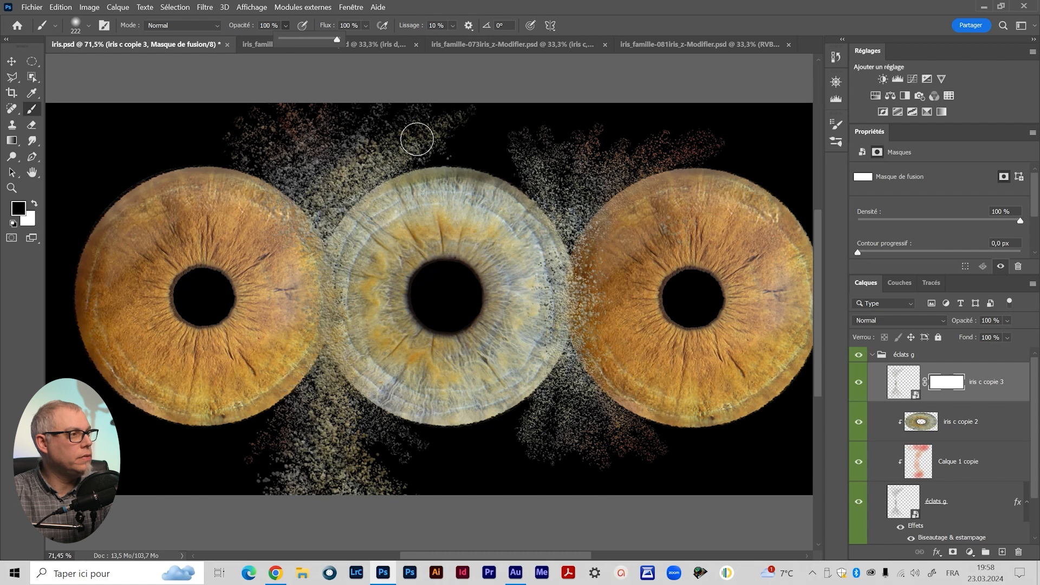
pyautogui.moveTo(457, 138); pyautogui.dragTo(397, 172)
pyautogui.moveTo(220, 142); pyautogui.dragTo(259, 178)
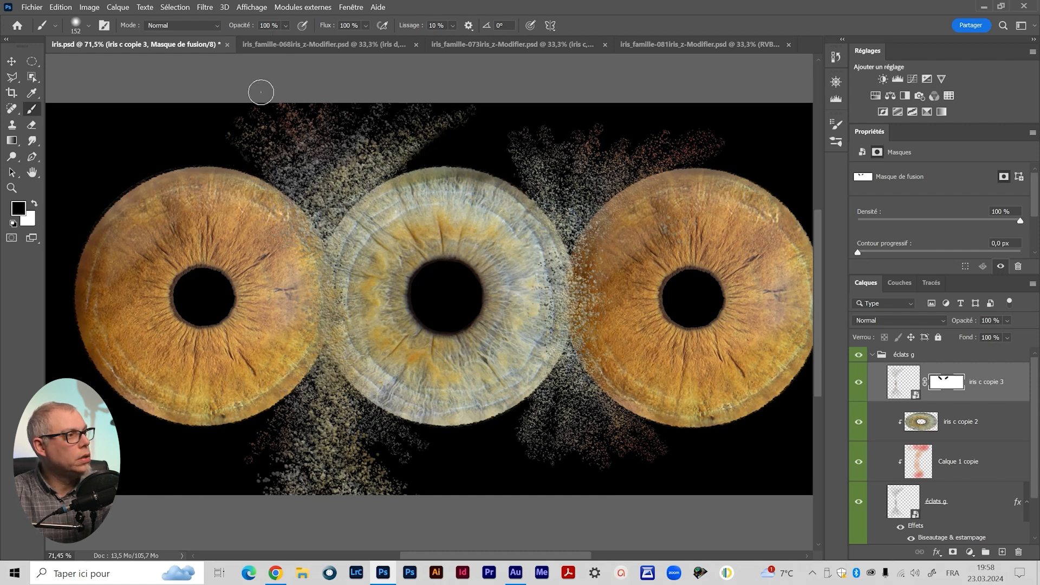
pyautogui.keyDown('alt'); pyautogui.moveTo(276, 133); pyautogui.dragTo(292, 127); pyautogui.keyUp('alt')
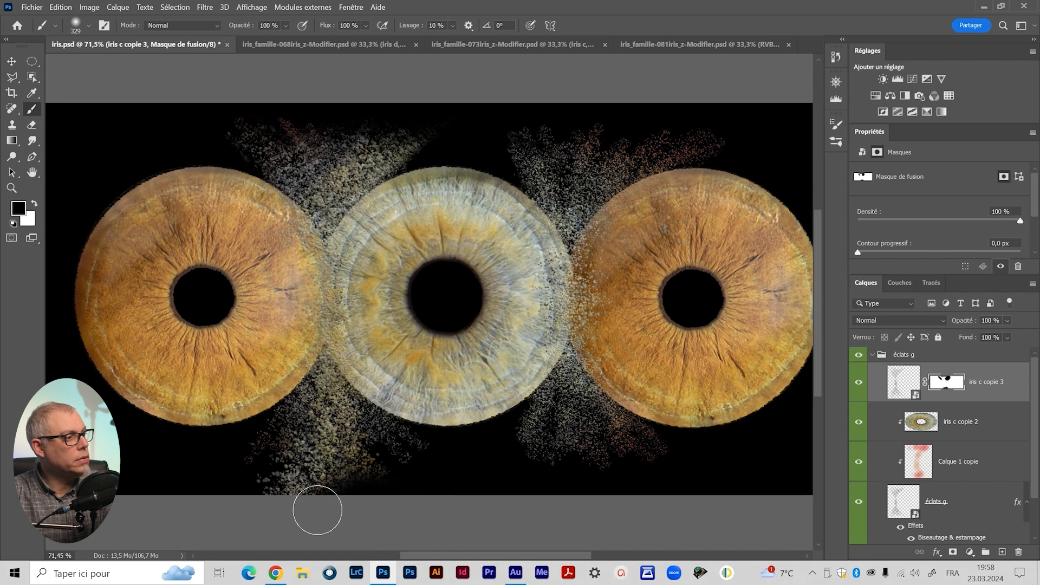
# Mask out the protruding iris c copie 3 fragments below the first junction with a 66 px black brush.
pyautogui.keyDown('alt'); pyautogui.moveTo(213, 437); pyautogui.dragTo(161, 441); pyautogui.keyUp('alt')
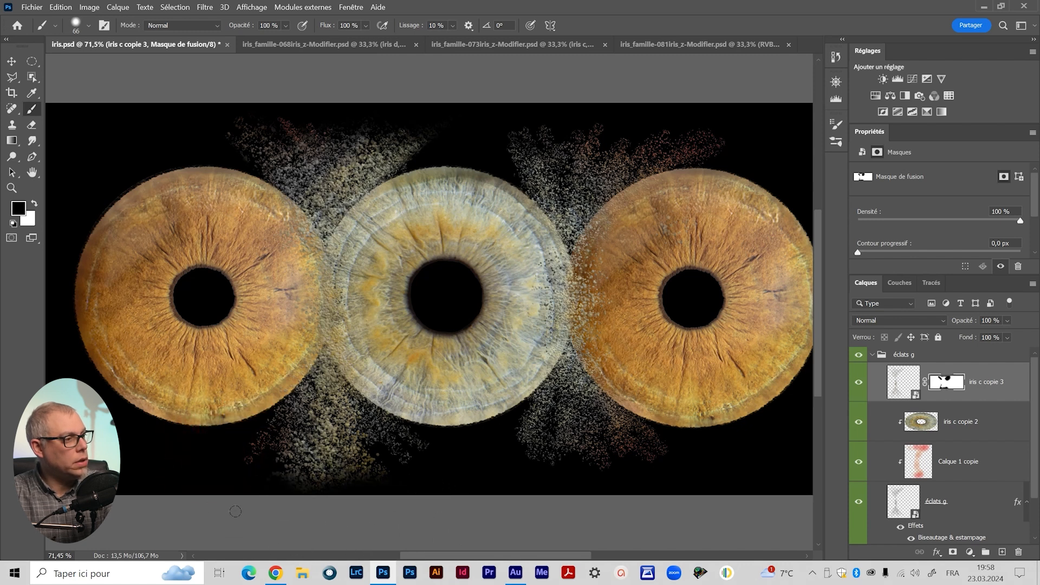
pyautogui.moveTo(352, 414)
pyautogui.mouseDown()
pyautogui.moveTo(319, 488)
pyautogui.moveTo(334, 529)
pyautogui.mouseUp()
pyautogui.moveTo(304, 453); pyautogui.dragTo(355, 531)
pyautogui.moveTo(331, 447); pyautogui.dragTo(323, 563)
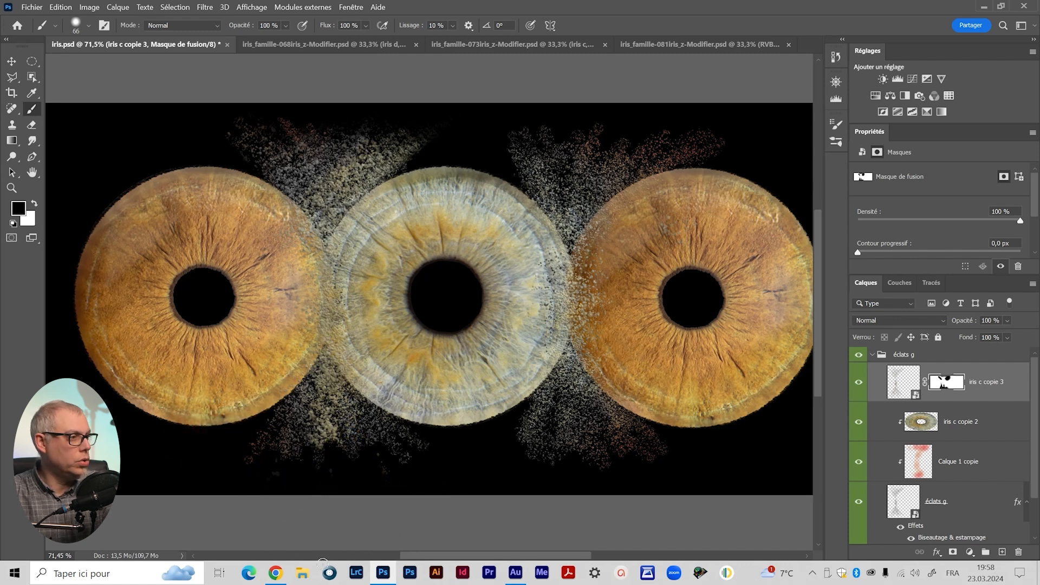
# Refine the iris c copie 3 mask below the junction using the IRI GRAIN 3 brush at 112 px and 51% opacity.
pyautogui.click(838, 140)
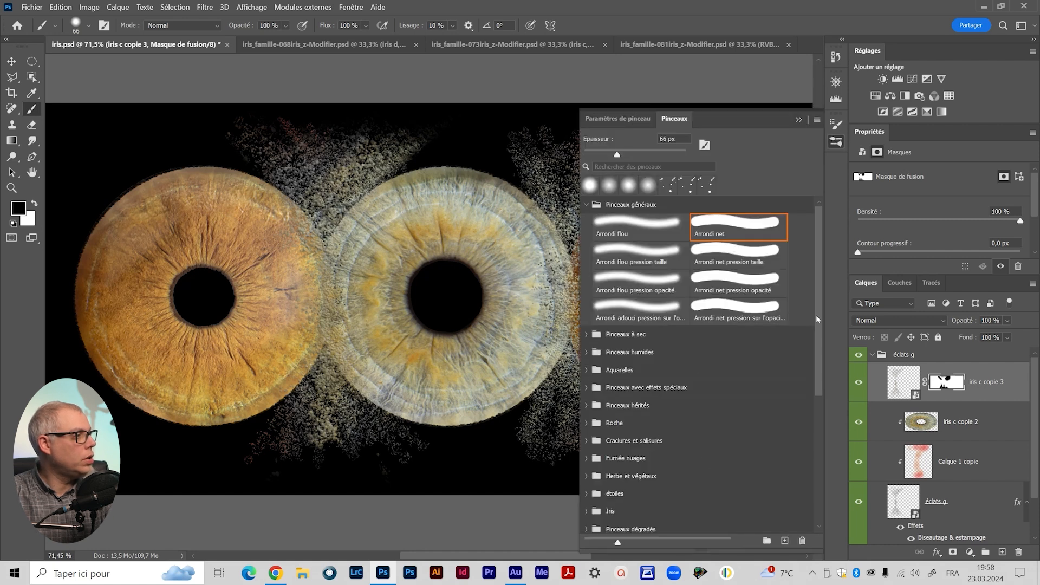
pyautogui.moveTo(817, 319); pyautogui.dragTo(812, 489)
pyautogui.click(657, 484)
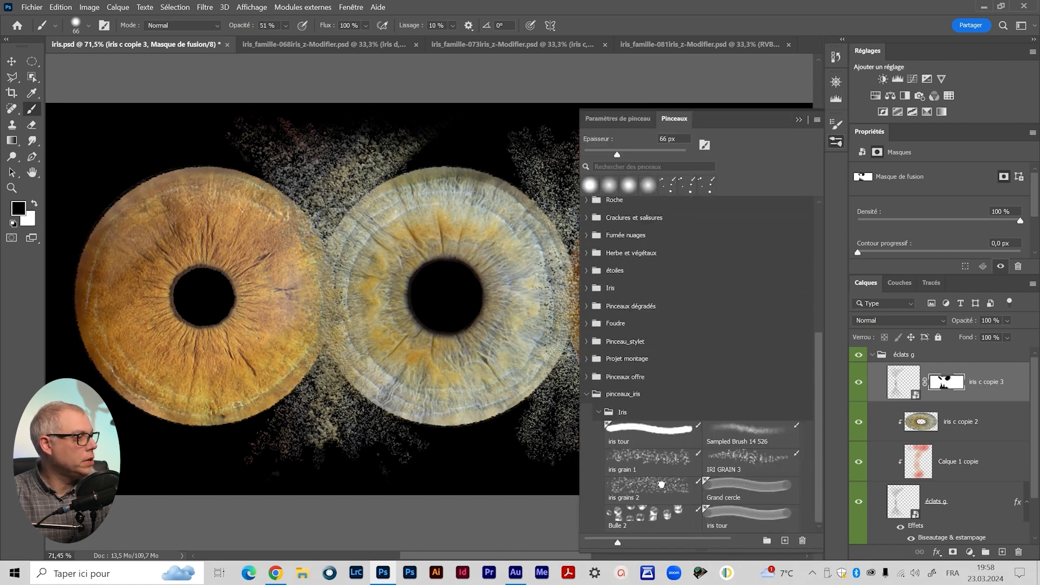
pyautogui.click(723, 461)
pyautogui.moveTo(328, 418); pyautogui.dragTo(338, 402)
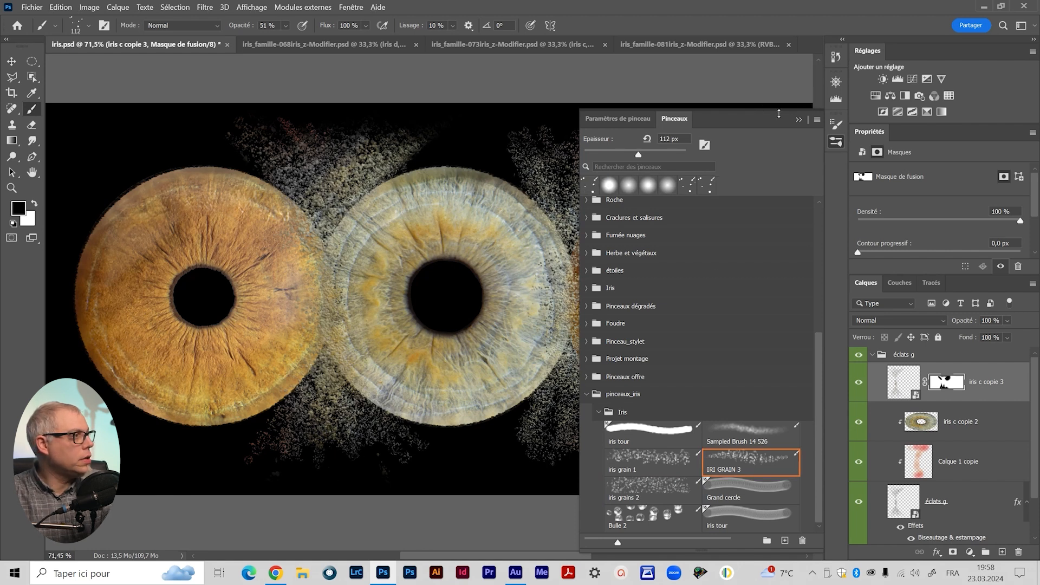
pyautogui.click(799, 120)
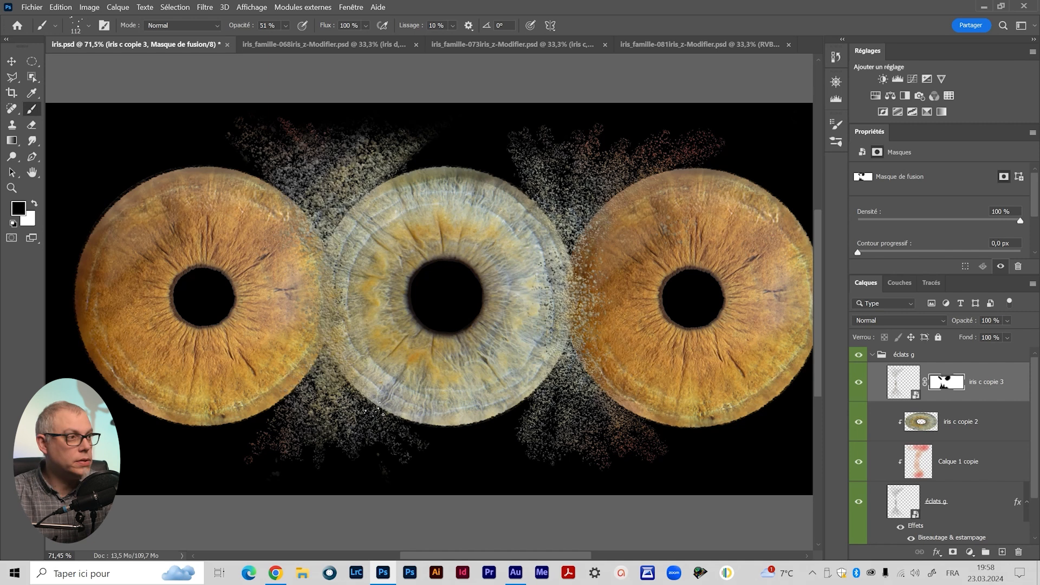
pyautogui.press('x')
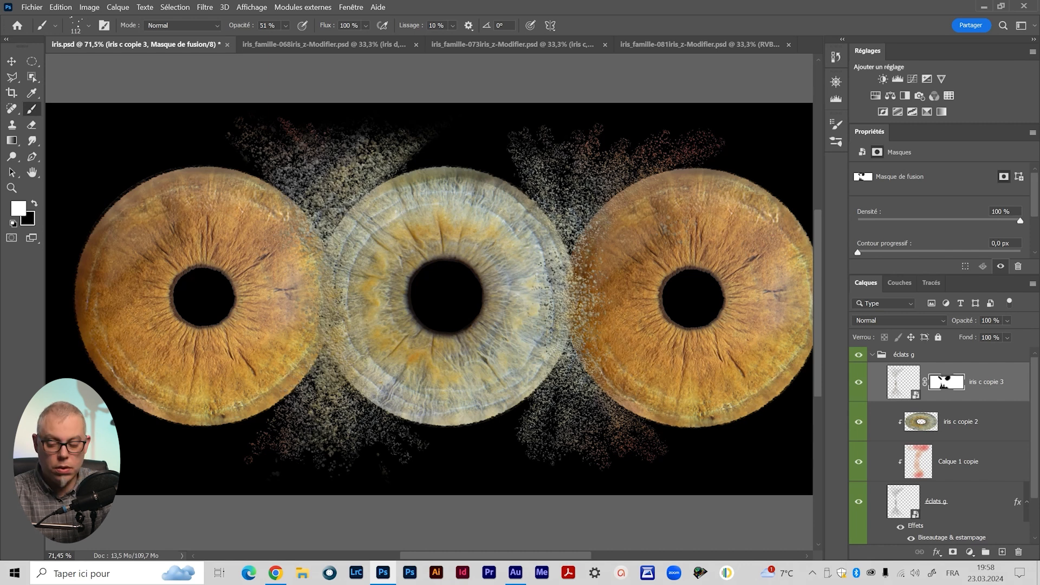
pyautogui.press('x')
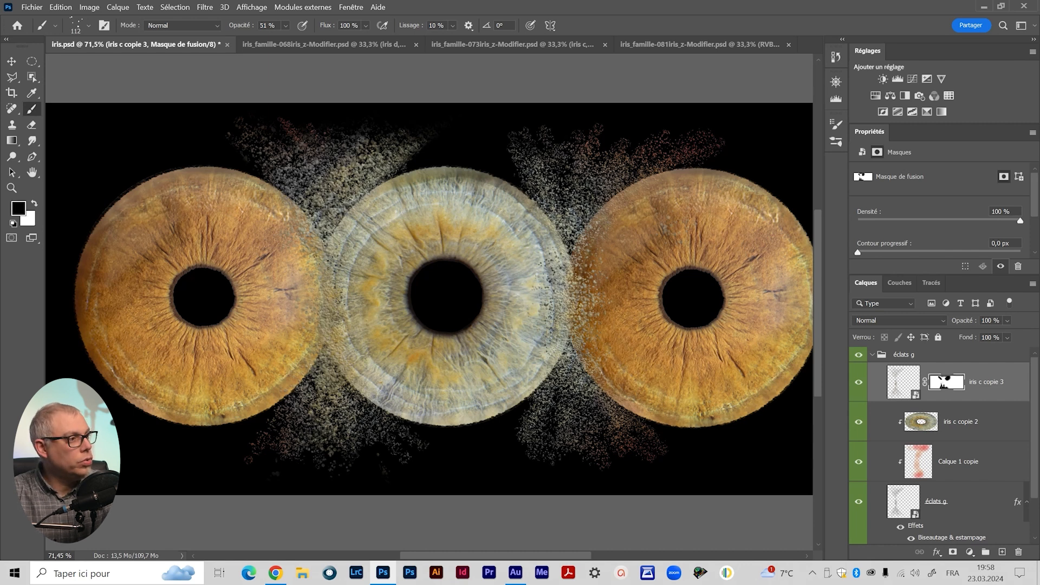
# Open the contents of the éclats g smart object for editing, focused on the narrow central band of fragments.
pyautogui.press('z')
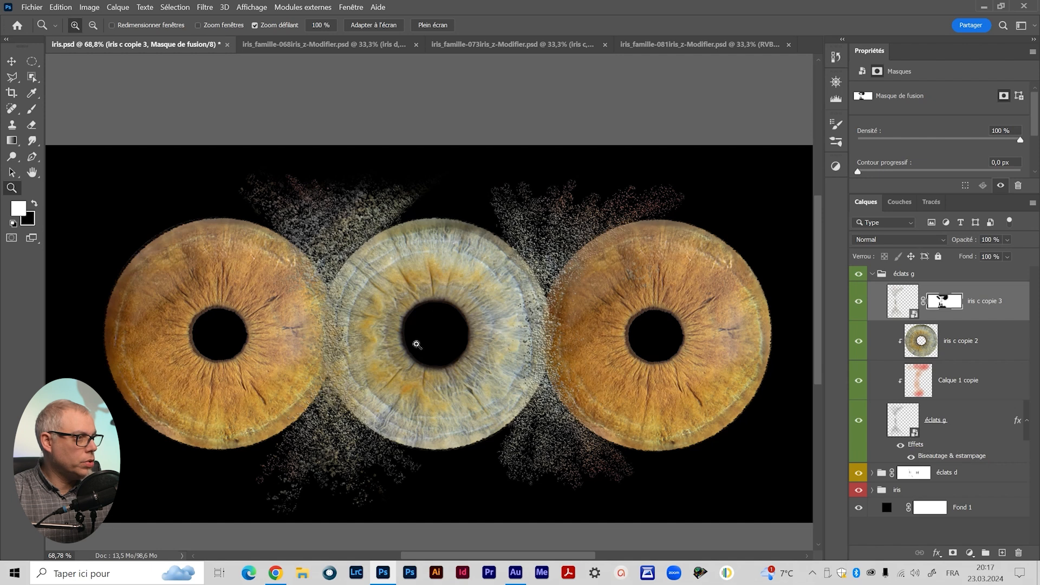
pyautogui.click(343, 333)
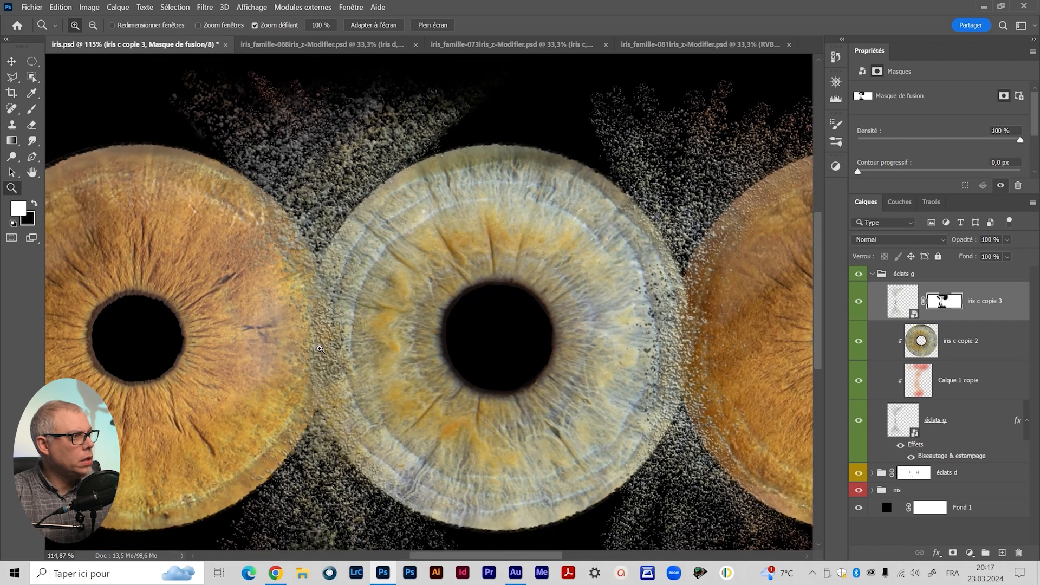
pyautogui.moveTo(319, 348); pyautogui.dragTo(314, 350)
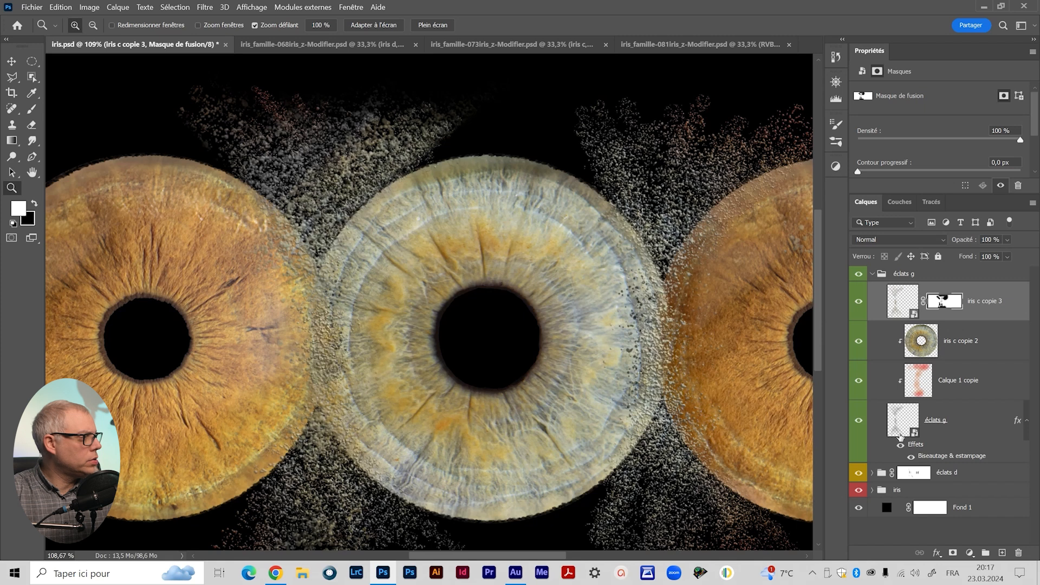
pyautogui.doubleClick(915, 434)
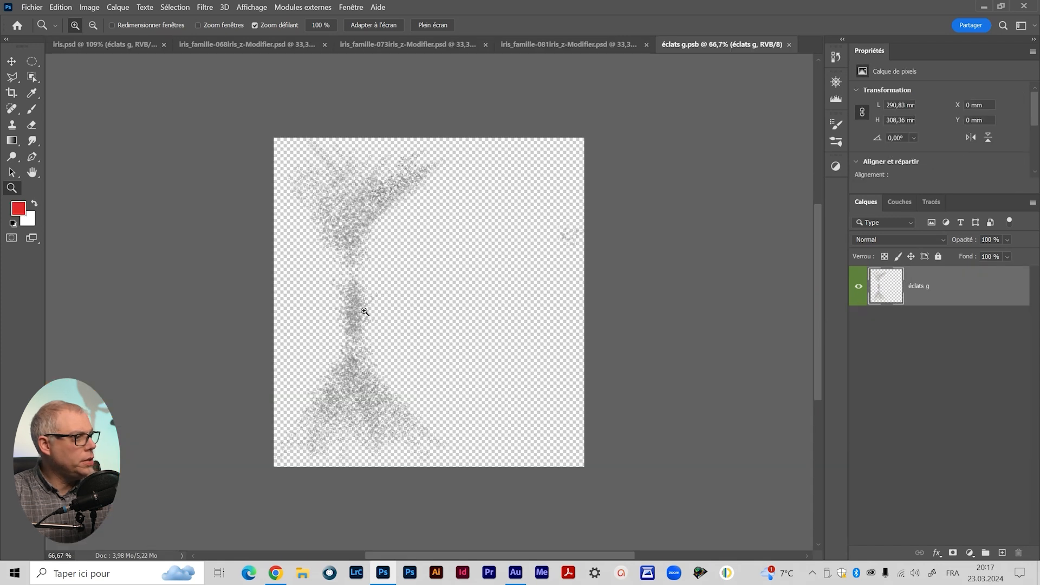
pyautogui.moveTo(368, 324); pyautogui.dragTo(351, 311)
# Try a red grain stroke on the central band, undo it, and set the foreground colour to a neutral mid-grey.
pyautogui.press('b')
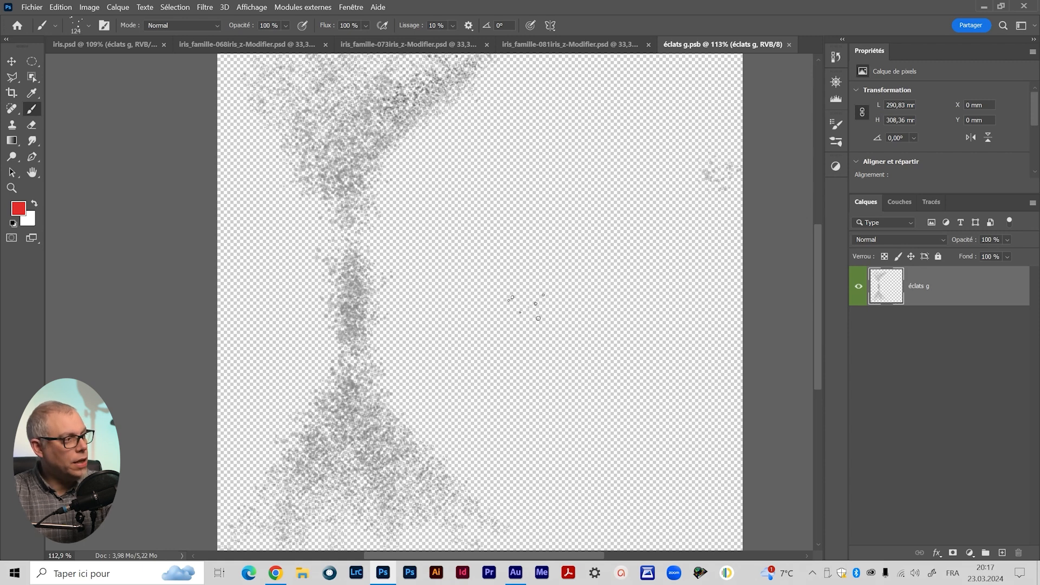
pyautogui.moveTo(355, 407); pyautogui.dragTo(355, 293)
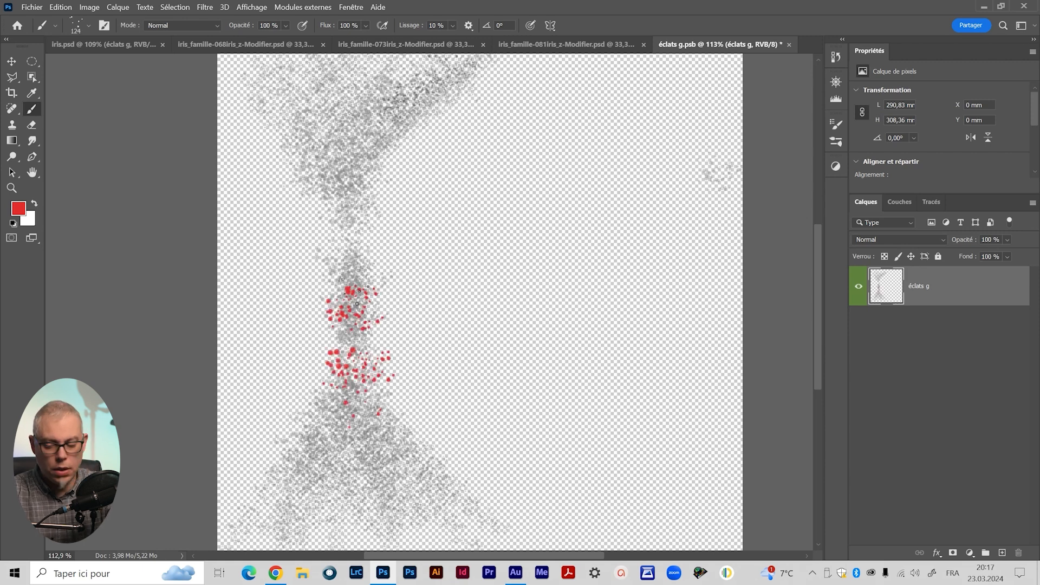
pyautogui.hotkey('ctrl', 'z')
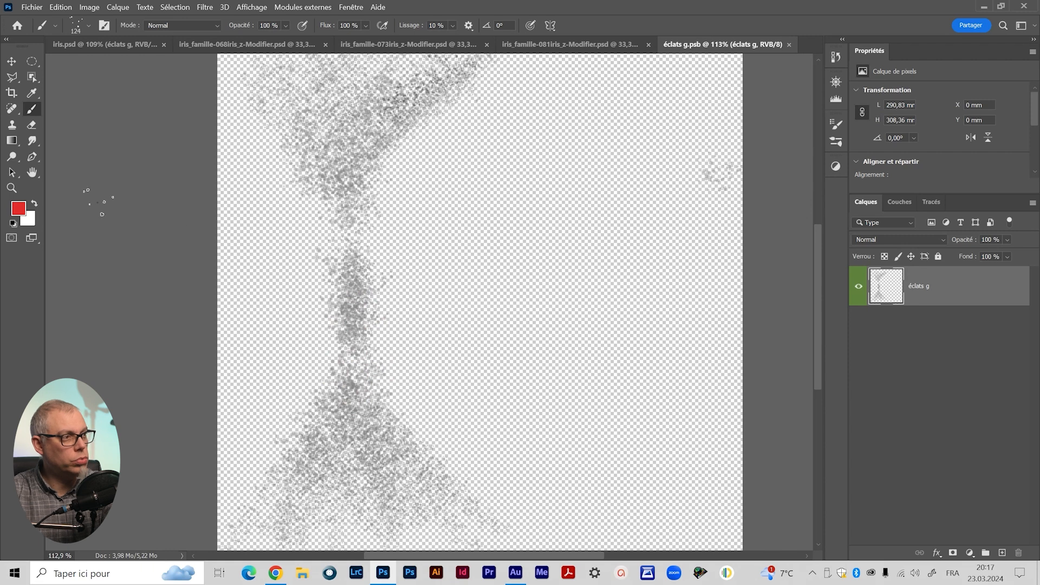
pyautogui.click(19, 210)
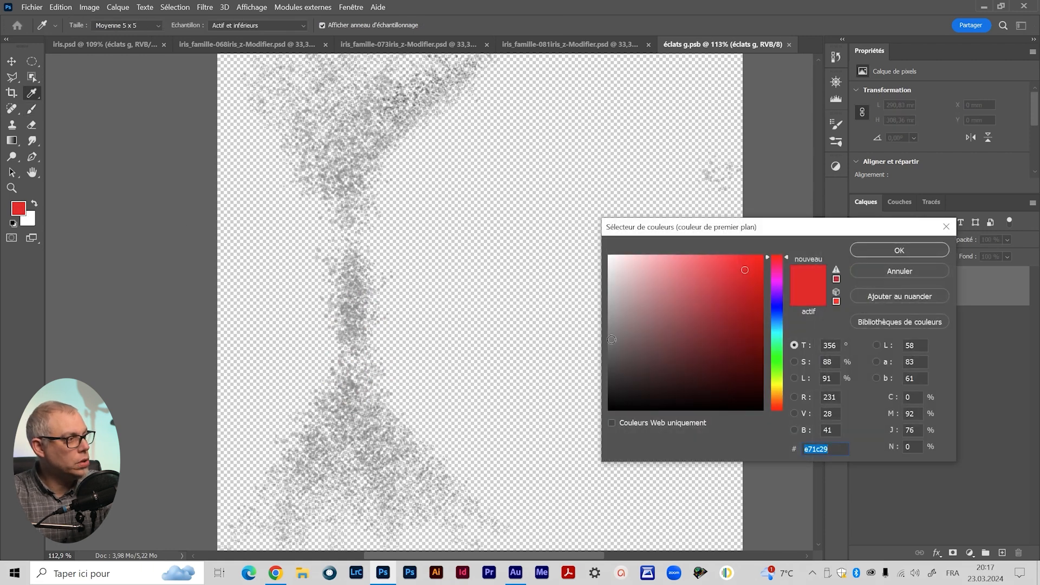
pyautogui.click(607, 330)
pyautogui.press('Return')
# Paint larger grey grains over the central band and the upper branches of the éclats g fragments.
pyautogui.moveTo(346, 303); pyautogui.dragTo(355, 292)
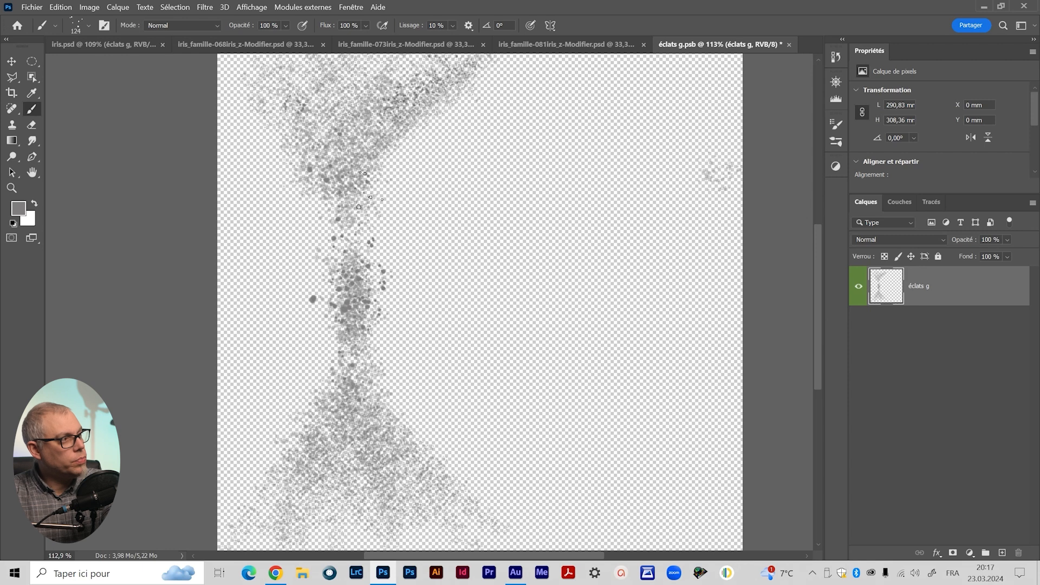
pyautogui.scroll(3, 325, 155)
pyautogui.moveTo(368, 238); pyautogui.dragTo(454, 168)
pyautogui.click(311, 264)
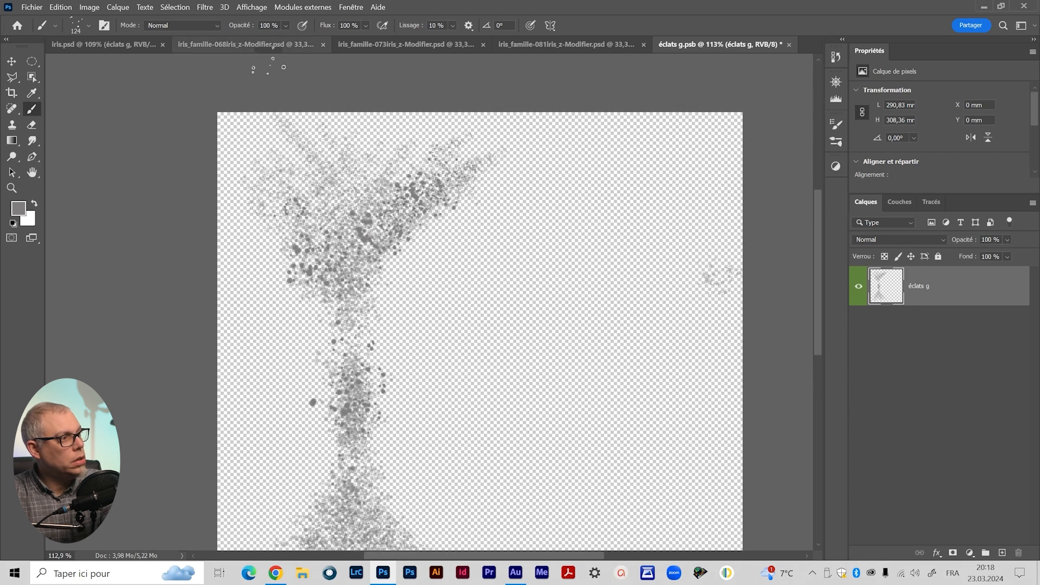
# Add more grey grains along the central band and down into the lower spread of the éclats g fragments.
pyautogui.moveTo(367, 415); pyautogui.dragTo(383, 203)
pyautogui.moveTo(373, 278)
pyautogui.mouseDown()
pyautogui.moveTo(402, 356)
pyautogui.moveTo(383, 280)
pyautogui.moveTo(415, 310)
pyautogui.moveTo(369, 240)
pyautogui.mouseUp()
pyautogui.moveTo(375, 179)
pyautogui.mouseDown()
pyautogui.moveTo(378, 283)
pyautogui.moveTo(371, 206)
pyautogui.mouseUp()
pyautogui.moveTo(456, 374); pyautogui.dragTo(465, 302)
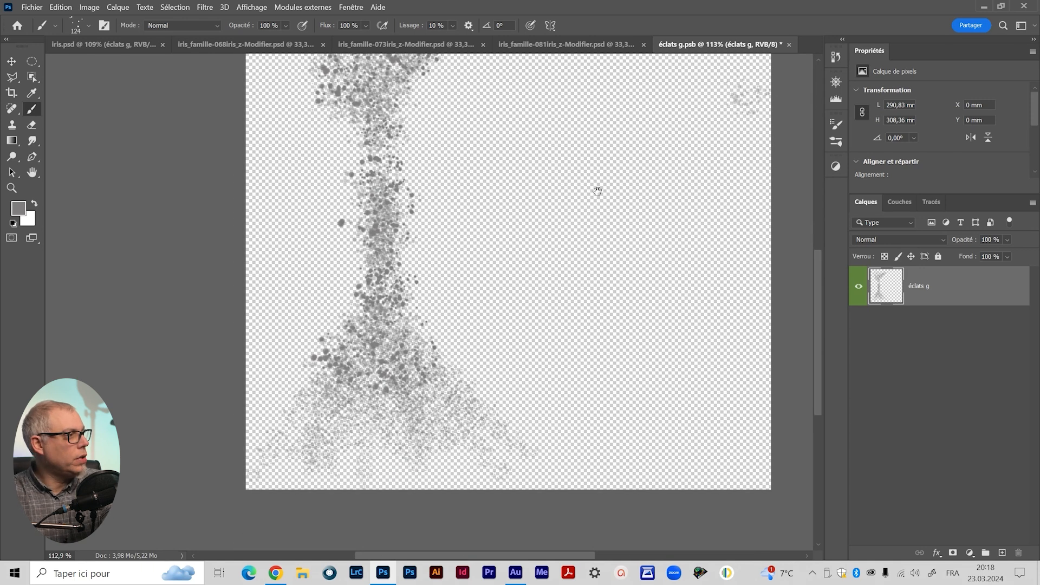
pyautogui.moveTo(597, 191); pyautogui.dragTo(600, 287)
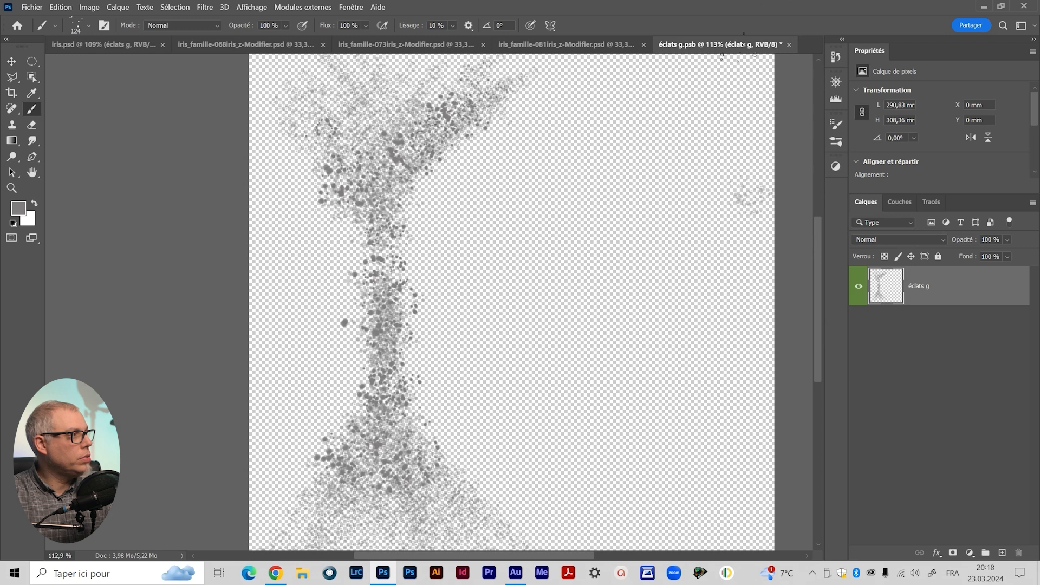
# Close the éclats g.psb smart object, saving its changes into the iris composite.
pyautogui.click(788, 45)
pyautogui.click(506, 223)
pyautogui.moveTo(374, 335)
pyautogui.mouseDown()
pyautogui.moveTo(411, 286)
pyautogui.moveTo(383, 297)
pyautogui.mouseUp()
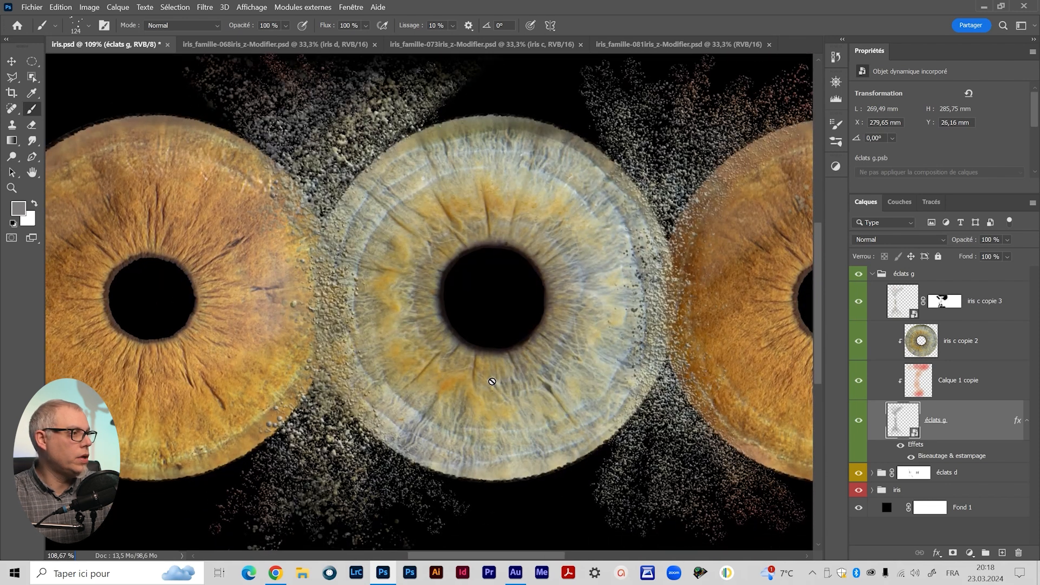
# Adjust the éclats g Biseautage & estampage effect to 542% depth, 82% highlight opacity and 55% shadow opacity.
pyautogui.click(487, 383)
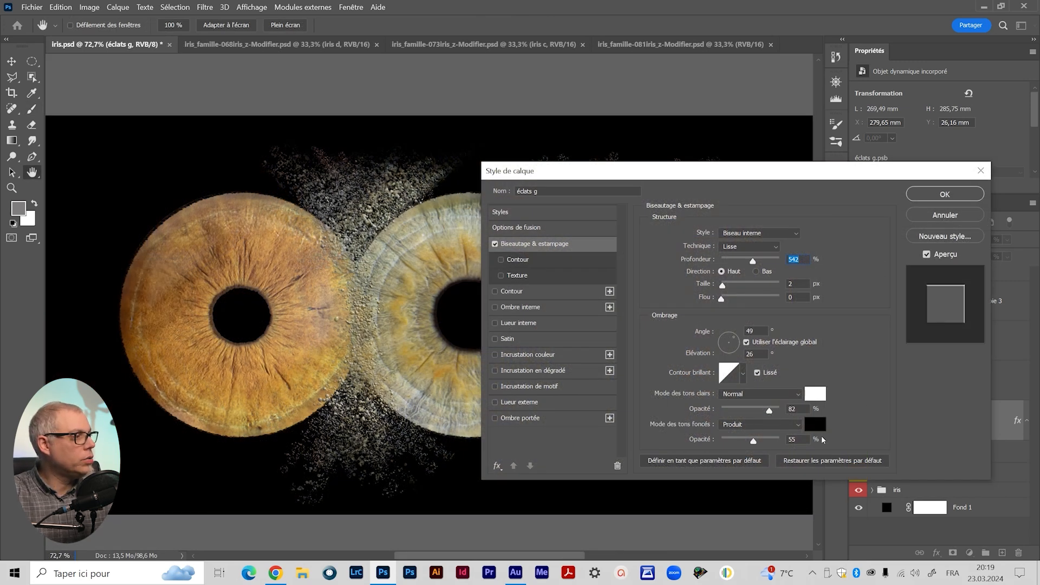
pyautogui.click(944, 195)
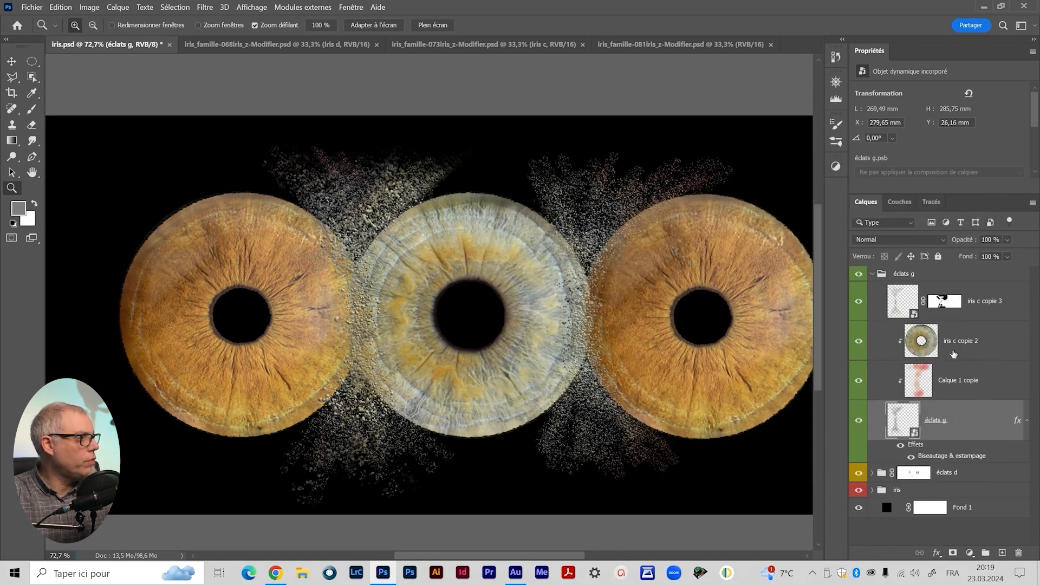
# Raise the éclats d Biseautage & estampage highlight opacity to about 76% and its shadow opacity to 57%.
pyautogui.click(871, 472)
pyautogui.click(940, 507)
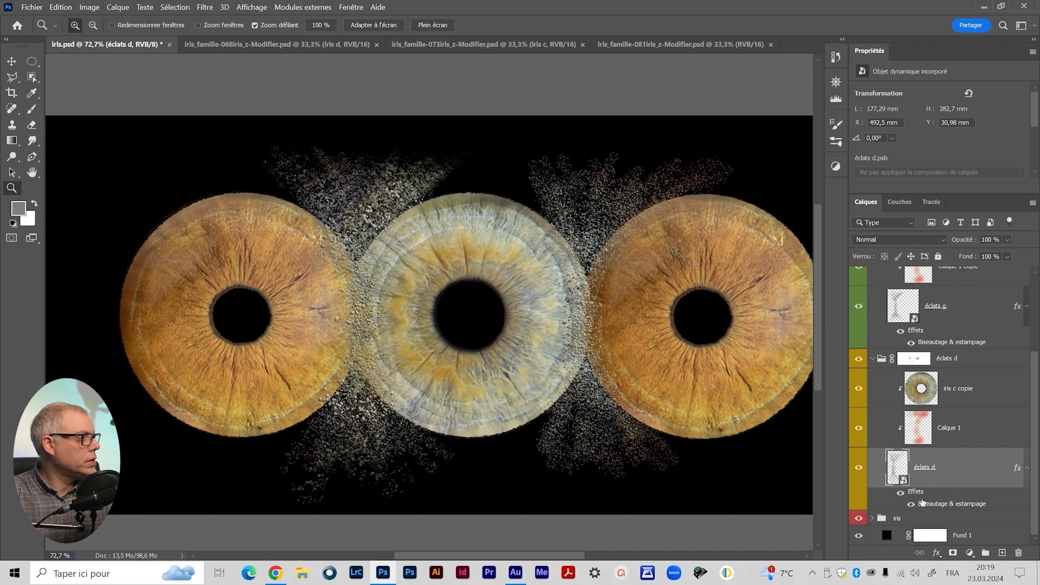
pyautogui.doubleClick(922, 502)
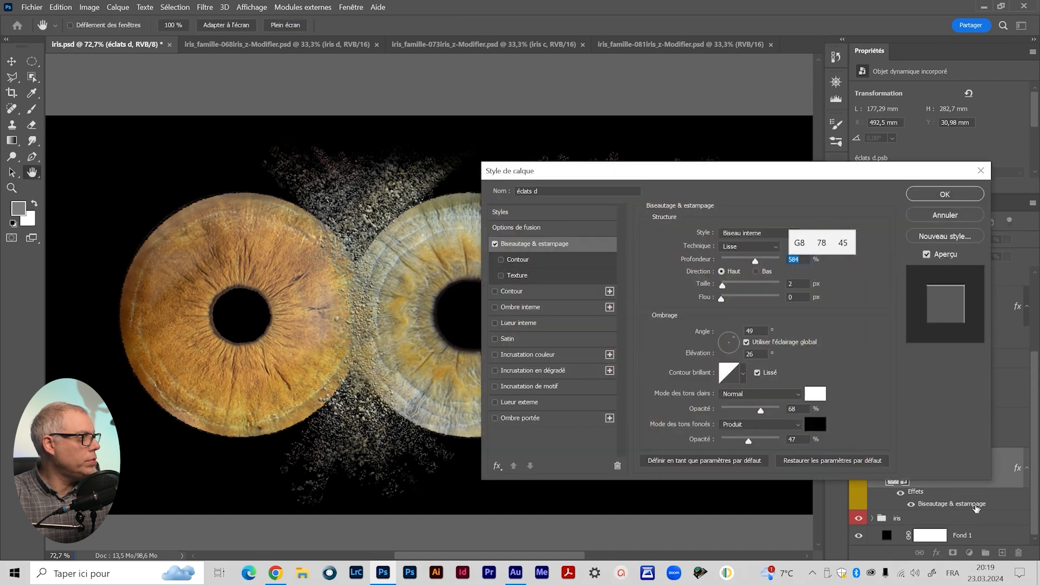
pyautogui.moveTo(761, 411); pyautogui.dragTo(754, 442)
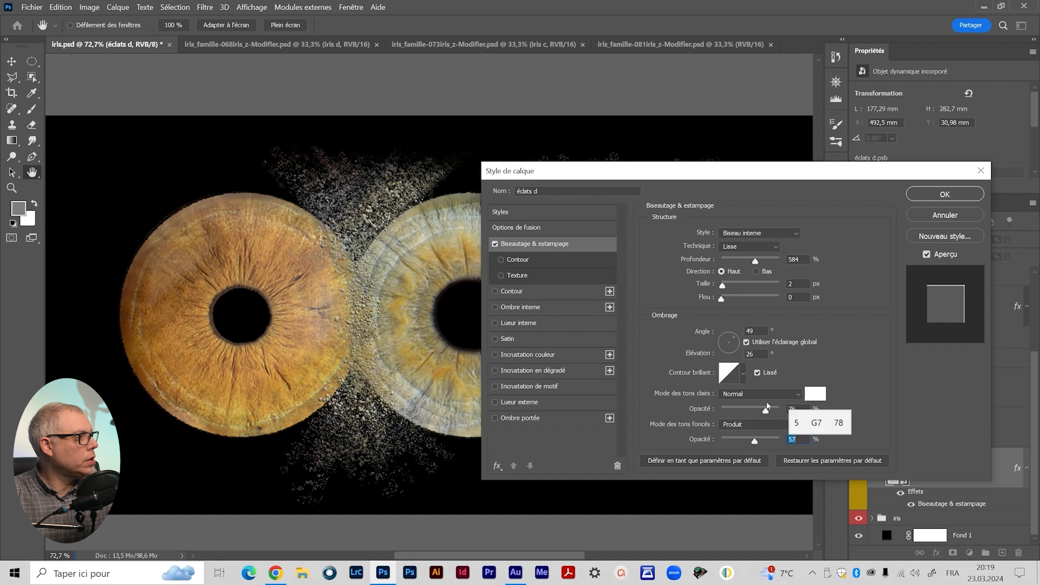
pyautogui.click(943, 193)
pyautogui.press('z')
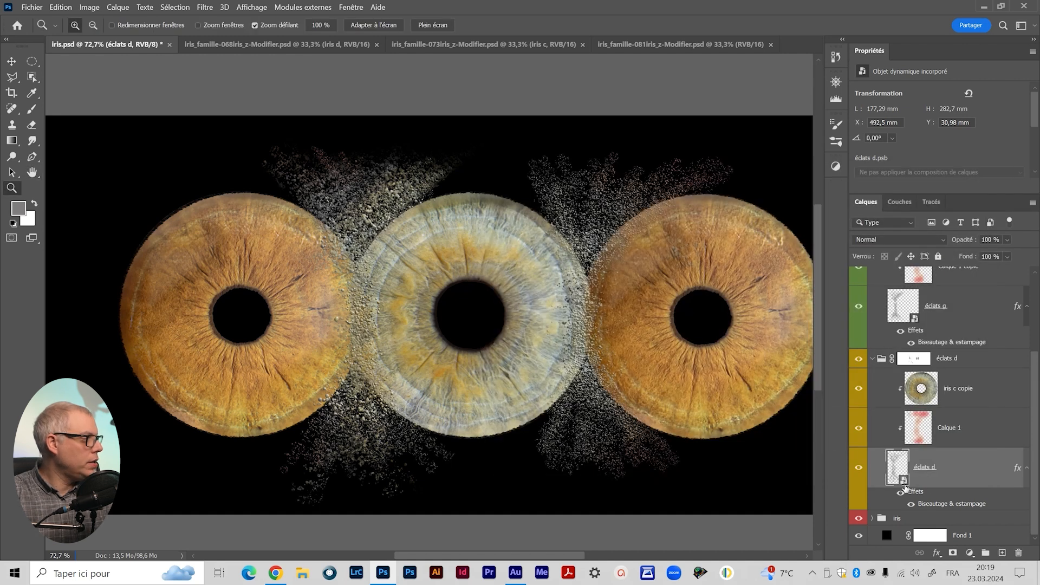
# Open the contents of the éclats d smart object and ready the grain brush.
pyautogui.click(858, 467)
pyautogui.click(859, 467)
pyautogui.doubleClick(903, 486)
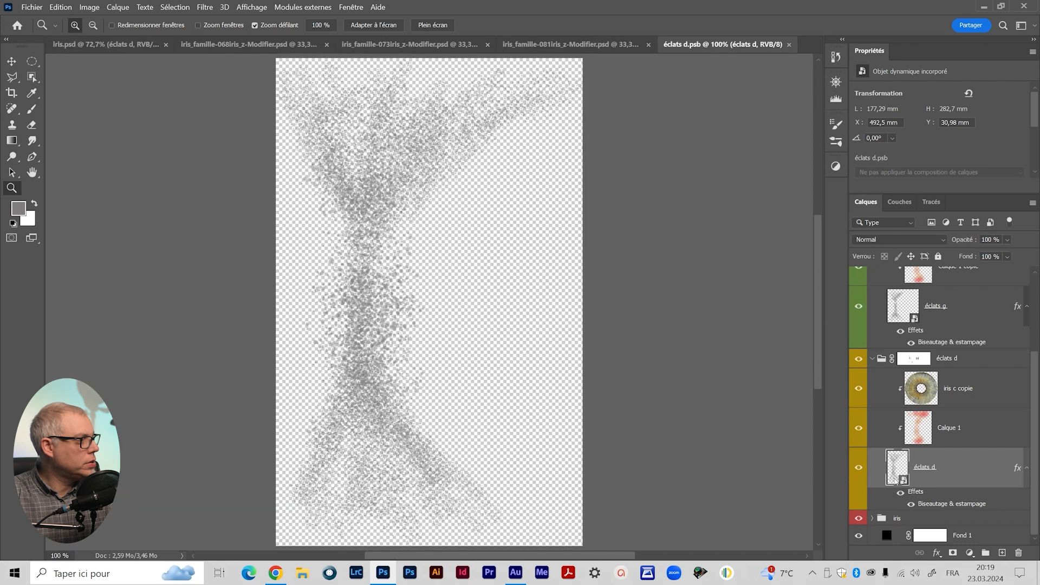
pyautogui.press('b')
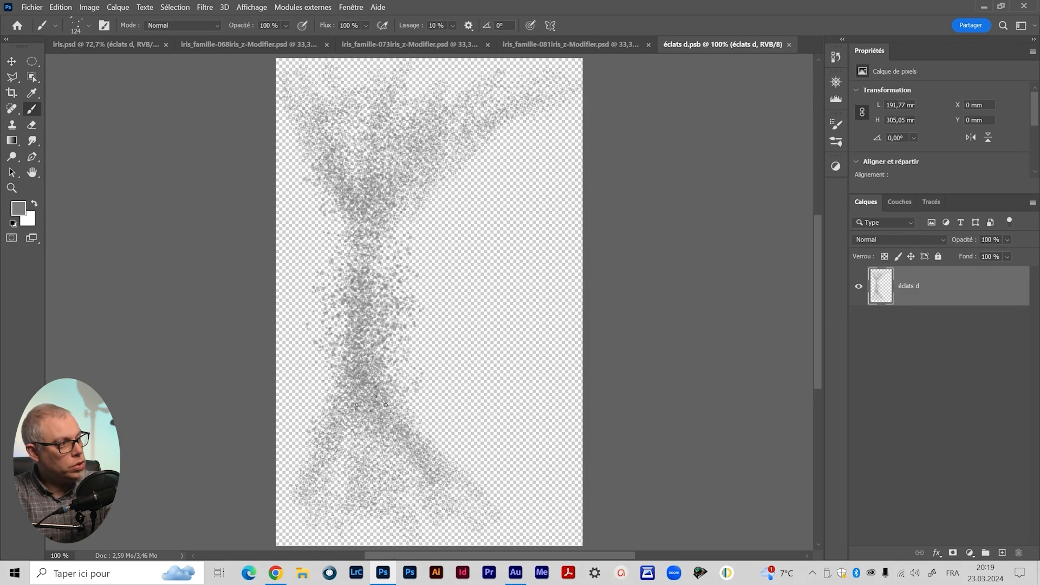
# Paint extra grey grains over the éclats d central band and its upper and lower spreads, saving and closing the smart object.
pyautogui.click(363, 244)
pyautogui.click(363, 324)
pyautogui.click(331, 169)
pyautogui.click(331, 433)
pyautogui.click(409, 428)
pyautogui.click(358, 354)
pyautogui.click(416, 174)
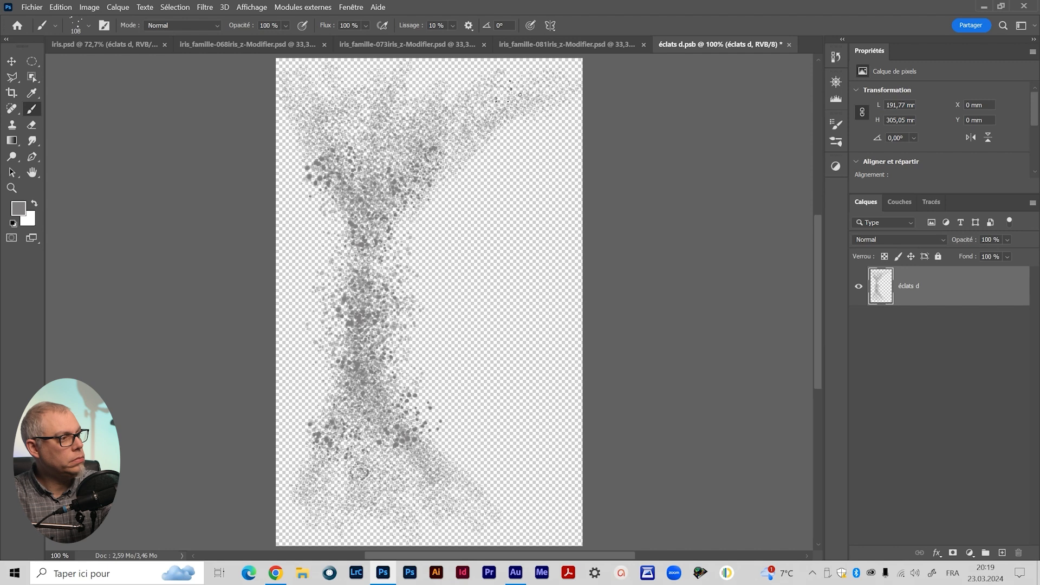
pyautogui.hotkey('ctrl', 'w')
pyautogui.click(516, 230)
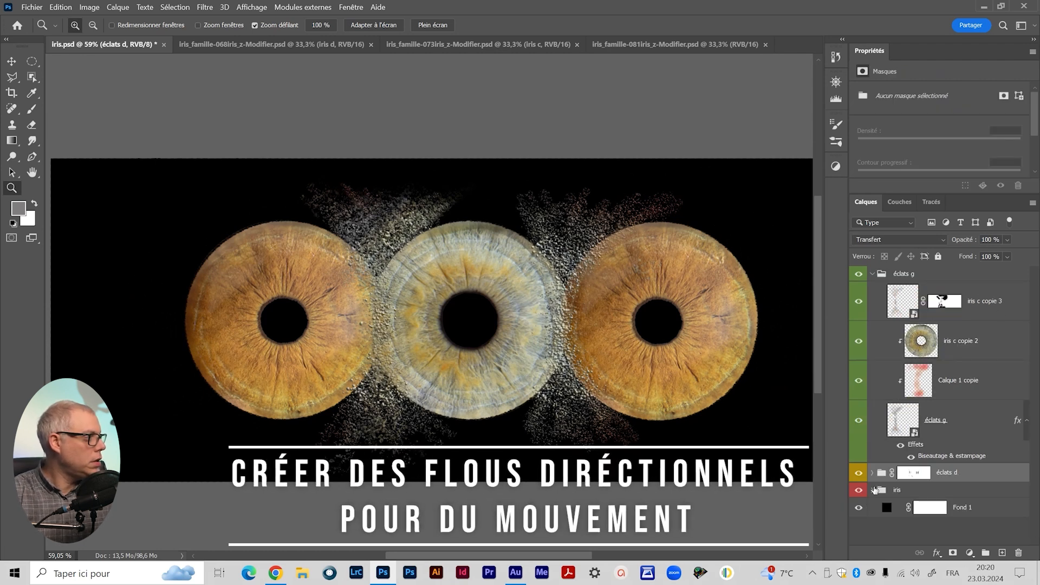
# Duplicate the éclats d layer above iris c copie, at the top of the éclats d group.
pyautogui.click(872, 472)
pyautogui.click(971, 464)
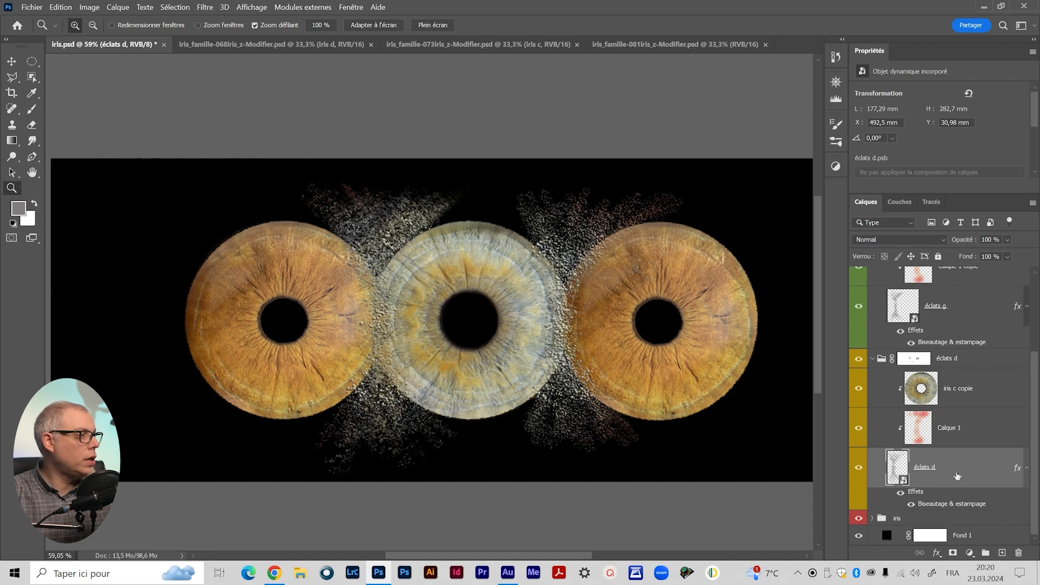
pyautogui.press('alt')
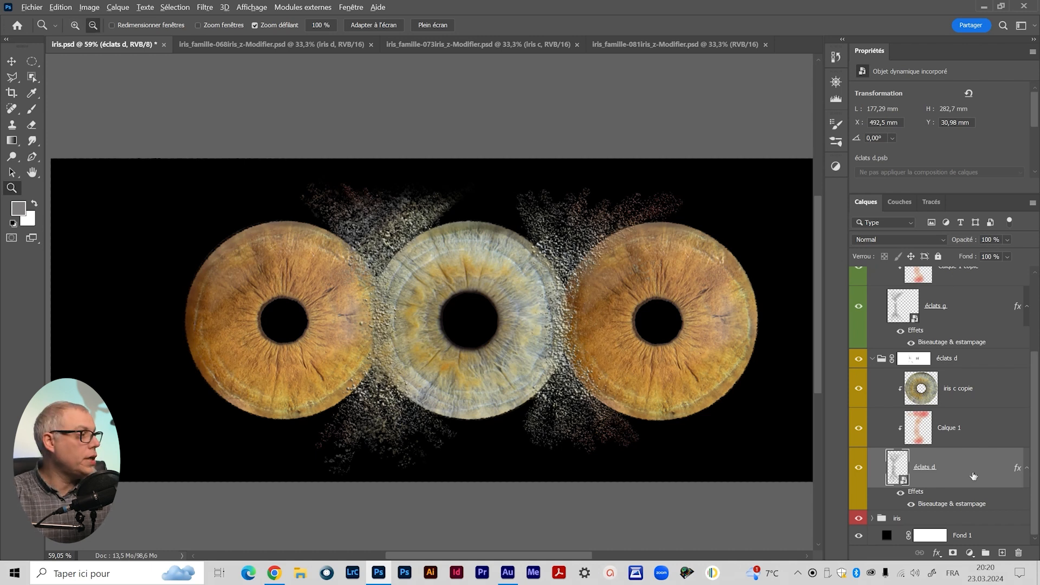
pyautogui.moveTo(977, 471); pyautogui.dragTo(971, 369)
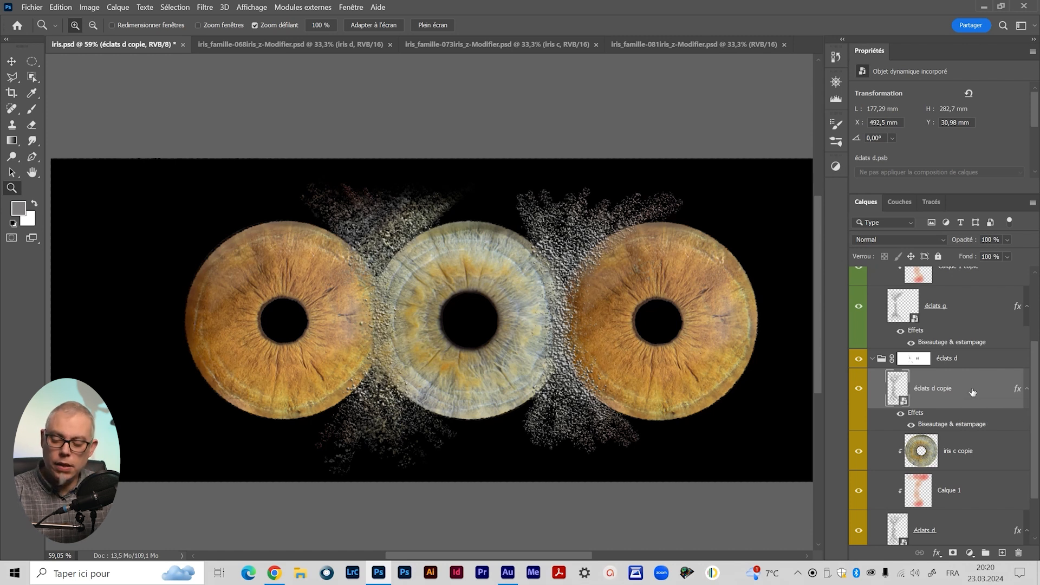
# Put the éclats d copy into a new group named flou.
pyautogui.hotkey('ctrl', 'g')
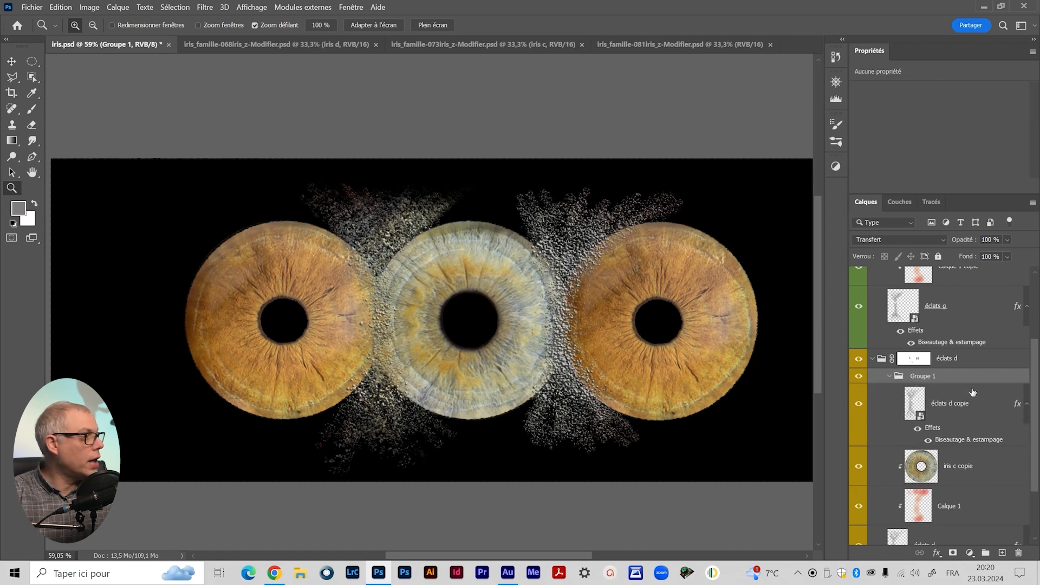
pyautogui.doubleClick(926, 377)
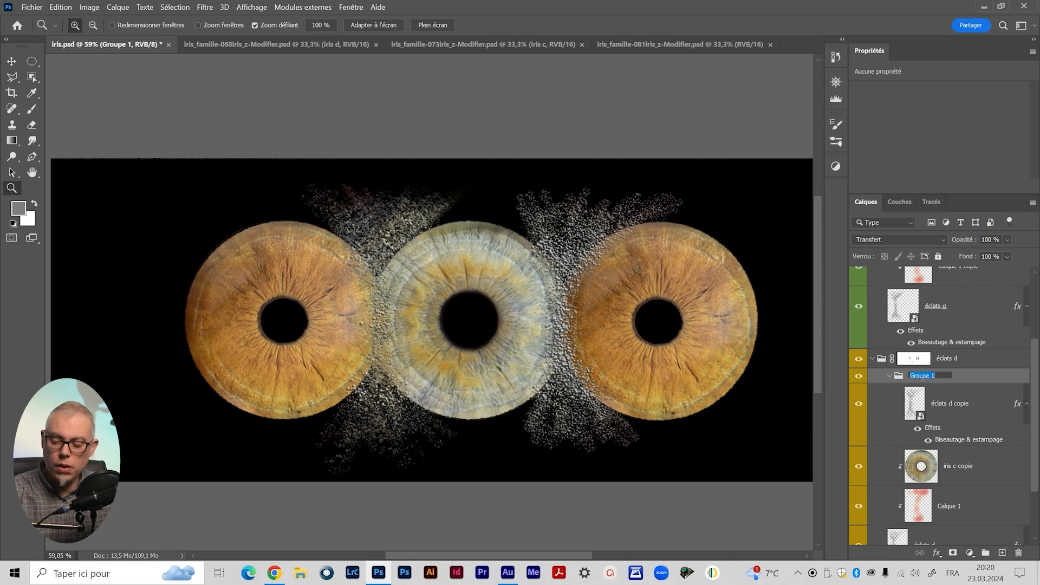
pyautogui.write('flou')
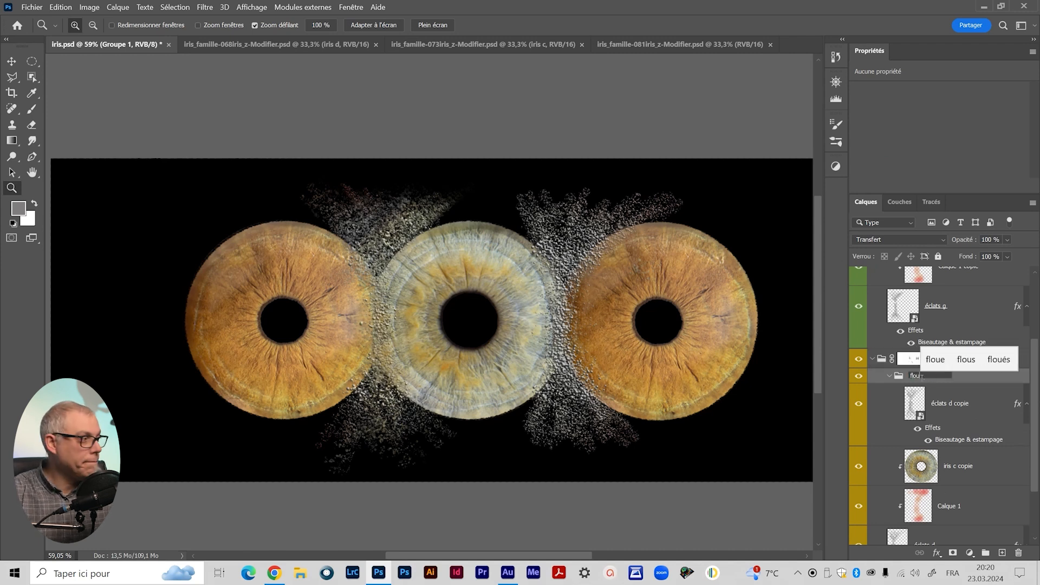
# Apply a Flou directionnel filter to the éclats d copy with a distance of 253 pixels and an angle shallower than 54°.
pyautogui.click(962, 401)
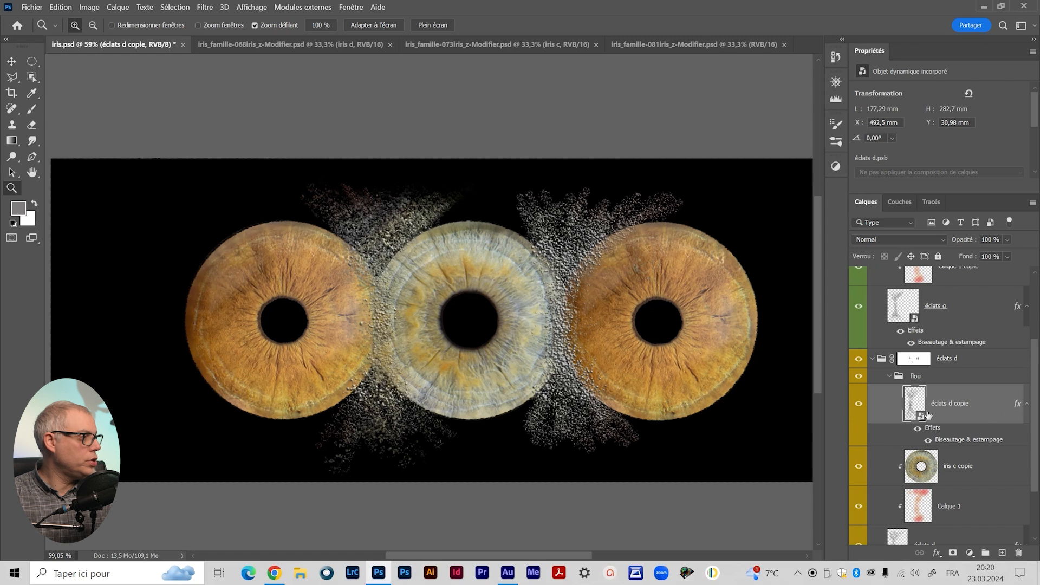
pyautogui.click(206, 7)
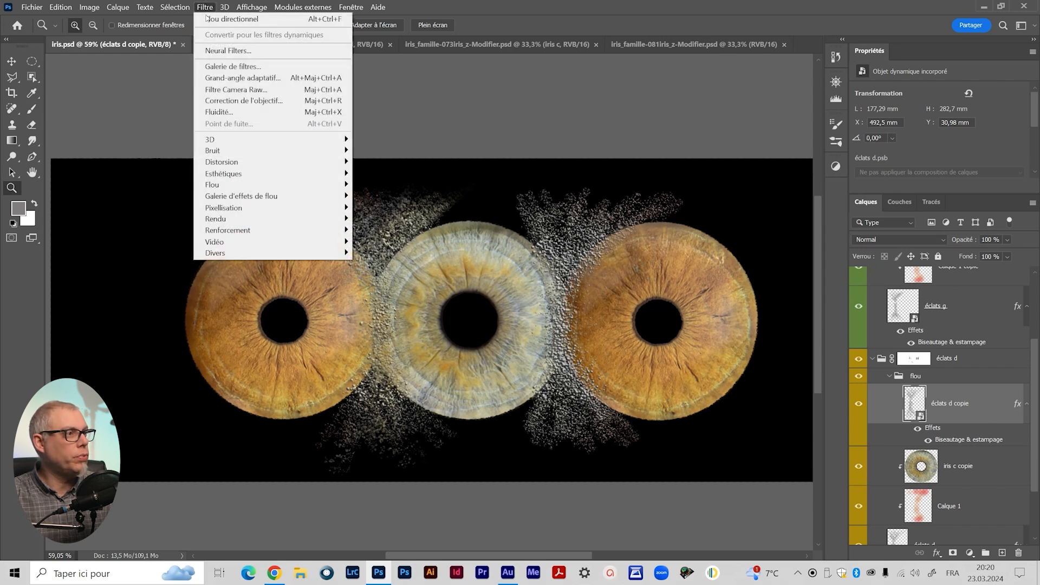
pyautogui.moveTo(234, 184)
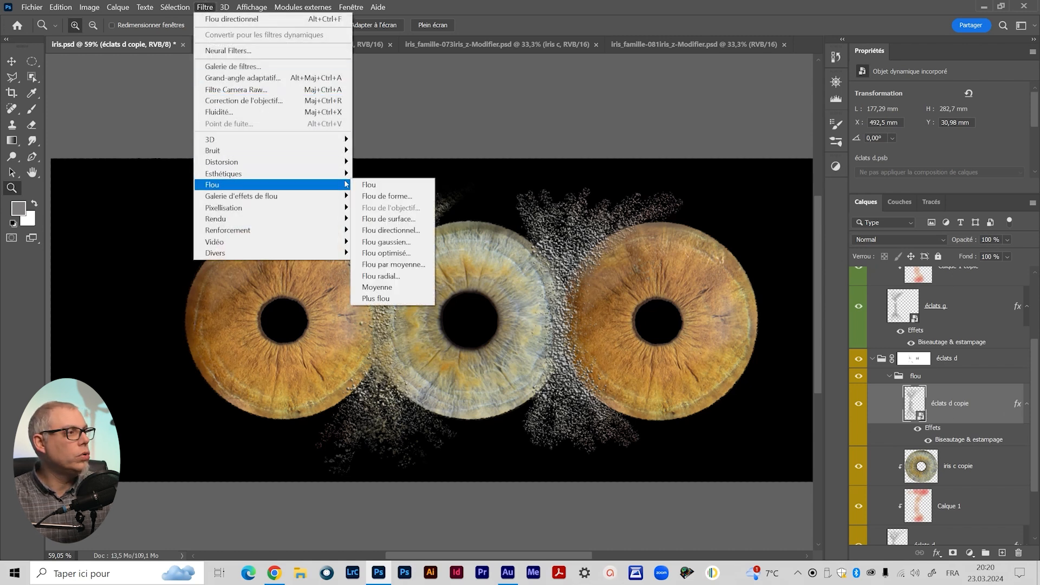
pyautogui.click(379, 231)
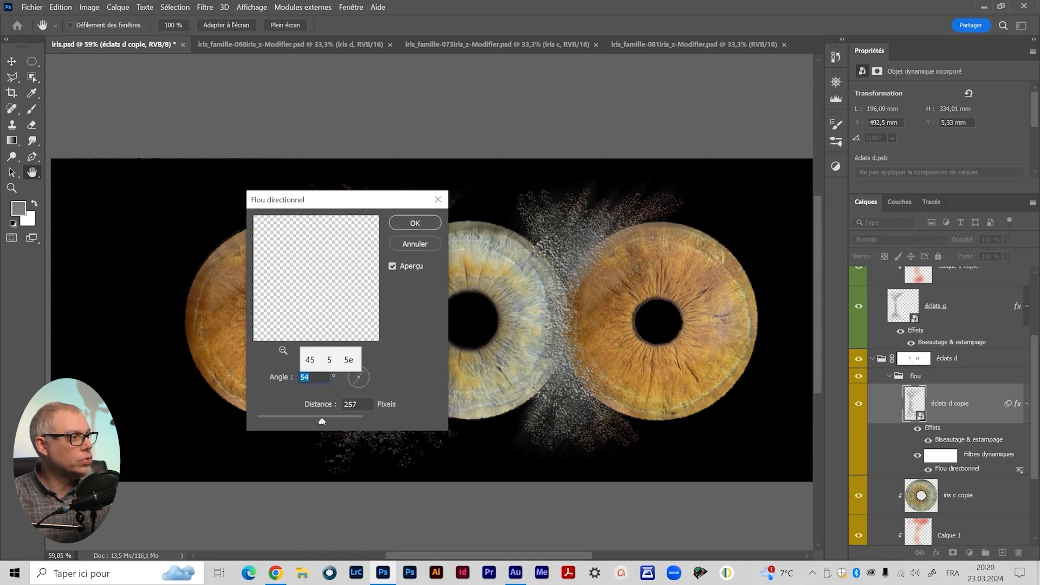
pyautogui.press('Tab')
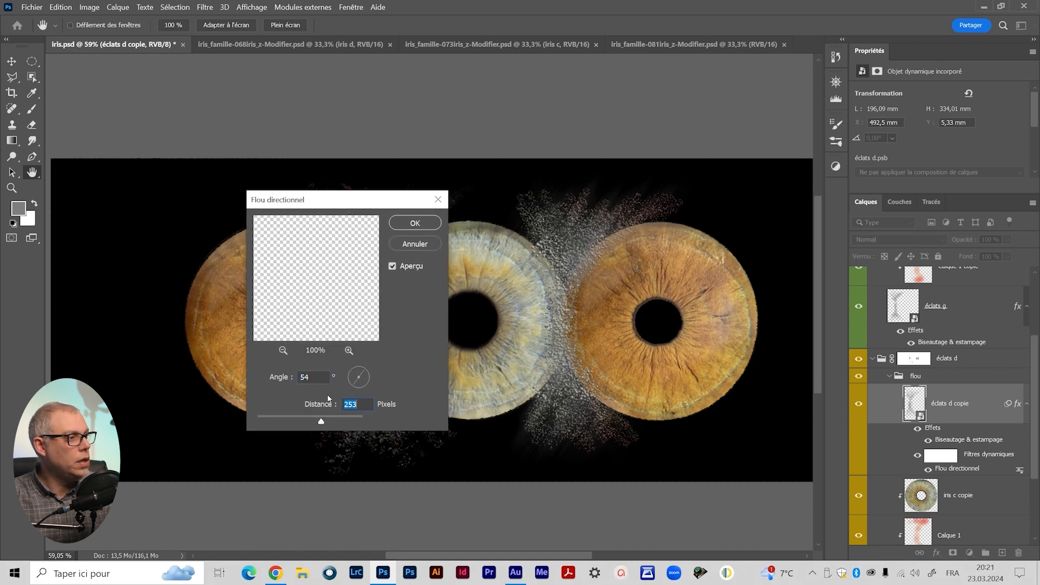
pyautogui.moveTo(360, 372); pyautogui.dragTo(365, 375)
pyautogui.click(414, 224)
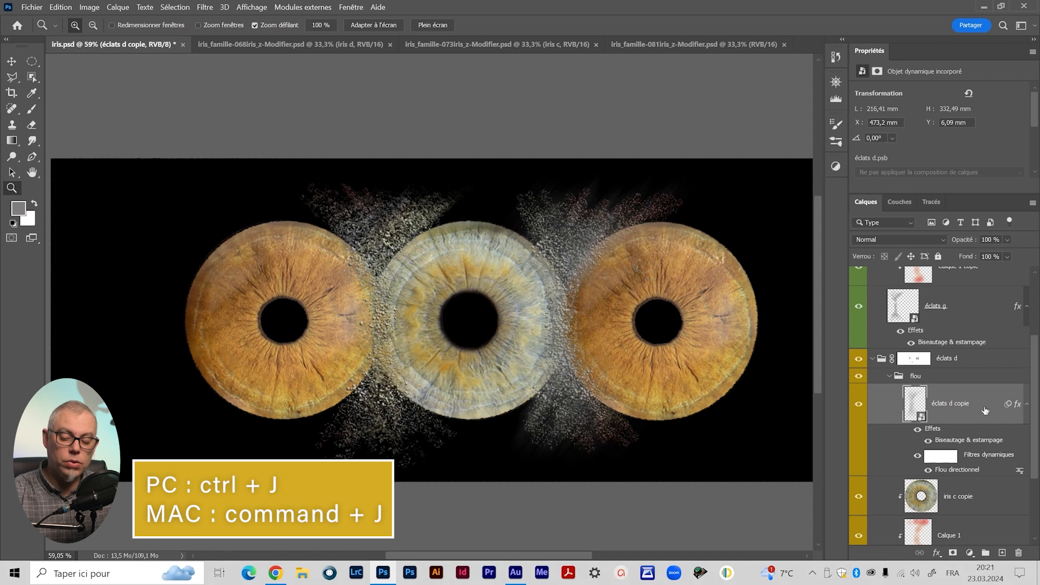
# Duplicate the blurred éclats d copy and group both blurred layers as flou dirct haut.
pyautogui.hotkey('ctrl', 'j')
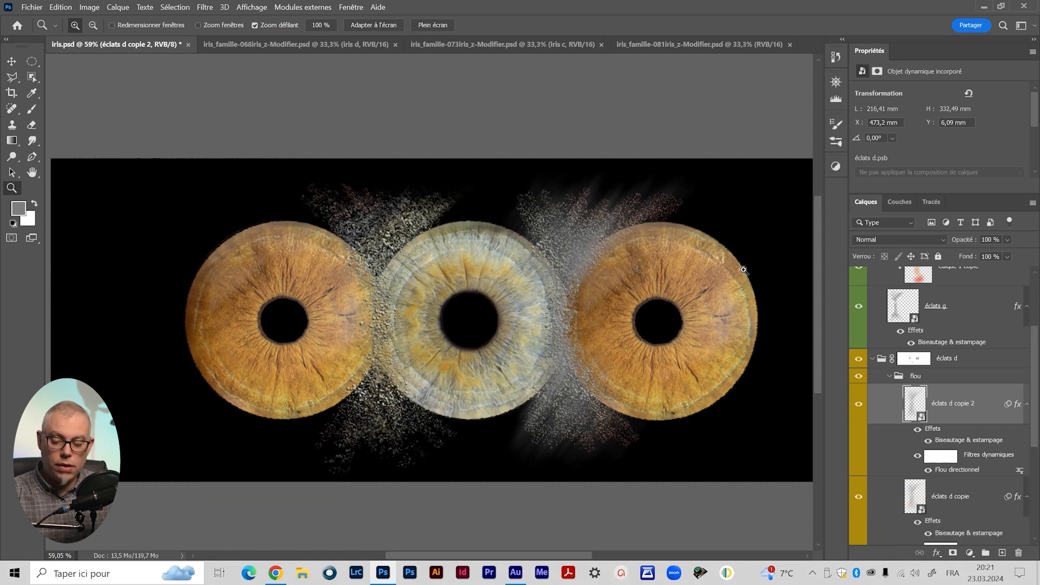
pyautogui.keyDown('shift'); pyautogui.click(967, 499); pyautogui.keyUp('shift')
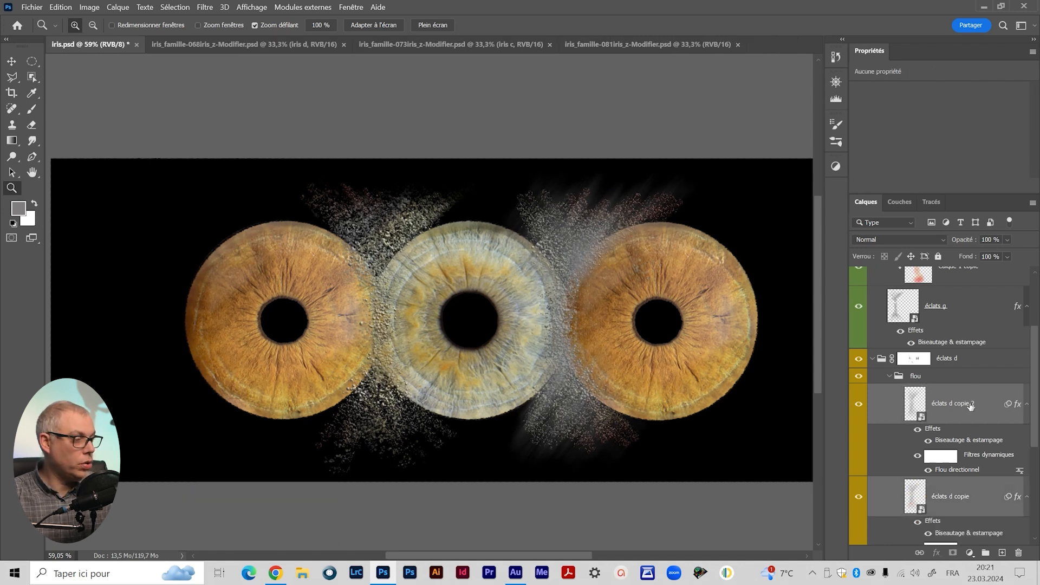
pyautogui.hotkey('ctrl', 'g')
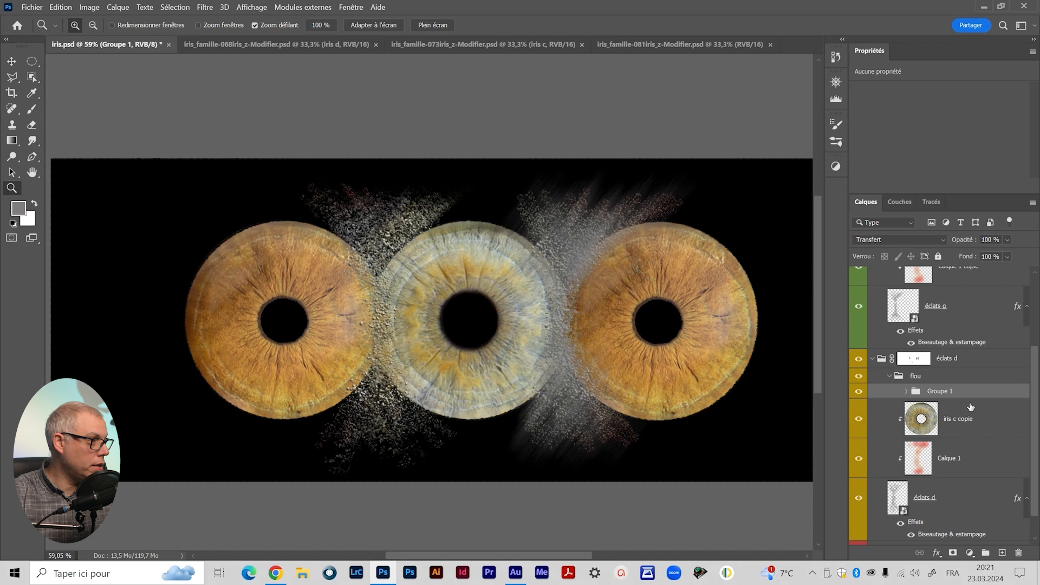
pyautogui.doubleClick(938, 390)
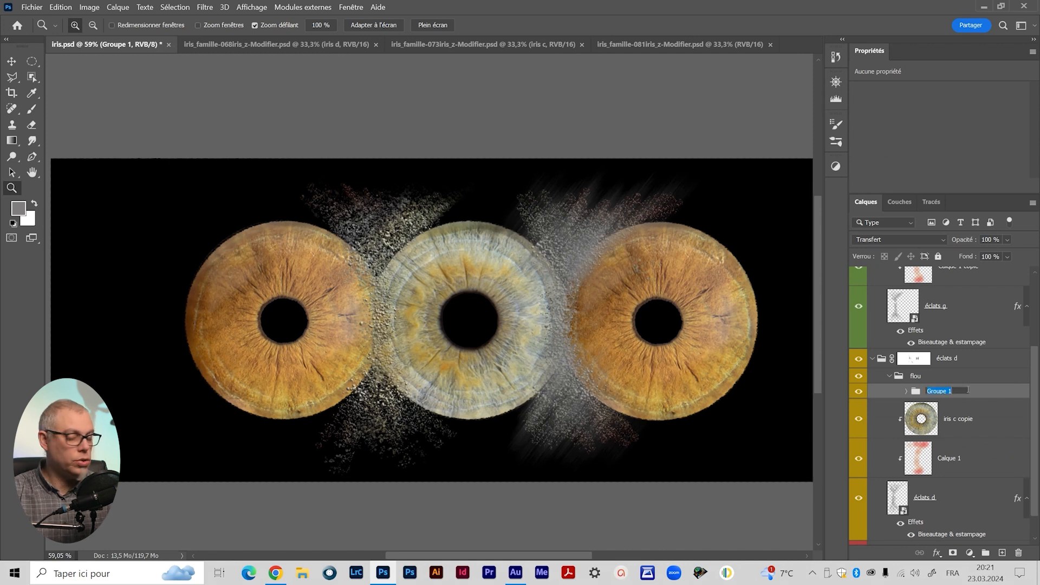
pyautogui.write('flou d')
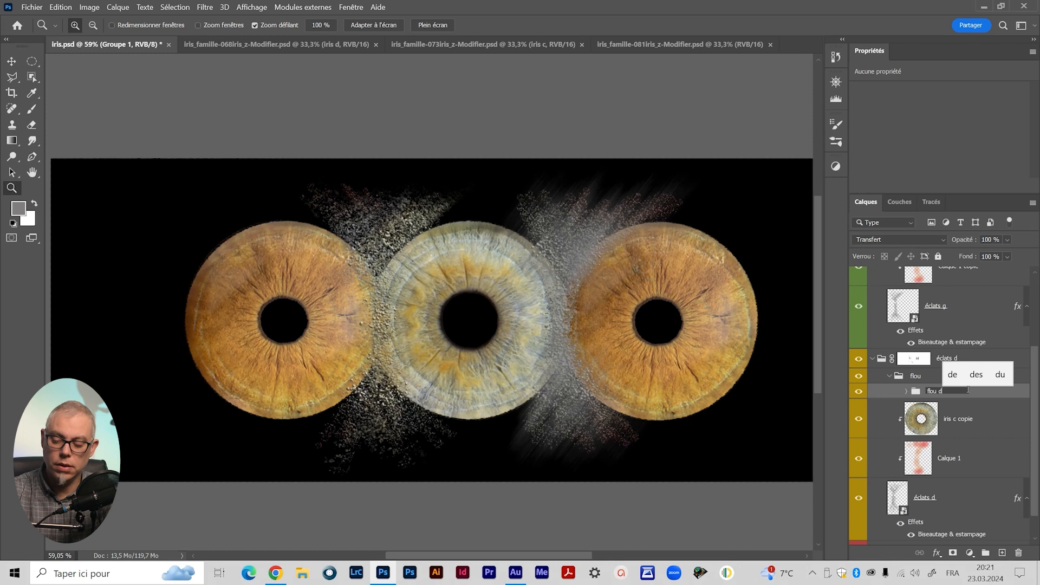
pyautogui.write('irct')
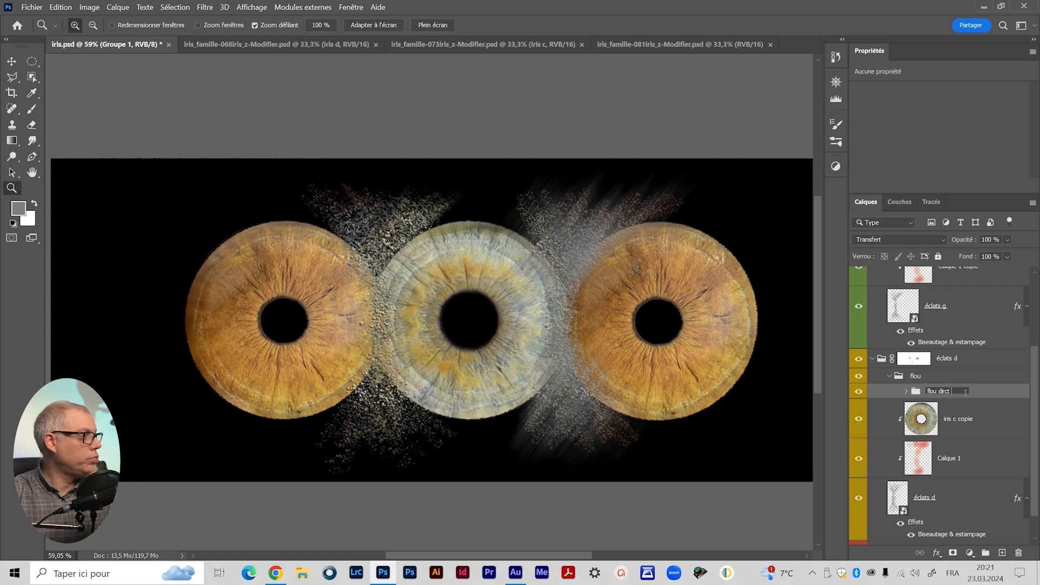
pyautogui.write(' haut')
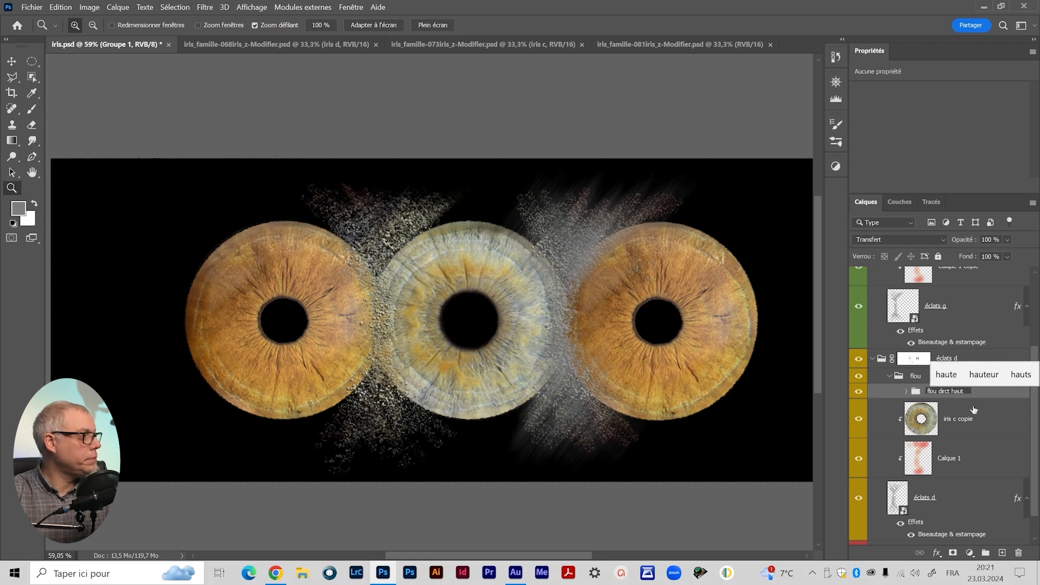
pyautogui.press('Return')
pyautogui.click(907, 391)
pyautogui.click(907, 391)
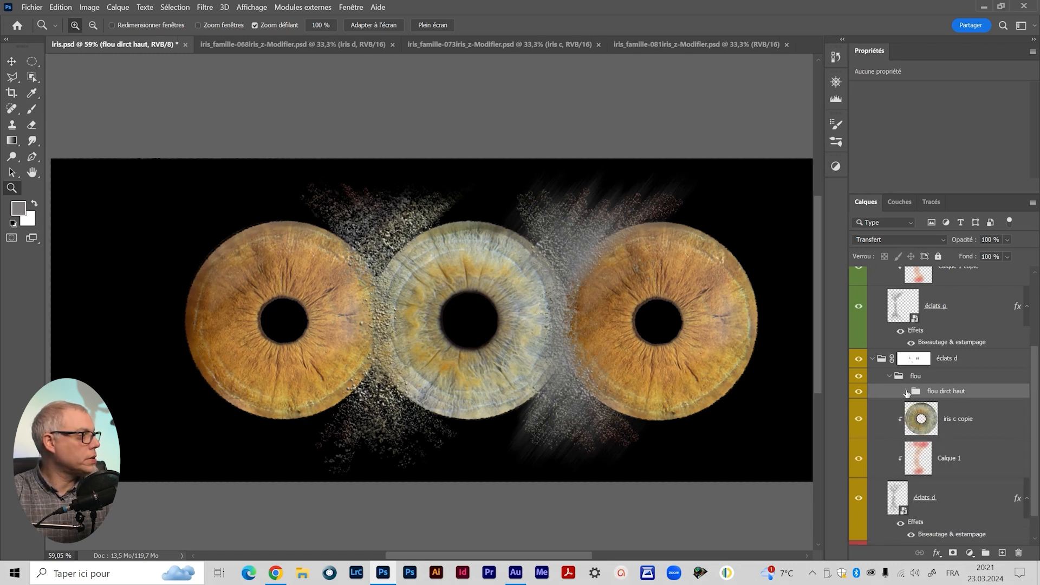
# Scale the flou dirct haut group up proportionally to about 116%.
pyautogui.press('v')
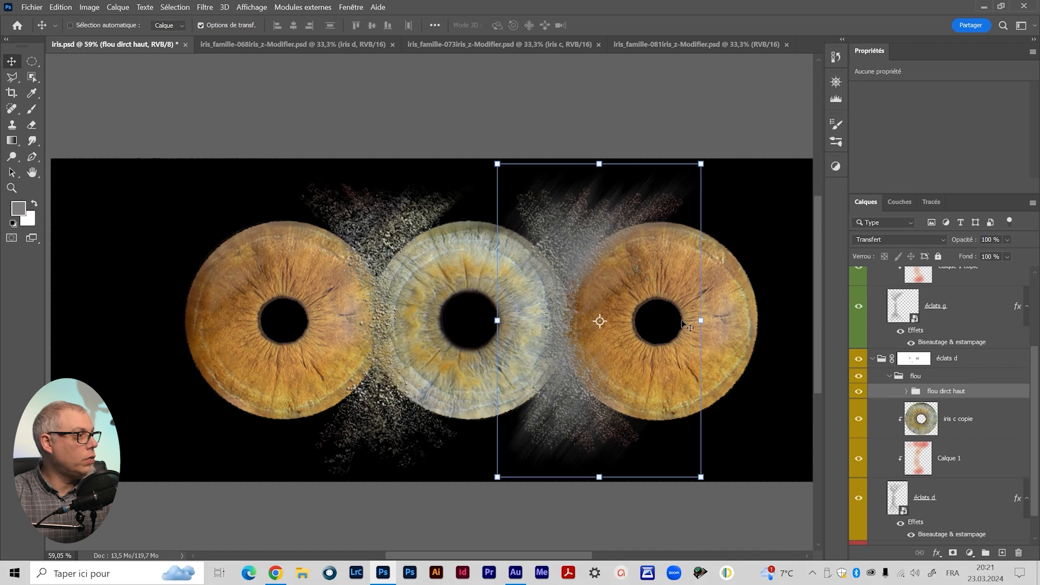
pyautogui.click(702, 321)
pyautogui.click(606, 247)
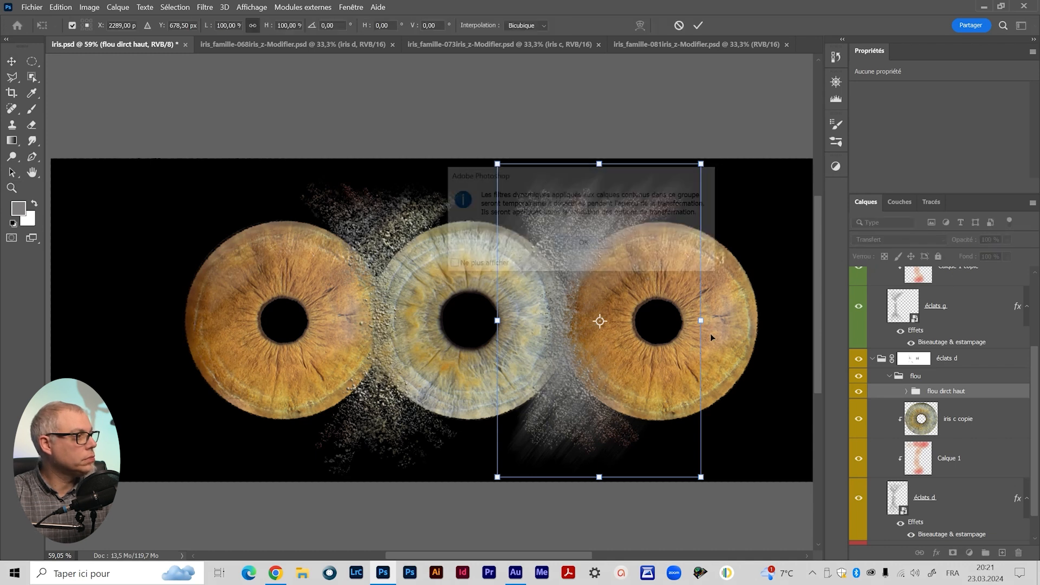
pyautogui.moveTo(701, 320); pyautogui.dragTo(733, 320)
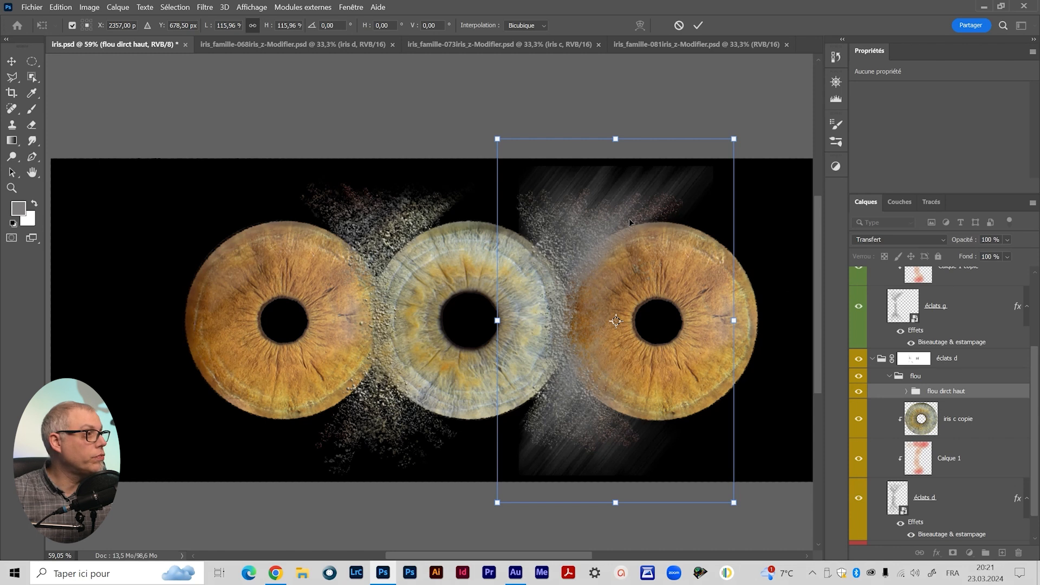
# Rotate the enlarged flou dirct haut group about 12.7° clockwise and shift it toward the central iris, over the upper fragments.
pyautogui.scroll(3, 629, 219)
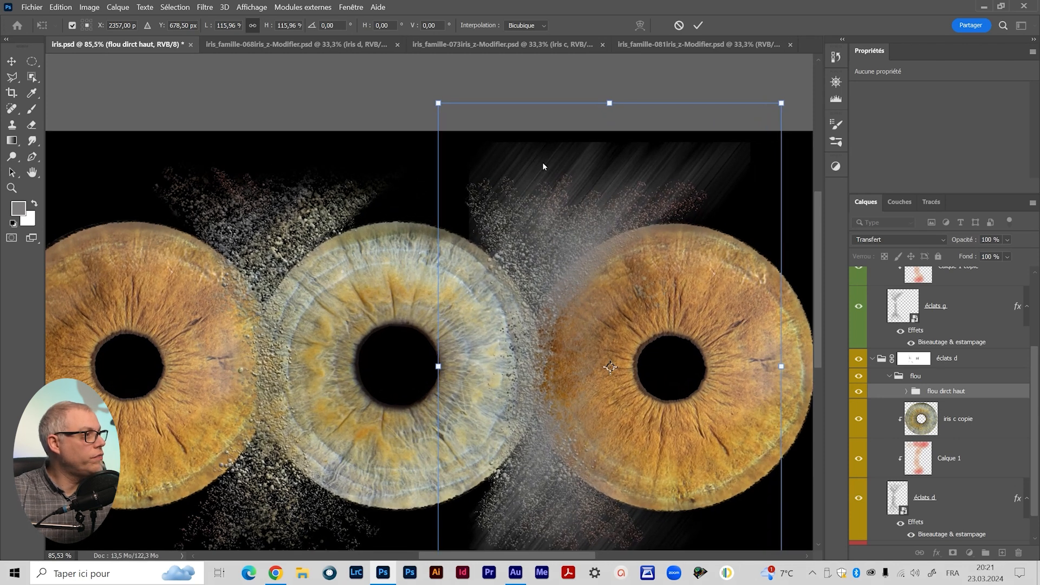
pyautogui.moveTo(636, 87); pyautogui.dragTo(663, 90)
pyautogui.moveTo(618, 262); pyautogui.dragTo(607, 260)
pyautogui.moveTo(626, 93); pyautogui.dragTo(656, 109)
pyautogui.moveTo(547, 294); pyautogui.dragTo(527, 305)
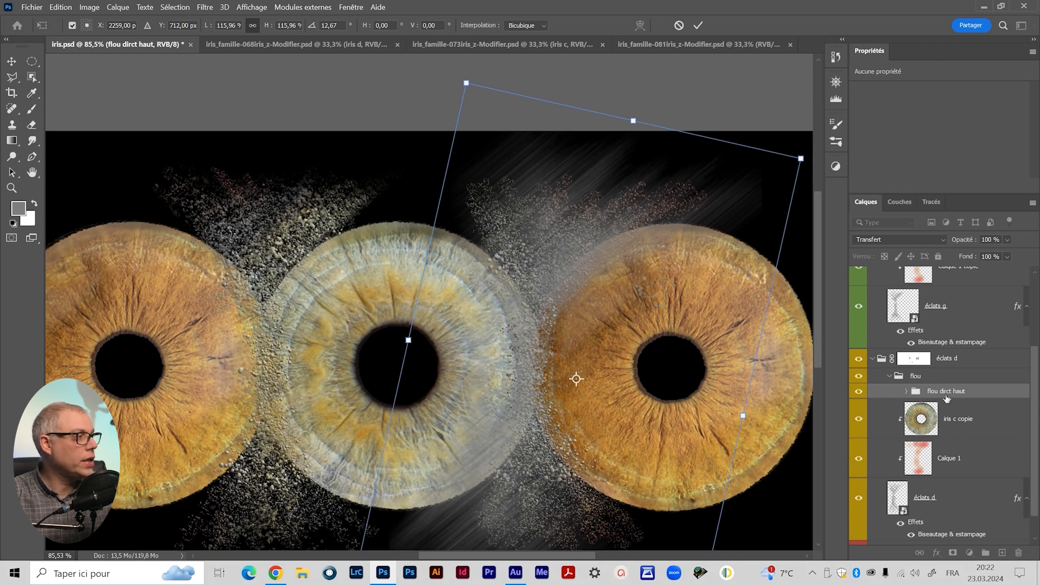
pyautogui.moveTo(648, 249); pyautogui.dragTo(647, 248)
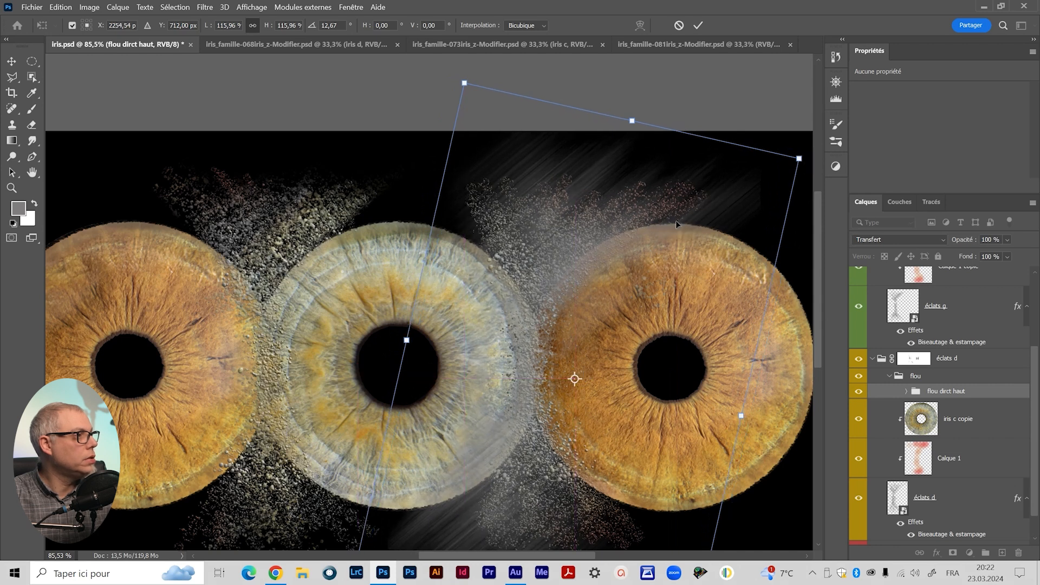
pyautogui.moveTo(675, 220); pyautogui.dragTo(675, 225)
pyautogui.click(698, 24)
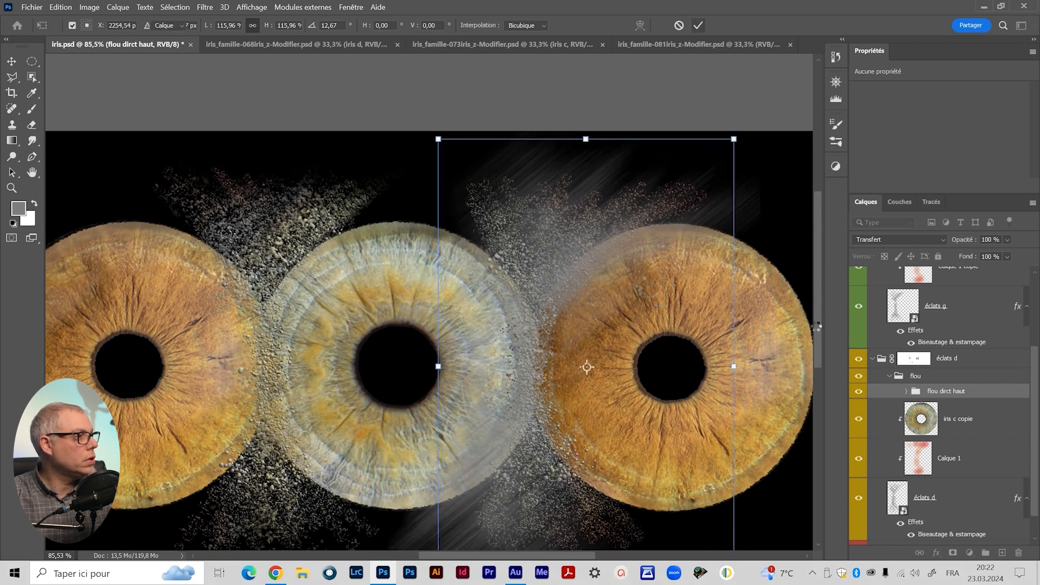
# Rotate the flou dirct haut group a further 1.8° or so clockwise and nudge it slightly toward the outer iris.
pyautogui.moveTo(701, 448); pyautogui.dragTo(689, 391)
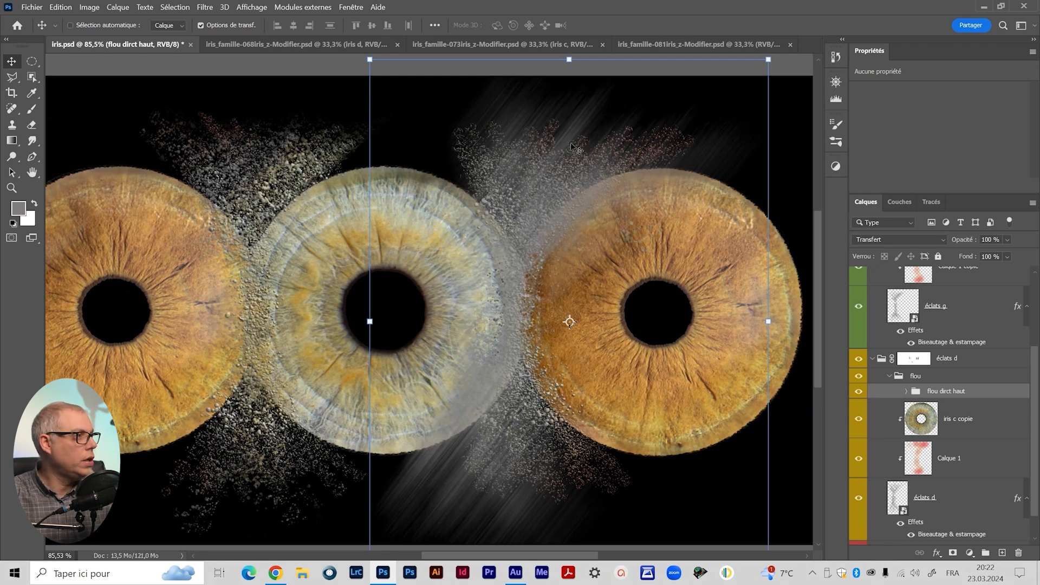
pyautogui.click(777, 60)
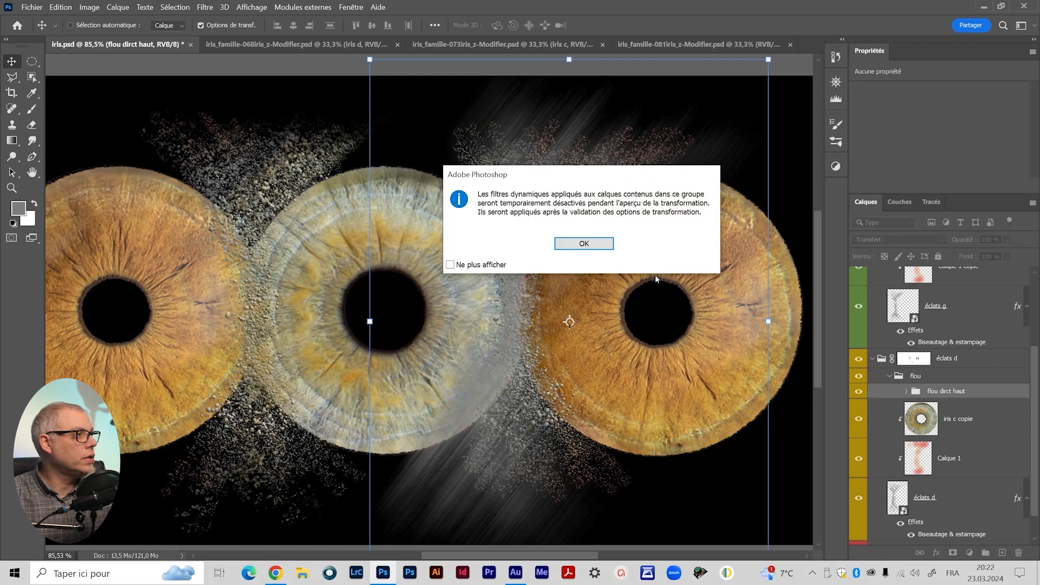
pyautogui.click(609, 249)
pyautogui.moveTo(785, 112); pyautogui.dragTo(791, 119)
pyautogui.moveTo(561, 242); pyautogui.dragTo(566, 238)
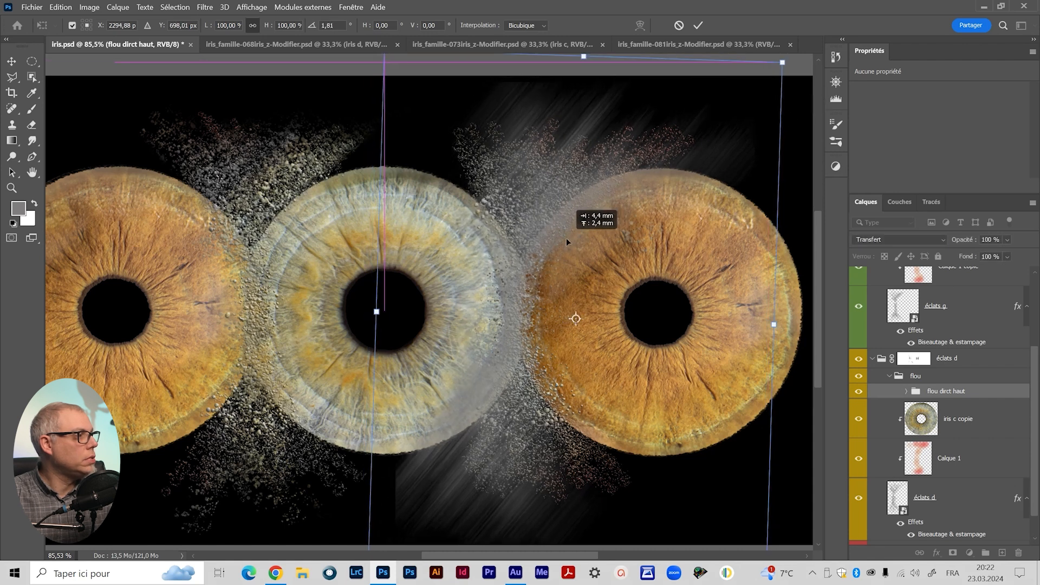
pyautogui.press('Return')
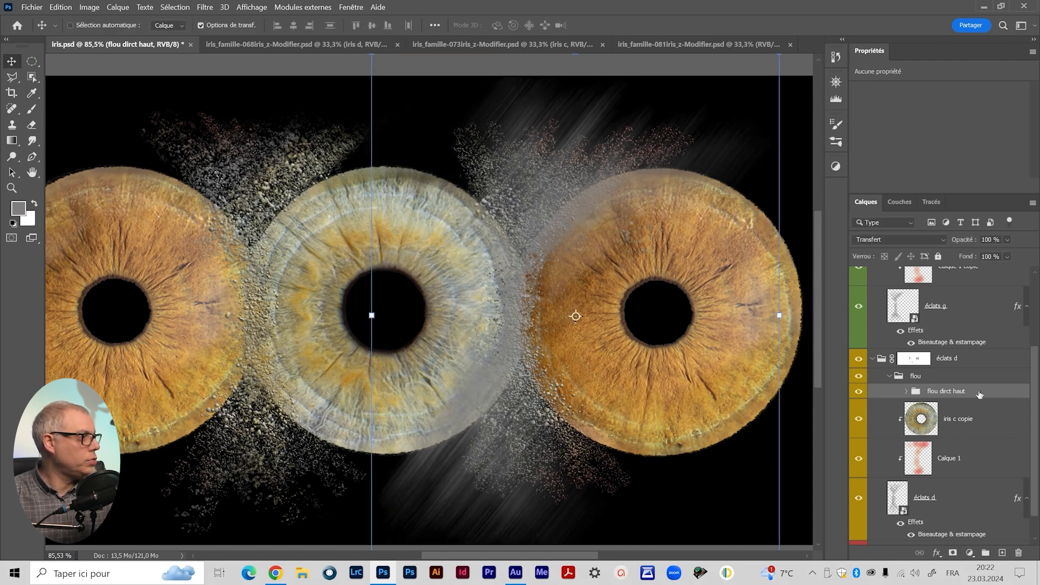
# Add a layer mask to the flou dirct haut group and paint it black over the blur streaks across the lower fragments.
pyautogui.click(952, 553)
pyautogui.press('d')
pyautogui.press('b')
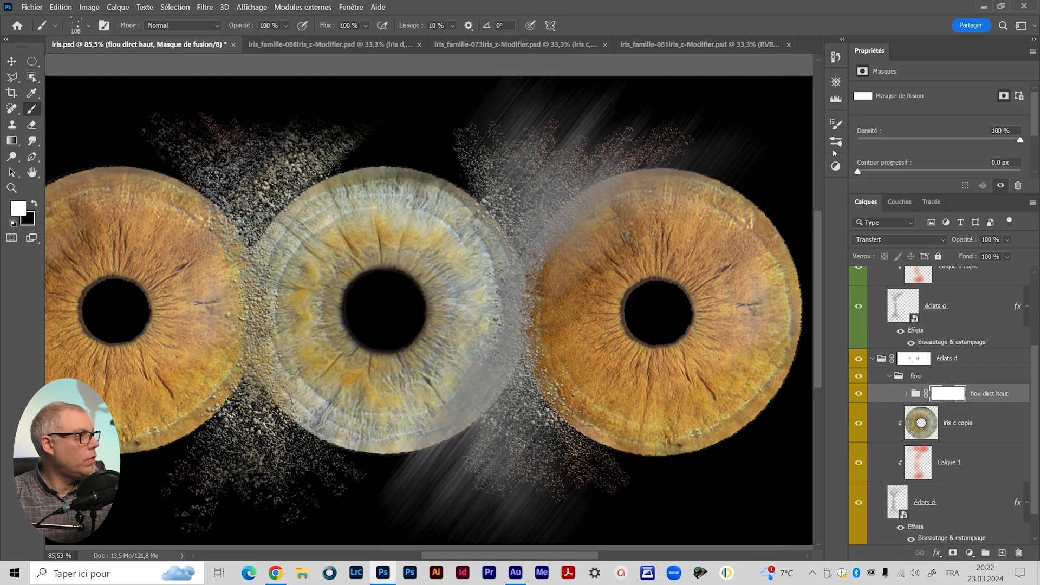
pyautogui.click(835, 141)
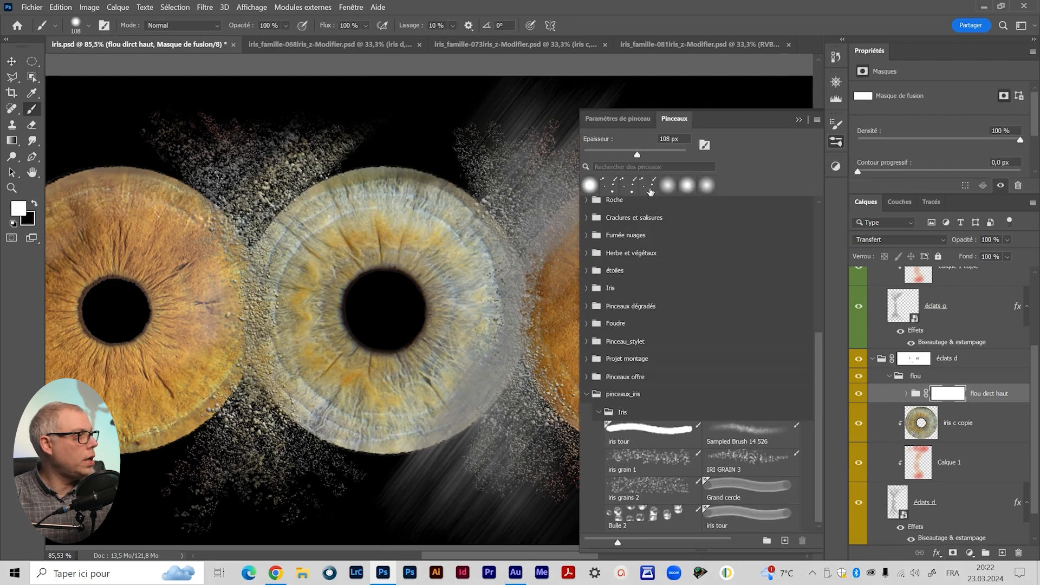
pyautogui.click(798, 119)
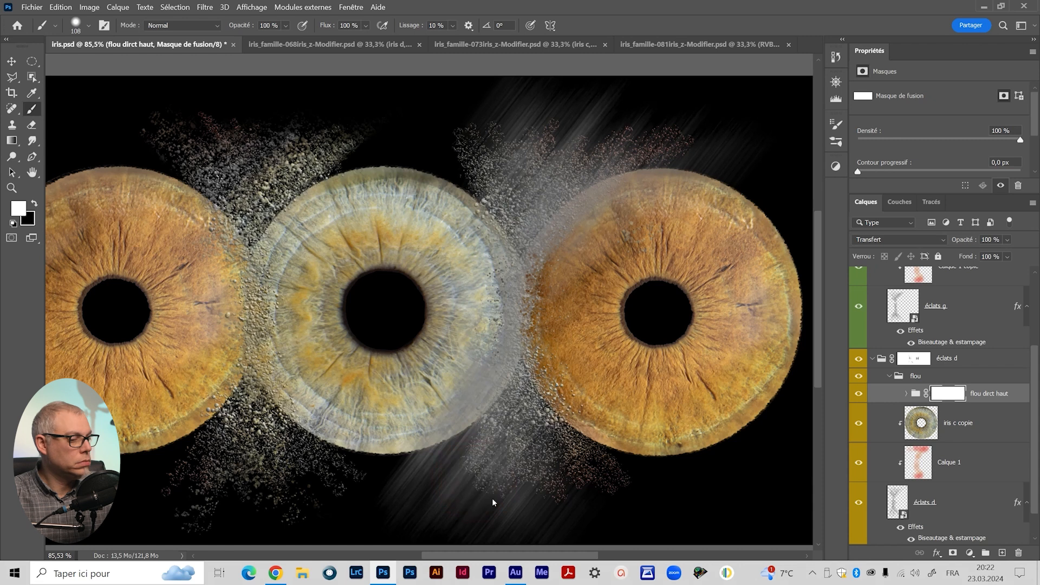
pyautogui.scroll(-3, 645, 368)
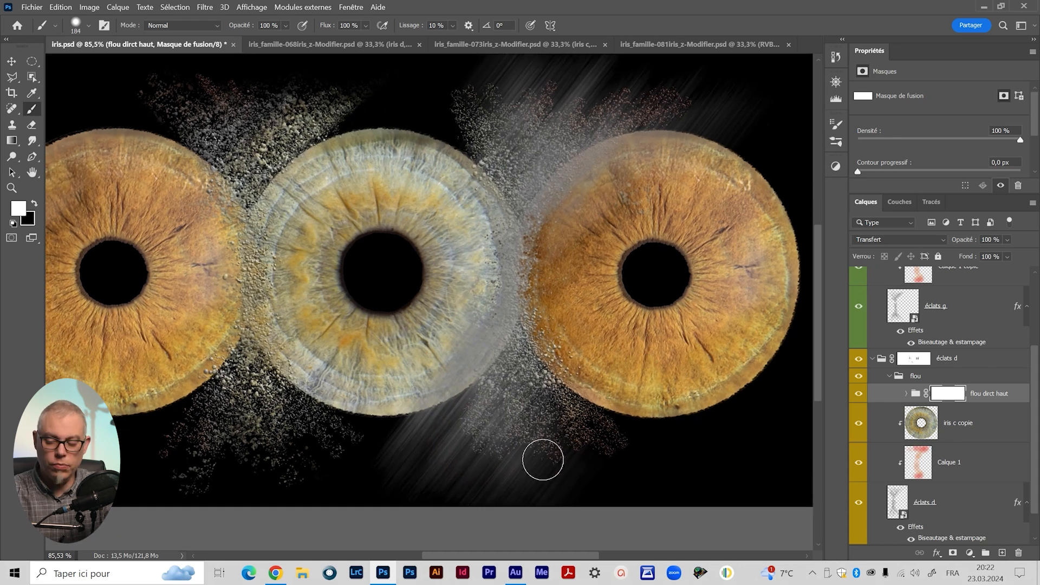
pyautogui.press('x')
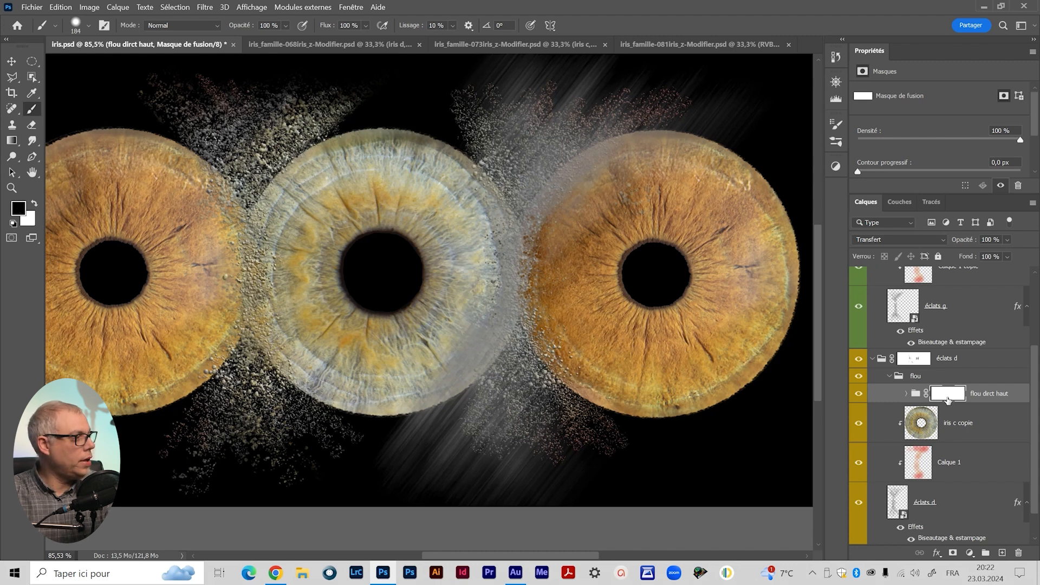
pyautogui.moveTo(568, 431)
pyautogui.mouseDown()
pyautogui.moveTo(465, 515)
pyautogui.moveTo(470, 433)
pyautogui.moveTo(452, 425)
pyautogui.moveTo(437, 381)
pyautogui.moveTo(455, 353)
pyautogui.moveTo(475, 359)
pyautogui.moveTo(515, 330)
pyautogui.mouseUp()
# Fade the group's blur over the upper junction and outer iris edge, painting black on the mask at 50%, 20% and 10% opacity.
pyautogui.moveTo(550, 189); pyautogui.dragTo(526, 189)
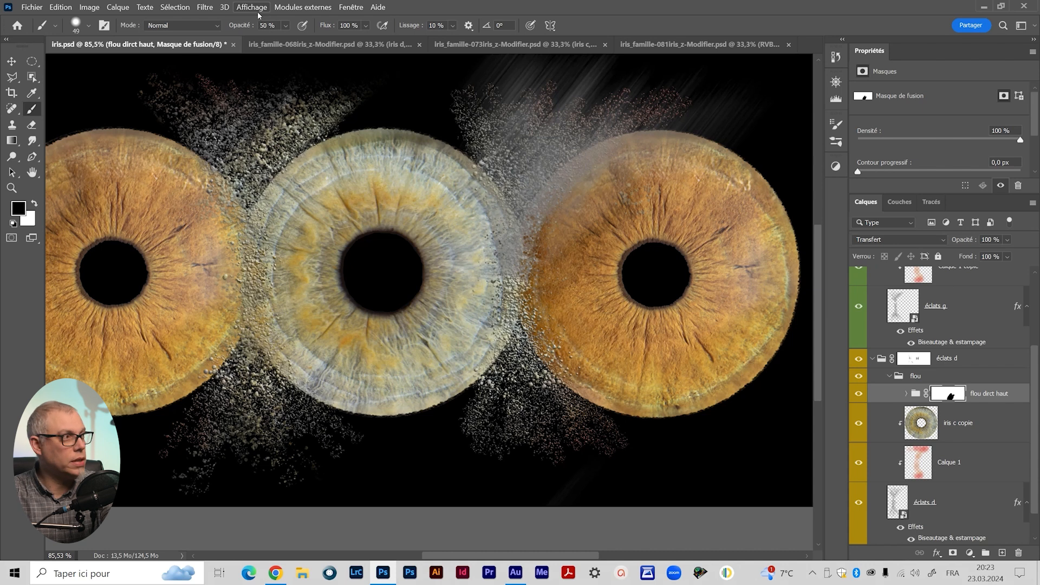
pyautogui.moveTo(520, 214)
pyautogui.mouseDown()
pyautogui.moveTo(544, 163)
pyautogui.moveTo(552, 98)
pyautogui.mouseUp()
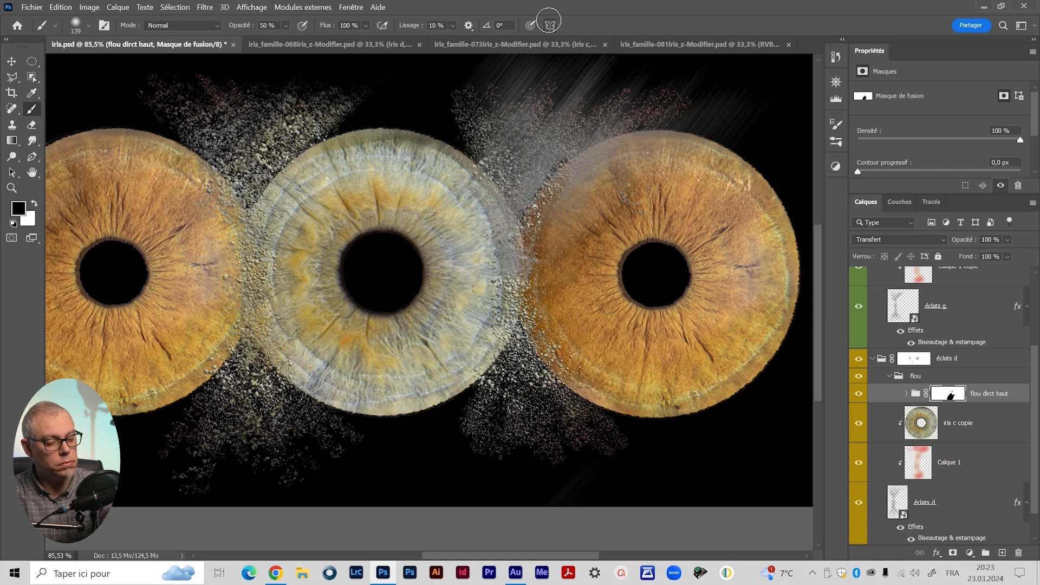
pyautogui.press('2')
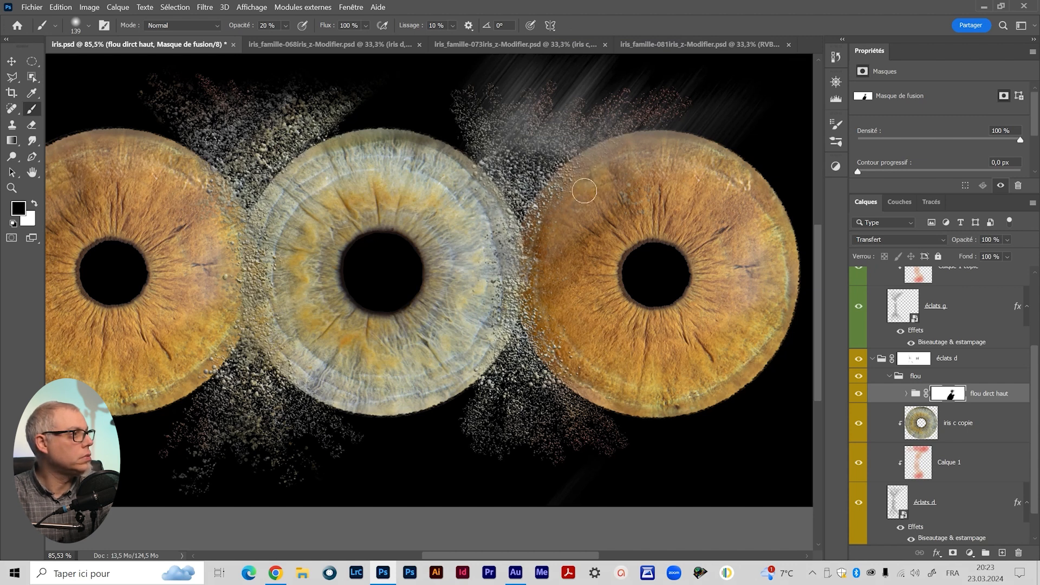
pyautogui.scroll(3, 499, 274)
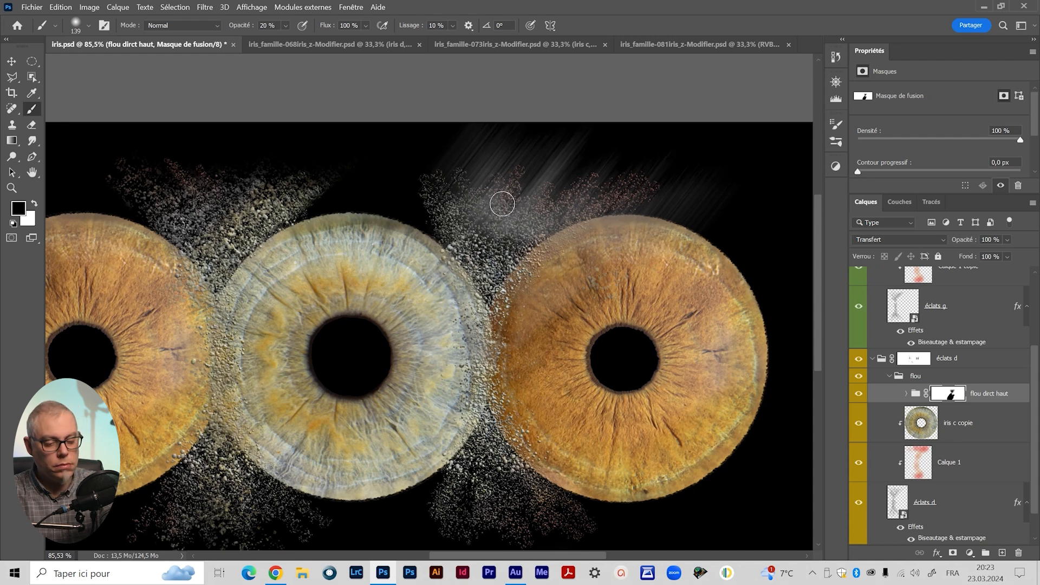
pyautogui.scroll(2, 455, 290)
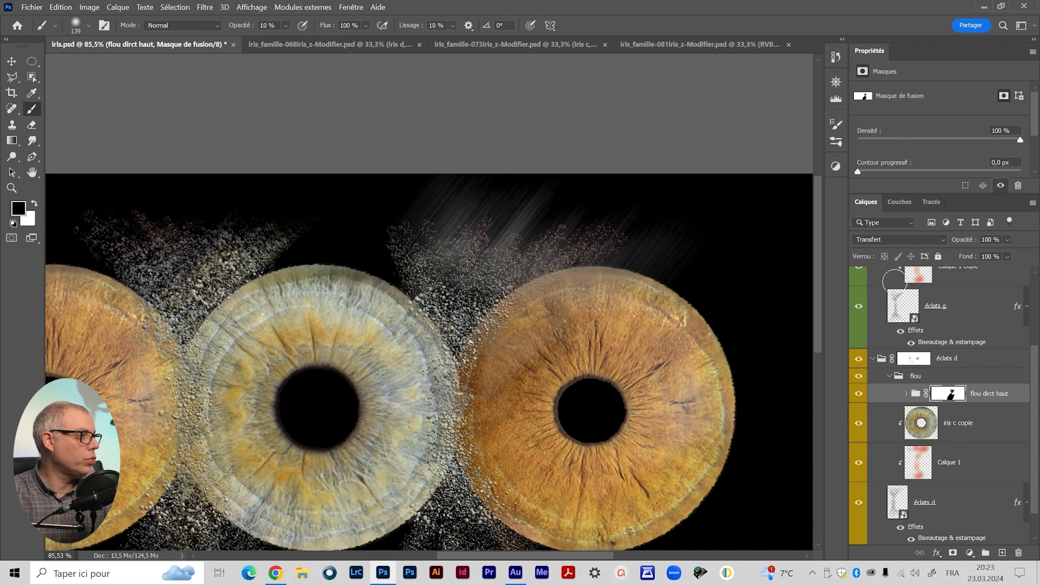
# Create a new layer above the flou dirct haut group and clip it to that group.
pyautogui.click(906, 394)
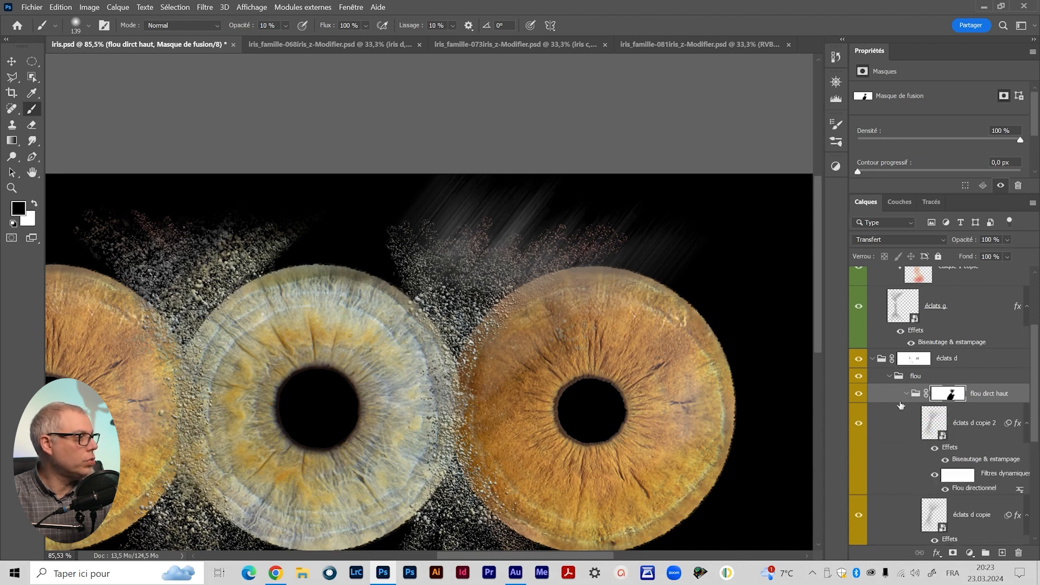
pyautogui.click(907, 395)
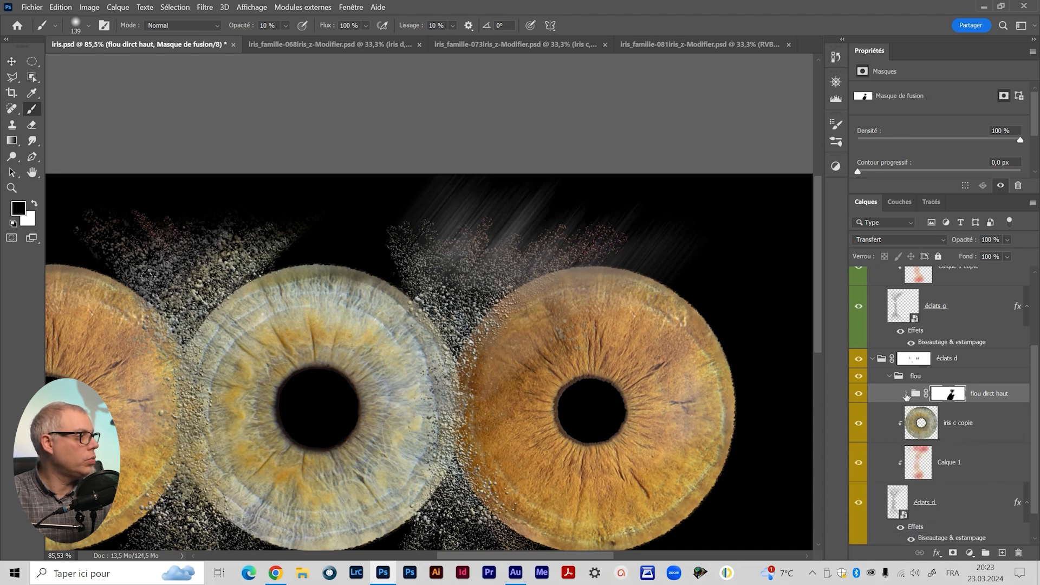
pyautogui.click(902, 394)
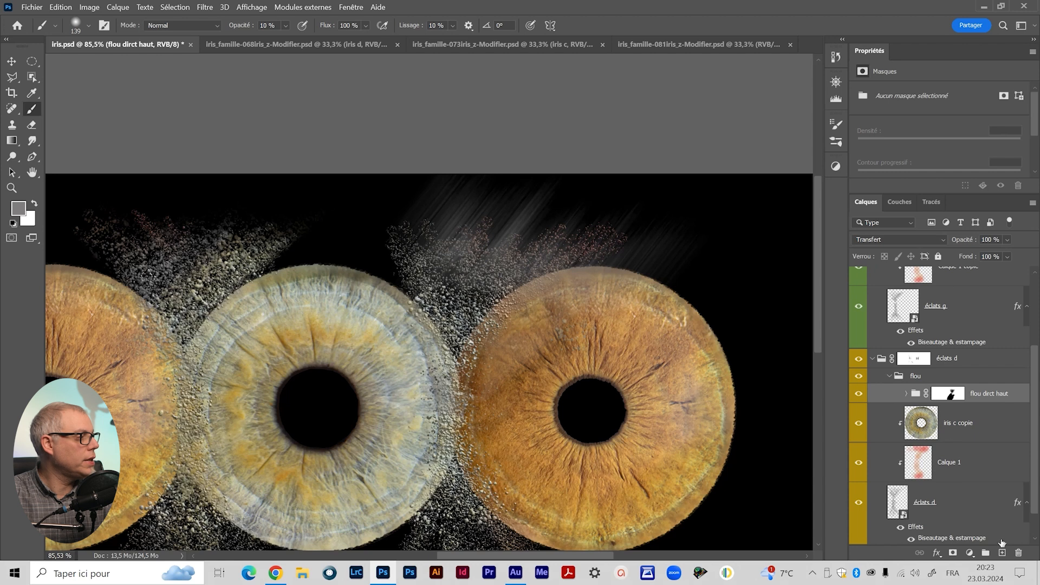
pyautogui.click(1001, 552)
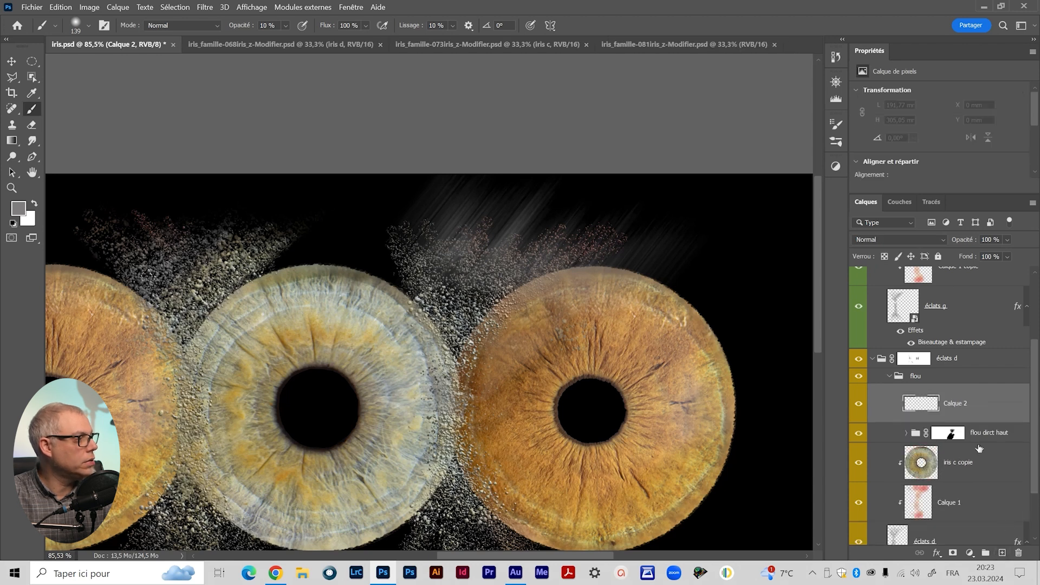
pyautogui.keyDown('alt'); pyautogui.click(995, 418); pyautogui.keyUp('alt')
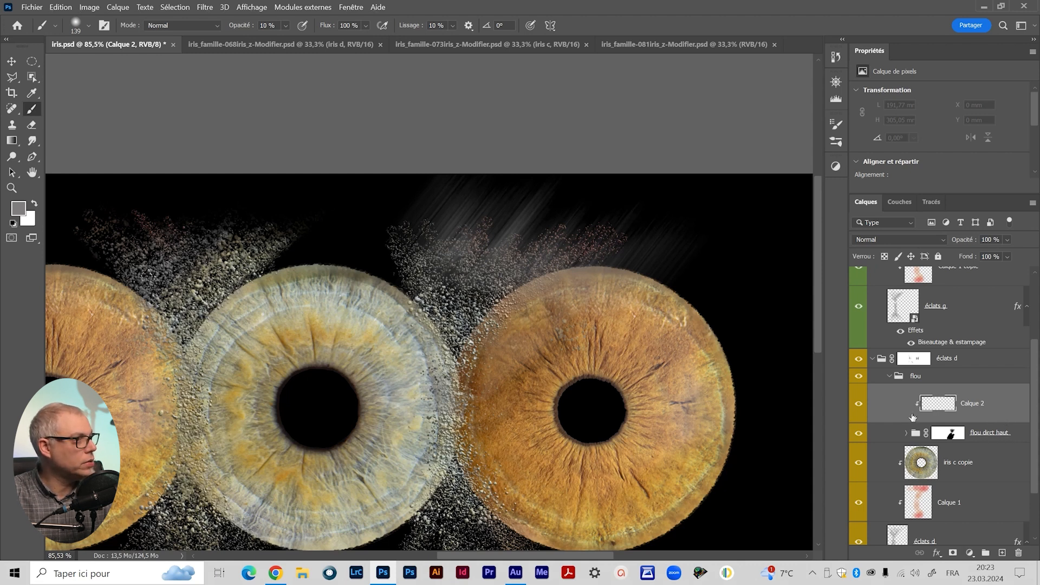
# Sample the outer iris's orange as the foreground colour, brighten it to #db8620, and return to the Brush tool.
pyautogui.click(22, 210)
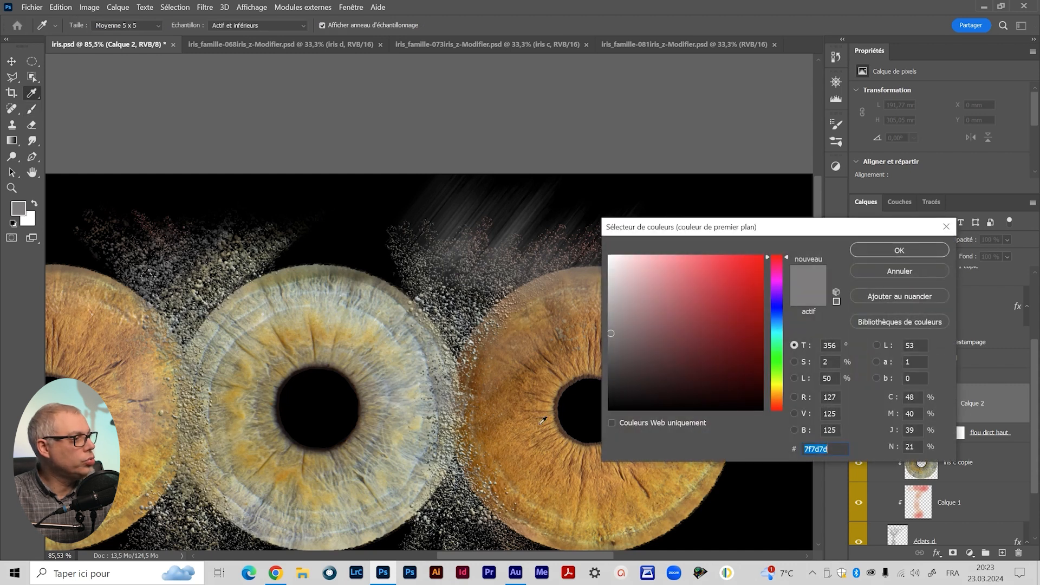
pyautogui.click(538, 444)
pyautogui.click(528, 426)
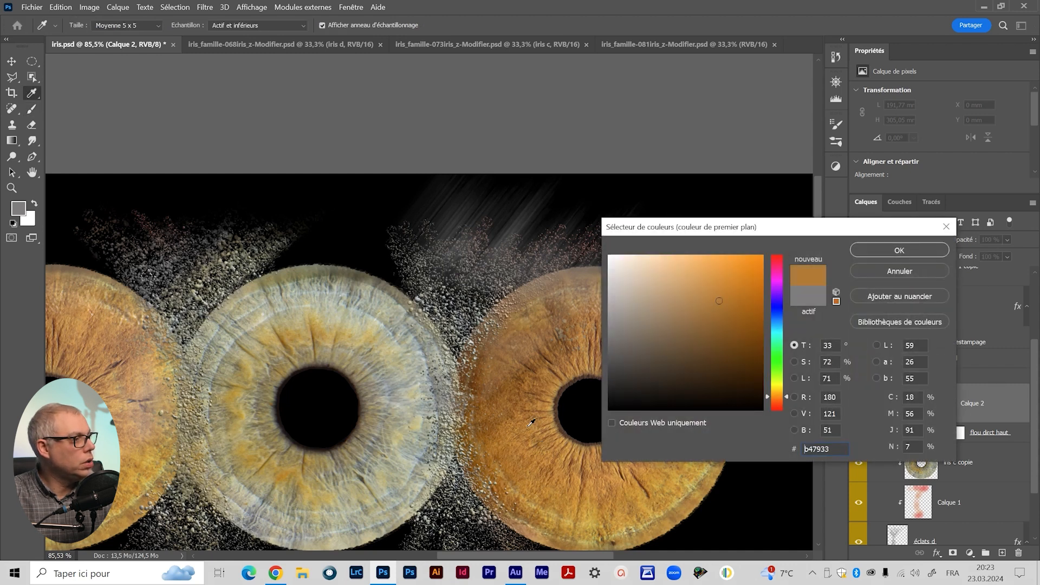
pyautogui.click(739, 277)
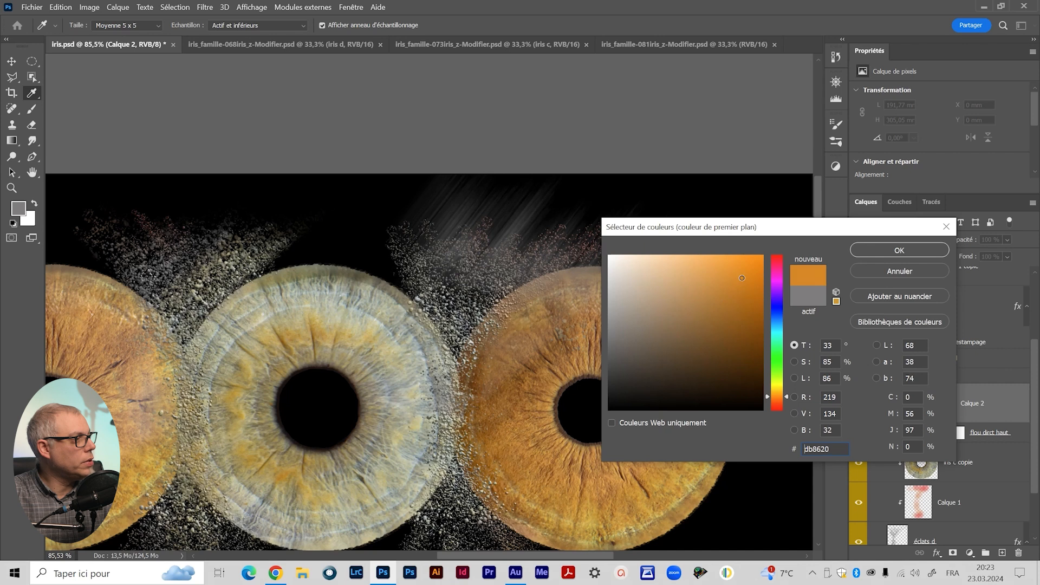
pyautogui.click(879, 250)
pyautogui.press('b')
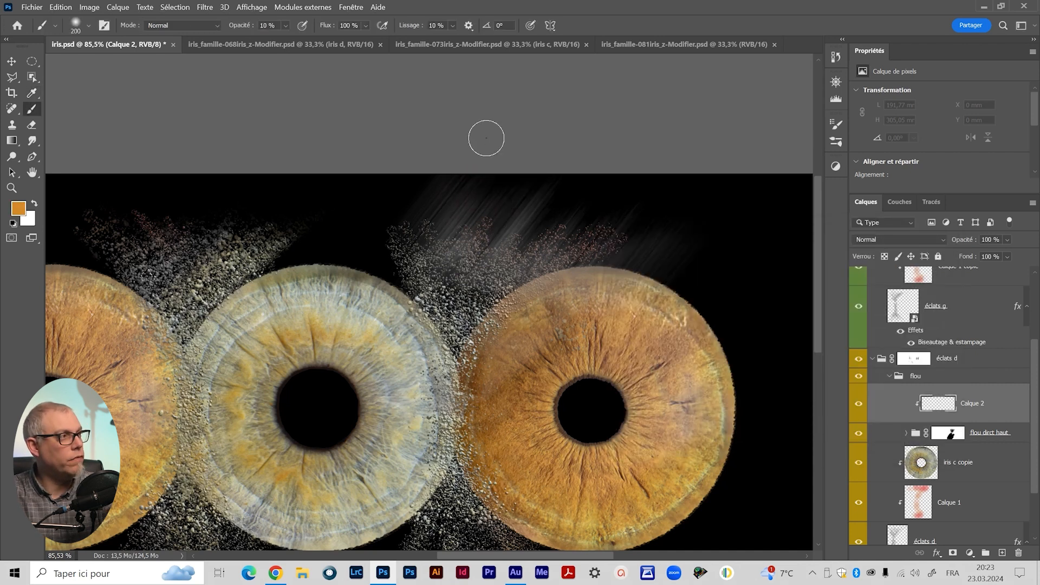
# Paint orange over the upper blur streaks on the clipped layer with a 200 px brush at 10% and 20% opacity, comparing with it hidden.
pyautogui.moveTo(431, 218)
pyautogui.mouseDown()
pyautogui.moveTo(490, 171)
pyautogui.moveTo(459, 220)
pyautogui.moveTo(556, 196)
pyautogui.mouseUp()
pyautogui.moveTo(497, 241)
pyautogui.mouseDown()
pyautogui.moveTo(642, 214)
pyautogui.moveTo(579, 272)
pyautogui.mouseUp()
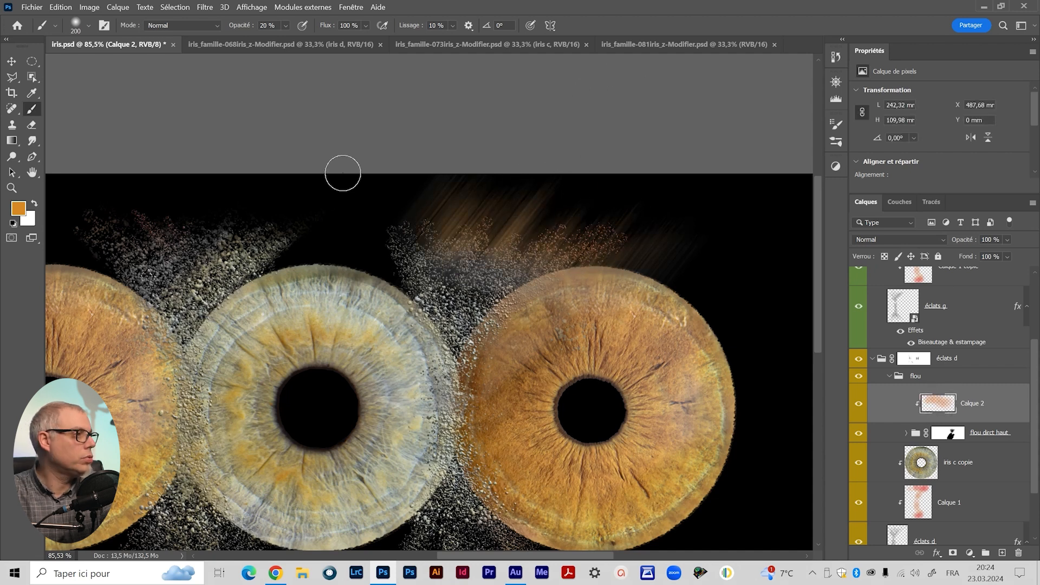
pyautogui.moveTo(533, 215)
pyautogui.mouseDown()
pyautogui.moveTo(652, 245)
pyautogui.moveTo(577, 282)
pyautogui.mouseUp()
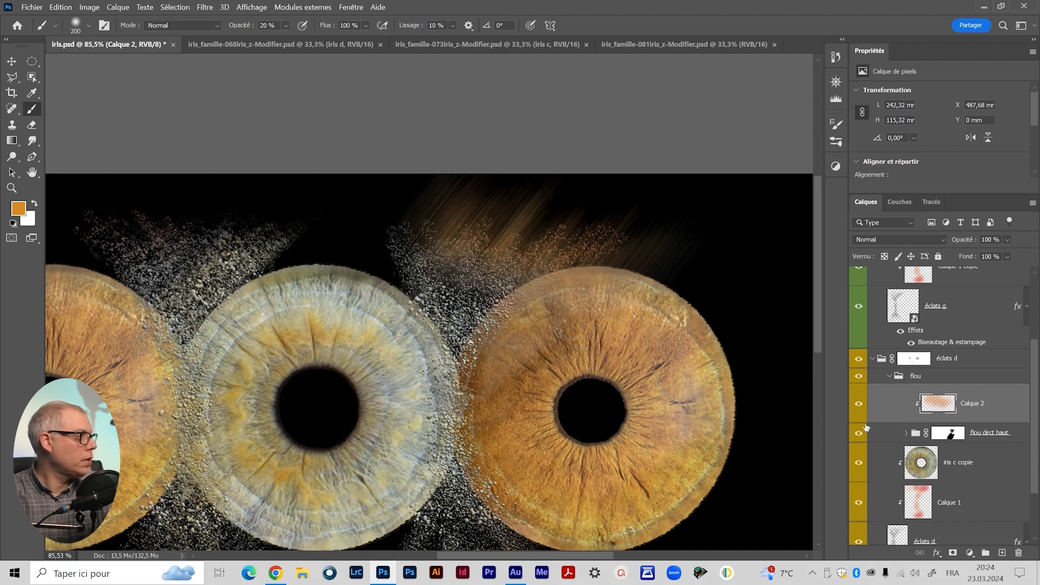
pyautogui.click(858, 404)
pyautogui.click(859, 404)
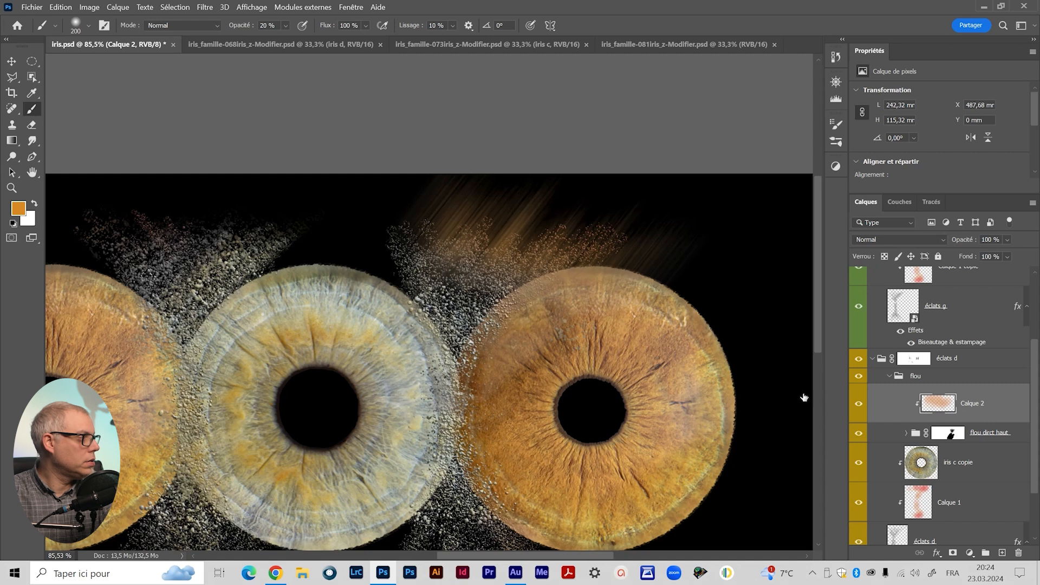
pyautogui.moveTo(670, 371); pyautogui.dragTo(675, 314)
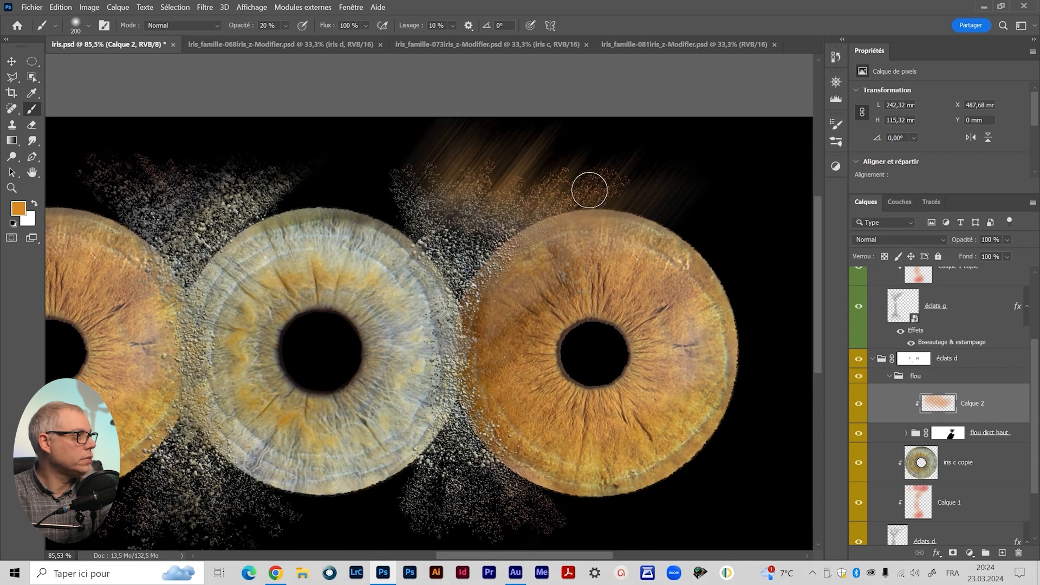
# Duplicate the éclats d copie 2 and éclats d copie layers directly below the originals.
pyautogui.click(948, 432)
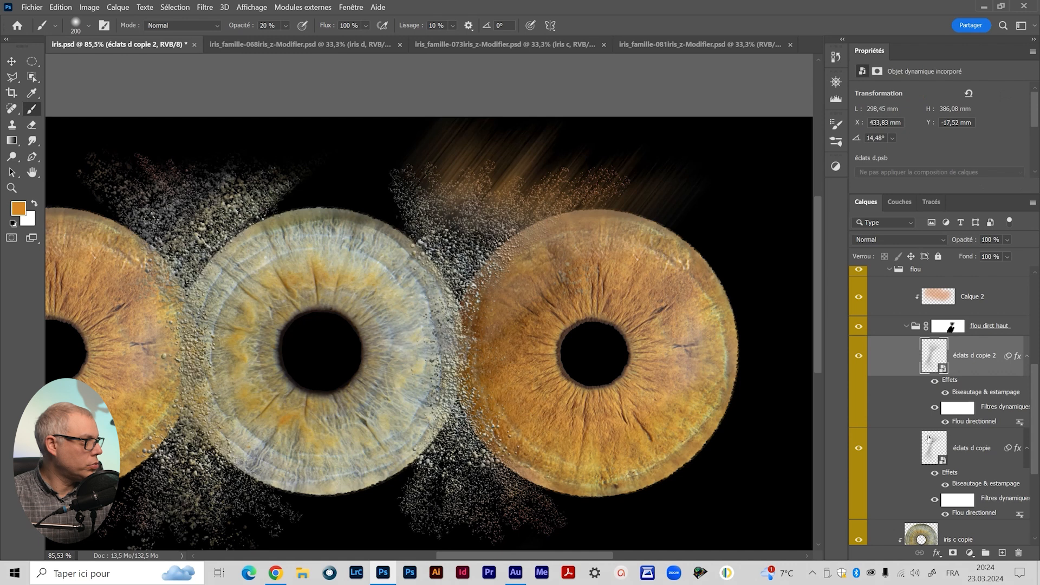
pyautogui.keyDown('shift'); pyautogui.click(932, 457); pyautogui.keyUp('shift')
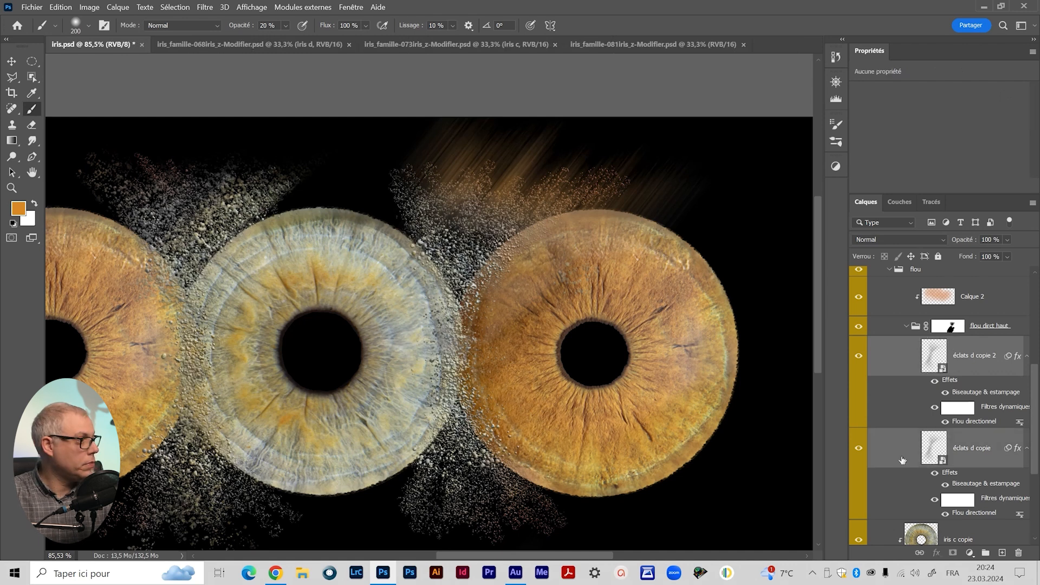
pyautogui.scroll(-2, 902, 459)
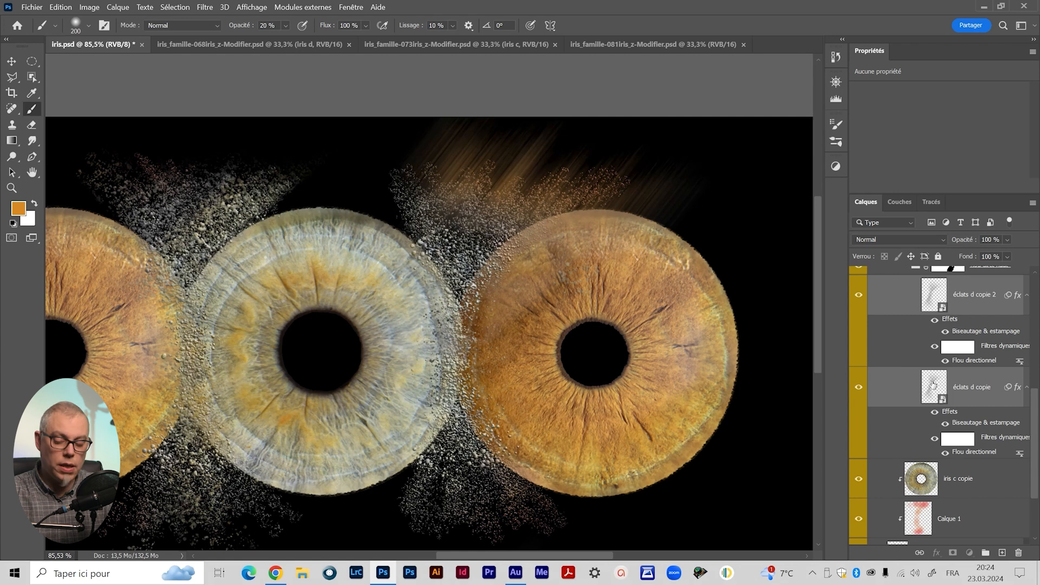
pyautogui.moveTo(933, 385); pyautogui.dragTo(942, 461)
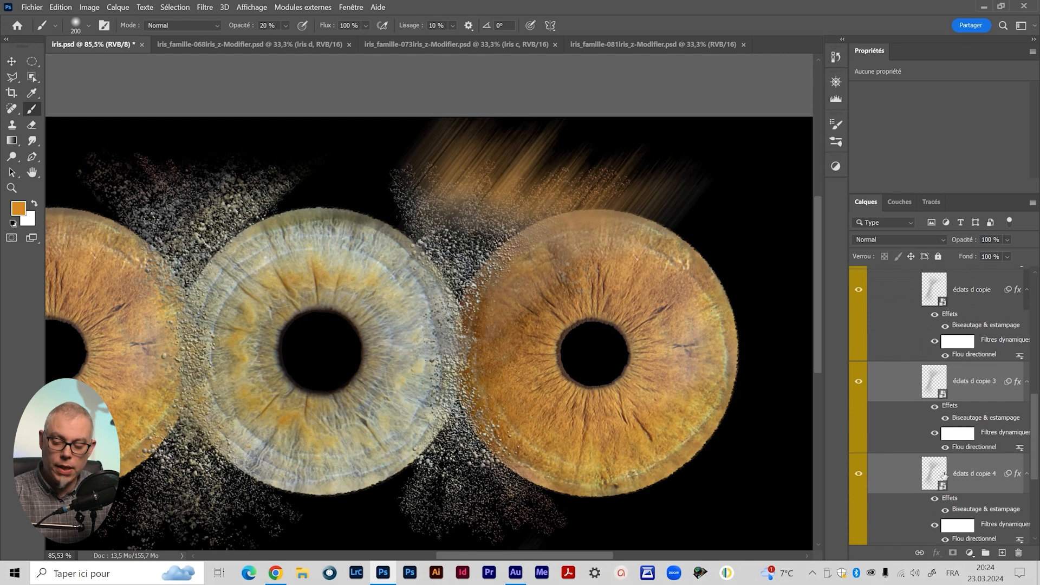
# Group the two duplicated blurred layers and name the group flou dirct bas.
pyautogui.hotkey('ctrl', 'g')
pyautogui.doubleClick(947, 371)
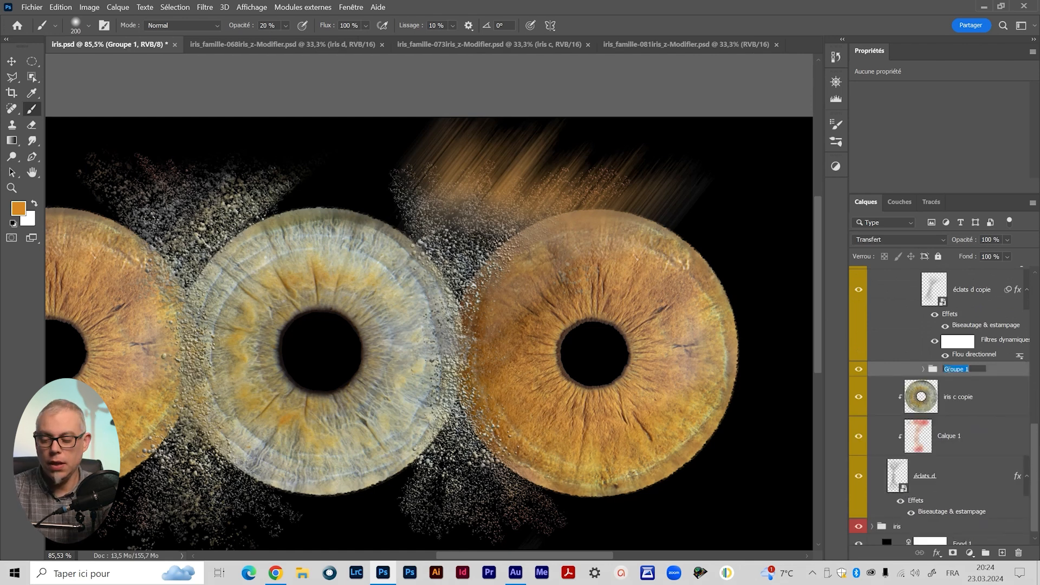
pyautogui.write('flou')
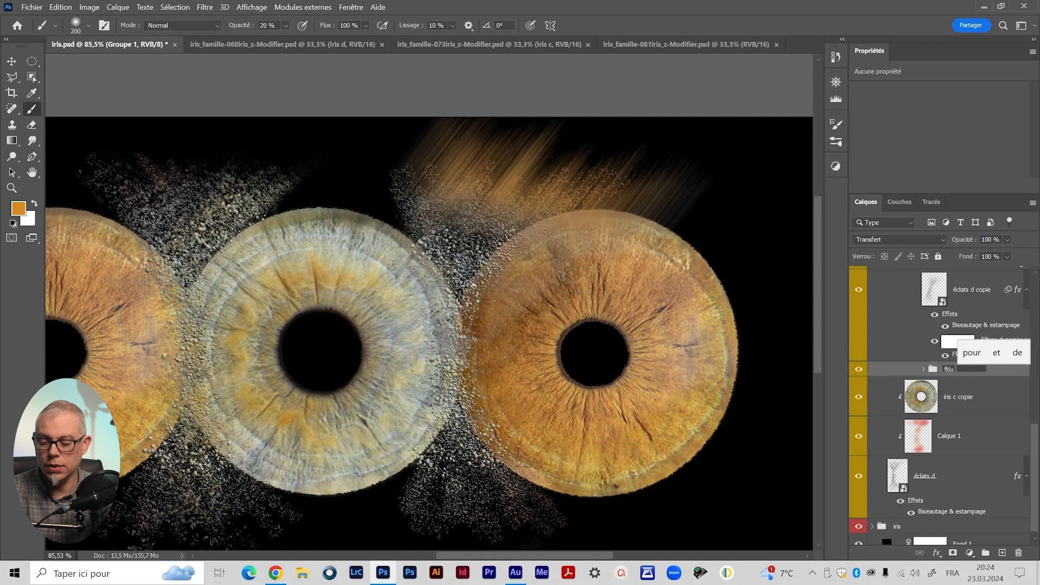
pyautogui.write(' dirc')
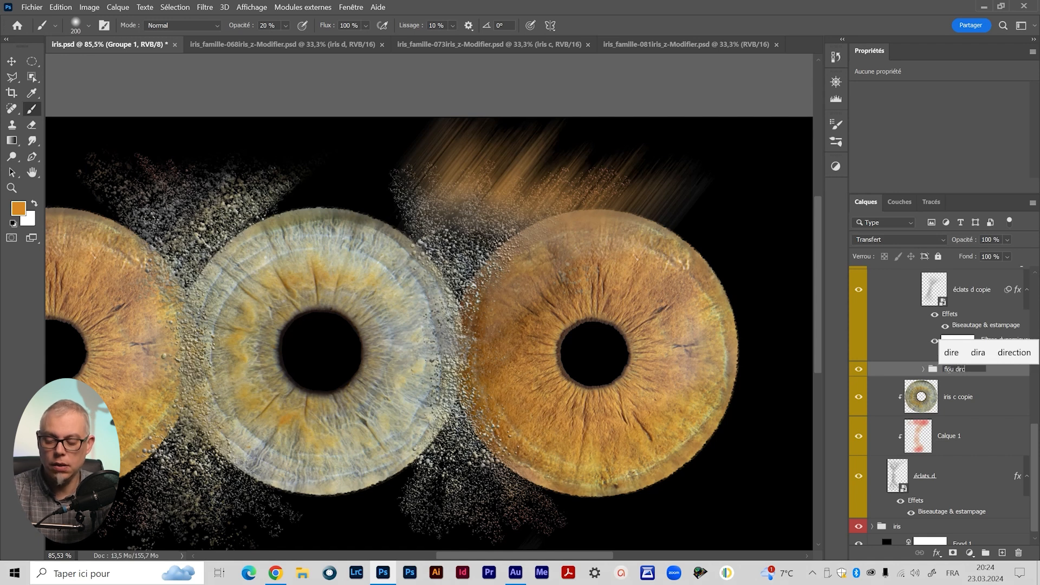
pyautogui.write('t ')
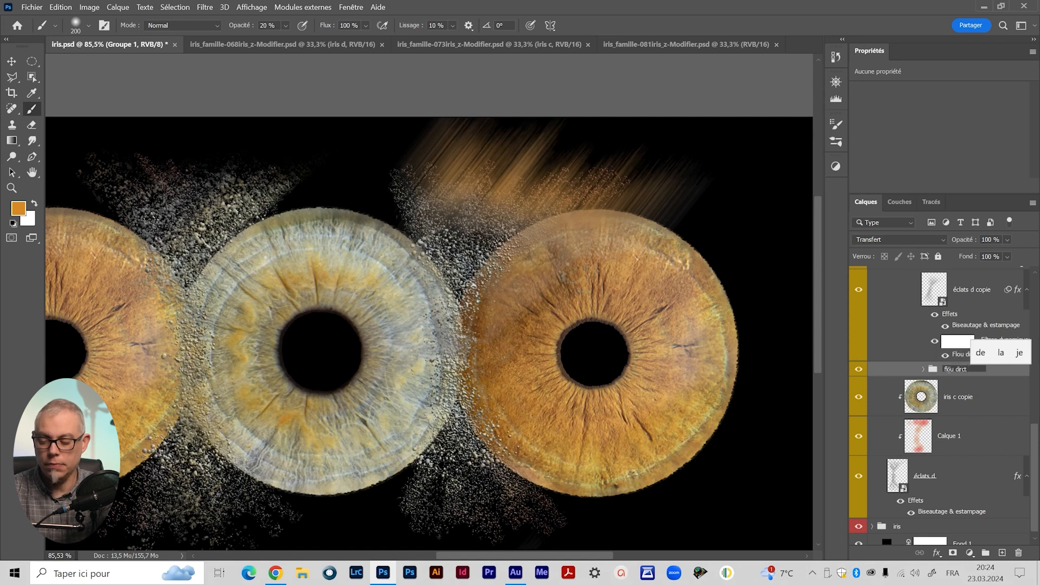
pyautogui.write('bas')
pyautogui.press('Return')
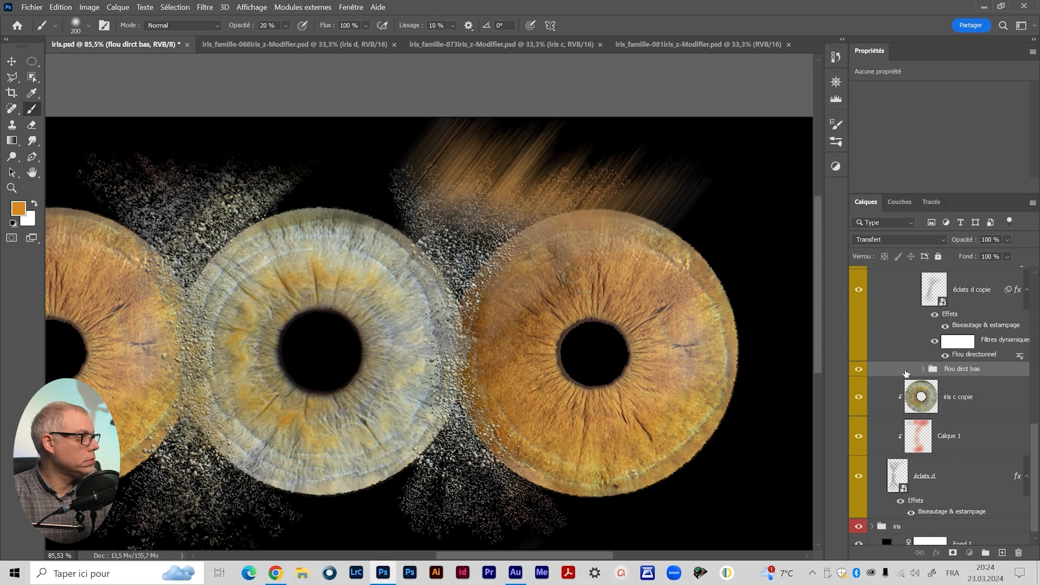
# Move the flou dirct bas group out of the flou dirct haut group, directly above the iris c copie layer.
pyautogui.scroll(4, 910, 357)
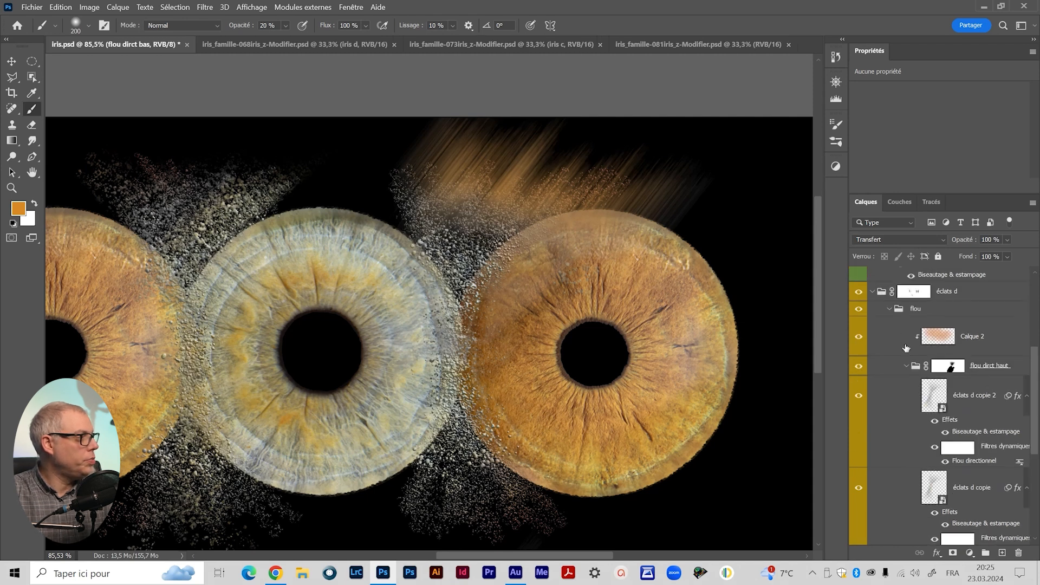
pyautogui.click(908, 369)
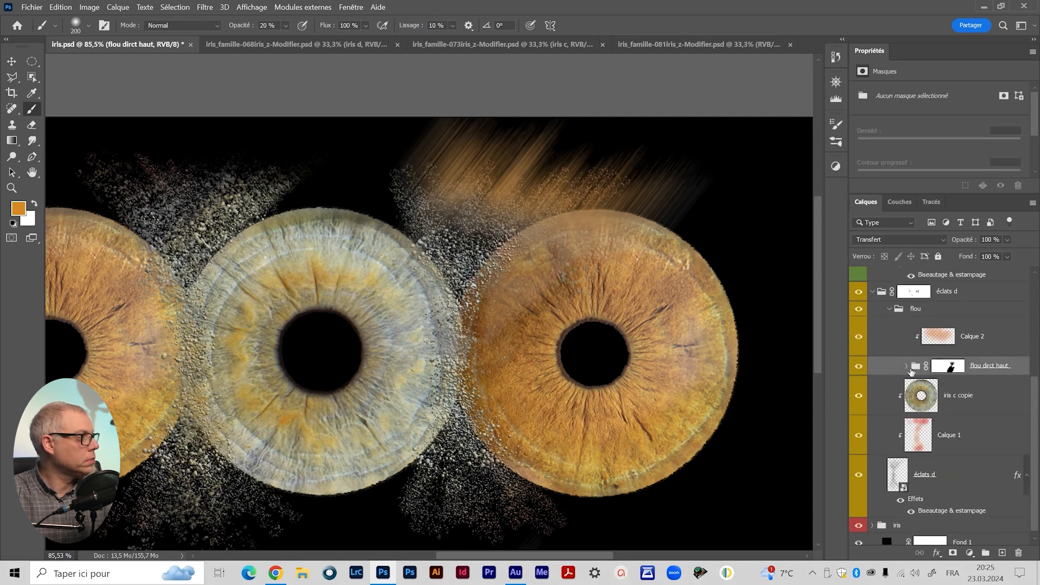
pyautogui.click(908, 367)
pyautogui.scroll(-5, 926, 368)
pyautogui.moveTo(933, 367); pyautogui.dragTo(944, 371)
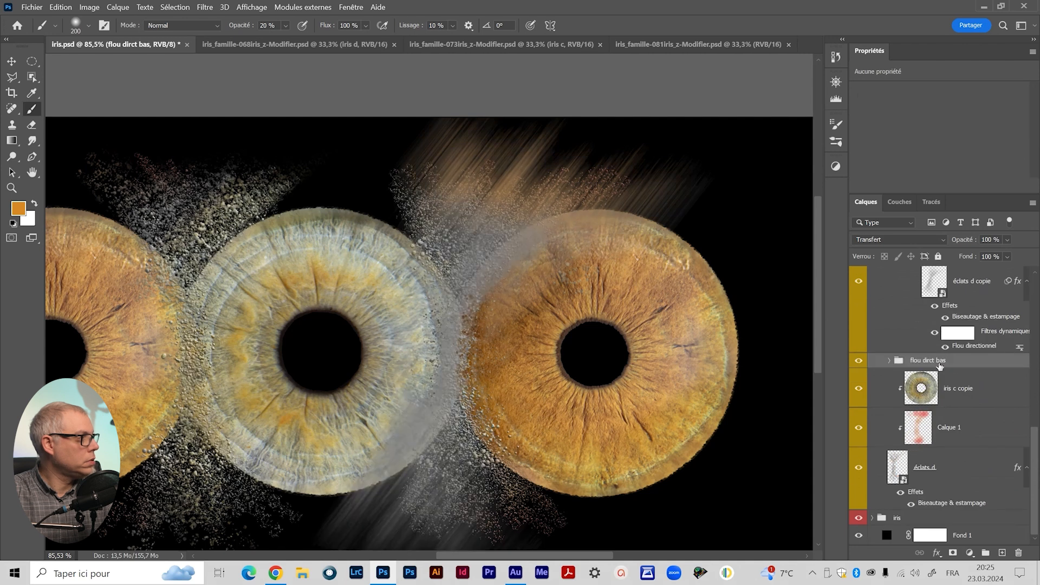
# Collapse the flou dirct haut and éclats g groups, and check the éclats d layer's visibility beneath the flou group.
pyautogui.scroll(4, 924, 342)
pyautogui.click(906, 343)
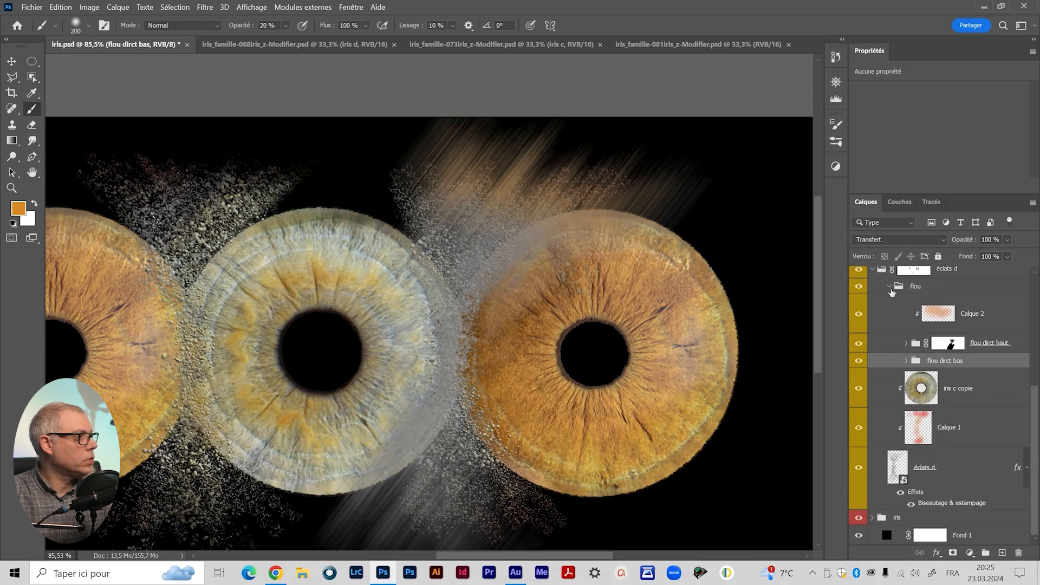
pyautogui.click(889, 286)
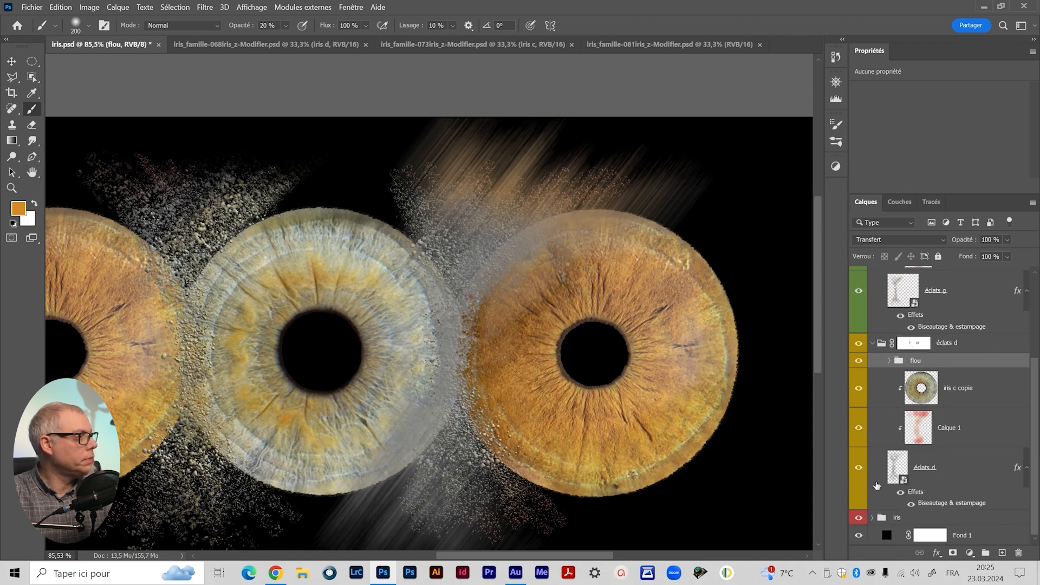
pyautogui.scroll(3, 876, 485)
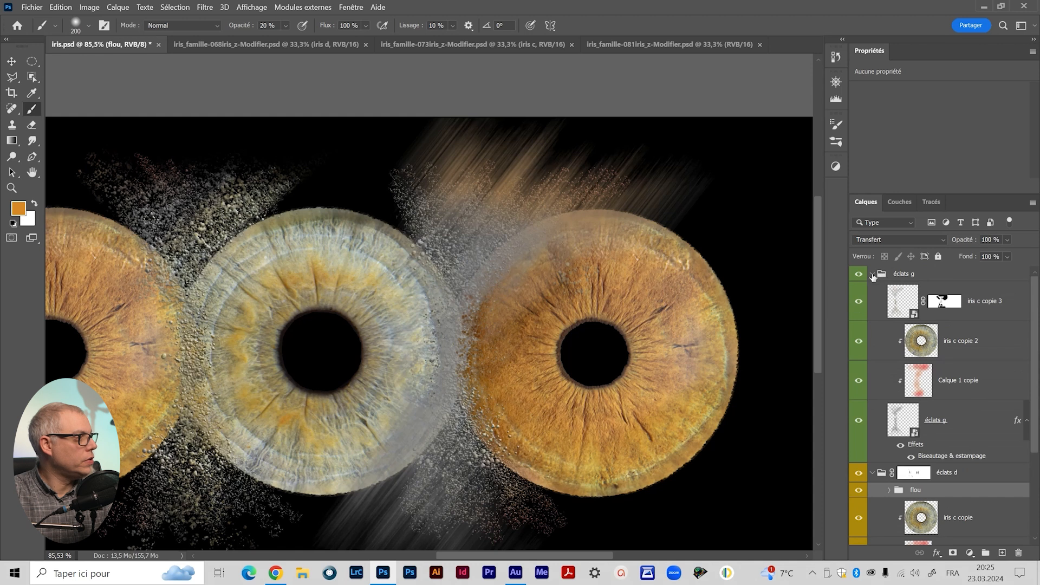
pyautogui.click(872, 274)
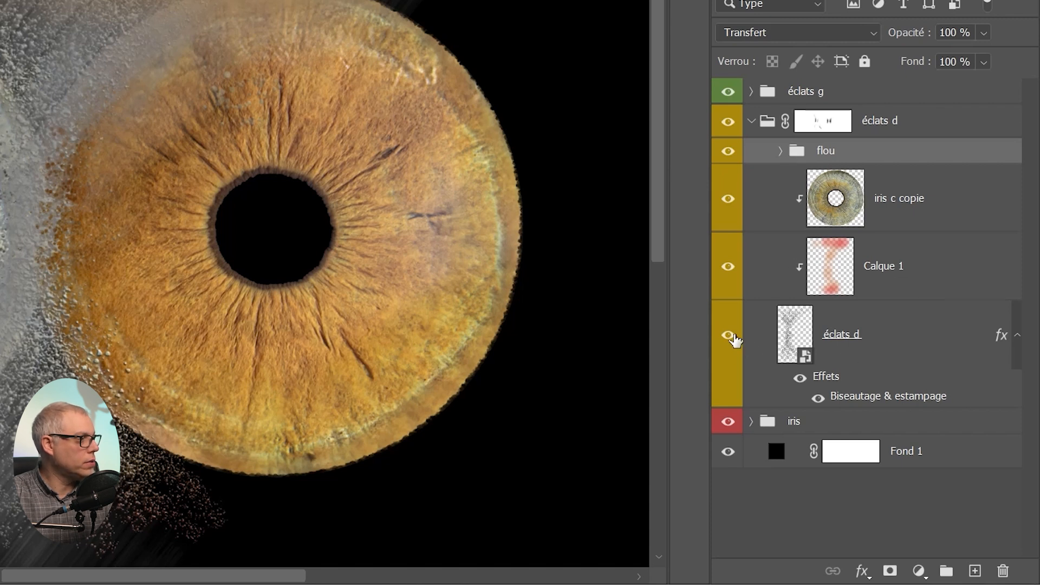
pyautogui.click(732, 335)
pyautogui.click(732, 335)
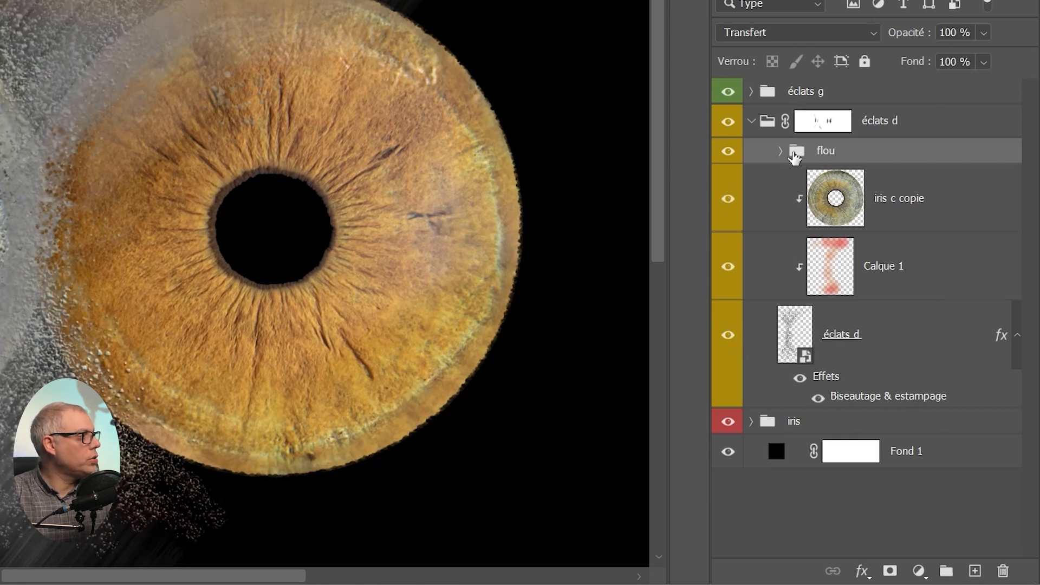
pyautogui.click(779, 151)
pyautogui.scroll(-1, 817, 198)
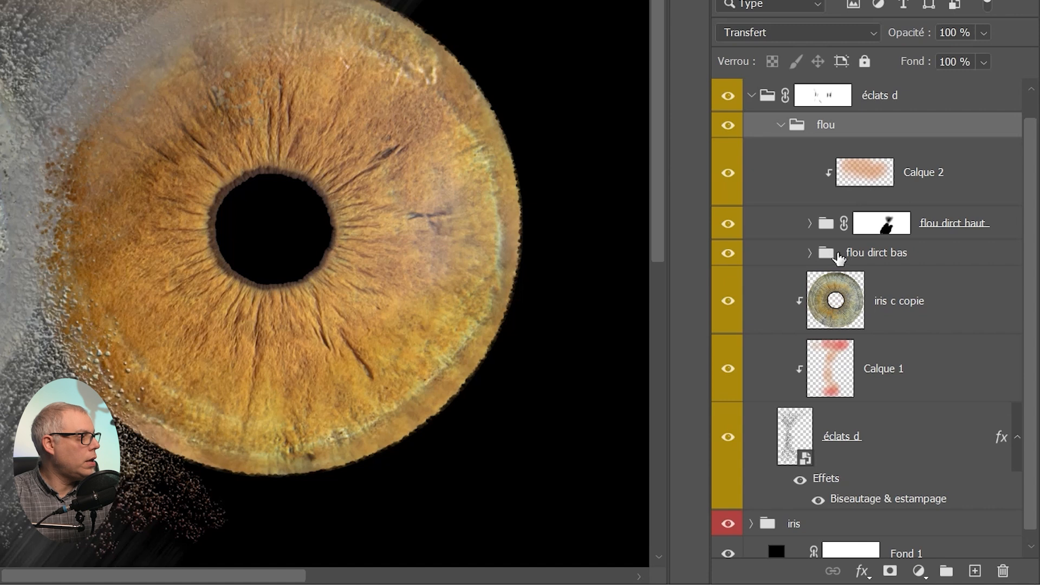
# Add a layer mask to the flou dirct bas group and paint black at 100% opacity over its blur streaks above the iris junction.
pyautogui.click(970, 265)
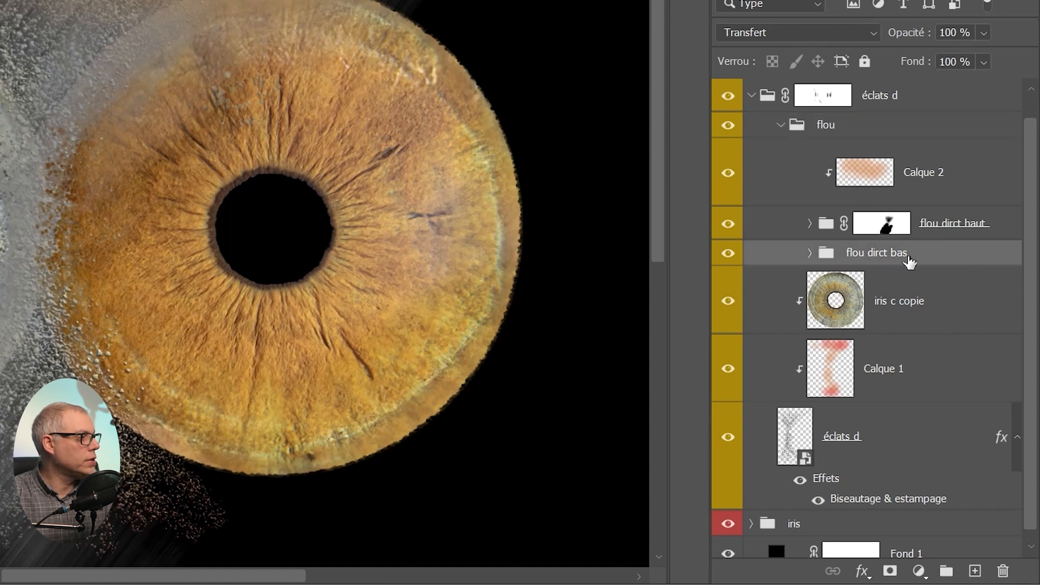
pyautogui.click(890, 572)
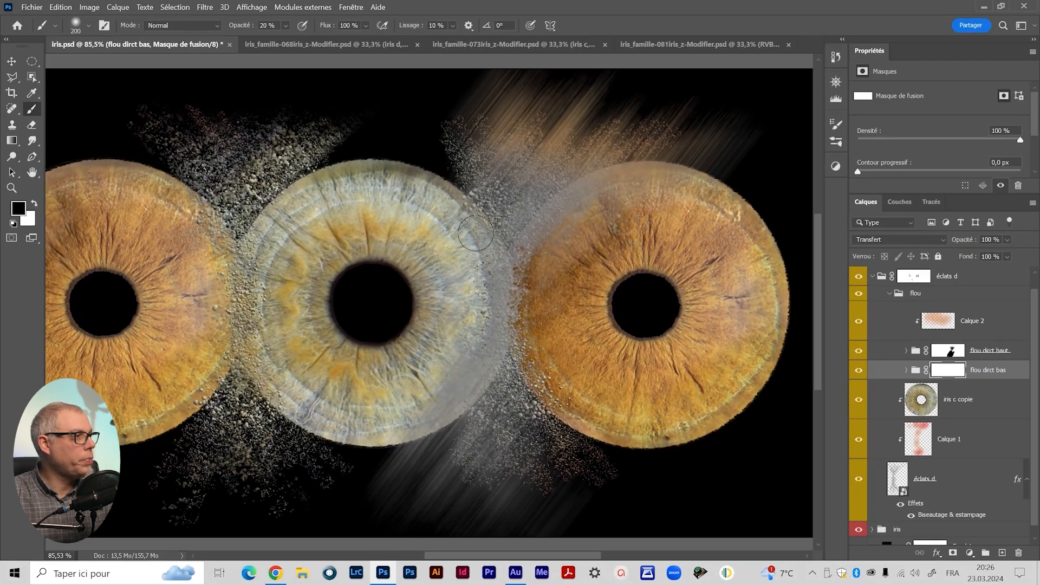
pyautogui.moveTo(476, 233); pyautogui.dragTo(494, 241)
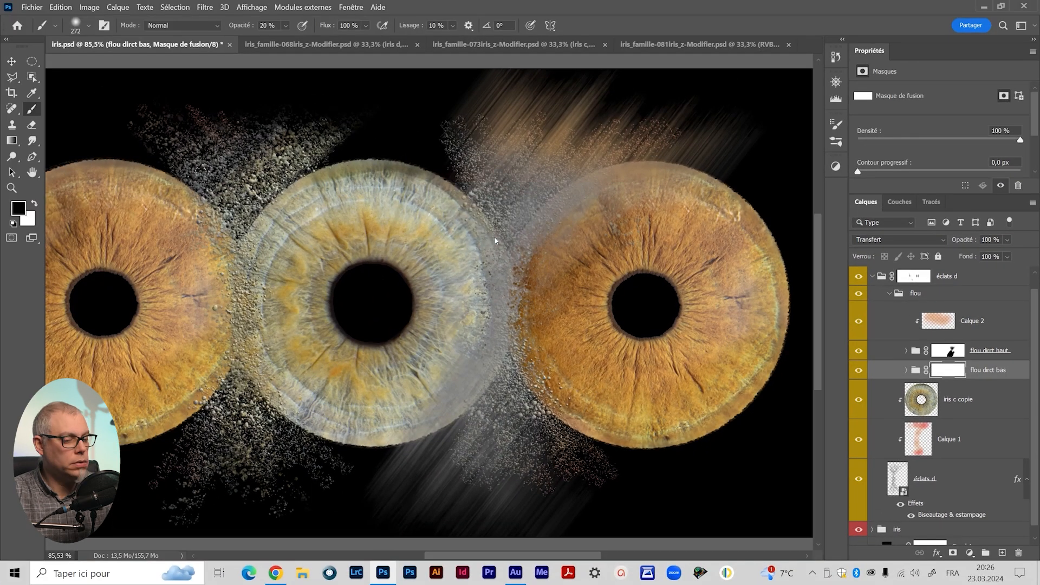
pyautogui.press('0')
pyautogui.moveTo(718, 160)
pyautogui.mouseDown()
pyautogui.moveTo(622, 239)
pyautogui.moveTo(558, 243)
pyautogui.mouseUp()
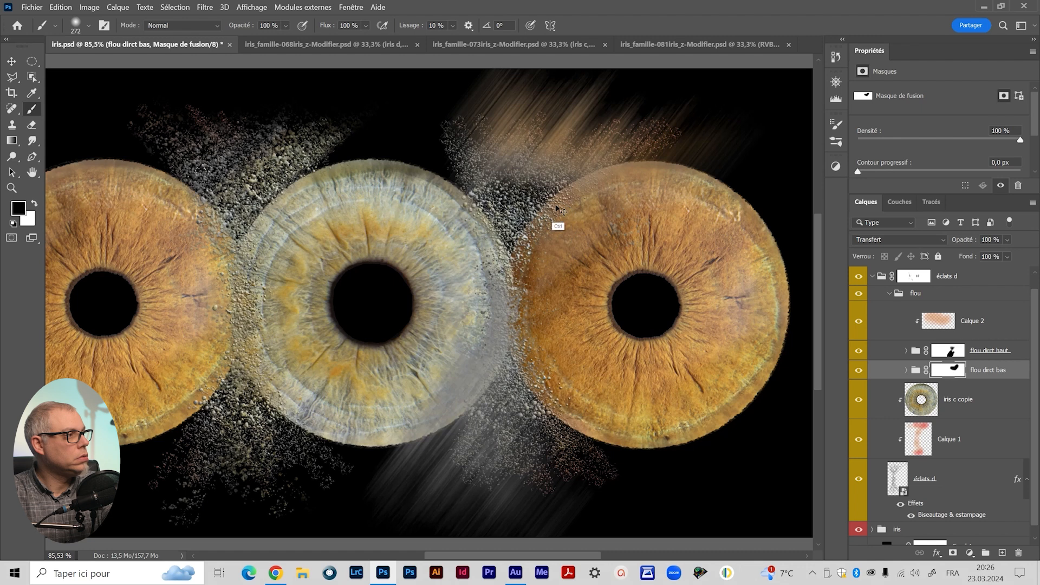
pyautogui.press('2')
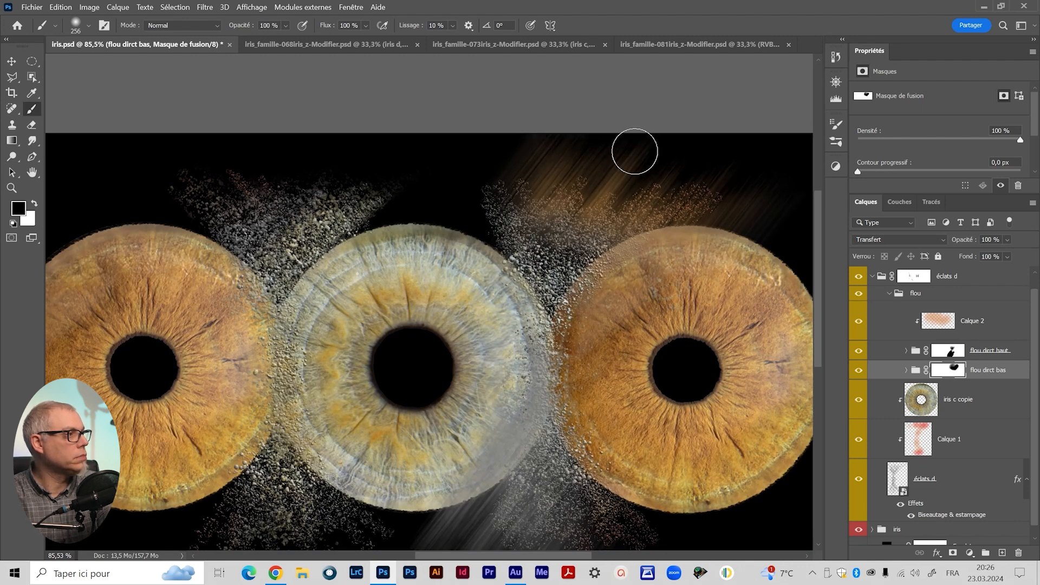
pyautogui.scroll(-5, 675, 213)
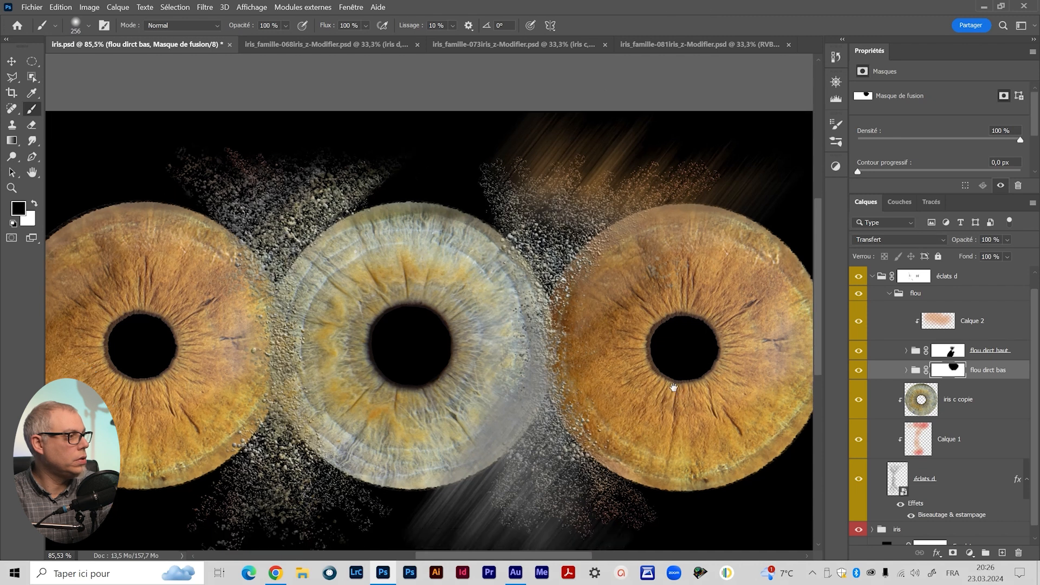
# Set the directional blur angle of the éclats d copie 3 layer in the flou dirct bas group to -56°.
pyautogui.press('v')
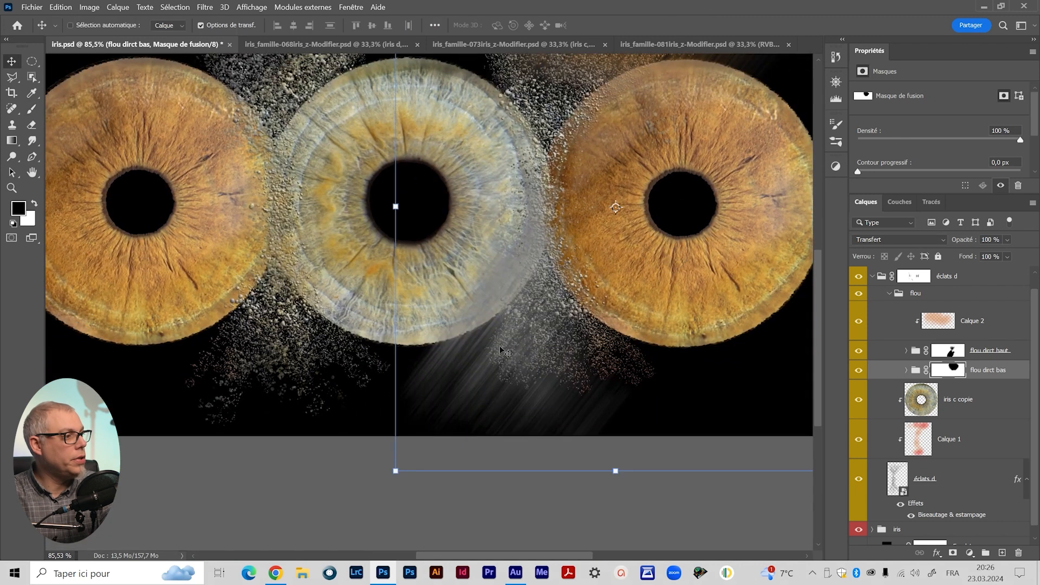
pyautogui.click(918, 376)
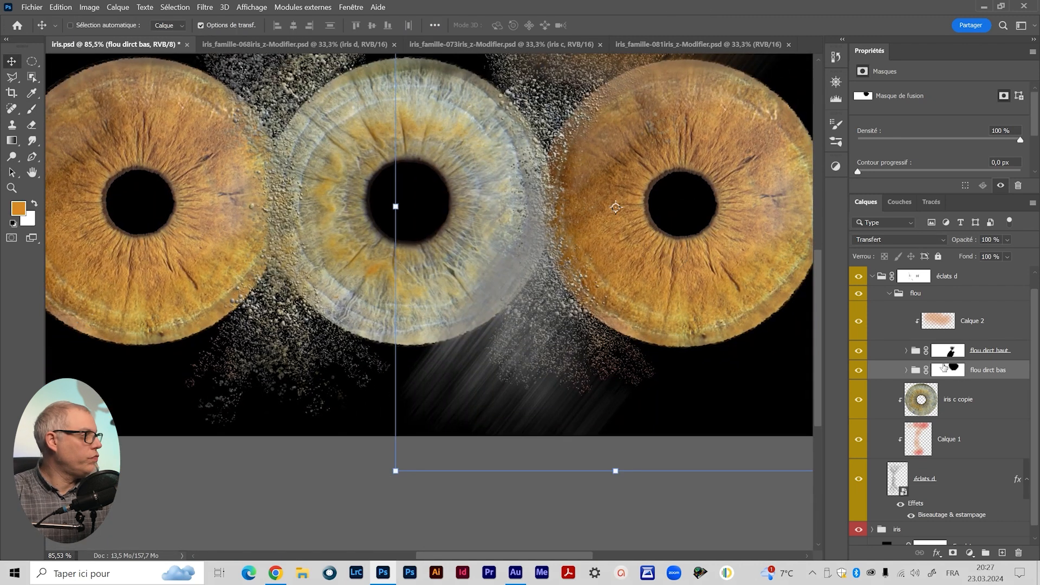
pyautogui.scroll(4, 812, 268)
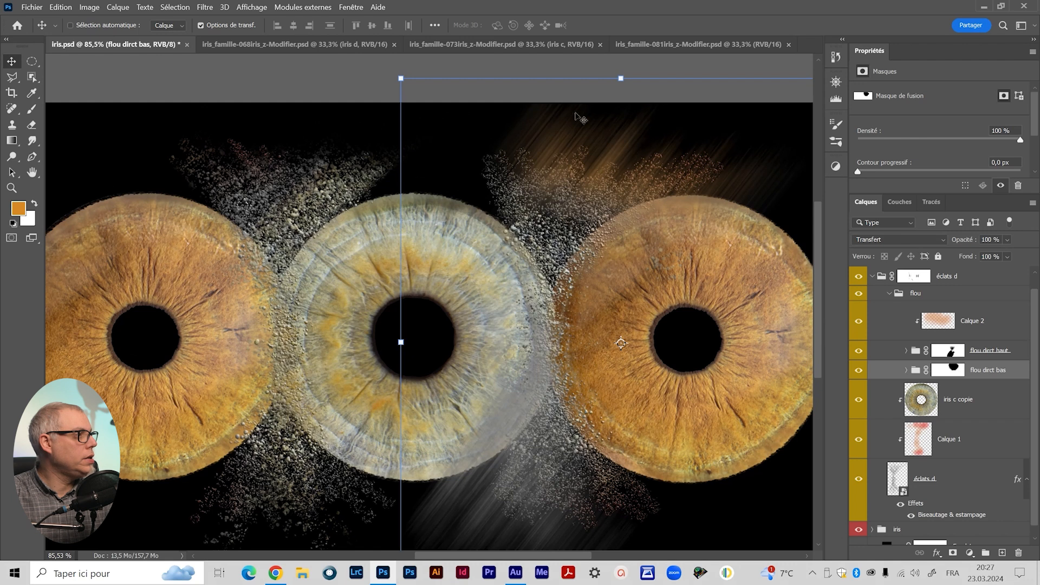
pyautogui.scroll(-4, 696, 274)
pyautogui.click(906, 369)
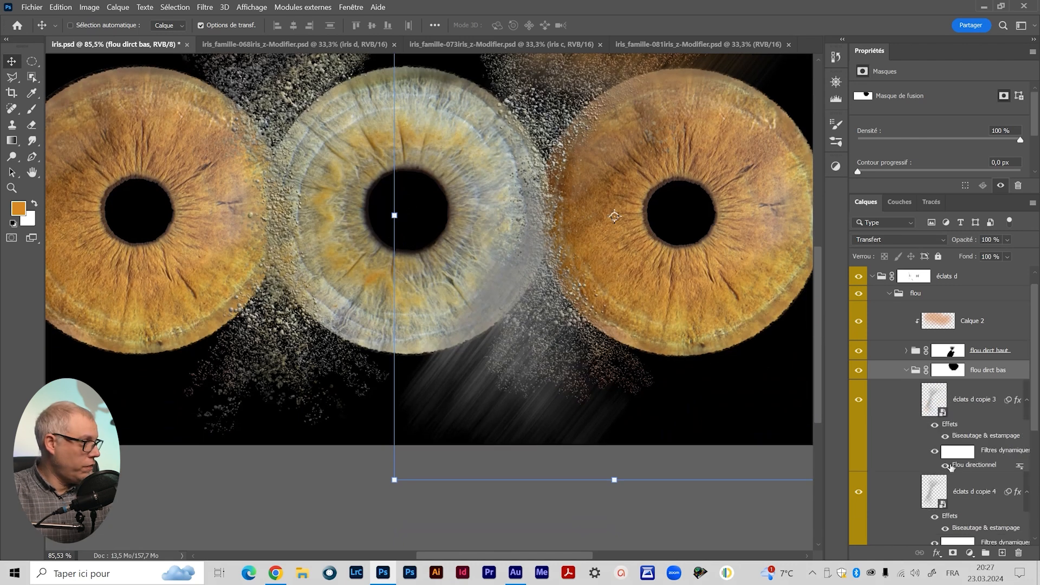
pyautogui.doubleClick(961, 467)
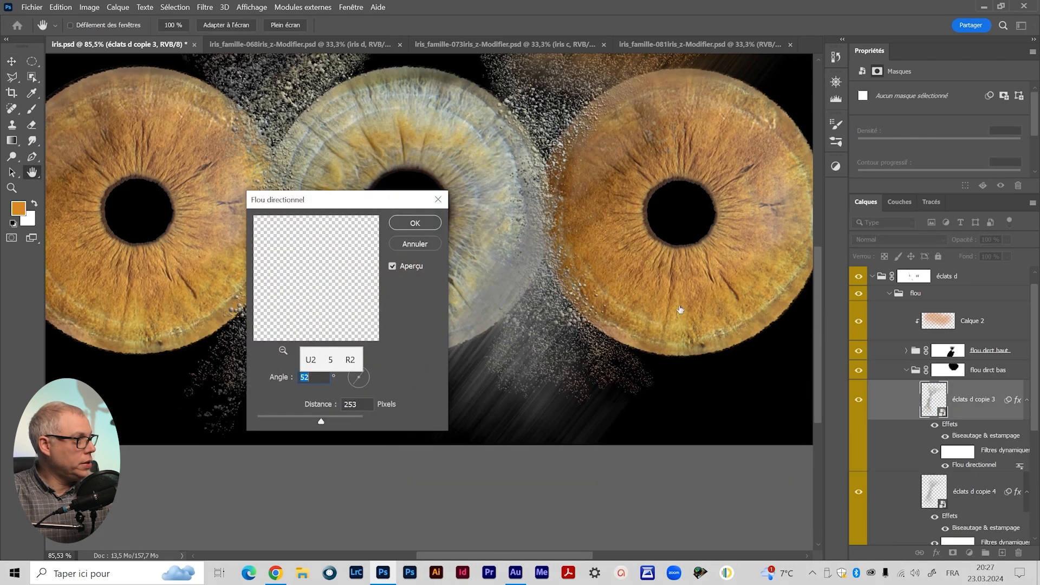
pyautogui.moveTo(358, 386); pyautogui.dragTo(363, 385)
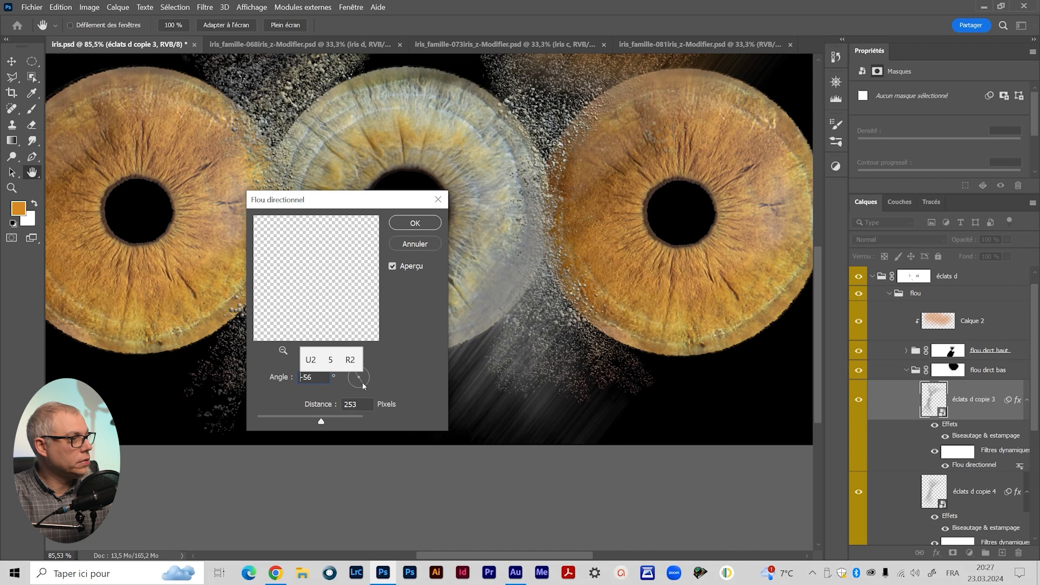
pyautogui.scroll(-2, 959, 524)
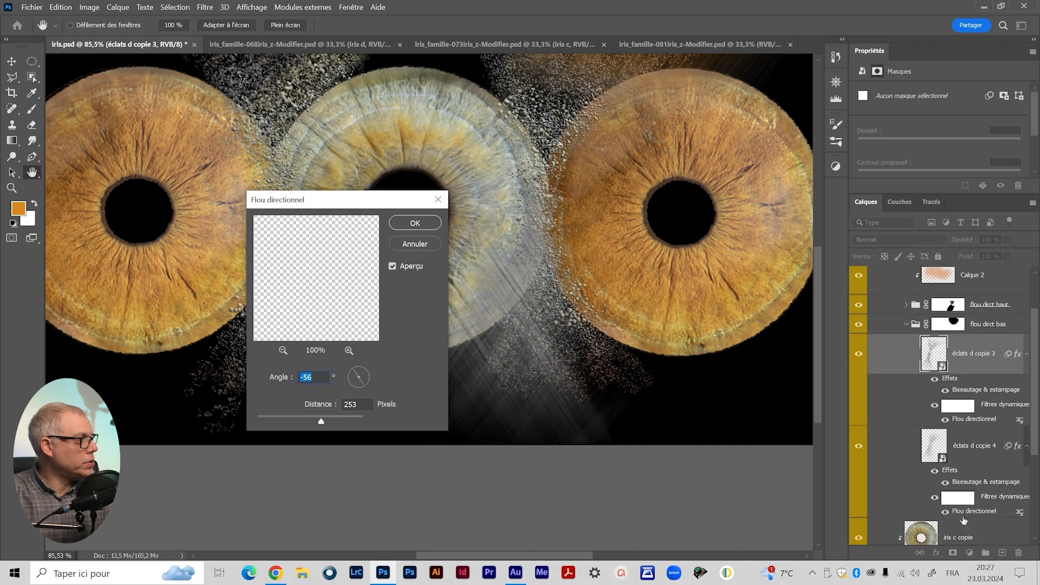
pyautogui.press('Return')
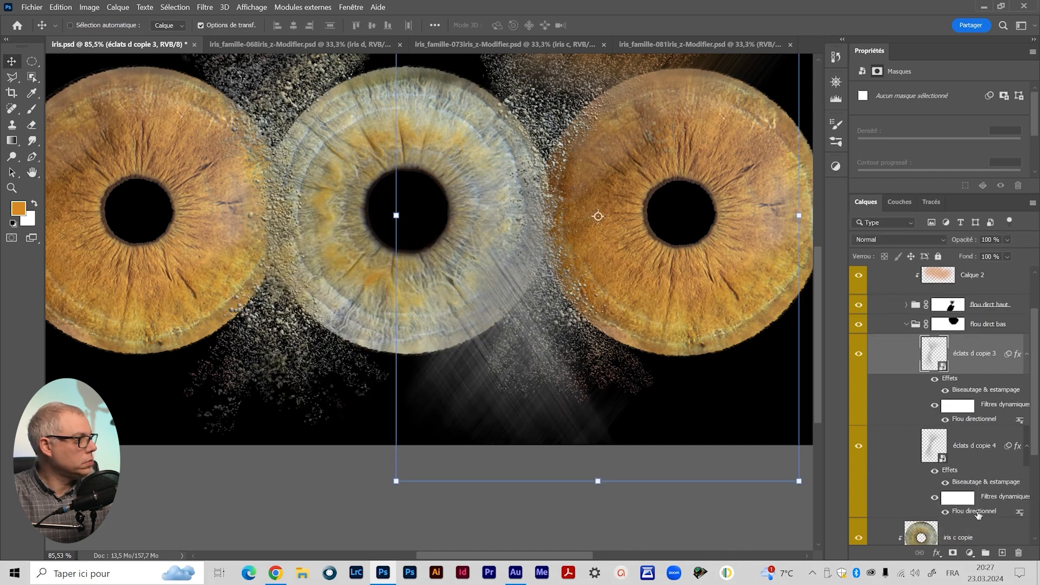
# Set the directional blur angle of the éclats d copie 4 layer to -51°.
pyautogui.doubleClick(975, 511)
pyautogui.click(362, 383)
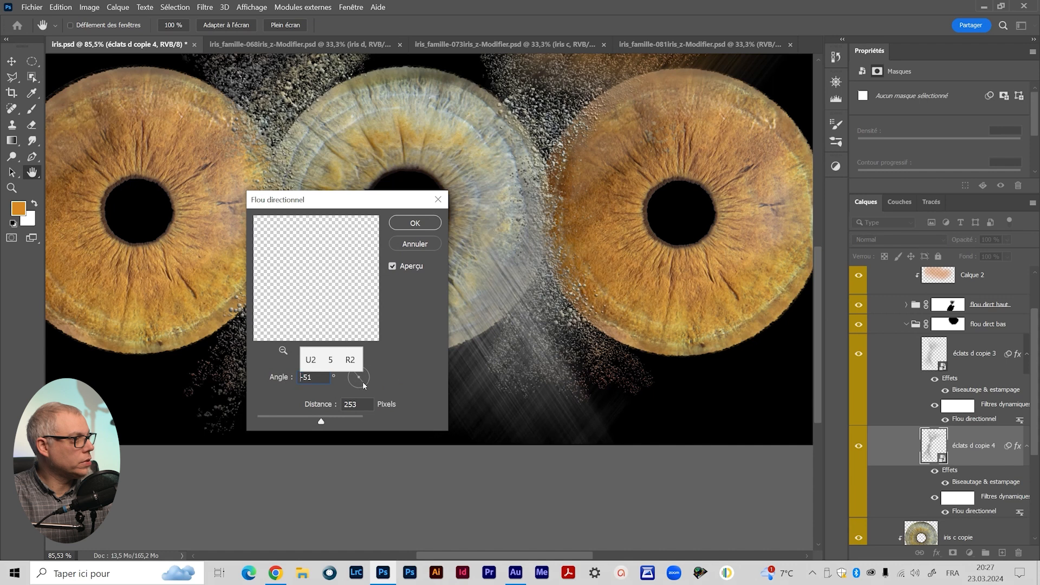
pyautogui.click(416, 222)
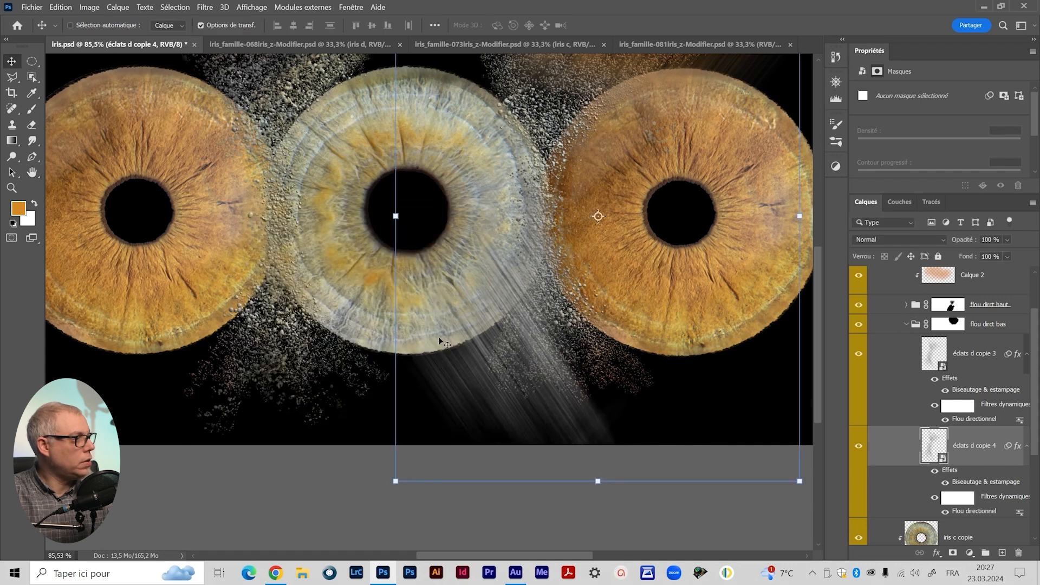
# Move the flou dirct bas group down and to the right beneath the lower fragments, and collapse the group.
pyautogui.click(947, 331)
pyautogui.moveTo(506, 328)
pyautogui.mouseDown()
pyautogui.moveTo(561, 375)
pyautogui.moveTo(569, 369)
pyautogui.mouseUp()
pyautogui.click(905, 359)
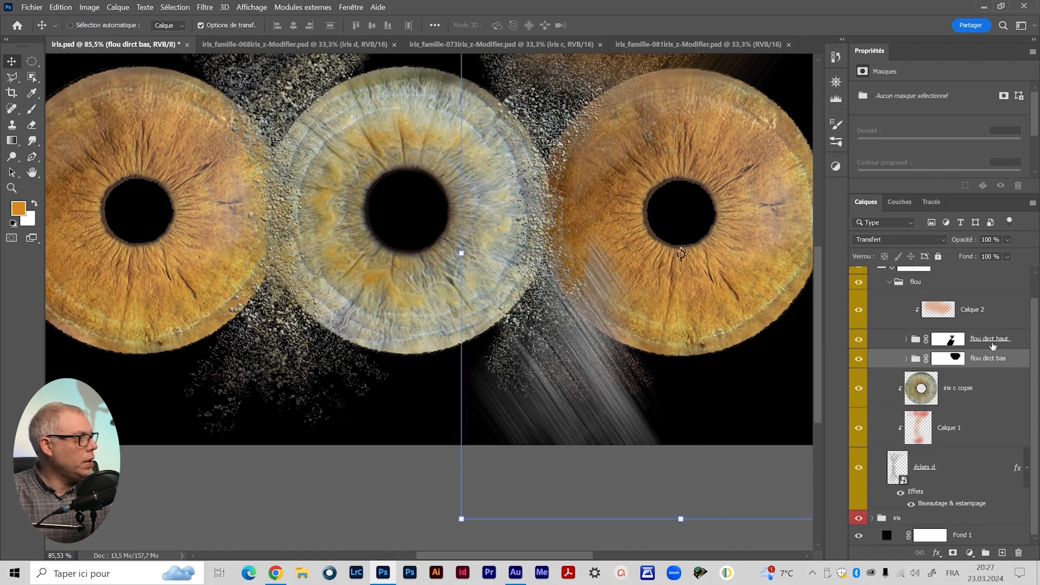
# Move both flou dirct groups below the éclats d layer, with Calque 2 directly above flou dirct haut as its clipped tint.
pyautogui.moveTo(992, 344); pyautogui.dragTo(975, 498)
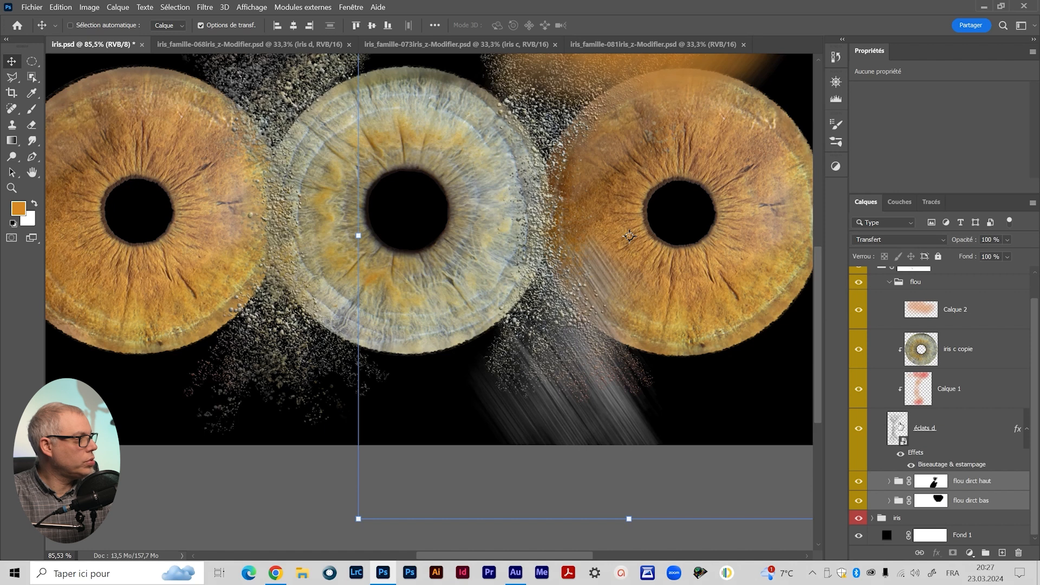
pyautogui.moveTo(696, 252); pyautogui.dragTo(680, 360)
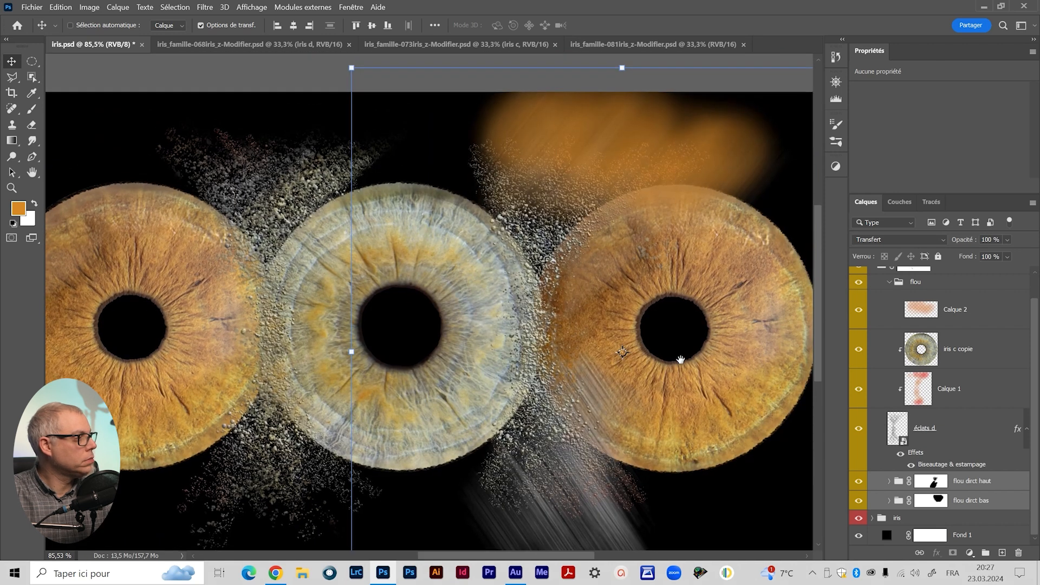
pyautogui.moveTo(967, 316); pyautogui.dragTo(932, 471)
# Paint black on the flou dirct bas mask with 256 and 215 px brushes to clear the streaks covering the irises at the junction.
pyautogui.click(924, 501)
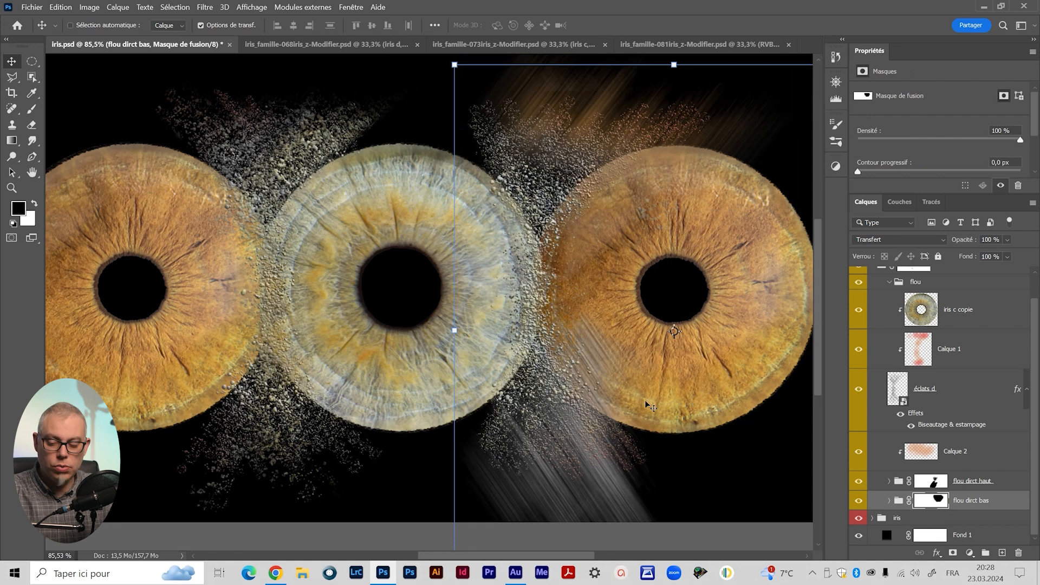
pyautogui.press('b')
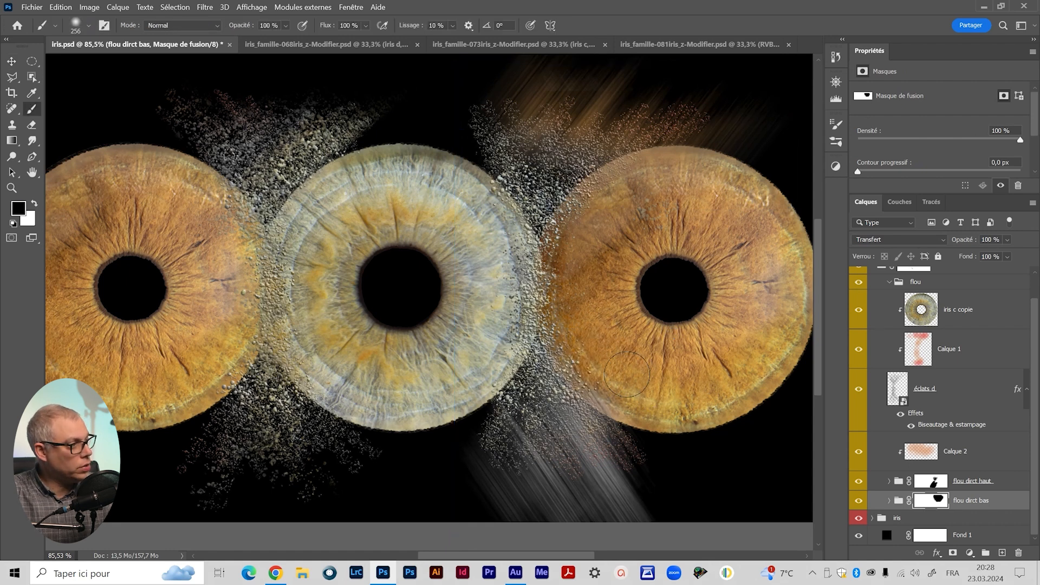
pyautogui.moveTo(529, 269); pyautogui.dragTo(549, 321)
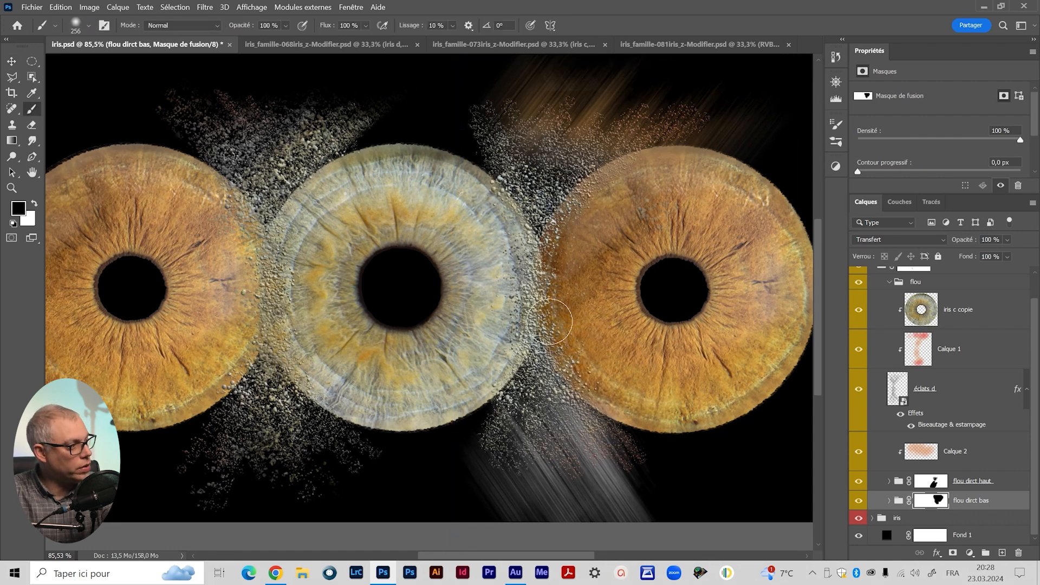
pyautogui.keyDown('alt'); pyautogui.rightClick(515, 341); pyautogui.keyUp('alt')
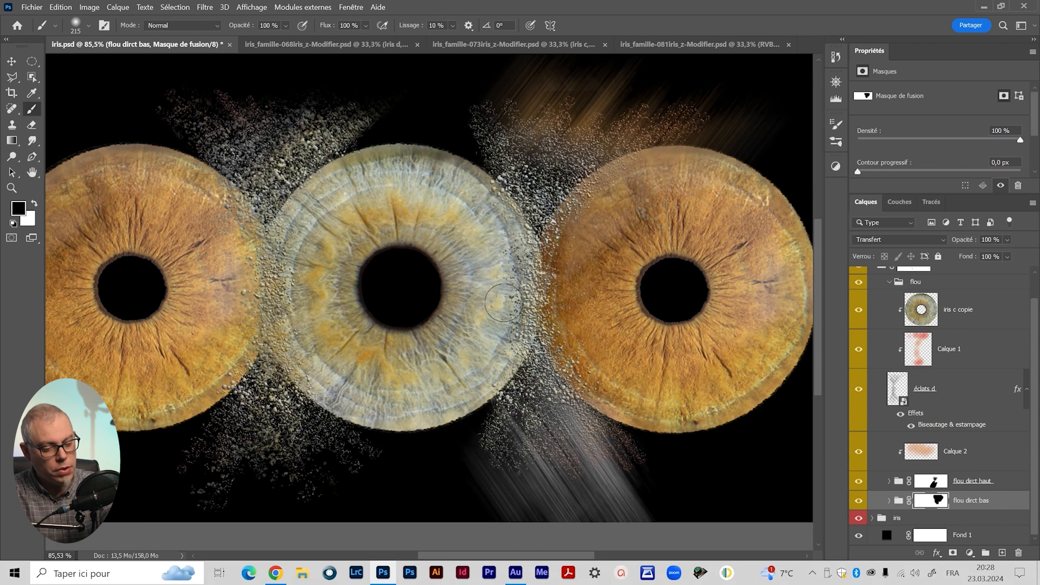
pyautogui.moveTo(565, 407)
pyautogui.mouseDown()
pyautogui.moveTo(540, 398)
pyautogui.moveTo(521, 413)
pyautogui.moveTo(552, 391)
pyautogui.mouseUp()
pyautogui.moveTo(628, 441); pyautogui.dragTo(598, 327)
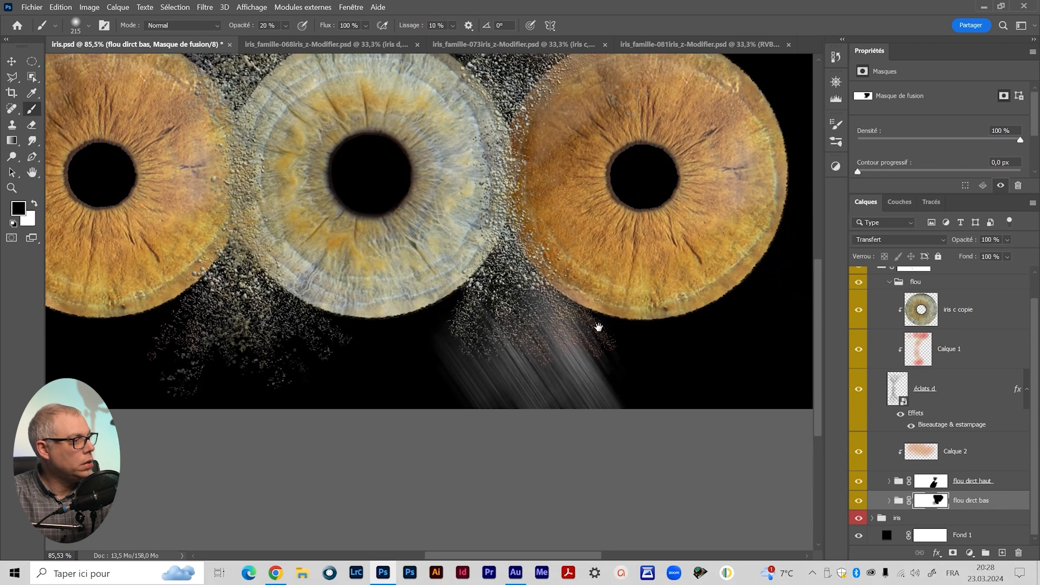
# Shift the flou dirct bas group slightly up and to the left, and retouch its mask with black at 20% opacity.
pyautogui.click(897, 502)
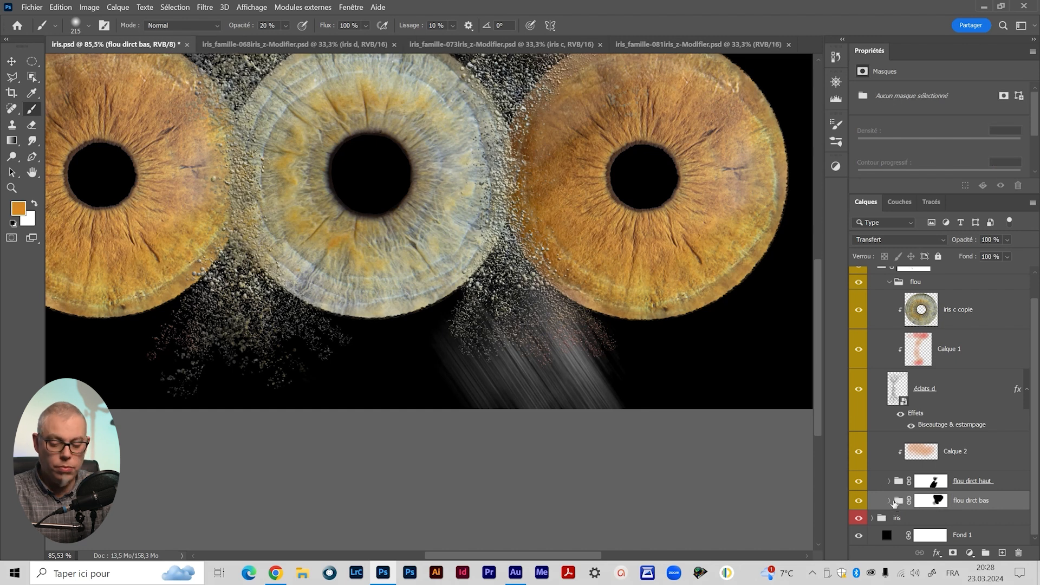
pyautogui.press('v')
pyautogui.moveTo(580, 359); pyautogui.dragTo(572, 309)
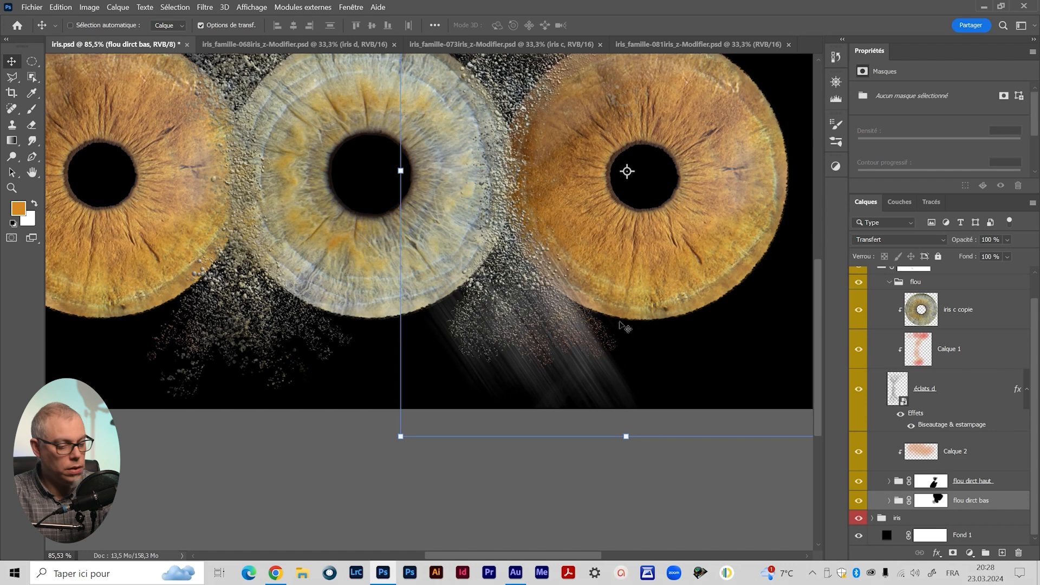
pyautogui.click(930, 500)
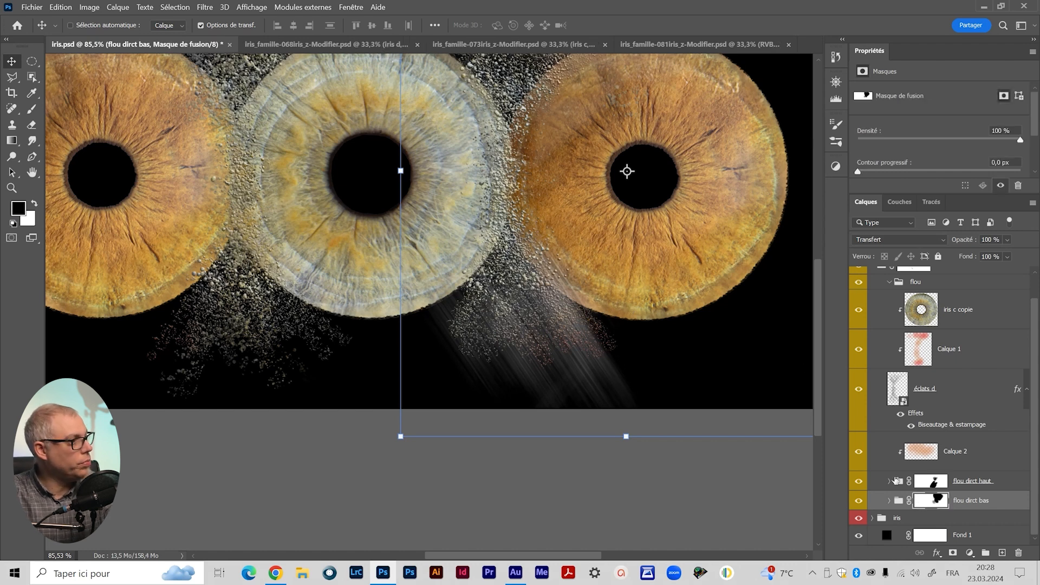
pyautogui.press('d')
pyautogui.press('b')
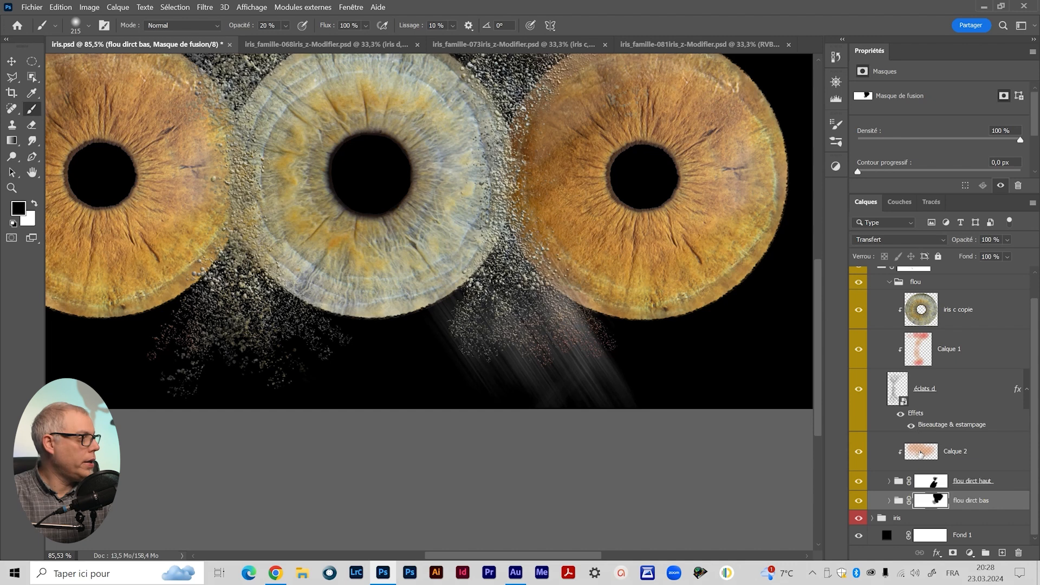
# Add a layer clipped to the flou dirct bas group and paint orange over the lower streaks with a 215 px brush at 20% opacity.
pyautogui.click(959, 454)
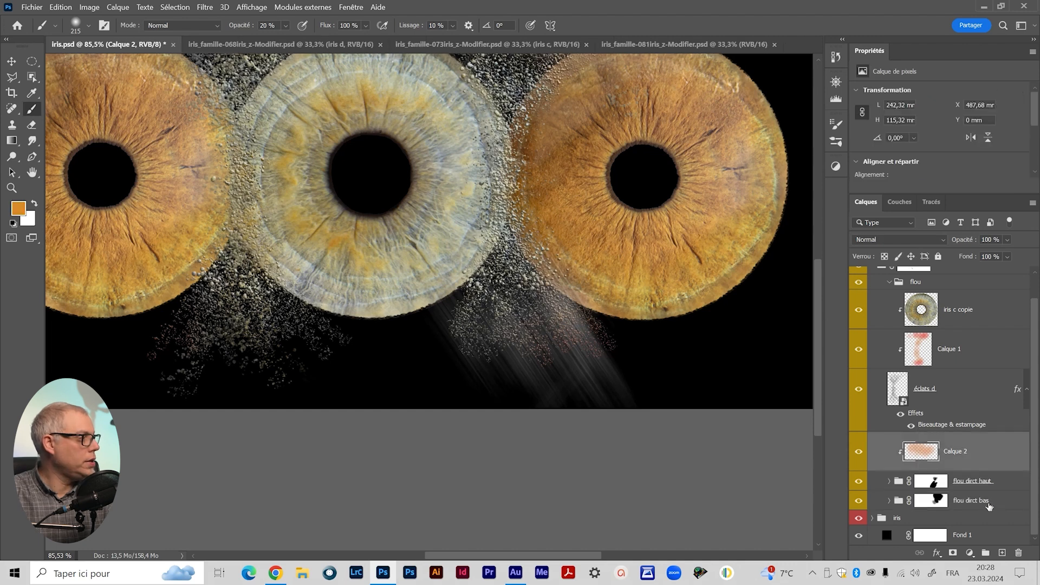
pyautogui.click(988, 504)
pyautogui.click(1002, 553)
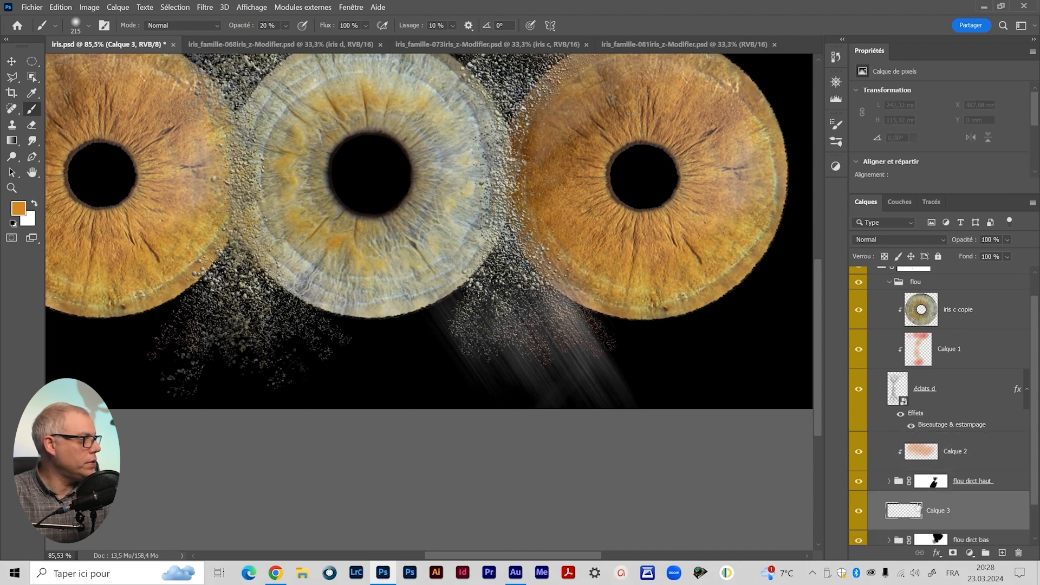
pyautogui.scroll(-2, 973, 512)
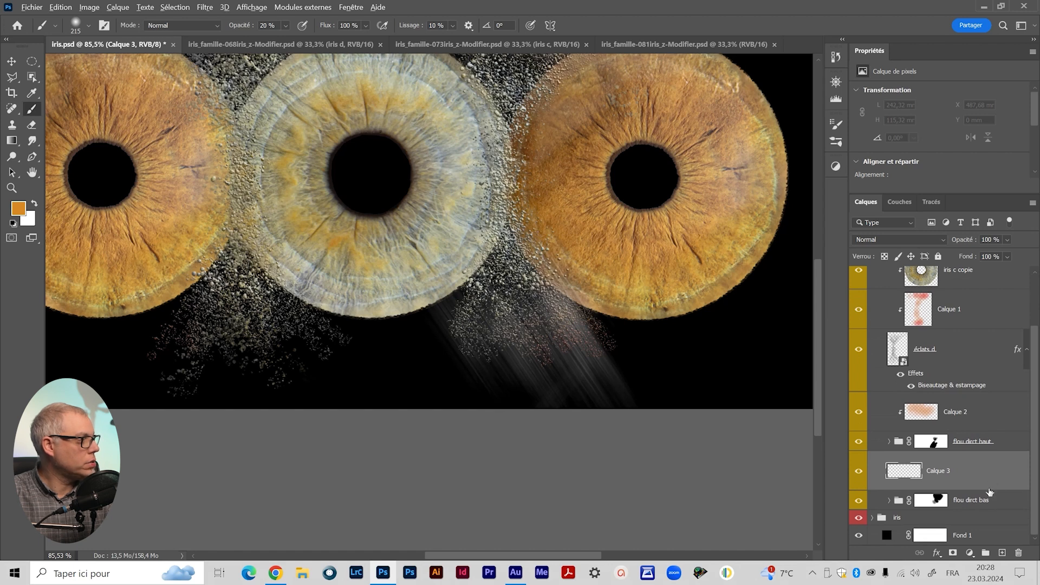
pyautogui.keyDown('alt'); pyautogui.click(989, 490); pyautogui.keyUp('alt')
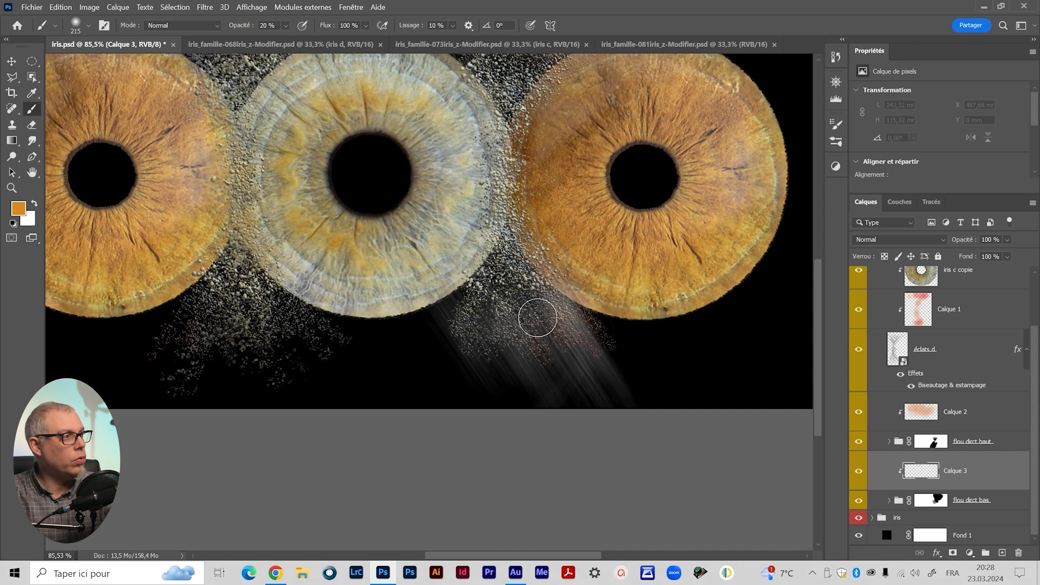
pyautogui.moveTo(599, 340)
pyautogui.mouseDown()
pyautogui.moveTo(571, 331)
pyautogui.moveTo(573, 349)
pyautogui.moveTo(541, 360)
pyautogui.moveTo(530, 377)
pyautogui.moveTo(540, 379)
pyautogui.moveTo(480, 383)
pyautogui.moveTo(478, 392)
pyautogui.moveTo(617, 392)
pyautogui.moveTo(640, 413)
pyautogui.moveTo(544, 397)
pyautogui.moveTo(488, 369)
pyautogui.mouseUp()
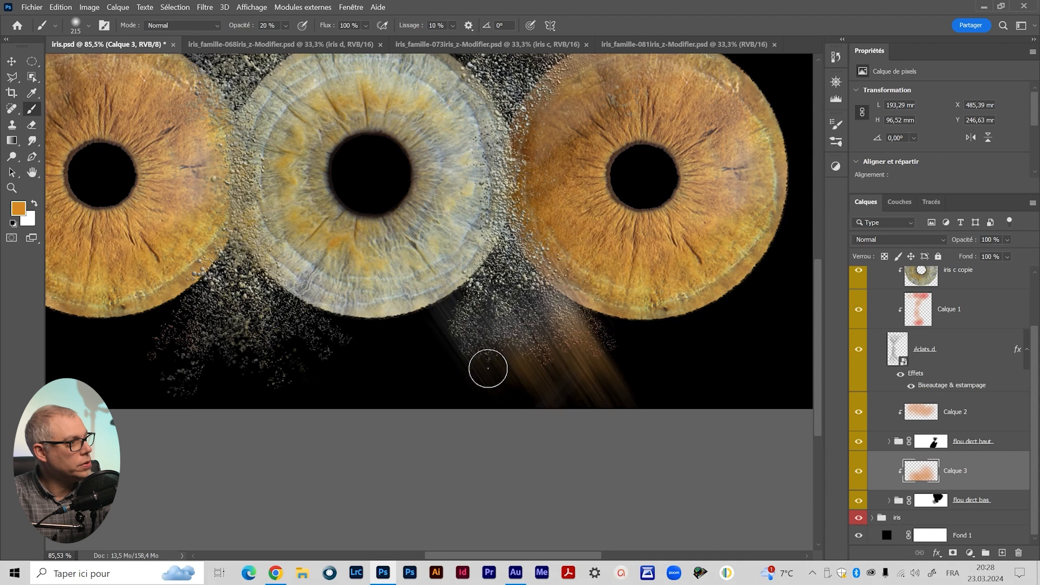
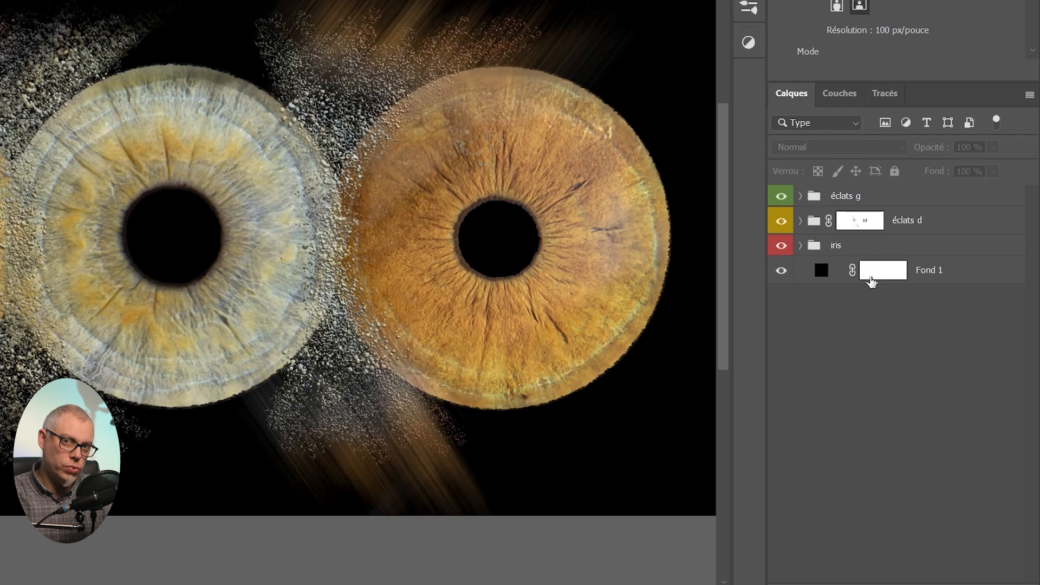
# Review the iris group and the éclats d, Calque 1 and iris c copie layers by switching their visibility off and on.
pyautogui.click(780, 245)
pyautogui.click(781, 246)
pyautogui.click(800, 246)
pyautogui.click(801, 245)
pyautogui.click(801, 246)
pyautogui.click(801, 246)
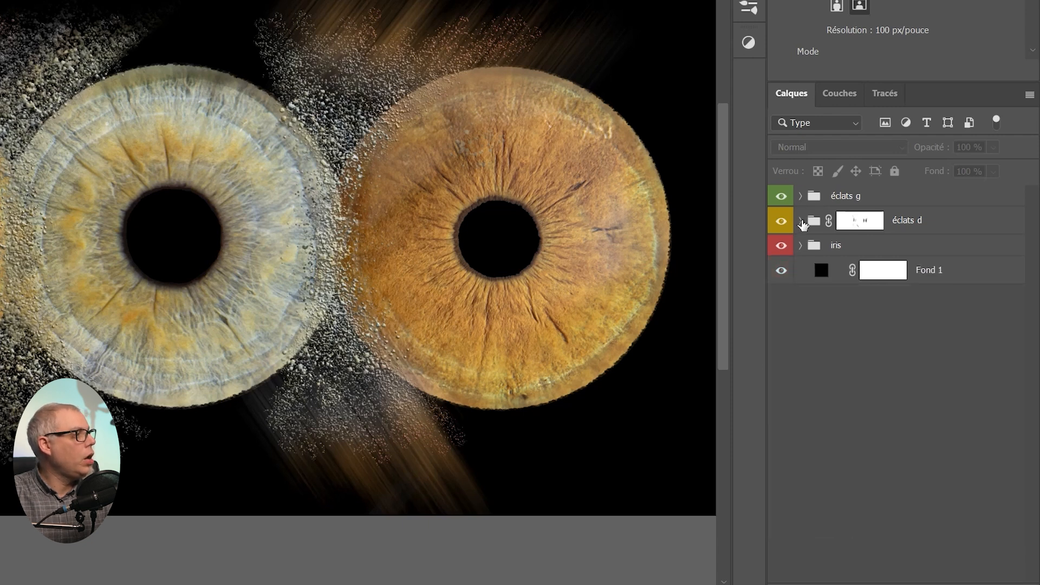
pyautogui.click(801, 221)
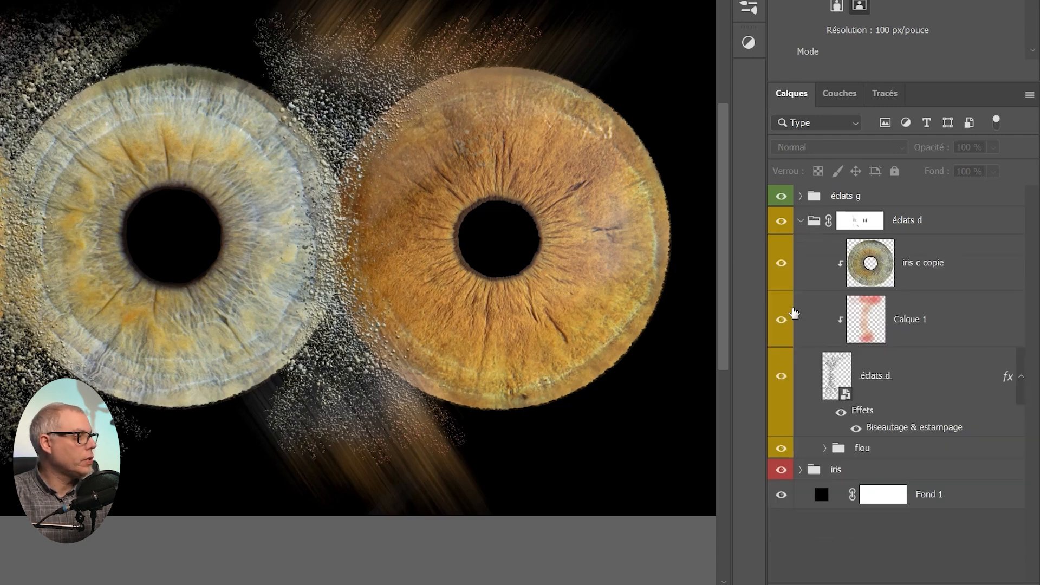
pyautogui.click(781, 377)
pyautogui.click(782, 377)
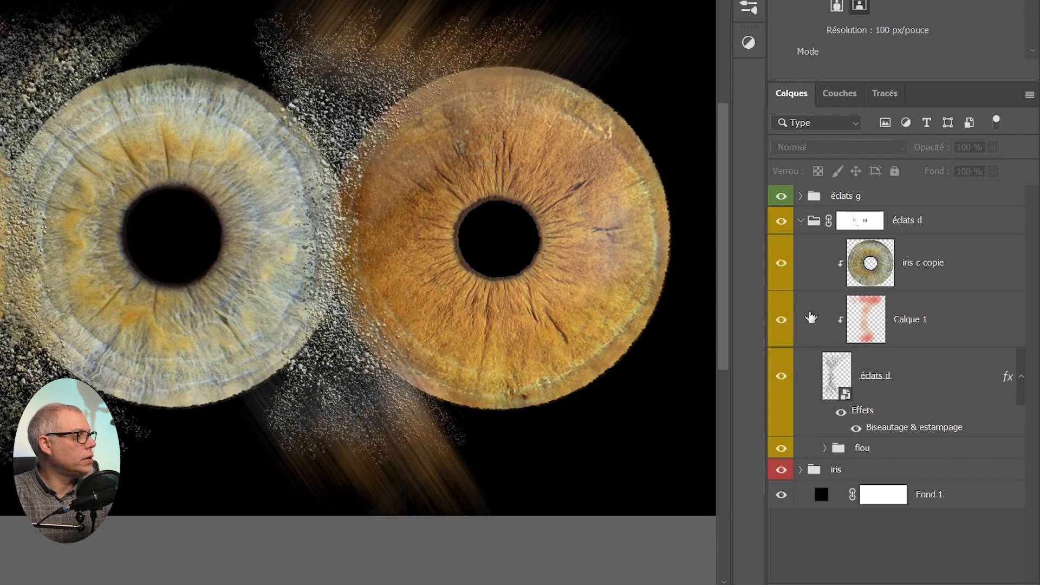
pyautogui.click(781, 320)
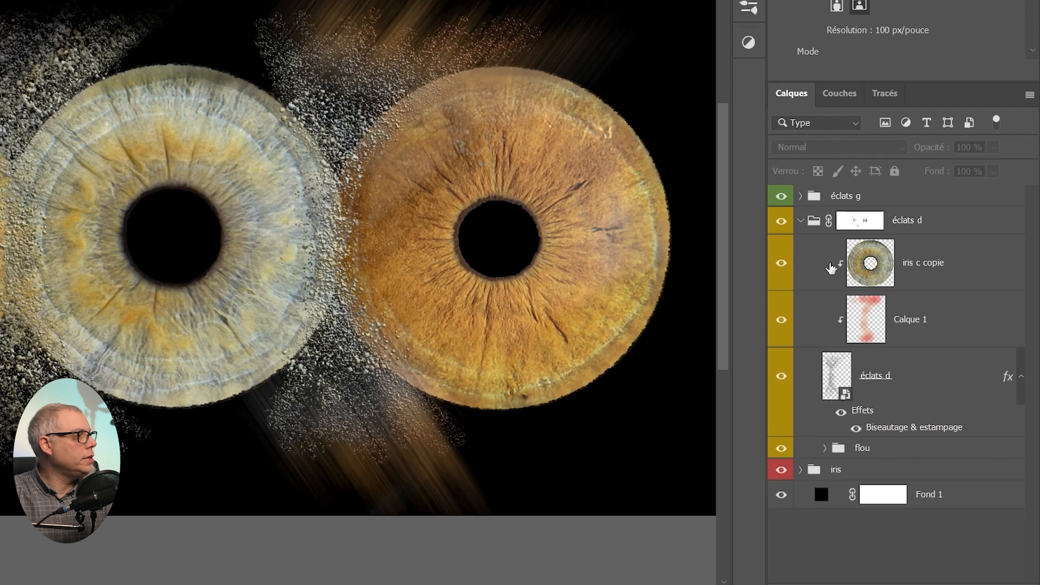
pyautogui.click(782, 264)
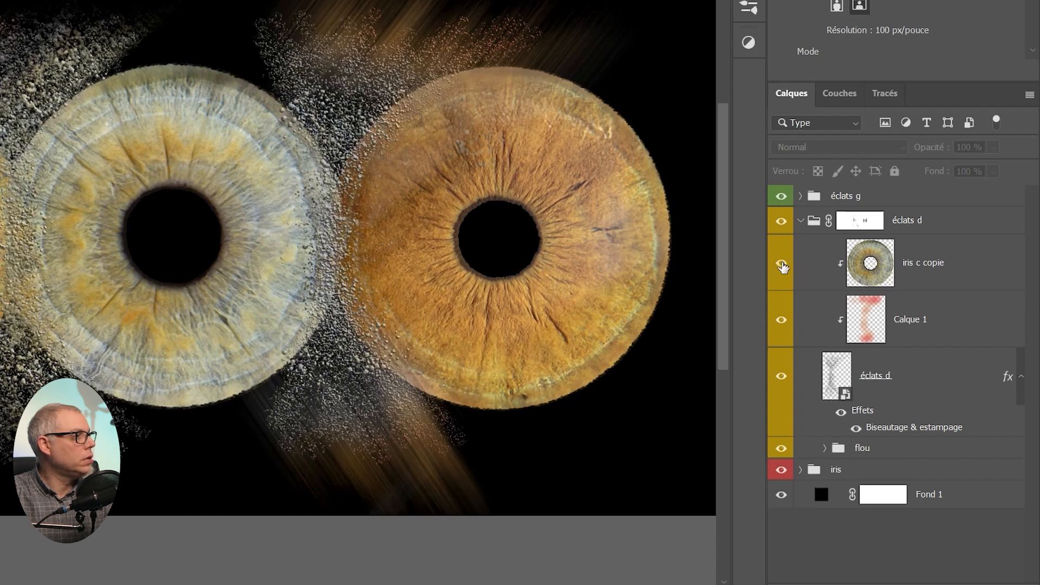
pyautogui.click(781, 265)
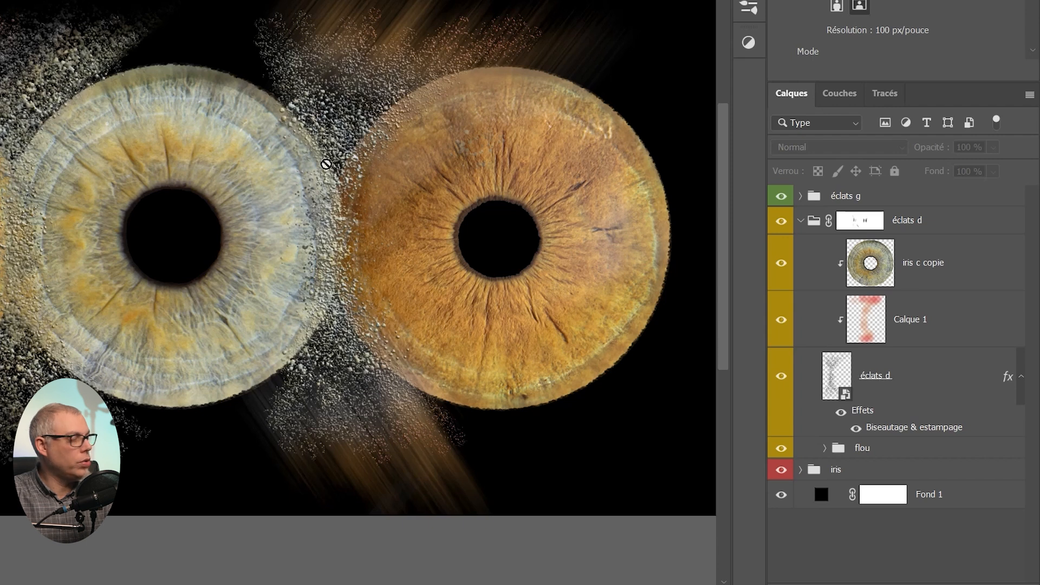
pyautogui.scroll(2, 387, 228)
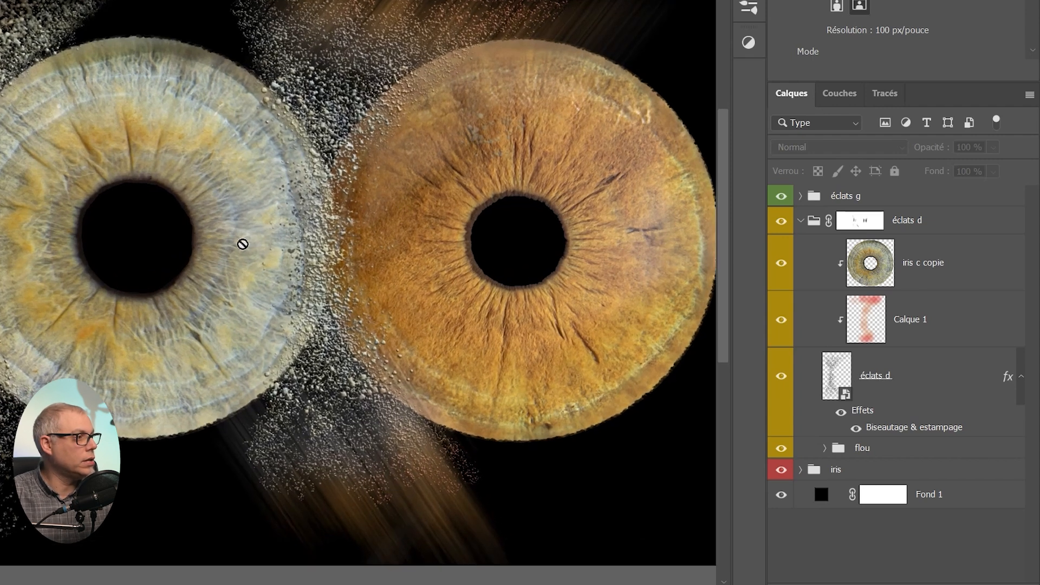
pyautogui.click(780, 264)
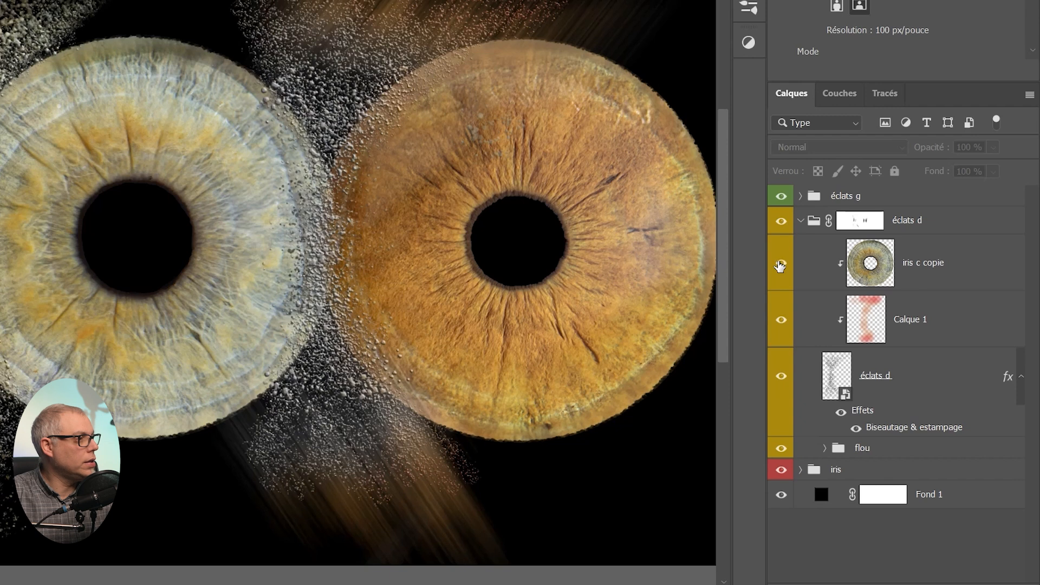
pyautogui.click(780, 266)
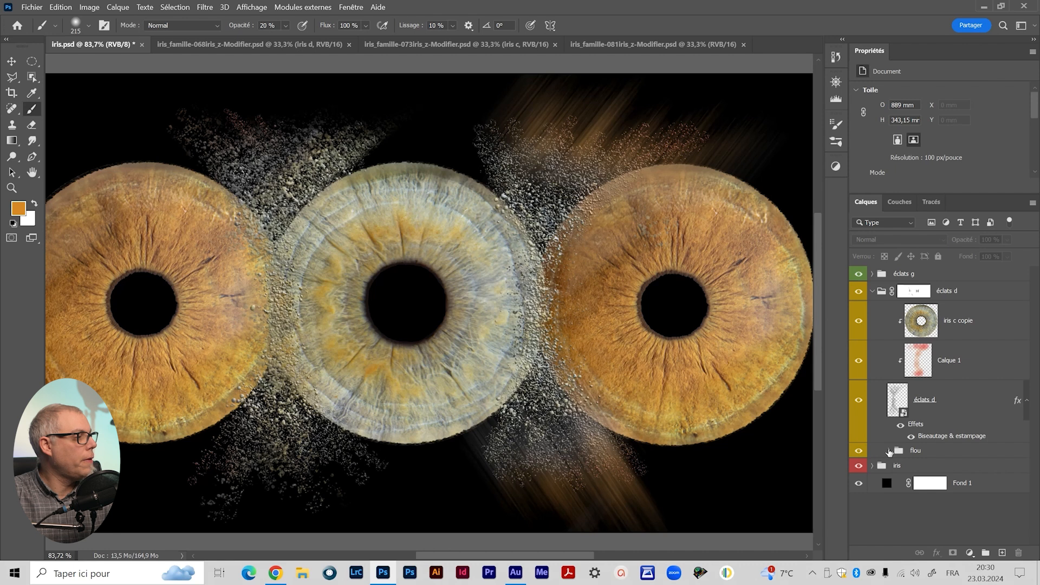
# Expand the flou group and check what the upper and lower directional blurs, Calque 3 and éclats d copie 3 contribute by toggling their visibility.
pyautogui.click(886, 451)
pyautogui.scroll(-2, 890, 451)
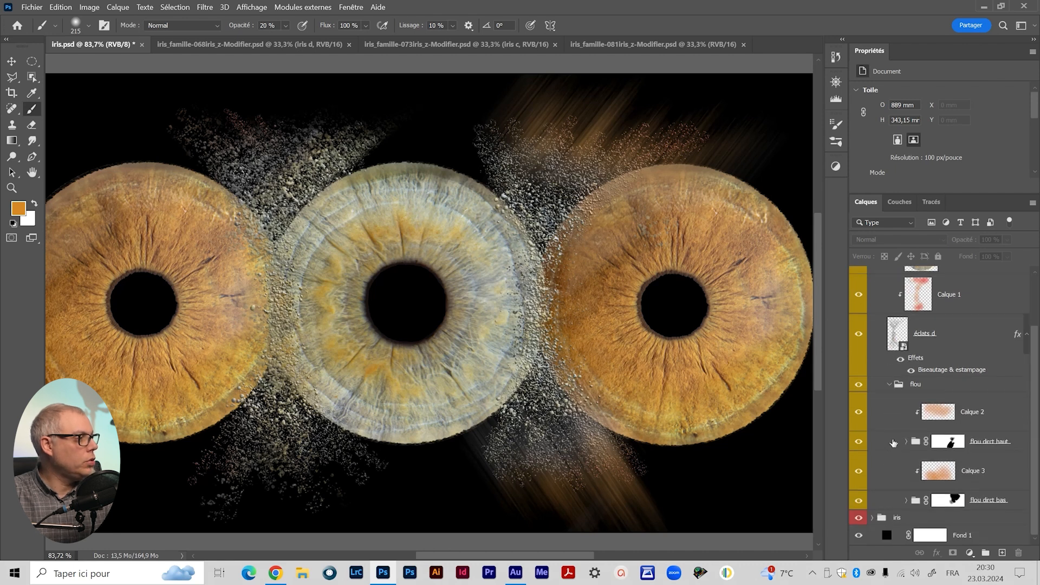
pyautogui.click(858, 442)
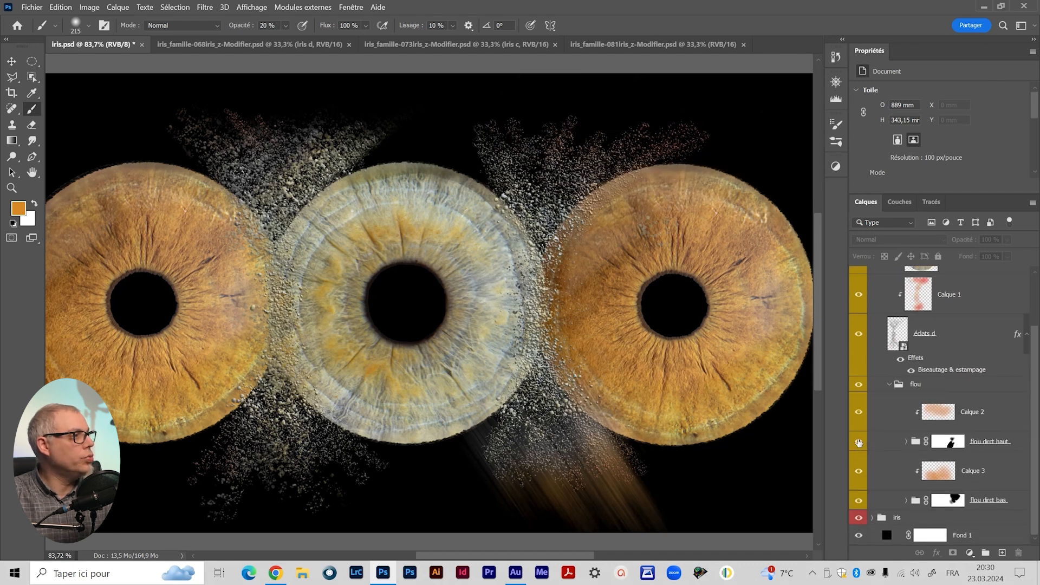
pyautogui.click(858, 441)
pyautogui.click(859, 500)
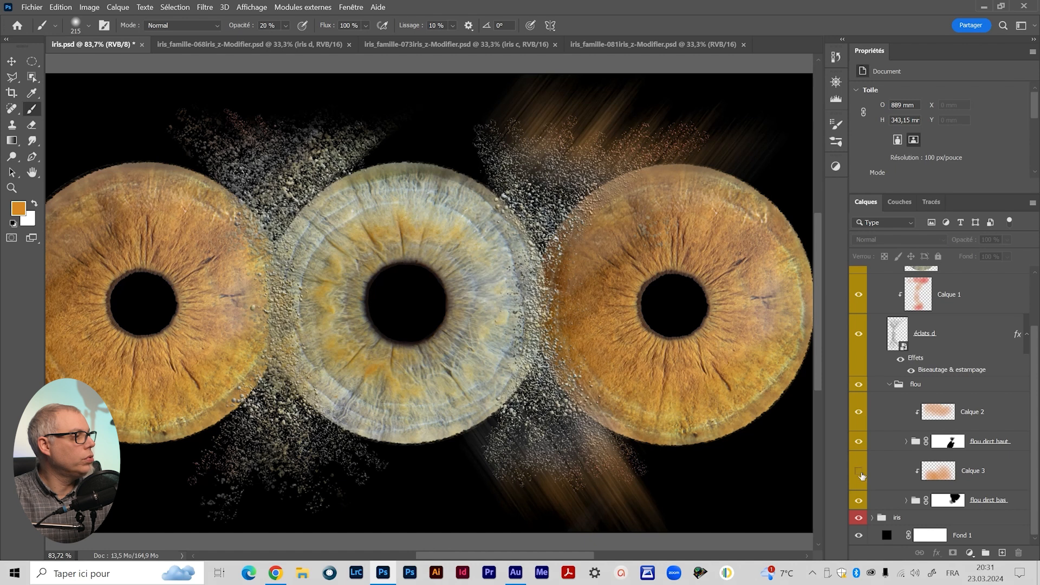
pyautogui.click(907, 503)
pyautogui.scroll(-3, 957, 484)
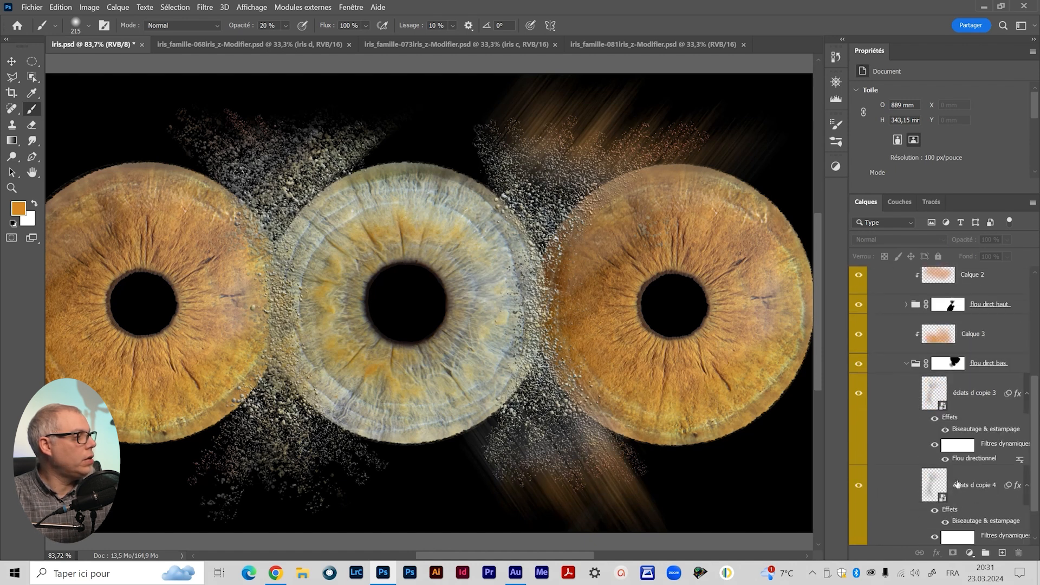
pyautogui.scroll(-1, 948, 461)
pyautogui.click(857, 363)
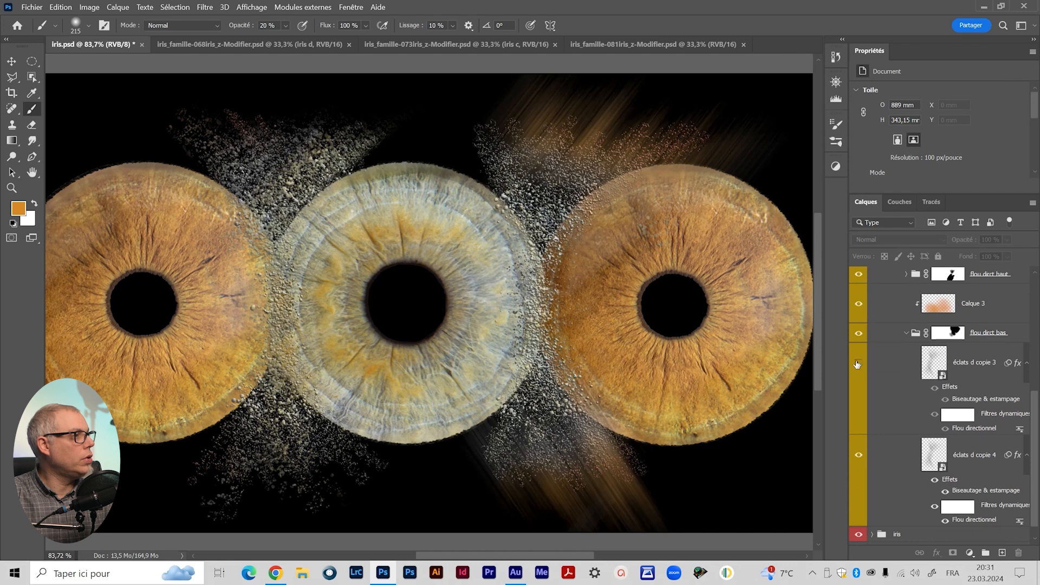
pyautogui.click(857, 364)
pyautogui.click(857, 364)
pyautogui.click(857, 363)
# Set the opacity of éclats d copie 3 in the flou dirct bas group to 80% and collapse the group.
pyautogui.click(975, 371)
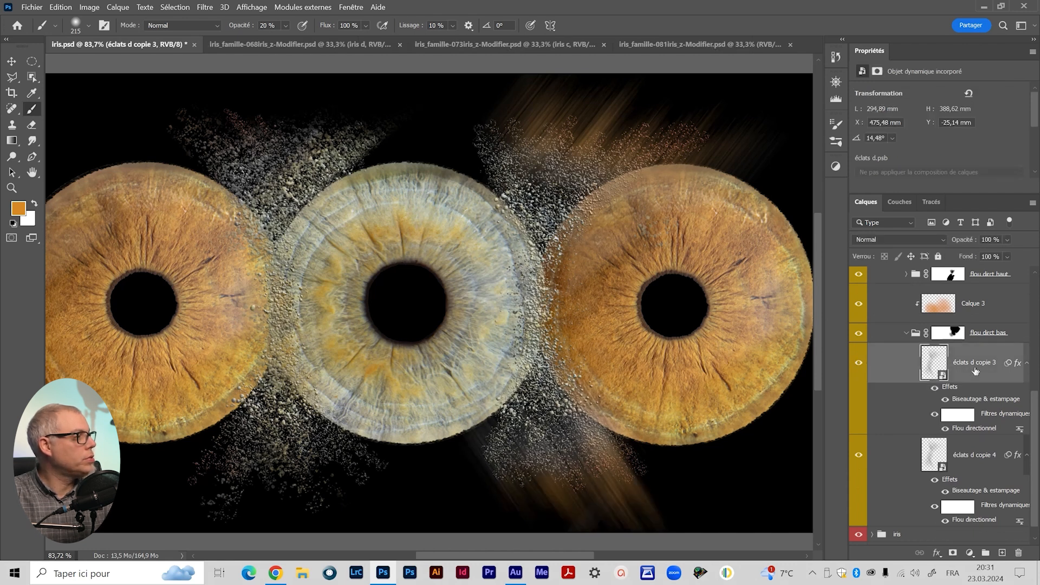
pyautogui.click(1007, 240)
pyautogui.moveTo(1029, 254); pyautogui.dragTo(1018, 255)
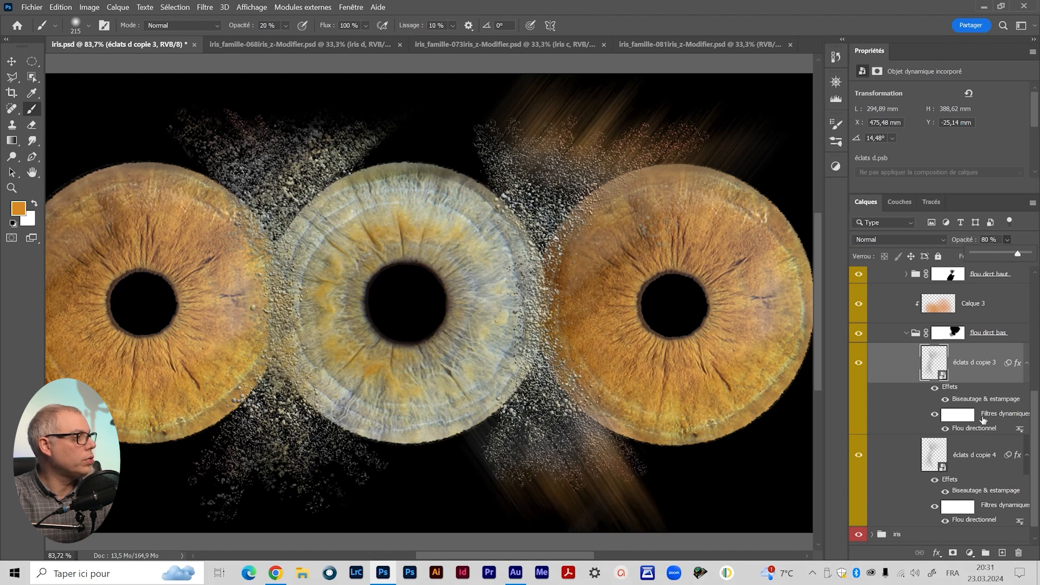
pyautogui.click(907, 334)
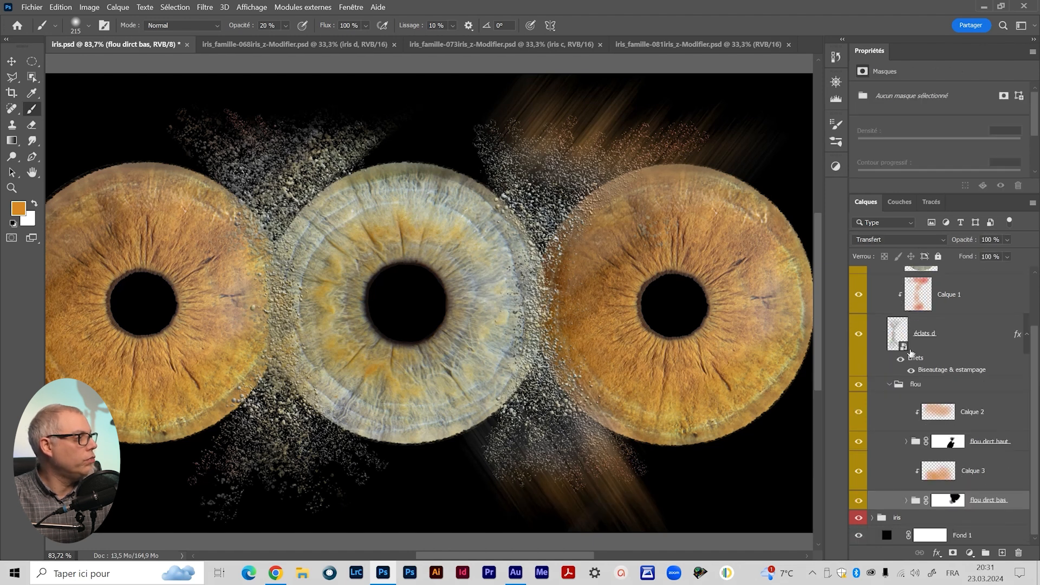
# Expand the flou dirct haut group and lower the opacity of its éclats d copie 2 layer.
pyautogui.click(905, 444)
pyautogui.click(921, 431)
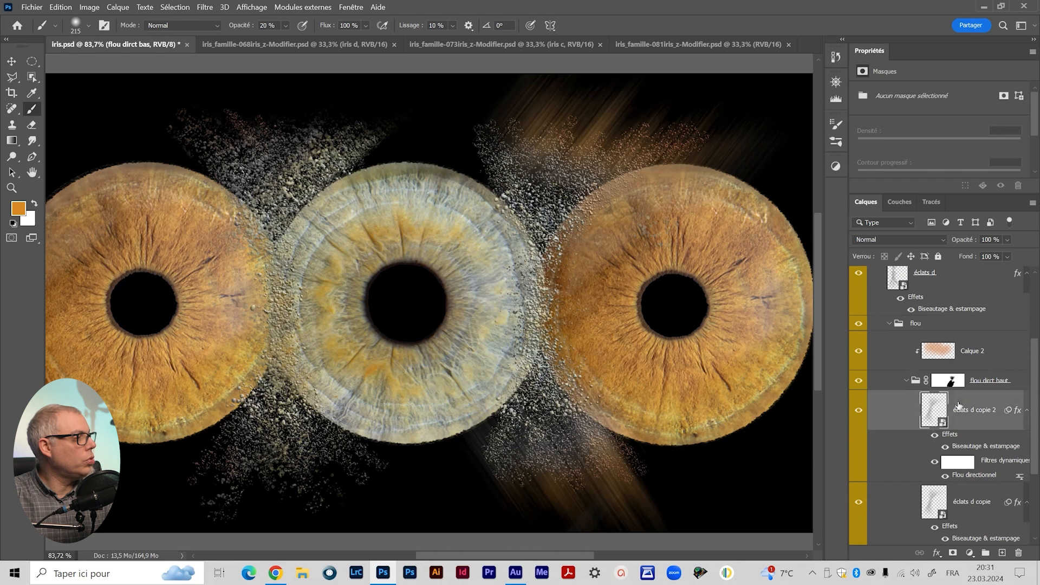
pyautogui.click(1007, 239)
pyautogui.click(1011, 253)
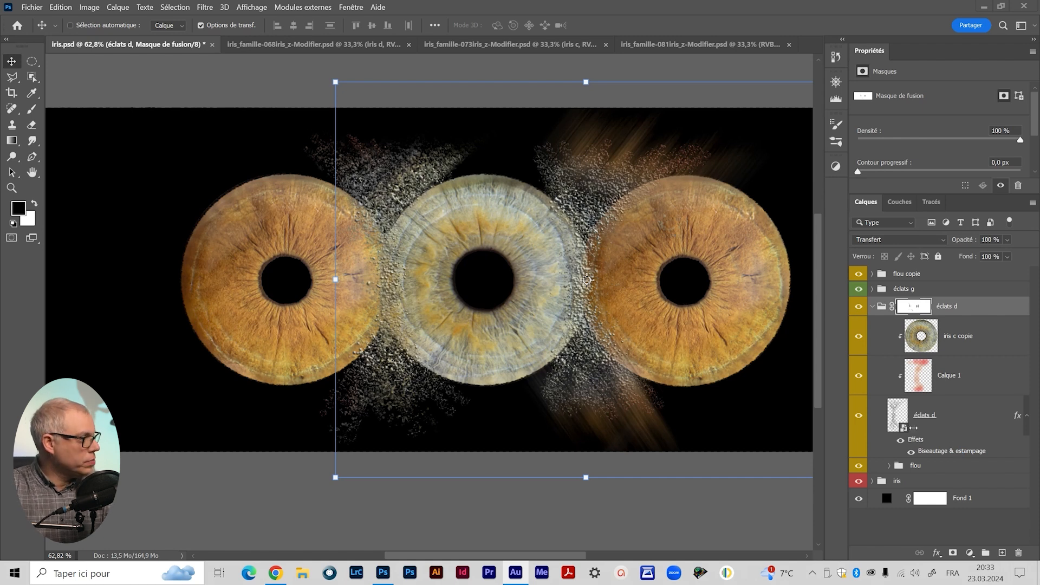
# Duplicate the flou group from éclats d into the éclats g group, and collapse the éclats d group.
pyautogui.click(951, 474)
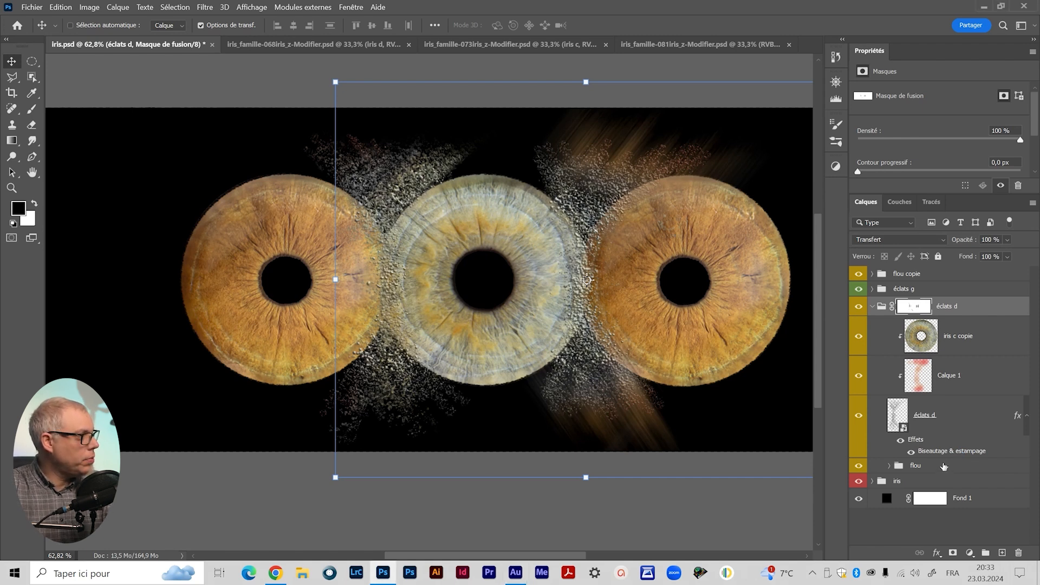
pyautogui.click(943, 466)
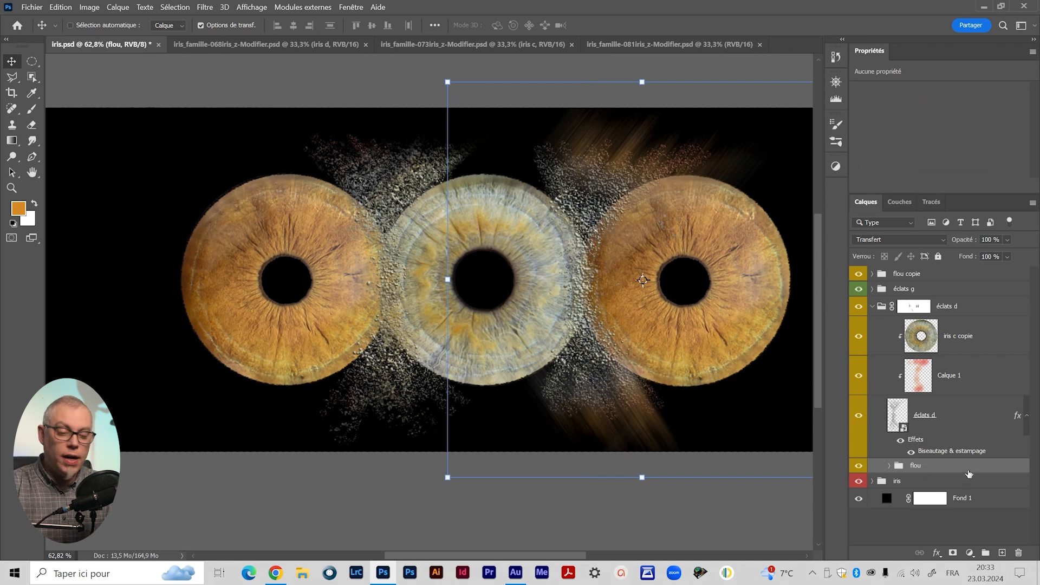
pyautogui.moveTo(974, 467); pyautogui.dragTo(959, 292)
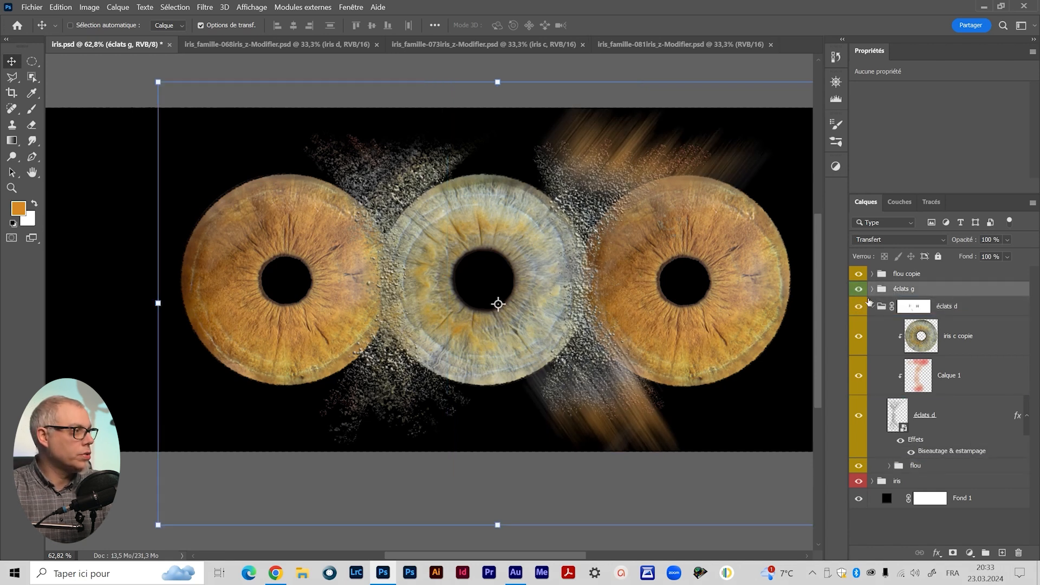
pyautogui.click(872, 307)
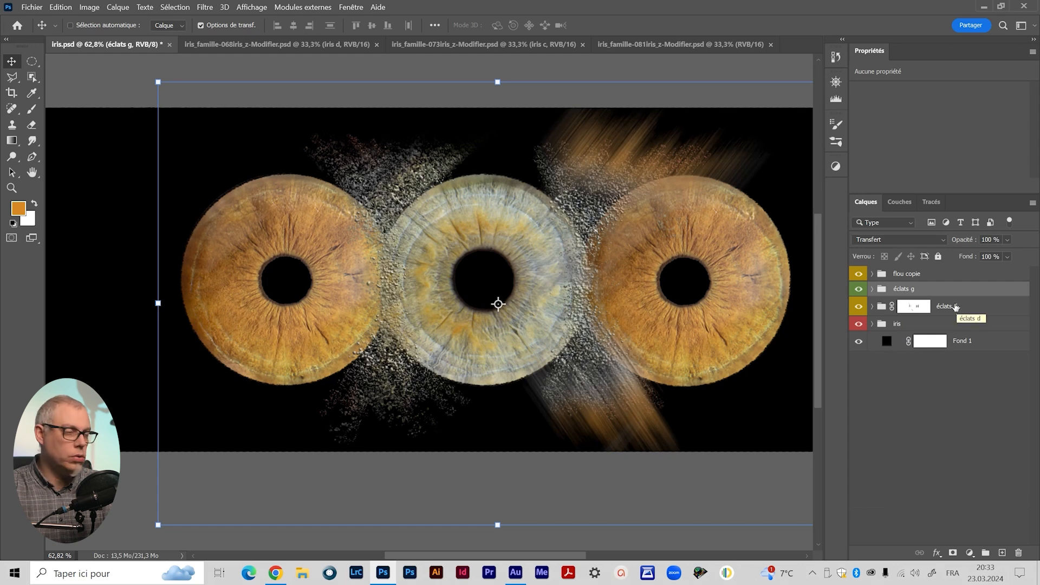
pyautogui.rightClick(862, 290)
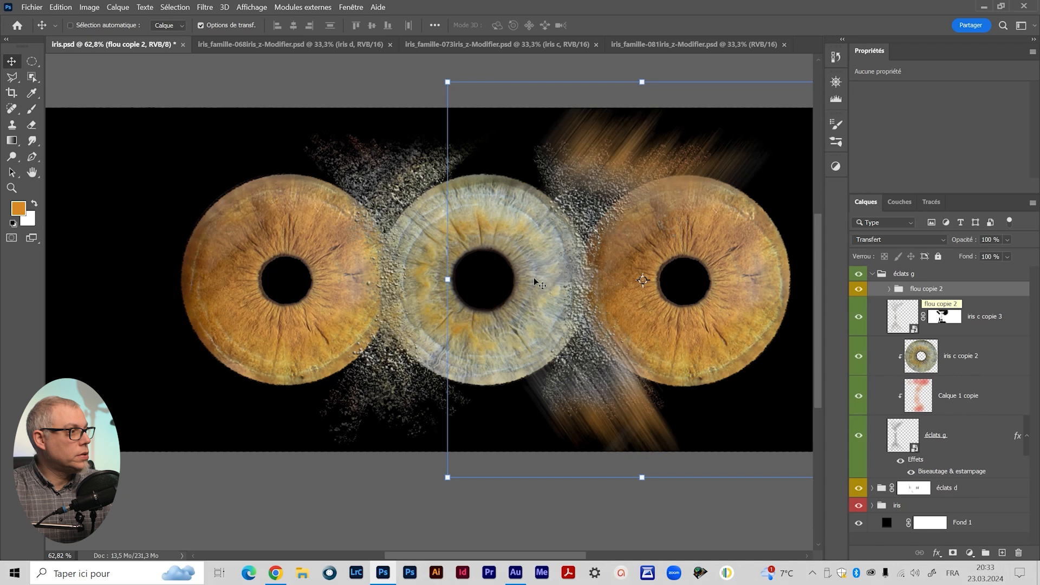
# Move the duplicated flou group to the junction between the left and centre irises, flip it horizontally, and align it with the fragments.
pyautogui.moveTo(608, 266)
pyautogui.mouseDown()
pyautogui.moveTo(157, 243)
pyautogui.moveTo(373, 262)
pyautogui.moveTo(406, 282)
pyautogui.mouseUp()
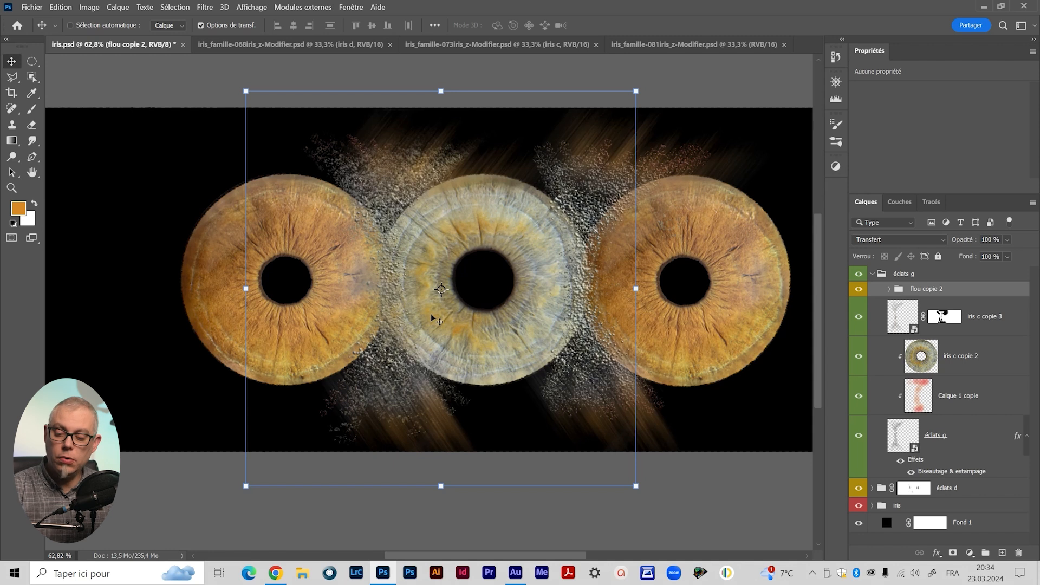
pyautogui.hotkey('ctrl', 't')
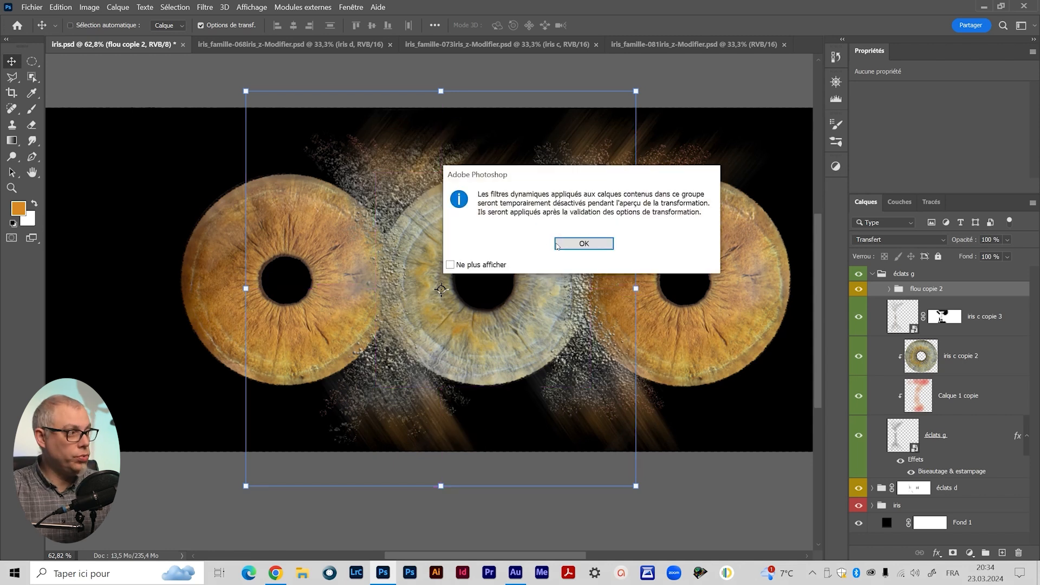
pyautogui.click(556, 244)
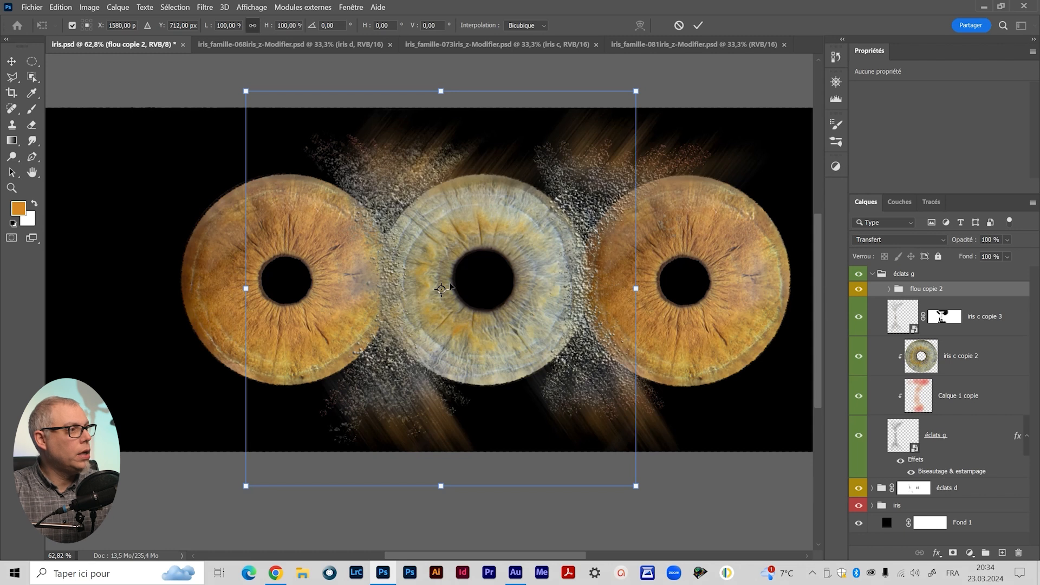
pyautogui.rightClick(393, 220)
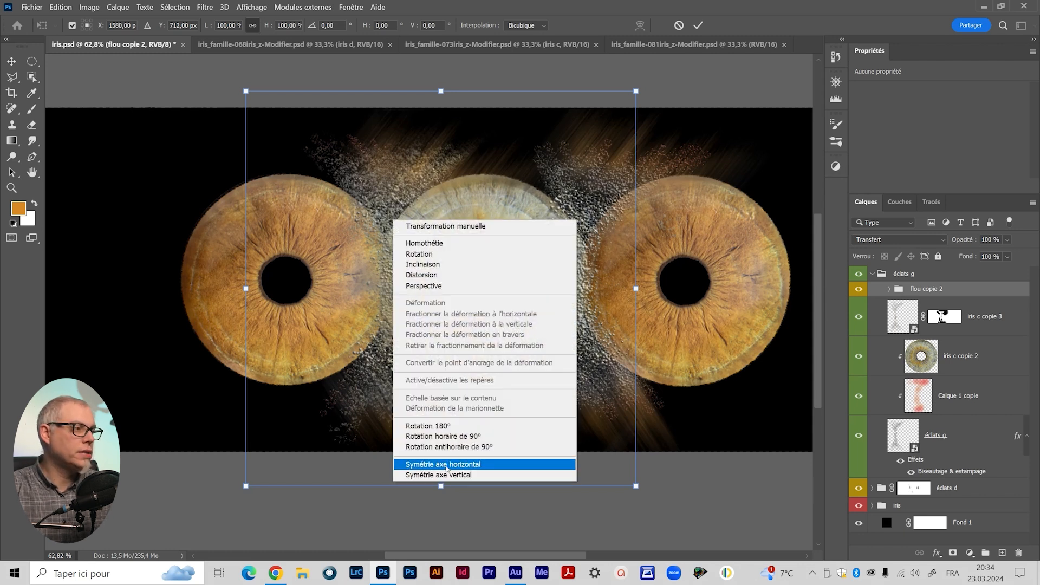
pyautogui.click(469, 465)
pyautogui.moveTo(513, 330)
pyautogui.mouseDown()
pyautogui.moveTo(175, 311)
pyautogui.moveTo(431, 316)
pyautogui.moveTo(421, 320)
pyautogui.mouseUp()
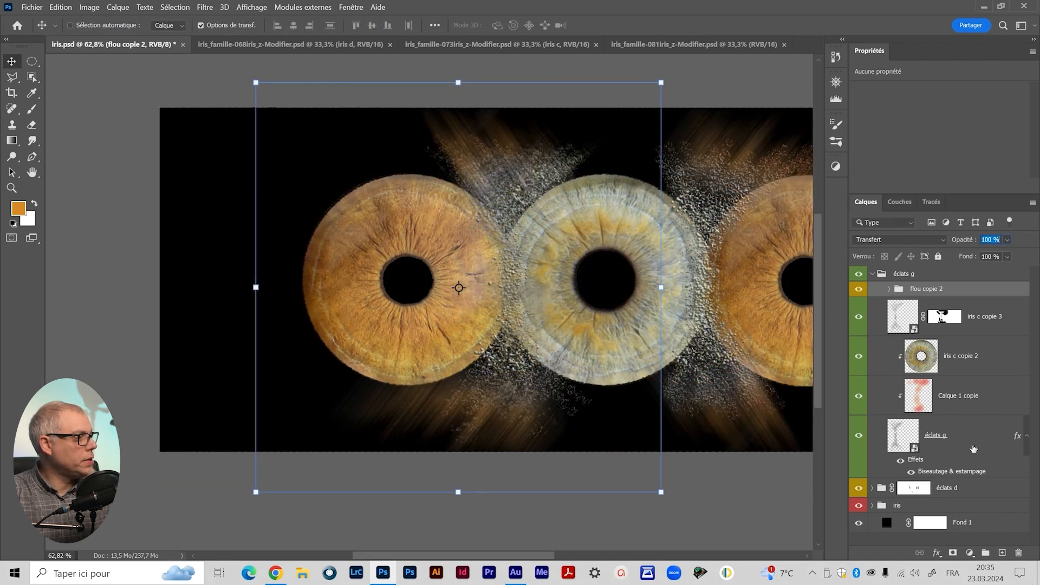
# Add a layer mask to the flou copie 2 group and ready a black 239 px brush at 20% opacity for it.
pyautogui.click(953, 552)
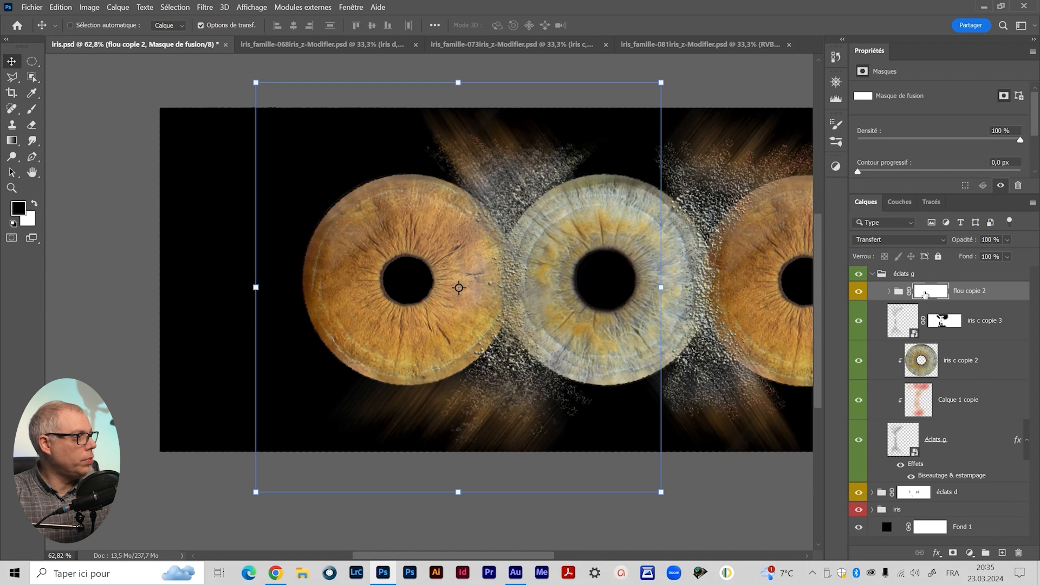
pyautogui.press('b')
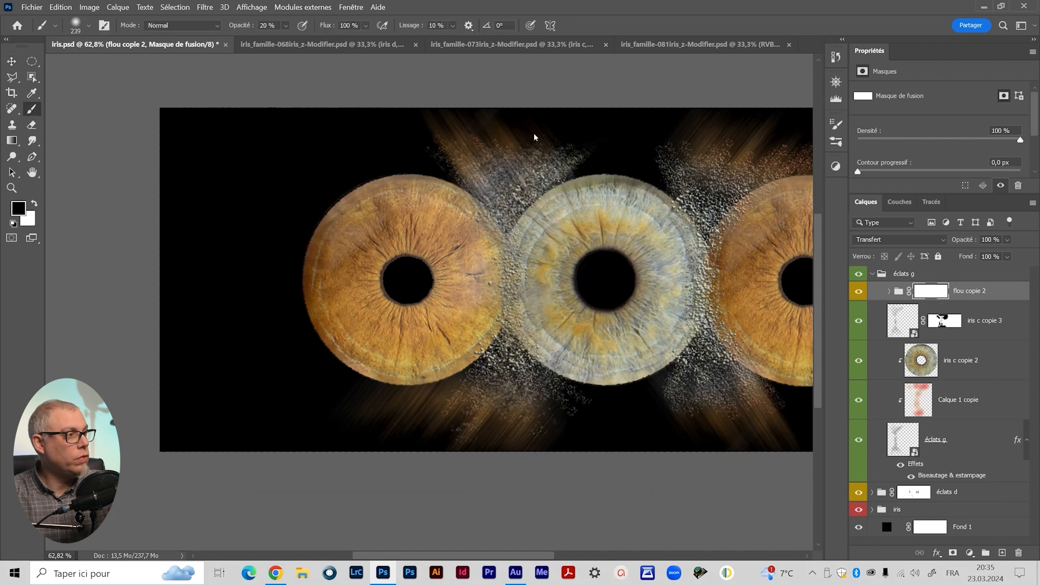
# Paint black at 20% brush opacity on the flou copie 2 group's mask to fade the blur over the left and central irises.
pyautogui.moveTo(513, 289)
pyautogui.mouseDown()
pyautogui.moveTo(536, 276)
pyautogui.moveTo(479, 285)
pyautogui.moveTo(531, 312)
pyautogui.moveTo(531, 336)
pyautogui.moveTo(535, 281)
pyautogui.mouseUp()
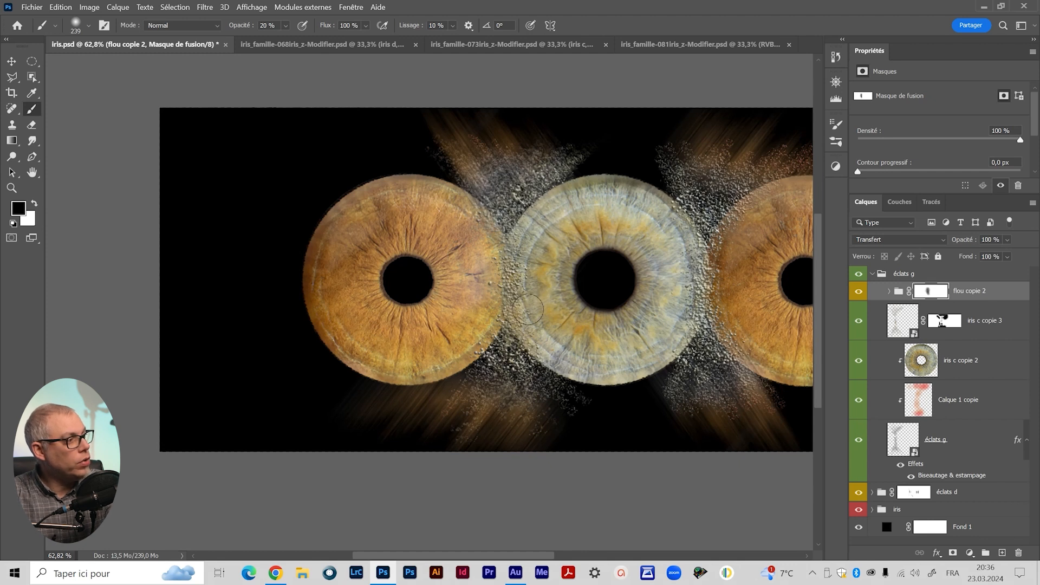
pyautogui.moveTo(395, 384)
pyautogui.mouseDown()
pyautogui.moveTo(450, 328)
pyautogui.moveTo(384, 418)
pyautogui.moveTo(409, 418)
pyautogui.moveTo(453, 394)
pyautogui.mouseUp()
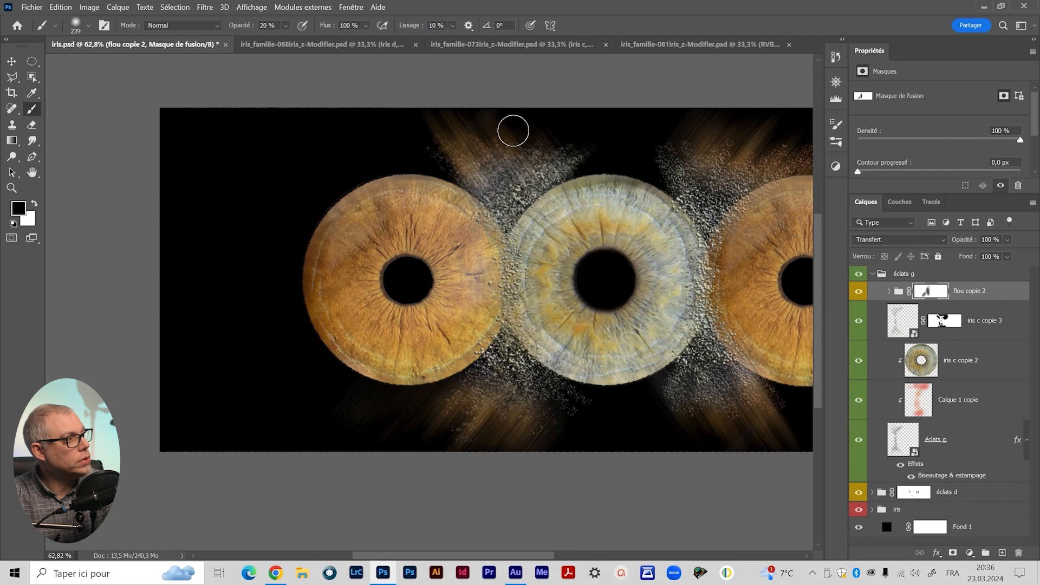
pyautogui.moveTo(696, 205); pyautogui.dragTo(573, 204)
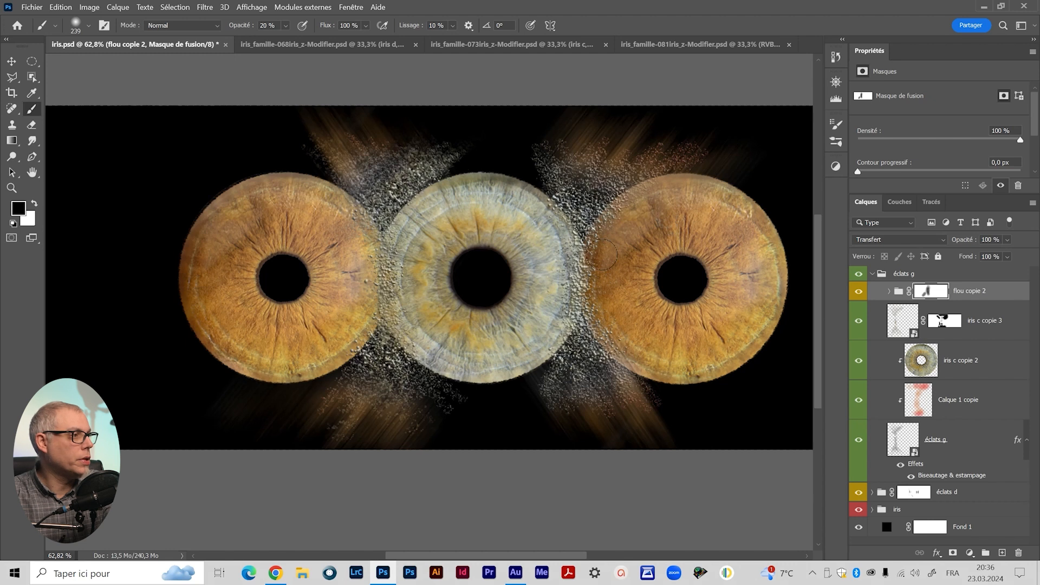
pyautogui.moveTo(436, 285); pyautogui.dragTo(393, 291)
pyautogui.press('z')
# Move the flou copie 2 group beneath the éclats g layer within its group and give it the green label (Vert).
pyautogui.press('v')
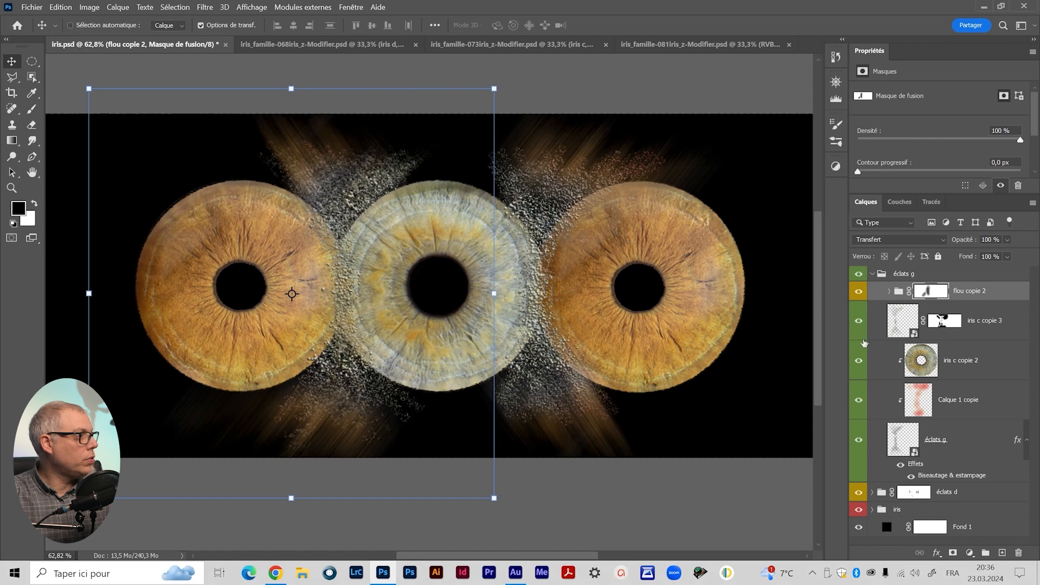
pyautogui.moveTo(1002, 293); pyautogui.dragTo(992, 481)
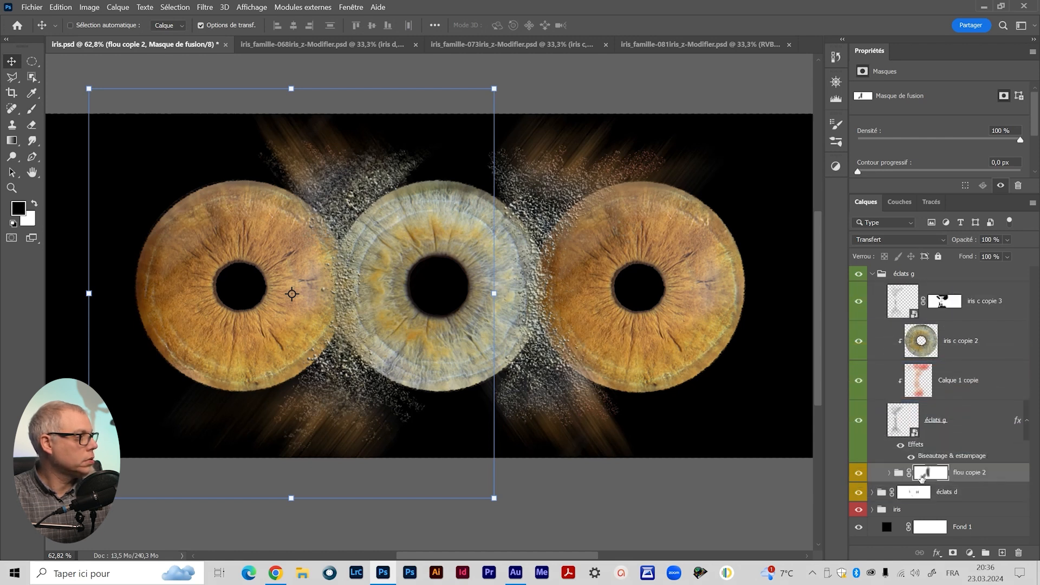
pyautogui.click(872, 272)
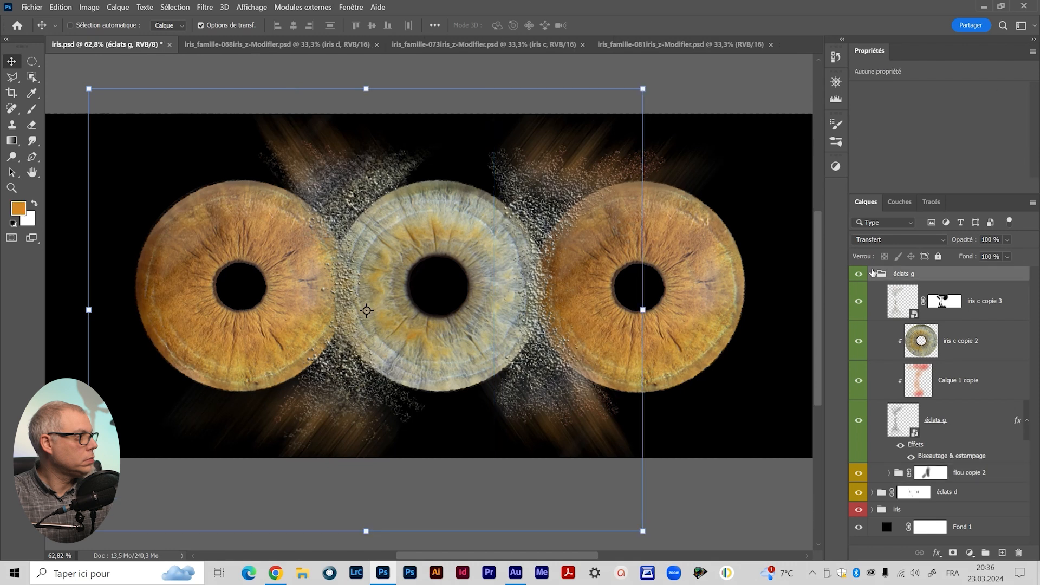
pyautogui.rightClick(861, 469)
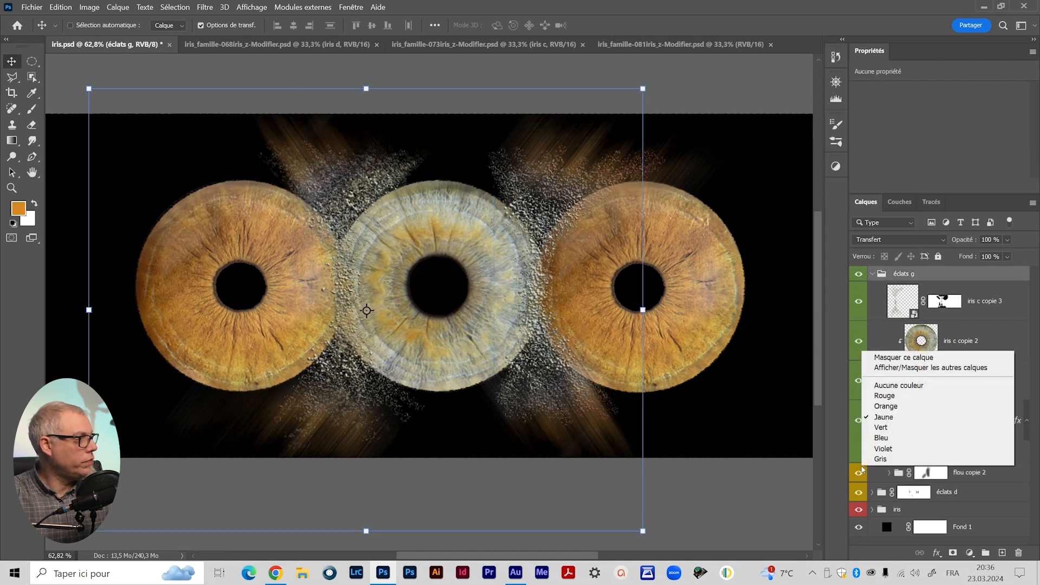
pyautogui.click(877, 427)
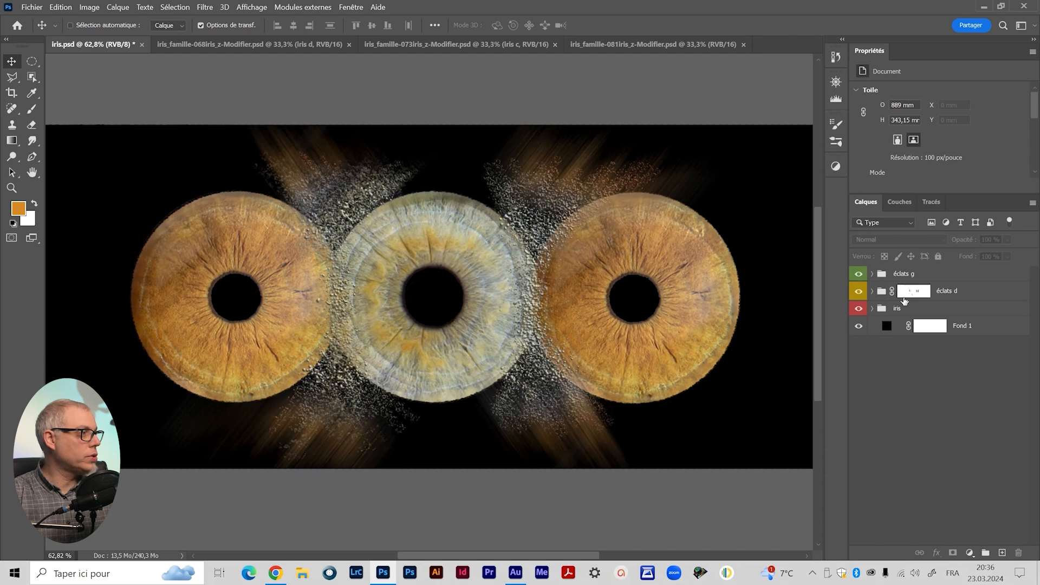
# Examine what the éclats d group, its éclats d layer and its flou subgroup contribute by switching their visibility.
pyautogui.hotkey('ctrl', 'space')
pyautogui.click(492, 268)
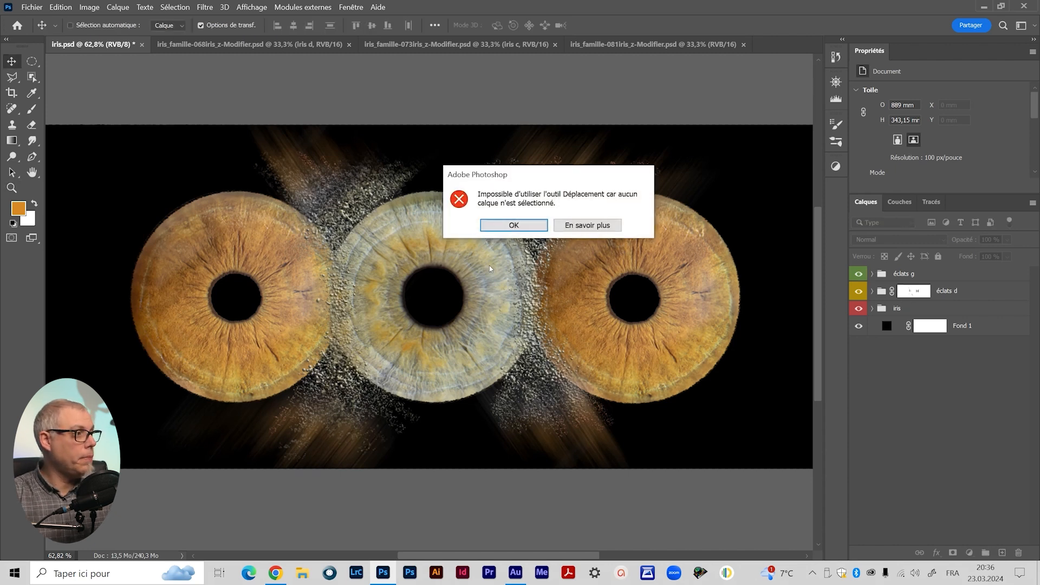
pyautogui.click(524, 226)
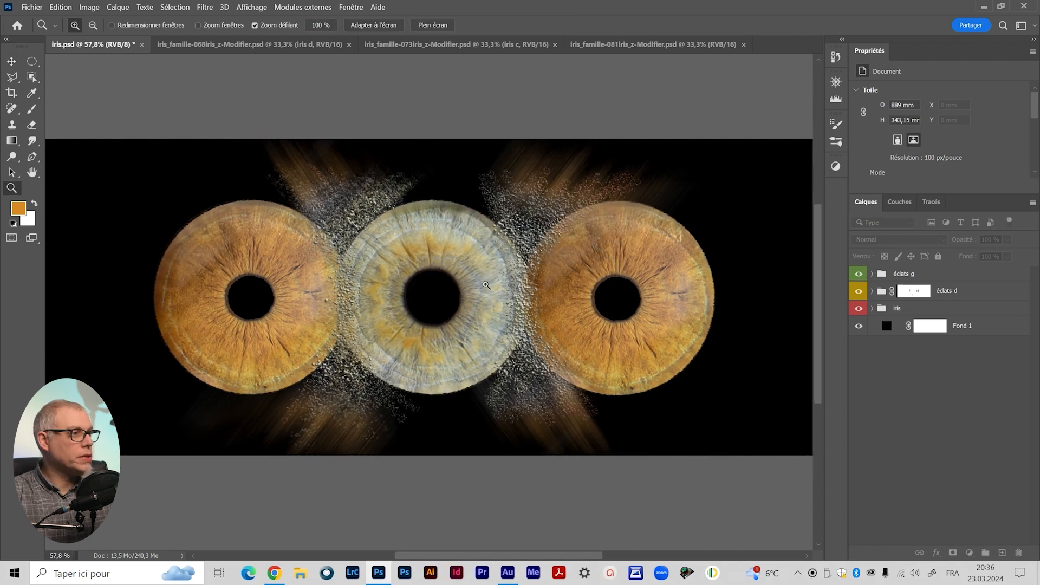
pyautogui.moveTo(481, 285); pyautogui.dragTo(477, 285)
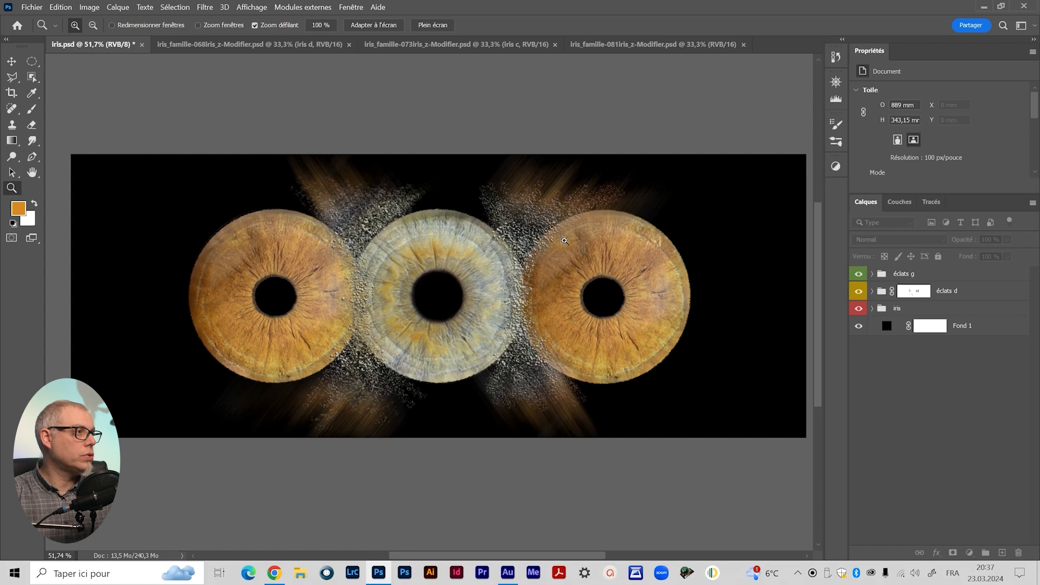
pyautogui.click(873, 293)
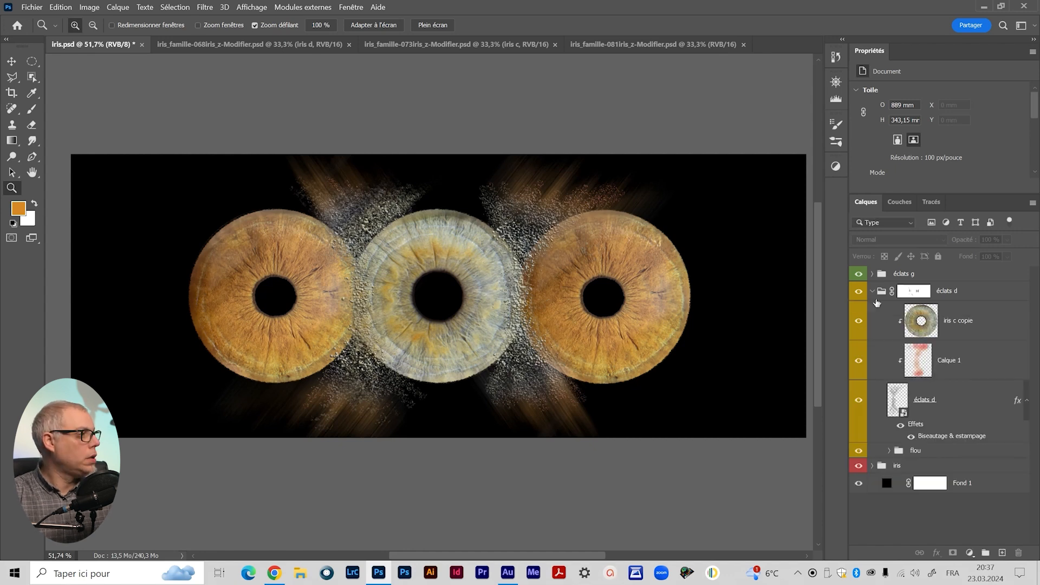
pyautogui.click(858, 291)
pyautogui.click(858, 292)
pyautogui.click(899, 402)
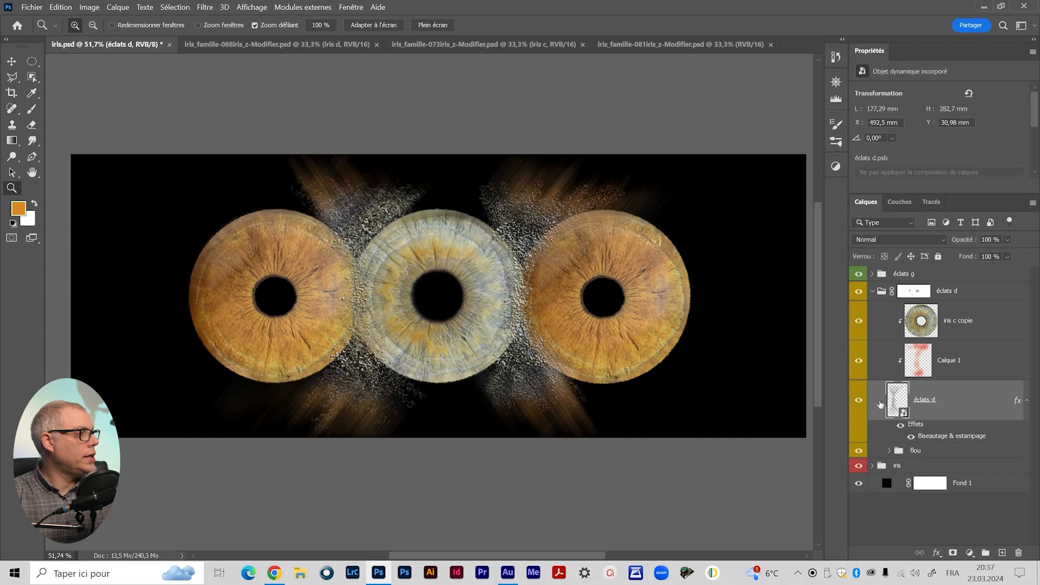
pyautogui.click(858, 401)
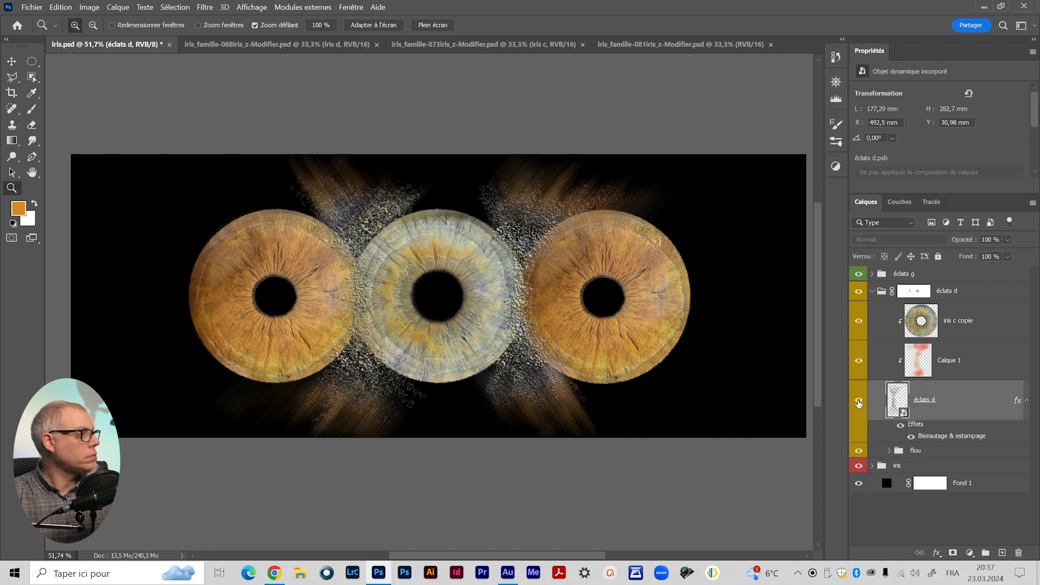
pyautogui.click(857, 450)
pyautogui.click(857, 450)
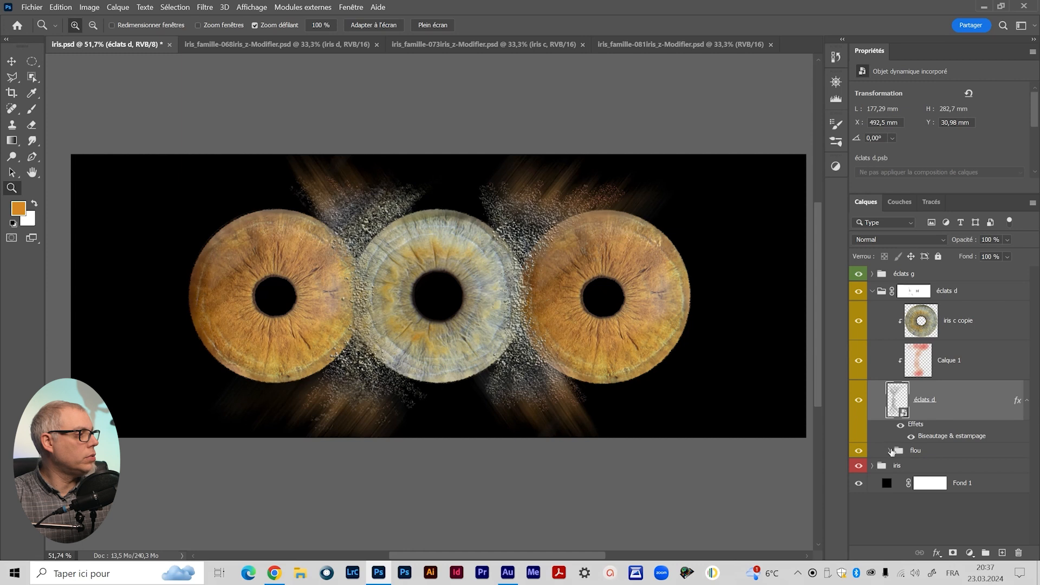
pyautogui.click(890, 451)
pyautogui.click(889, 450)
# Compare the shards between the central and right irises with the iris c copie texture layer hidden and shown.
pyautogui.scroll(1, 889, 387)
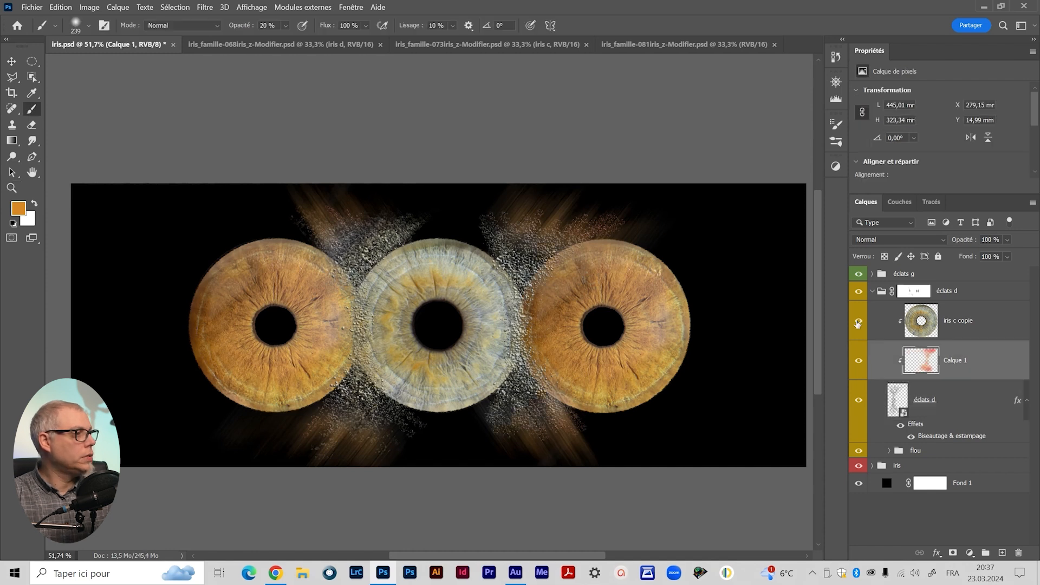
pyautogui.click(859, 322)
pyautogui.click(859, 323)
pyautogui.click(859, 322)
pyautogui.click(859, 323)
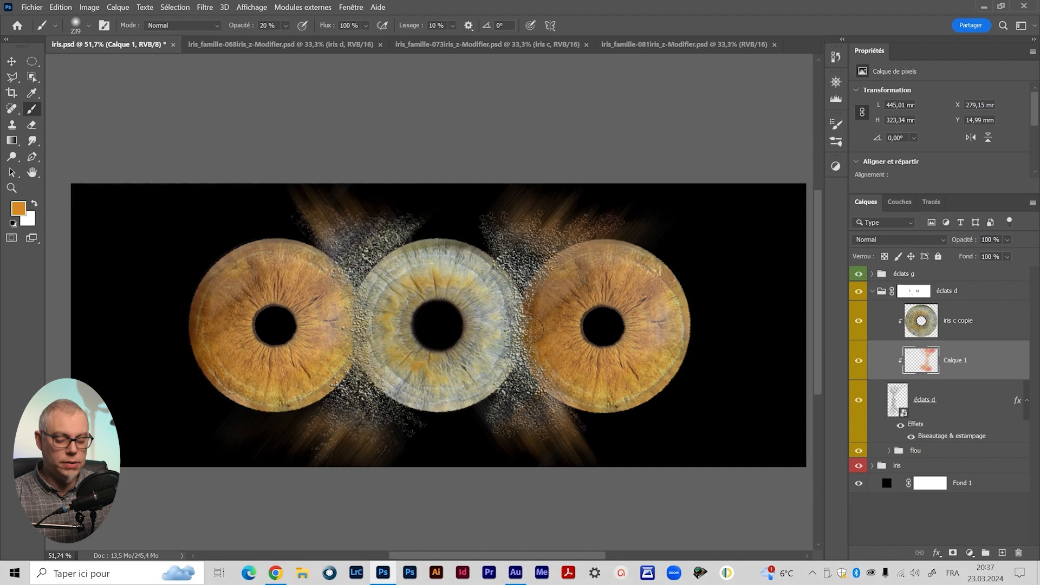
# Compare the left shards with the iris c copie 3, éclats g and iris c copie 2 layers hidden and shown.
pyautogui.scroll(3, 531, 329)
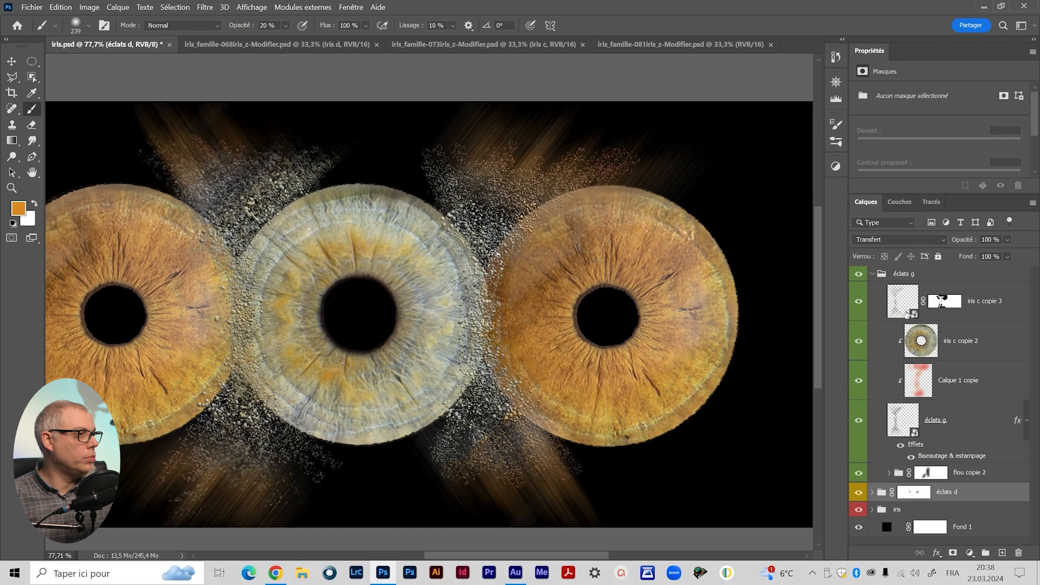
pyautogui.scroll(-1, 584, 358)
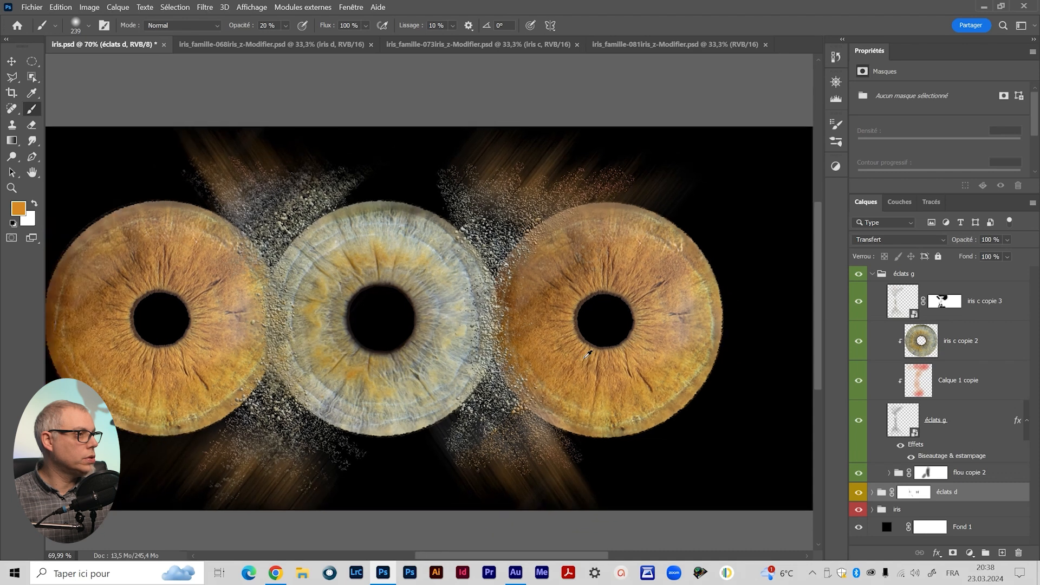
pyautogui.click(872, 303)
pyautogui.click(858, 304)
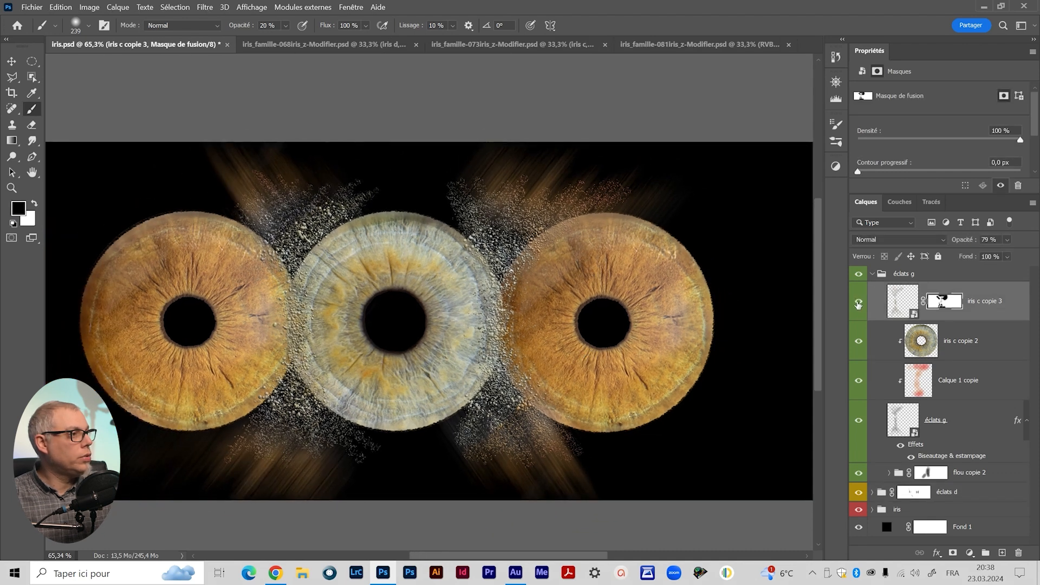
pyautogui.click(859, 420)
pyautogui.click(860, 424)
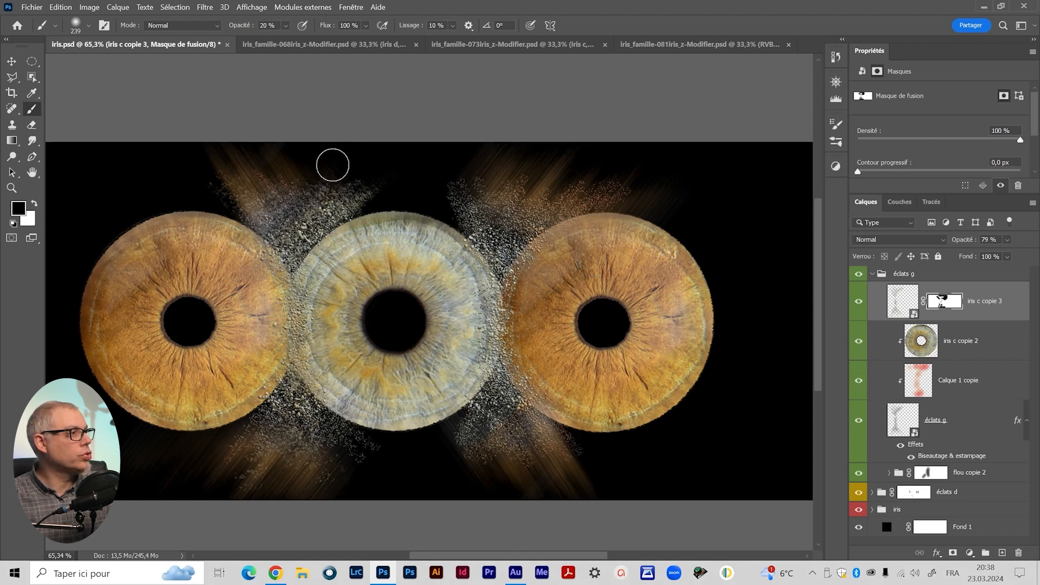
pyautogui.click(858, 341)
pyautogui.click(859, 342)
# Move the iris c copie 2 texture layer in the éclats g group toward the left iris.
pyautogui.click(914, 346)
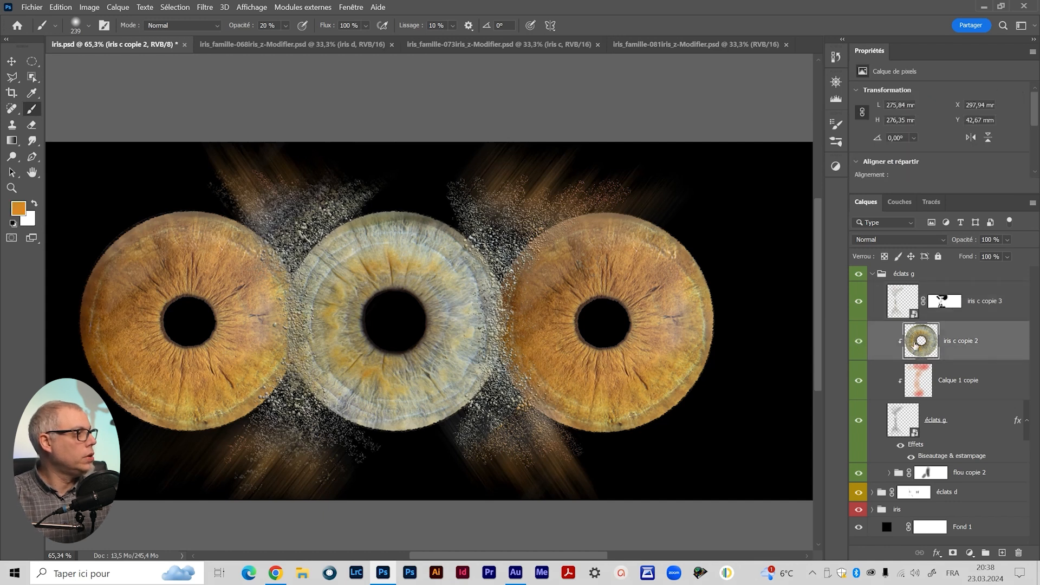
pyautogui.press('v')
pyautogui.moveTo(325, 305); pyautogui.dragTo(318, 301)
pyautogui.moveTo(234, 323); pyautogui.dragTo(203, 326)
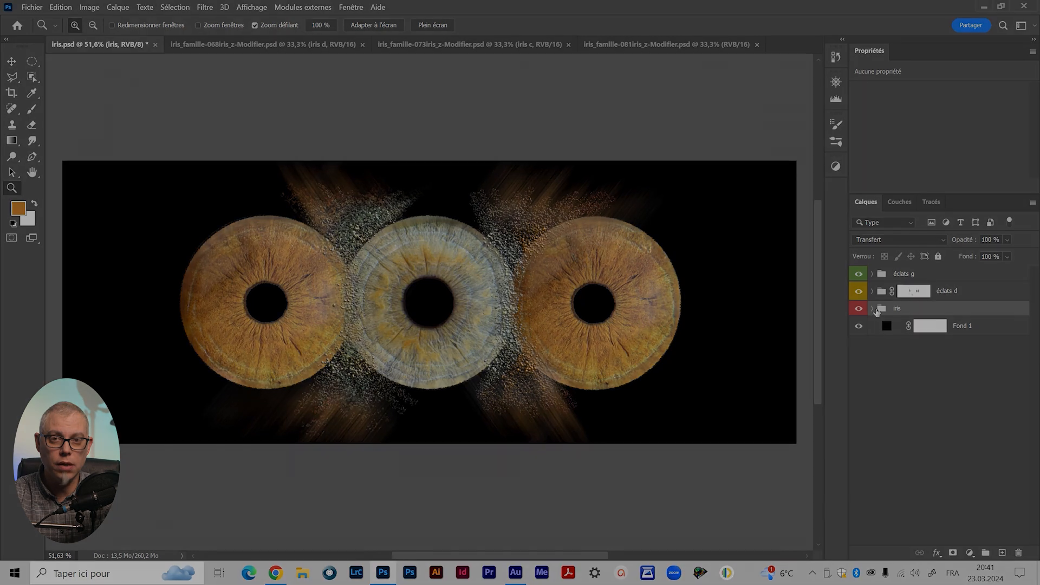
# Add a layer mask to the iris d layer of the right iris in the iris group.
pyautogui.click(872, 308)
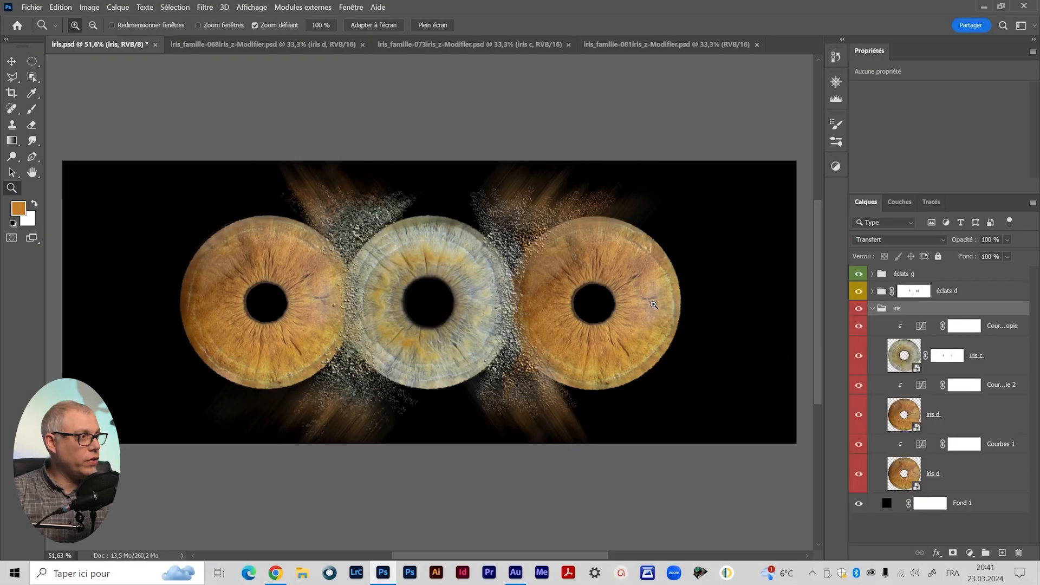
pyautogui.moveTo(653, 304); pyautogui.dragTo(587, 346)
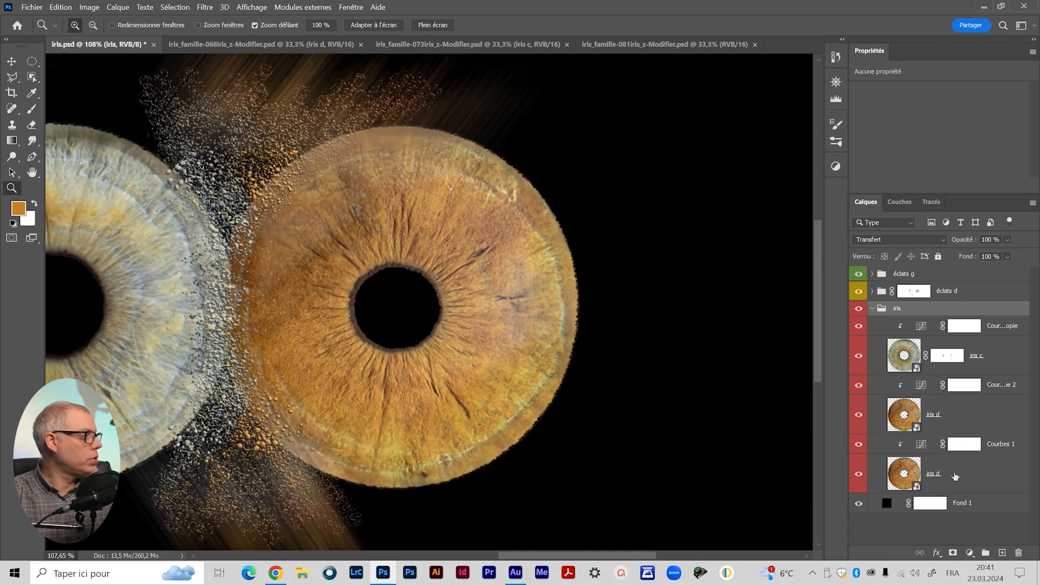
pyautogui.click(961, 478)
pyautogui.click(857, 479)
pyautogui.click(858, 479)
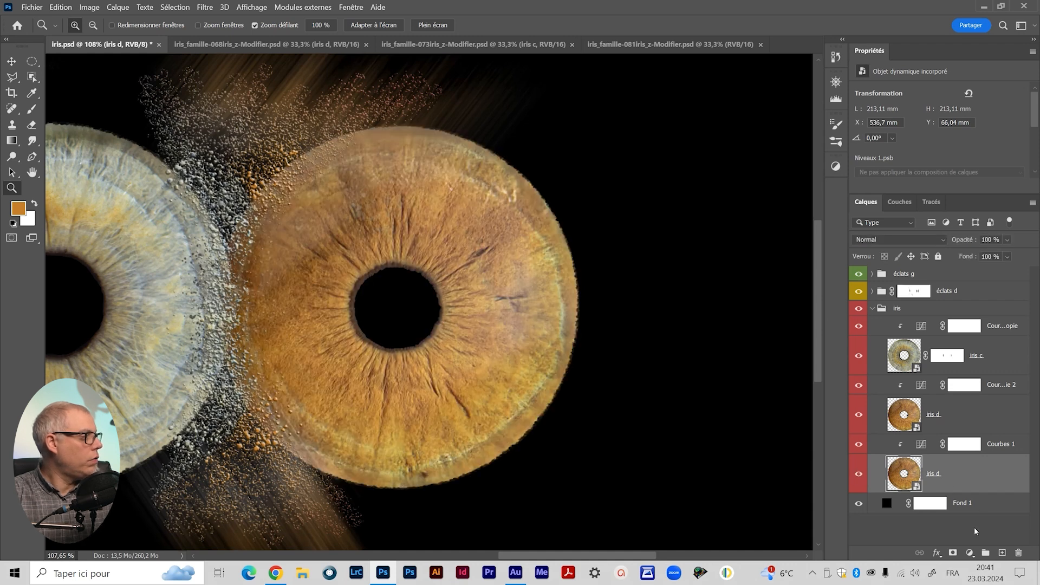
pyautogui.click(952, 552)
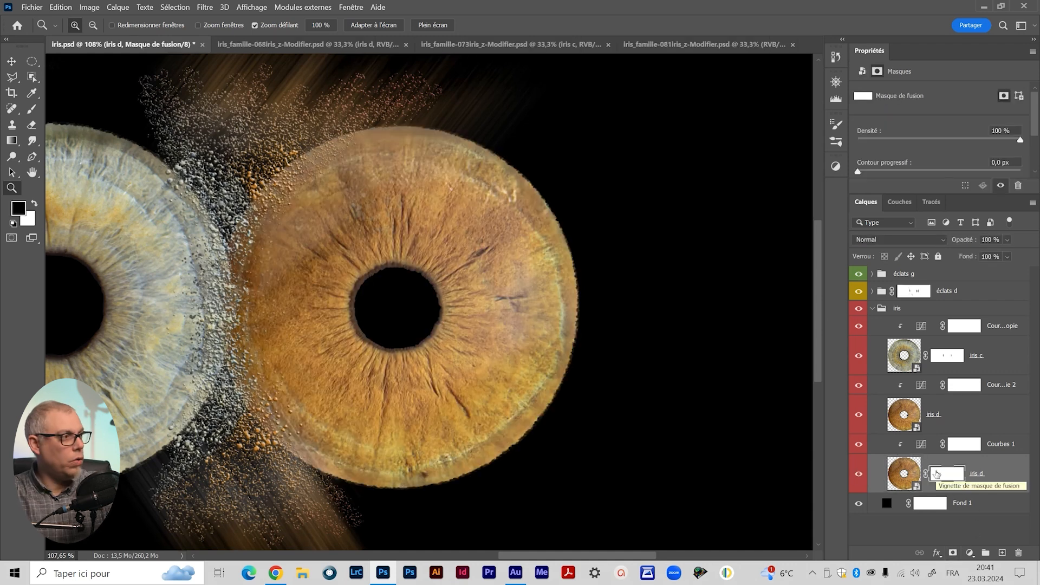
# Stamp black grains on the right iris's mask along its outer edge using the IRI GRAIN 3 brush at 136 px.
pyautogui.click(836, 141)
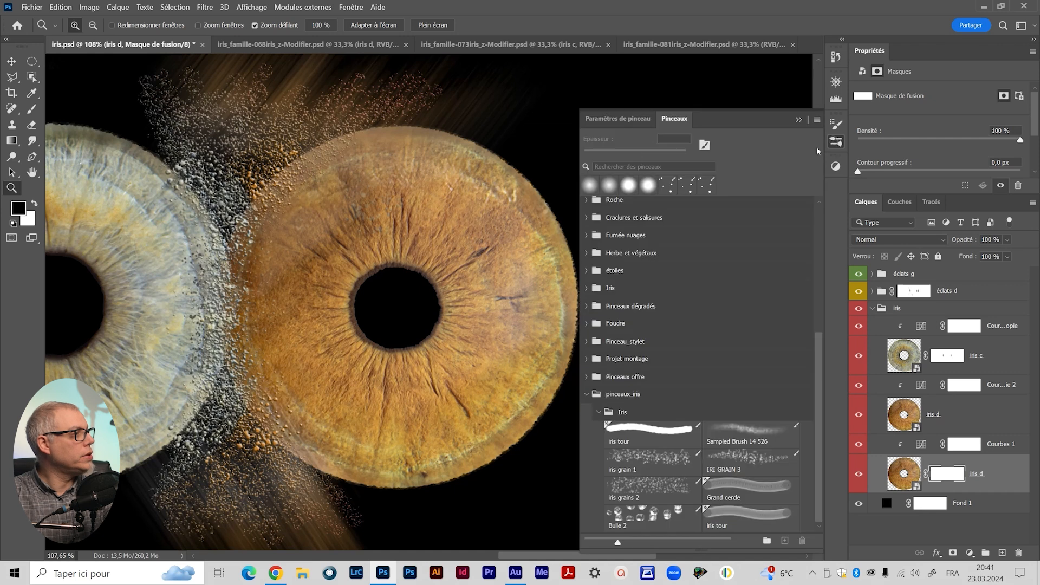
pyautogui.click(720, 458)
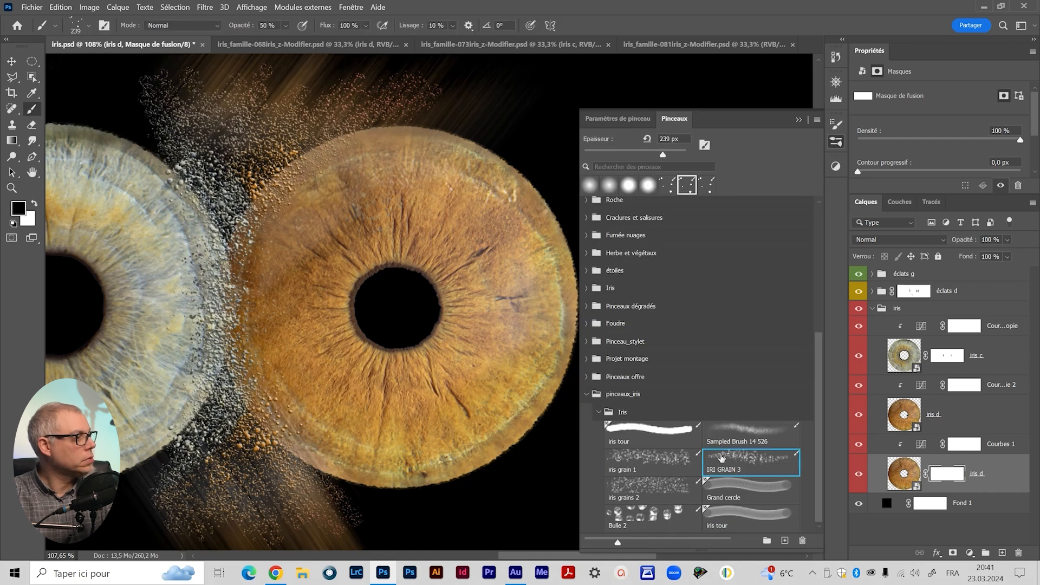
pyautogui.click(800, 120)
pyautogui.keyDown('alt'); pyautogui.rightClick(610, 327); pyautogui.keyUp('alt')
pyautogui.moveTo(609, 328); pyautogui.dragTo(602, 327)
pyautogui.click(586, 340)
pyautogui.click(570, 351)
pyautogui.click(568, 295)
pyautogui.click(569, 330)
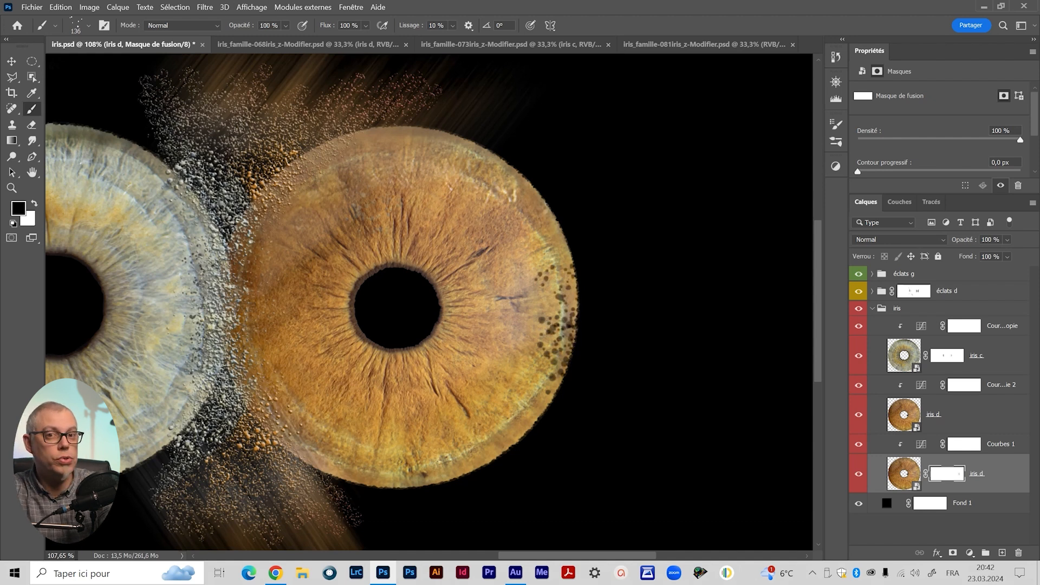
# Break up the right iris's outer edge further on its mask with the grain brush at 117 px and 100% opacity.
pyautogui.keyDown('alt'); pyautogui.rightClick(635, 354); pyautogui.keyUp('alt')
pyautogui.click(572, 324)
pyautogui.click(575, 268)
pyautogui.click(571, 349)
pyautogui.click(552, 348)
pyautogui.click(537, 404)
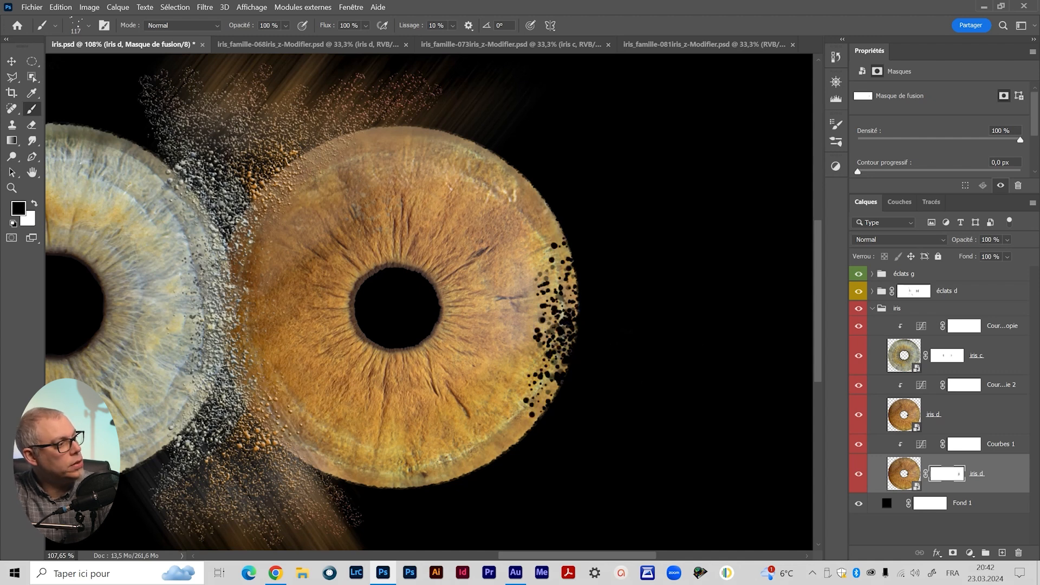
pyautogui.click(565, 235)
# Create a new empty layer above the éclats g group and activate the Brush tool for it.
pyautogui.press('z')
pyautogui.moveTo(533, 370)
pyautogui.mouseDown()
pyautogui.moveTo(463, 370)
pyautogui.moveTo(452, 352)
pyautogui.mouseUp()
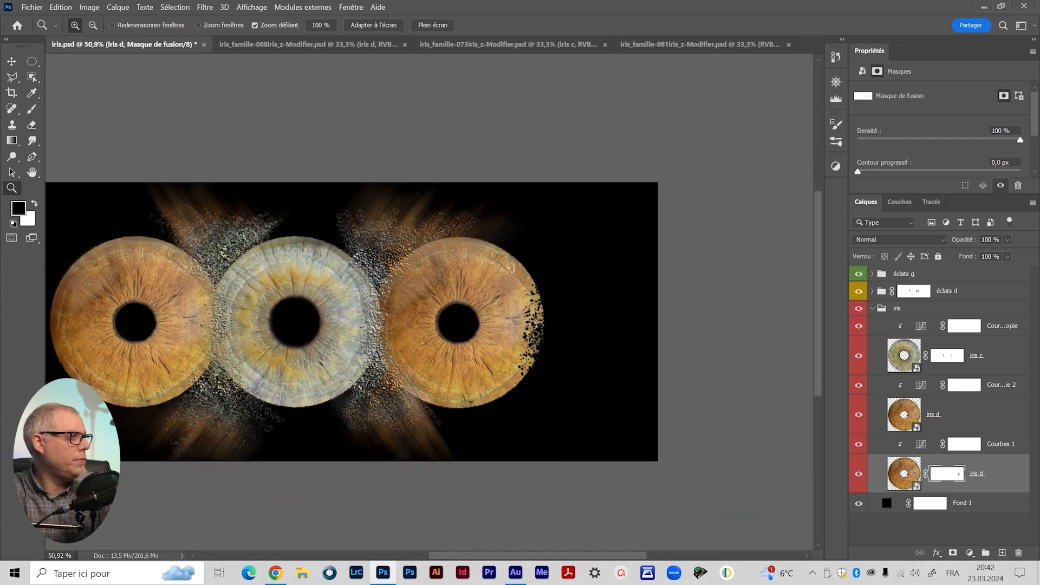
pyautogui.click(904, 274)
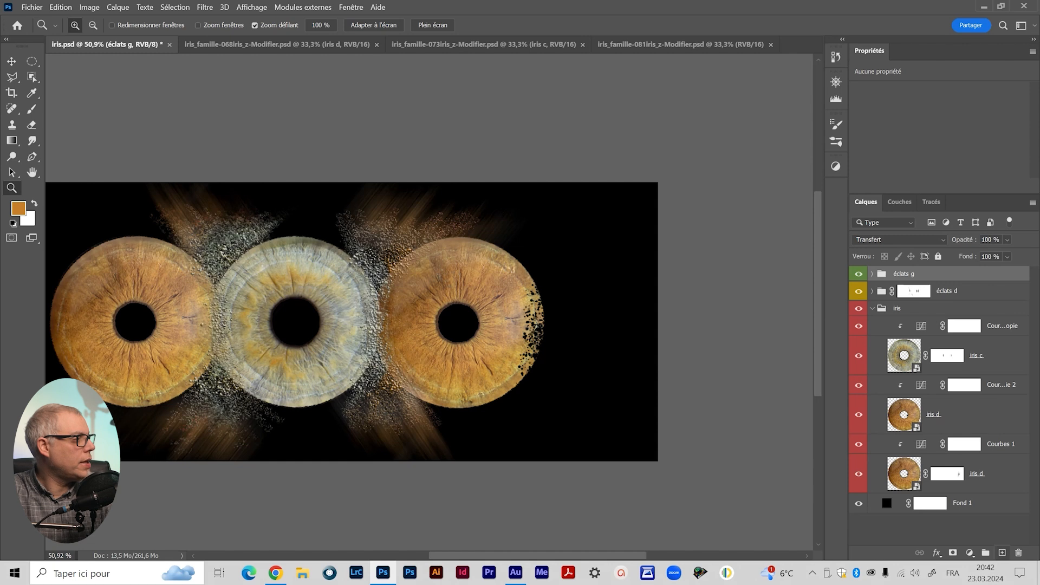
pyautogui.click(1002, 553)
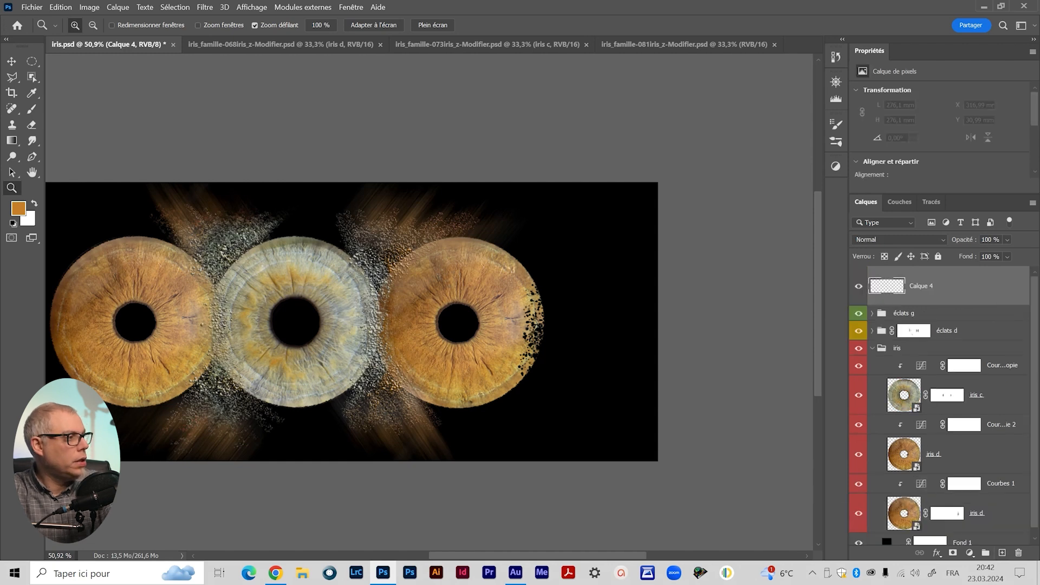
pyautogui.press('b')
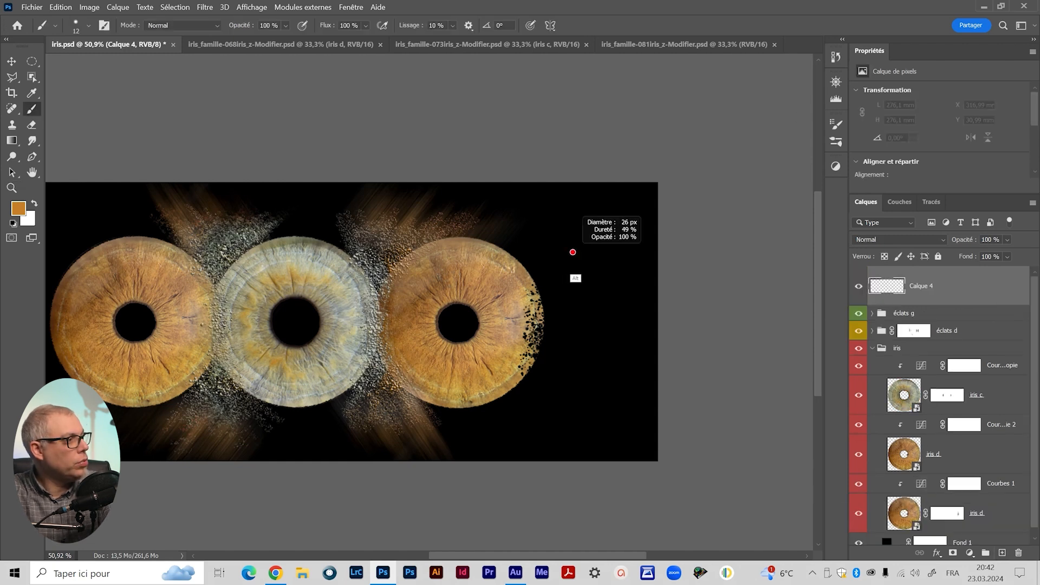
# Sketch rough orange triangular points extending outward from the two outer irises on the new layer.
pyautogui.moveTo(522, 264); pyautogui.dragTo(631, 334)
pyautogui.moveTo(507, 394); pyautogui.dragTo(627, 350)
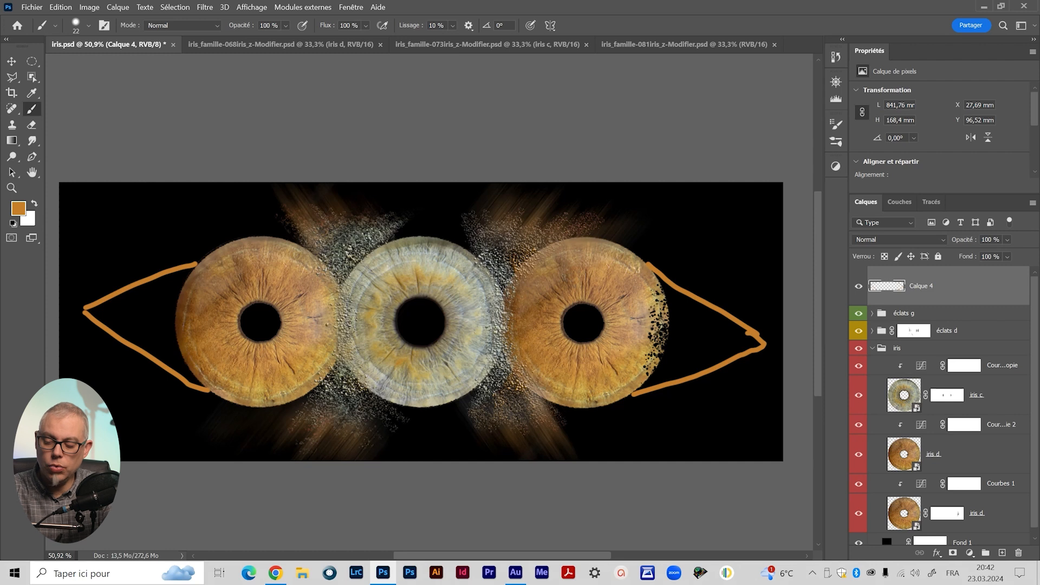
# Show the rulers and place a horizontal guide through the centres of the pupils.
pyautogui.hotkey('ctrl', 'r')
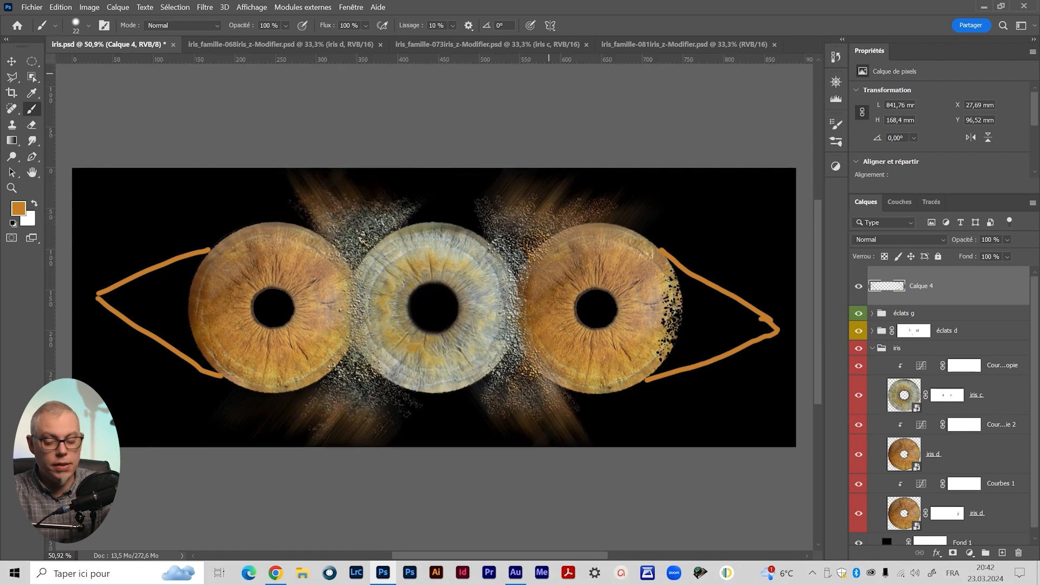
pyautogui.press('v')
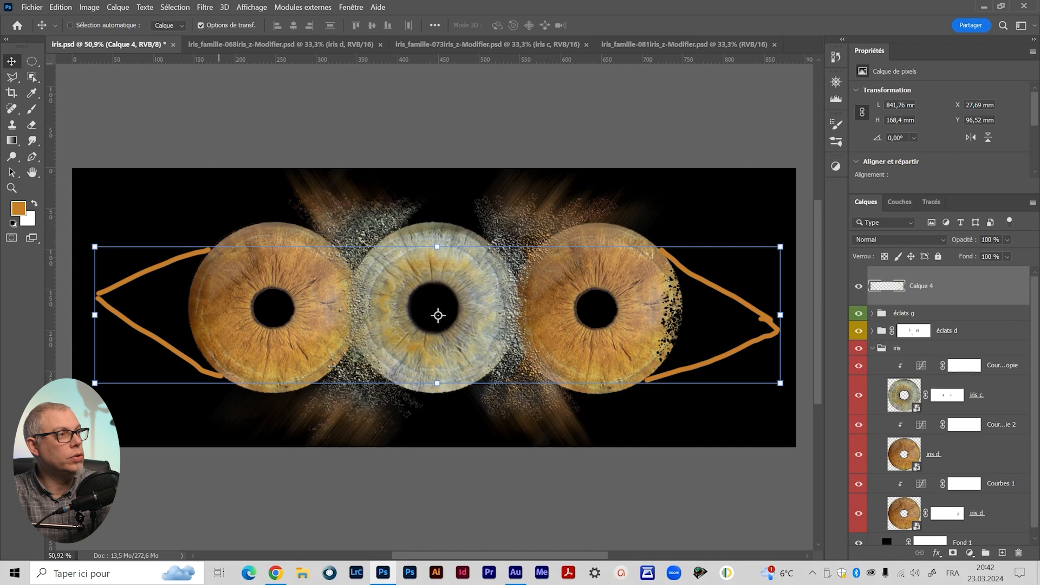
pyautogui.moveTo(334, 59); pyautogui.dragTo(347, 307)
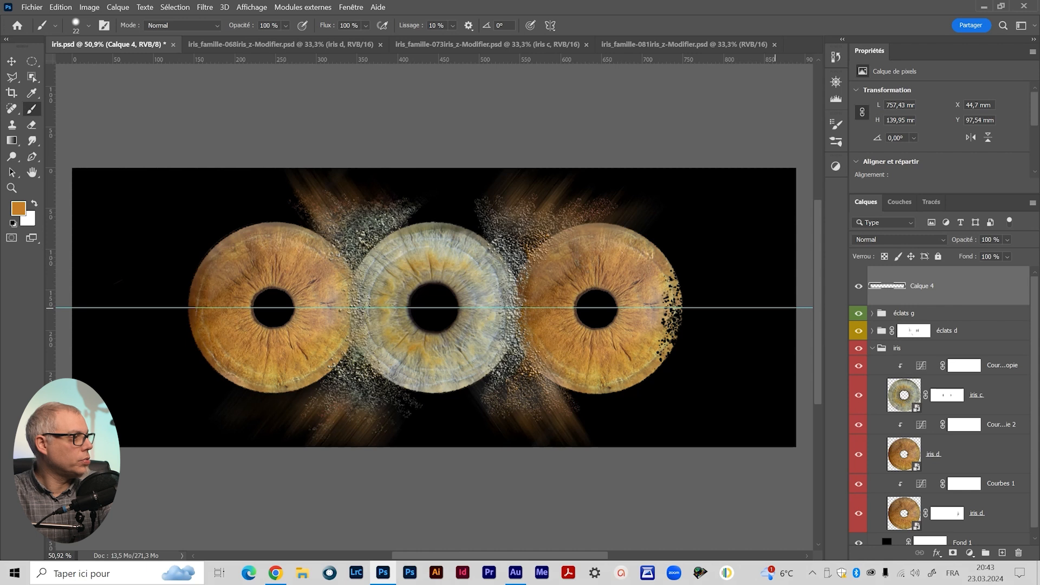
# Draw straight orange lines with the 22 px brush, forming triangular points from both outer irises to tips on the horizontal guide.
pyautogui.press('shift')
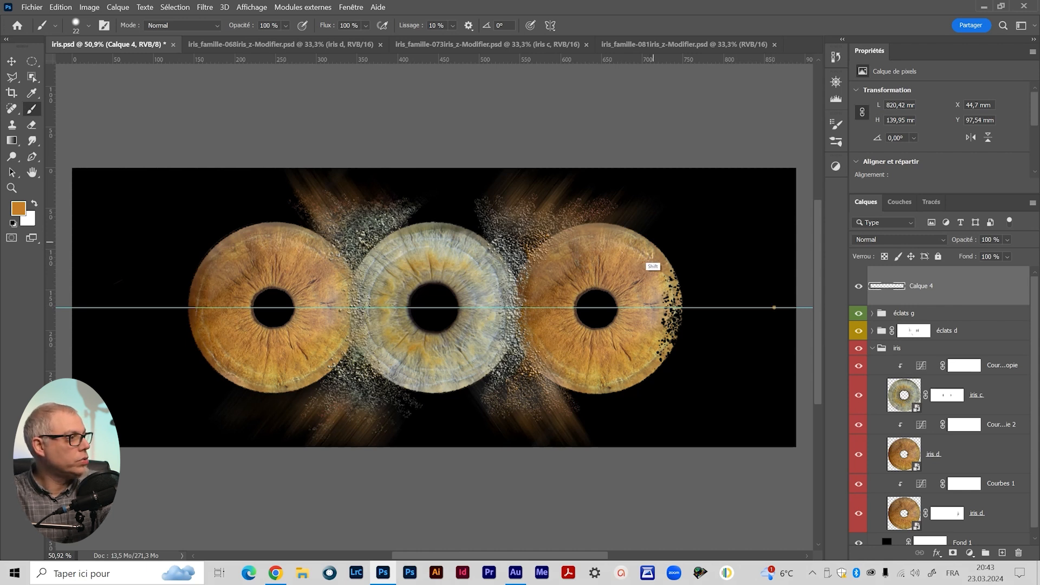
pyautogui.keyDown('shift'); pyautogui.click(651, 241); pyautogui.keyUp('shift')
pyautogui.press('shift')
pyautogui.keyDown('shift'); pyautogui.click(654, 373); pyautogui.keyUp('shift')
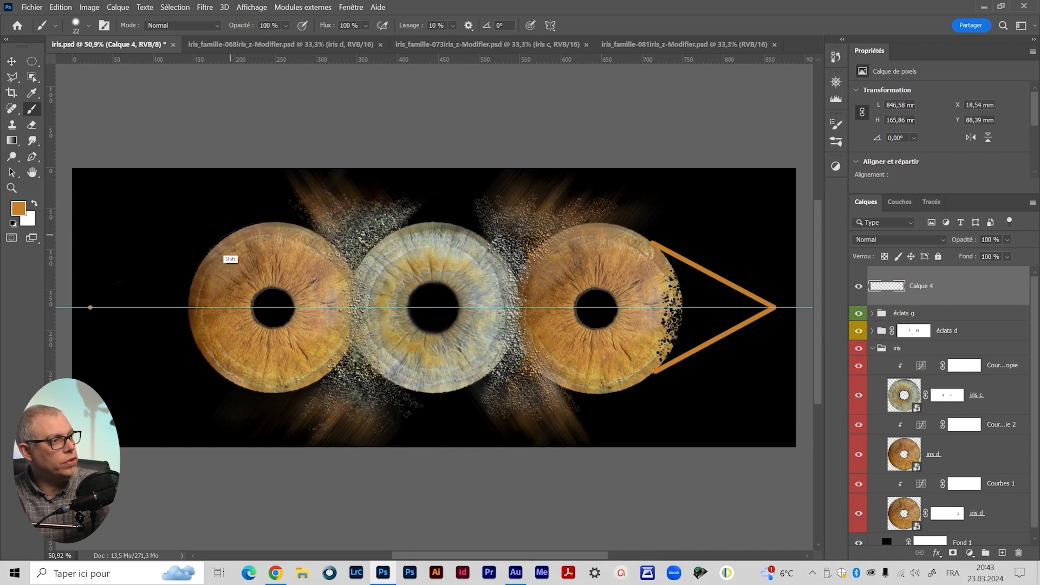
pyautogui.keyDown('shift'); pyautogui.click(232, 234); pyautogui.keyUp('shift')
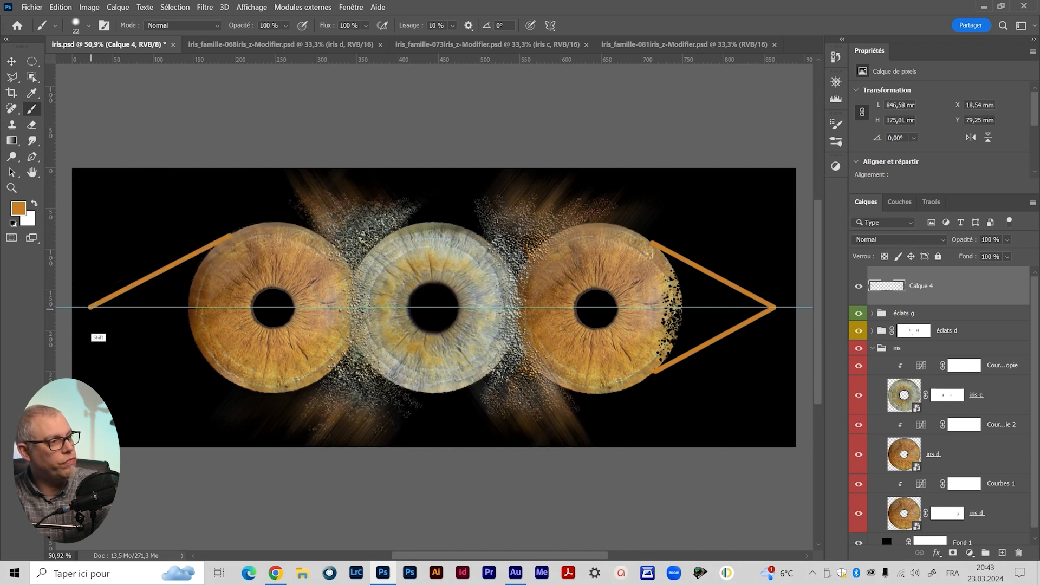
pyautogui.keyDown('shift'); pyautogui.click(225, 379); pyautogui.keyUp('shift')
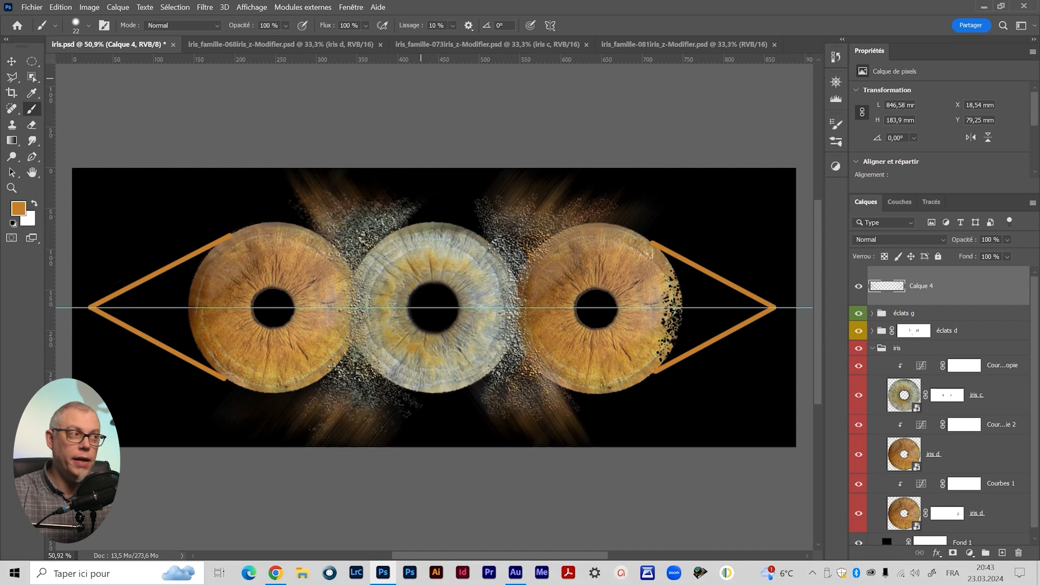
# Hide the rulers and remove the horizontal guide from the canvas.
pyautogui.hotkey('ctrl', 'r')
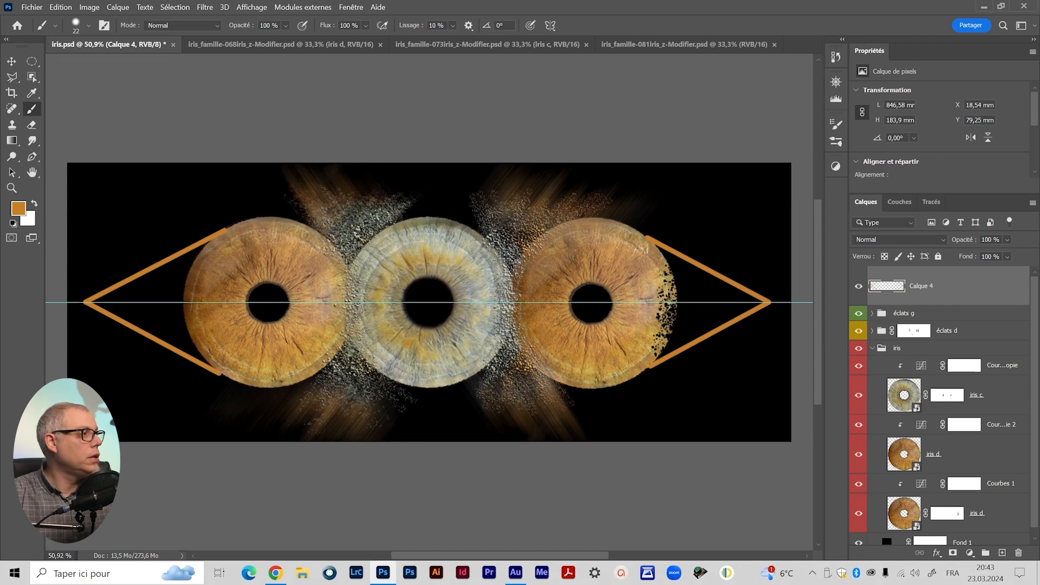
pyautogui.press('v')
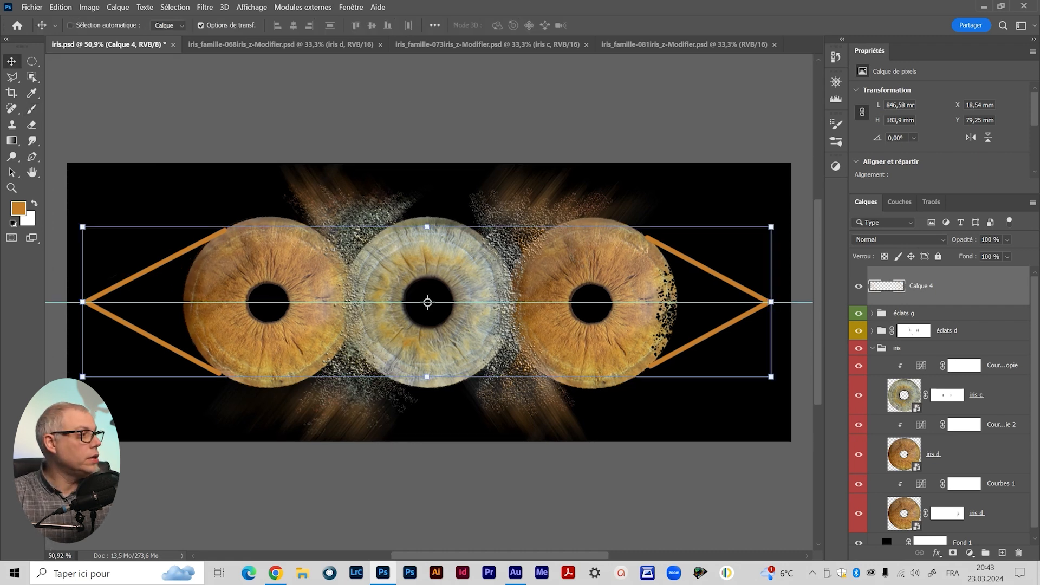
pyautogui.moveTo(744, 303); pyautogui.dragTo(743, 48)
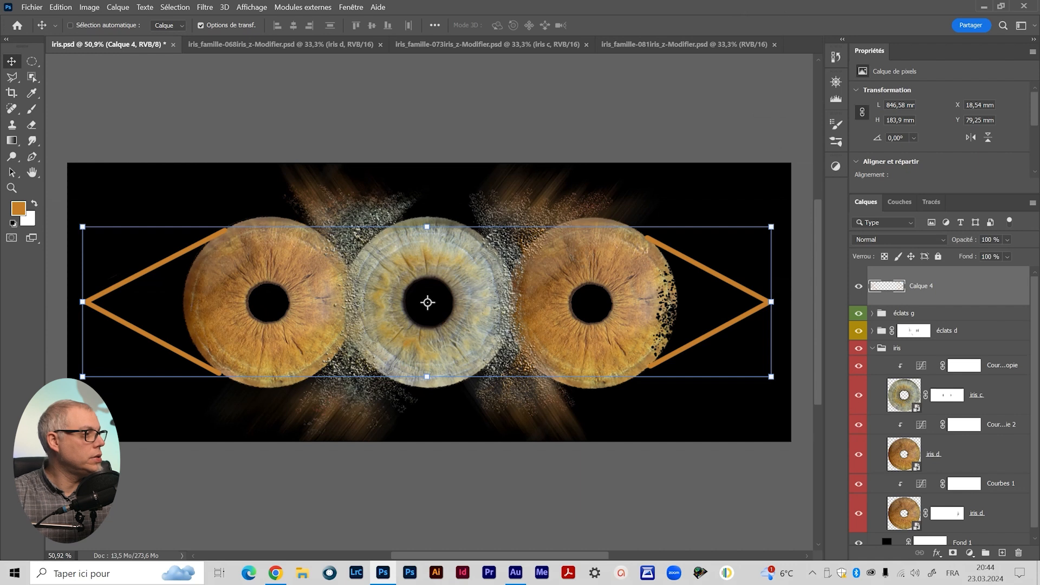
# Break up the right iris's outer edge on its layer mask with finer grains using the IRI GRAIN 3 brush at 85 px.
pyautogui.click(946, 513)
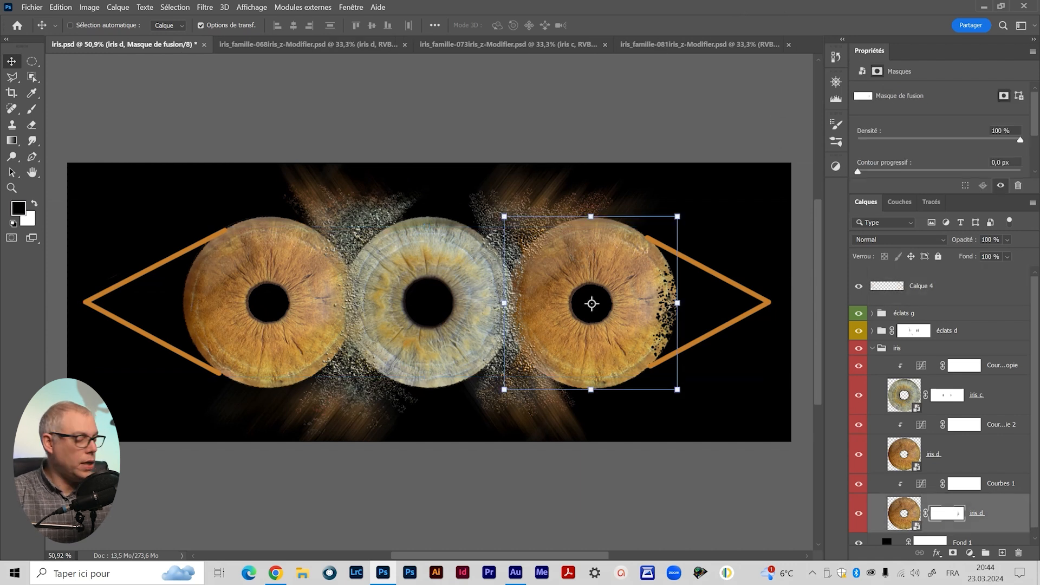
pyautogui.press('b')
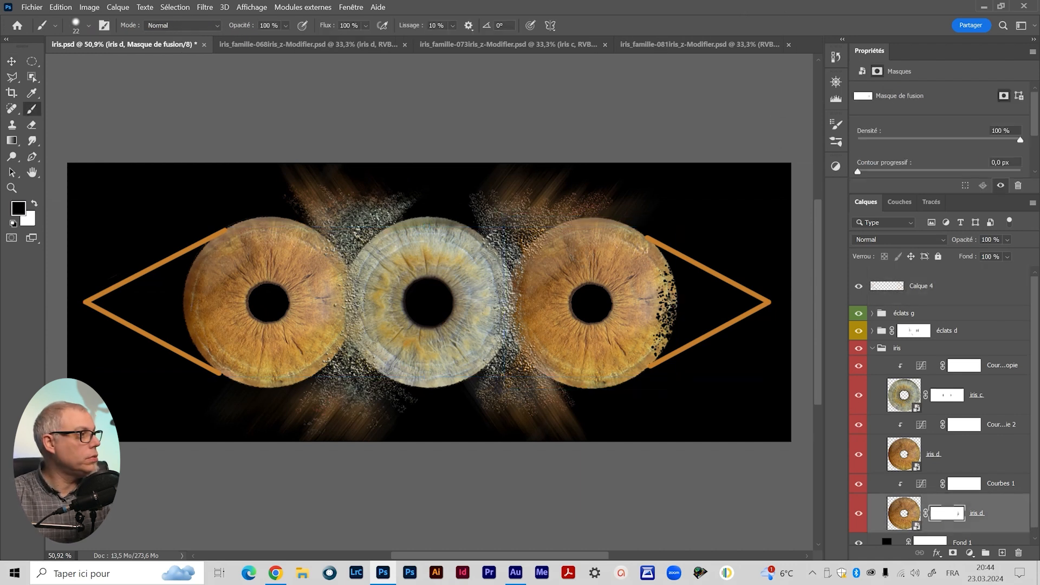
pyautogui.click(835, 141)
pyautogui.click(751, 462)
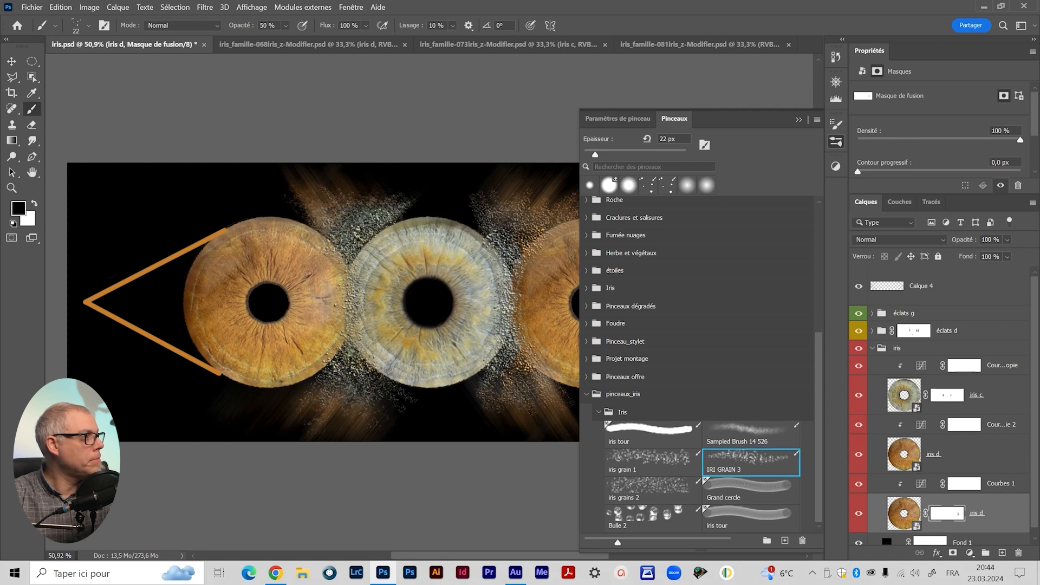
pyautogui.click(798, 119)
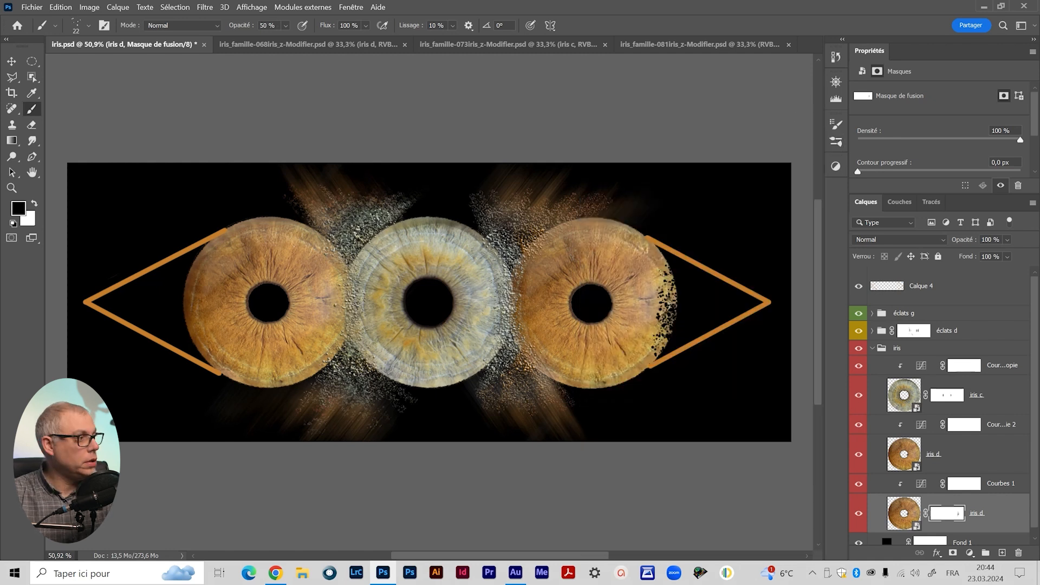
pyautogui.press('z')
pyautogui.click(769, 301)
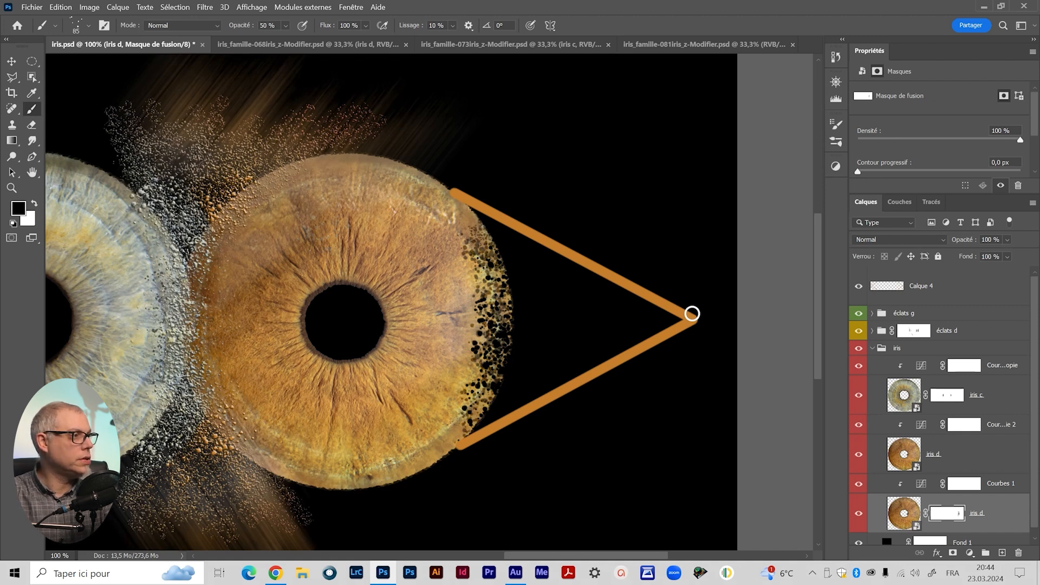
pyautogui.hscroll(-3, 692, 314)
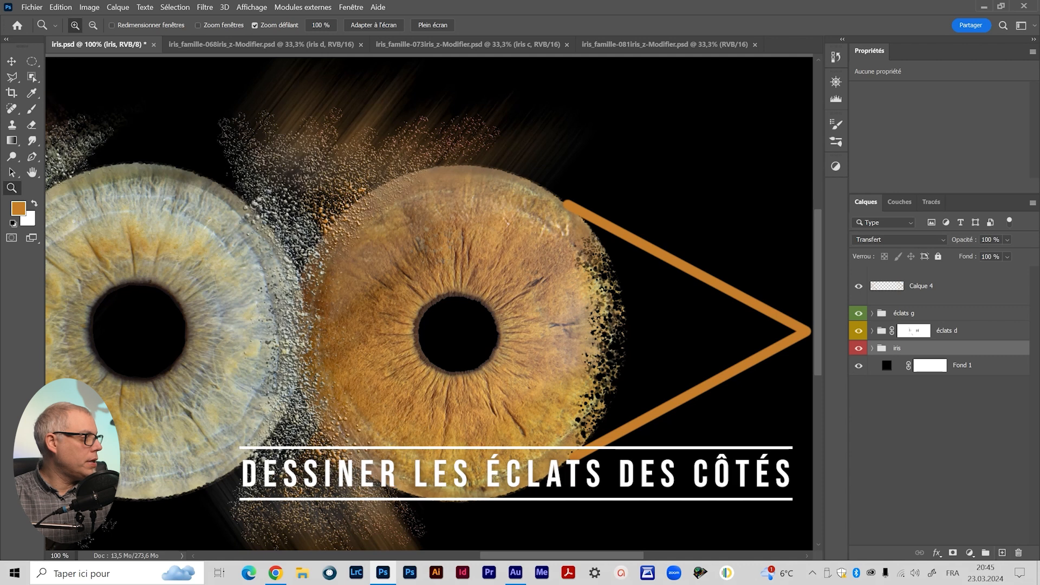
# Add an empty layer above the iris group and name it poussé.
pyautogui.hotkey('ctrl', 'shift', 'alt', 'n')
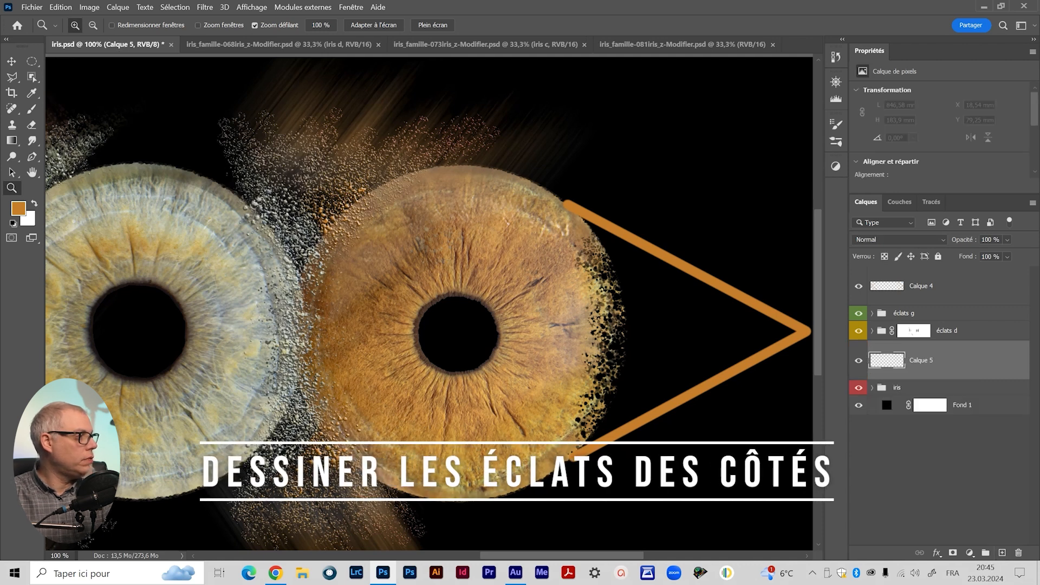
pyautogui.doubleClick(920, 360)
pyautogui.write('po')
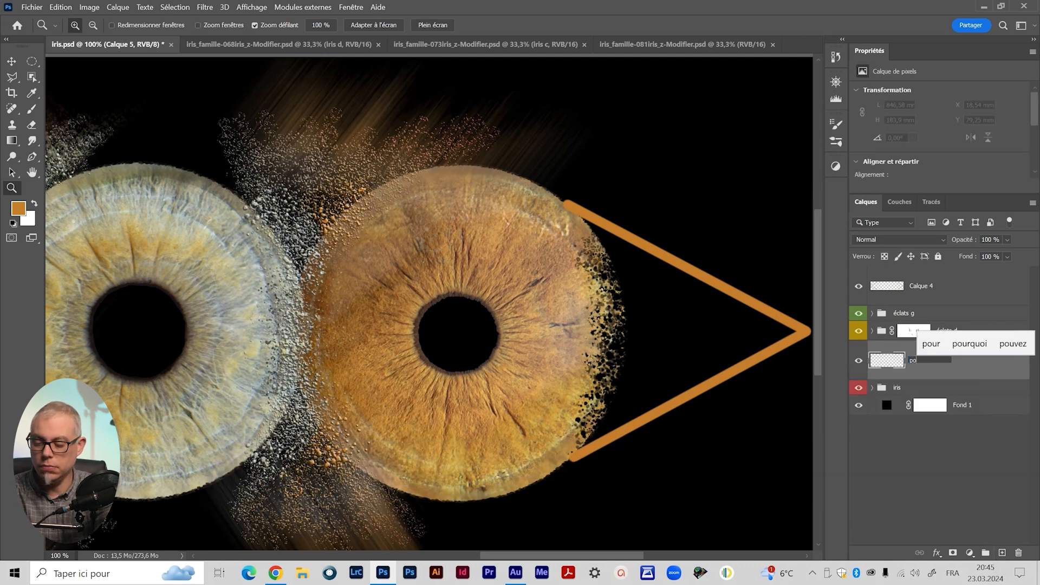
pyautogui.write('ussé')
pyautogui.press('Return')
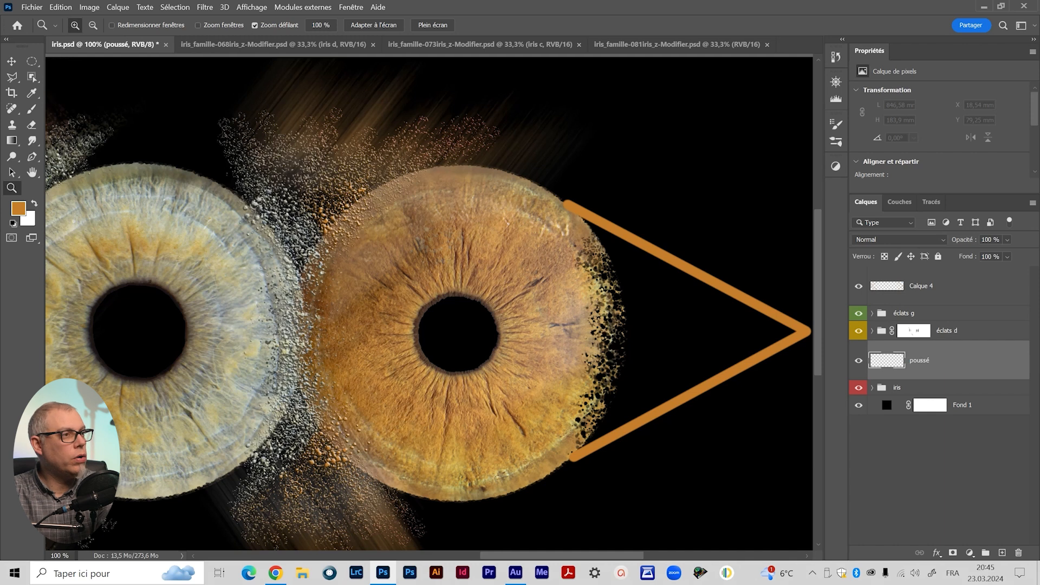
# Set the foreground colour to neutral grey 808080.
pyautogui.click(18, 209)
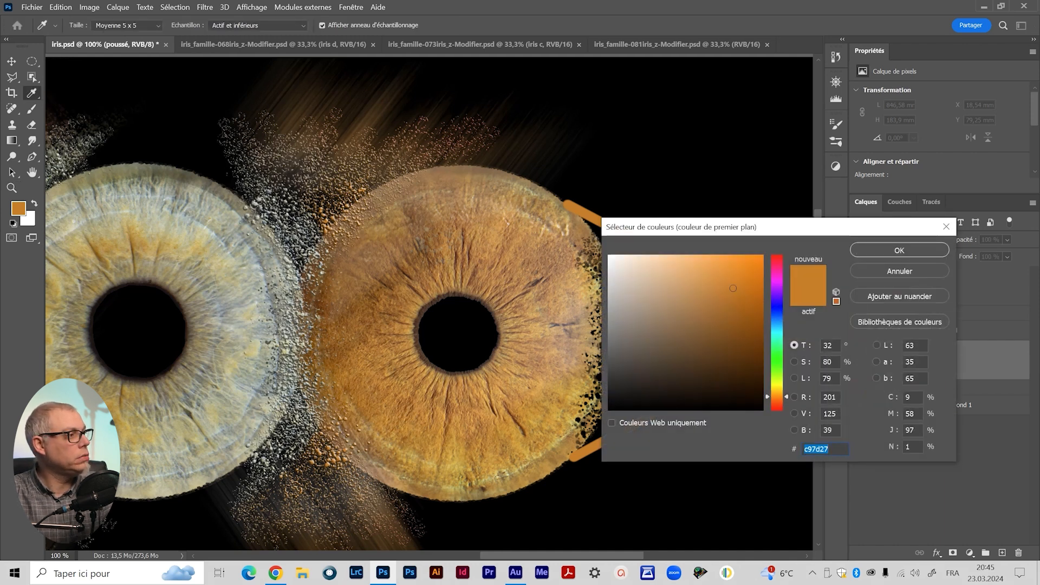
pyautogui.write('808080')
pyautogui.press('Return')
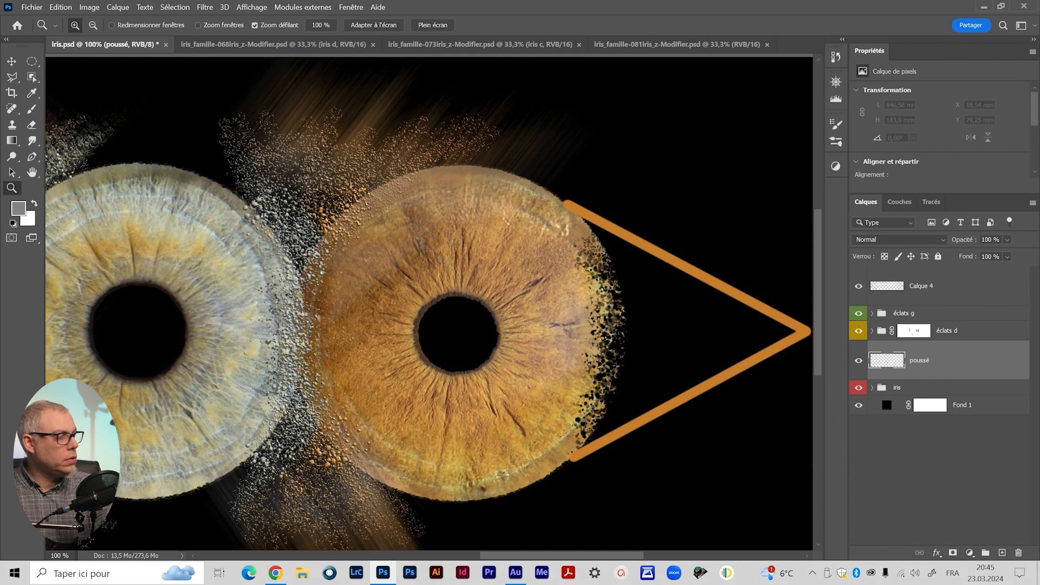
# Scatter grey grains on the poussé layer from the right iris's outer edge to the triangle's tip, starting at 122 px and 100% opacity.
pyautogui.press('b')
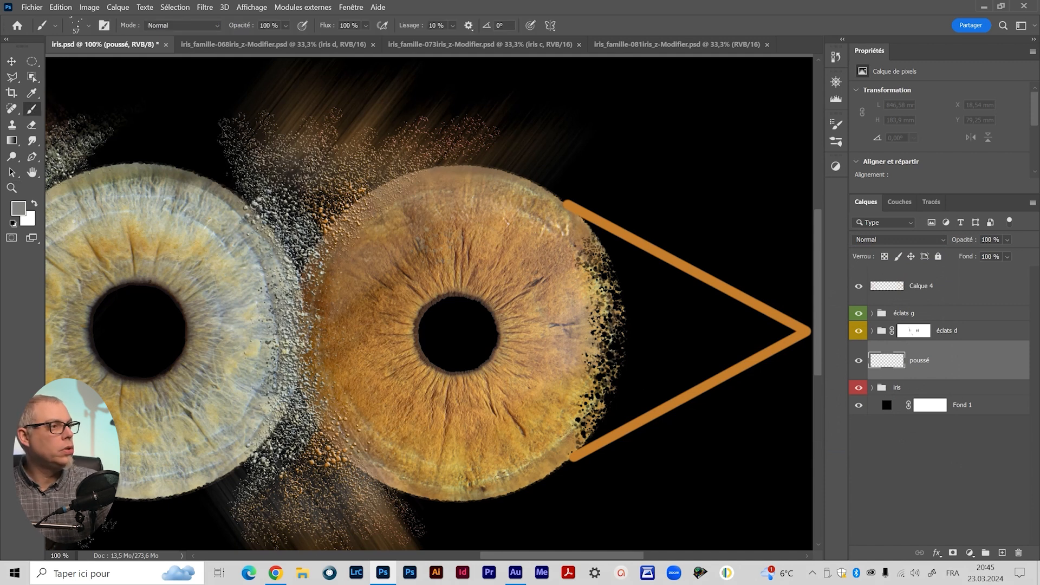
pyautogui.moveTo(759, 220); pyautogui.dragTo(770, 228)
pyautogui.moveTo(624, 291); pyautogui.dragTo(635, 293)
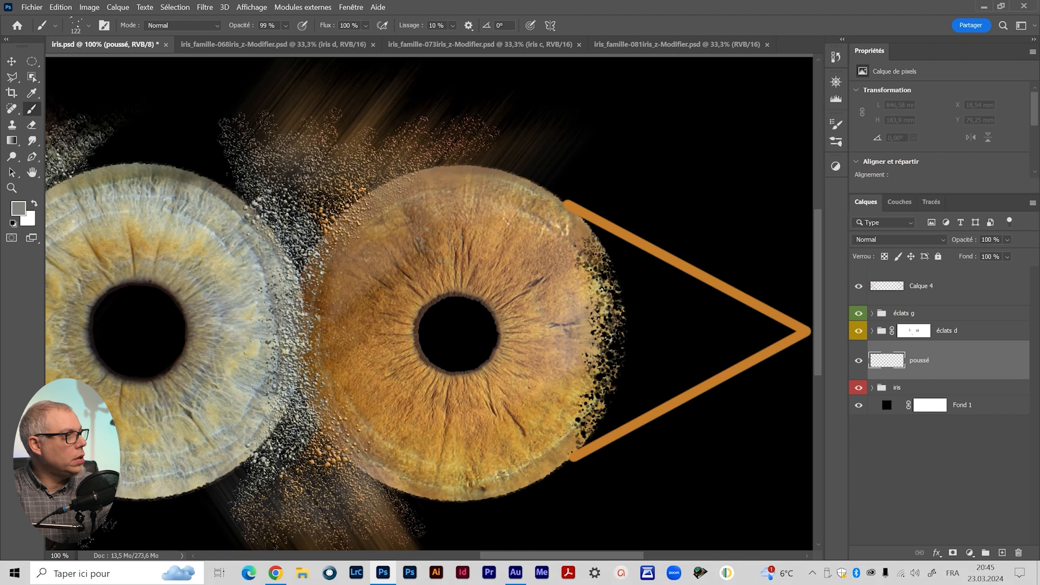
pyautogui.press('0')
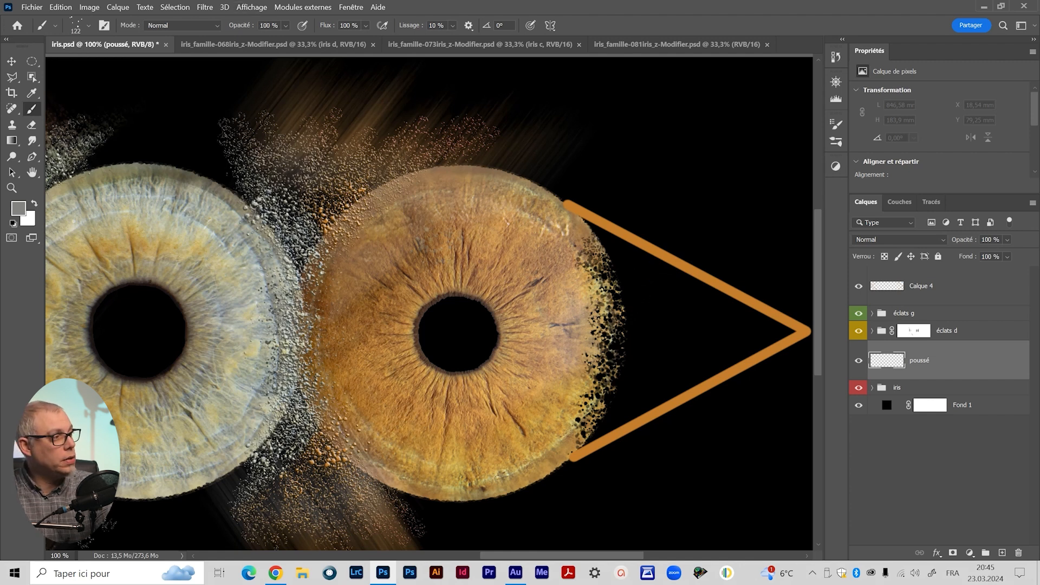
pyautogui.moveTo(615, 304); pyautogui.dragTo(731, 327)
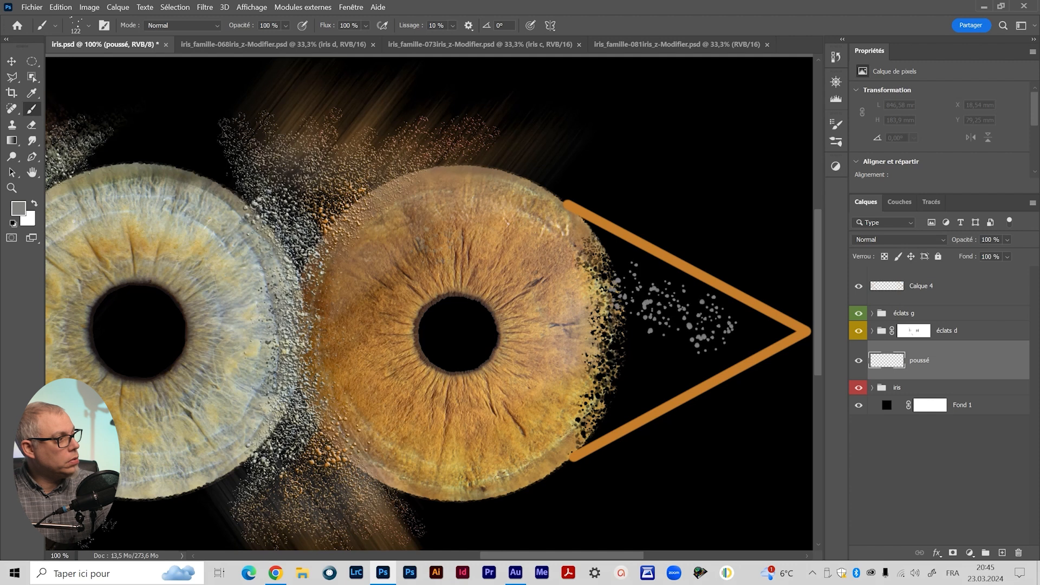
pyautogui.moveTo(607, 257); pyautogui.dragTo(764, 341)
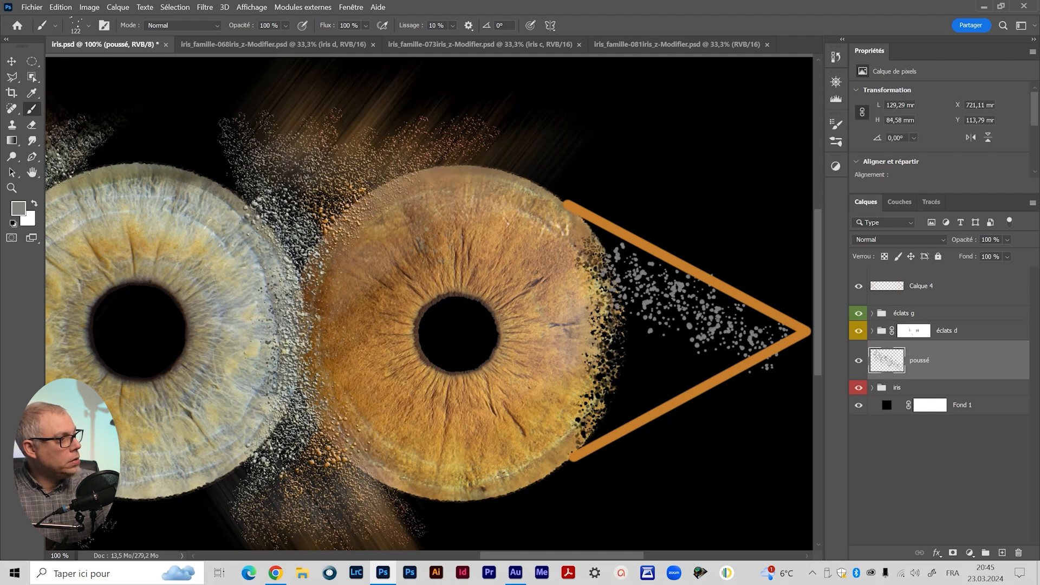
pyautogui.moveTo(606, 415); pyautogui.dragTo(801, 331)
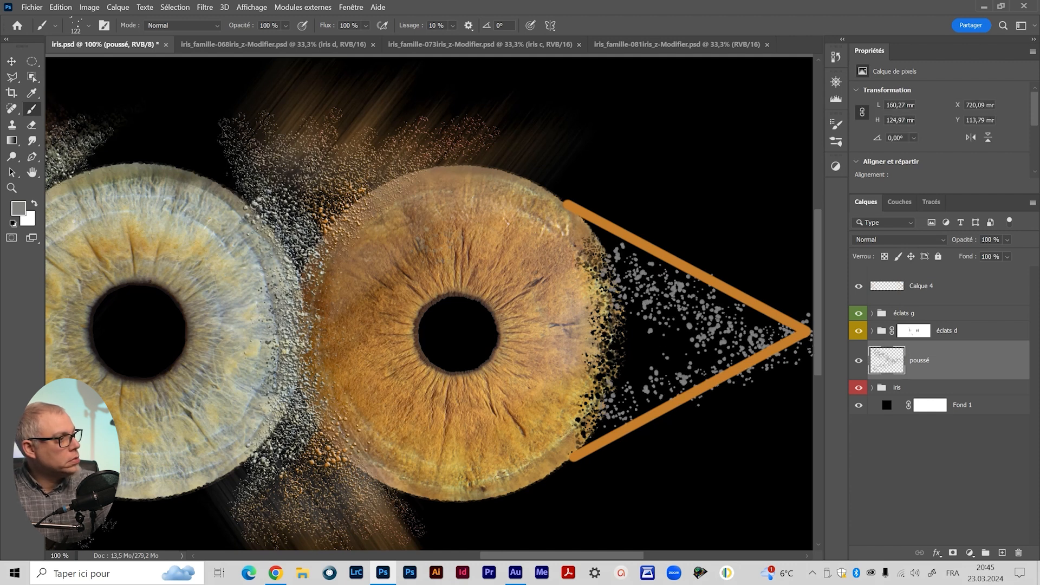
pyautogui.moveTo(627, 373); pyautogui.dragTo(680, 359)
pyautogui.moveTo(604, 381)
pyautogui.mouseDown()
pyautogui.moveTo(635, 341)
pyautogui.moveTo(611, 330)
pyautogui.moveTo(548, 337)
pyautogui.mouseUp()
pyautogui.moveTo(548, 251); pyautogui.dragTo(578, 272)
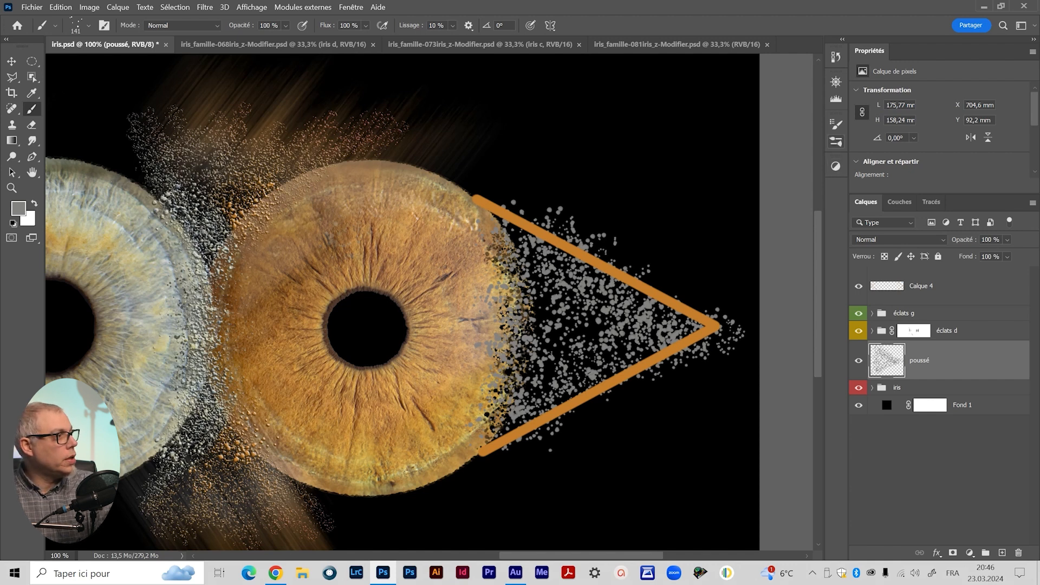
# Switch to a round brush at 100 px with black as the foreground colour, undoing the test stroke on the poussé layer.
pyautogui.click(836, 142)
pyautogui.click(590, 185)
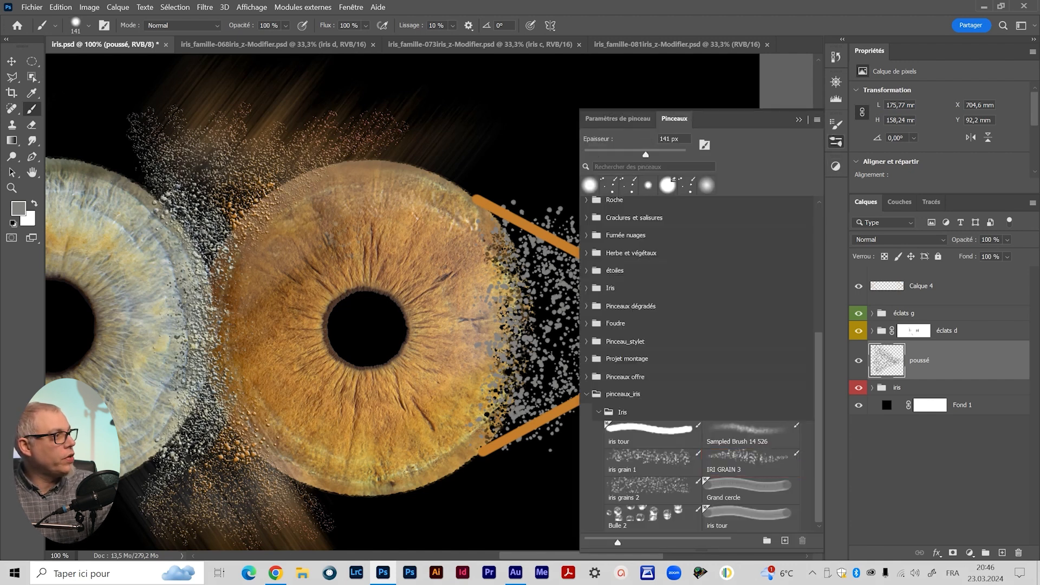
pyautogui.click(798, 119)
pyautogui.moveTo(388, 283); pyautogui.dragTo(380, 368)
pyautogui.press('d')
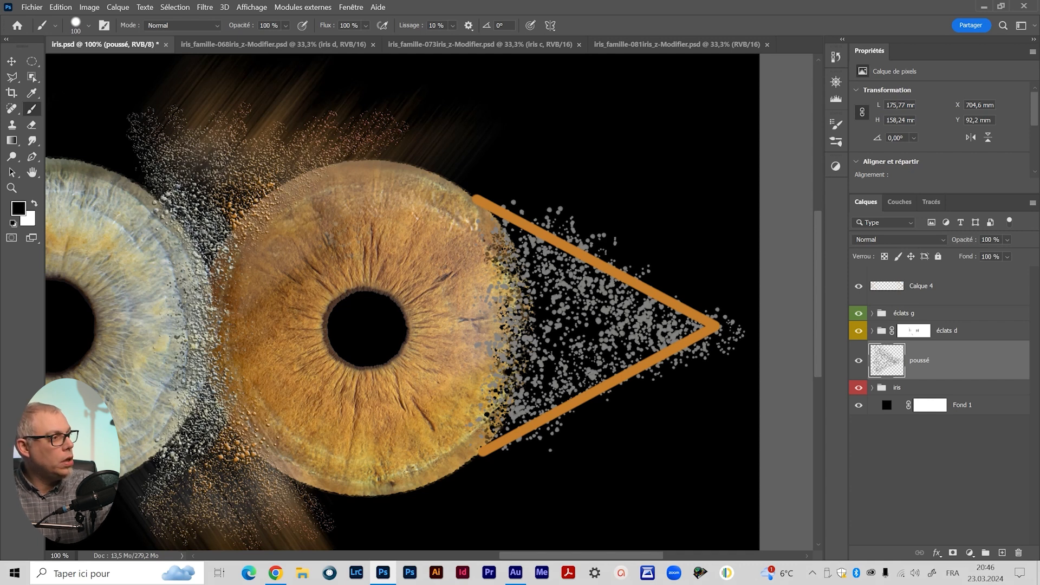
pyautogui.moveTo(468, 287); pyautogui.dragTo(461, 350)
pyautogui.hotkey('ctrl', 'z')
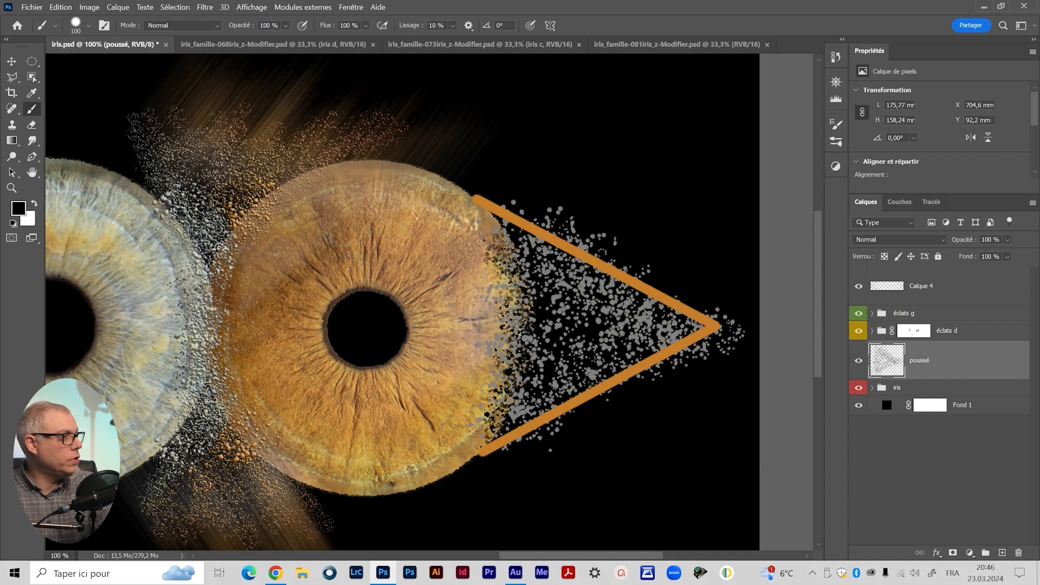
# Add a layer mask to poussé and hide the grains overlapping the iris and those straying above the outline and beyond its tip.
pyautogui.click(952, 553)
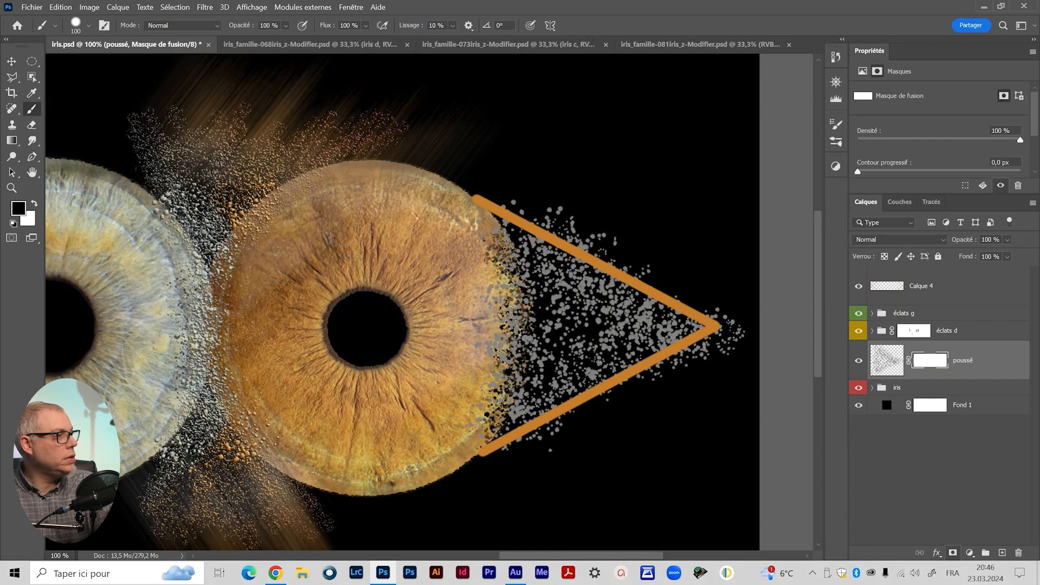
pyautogui.moveTo(467, 290); pyautogui.dragTo(465, 351)
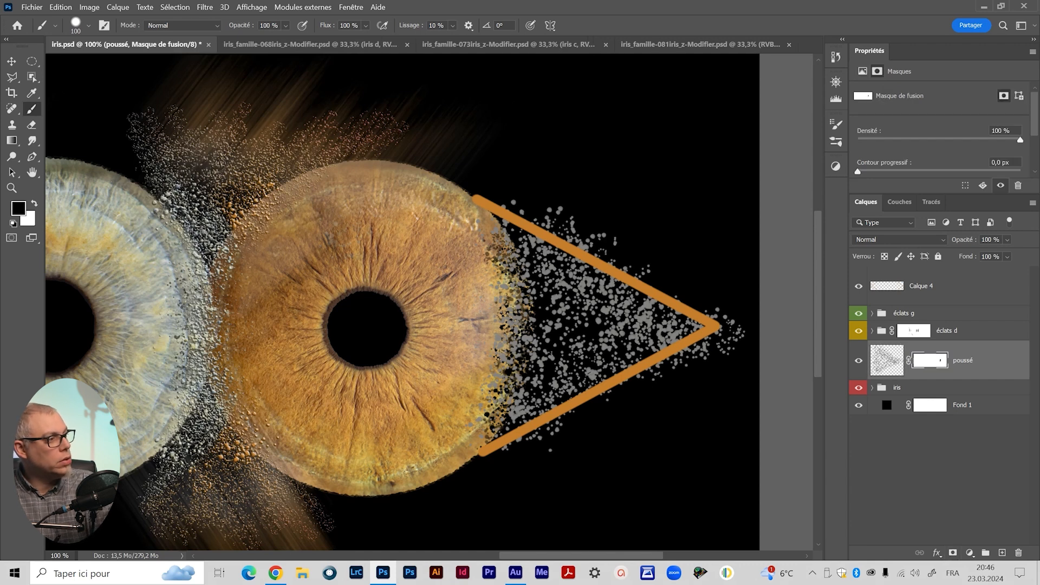
pyautogui.moveTo(545, 152)
pyautogui.mouseDown()
pyautogui.moveTo(564, 180)
pyautogui.moveTo(533, 182)
pyautogui.moveTo(743, 363)
pyautogui.moveTo(744, 341)
pyautogui.mouseUp()
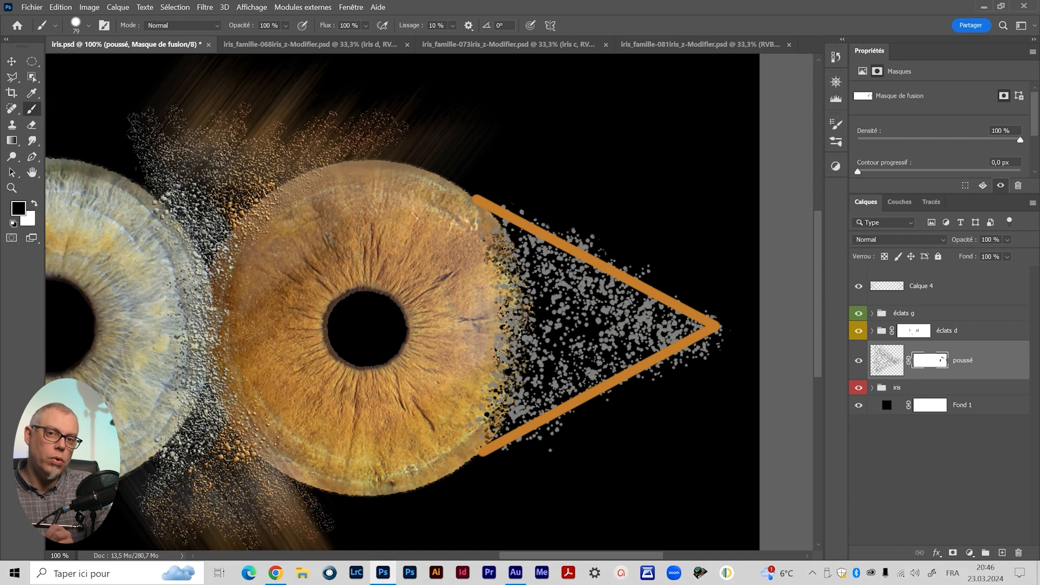
# Mask the last stray grains below the triangle's tip and hide the Calque 4 outline layer.
pyautogui.moveTo(723, 369); pyautogui.dragTo(689, 366)
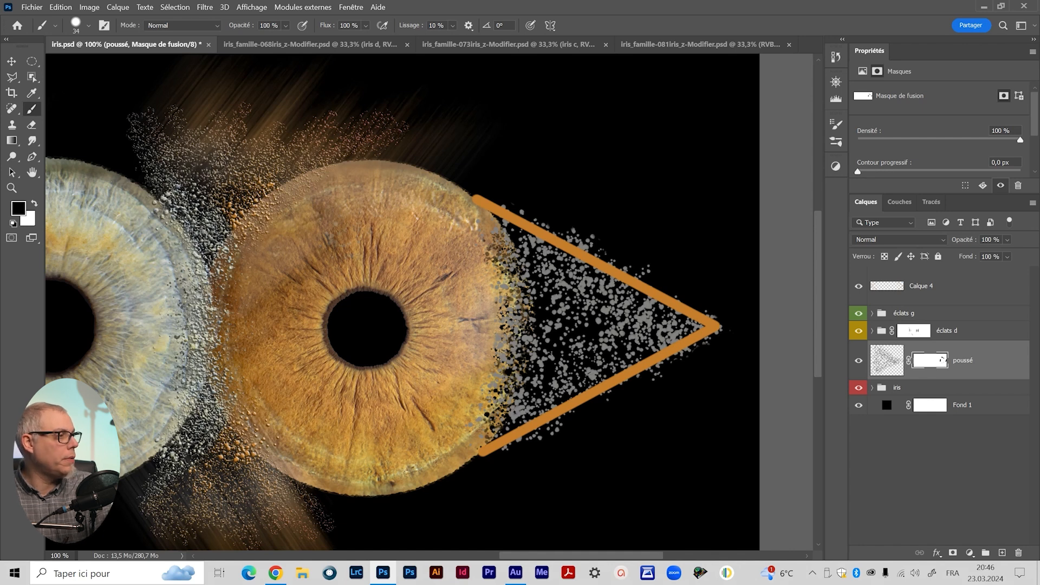
pyautogui.click(858, 286)
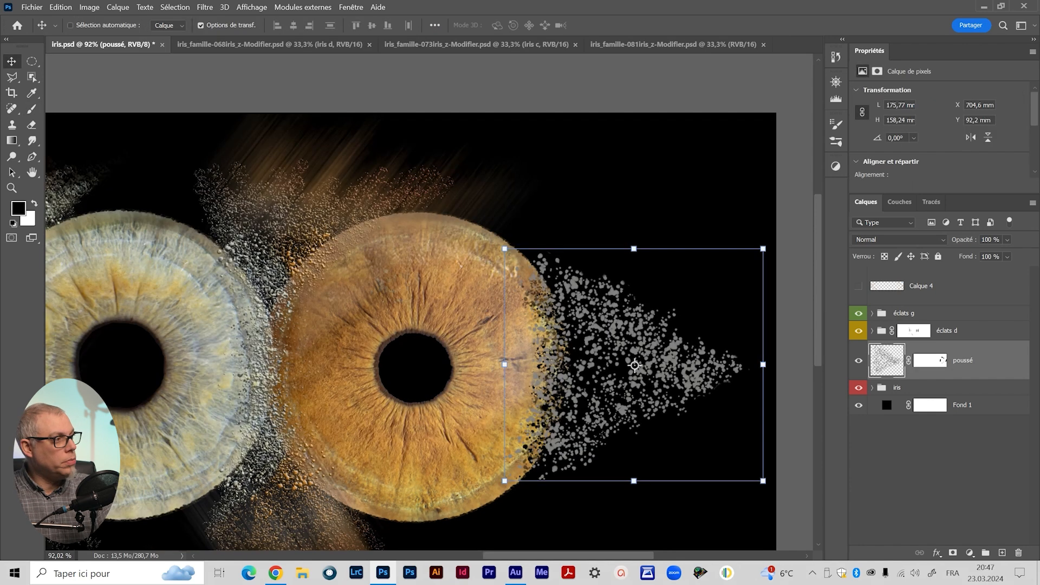
# Scale the poussé grains proportionally to about 92% and nudge them closer to the right iris.
pyautogui.moveTo(633, 248); pyautogui.dragTo(634, 262)
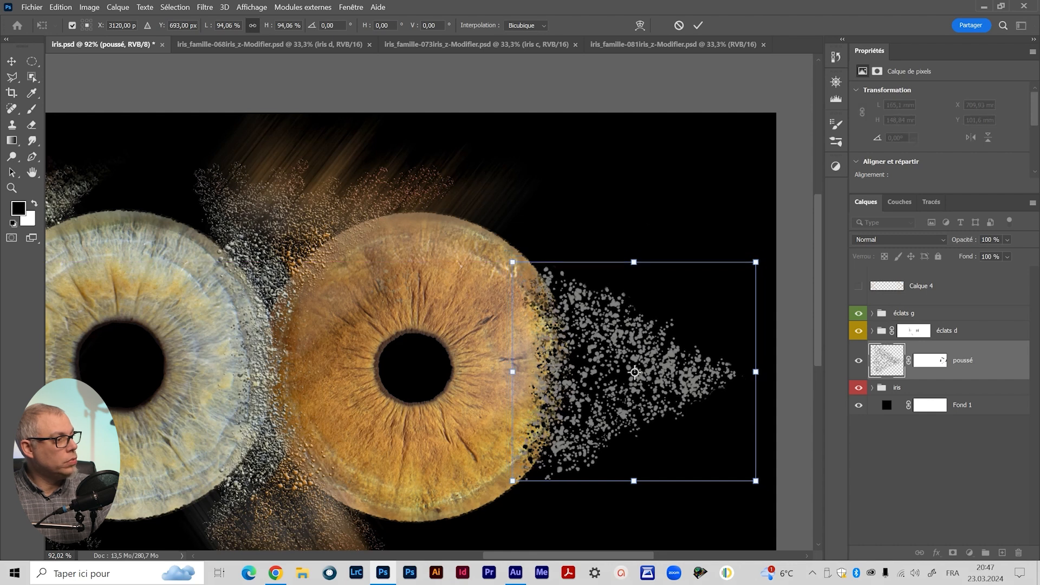
pyautogui.moveTo(634, 481); pyautogui.dragTo(634, 475)
pyautogui.moveTo(662, 403); pyautogui.dragTo(657, 405)
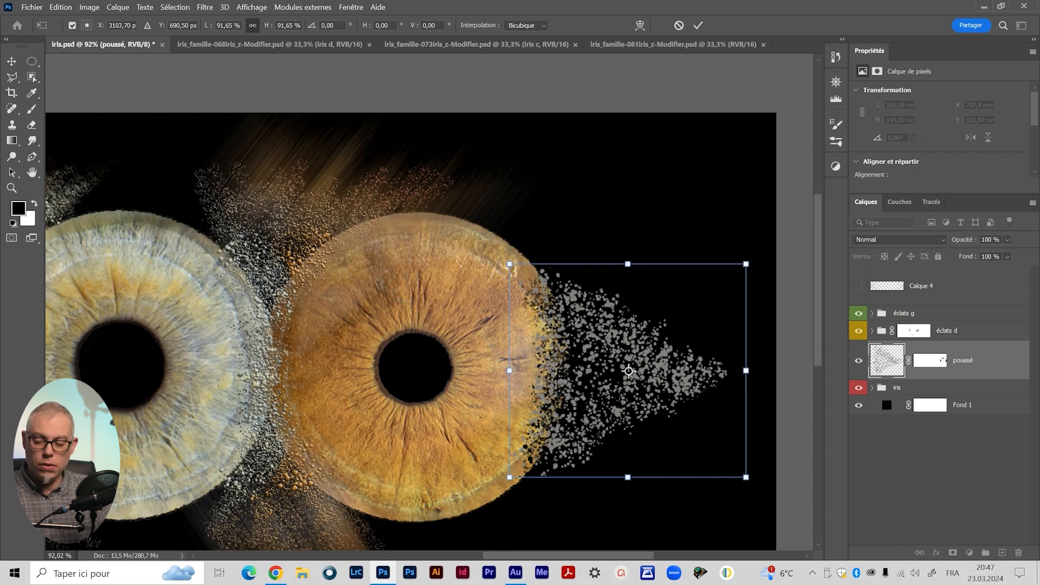
pyautogui.press('Return')
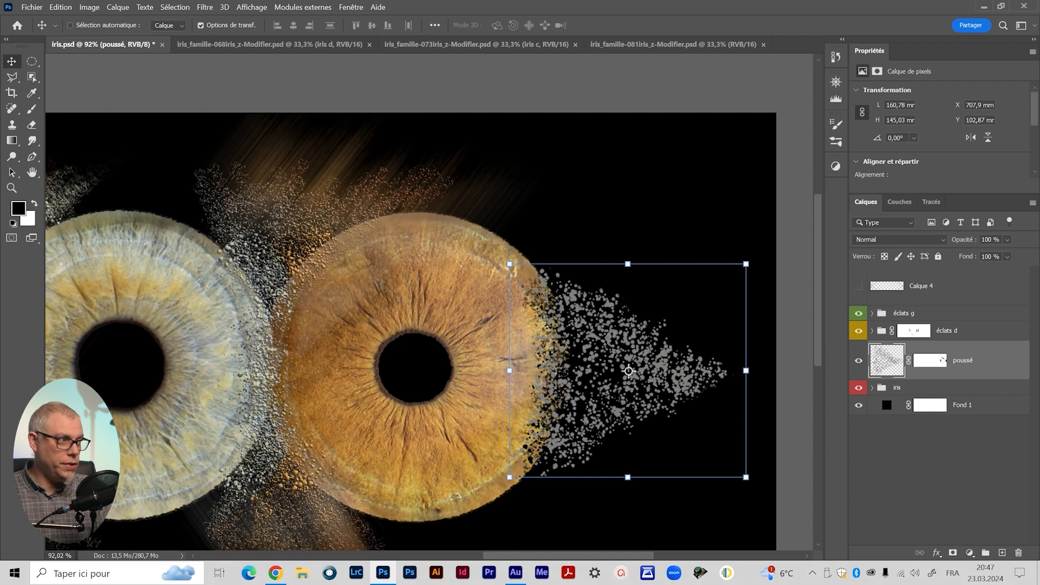
# Duplicate the poussé layer and move the copy to the outer side of the left iris.
pyautogui.scroll(-5, 383, 415)
pyautogui.scroll(-4, 435, 418)
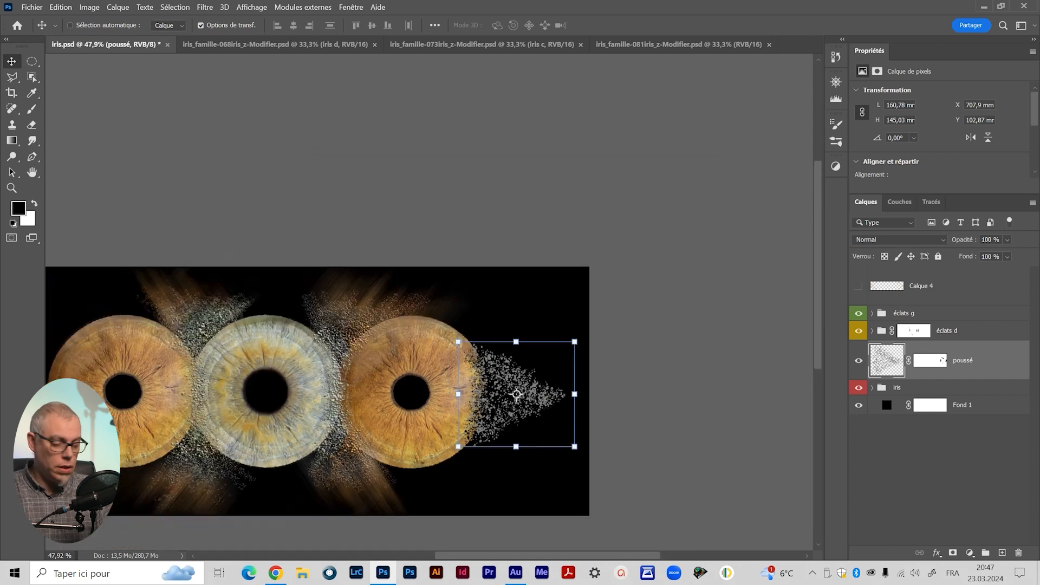
pyautogui.press('ctrl')
pyautogui.hotkey('ctrl', 'j')
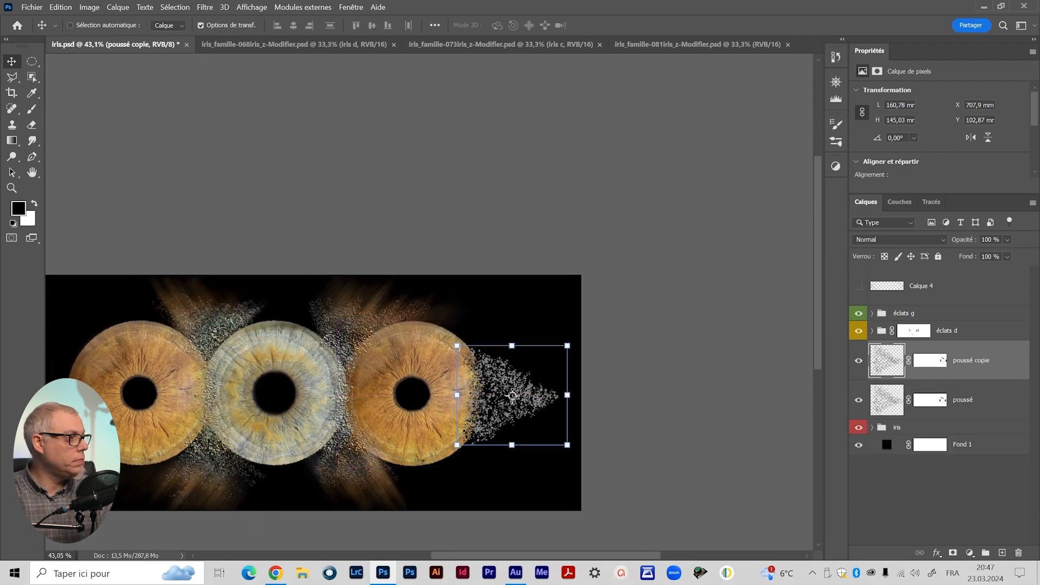
pyautogui.moveTo(512, 395); pyautogui.dragTo(219, 407)
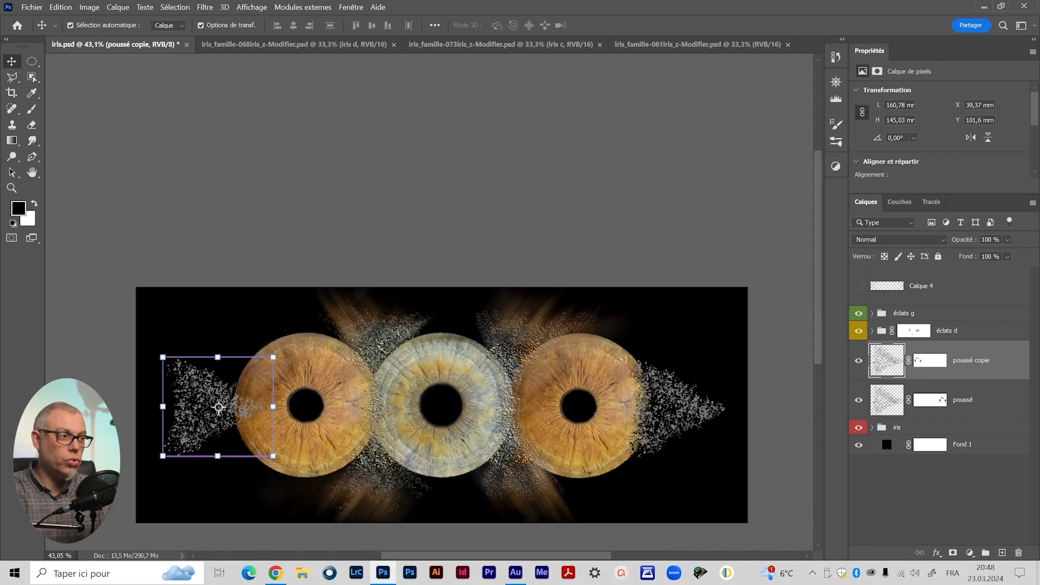
# Flip the poussé copy horizontally and position it against the left iris's outer edge, with its tip pointing outward.
pyautogui.hotkey('ctrl', 't')
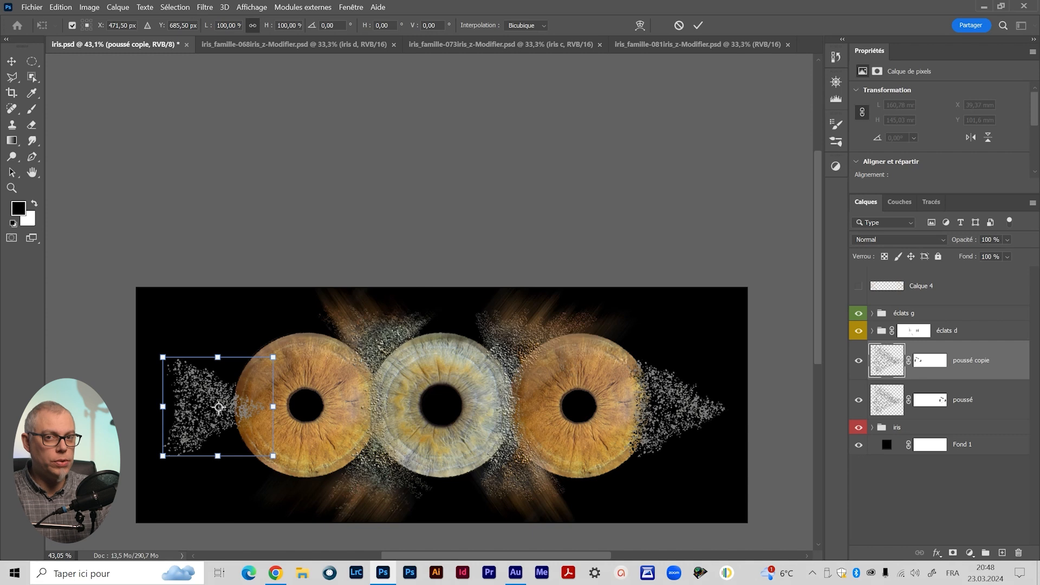
pyautogui.rightClick(197, 418)
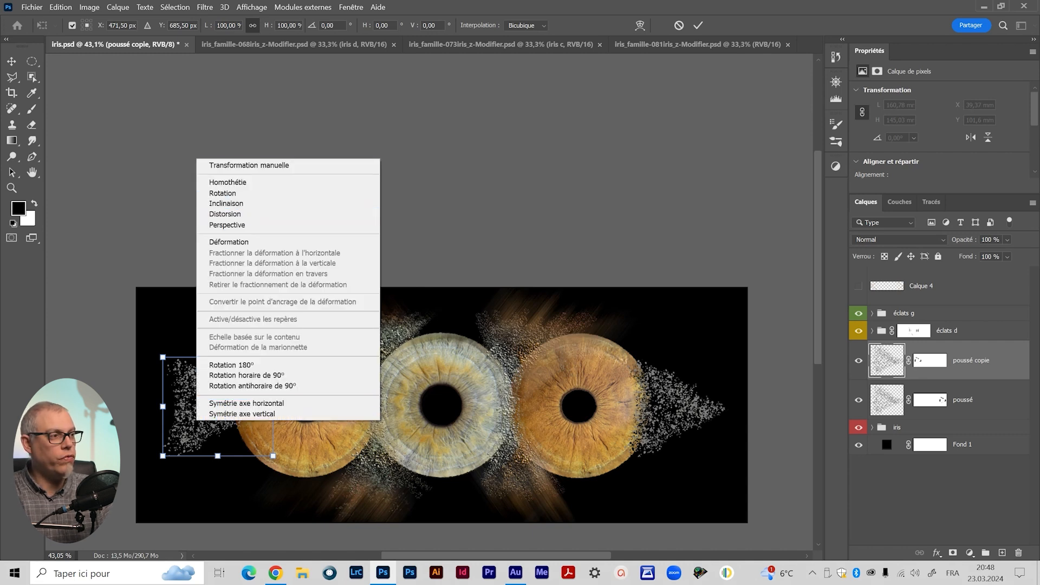
pyautogui.click(246, 403)
pyautogui.moveTo(247, 389); pyautogui.dragTo(233, 391)
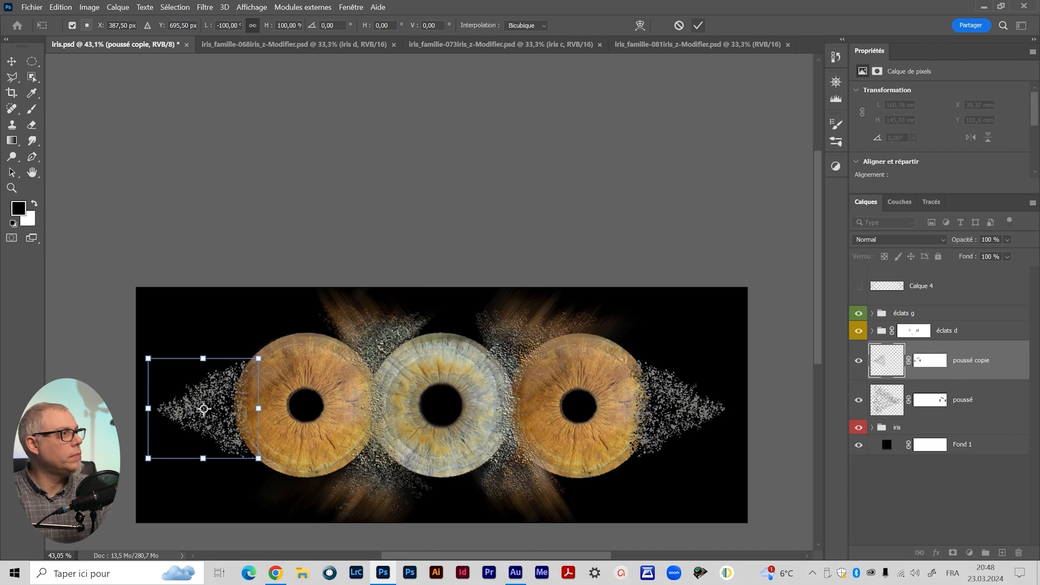
pyautogui.click(698, 25)
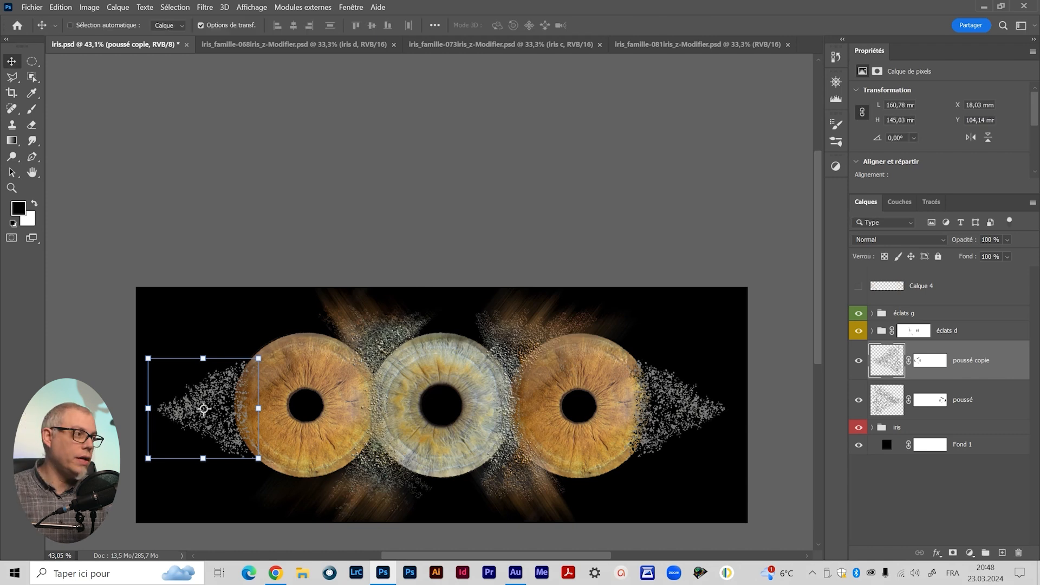
# Hide the poussé copie layer and group it together with the poussé layer.
pyautogui.scroll(1, 203, 409)
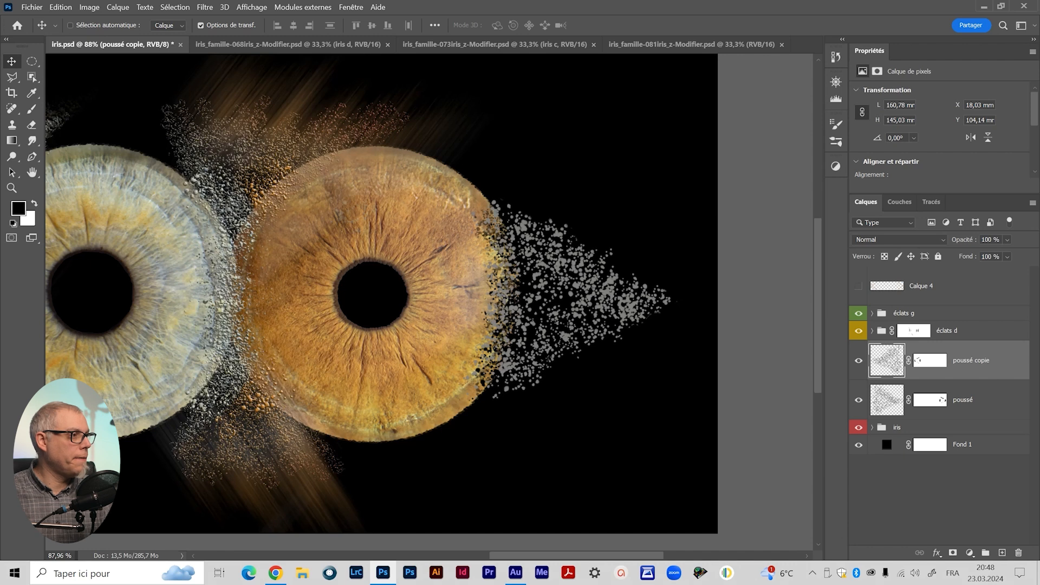
pyautogui.scroll(9, 557, 323)
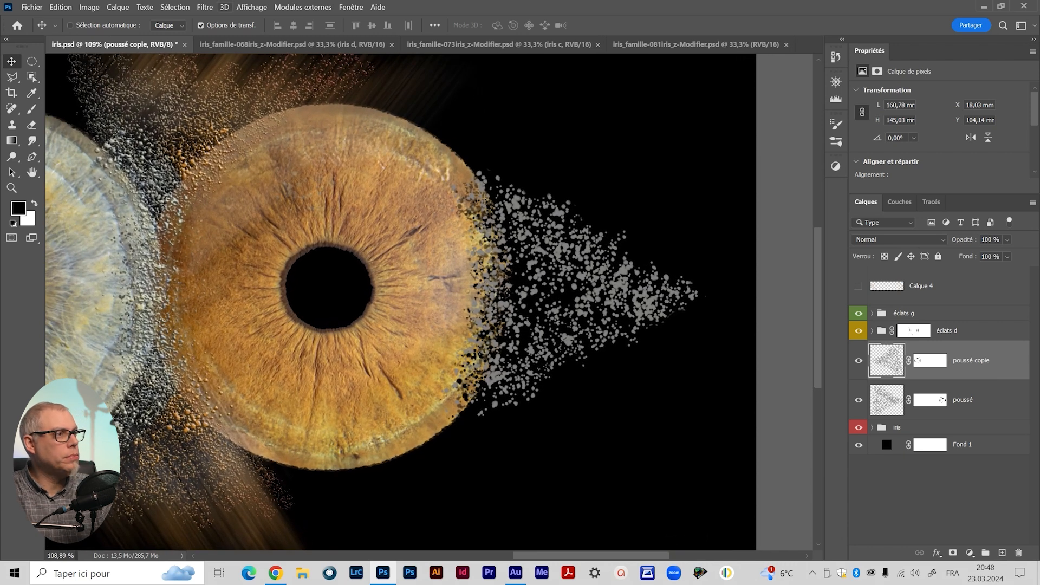
pyautogui.moveTo(557, 323)
pyautogui.mouseDown()
pyautogui.moveTo(566, 320)
pyautogui.moveTo(552, 342)
pyautogui.mouseUp()
pyautogui.click(858, 360)
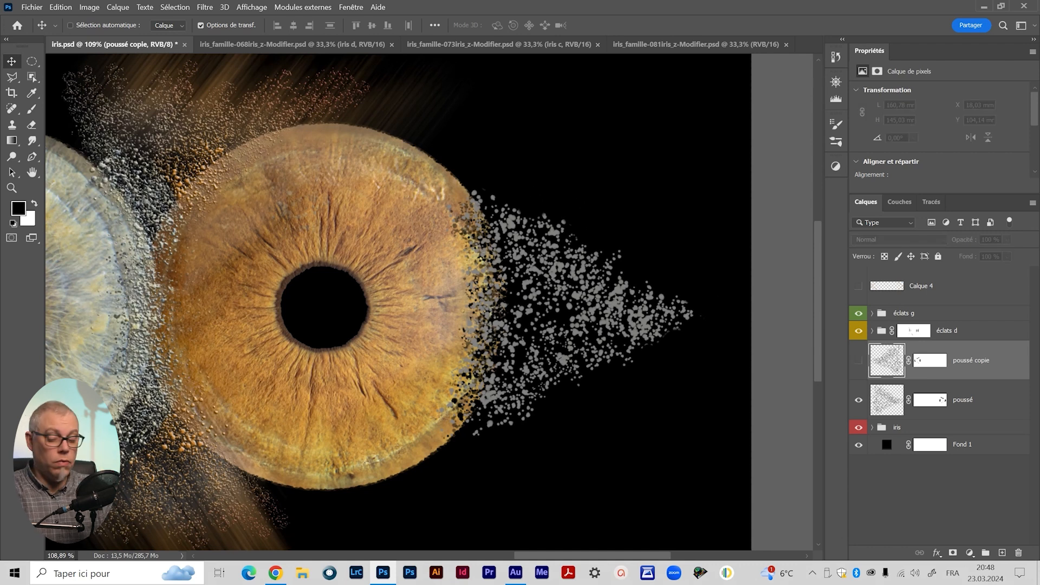
pyautogui.keyDown('shift'); pyautogui.click(975, 400); pyautogui.keyUp('shift')
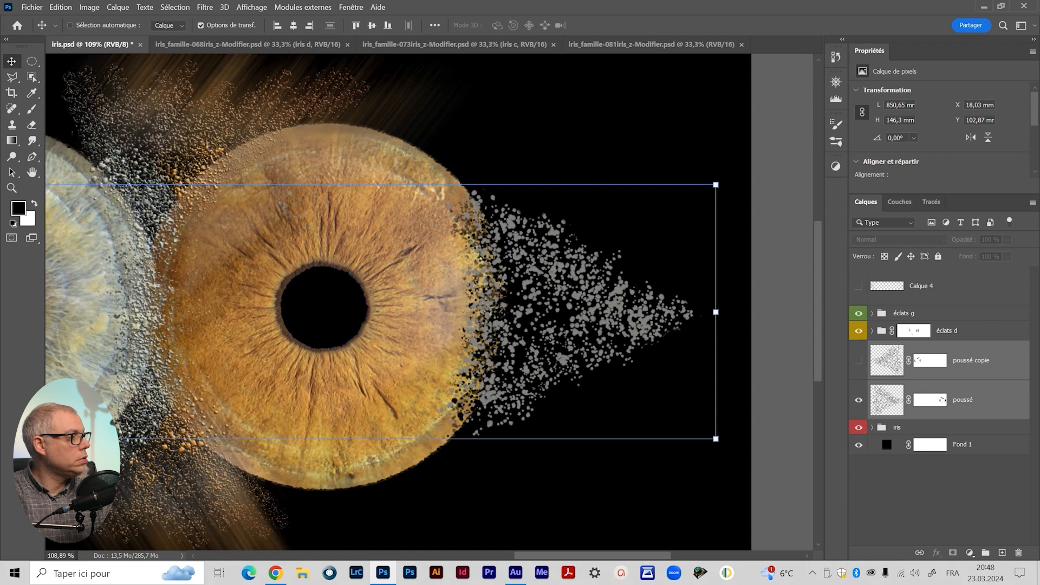
pyautogui.click(985, 552)
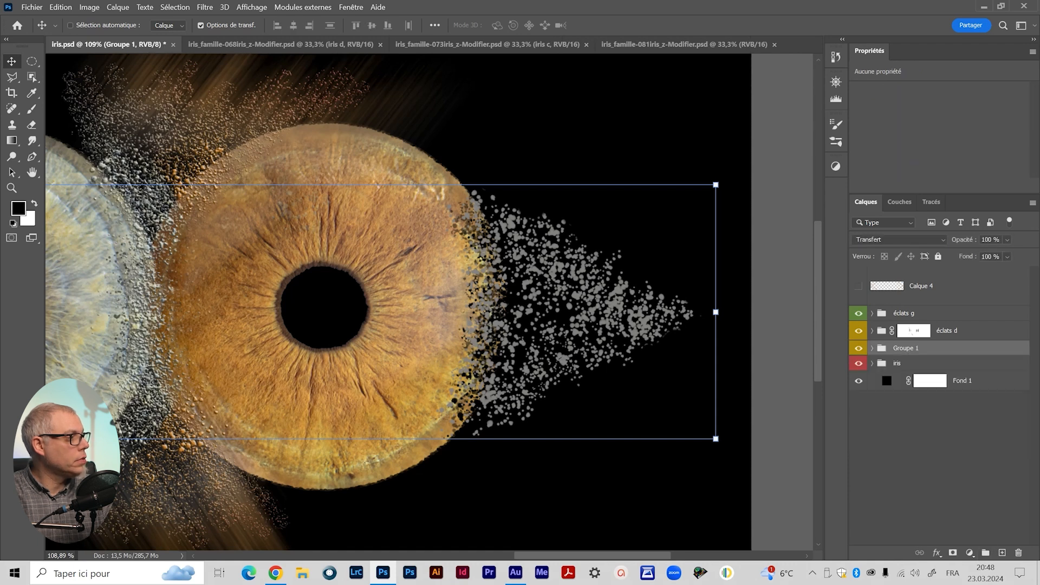
# Rename the new group Poussées and give it a blue colour label.
pyautogui.doubleClick(905, 348)
pyautogui.write('Pou')
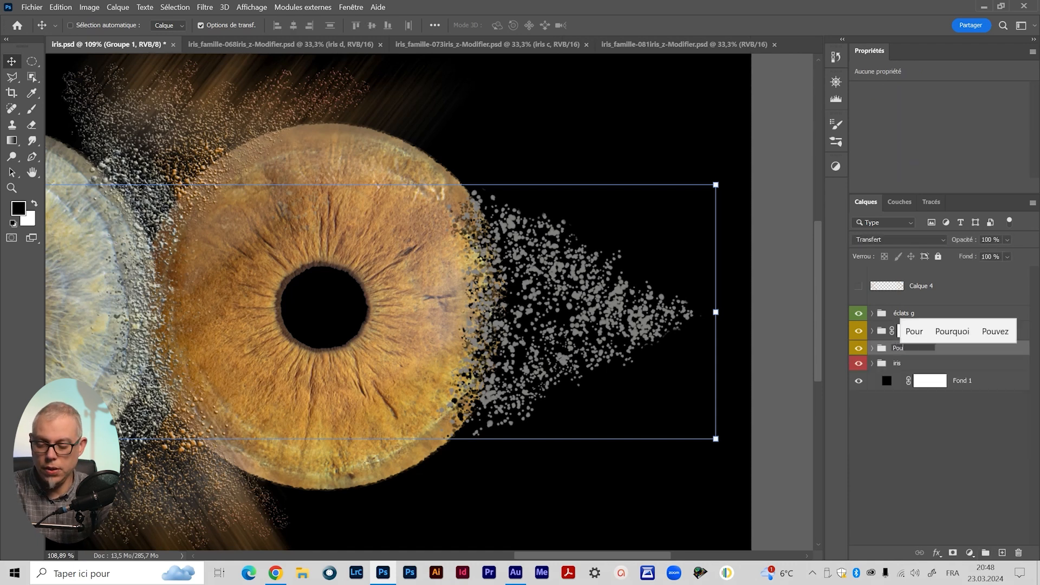
pyautogui.write('ssé')
pyautogui.write('s')
pyautogui.click(927, 331)
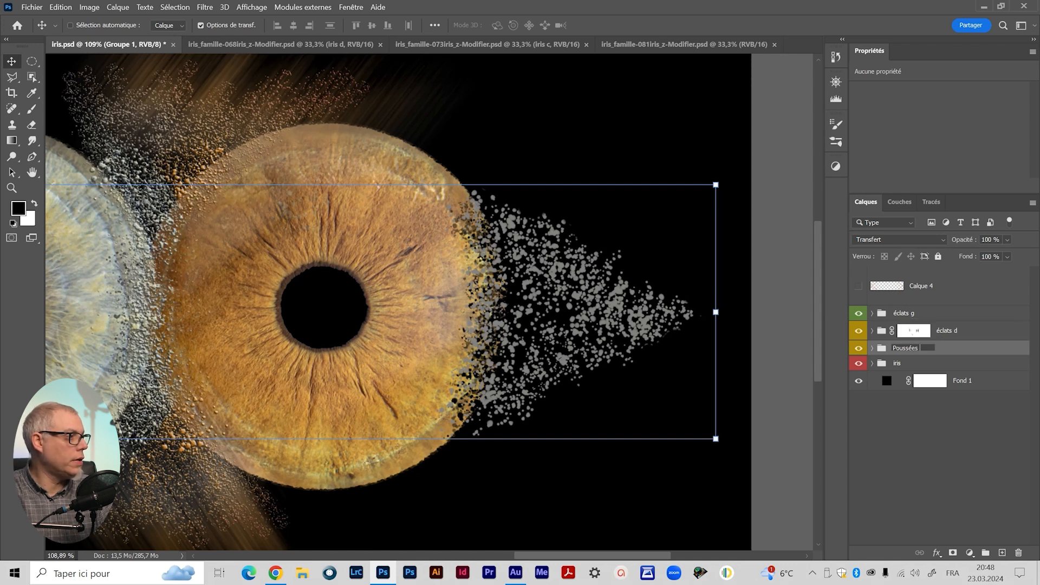
pyautogui.click(939, 444)
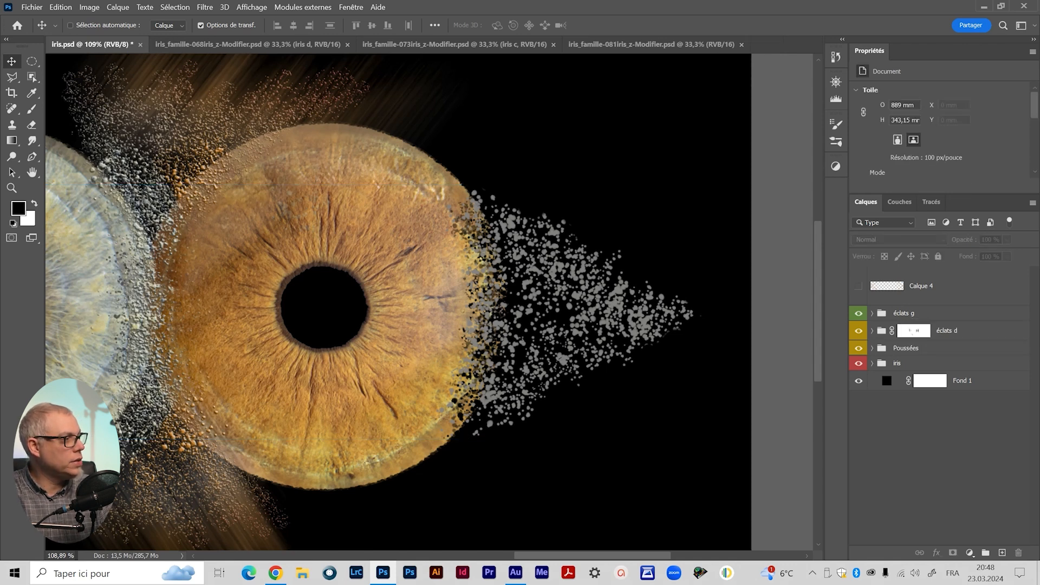
pyautogui.rightClick(861, 347)
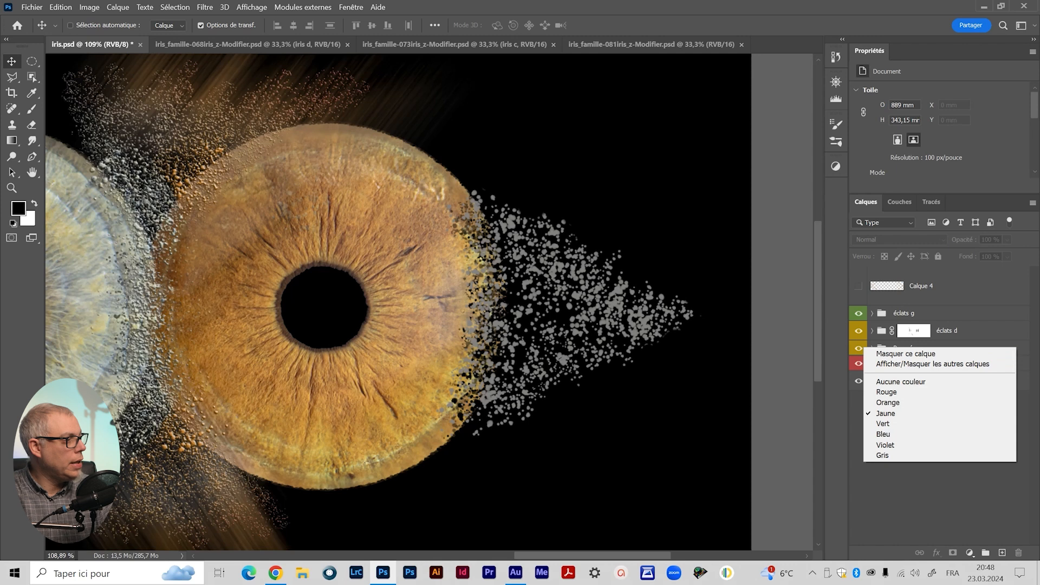
pyautogui.click(883, 433)
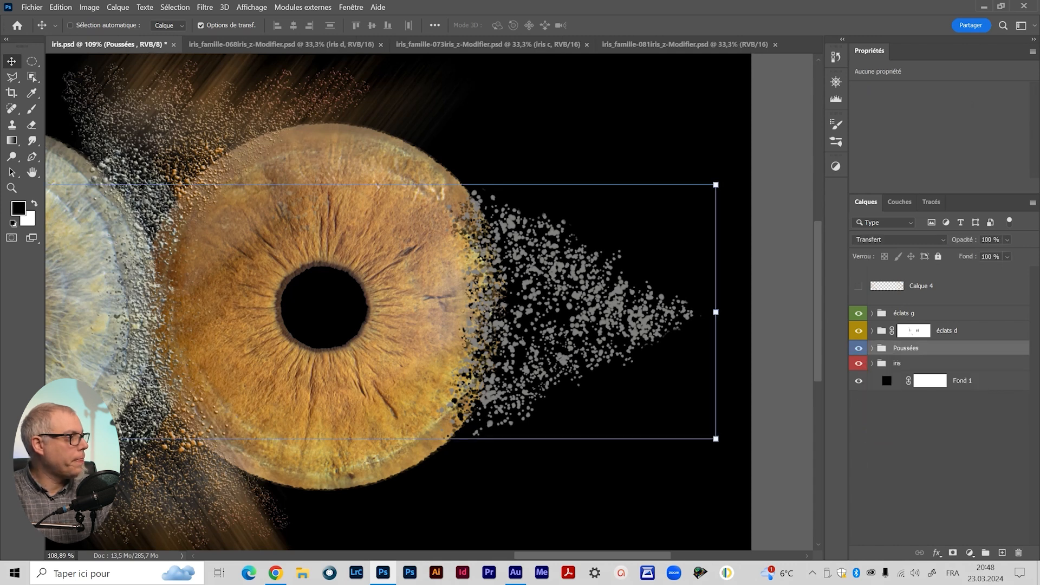
# Select the poussé layer in the Poussées group and set the brush to orange, 169 px, at 20% opacity.
pyautogui.click(872, 349)
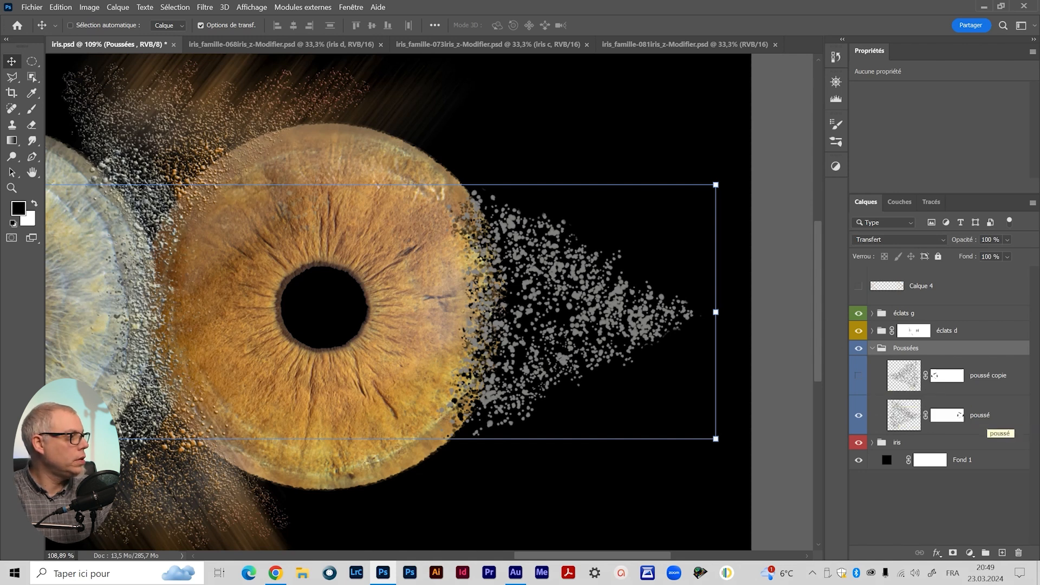
pyautogui.click(905, 416)
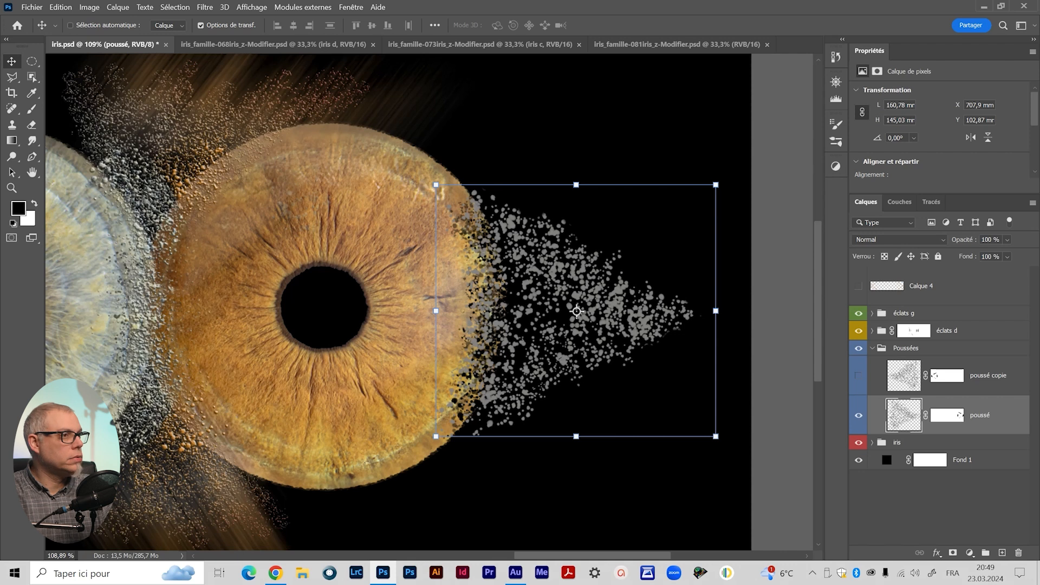
pyautogui.press('b')
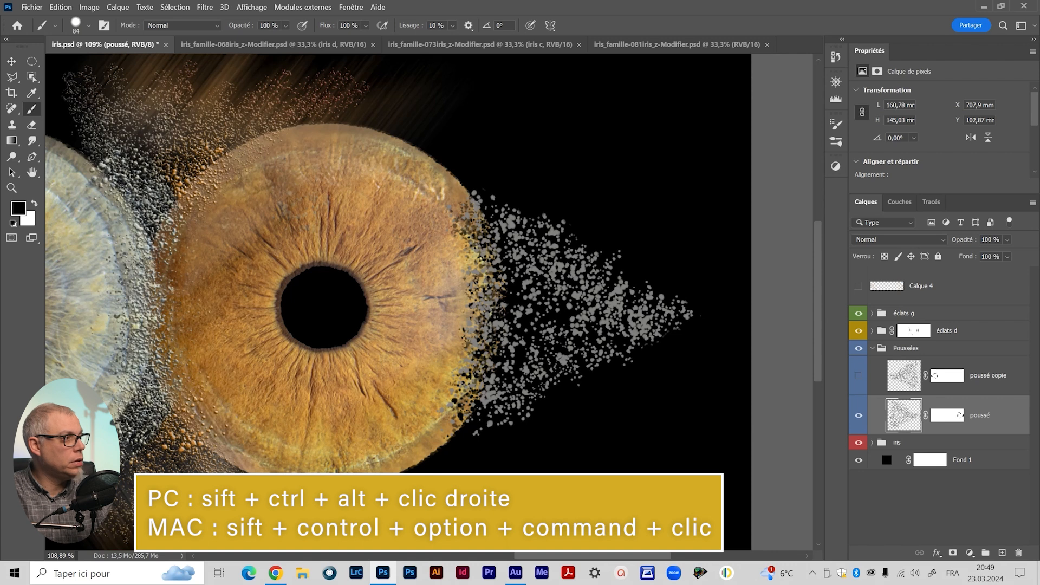
pyautogui.moveTo(494, 181); pyautogui.dragTo(634, 66)
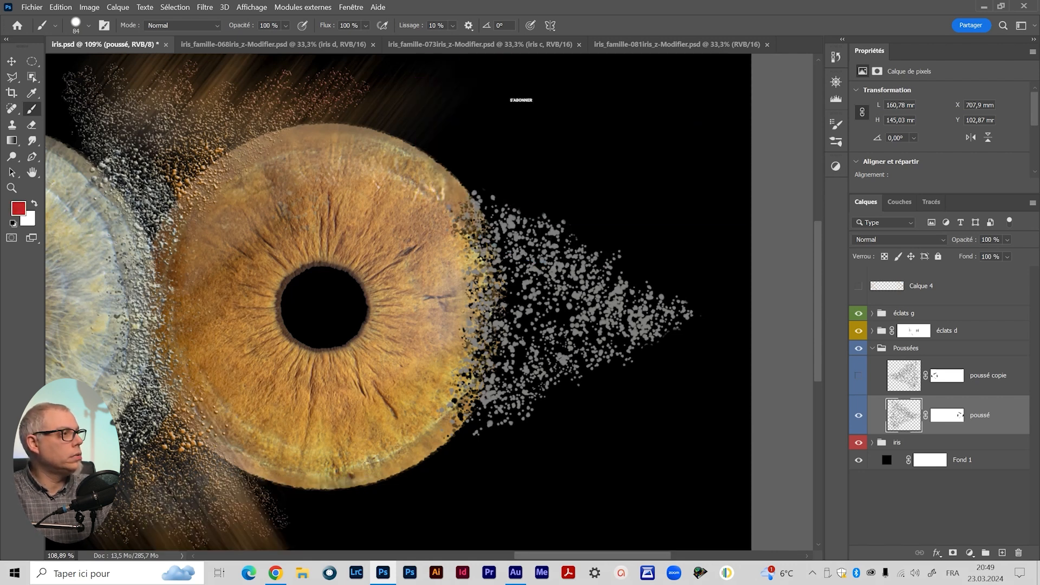
pyautogui.scroll(1, 634, 66)
pyautogui.scroll(1, 516, 333)
pyautogui.moveTo(517, 333)
pyautogui.mouseDown()
pyautogui.moveTo(496, 297)
pyautogui.moveTo(520, 251)
pyautogui.moveTo(512, 321)
pyautogui.mouseUp()
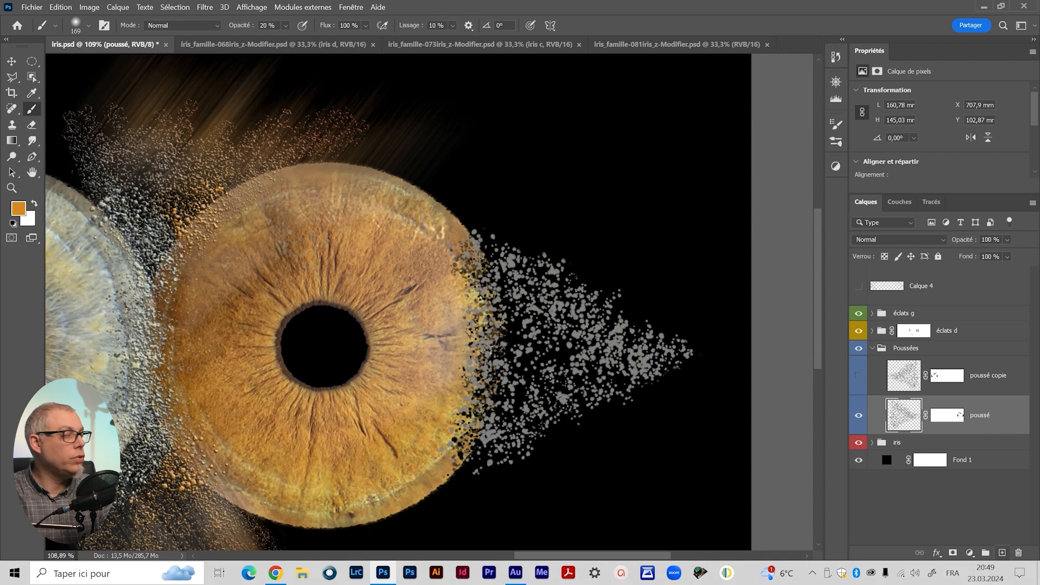
# Add a new layer clipped to poussé and paint orange over the grains beside the right iris.
pyautogui.click(1002, 552)
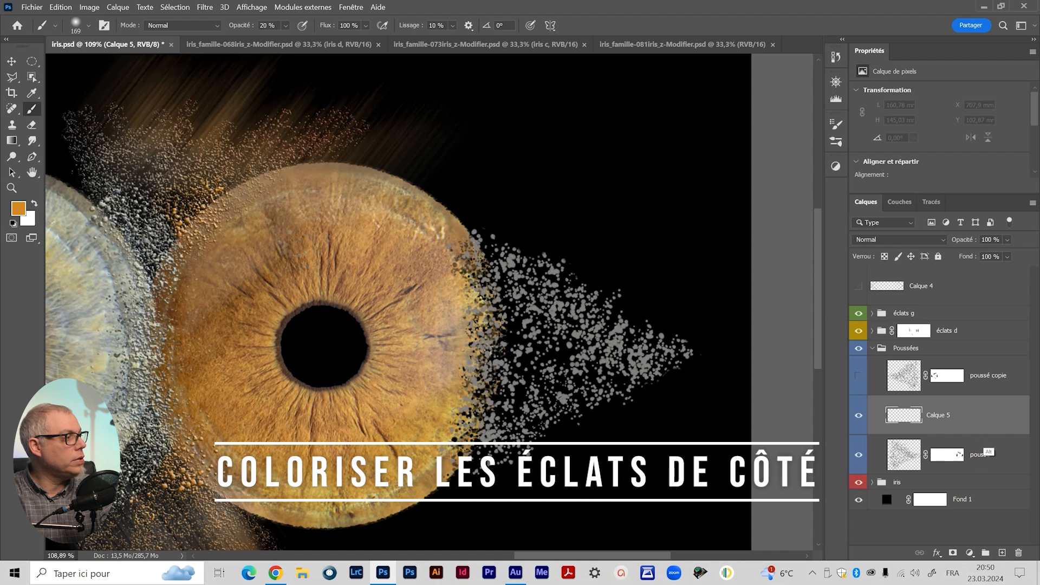
pyautogui.keyDown('alt'); pyautogui.click(982, 454); pyautogui.keyUp('alt')
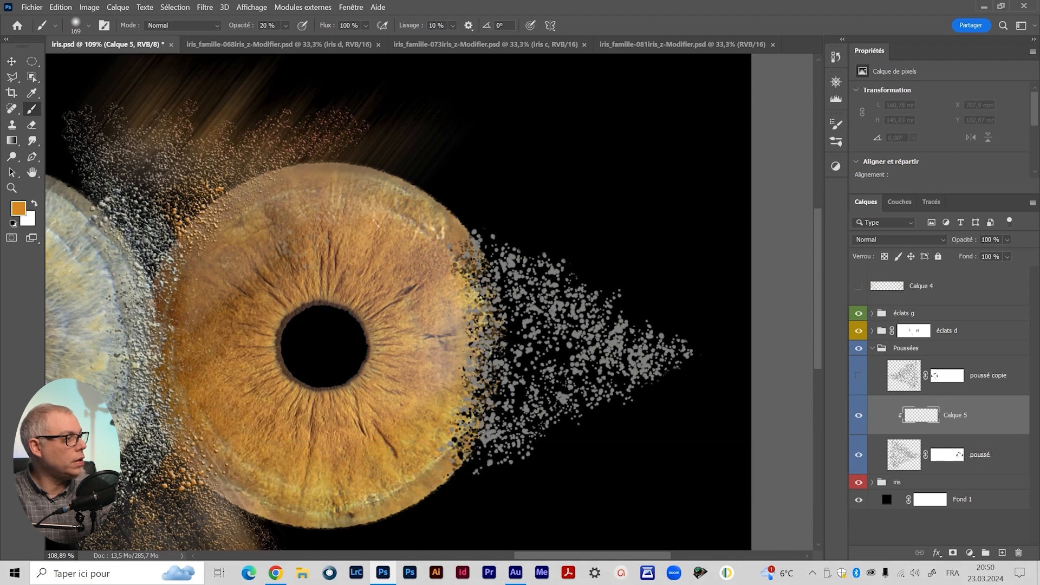
pyautogui.moveTo(477, 263); pyautogui.dragTo(476, 436)
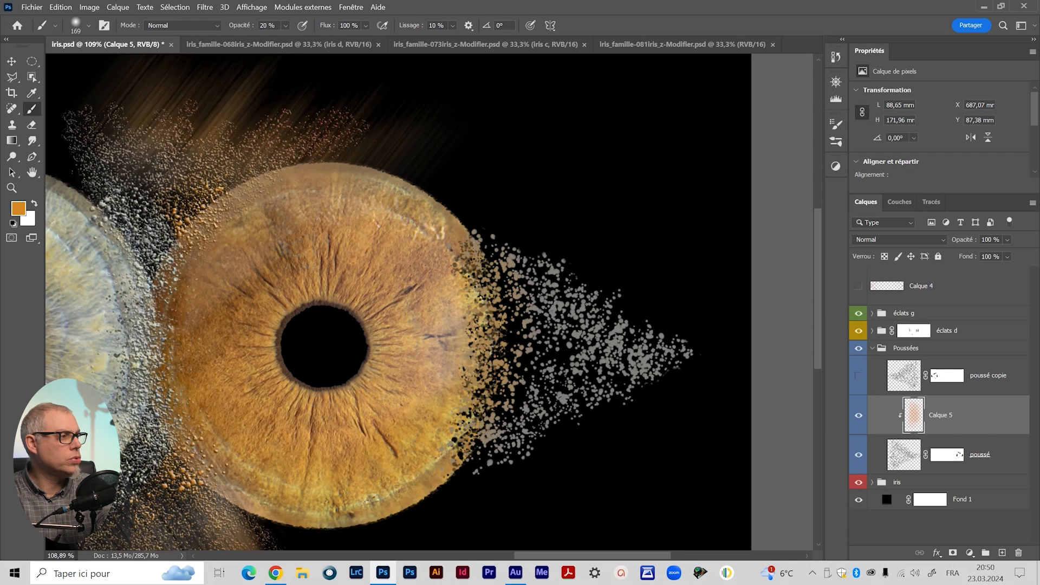
pyautogui.moveTo(460, 336); pyautogui.dragTo(639, 323)
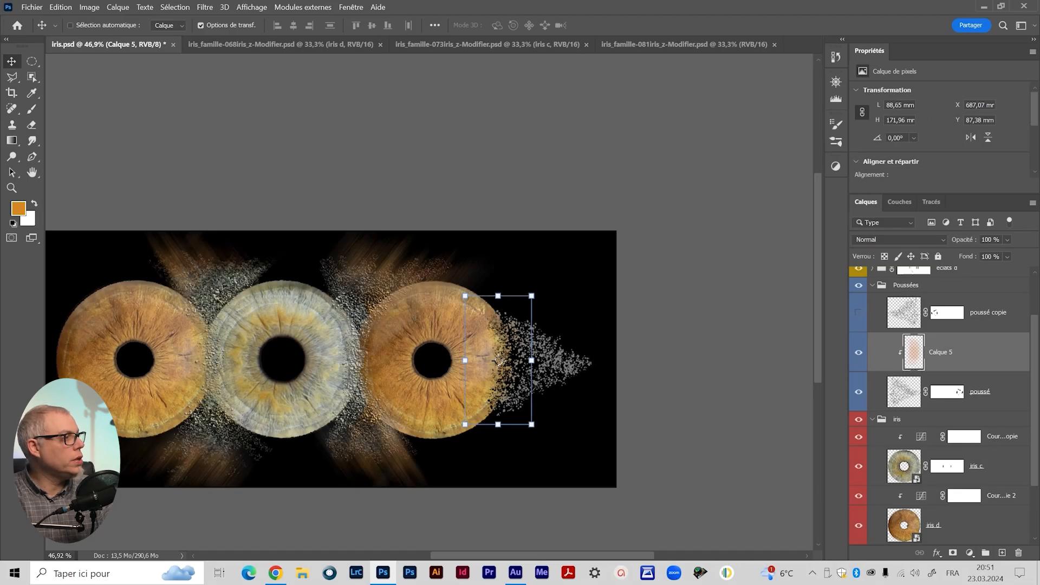
# Place a copy of the right iris's iris d layer directly above poussé as a clipped layer.
pyautogui.click(904, 392)
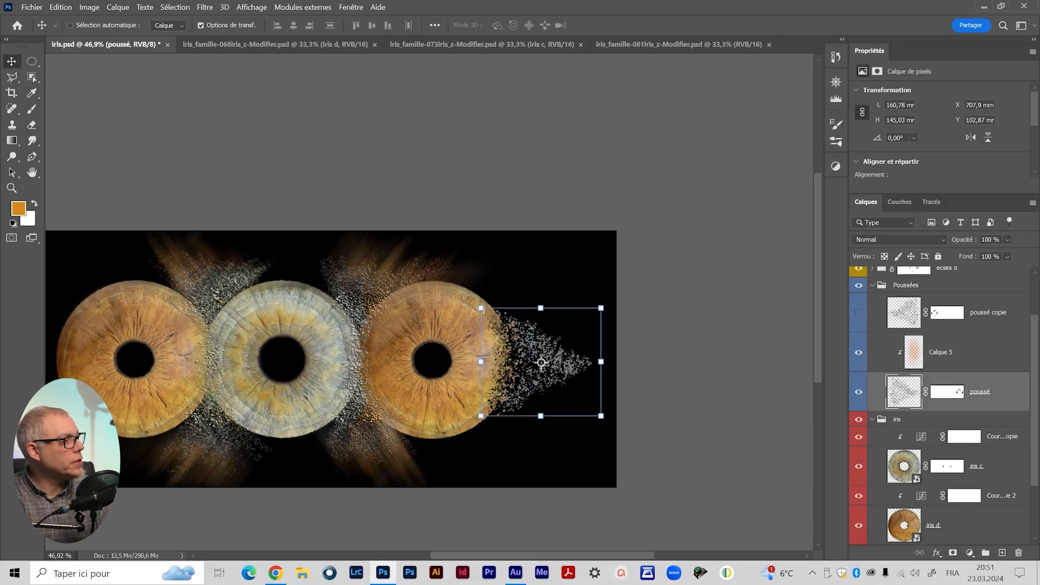
pyautogui.scroll(-3, 940, 401)
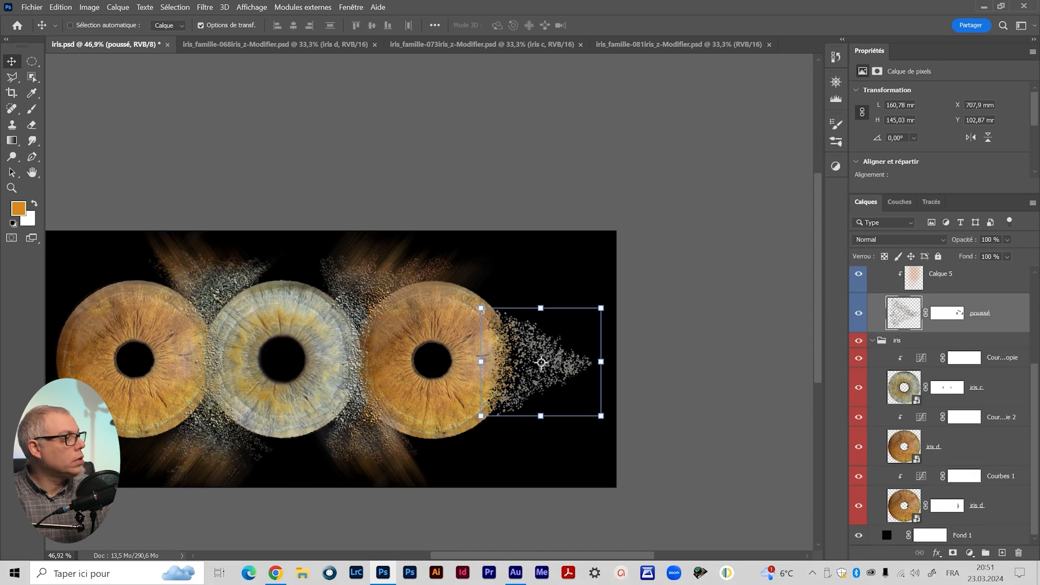
pyautogui.click(903, 505)
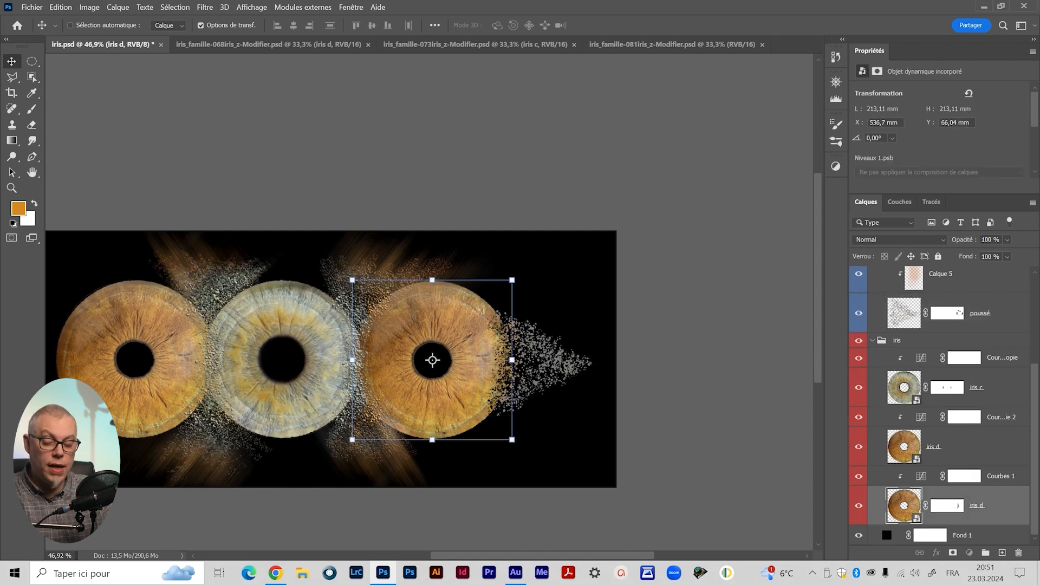
pyautogui.moveTo(904, 505); pyautogui.dragTo(903, 296)
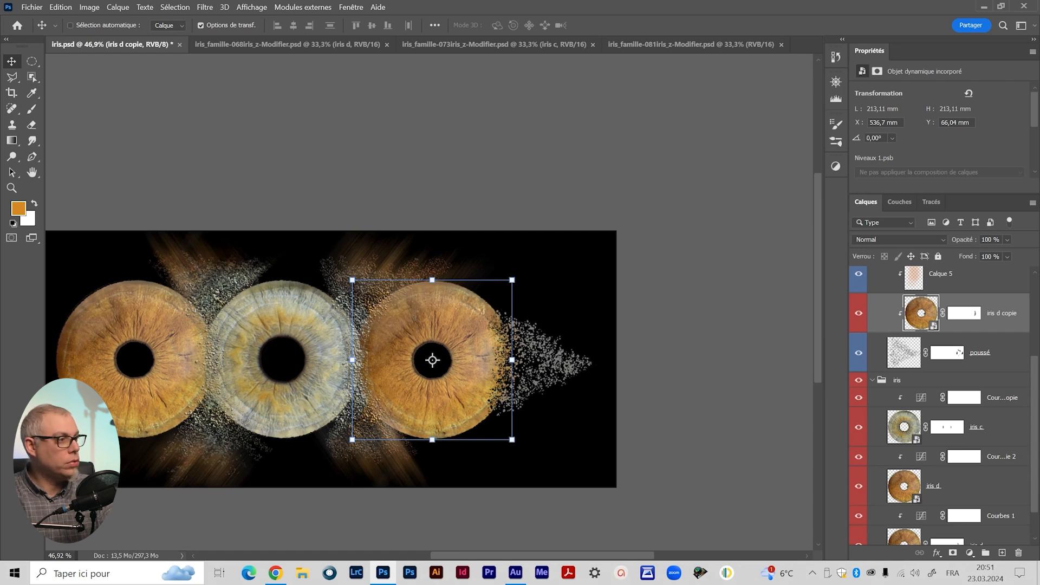
# Enlarge the clipped iris d copie to 121.57% and shift it outward so its texture covers the grains beside the right iris.
pyautogui.moveTo(512, 359); pyautogui.dragTo(545, 359)
pyautogui.moveTo(449, 360); pyautogui.dragTo(473, 360)
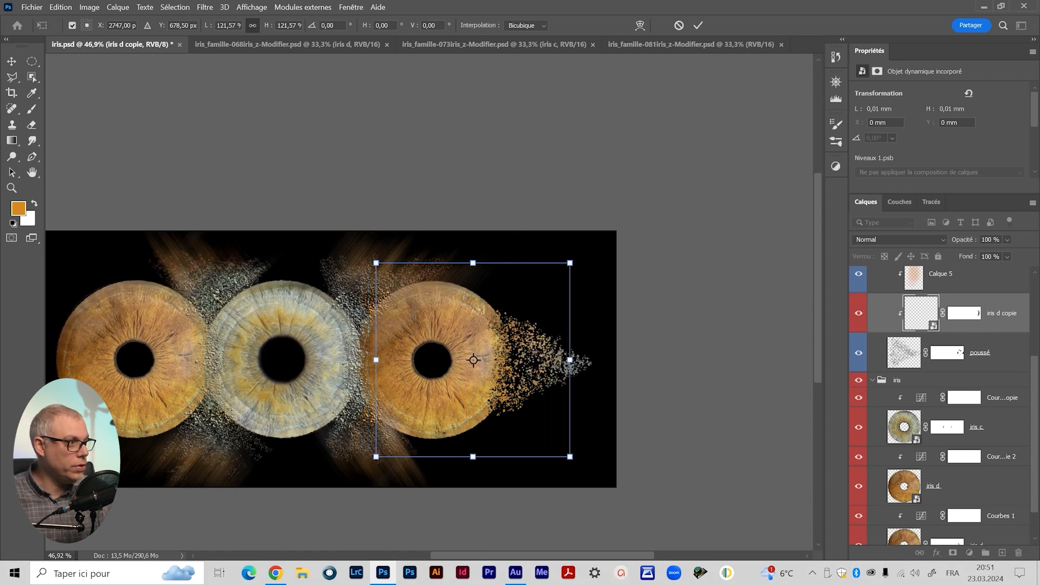
pyautogui.scroll(6, 533, 354)
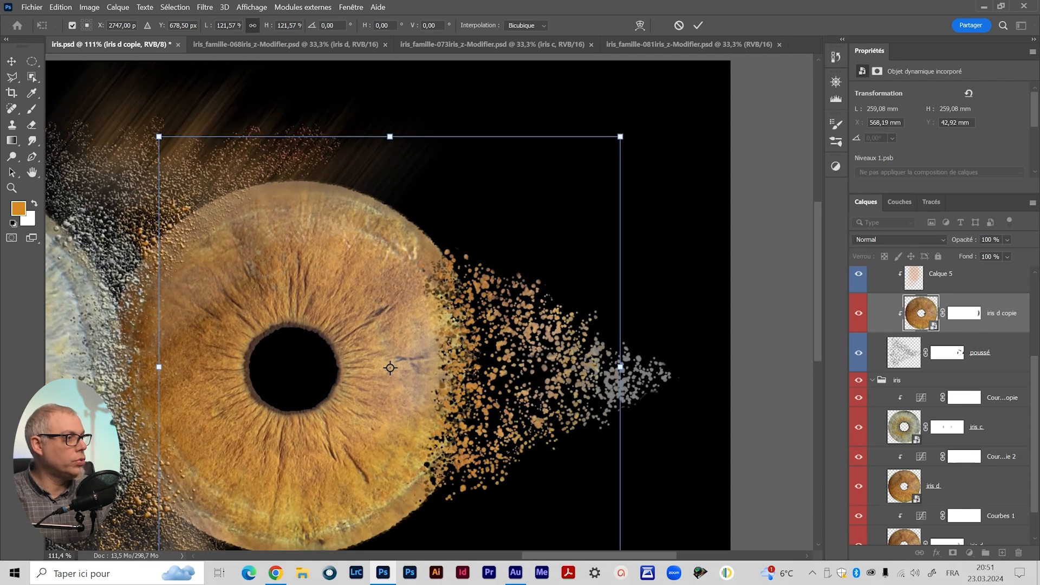
pyautogui.press('Return')
# Fade the iris texture from the outer grains by painting black on the iris d copie mask with a 166 px brush at 20% opacity.
pyautogui.click(963, 313)
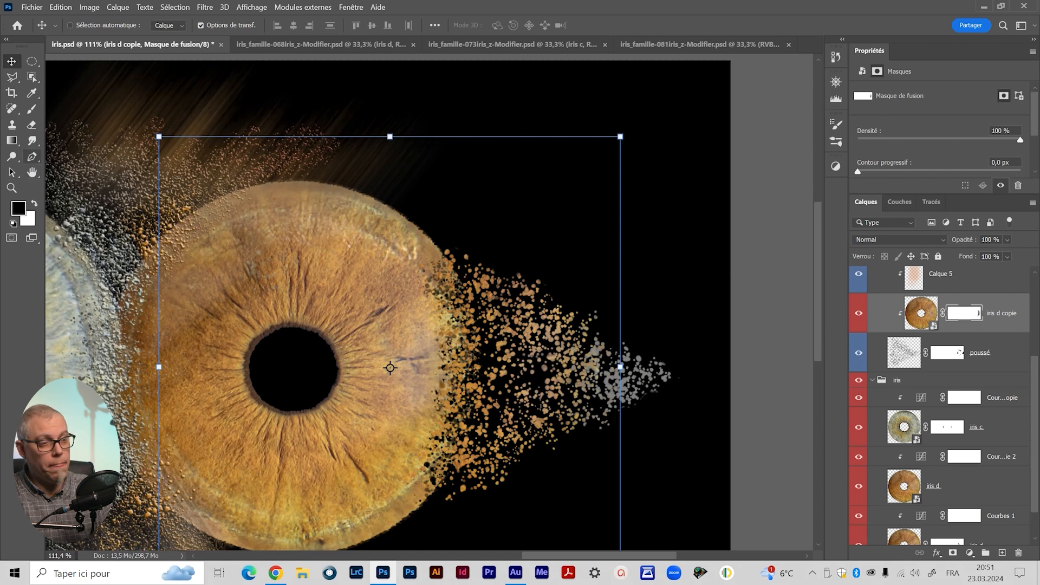
pyautogui.press('b')
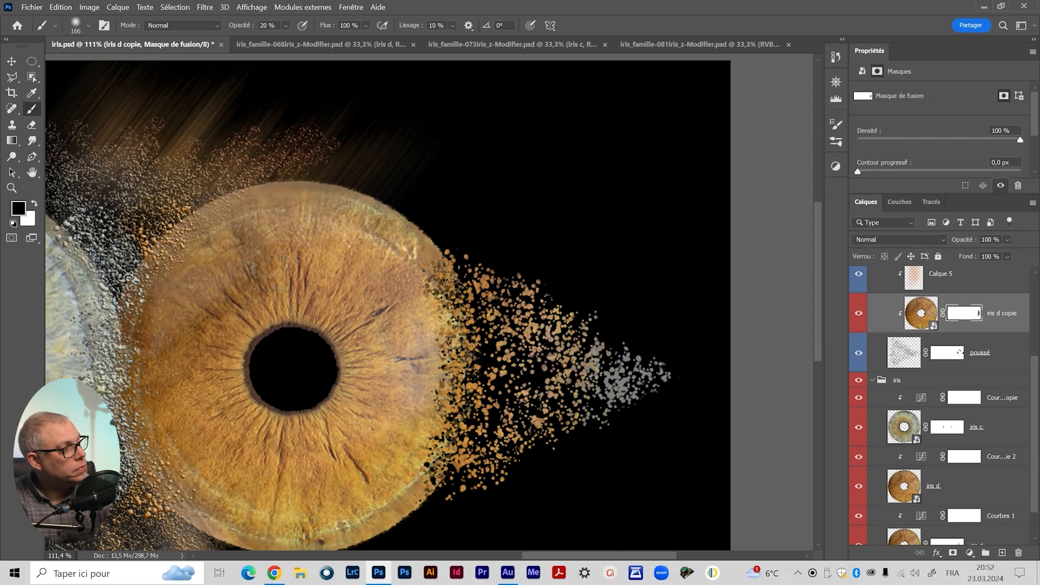
pyautogui.moveTo(570, 325); pyautogui.dragTo(563, 395)
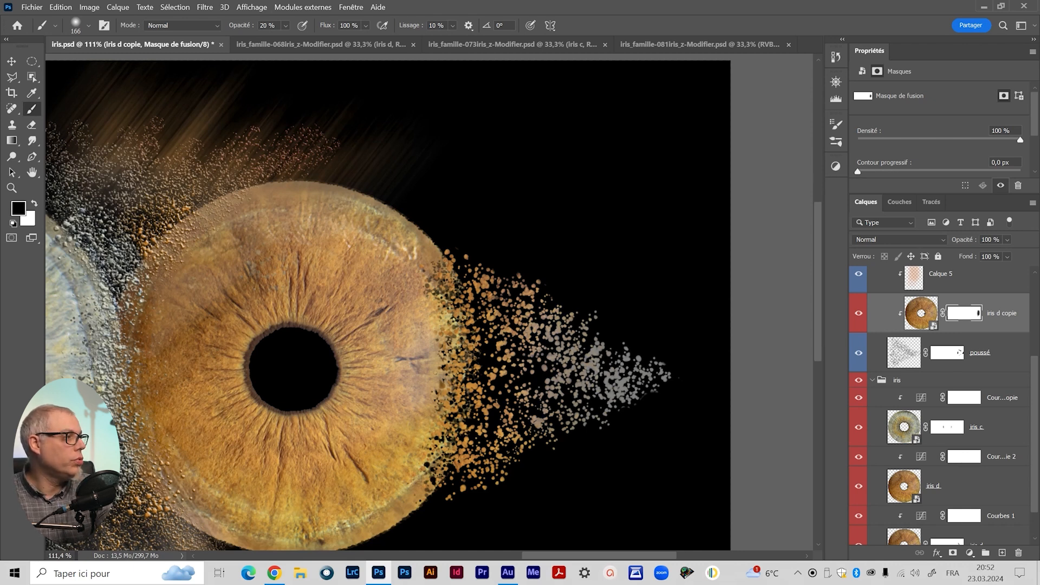
# Rename the clipped Calque 5 layer as dessin.
pyautogui.scroll(2, 942, 352)
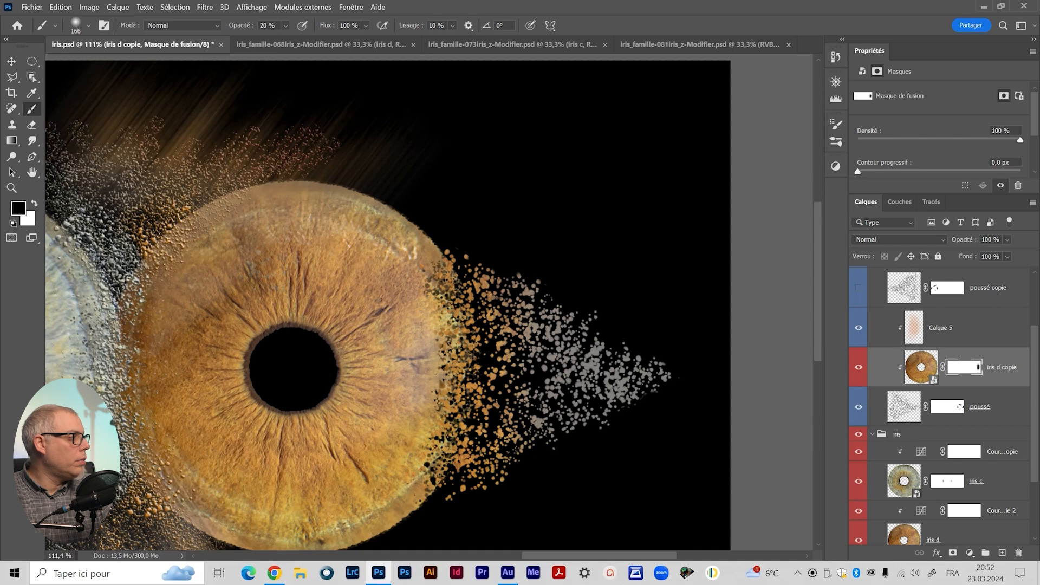
pyautogui.click(915, 328)
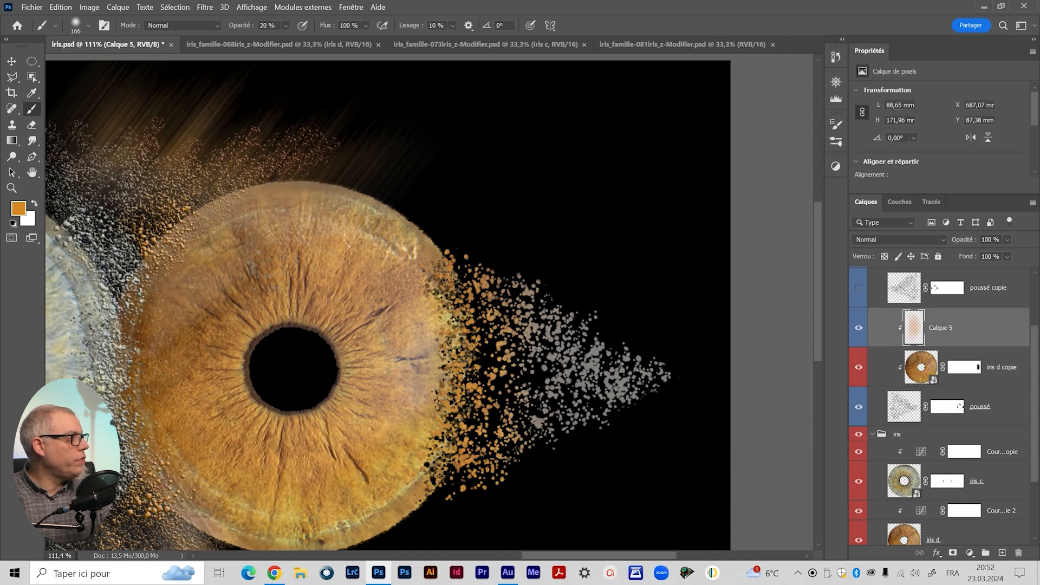
pyautogui.doubleClick(941, 327)
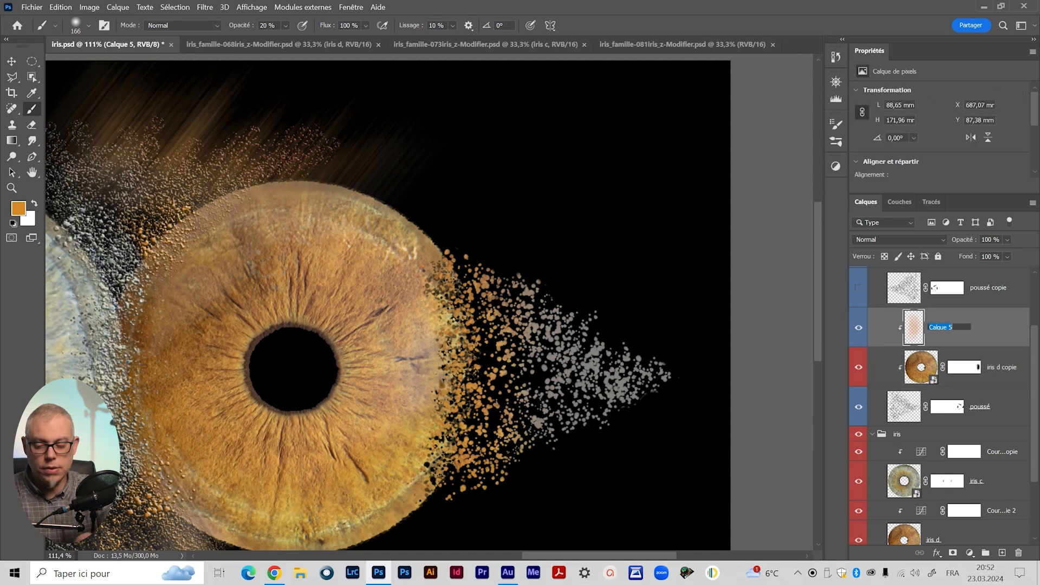
pyautogui.write('dessin')
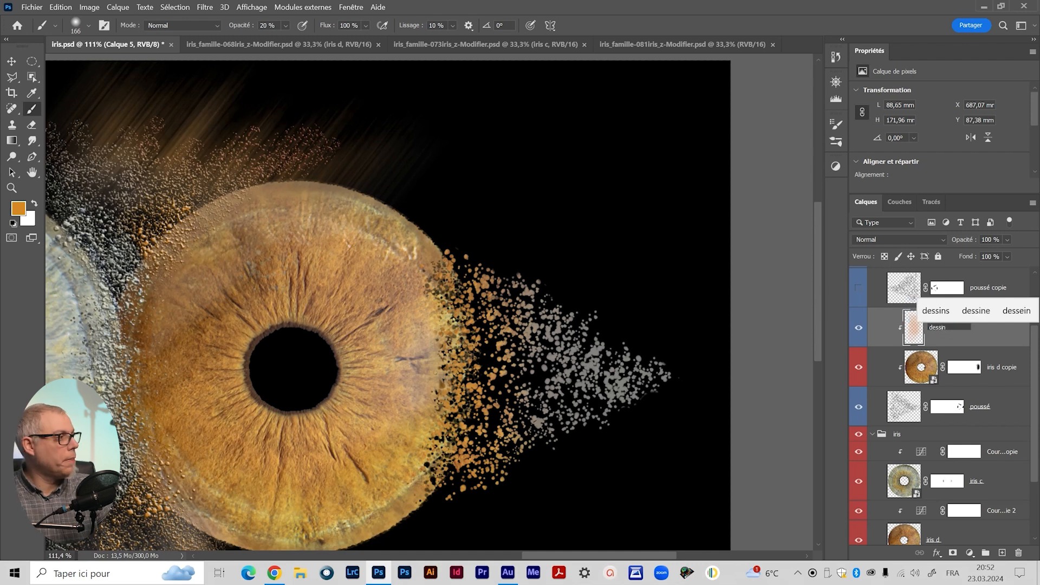
pyautogui.press('Return')
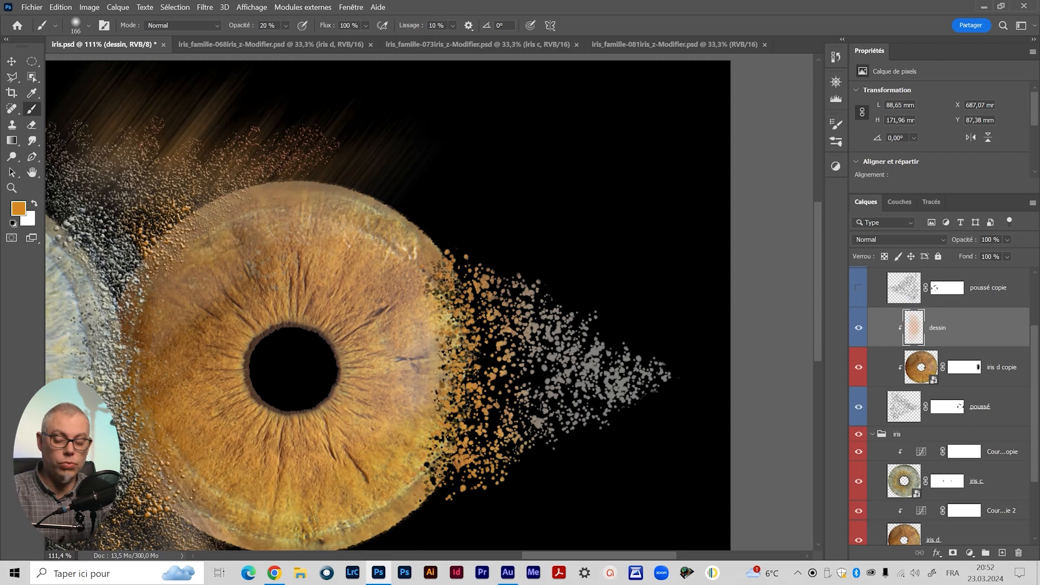
# On the dessin layer, tint the outer grains red with a 214 px brush at 10% opacity.
pyautogui.keyDown('ctrl'); pyautogui.keyDown('alt'); pyautogui.keyDown('shift'); pyautogui.rightClick(519, 355); pyautogui.keyUp('shift'); pyautogui.keyUp('alt'); pyautogui.keyUp('ctrl')
pyautogui.moveTo(519, 355)
pyautogui.mouseDown()
pyautogui.moveTo(515, 279)
pyautogui.moveTo(460, 265)
pyautogui.moveTo(503, 350)
pyautogui.moveTo(510, 343)
pyautogui.mouseUp()
pyautogui.keyDown('alt'); pyautogui.rightClick(576, 293); pyautogui.keyUp('alt')
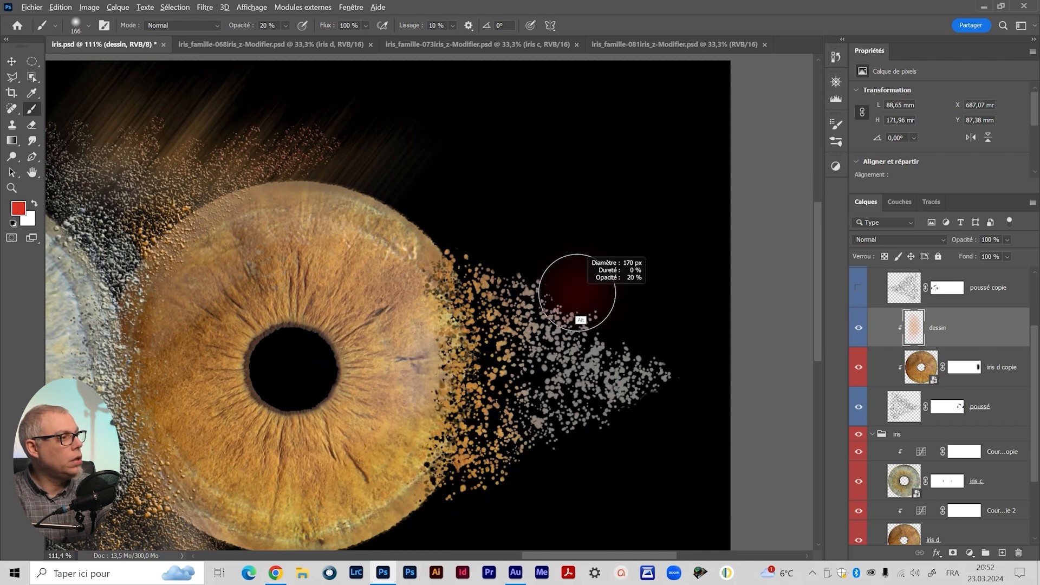
pyautogui.moveTo(577, 292); pyautogui.dragTo(594, 289)
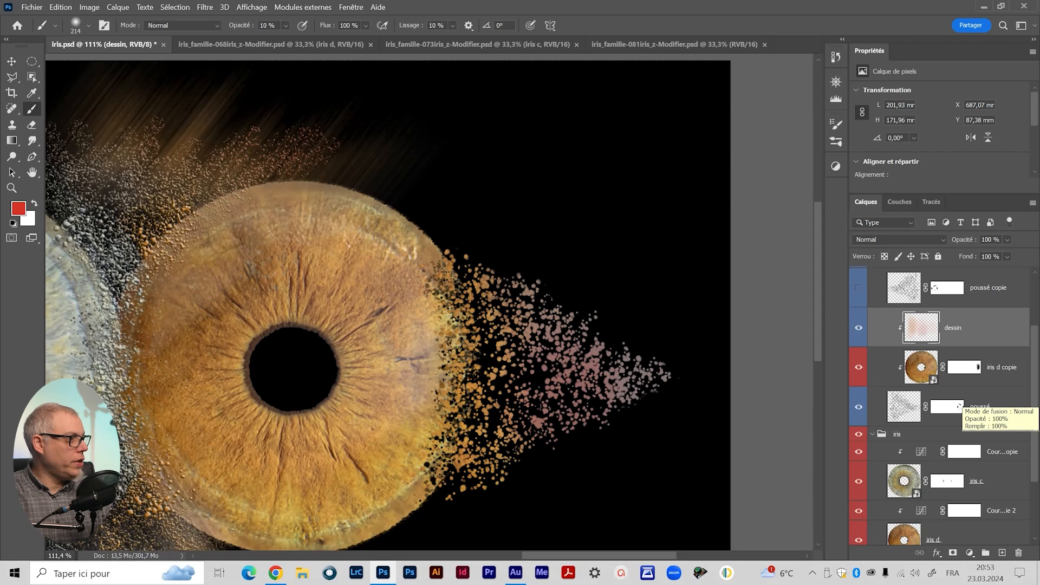
# Duplicate the dessin, iris d copie and poussé layers together and convert the copies into one smart object.
pyautogui.keyDown('shift'); pyautogui.click(958, 407); pyautogui.keyUp('shift')
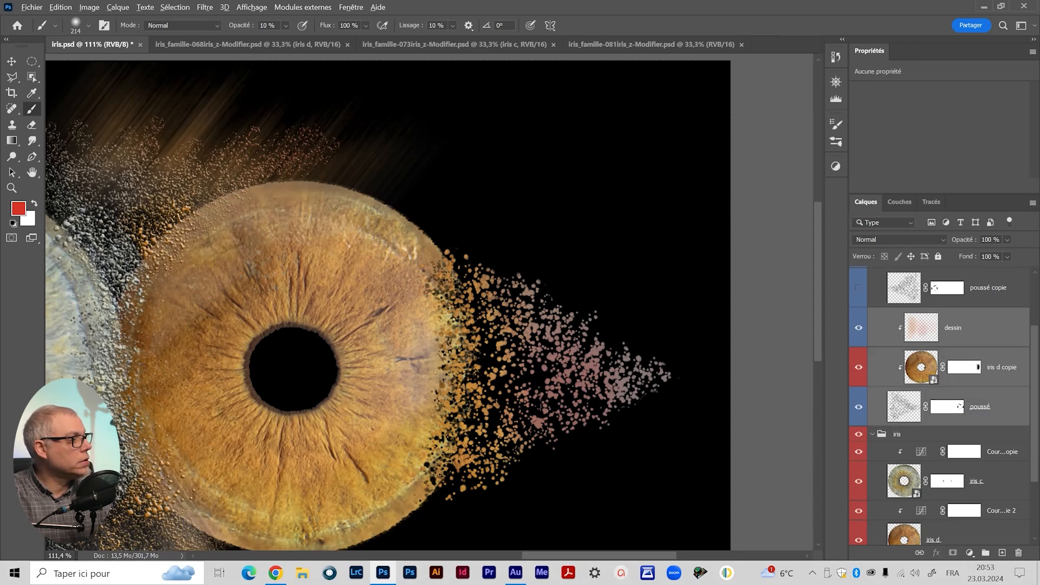
pyautogui.moveTo(958, 406); pyautogui.dragTo(958, 364)
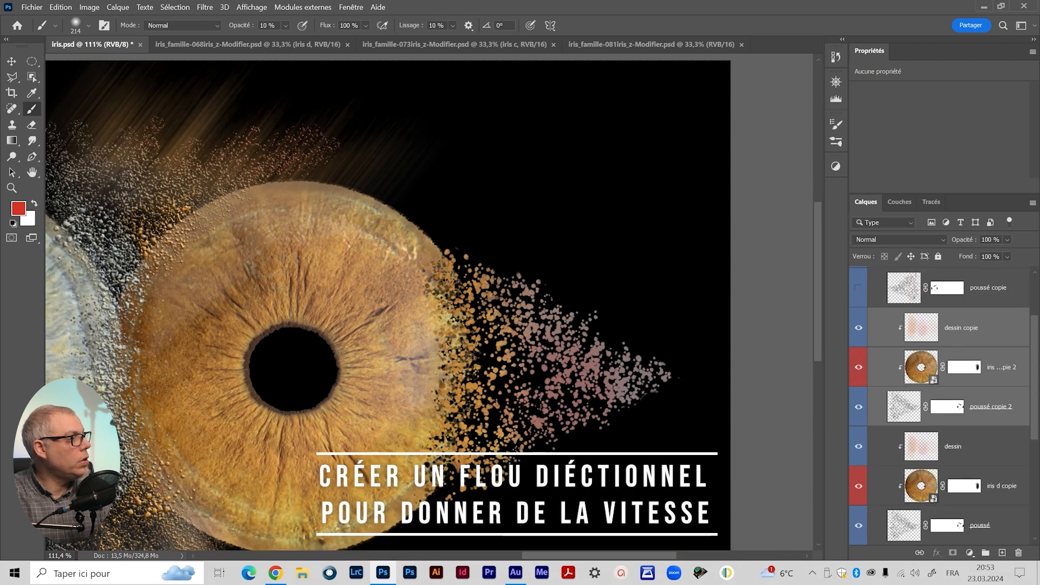
pyautogui.rightClick(959, 364)
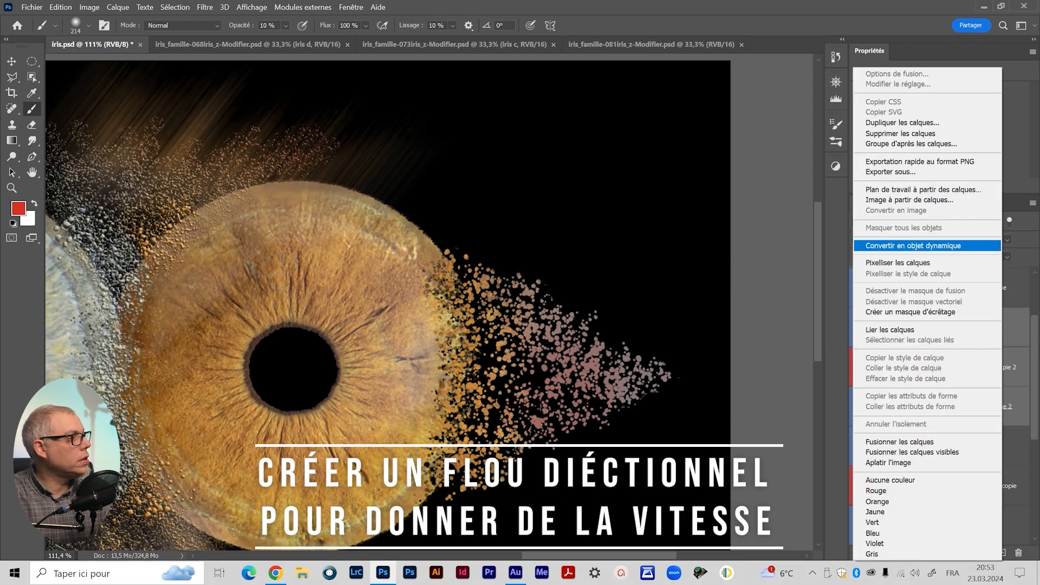
pyautogui.click(913, 245)
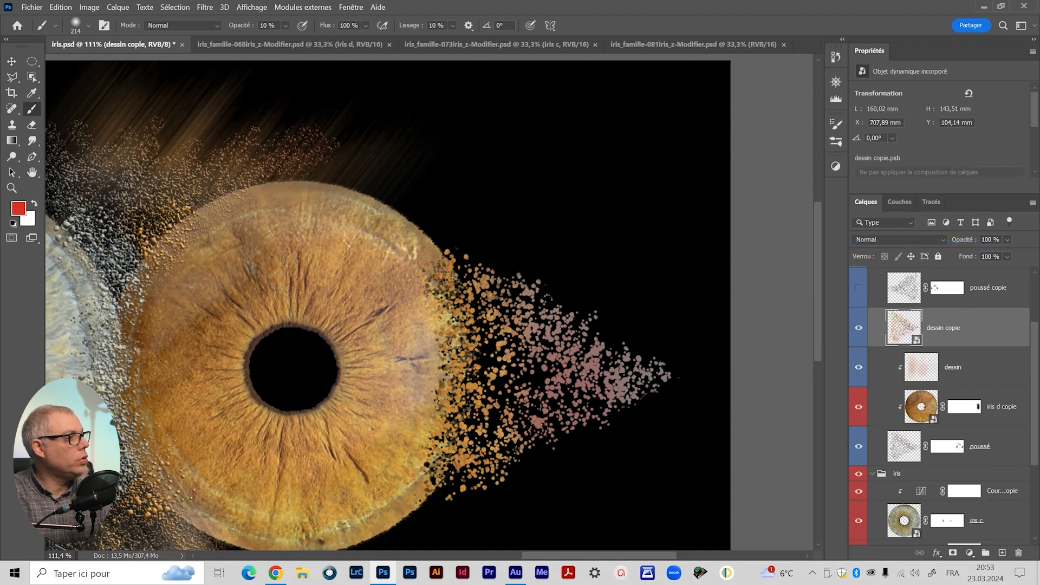
# Compare the smart object with its three source layers by toggling their visibility, leaving all of them visible.
pyautogui.moveTo(858, 367); pyautogui.dragTo(859, 446)
pyautogui.click(858, 327)
pyautogui.click(858, 327)
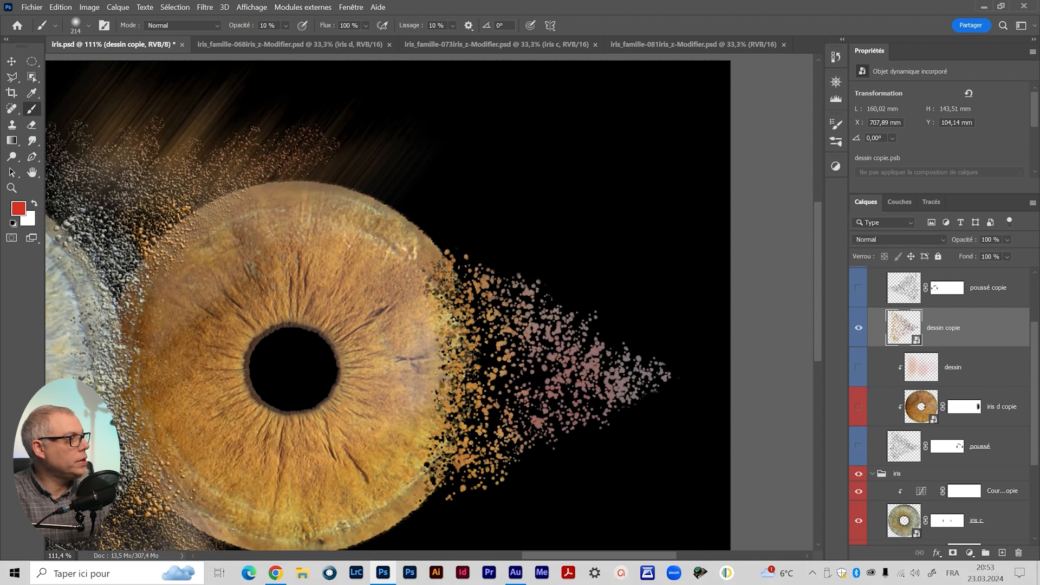
pyautogui.click(859, 367)
pyautogui.click(858, 407)
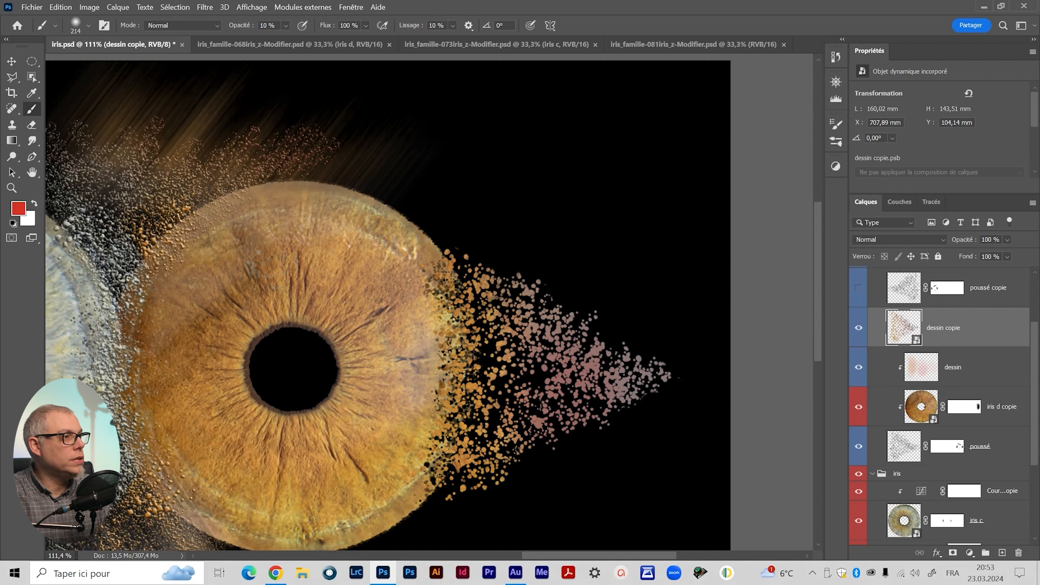
# Apply a directional blur to the dessin copie smart object with an angle of 0° and a distance of 260 pixels.
pyautogui.click(205, 7)
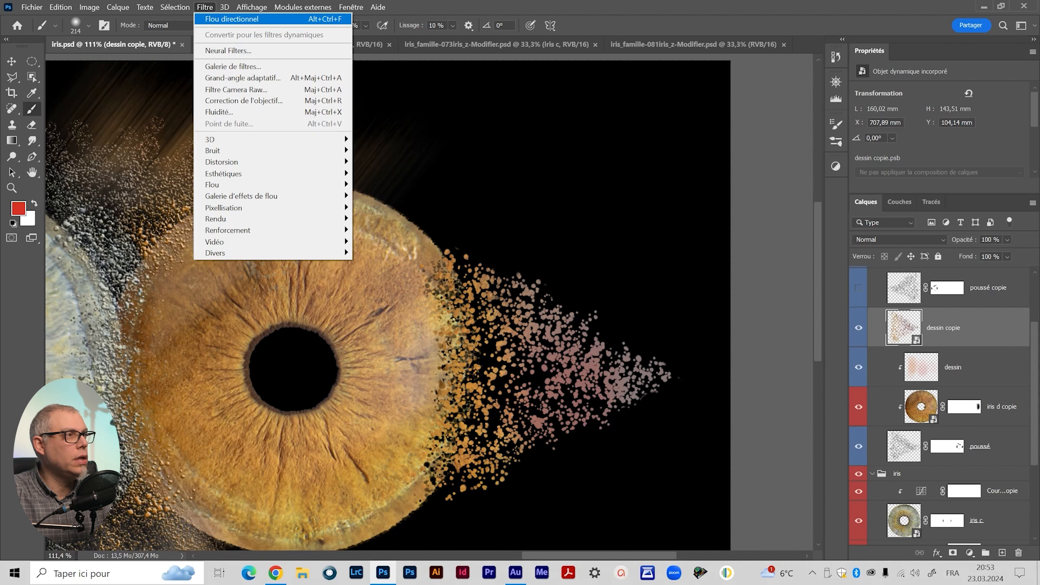
pyautogui.click(231, 19)
pyautogui.moveTo(398, 201); pyautogui.dragTo(326, 200)
pyautogui.write('-10')
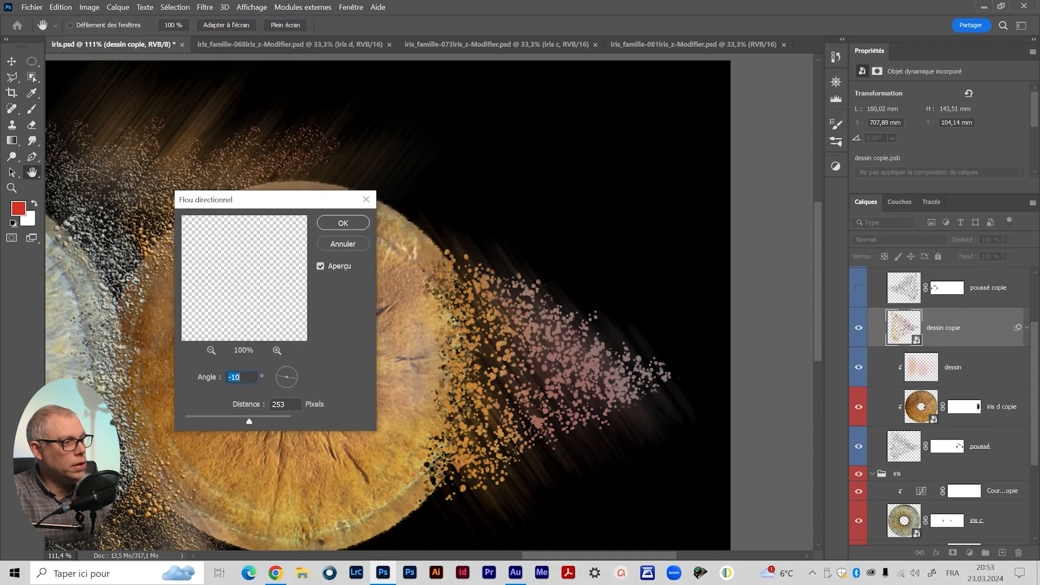
pyautogui.write('0')
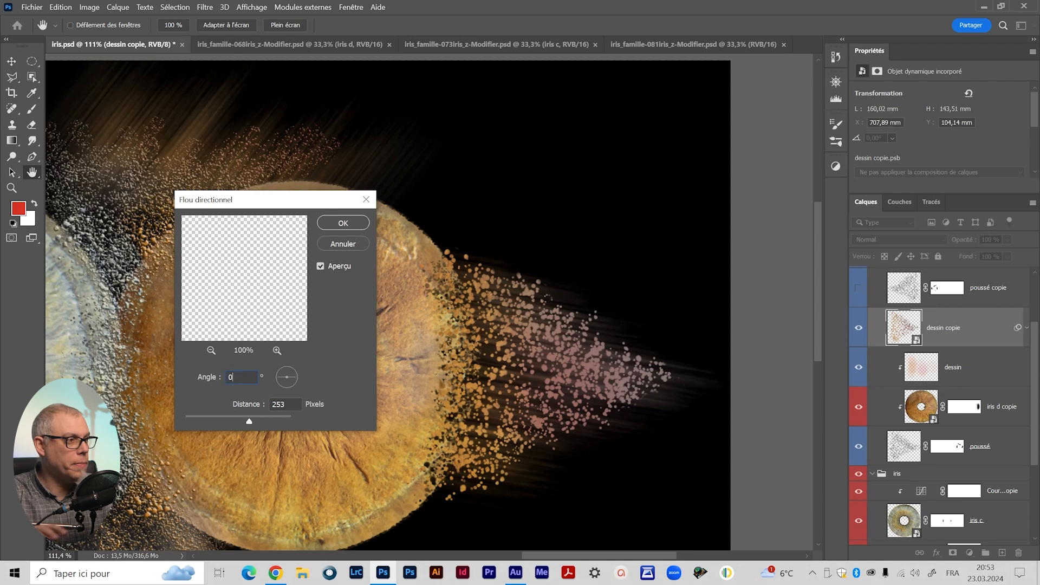
pyautogui.press('Tab')
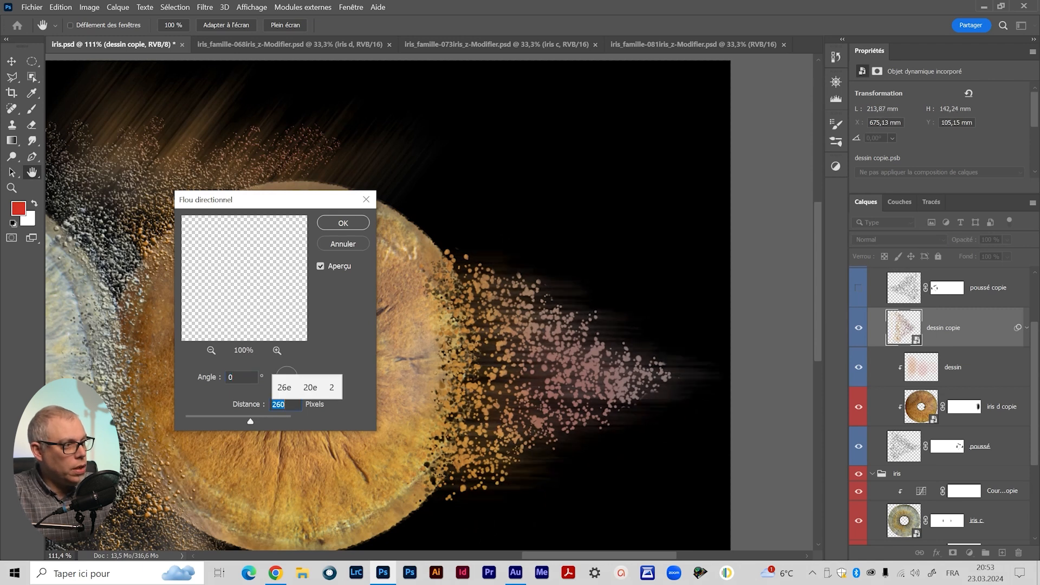
pyautogui.press('Return')
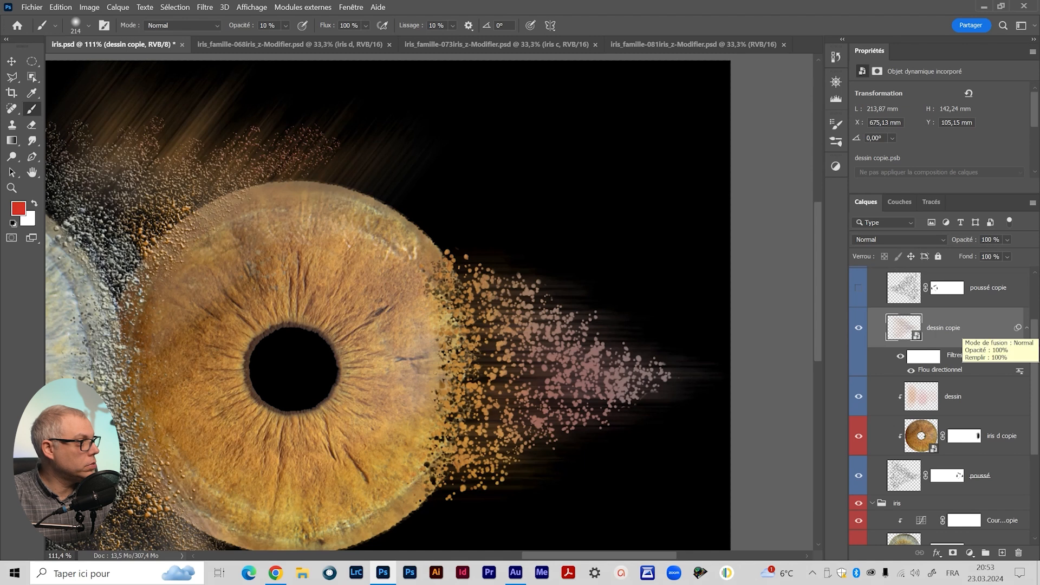
# Duplicate the blurred smart object and group both blurred layers under the name Flou.
pyautogui.hotkey('ctrl', 'j')
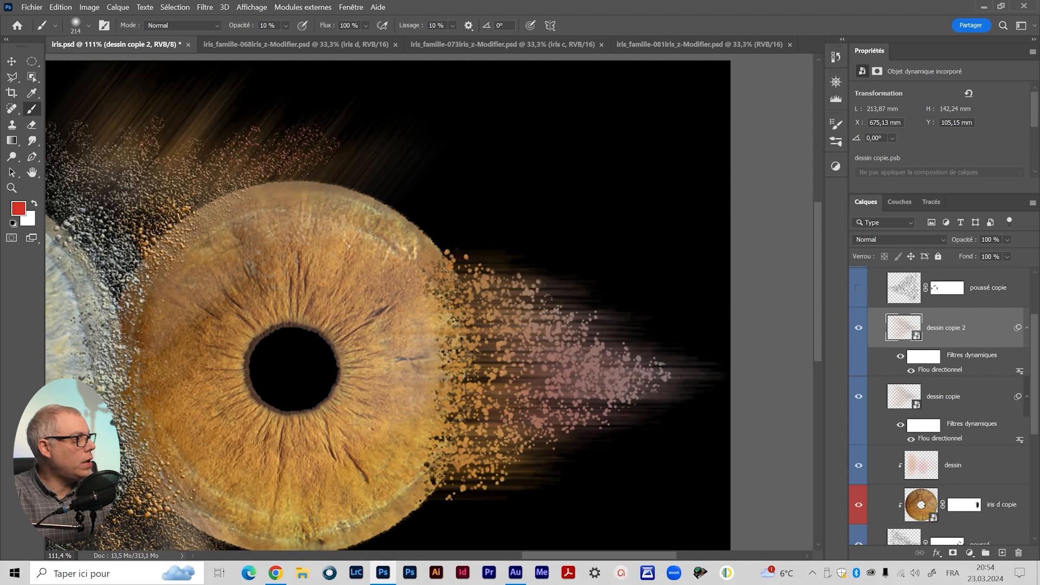
pyautogui.keyDown('shift'); pyautogui.click(954, 396); pyautogui.keyUp('shift')
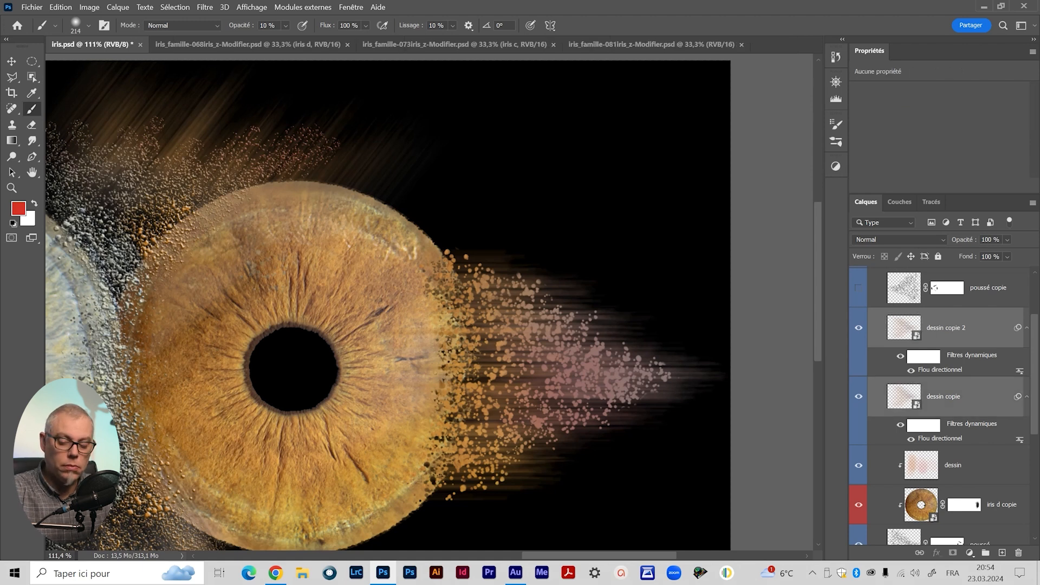
pyautogui.hotkey('ctrl', 'g')
pyautogui.doubleClick(922, 316)
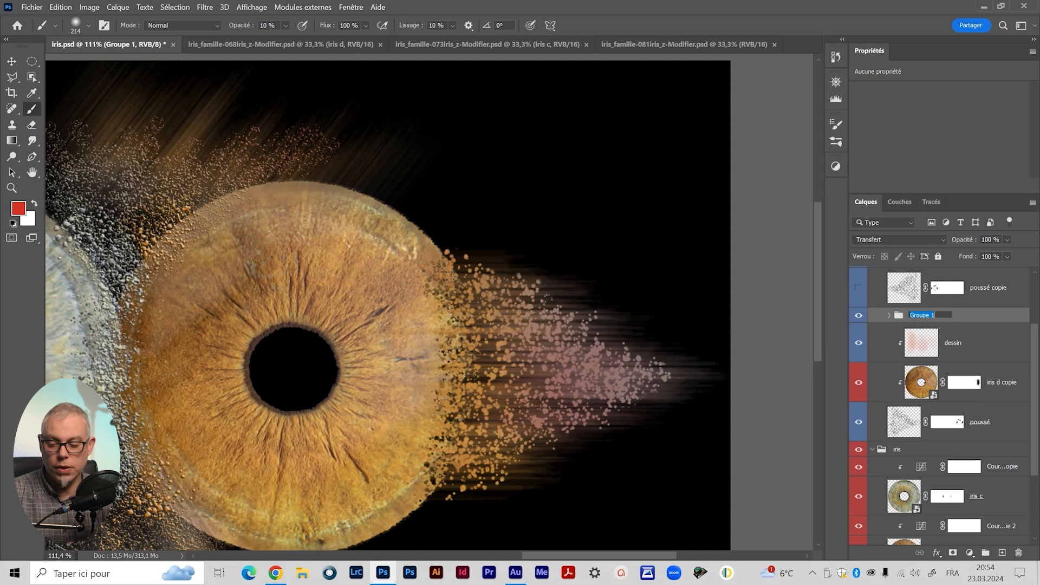
pyautogui.write('Flou')
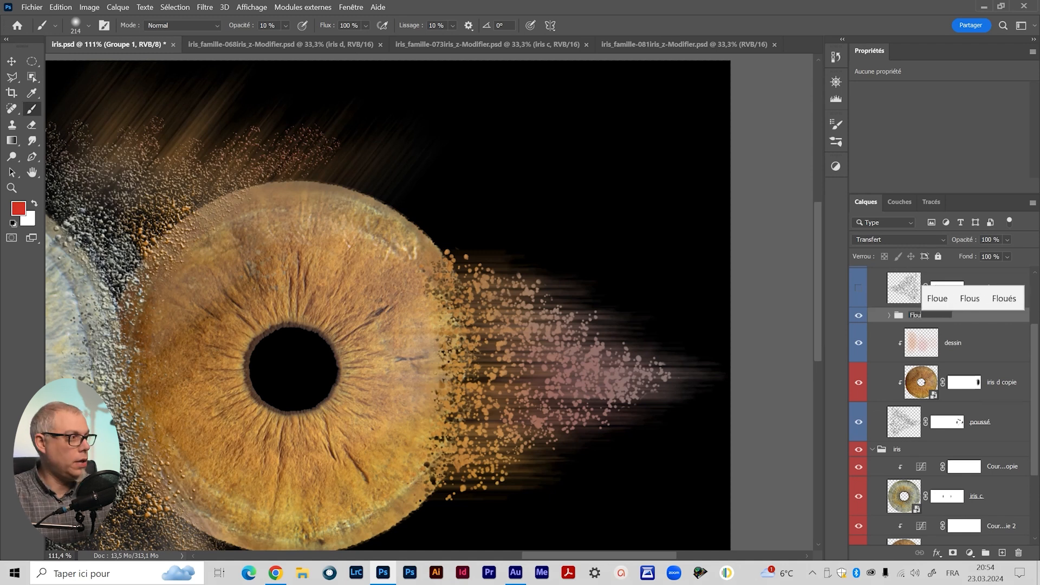
pyautogui.press('Return')
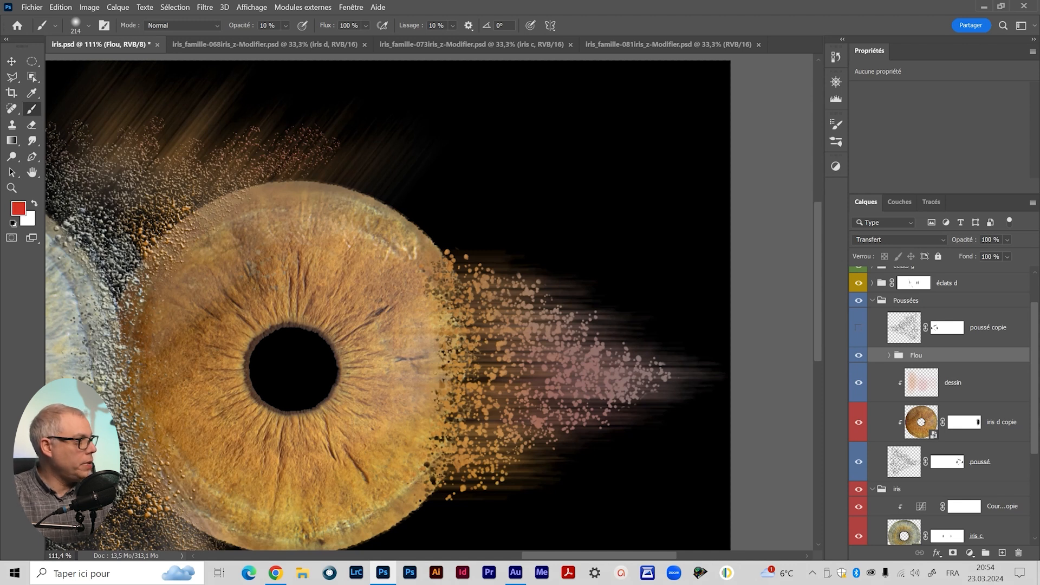
# Add a mask to the Flou group and soften the blur near the iris edge with a 134 px black brush at 10% opacity.
pyautogui.click(953, 552)
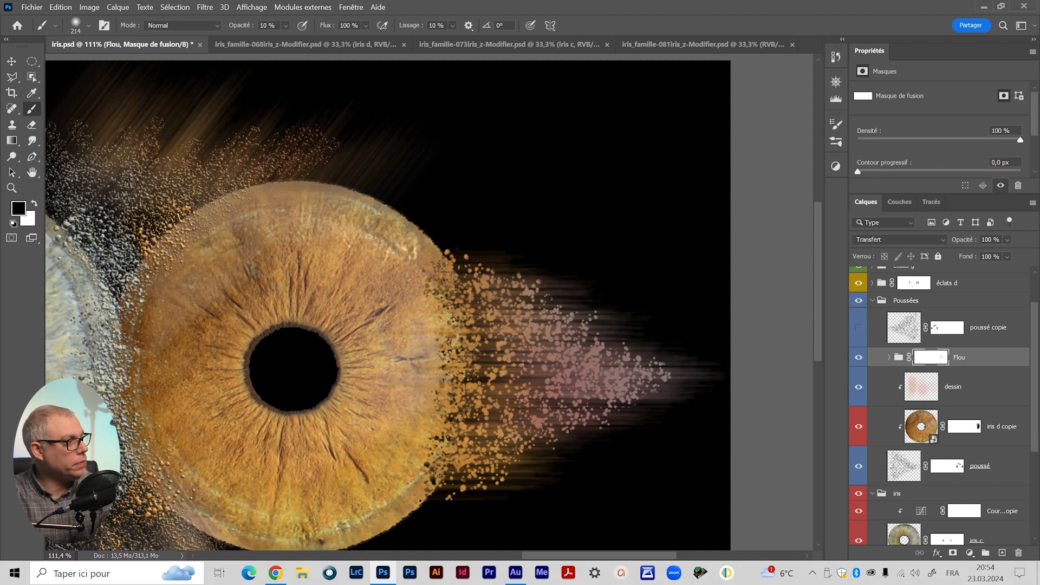
pyautogui.moveTo(420, 313)
pyautogui.mouseDown()
pyautogui.moveTo(414, 336)
pyautogui.moveTo(391, 344)
pyautogui.mouseUp()
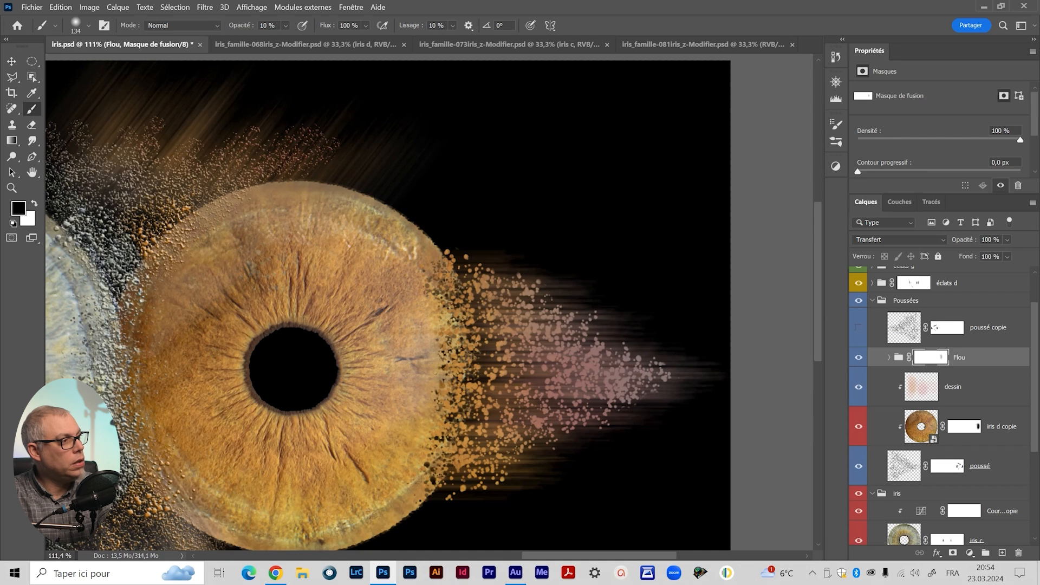
# Move the Flou group directly below the poussé layer and give iris d copie a blue colour label.
pyautogui.moveTo(953, 357); pyautogui.dragTo(953, 484)
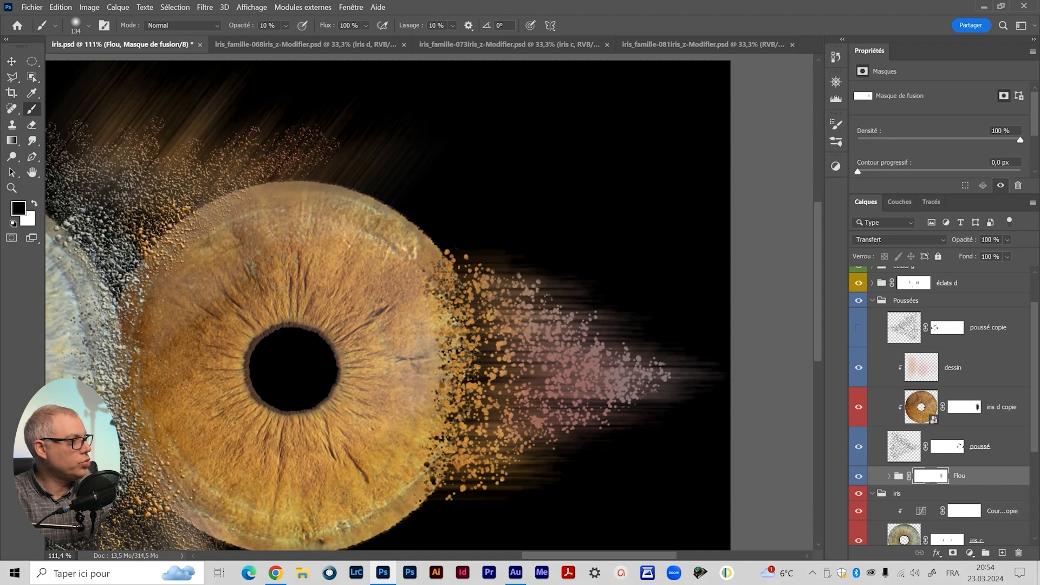
pyautogui.rightClick(858, 397)
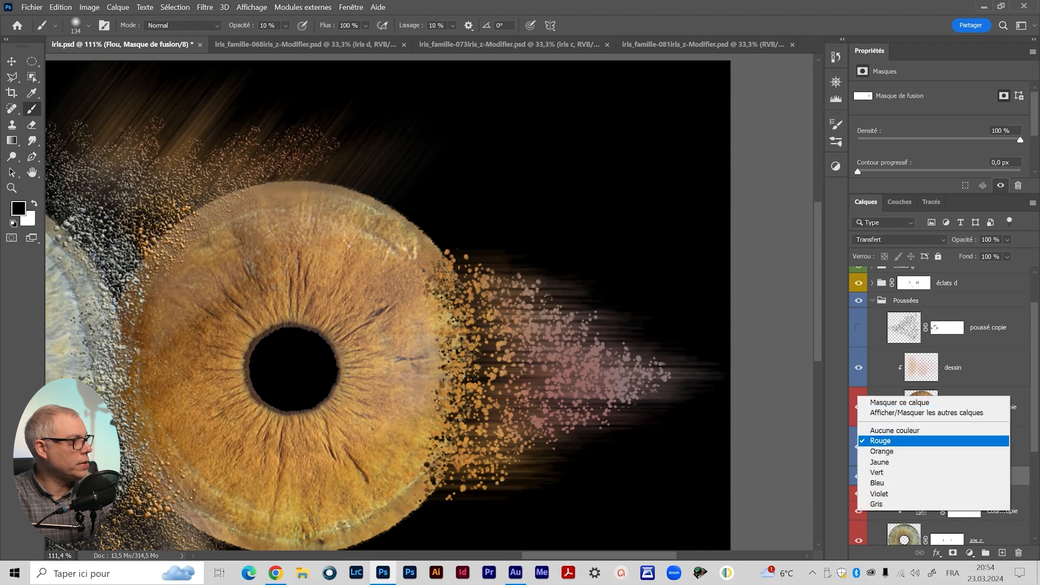
pyautogui.click(876, 483)
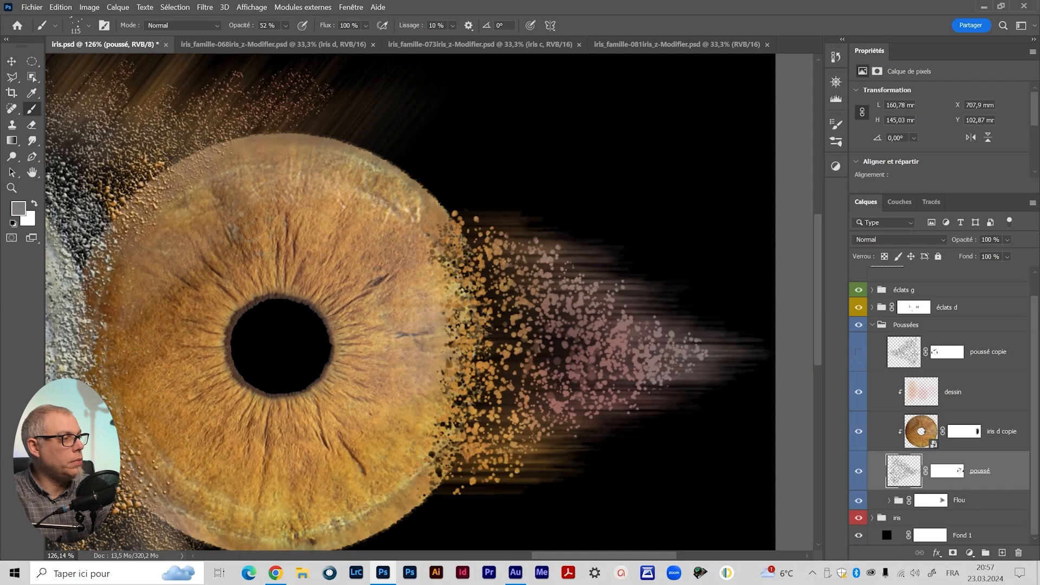
# Set the iris grain 1 brush to 133 px at 84% opacity and stamp fragments on the outer edge of the orange iris.
pyautogui.click(285, 26)
pyautogui.moveTo(297, 40); pyautogui.dragTo(316, 40)
pyautogui.keyDown('alt'); pyautogui.rightClick(452, 281); pyautogui.keyUp('alt')
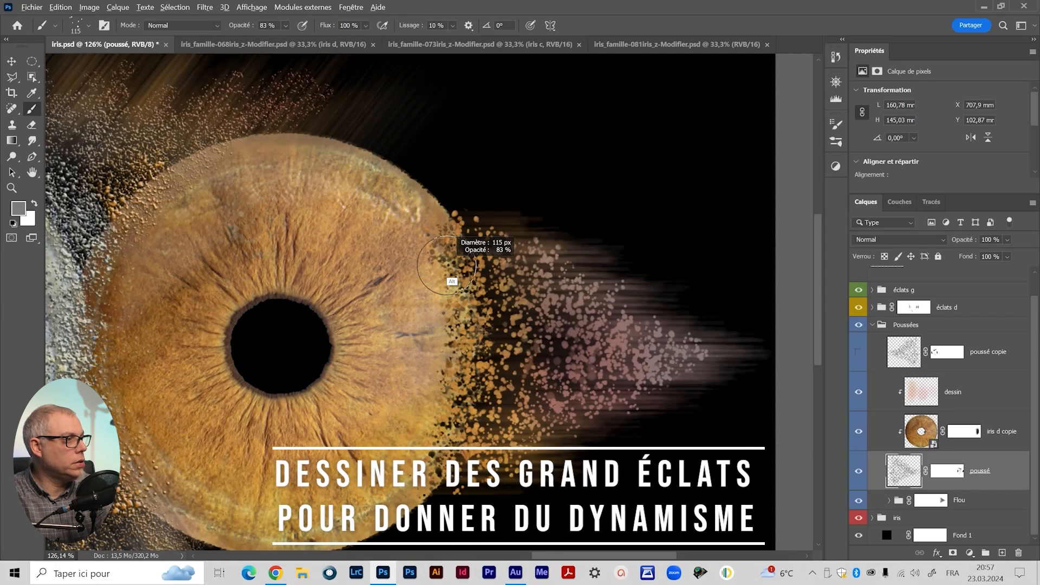
pyautogui.click(429, 200)
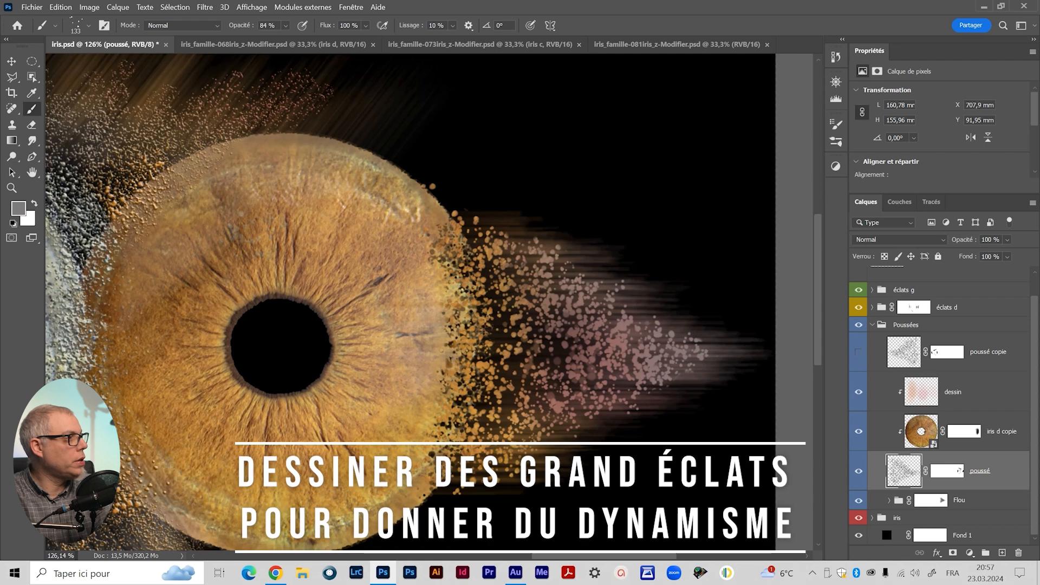
pyautogui.click(836, 142)
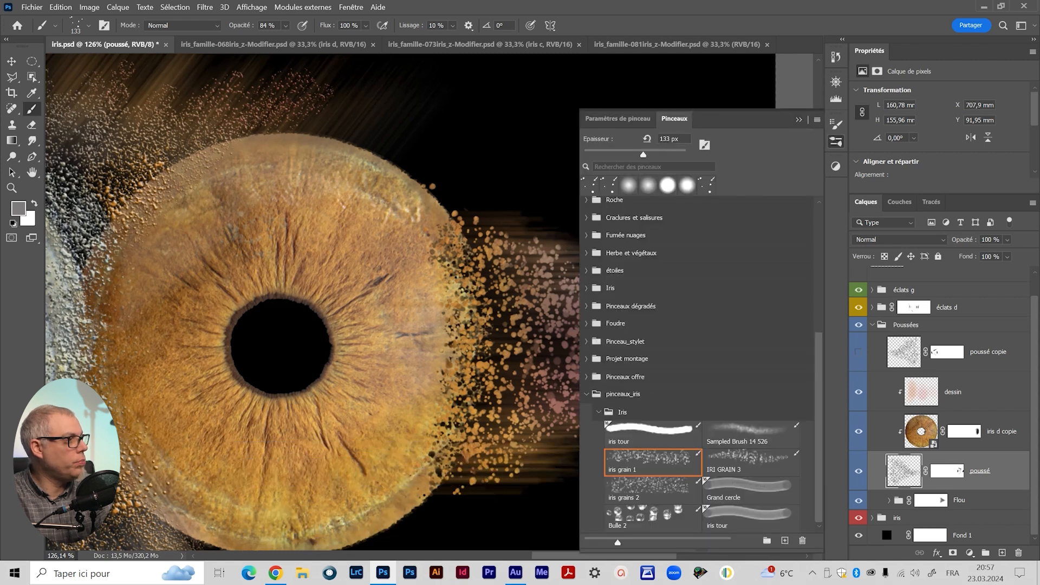
pyautogui.click(799, 119)
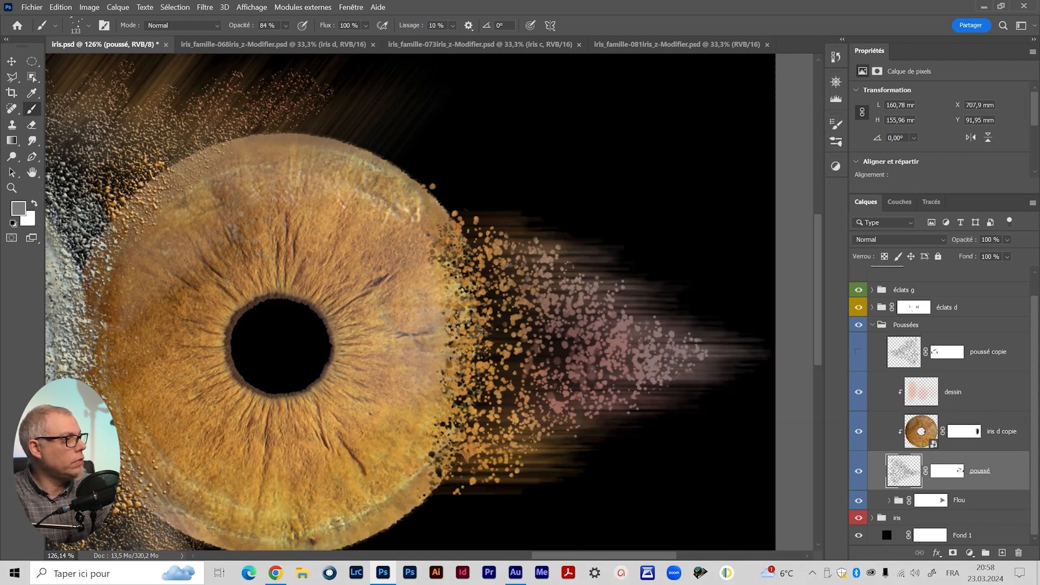
# Scatter large isolated fragments around the pointed grain scatter on the poussé layer, above, below and near its tip.
pyautogui.click(633, 415)
pyautogui.click(598, 424)
pyautogui.click(490, 463)
pyautogui.click(547, 268)
pyautogui.click(652, 311)
pyautogui.click(654, 295)
pyautogui.click(636, 247)
pyautogui.click(666, 246)
pyautogui.click(669, 398)
pyautogui.click(690, 451)
pyautogui.click(633, 463)
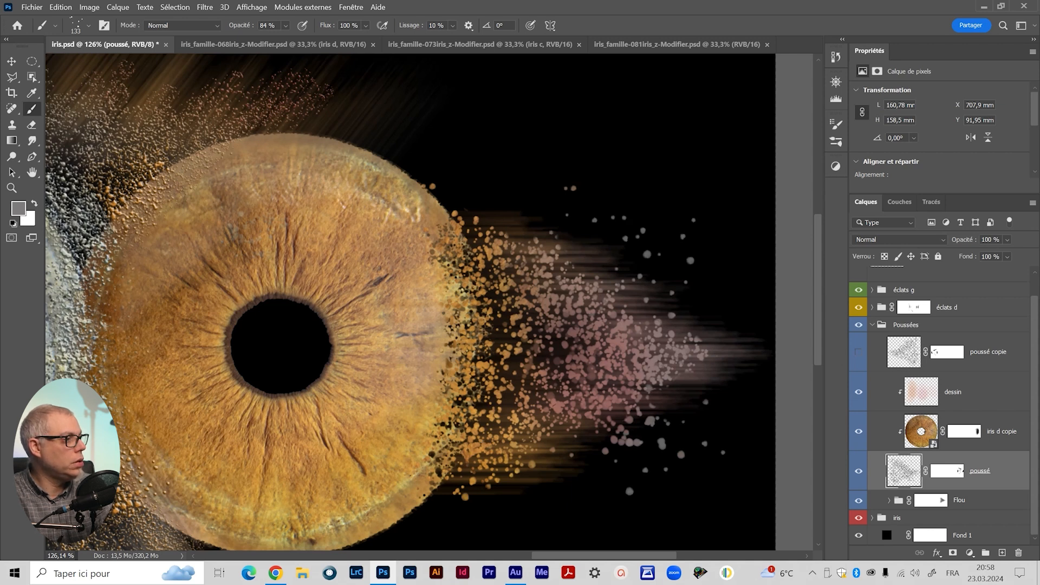
# Shift the iris d copie smart object outward and enlarge it to about 328 mm wide so it covers the scattered fragments.
pyautogui.moveTo(596, 390); pyautogui.dragTo(672, 320)
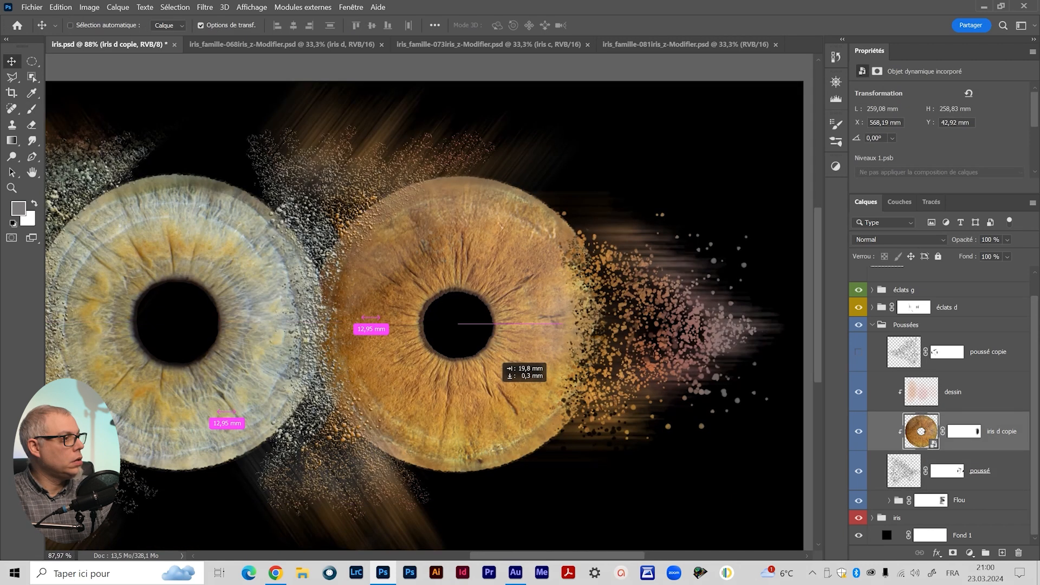
pyautogui.moveTo(503, 353); pyautogui.dragTo(502, 365)
pyautogui.moveTo(380, 334); pyautogui.dragTo(282, 334)
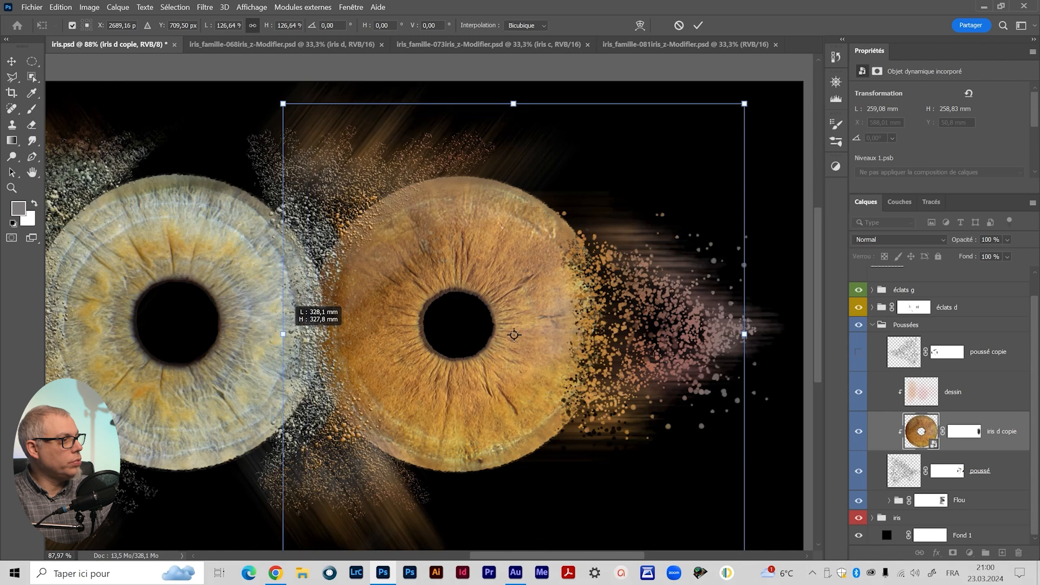
pyautogui.moveTo(493, 349); pyautogui.dragTo(530, 345)
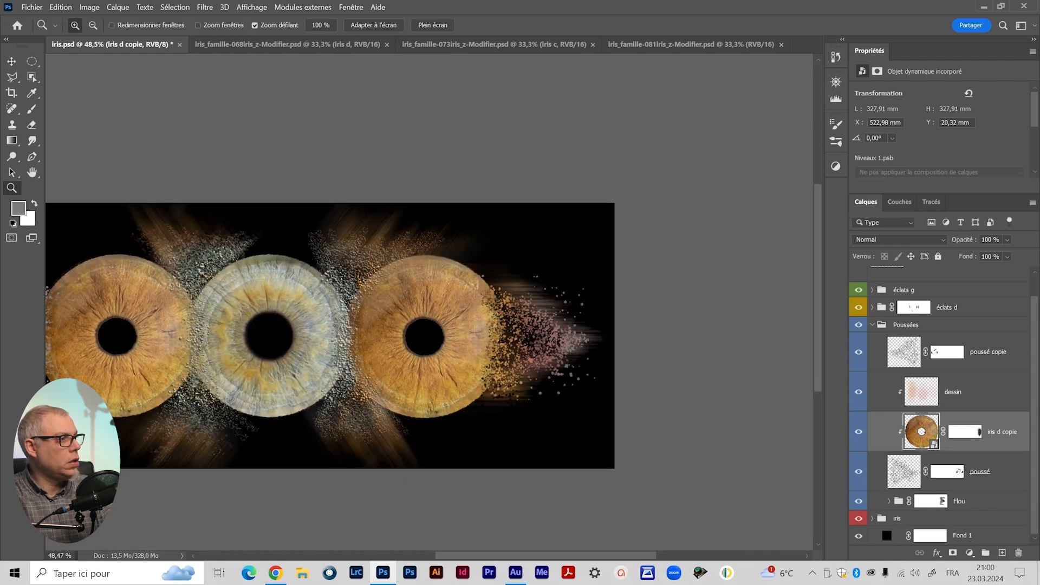
# Create a new layer directly above the Flou group and clip it to the group.
pyautogui.moveTo(379, 336); pyautogui.dragTo(526, 310)
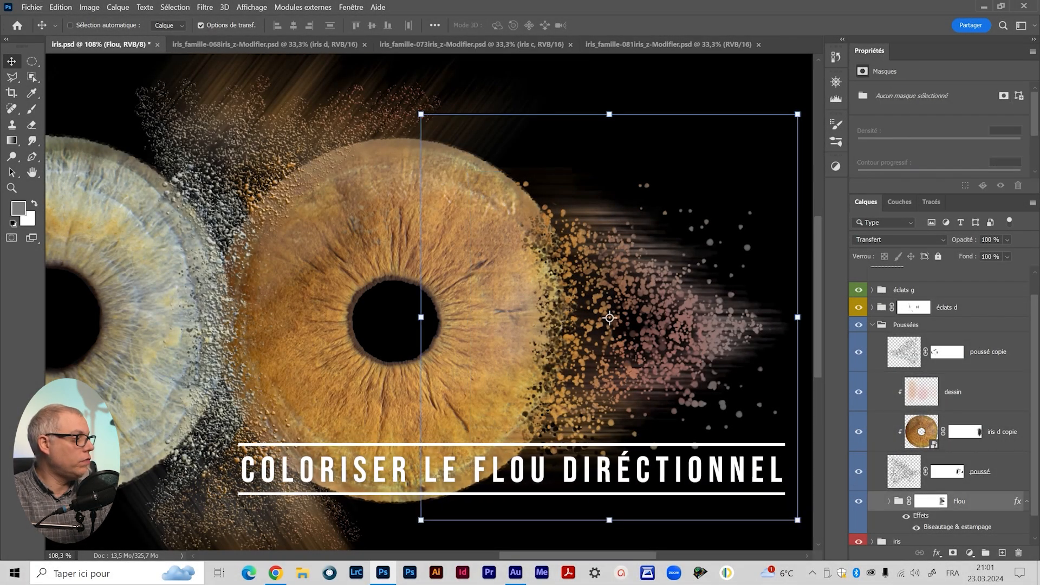
pyautogui.hotkey('ctrl', 'alt', 'shift', 'n')
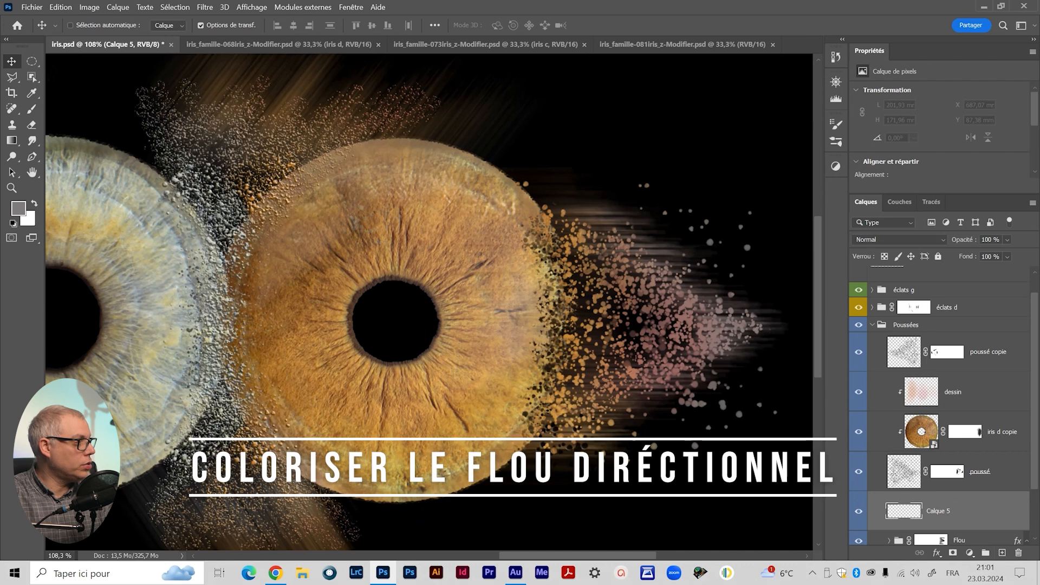
pyautogui.scroll(-2, 943, 406)
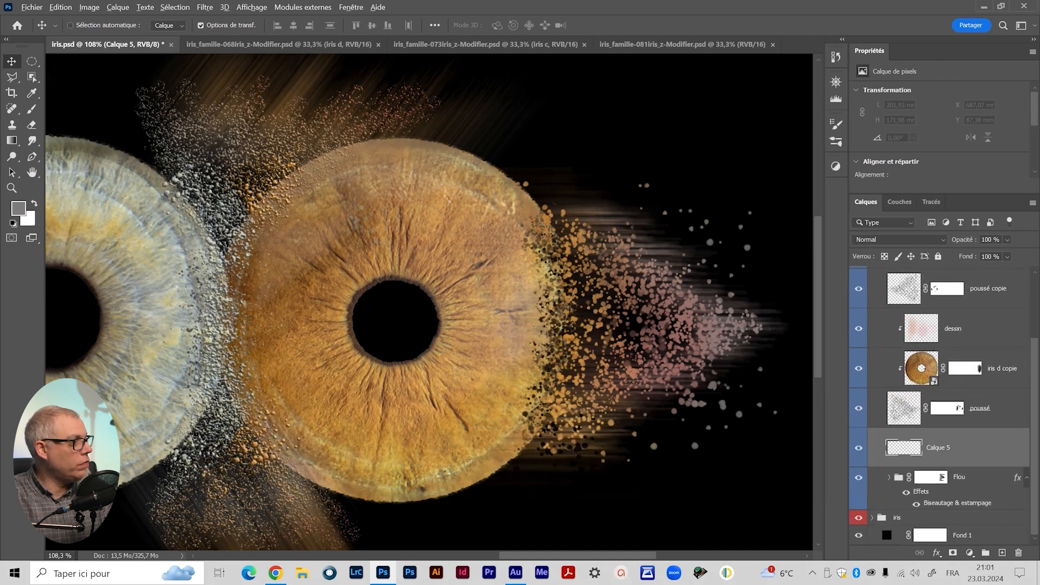
pyautogui.hotkey('ctrl', 'alt', 'g')
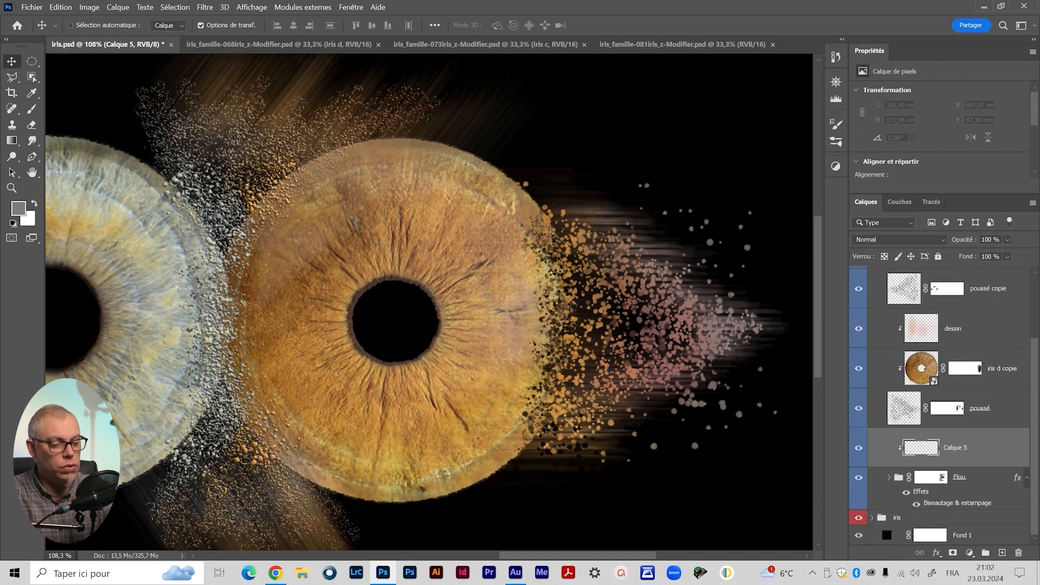
# Tint the directional blur on the clipped layer with vivid orange and red, using a soft 134 px brush at 20% opacity.
pyautogui.press('b')
pyautogui.moveTo(629, 173)
pyautogui.mouseDown()
pyautogui.moveTo(647, 195)
pyautogui.moveTo(601, 76)
pyautogui.moveTo(595, 103)
pyautogui.mouseUp()
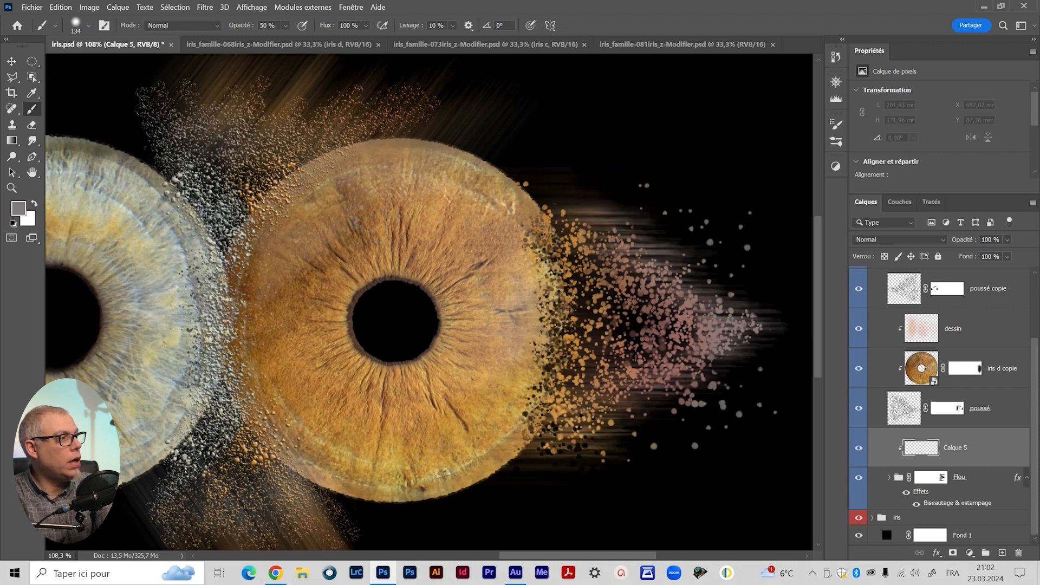
pyautogui.keyDown('alt'); pyautogui.click(504, 262); pyautogui.keyUp('alt')
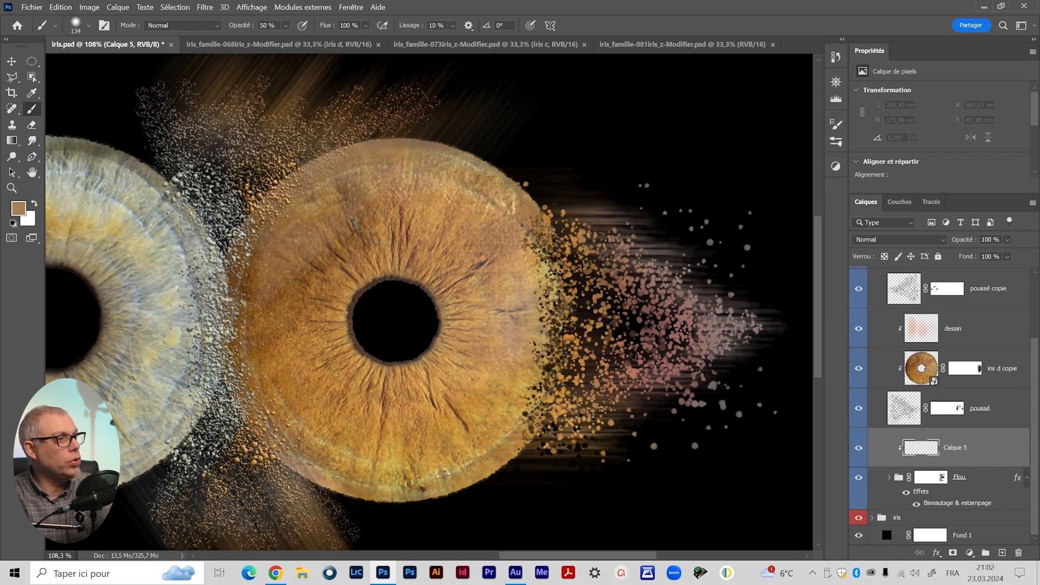
pyautogui.click(18, 208)
pyautogui.click(740, 275)
pyautogui.click(908, 250)
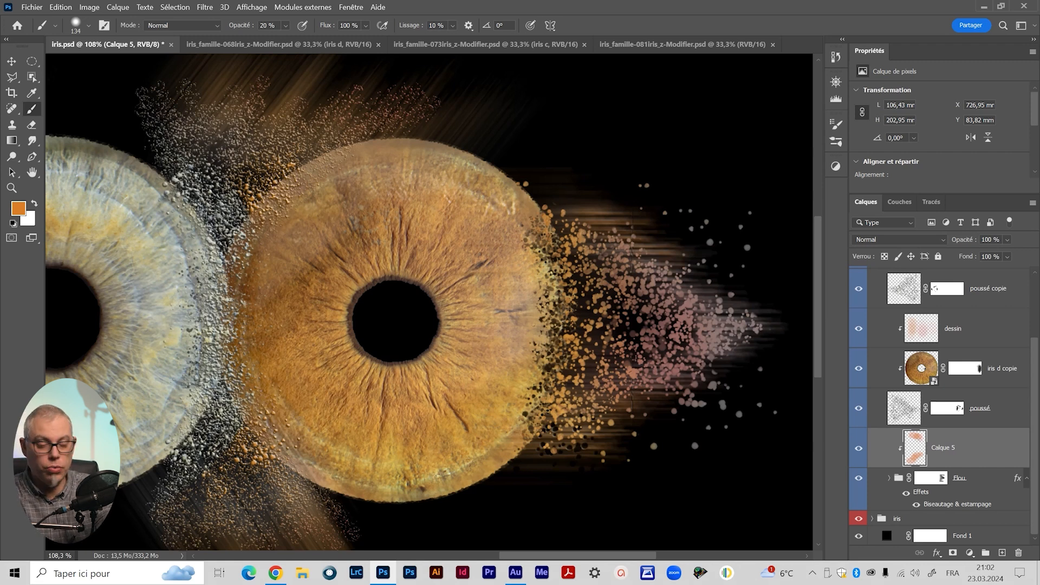
pyautogui.moveTo(711, 291)
pyautogui.mouseDown()
pyautogui.moveTo(668, 210)
pyautogui.moveTo(717, 286)
pyautogui.moveTo(679, 398)
pyautogui.mouseUp()
pyautogui.moveTo(728, 320); pyautogui.dragTo(671, 271)
pyautogui.moveTo(729, 328); pyautogui.dragTo(650, 387)
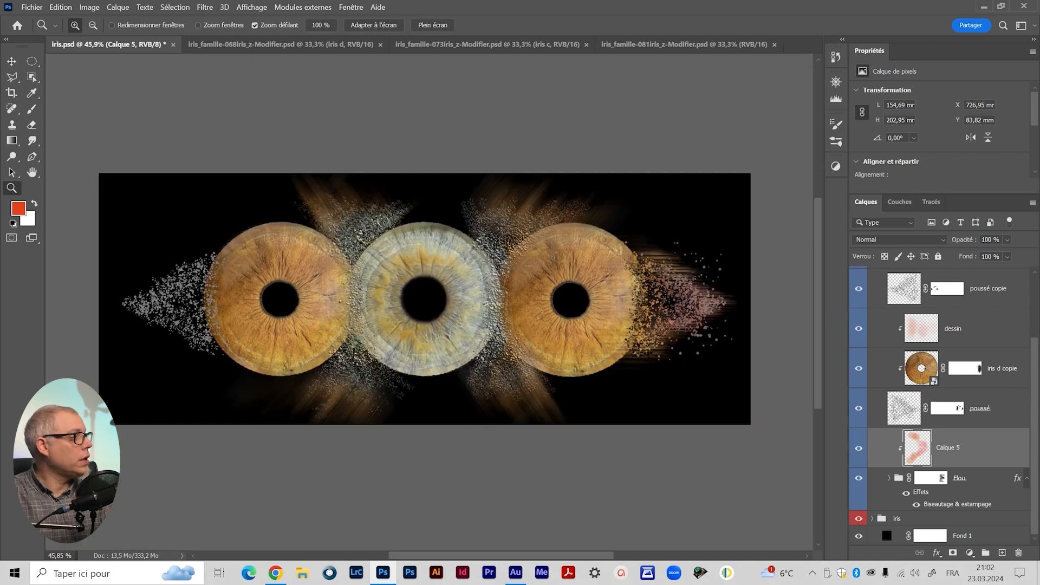
# Group the layers from dessin down to Flou and name the group Poussé d.
pyautogui.click(953, 329)
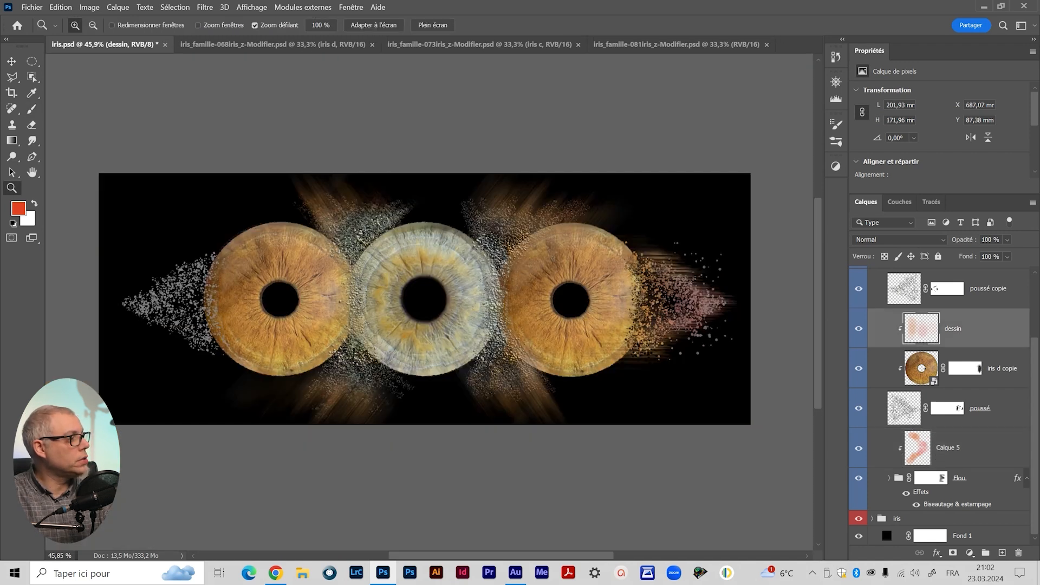
pyautogui.keyDown('shift'); pyautogui.click(973, 478); pyautogui.keyUp('shift')
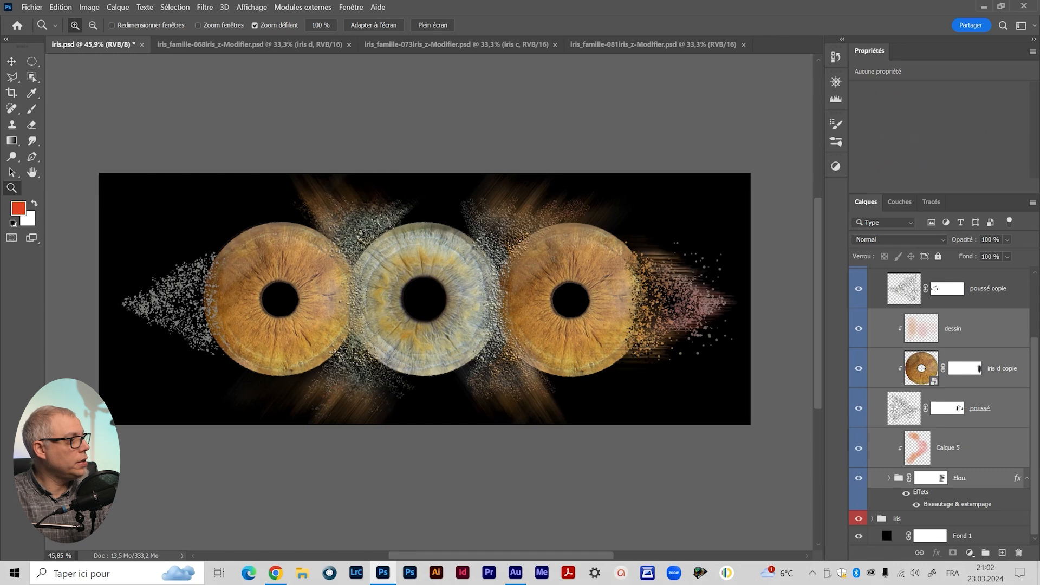
pyautogui.hotkey('ctrl', 'g')
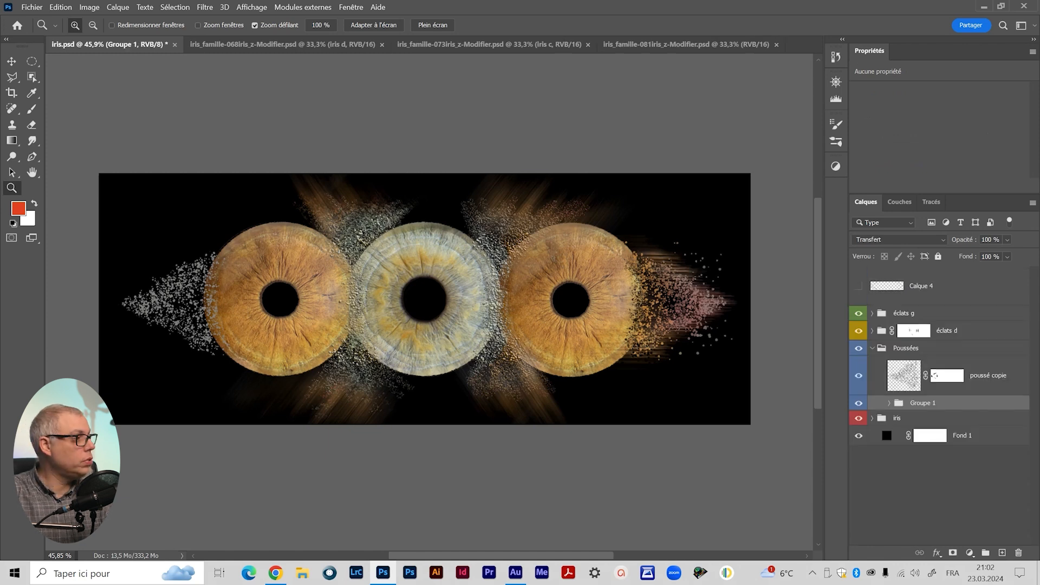
pyautogui.doubleClick(922, 402)
pyautogui.write('Pou')
pyautogui.write('ssé d')
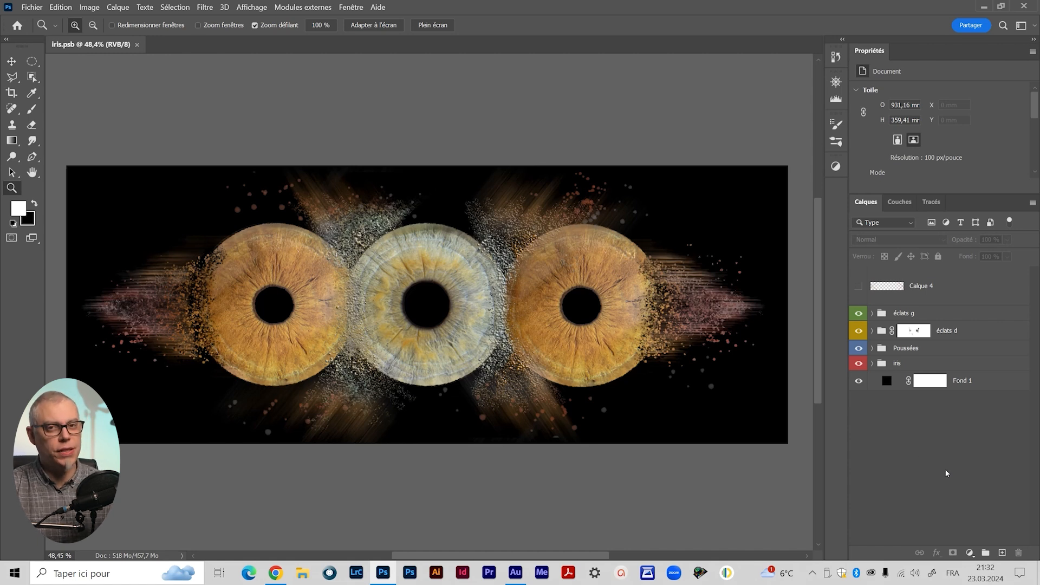
# Add a Curves adjustment above the éclats g group, mapping shadows from input 35 to output 23 and highlights from 188 to 199.
pyautogui.click(945, 313)
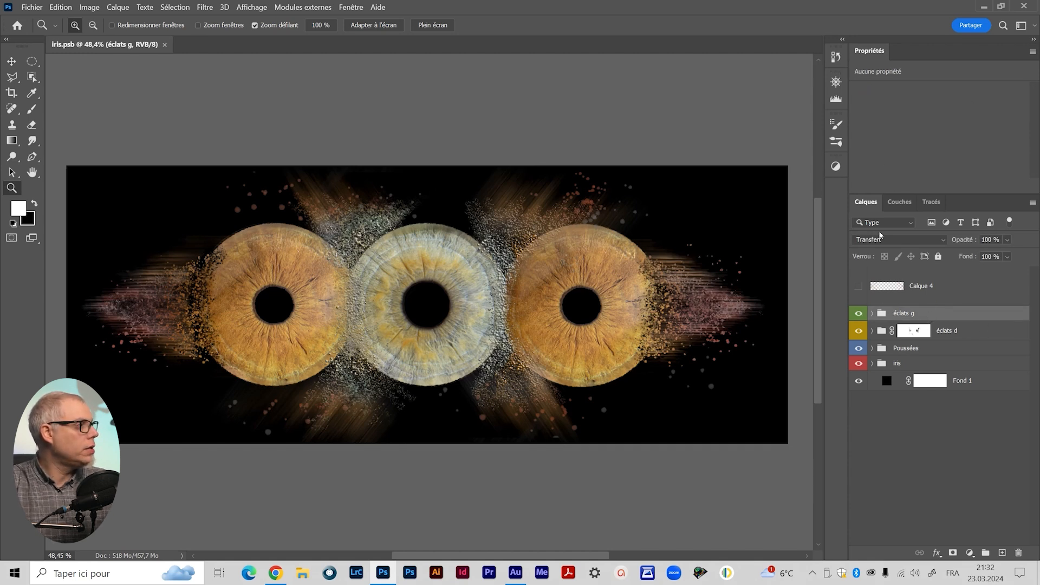
pyautogui.click(835, 167)
pyautogui.click(738, 187)
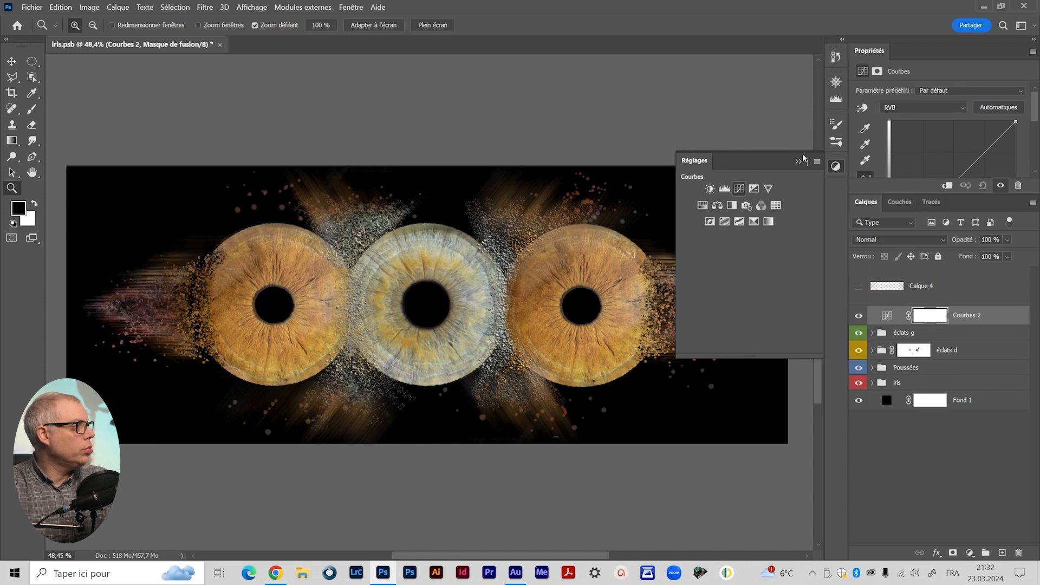
pyautogui.click(907, 228)
pyautogui.moveTo(907, 228); pyautogui.dragTo(907, 234)
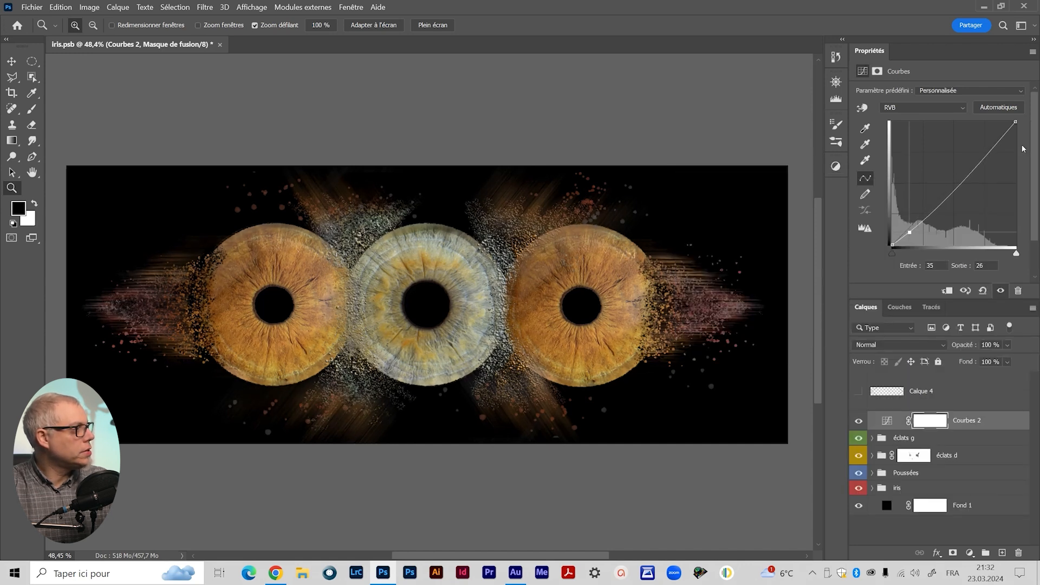
pyautogui.click(981, 156)
pyautogui.moveTo(982, 157); pyautogui.dragTo(983, 148)
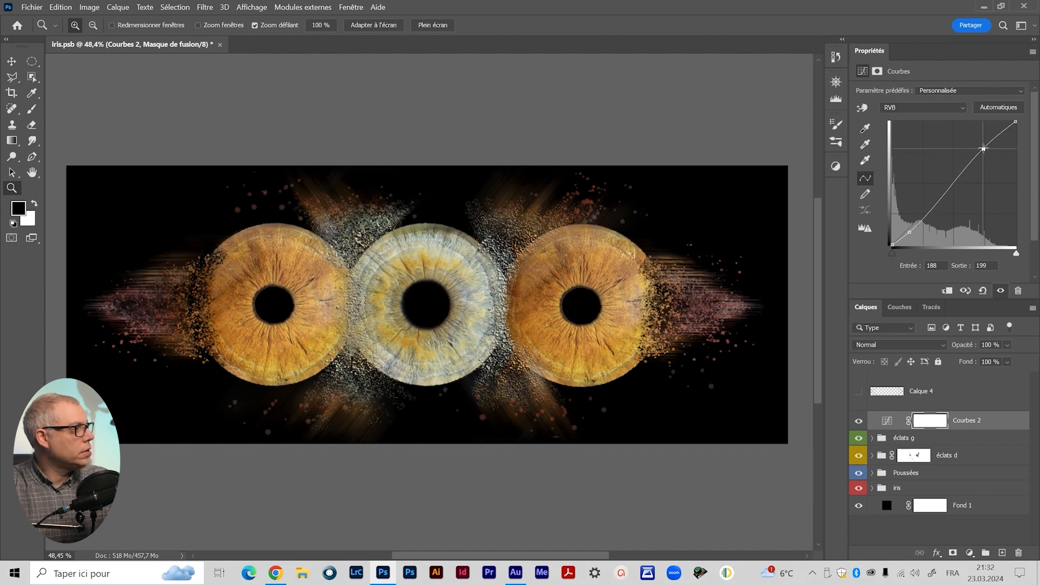
pyautogui.click(910, 232)
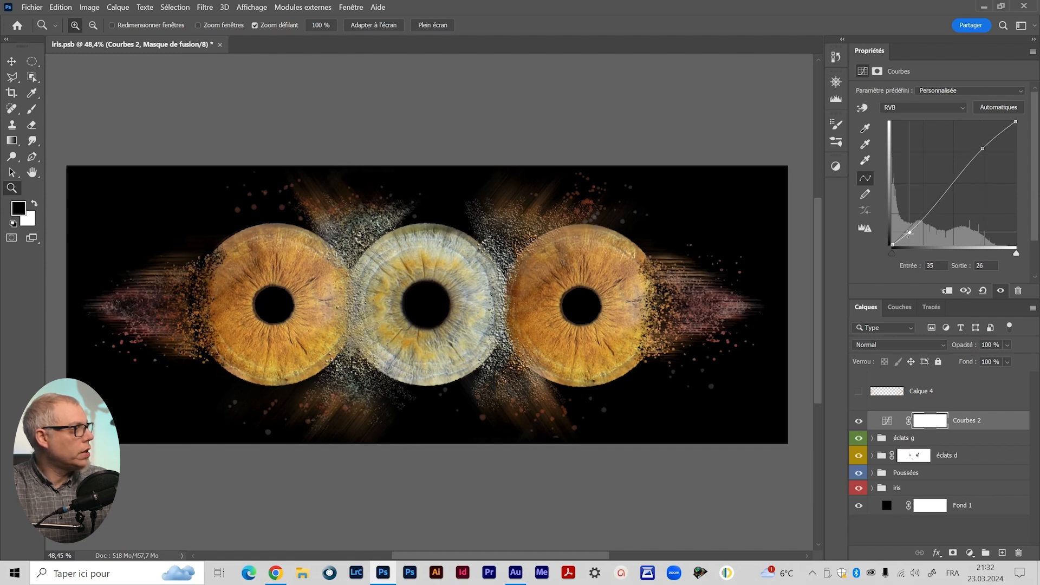
pyautogui.moveTo(909, 232); pyautogui.dragTo(910, 234)
# Compare the artwork with and without the Curves adjustment and check the image's histogram.
pyautogui.click(858, 421)
pyautogui.click(858, 422)
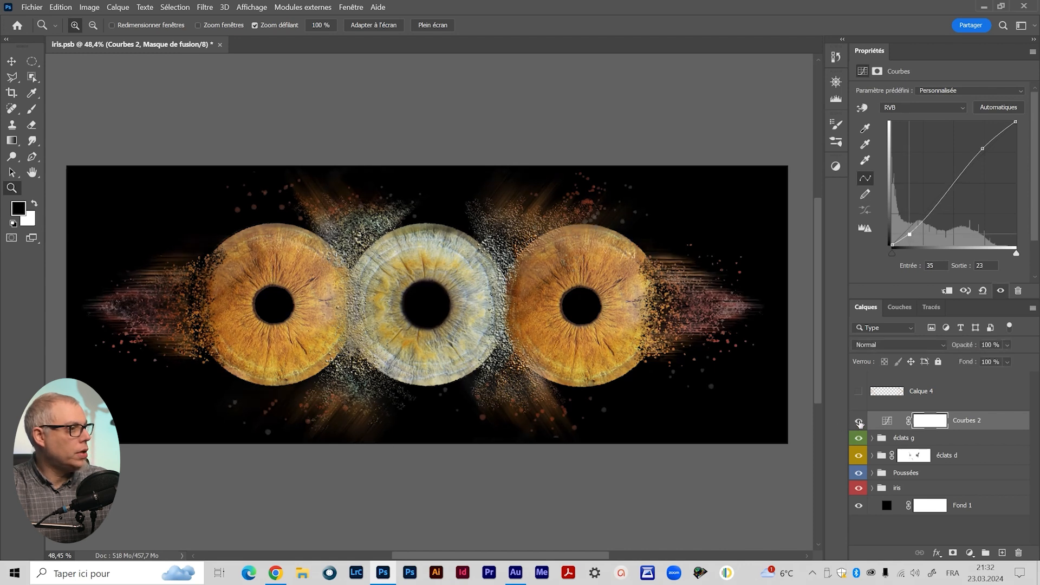
pyautogui.click(858, 421)
pyautogui.click(858, 421)
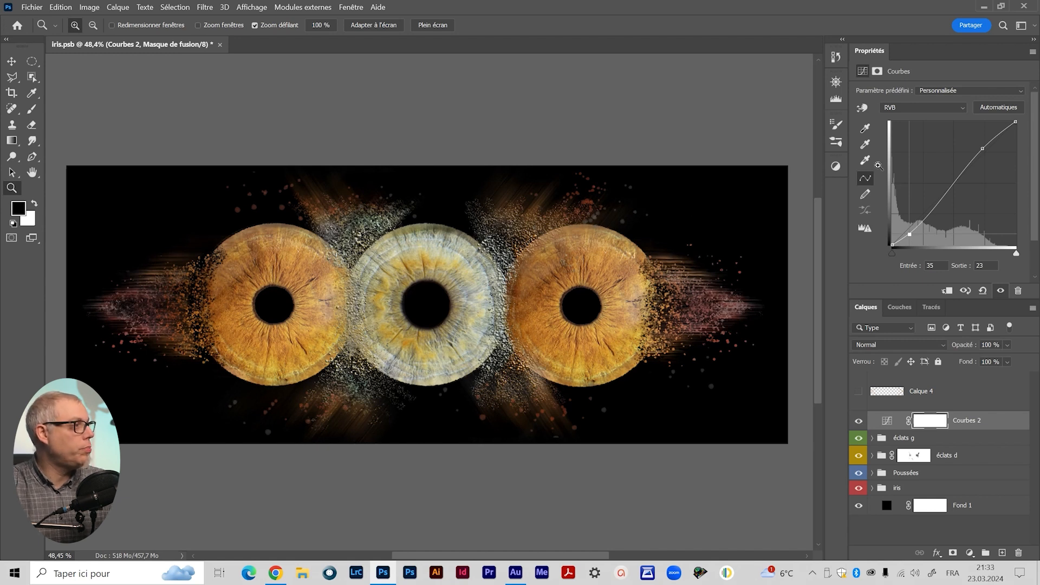
pyautogui.click(836, 167)
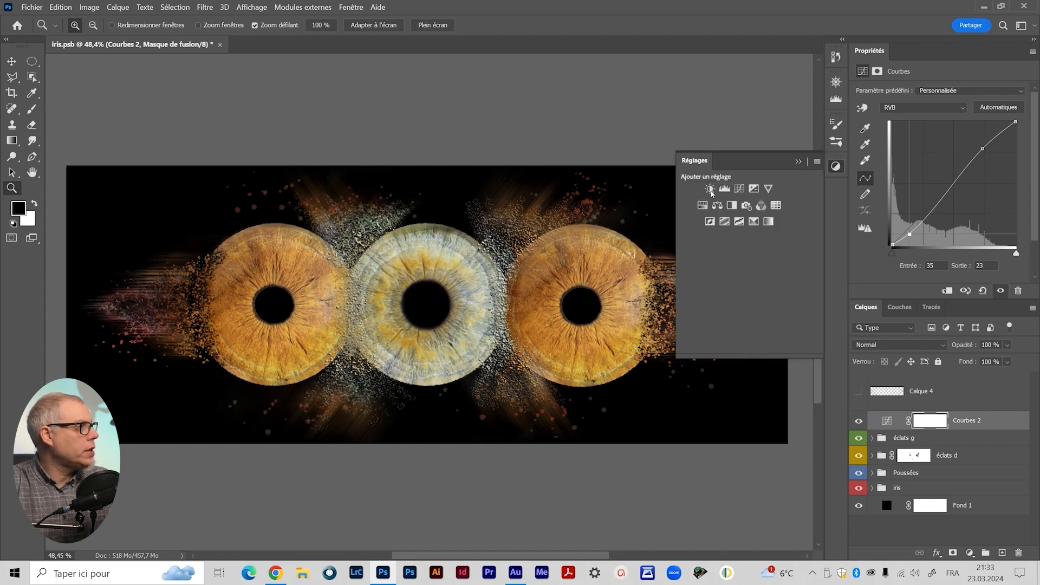
pyautogui.click(836, 98)
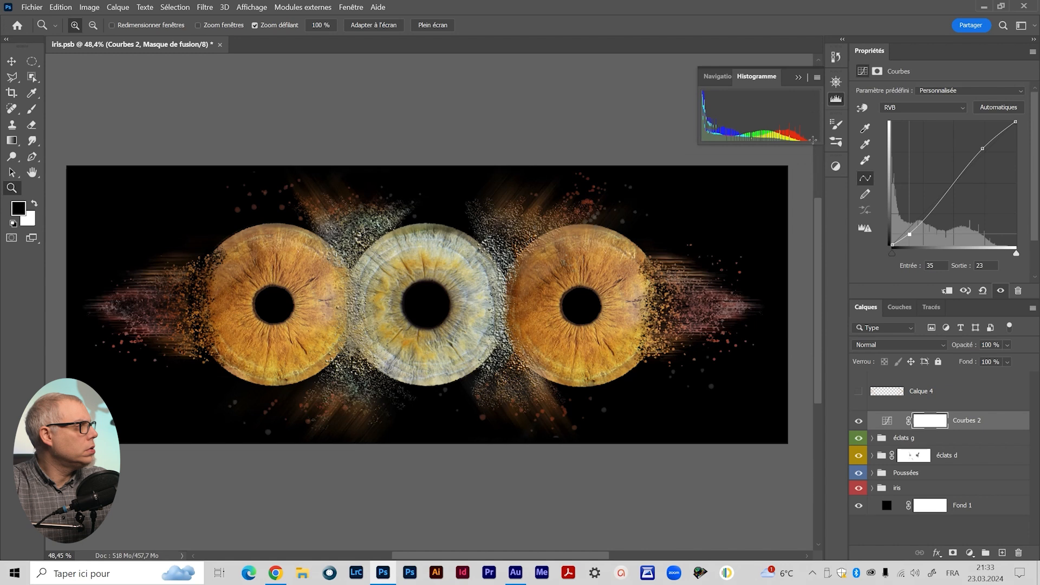
pyautogui.click(835, 99)
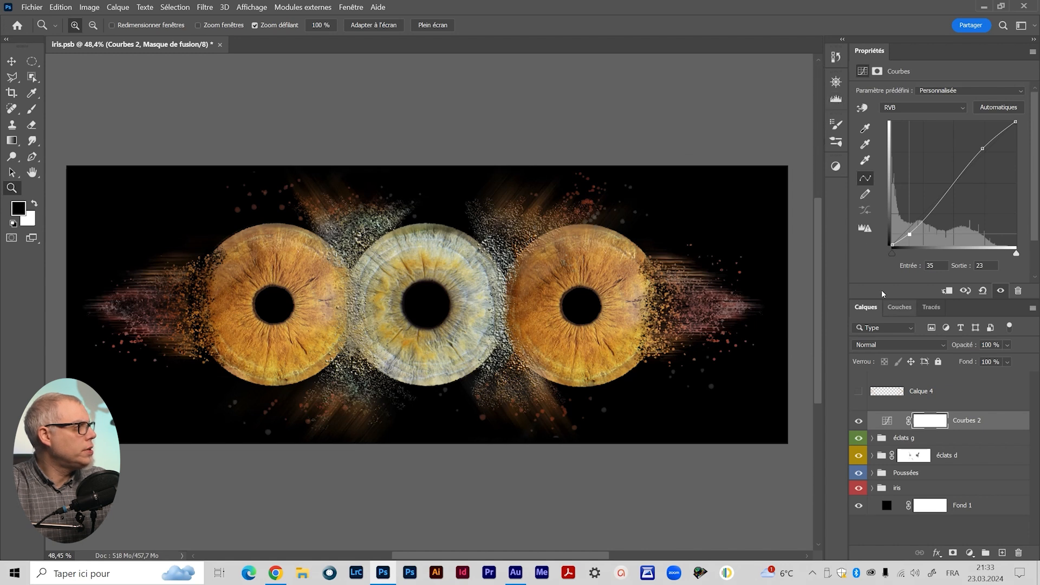
# Add a Levels adjustment above the curves with the white input level at 241, and compare the artwork with and without the adjustments.
pyautogui.click(836, 167)
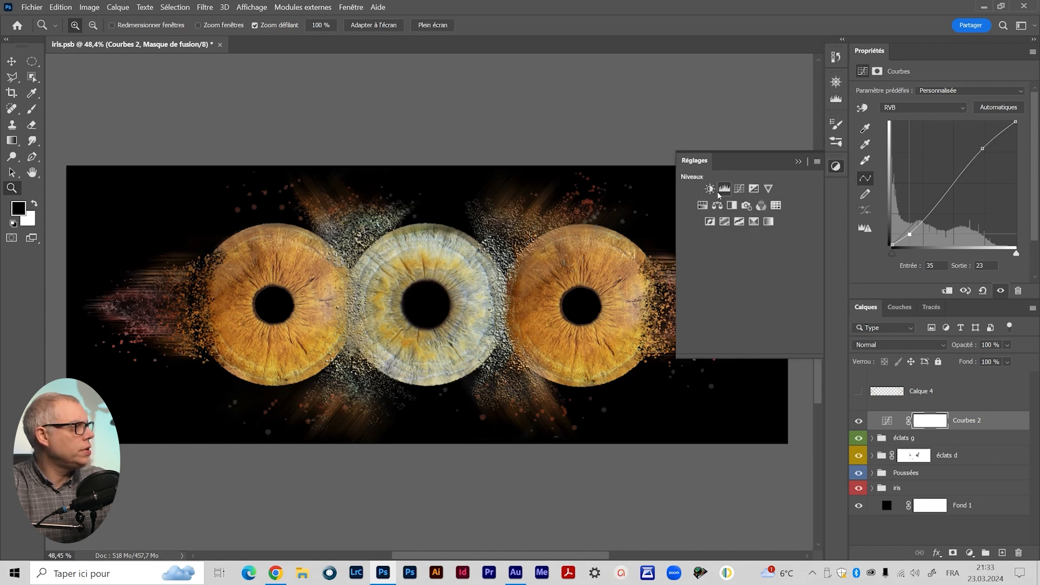
pyautogui.click(724, 189)
pyautogui.click(798, 162)
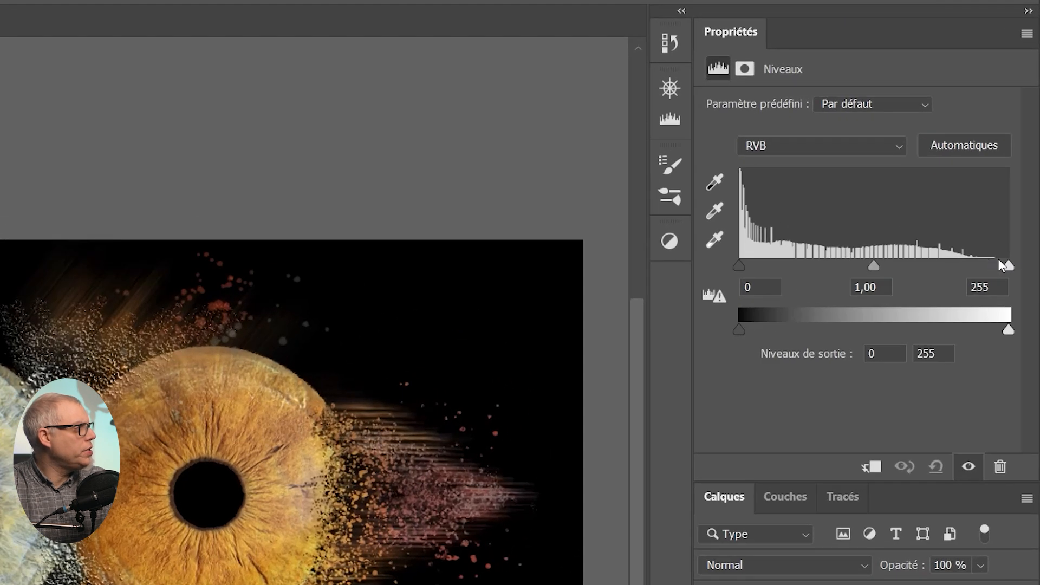
pyautogui.moveTo(1008, 266); pyautogui.dragTo(995, 267)
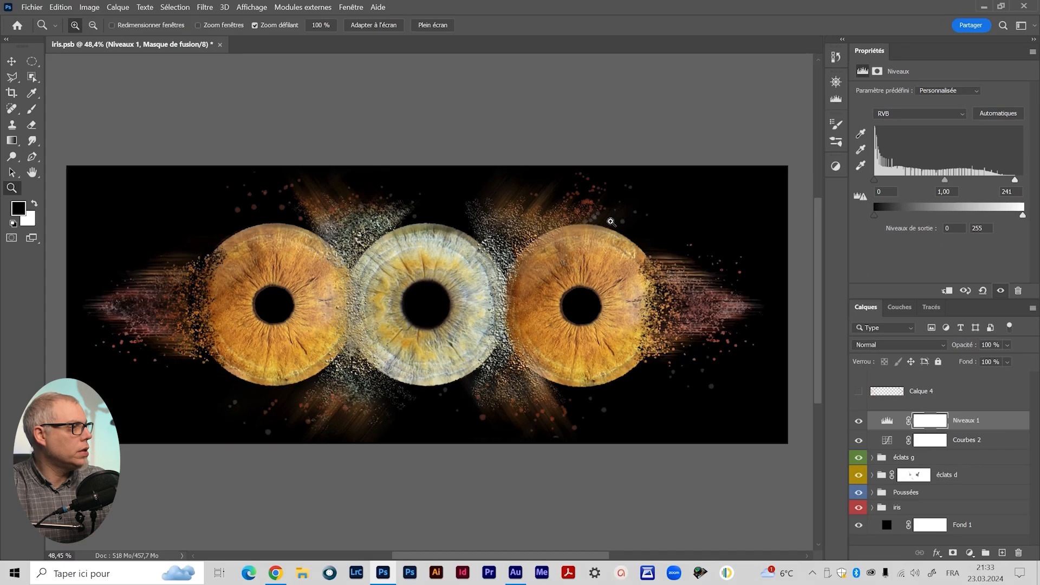
pyautogui.click(858, 422)
pyautogui.click(857, 422)
pyautogui.moveTo(857, 440); pyautogui.dragTo(860, 420)
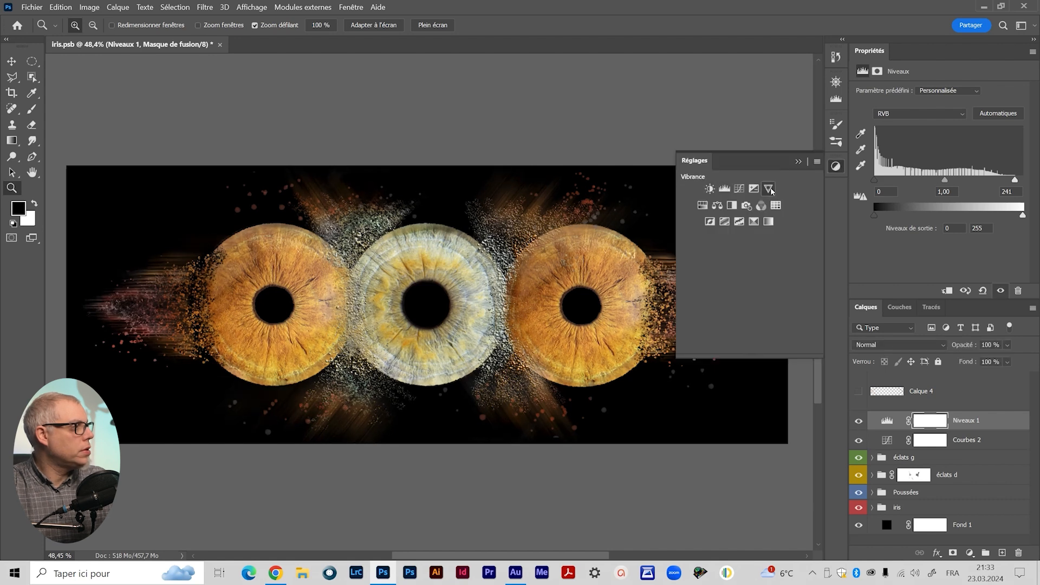
# Add a Vibrance adjustment above the Levels layer and set its vibrance to +48.
pyautogui.click(769, 188)
pyautogui.click(798, 162)
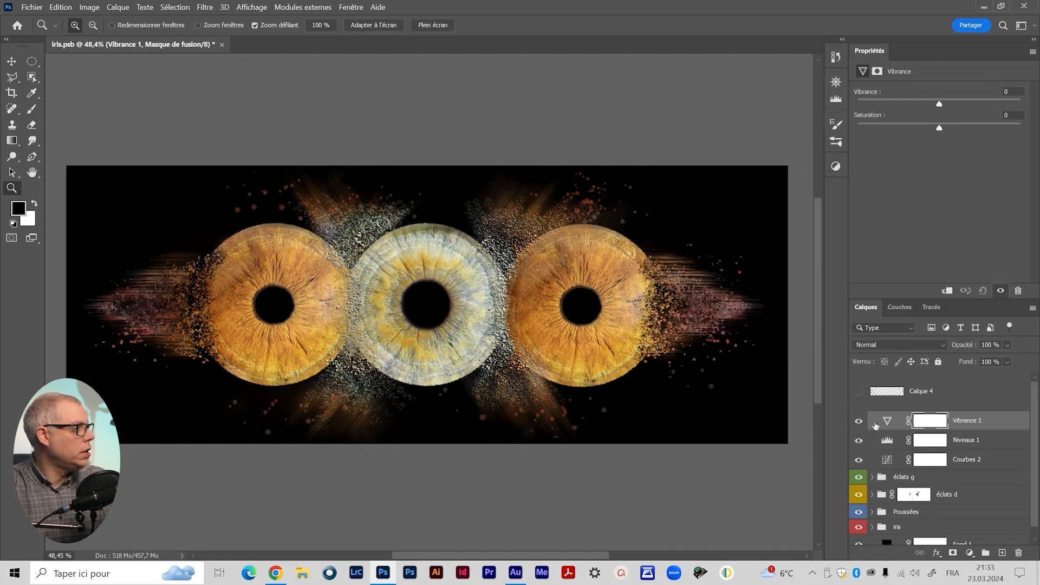
pyautogui.click(836, 166)
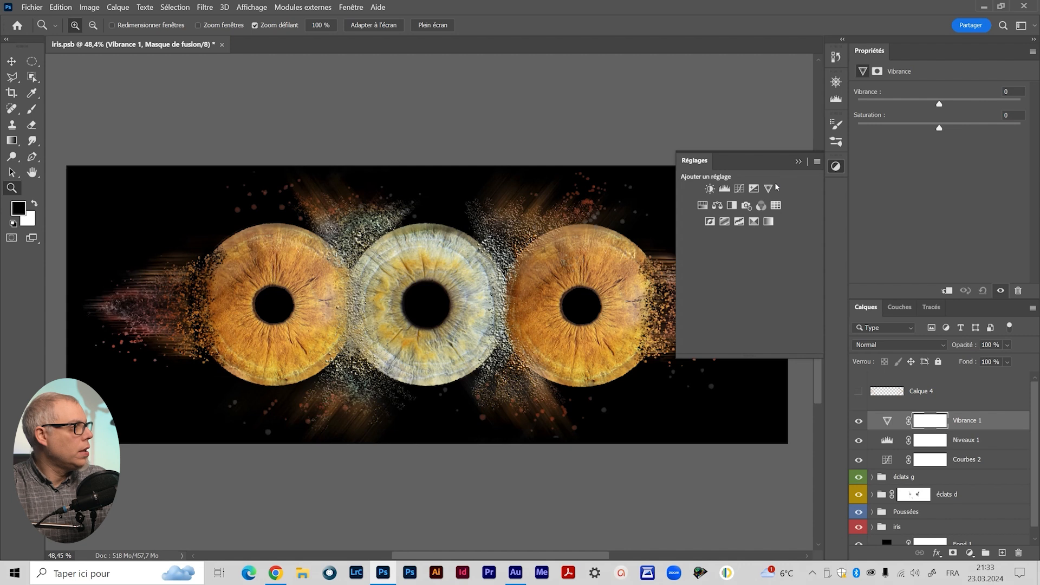
pyautogui.click(799, 161)
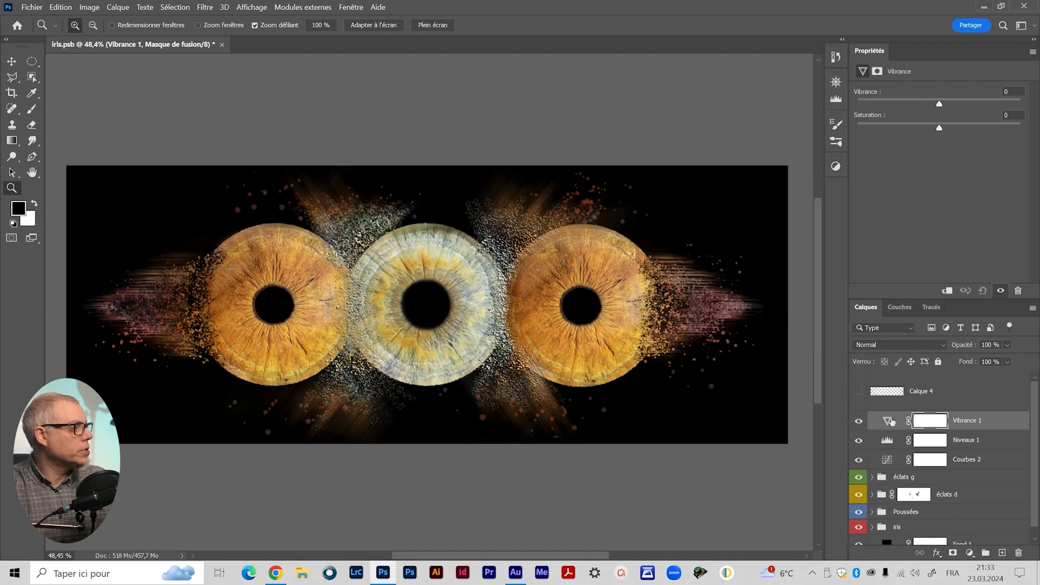
pyautogui.click(886, 420)
pyautogui.moveTo(940, 105); pyautogui.dragTo(978, 103)
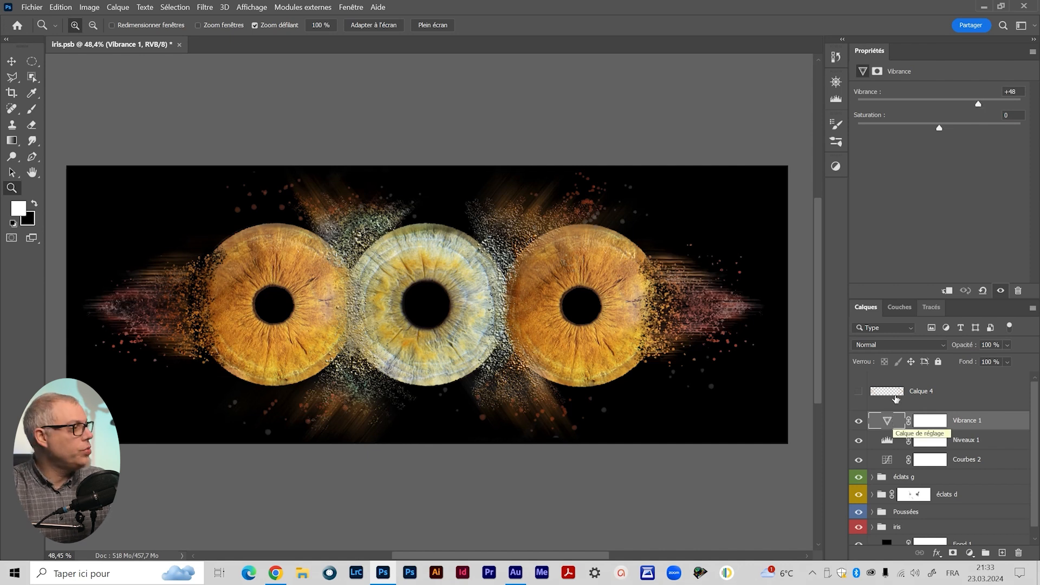
# Try the Vibrance layer in Difference blend mode with vibrance at +60, testing saturation values up to +24.
pyautogui.click(896, 344)
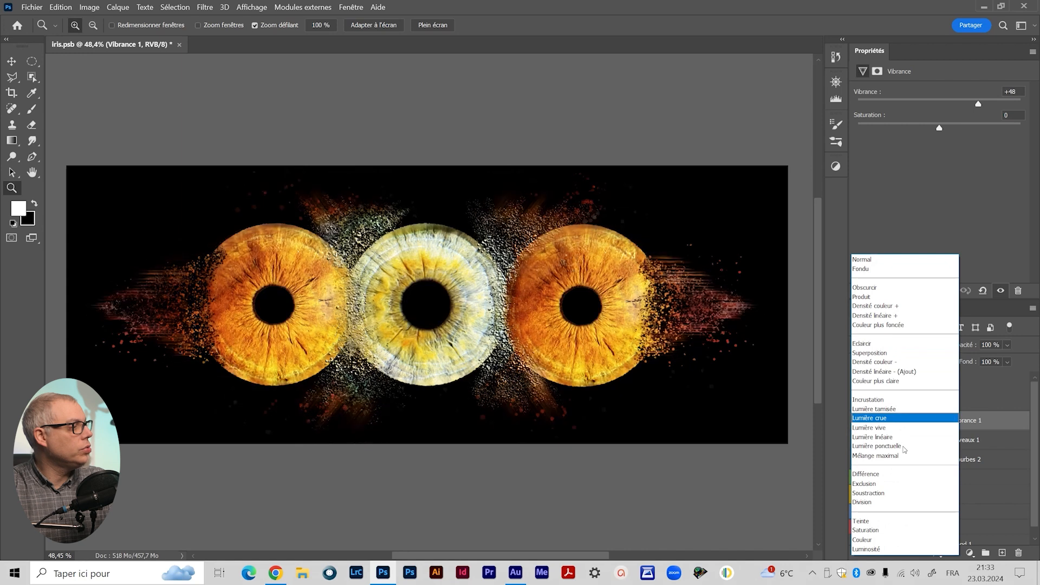
pyautogui.click(878, 475)
pyautogui.moveTo(978, 103); pyautogui.dragTo(943, 128)
pyautogui.moveTo(490, 307); pyautogui.dragTo(509, 303)
pyautogui.moveTo(598, 382); pyautogui.dragTo(490, 375)
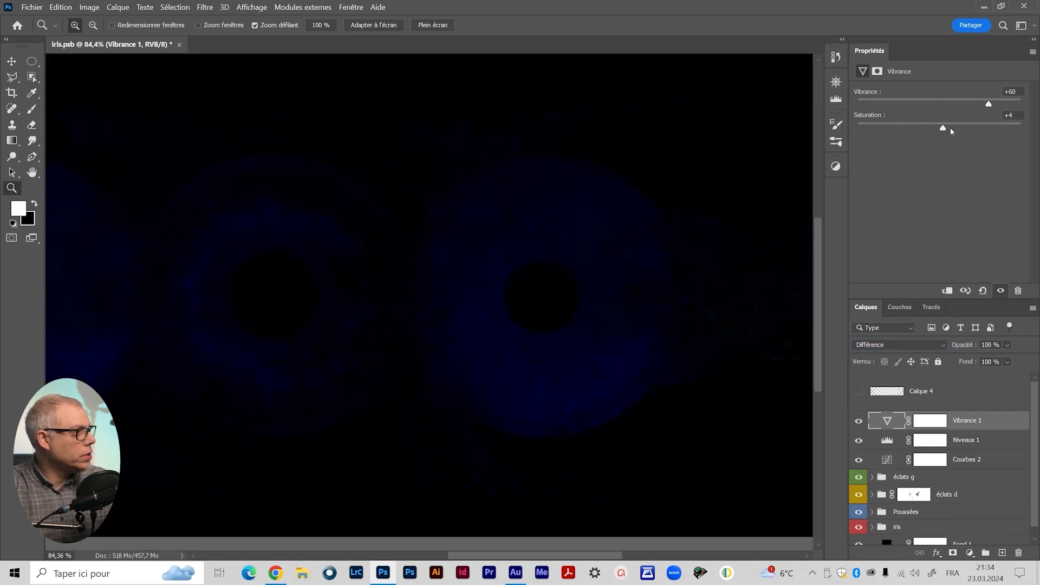
pyautogui.moveTo(942, 128); pyautogui.dragTo(967, 129)
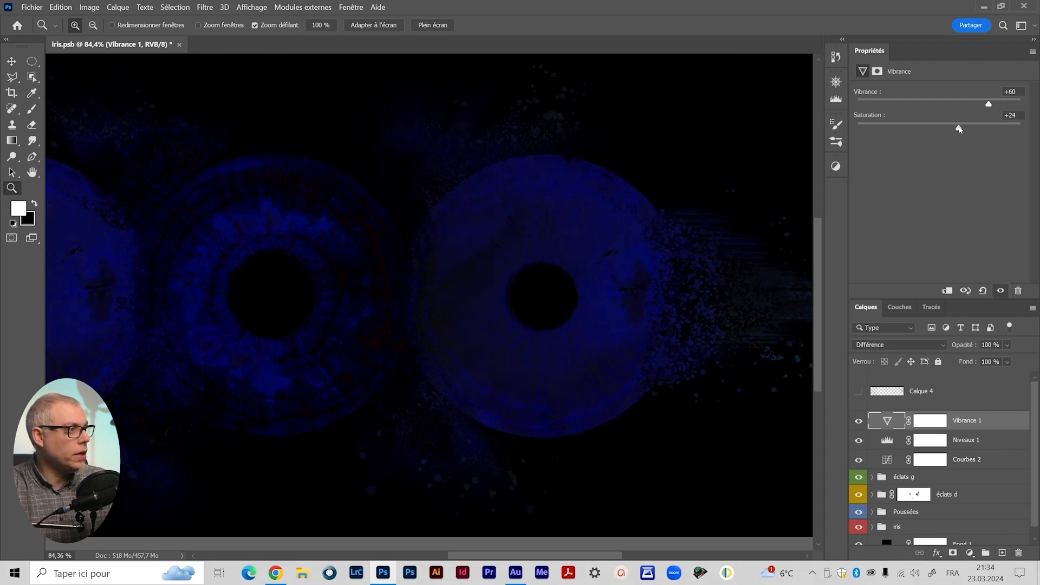
pyautogui.moveTo(959, 129); pyautogui.dragTo(942, 135)
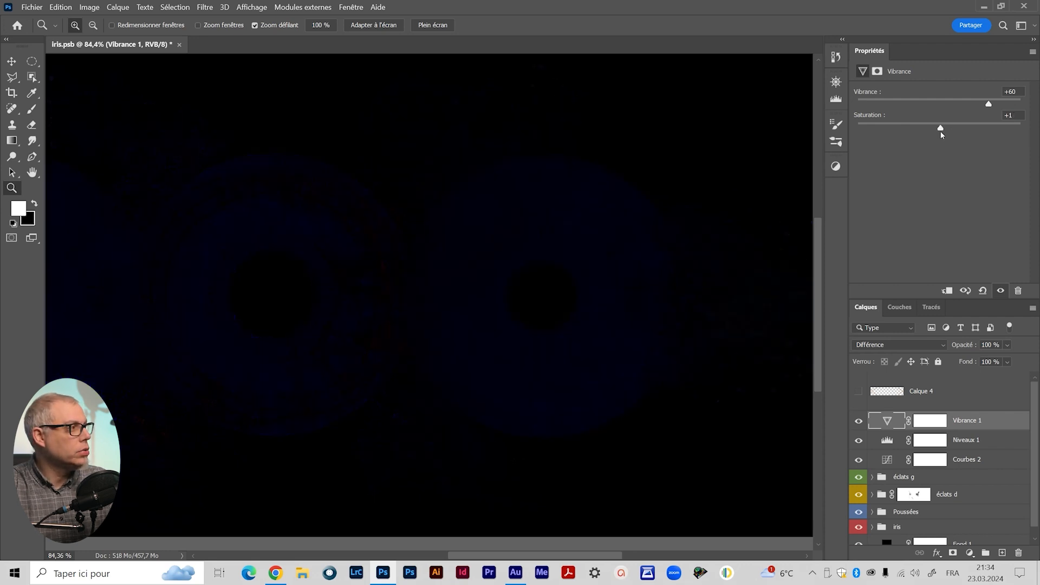
# Keep the Vibrance layer in Difference mode and test vibrance +67 with saturation +7.
pyautogui.click(895, 347)
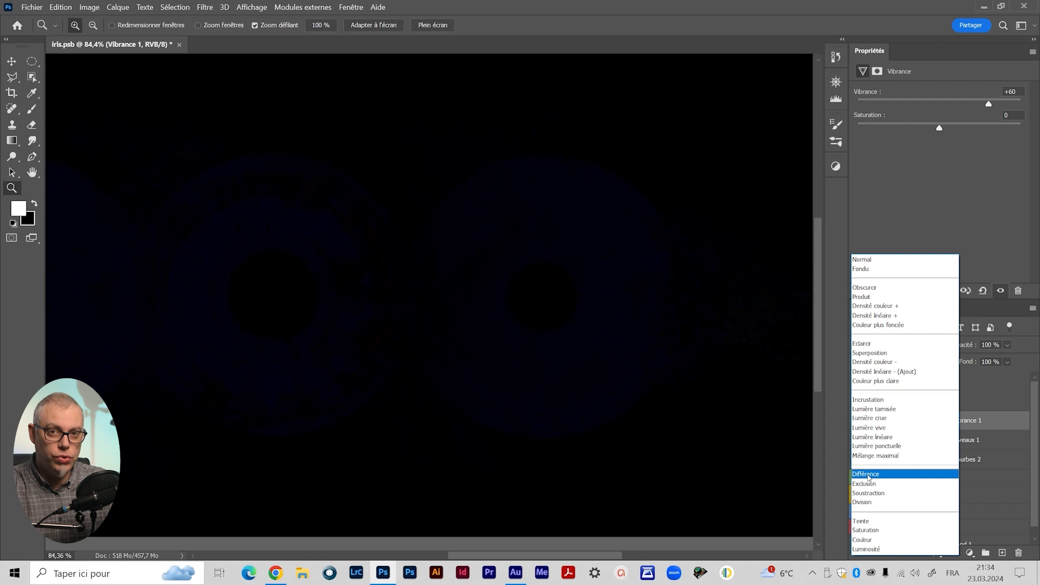
pyautogui.click(869, 475)
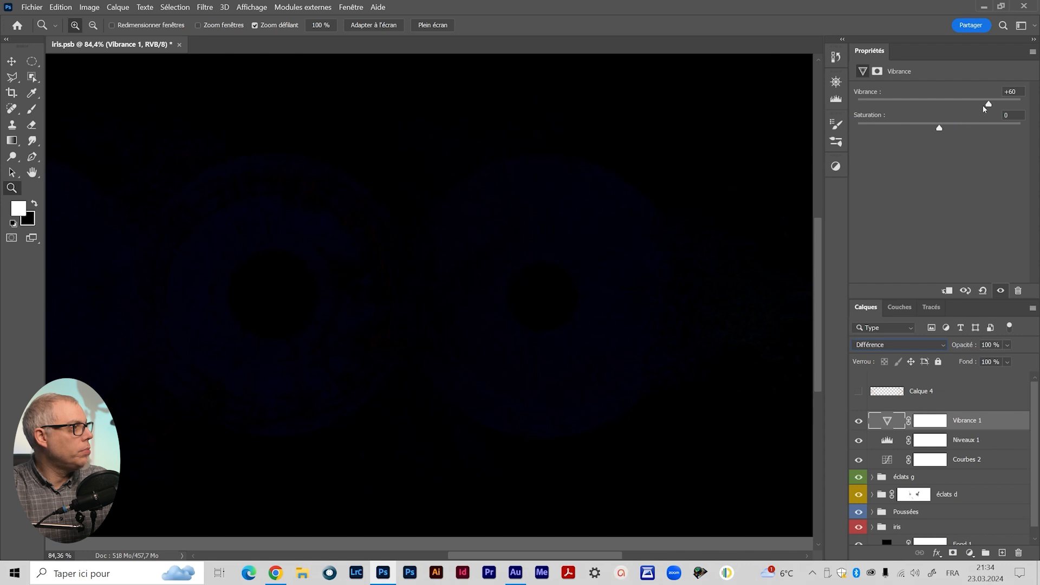
pyautogui.moveTo(989, 105)
pyautogui.mouseDown()
pyautogui.moveTo(940, 132)
pyautogui.moveTo(952, 106)
pyautogui.moveTo(1006, 106)
pyautogui.moveTo(996, 107)
pyautogui.mouseUp()
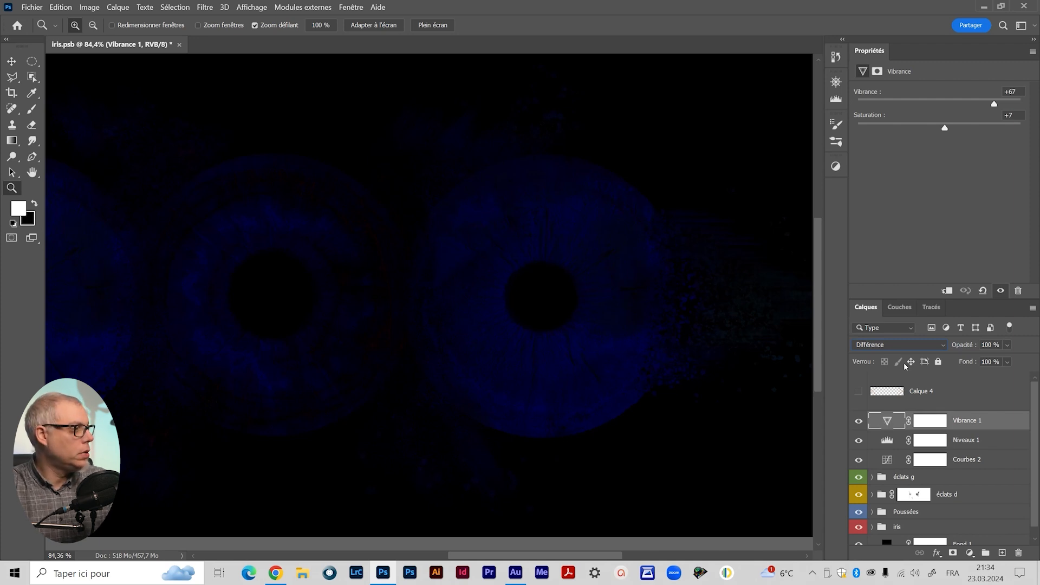
# Return the Vibrance layer to Normal blending with vibrance +35 and saturation 0, and check the histogram.
pyautogui.click(900, 346)
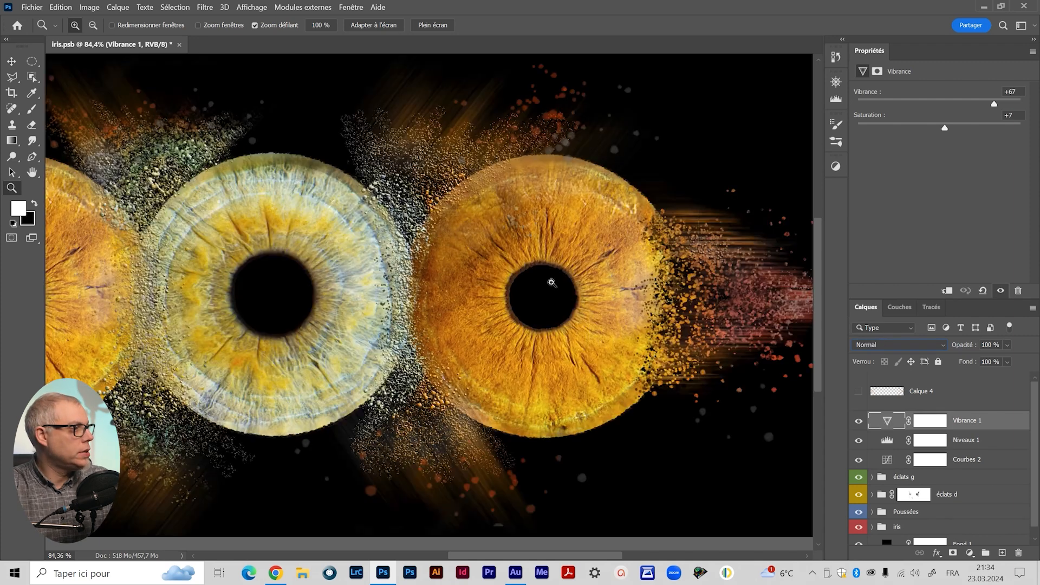
pyautogui.moveTo(551, 281); pyautogui.dragTo(509, 311)
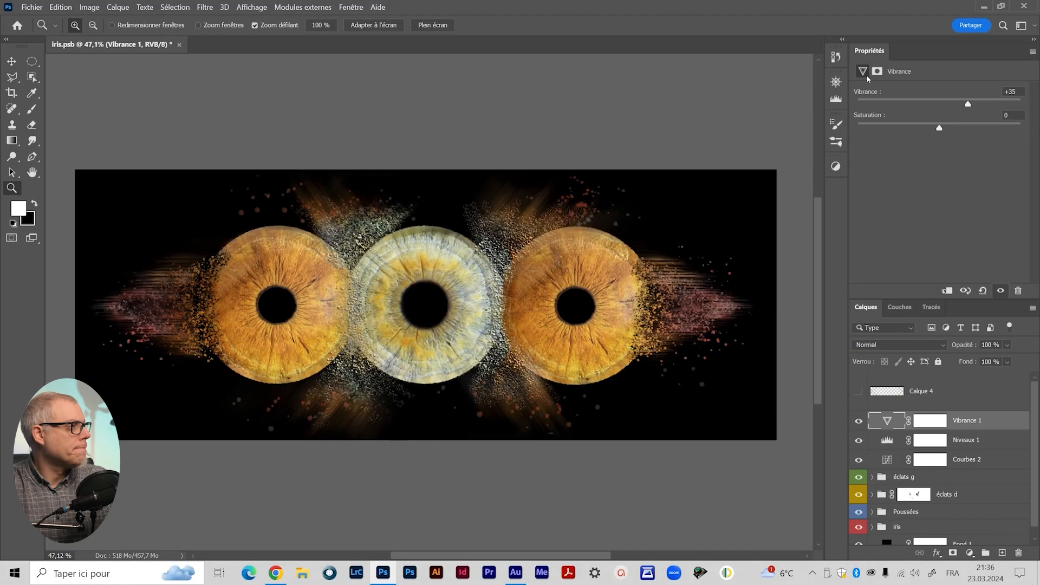
pyautogui.click(836, 102)
pyautogui.click(813, 101)
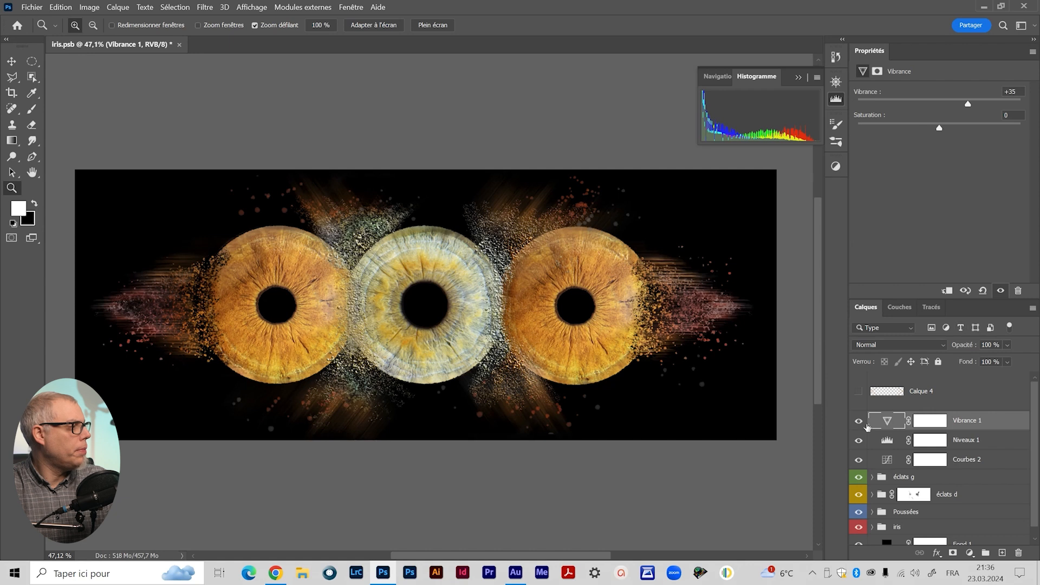
pyautogui.click(796, 76)
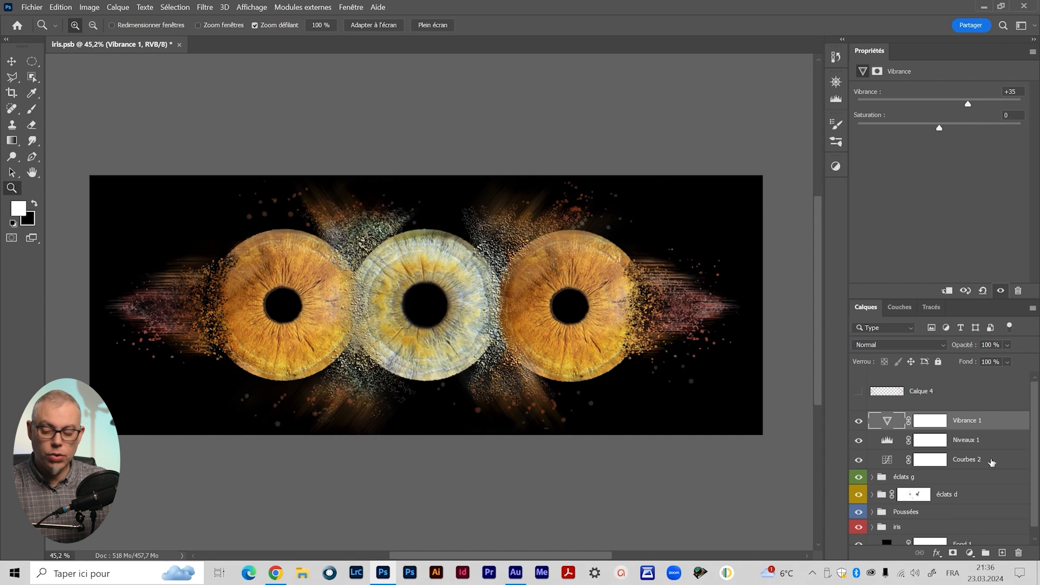
# Group the Vibrance, Levels and Curves layers, name the group TF and colour-label it violet.
pyautogui.keyDown('shift'); pyautogui.click(996, 463); pyautogui.keyUp('shift')
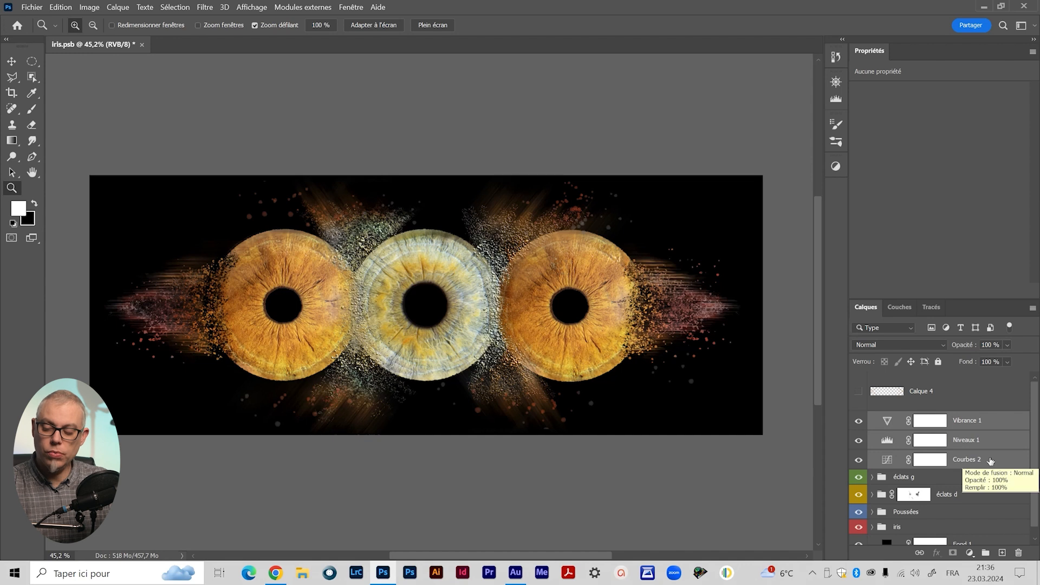
pyautogui.hotkey('ctrl', 'g')
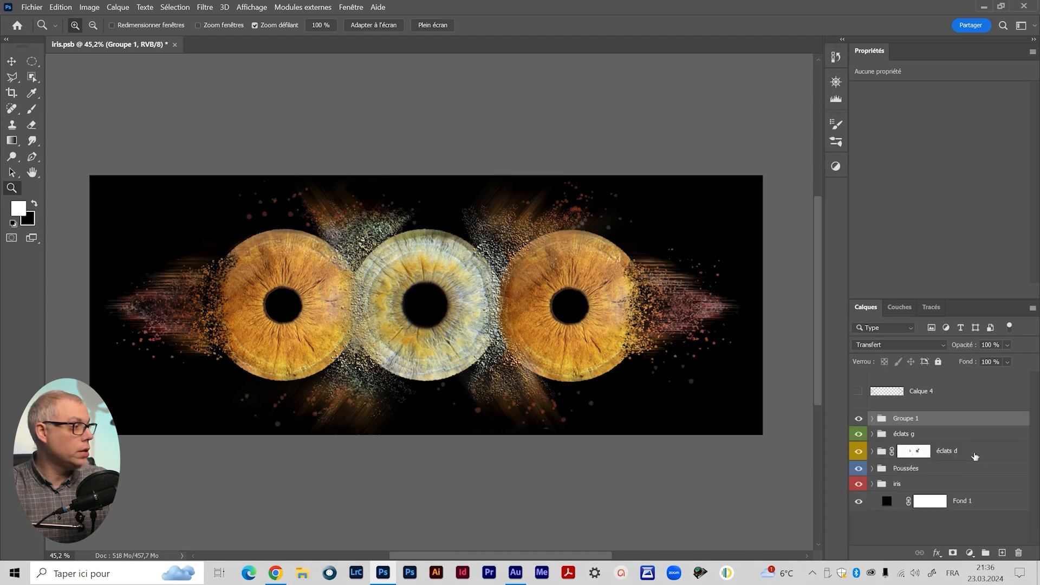
pyautogui.doubleClick(901, 417)
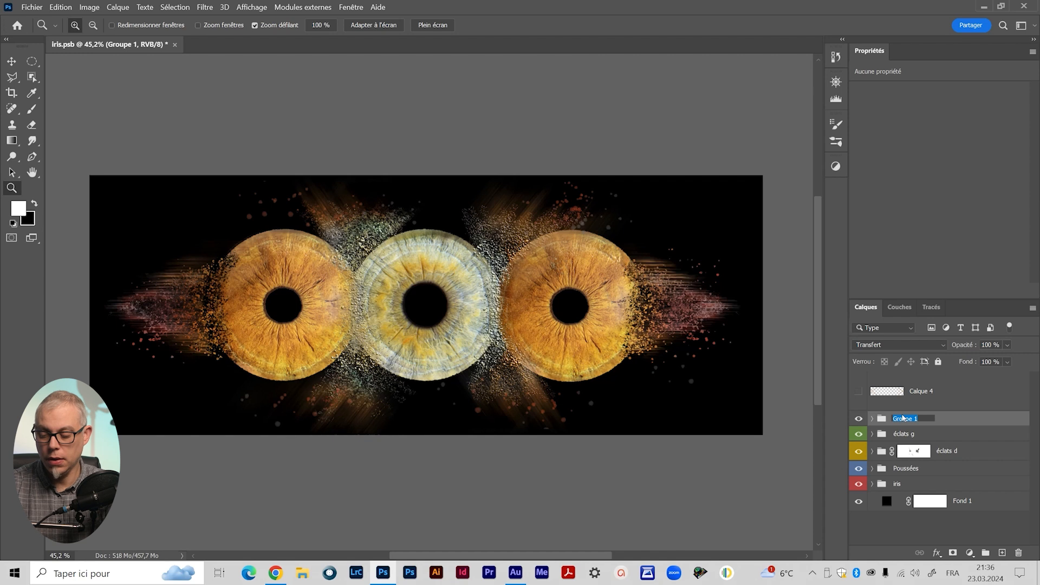
pyautogui.write('F')
pyautogui.press('BackSpace')
pyautogui.write('TF')
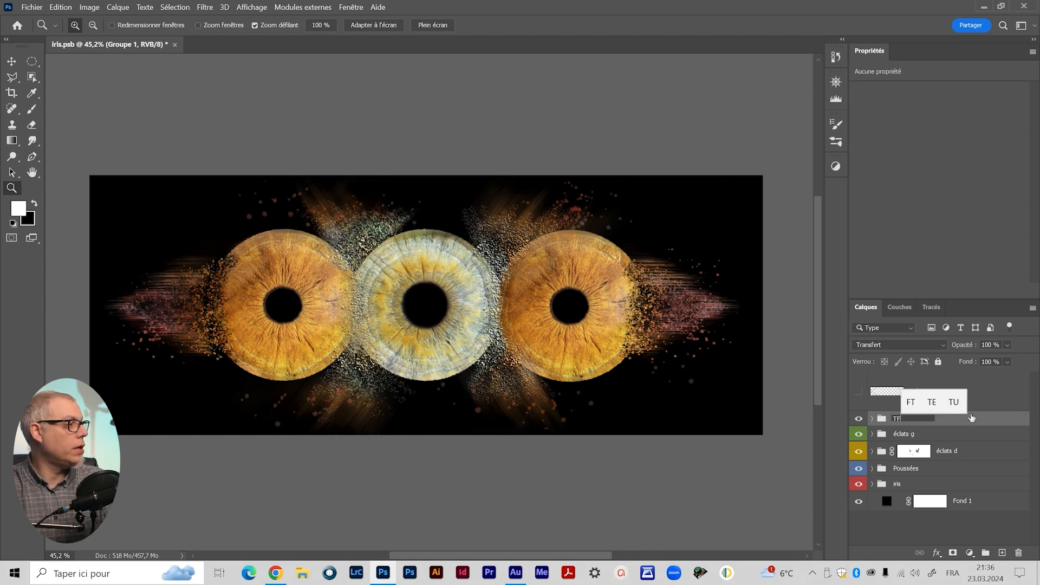
pyautogui.press('Return')
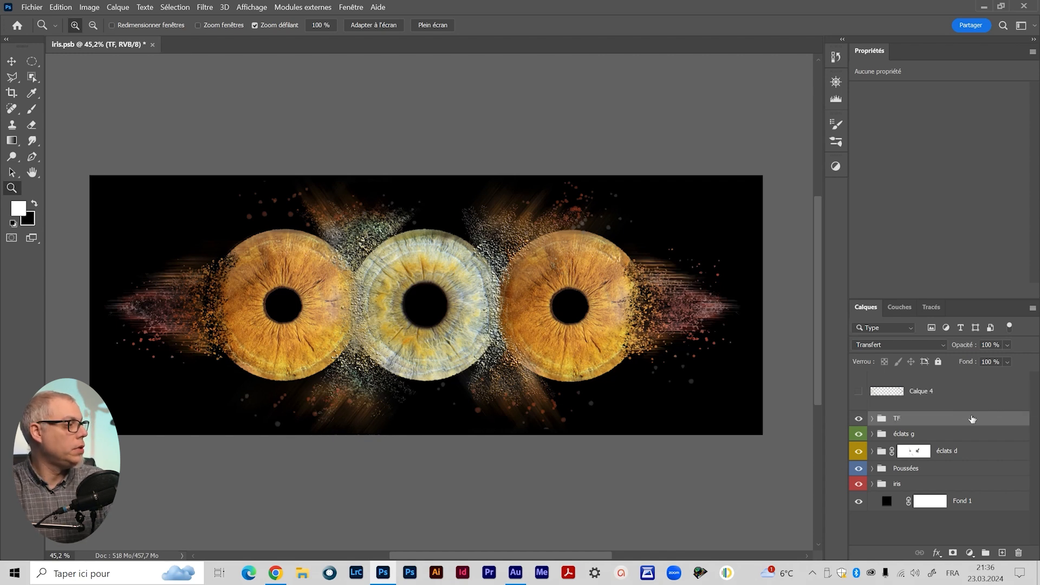
pyautogui.rightClick(863, 417)
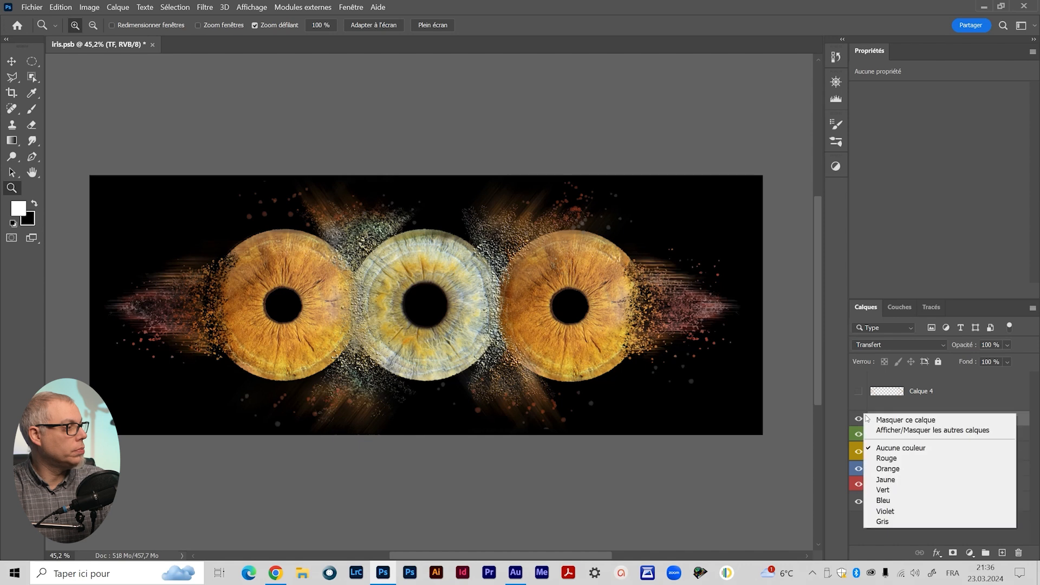
pyautogui.click(914, 512)
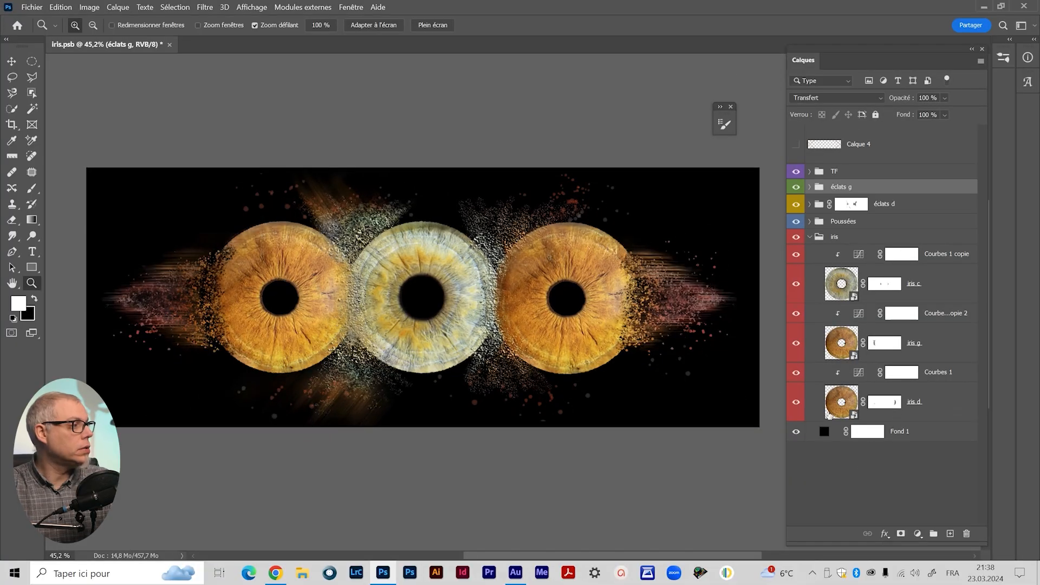
# Compare the artwork with and without each of the iris d, iris g and iris c layers.
pyautogui.click(796, 403)
pyautogui.click(796, 404)
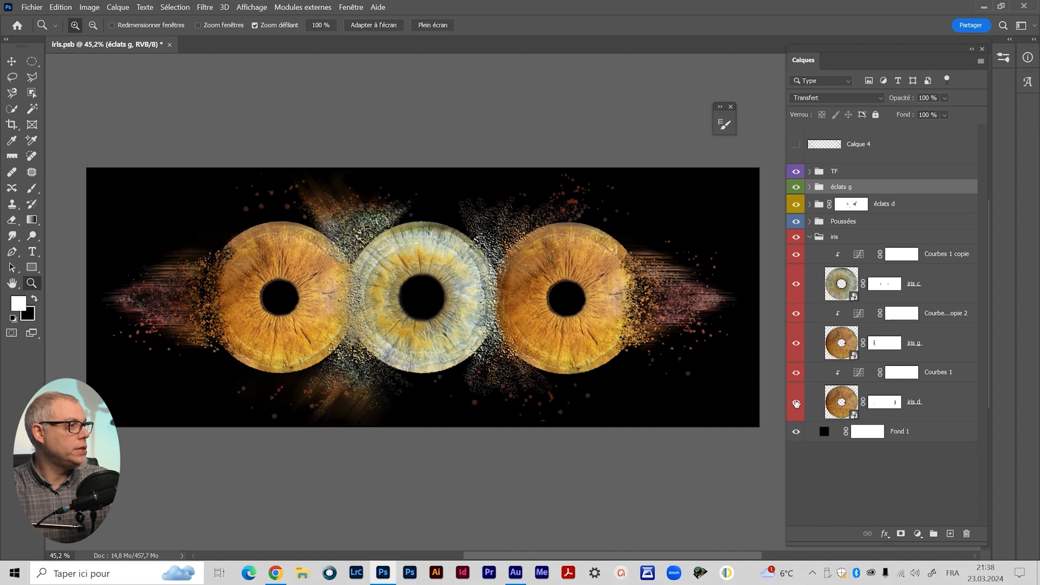
pyautogui.click(795, 345)
pyautogui.click(796, 346)
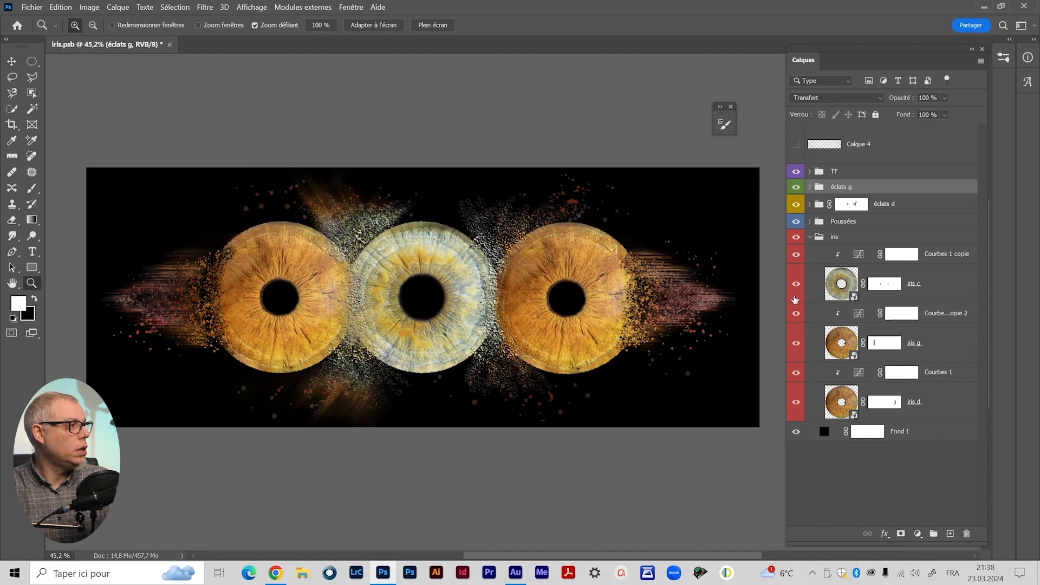
pyautogui.click(796, 285)
pyautogui.click(796, 285)
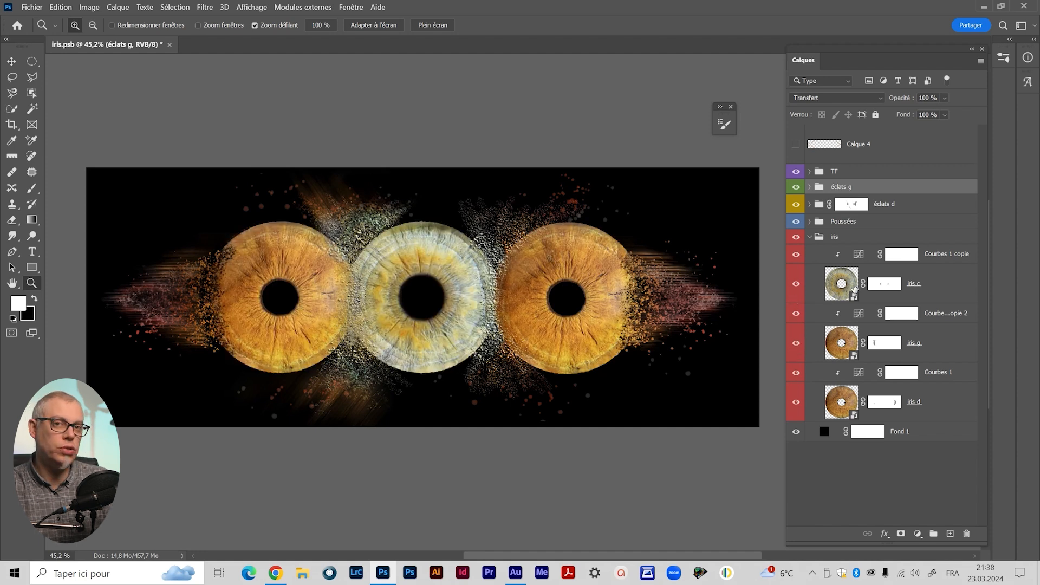
# Compare the artwork with and without the central iris's Curves adjustment and the whole iris group.
pyautogui.click(857, 256)
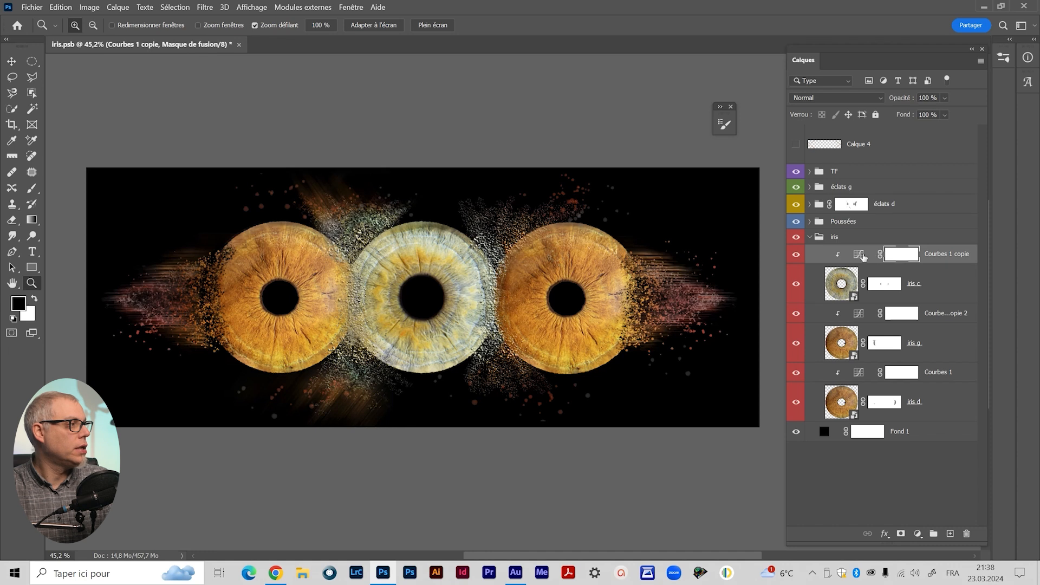
pyautogui.click(796, 255)
pyautogui.click(796, 255)
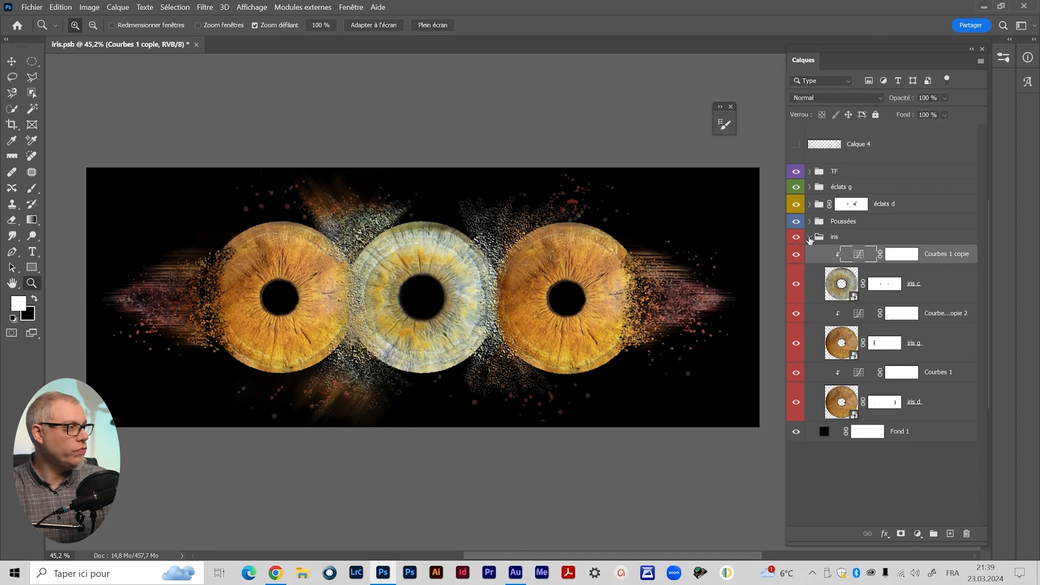
pyautogui.click(809, 238)
pyautogui.click(798, 239)
pyautogui.click(798, 238)
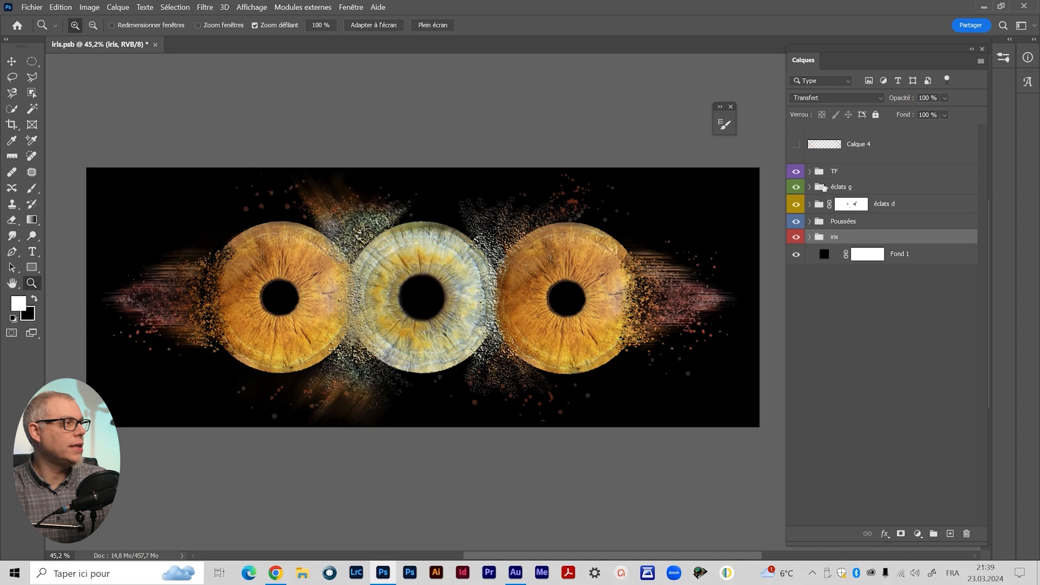
# Show the hidden blur layers in the flou subgroup of éclats d, and compare the image with and without the éclats d layer.
pyautogui.click(809, 204)
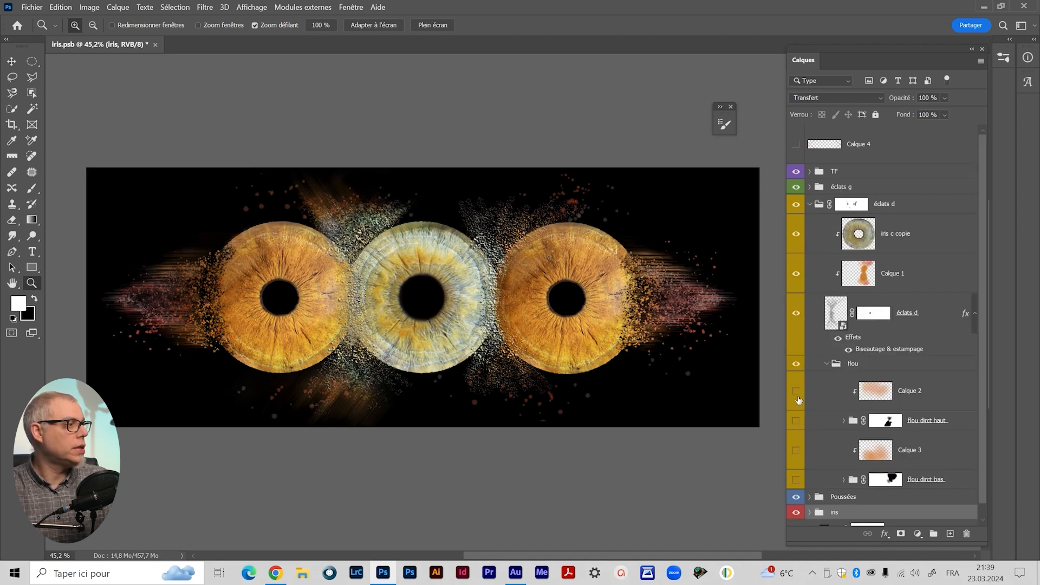
pyautogui.click(795, 420)
pyautogui.click(796, 314)
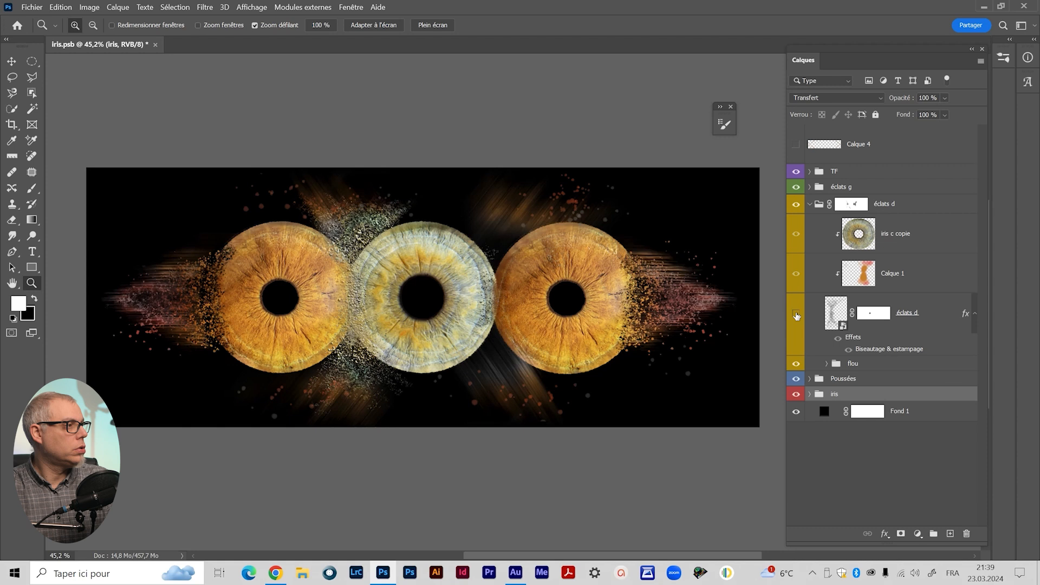
pyautogui.click(796, 314)
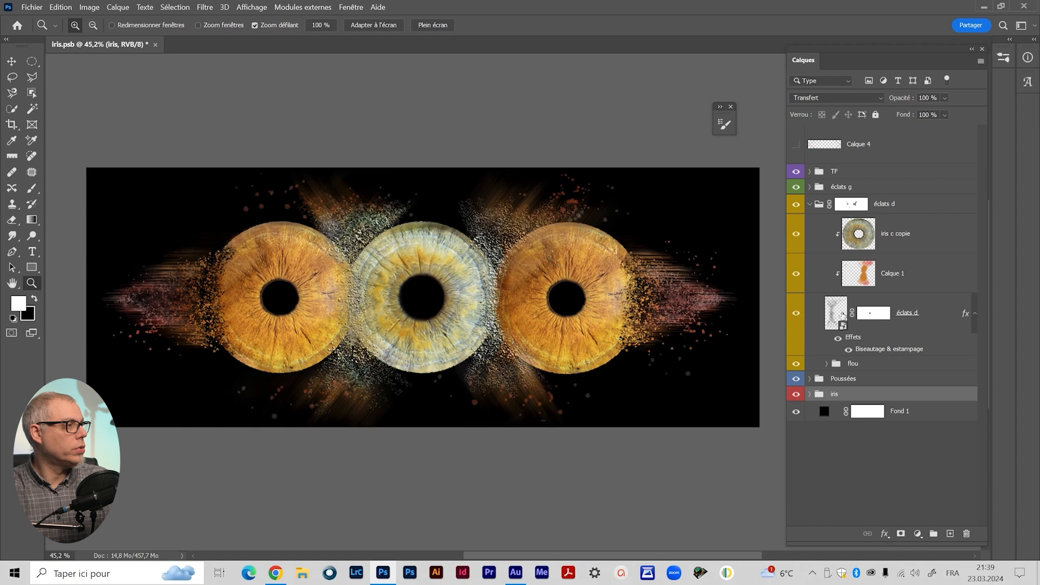
pyautogui.click(796, 313)
pyautogui.click(796, 314)
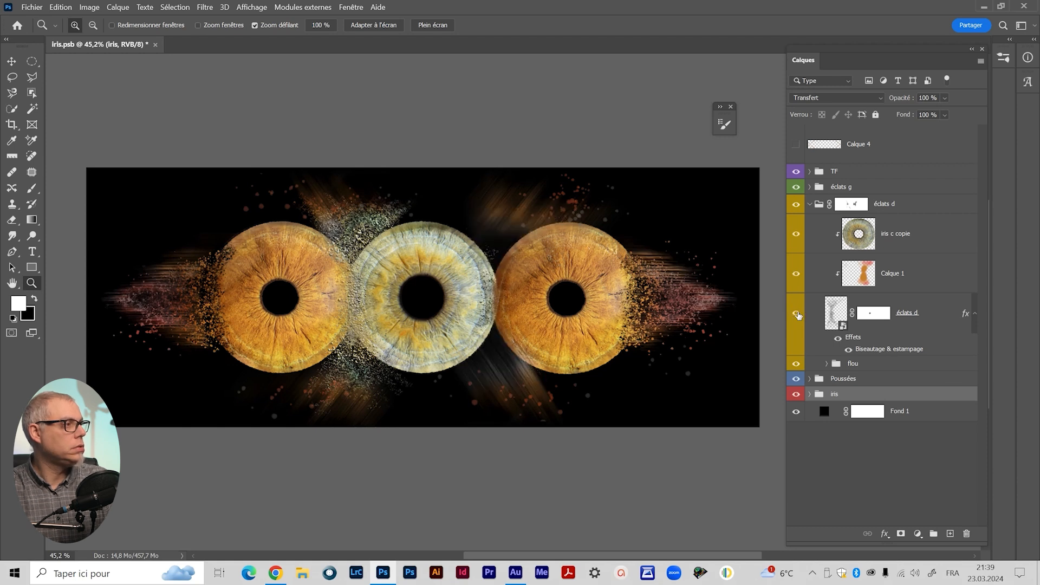
# Examine what the Calque 1 and iris c copie layers add to the grains around the central iris.
pyautogui.click(796, 273)
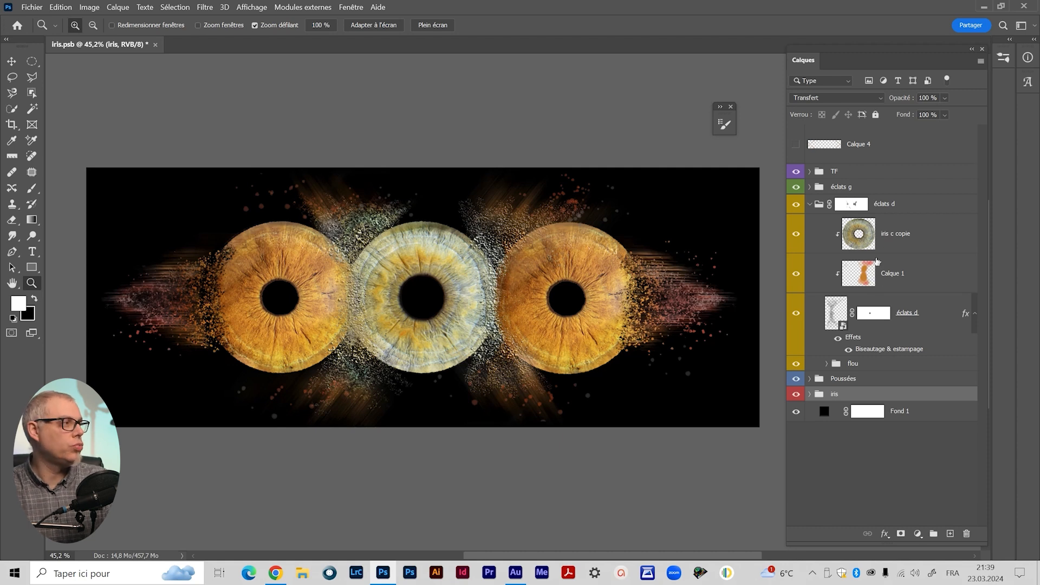
pyautogui.click(795, 234)
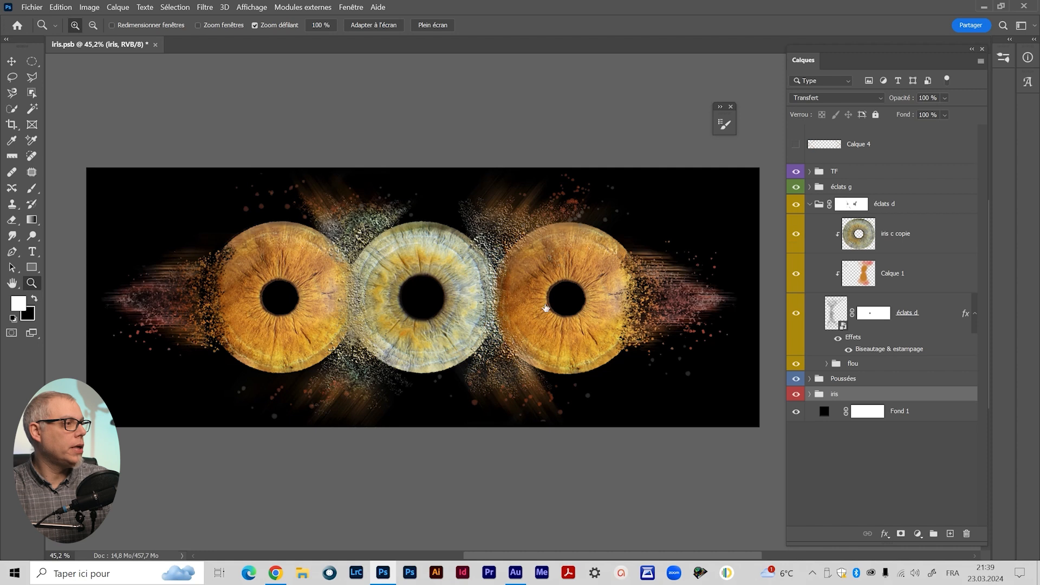
pyautogui.moveTo(487, 289); pyautogui.dragTo(545, 307)
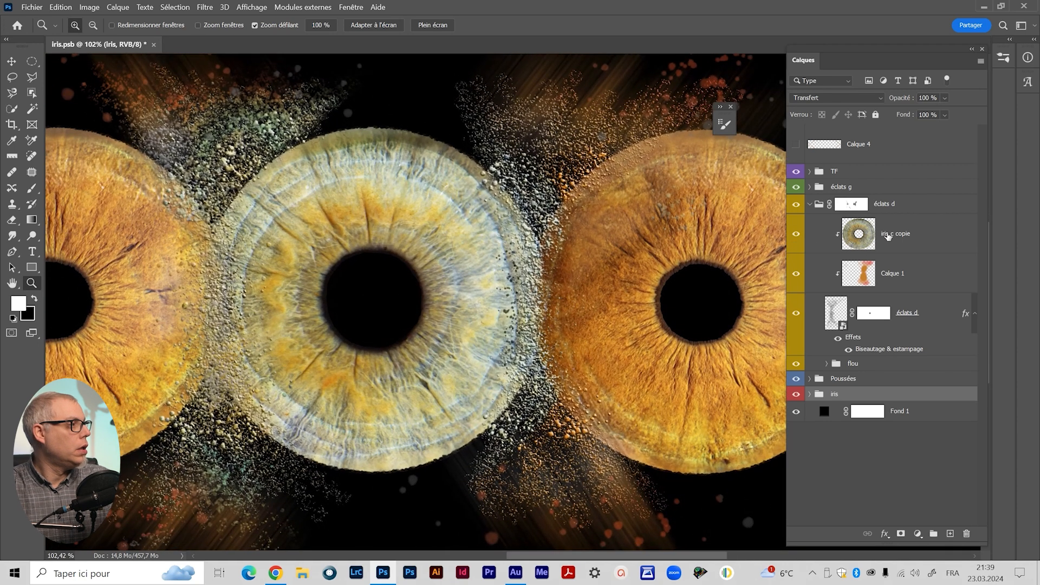
# Compare the artwork with and without the iris c copie layer and the flou subgroup of éclats d.
pyautogui.click(796, 234)
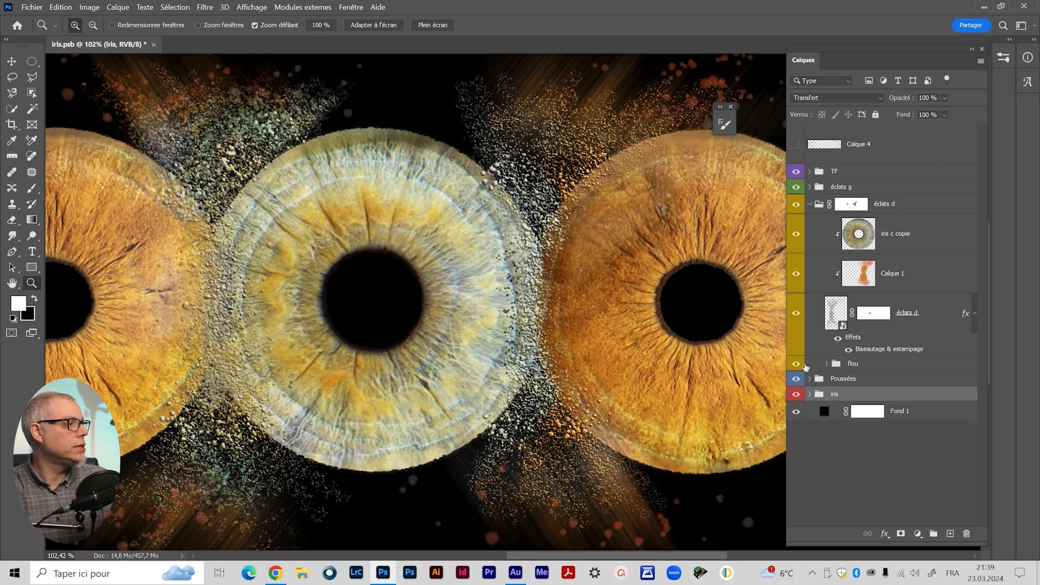
pyautogui.click(796, 363)
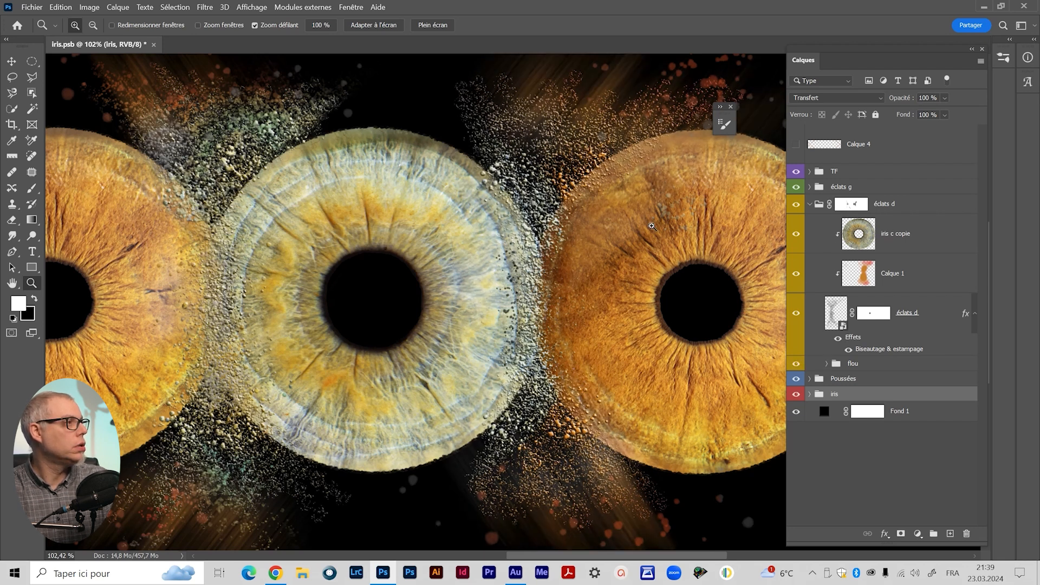
pyautogui.click(795, 364)
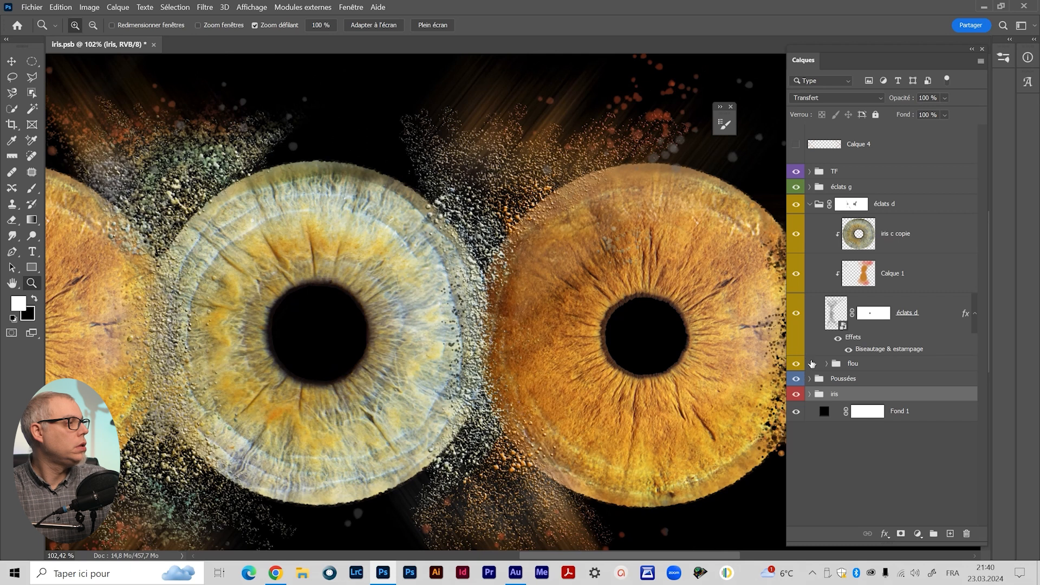
pyautogui.click(796, 364)
pyautogui.click(795, 363)
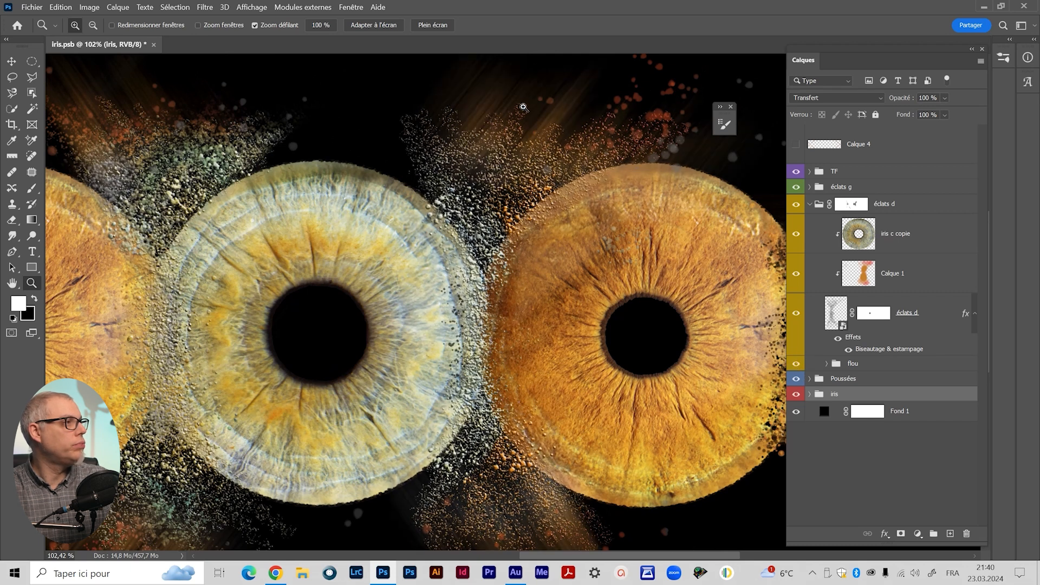
pyautogui.scroll(-5, 563, 346)
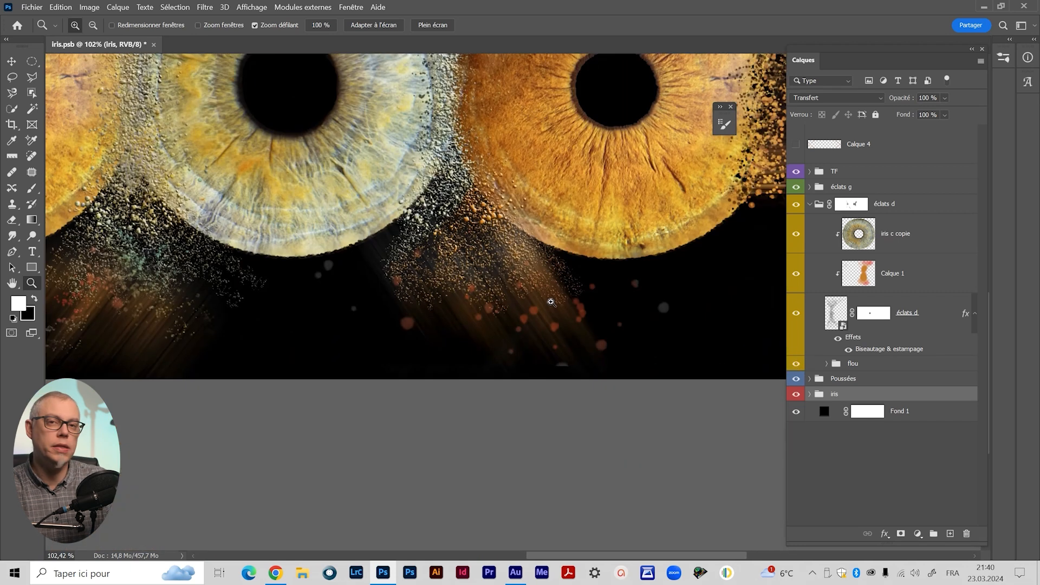
pyautogui.scroll(-5, 469, 222)
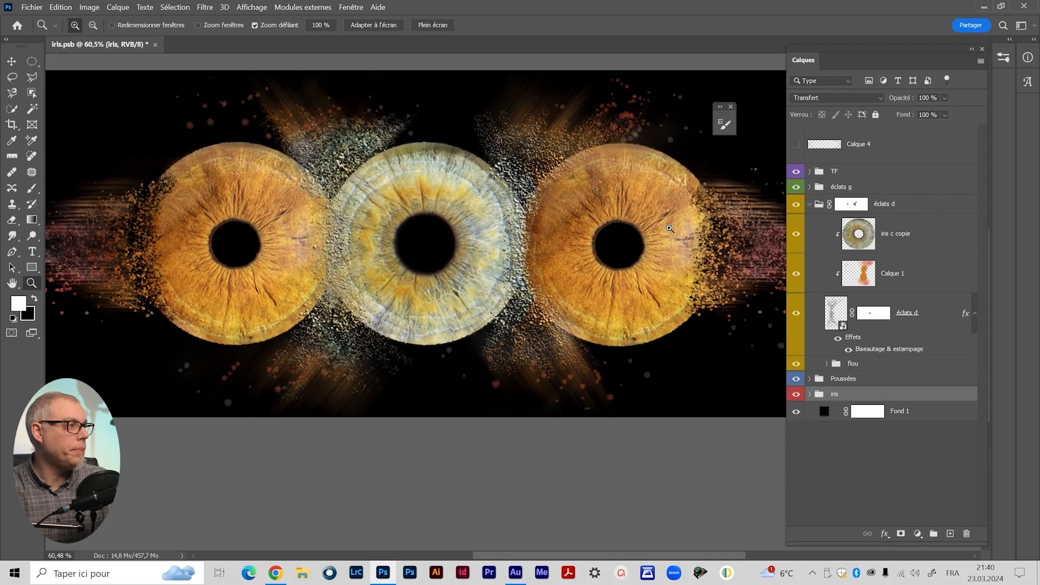
# Examine the blurred copies in the flou dirct haut group, compare the image with and without flou dirct bas, and collapse éclats d.
pyautogui.keyDown('ctrl'); pyautogui.click(539, 162); pyautogui.keyUp('ctrl')
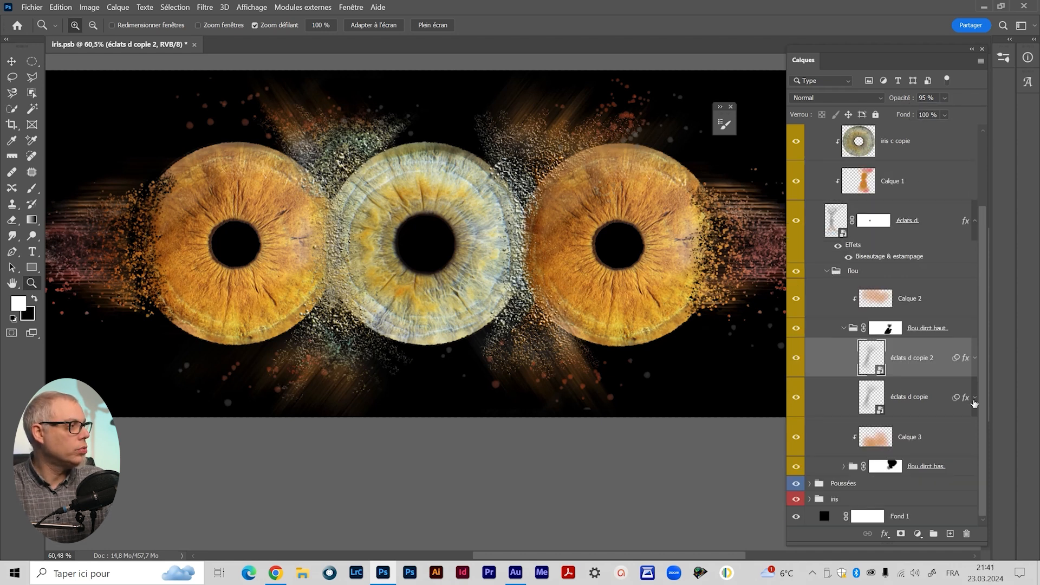
pyautogui.click(974, 399)
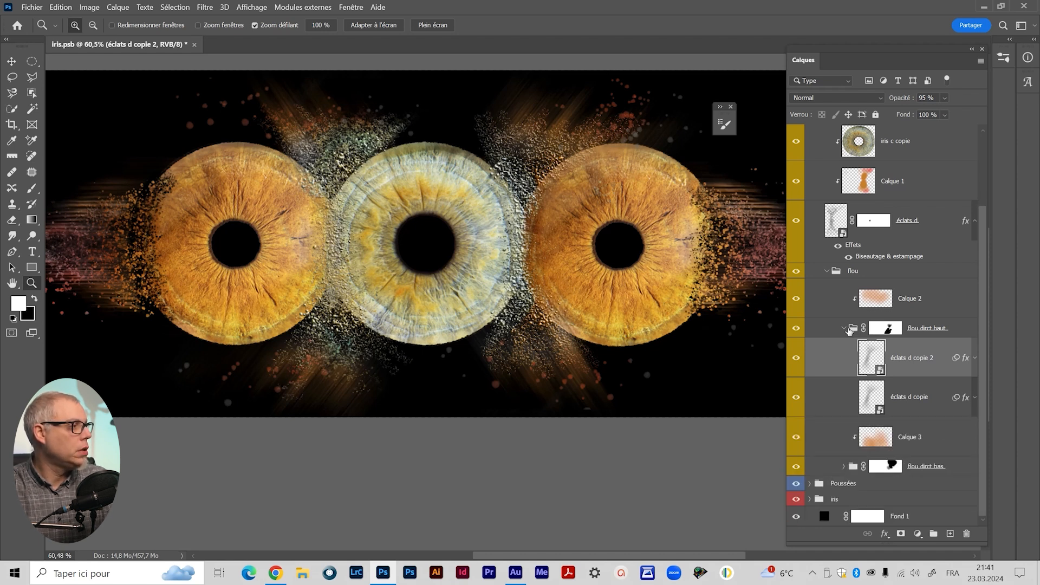
pyautogui.click(843, 328)
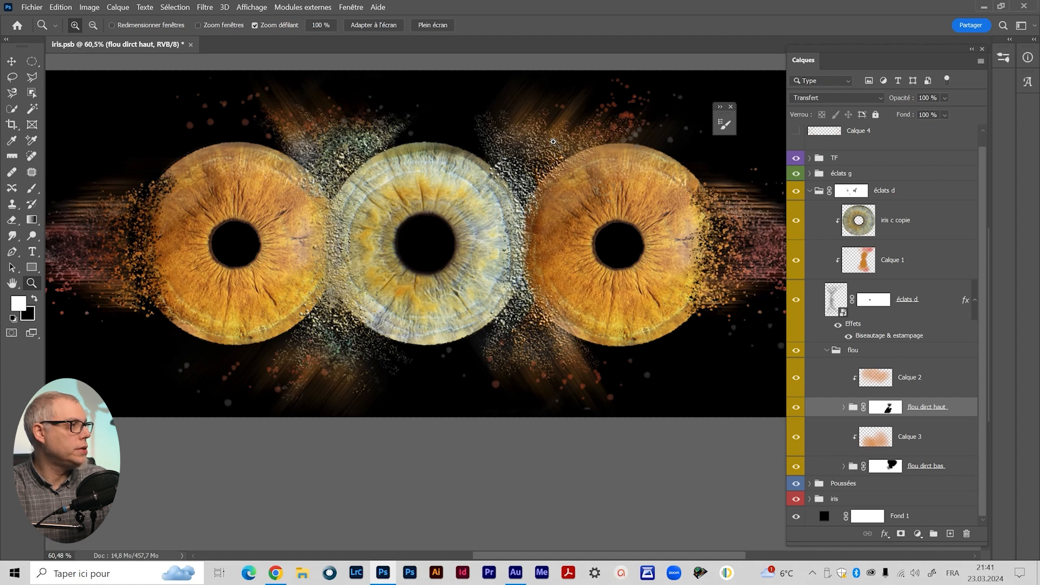
pyautogui.click(796, 466)
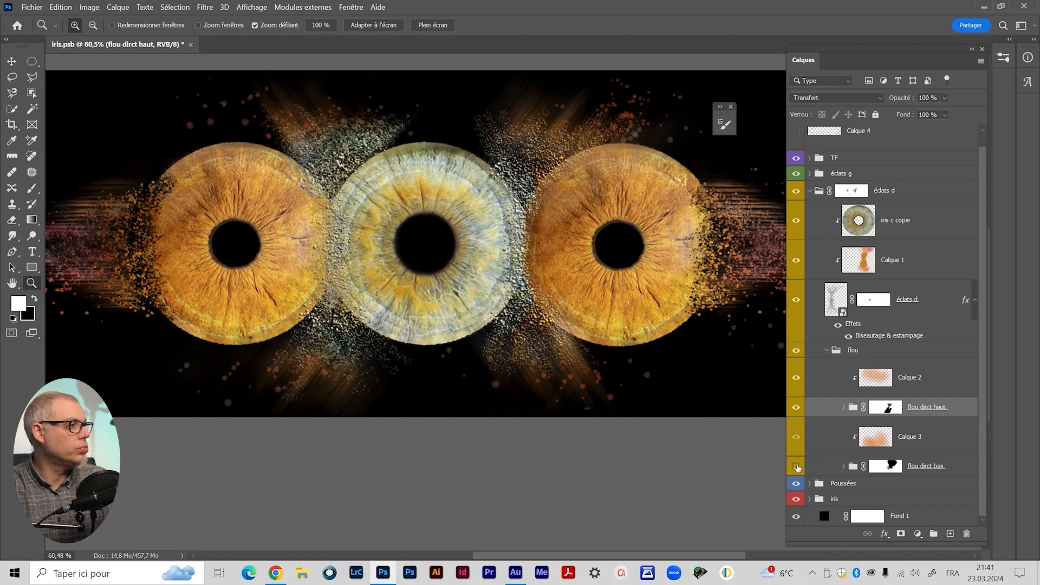
pyautogui.click(796, 467)
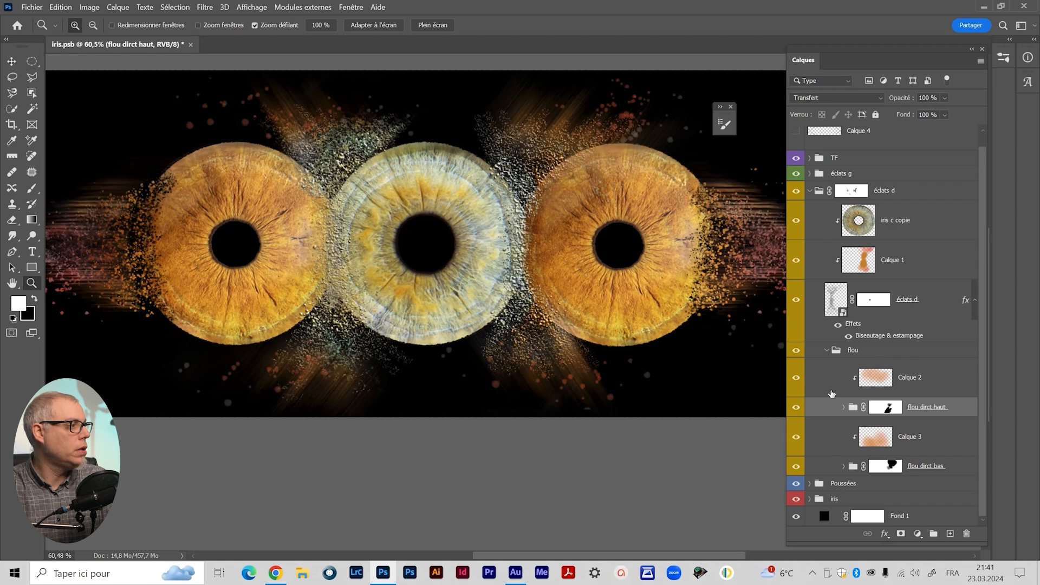
pyautogui.click(809, 191)
pyautogui.click(809, 188)
pyautogui.click(810, 189)
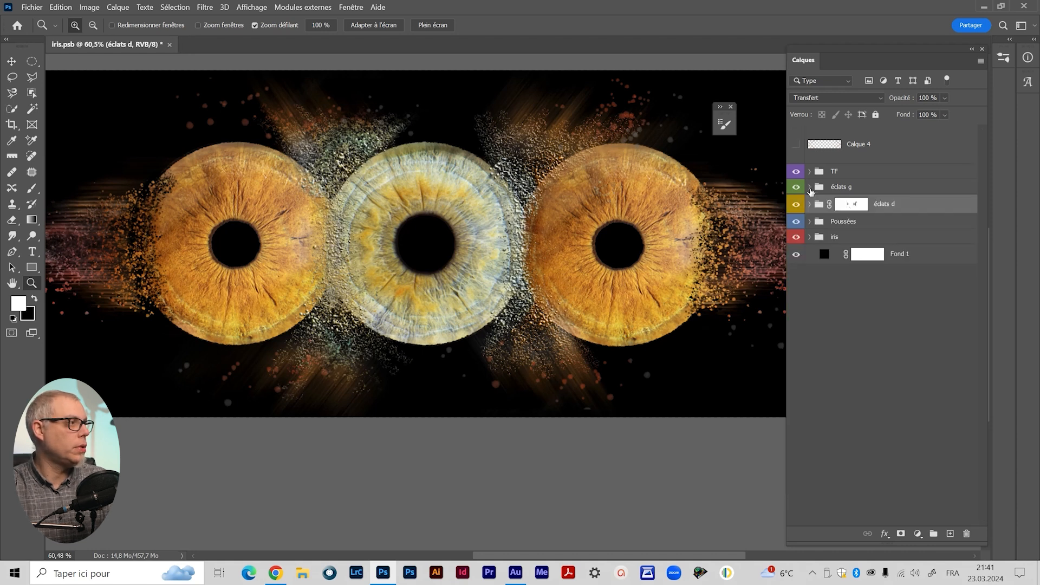
# Expand the éclats g group, hide its iris c copie 3 layer, and compare the image with and without the éclats g layer.
pyautogui.click(810, 189)
pyautogui.click(836, 336)
pyautogui.click(796, 335)
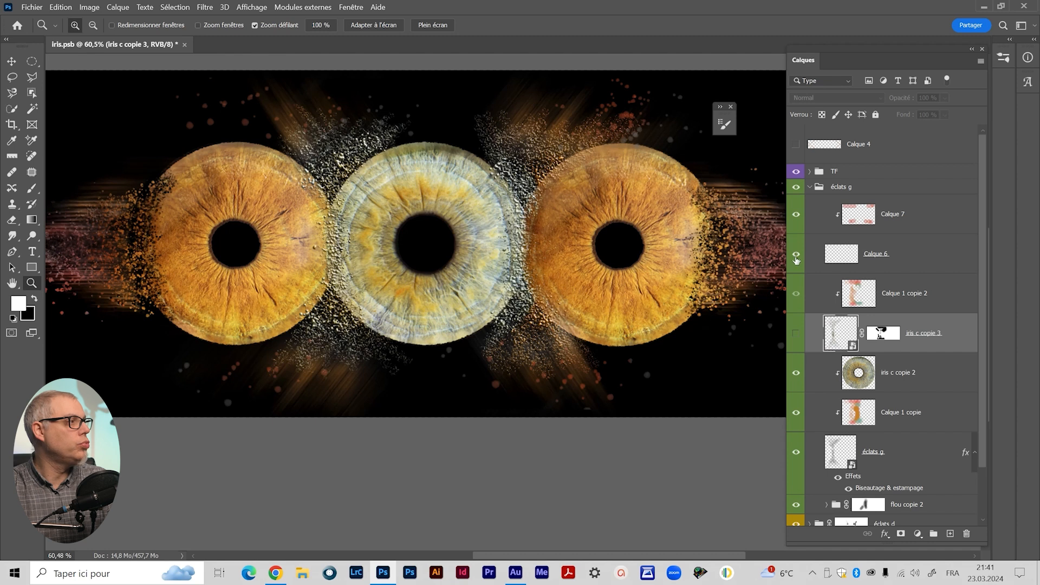
pyautogui.click(796, 452)
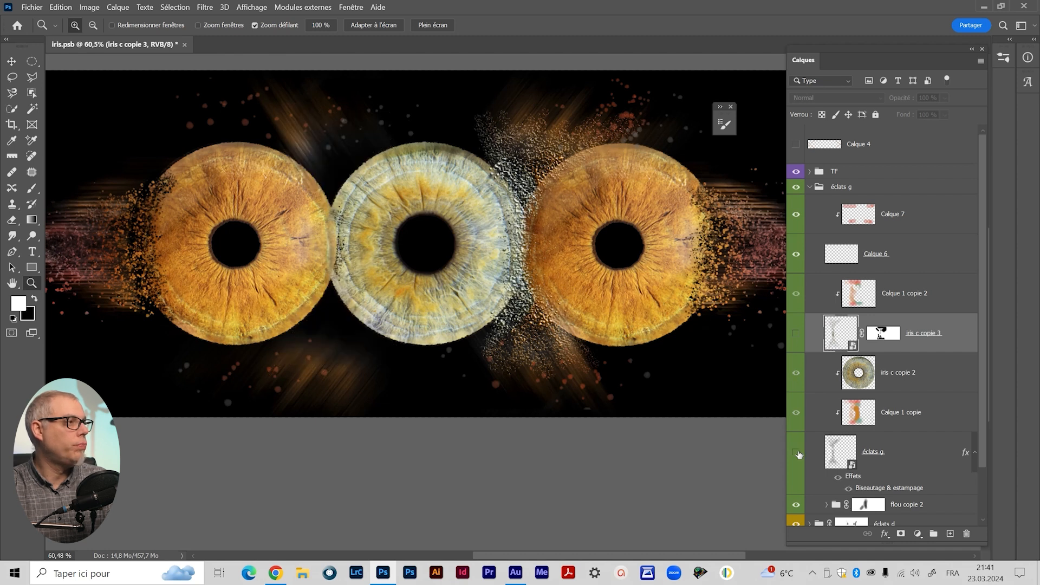
pyautogui.click(796, 452)
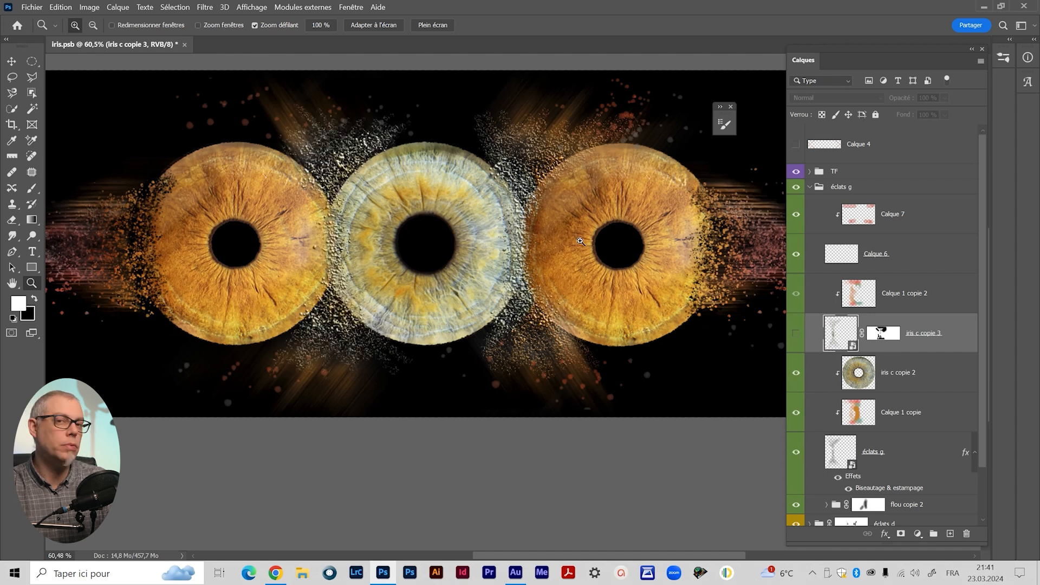
# Show the iris c copie 3 layer again and compare its grains with and without the Calque 1 copie 2 colouring.
pyautogui.click(795, 335)
pyautogui.click(848, 298)
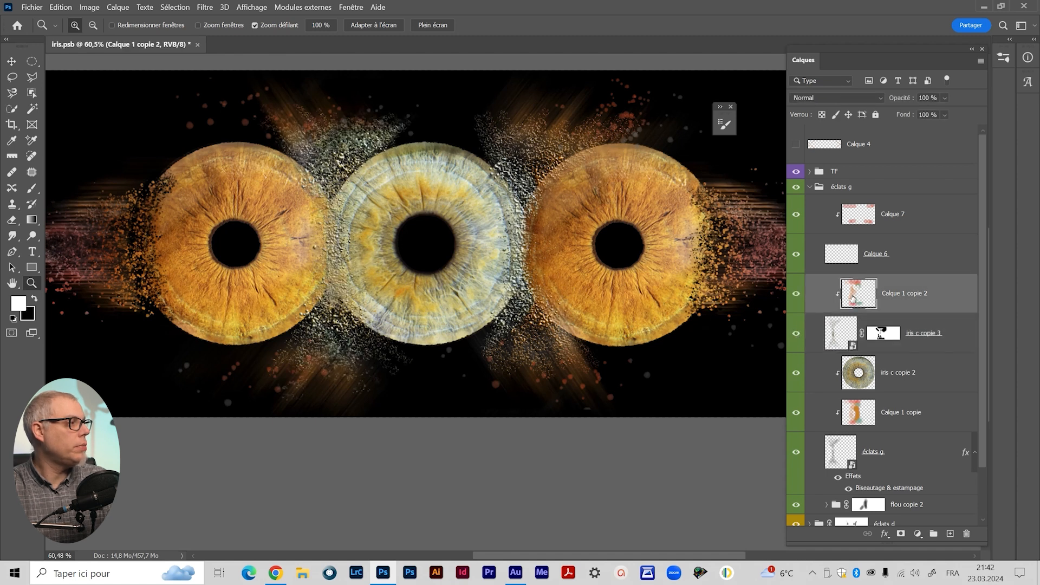
pyautogui.click(794, 296)
pyautogui.click(794, 296)
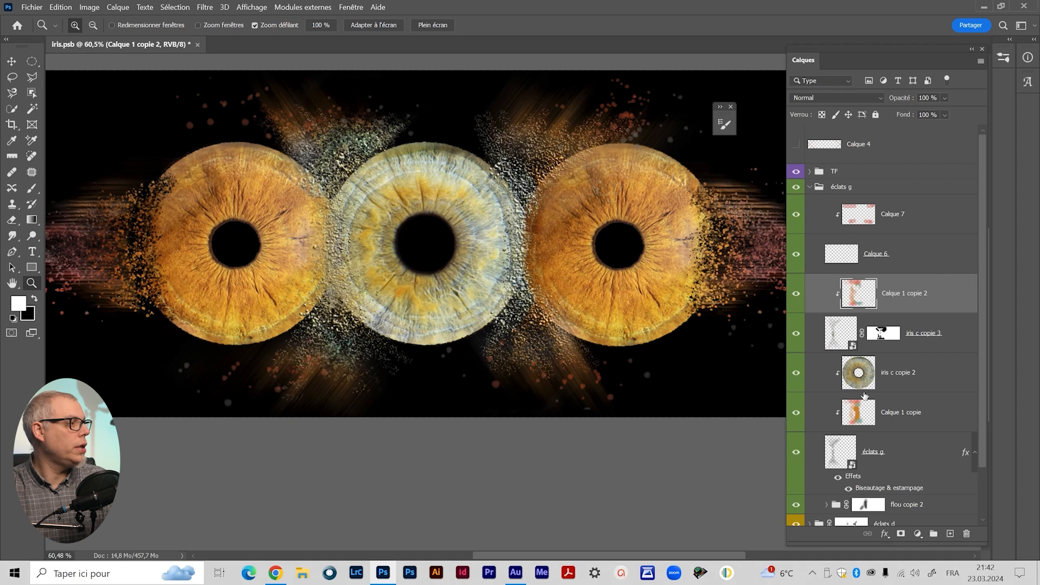
# Compare the image with and without the flou copie 2 subgroup, and collapse the éclats g group.
pyautogui.scroll(-3, 865, 396)
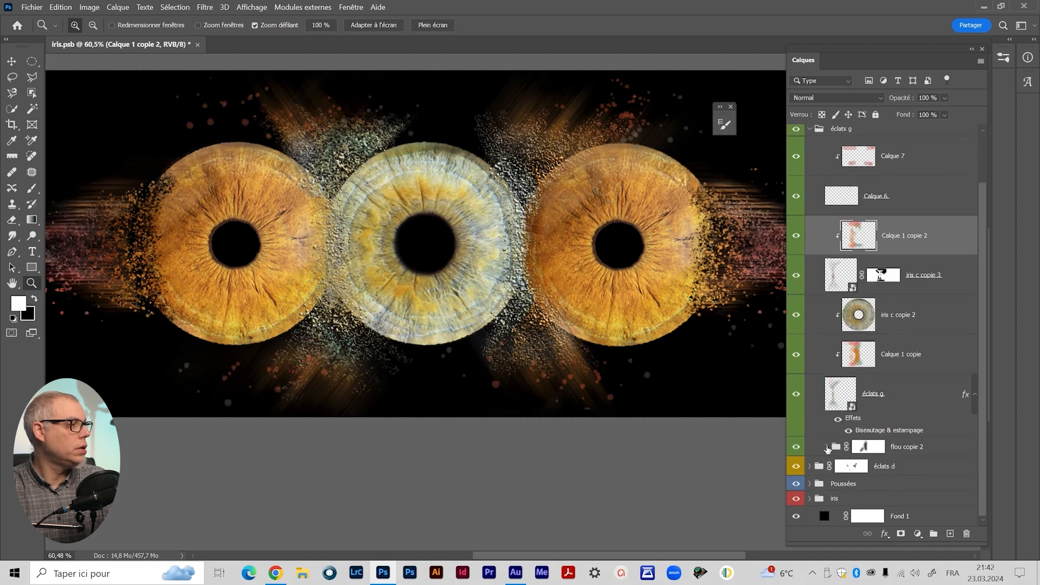
pyautogui.click(796, 450)
pyautogui.click(796, 450)
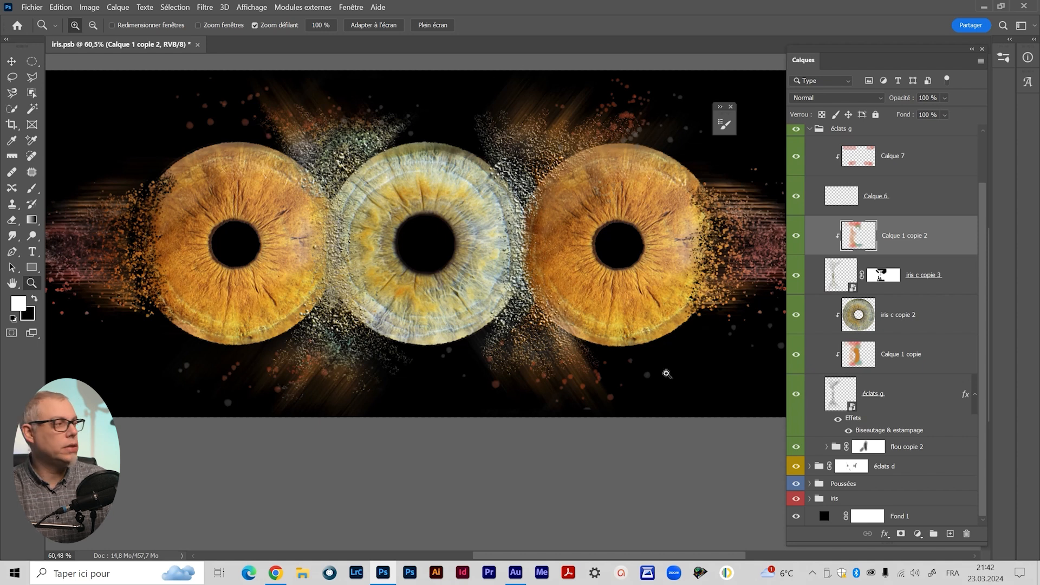
pyautogui.scroll(2, 808, 172)
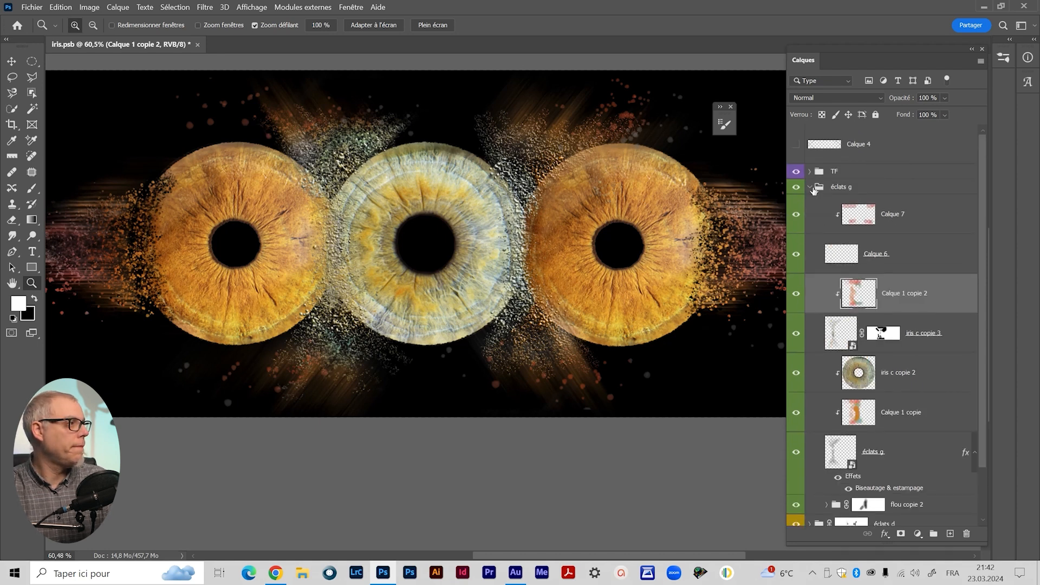
pyautogui.click(809, 188)
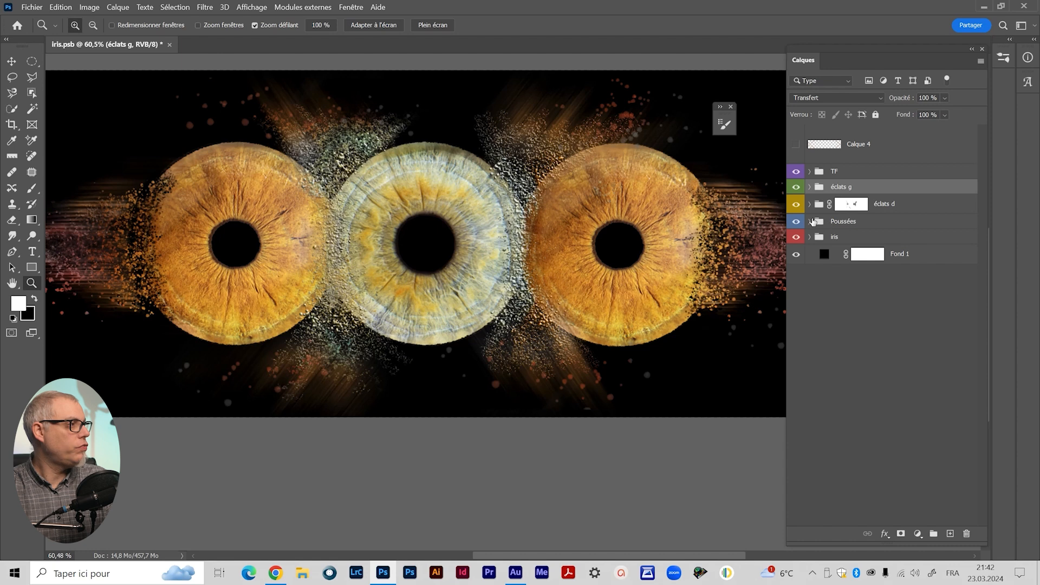
# Expand the Poussé d group inside Poussées and compare the right iris's burst with and without the poussé layer.
pyautogui.moveTo(610, 259); pyautogui.dragTo(447, 288)
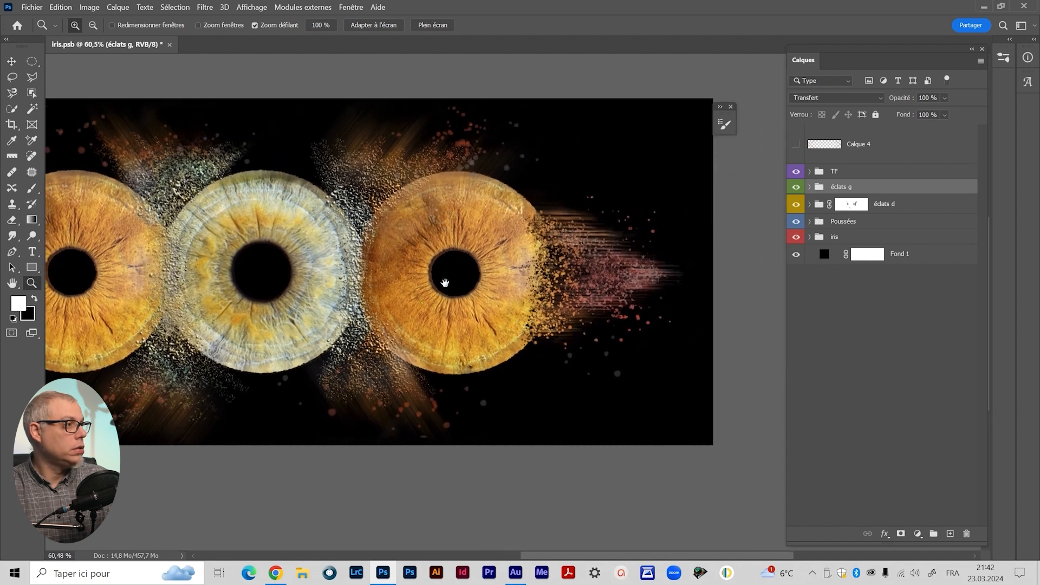
pyautogui.click(573, 268)
pyautogui.moveTo(578, 301); pyautogui.dragTo(554, 329)
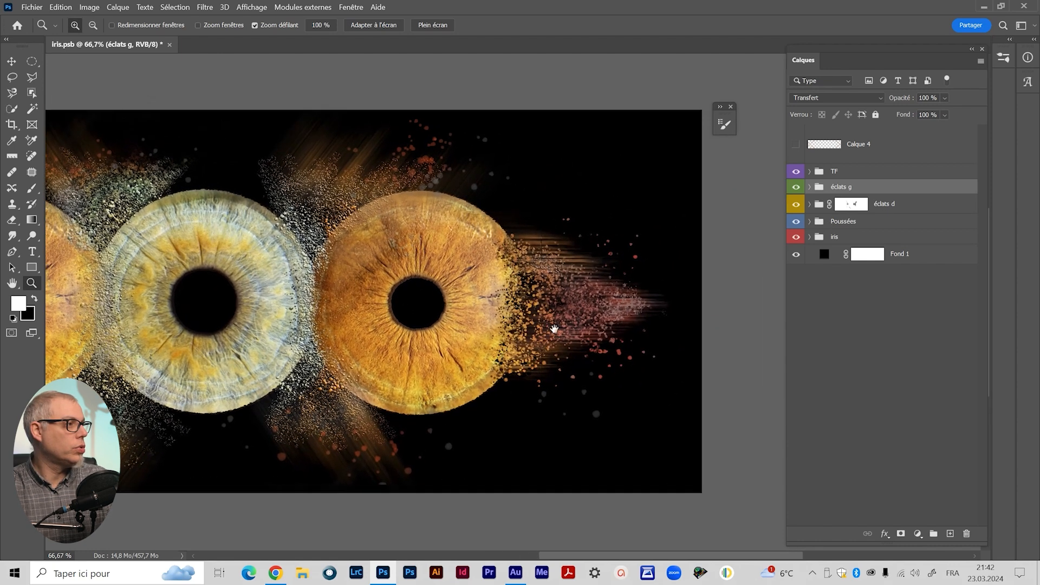
pyautogui.click(809, 222)
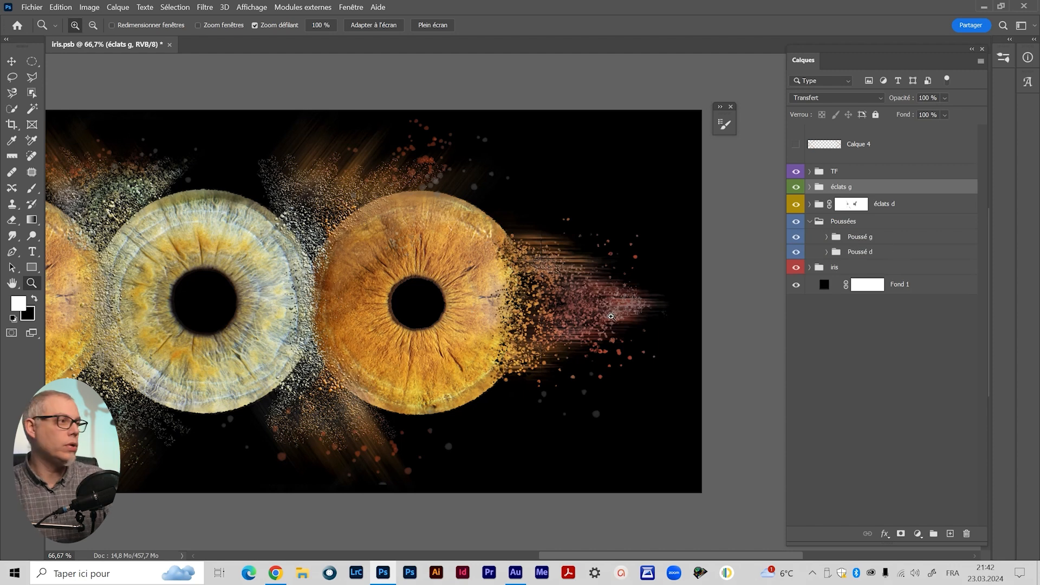
pyautogui.click(826, 251)
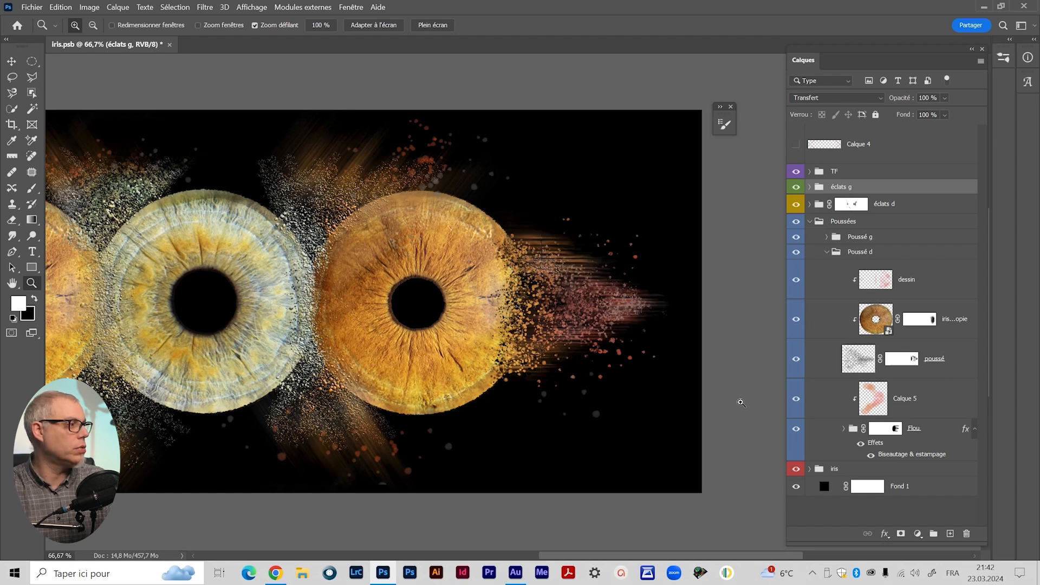
pyautogui.click(836, 365)
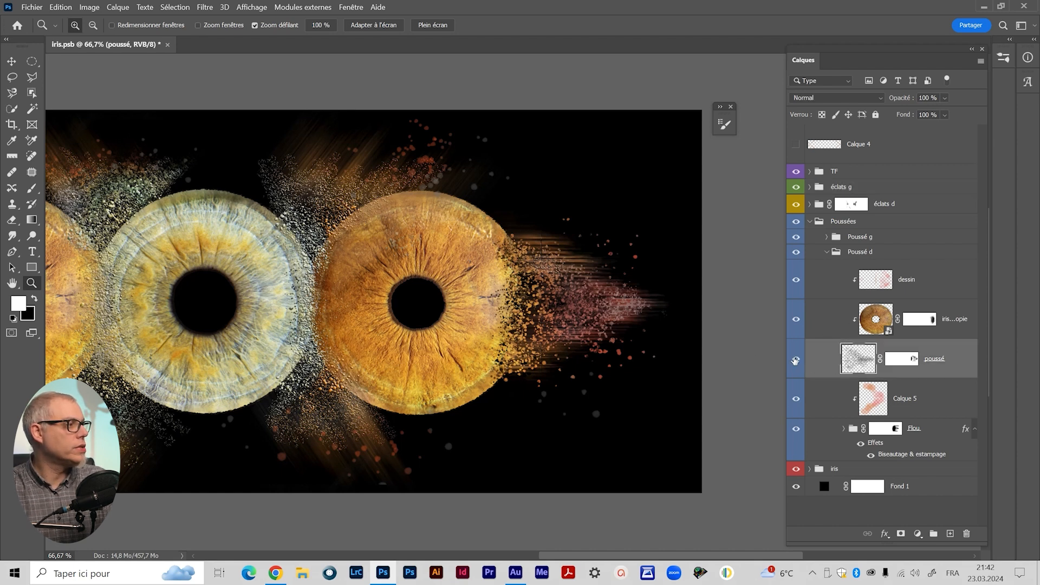
pyautogui.click(795, 360)
pyautogui.click(795, 360)
# Hide the iris d copie, dessin and Flou elements of Poussé d to examine the uncoloured poussé grains up close.
pyautogui.click(796, 319)
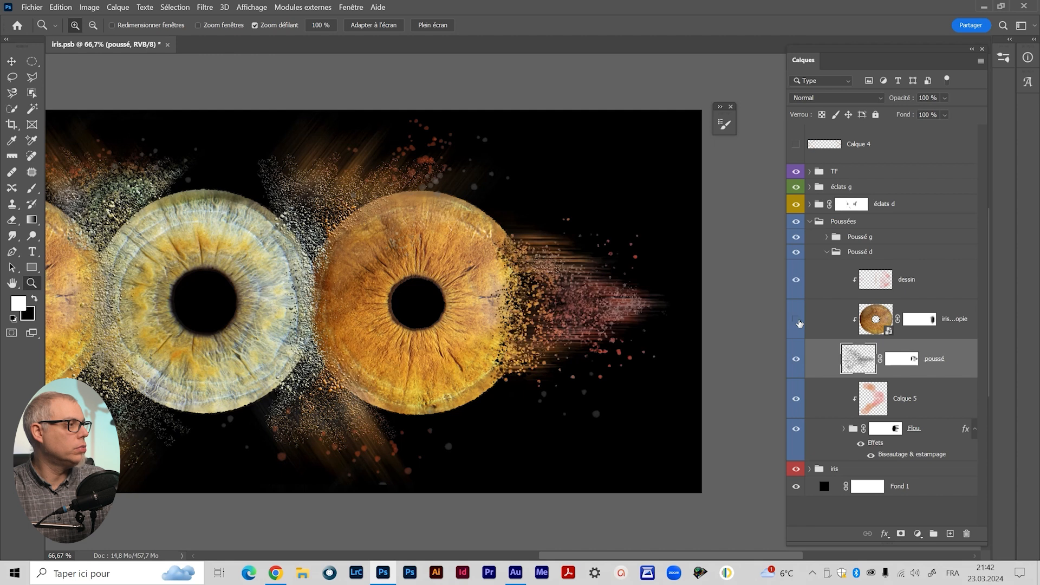
pyautogui.click(796, 279)
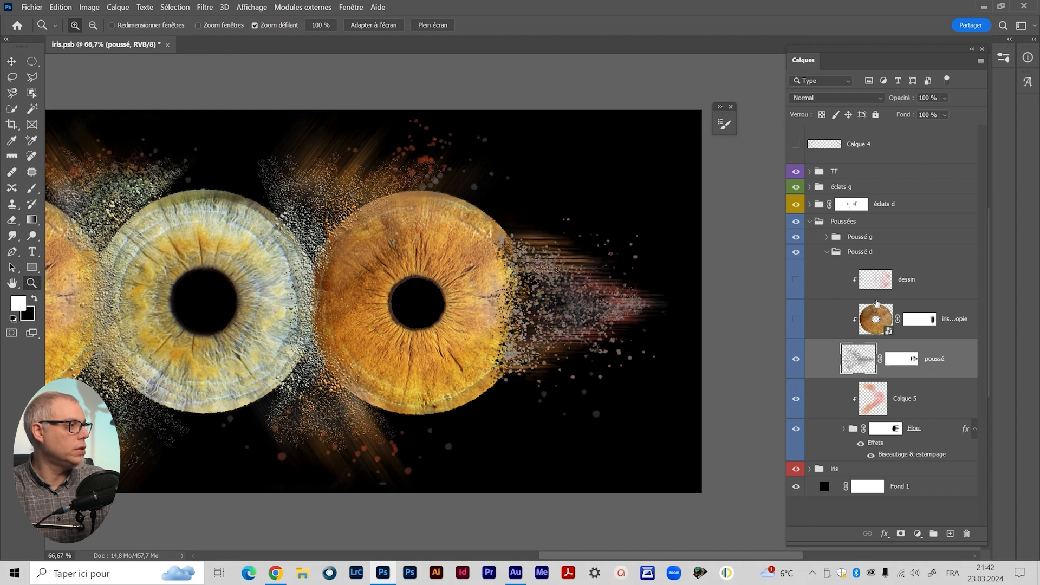
pyautogui.click(796, 429)
pyautogui.scroll(3, 543, 276)
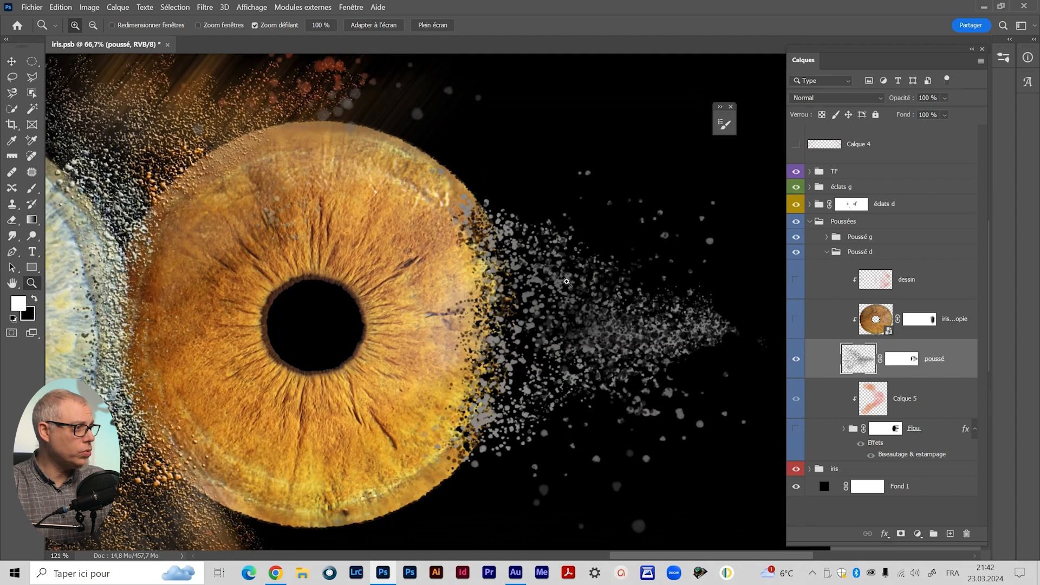
pyautogui.moveTo(595, 315); pyautogui.dragTo(535, 256)
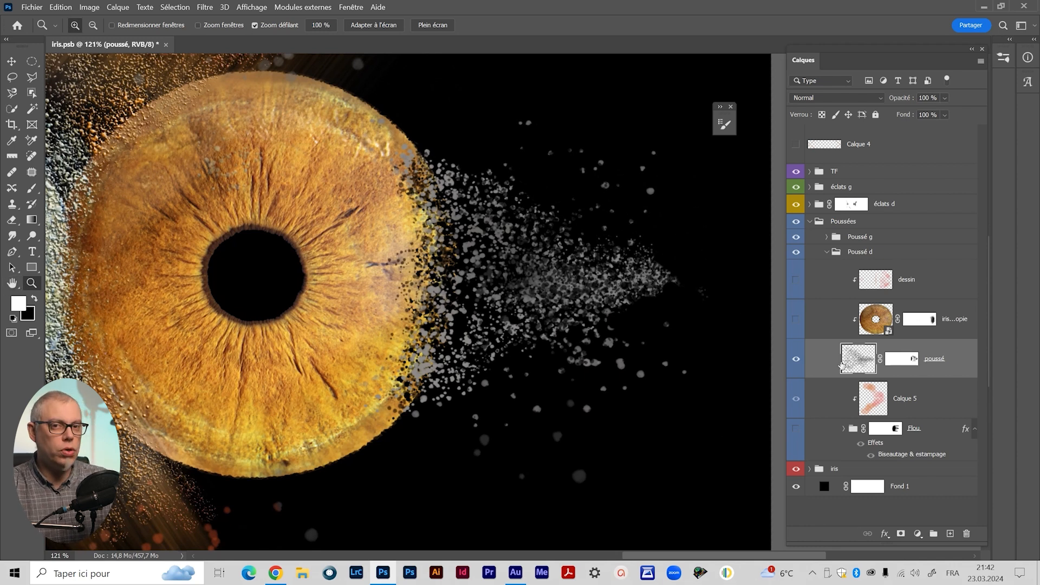
pyautogui.moveTo(478, 277); pyautogui.dragTo(476, 308)
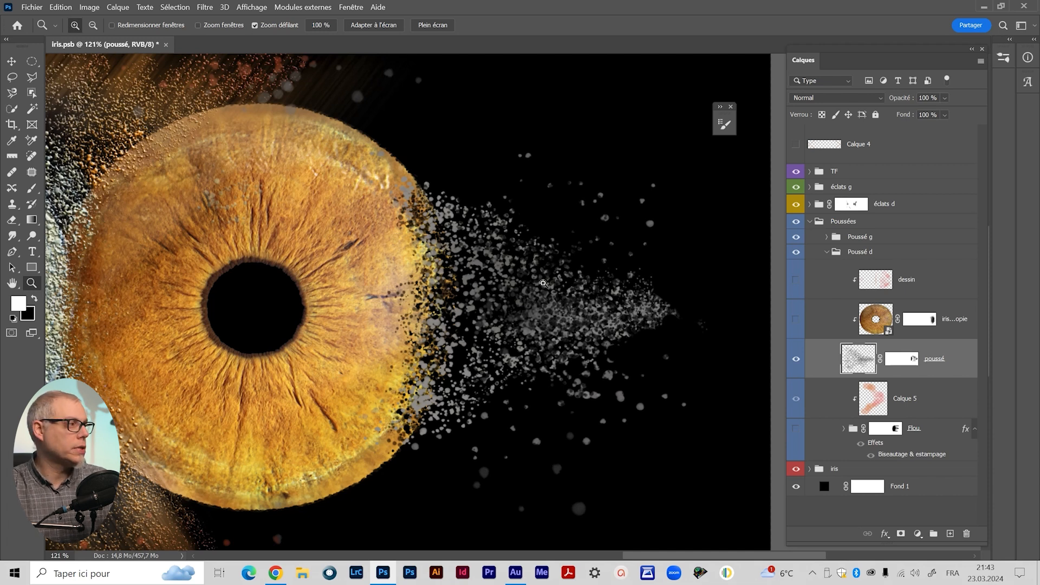
# Show the iris d copie texture and shift it over the poussé grains, and turn the dessin colouring back on.
pyautogui.click(796, 322)
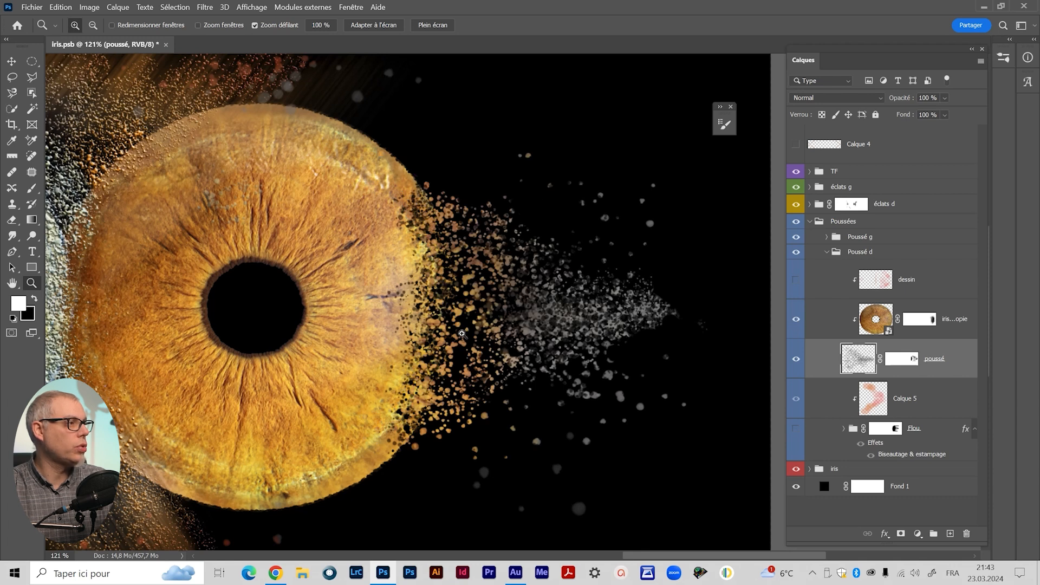
pyautogui.click(886, 323)
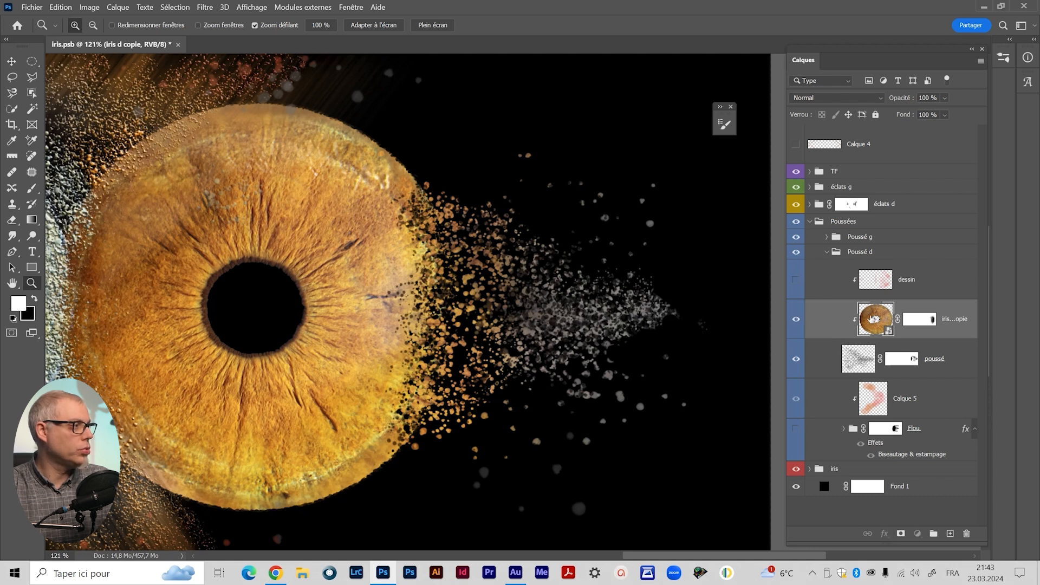
pyautogui.press('v')
pyautogui.moveTo(461, 318)
pyautogui.mouseDown()
pyautogui.moveTo(475, 318)
pyautogui.moveTo(461, 317)
pyautogui.mouseUp()
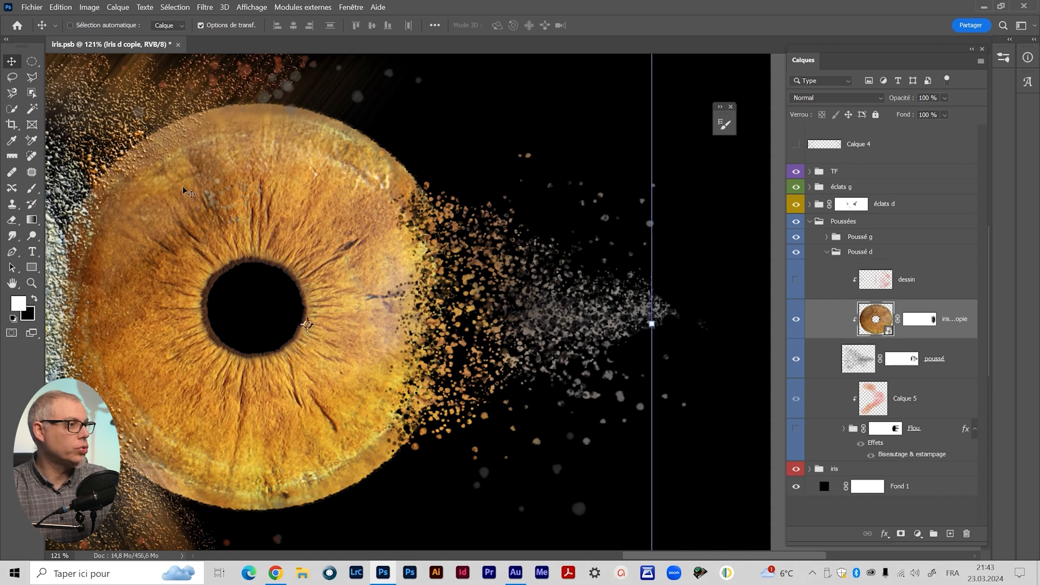
pyautogui.click(797, 280)
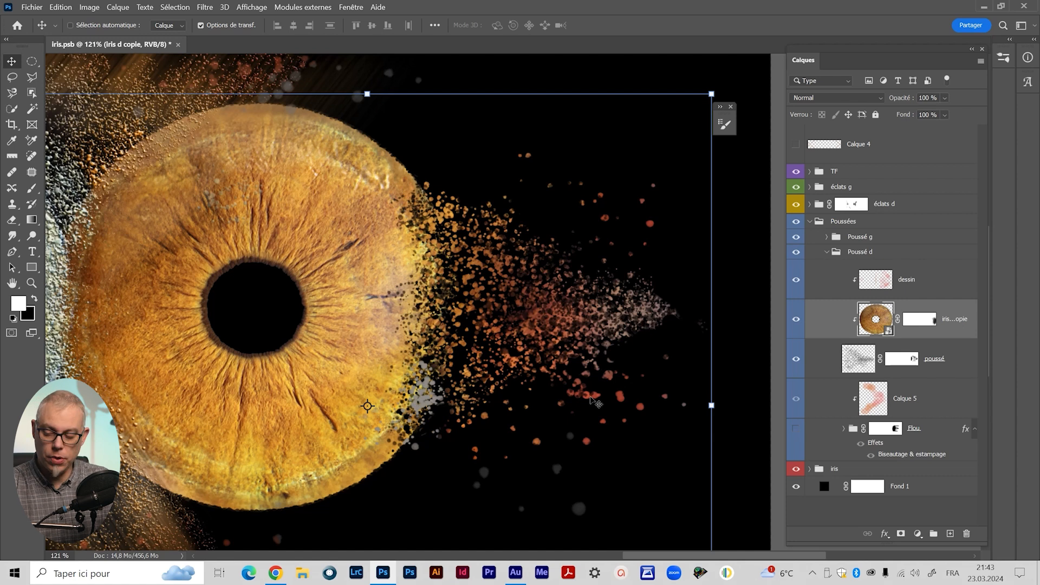
# Undo the last shift of the iris d copie texture and turn the Flou group of Poussé d back on.
pyautogui.hotkey('ctrl', 'z')
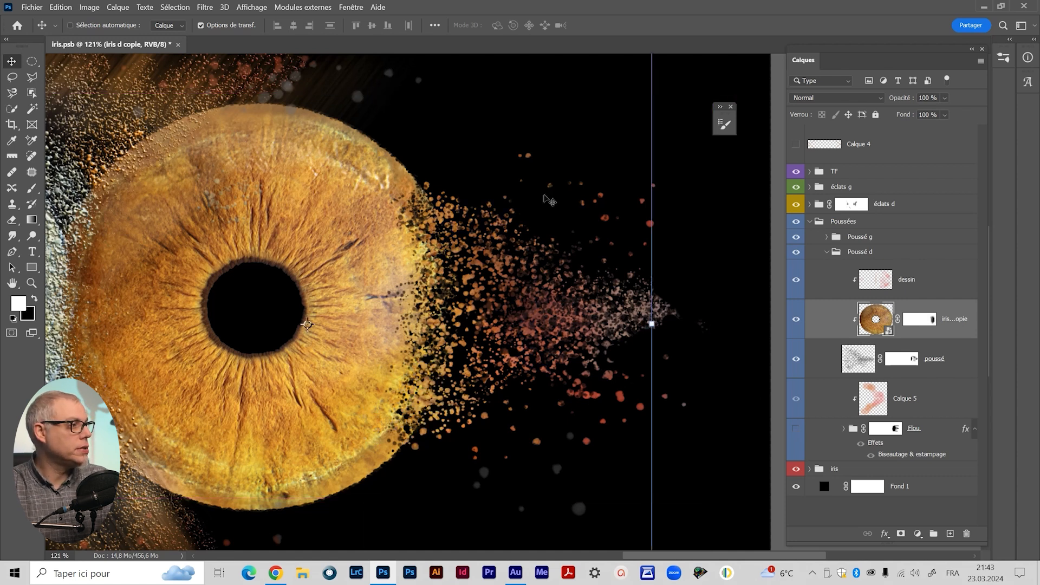
pyautogui.click(796, 429)
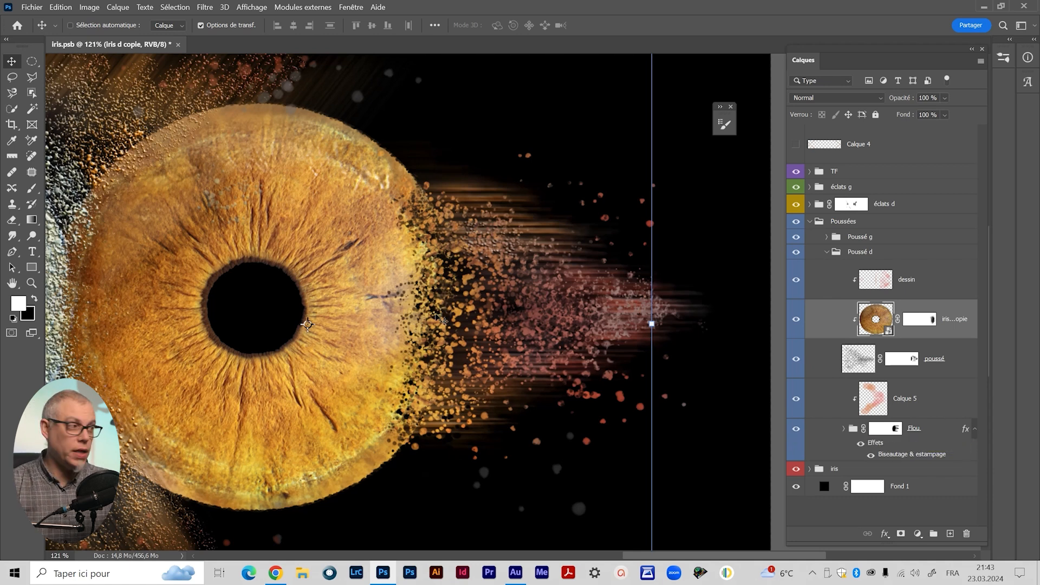
pyautogui.scroll(-5, 434, 320)
pyautogui.moveTo(277, 264); pyautogui.dragTo(492, 258)
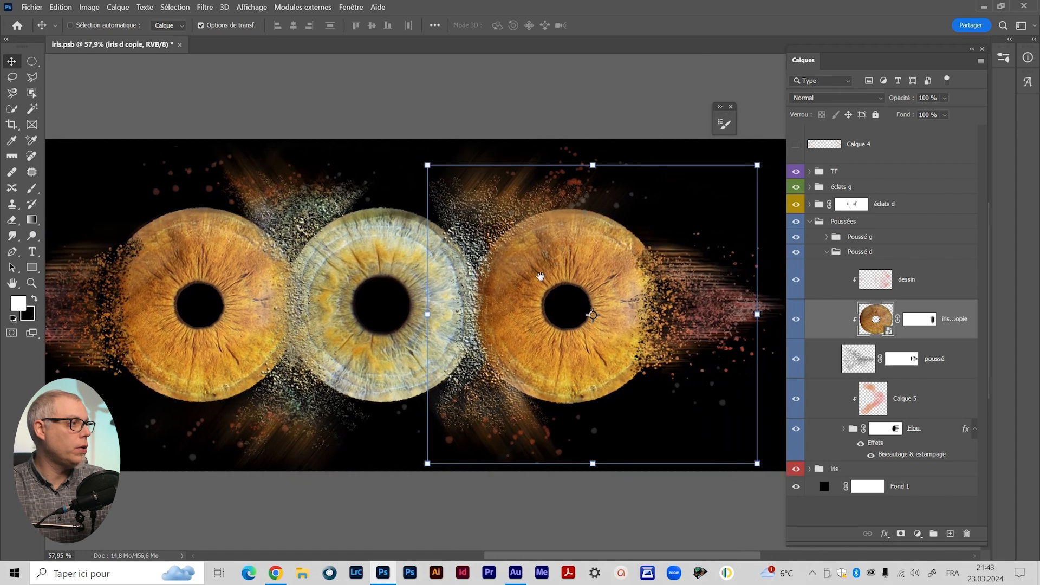
# Set the Flou group's opacity to 88 % and collapse the Poussé d group.
pyautogui.click(940, 432)
pyautogui.click(945, 100)
pyautogui.moveTo(956, 115); pyautogui.dragTo(959, 112)
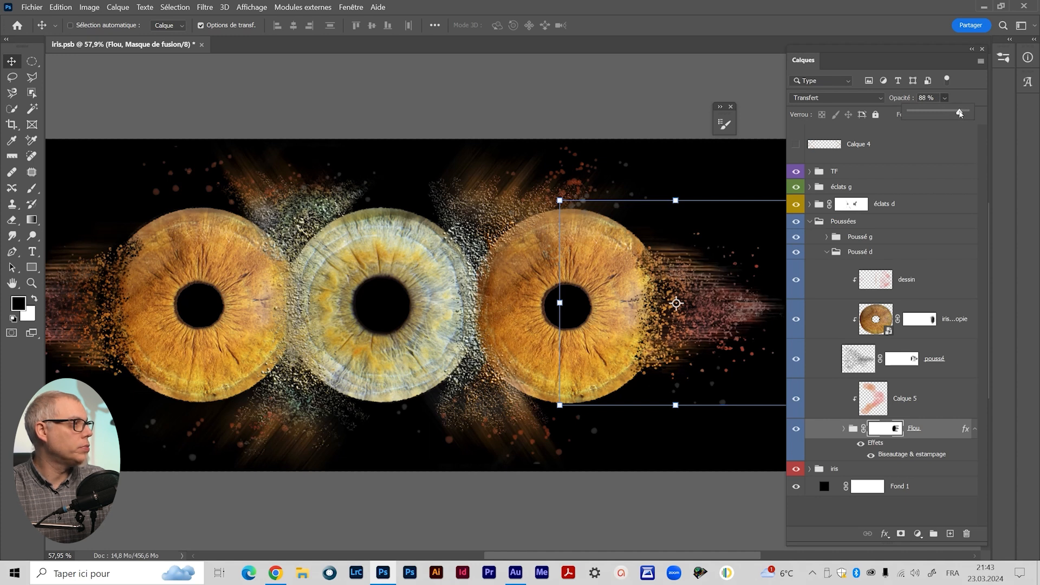
pyautogui.moveTo(345, 277); pyautogui.dragTo(487, 280)
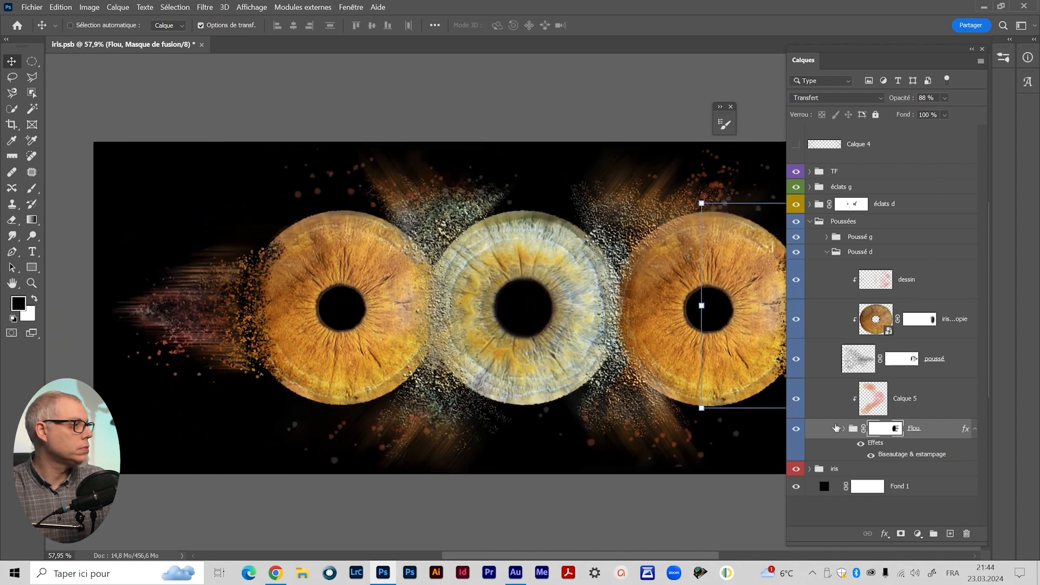
pyautogui.click(827, 253)
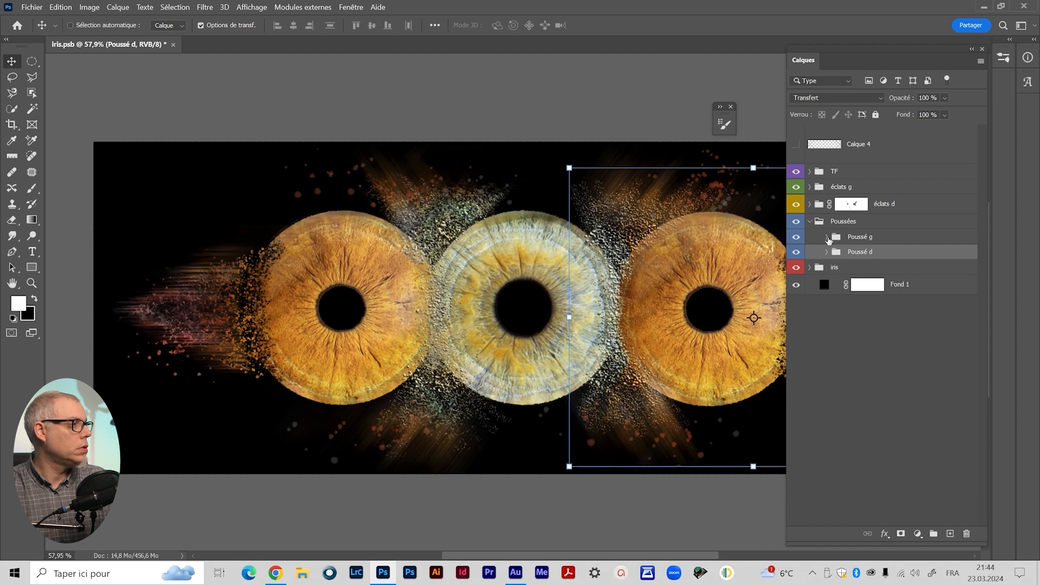
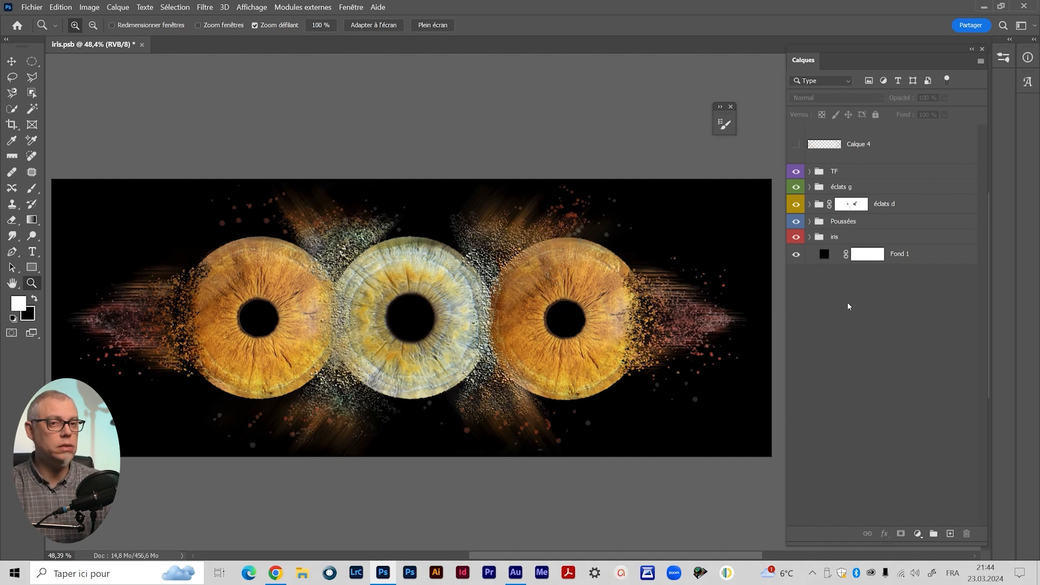
# Look through the iris group's layers, and compare the image with and without the Poussé d group inside Poussées.
pyautogui.click(811, 237)
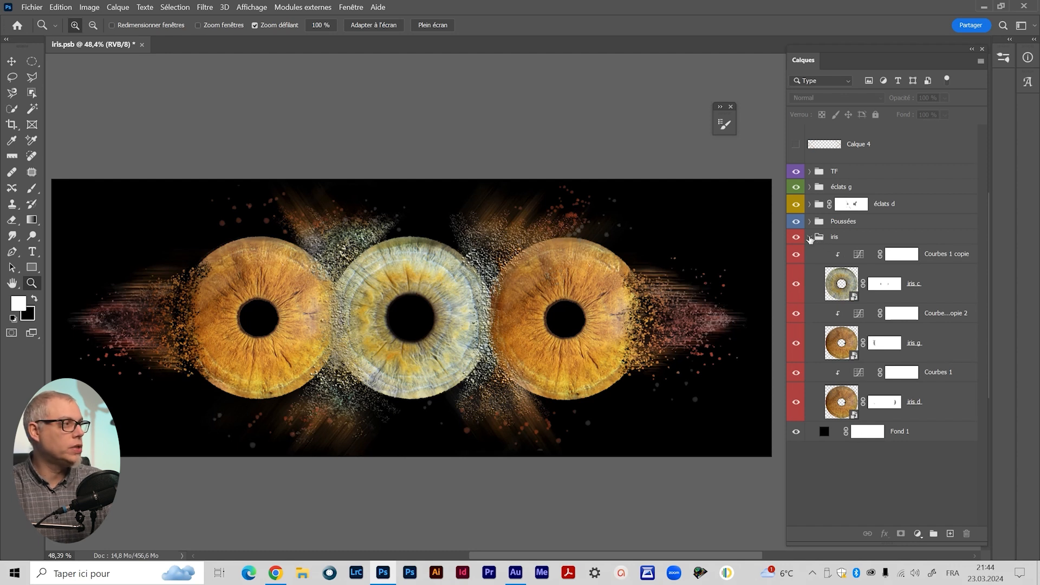
pyautogui.click(810, 238)
pyautogui.click(810, 221)
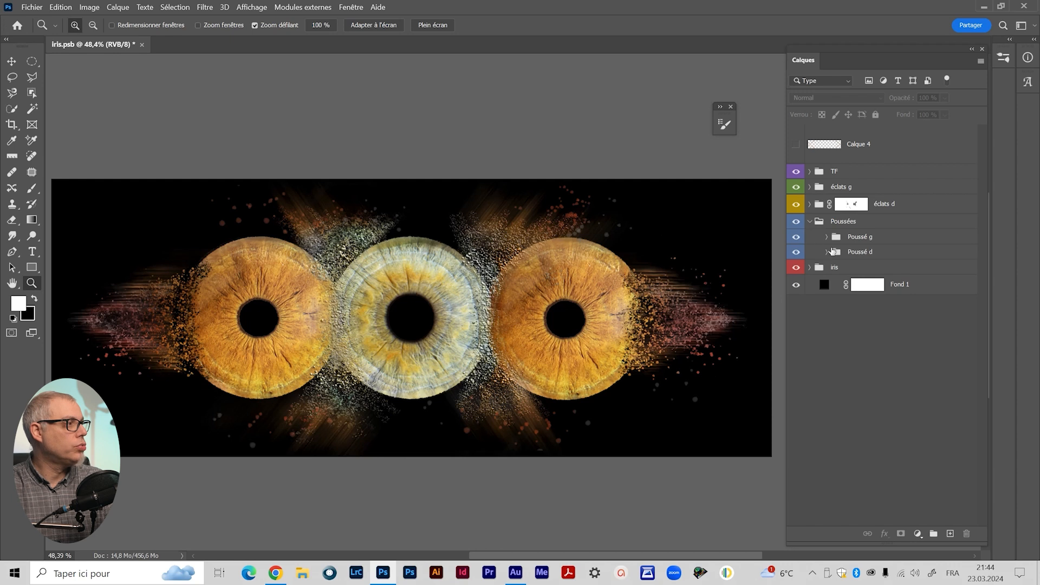
pyautogui.click(796, 253)
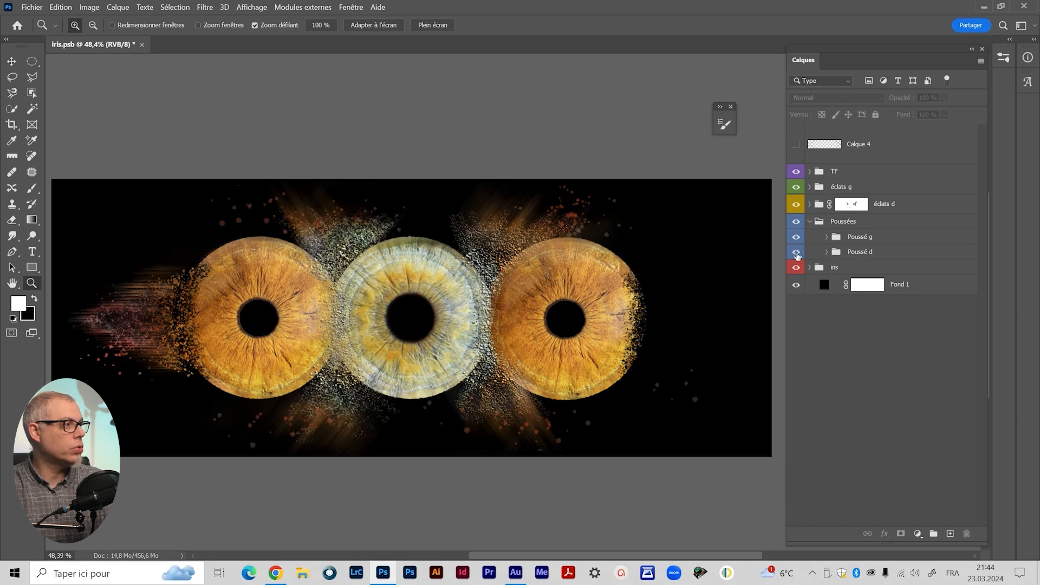
pyautogui.click(796, 252)
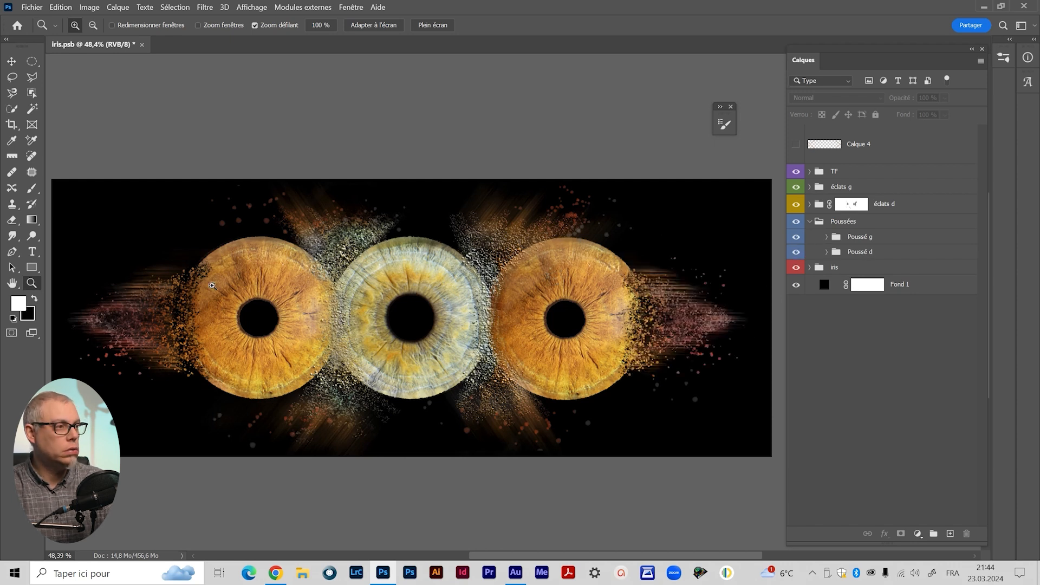
# Expand the Poussé d group and compare the whole composition with and without its poussé layer.
pyautogui.click(826, 251)
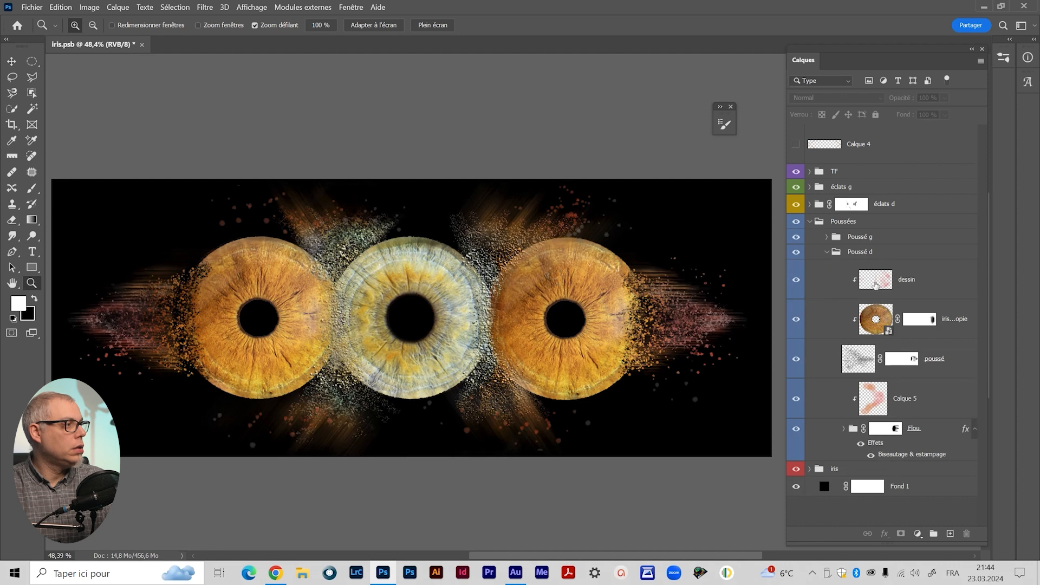
pyautogui.click(852, 366)
pyautogui.click(796, 359)
pyautogui.click(796, 359)
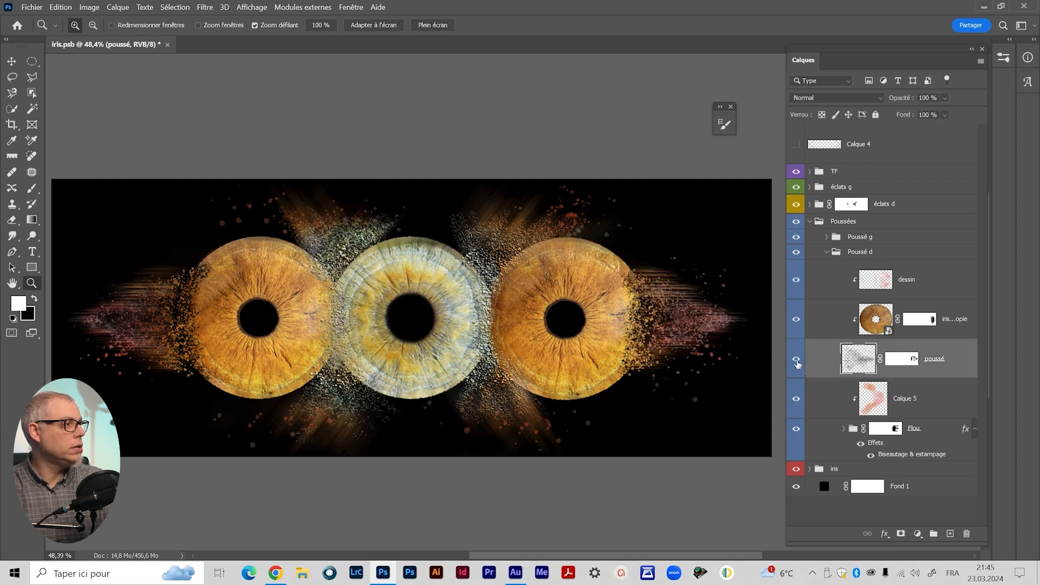
# Review the clipped iris d copie and dessin layers, and compare the burst with and without iris d copie.
pyautogui.click(875, 318)
pyautogui.click(879, 278)
pyautogui.click(880, 315)
pyautogui.click(879, 283)
pyautogui.click(876, 319)
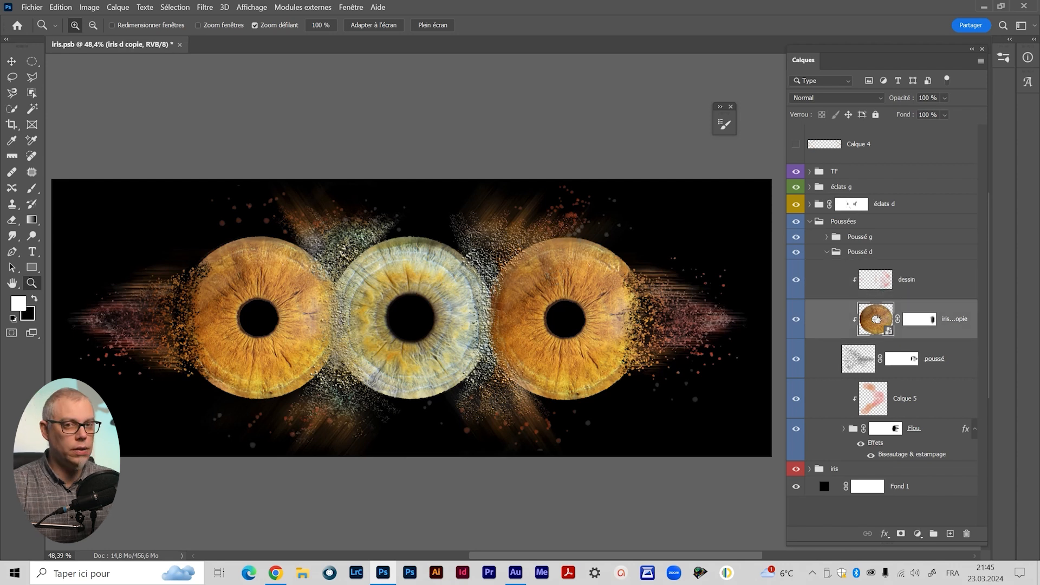
pyautogui.click(796, 319)
pyautogui.click(797, 320)
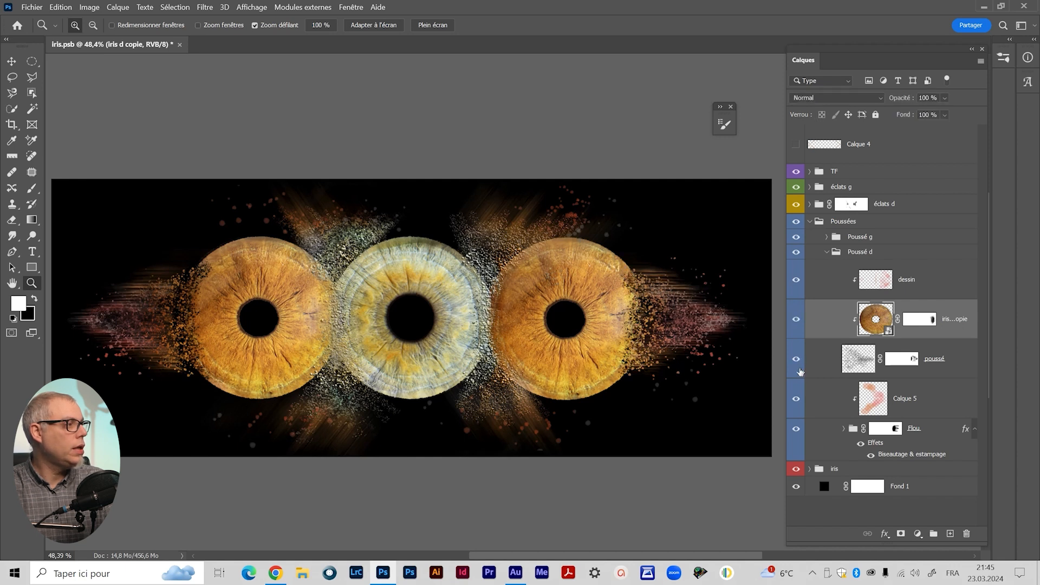
# Compare the right burst with and without the Flou group, and examine the group's dessin copies with directional blur filters.
pyautogui.moveTo(687, 327); pyautogui.dragTo(704, 327)
pyautogui.moveTo(651, 331); pyautogui.dragTo(648, 331)
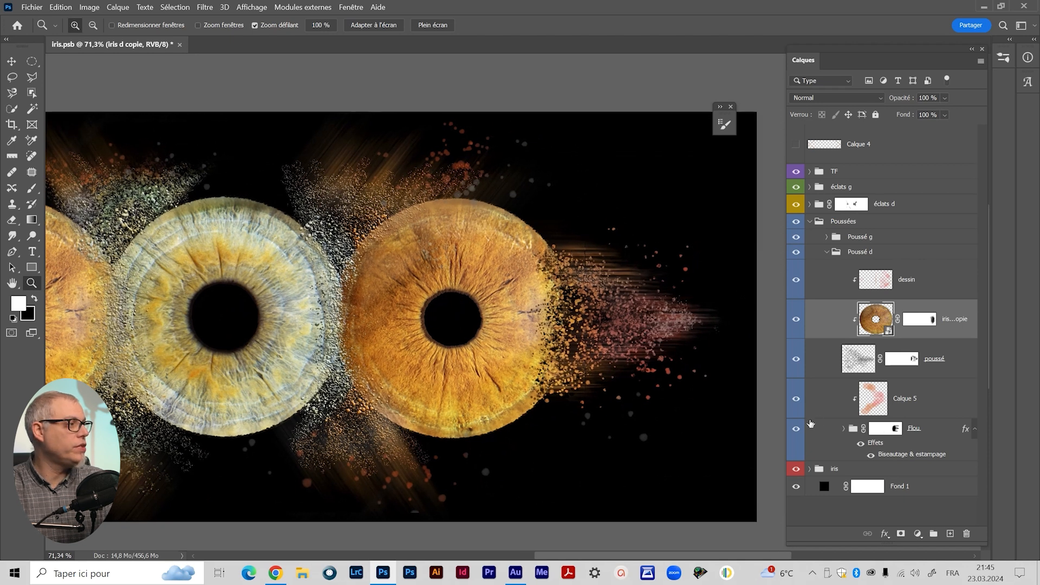
pyautogui.click(795, 429)
pyautogui.click(796, 429)
pyautogui.click(844, 429)
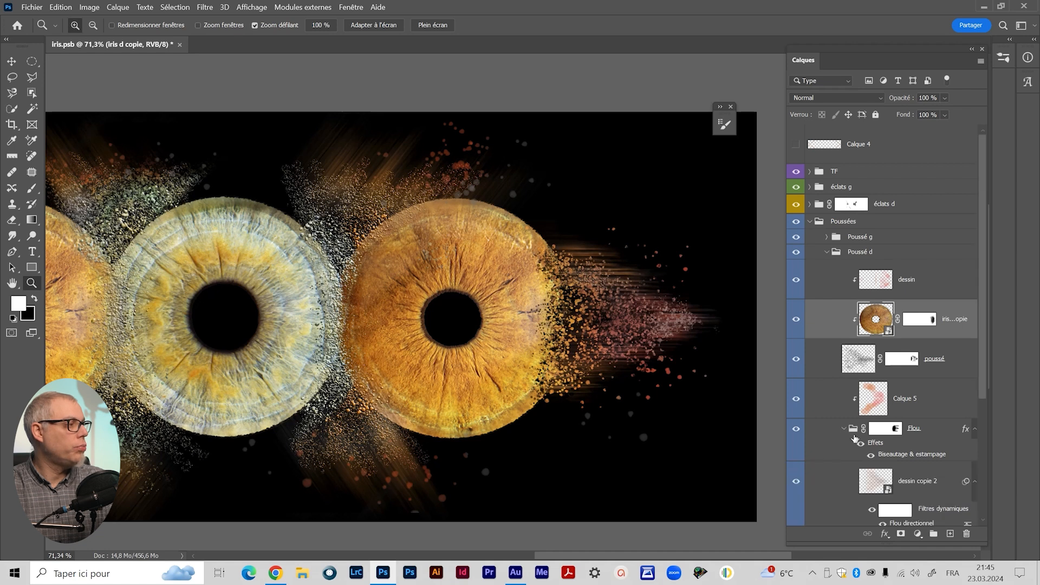
pyautogui.scroll(-3, 889, 467)
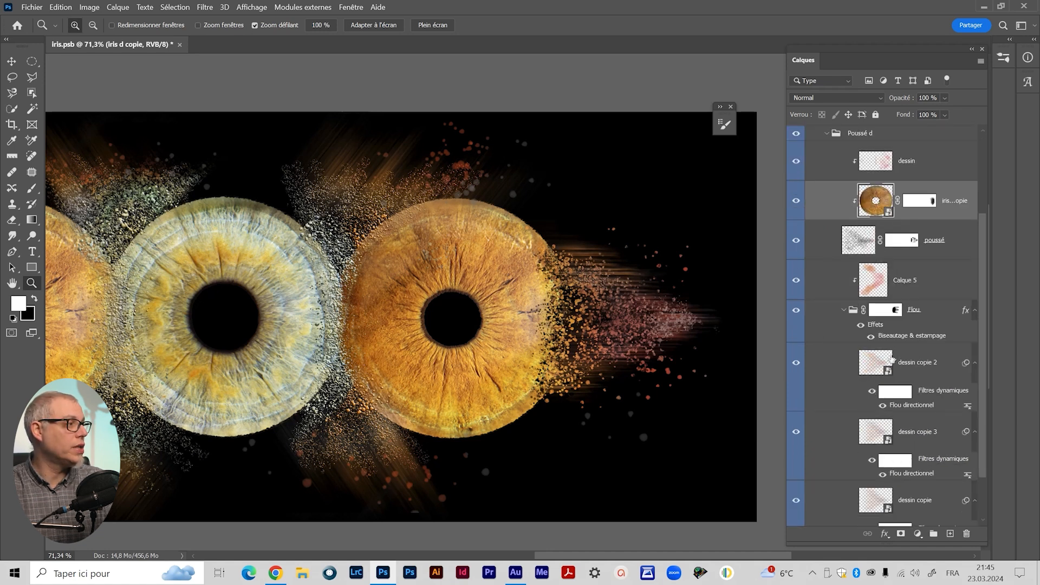
pyautogui.scroll(2, 887, 362)
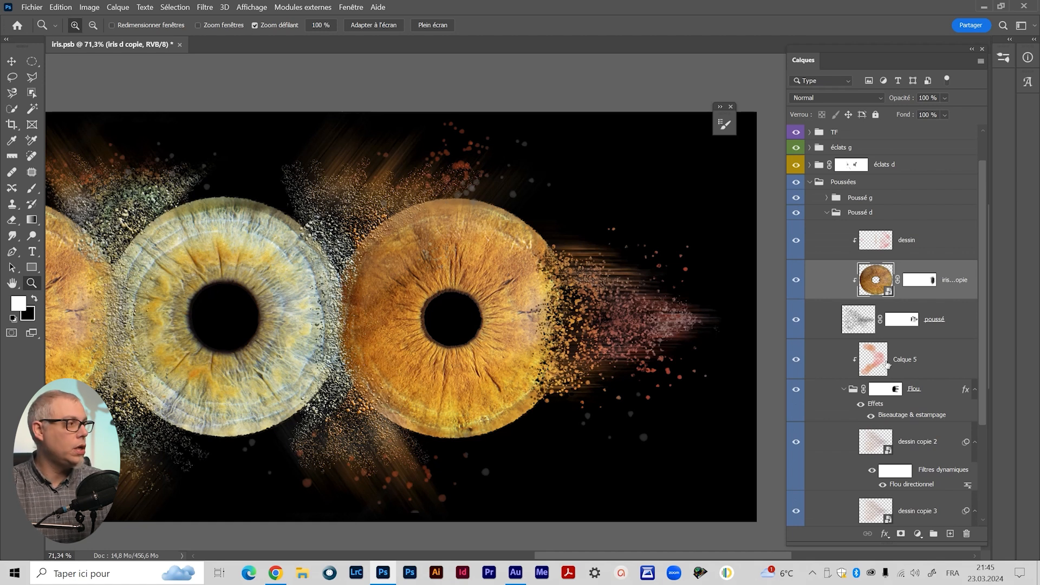
pyautogui.scroll(-2, 881, 420)
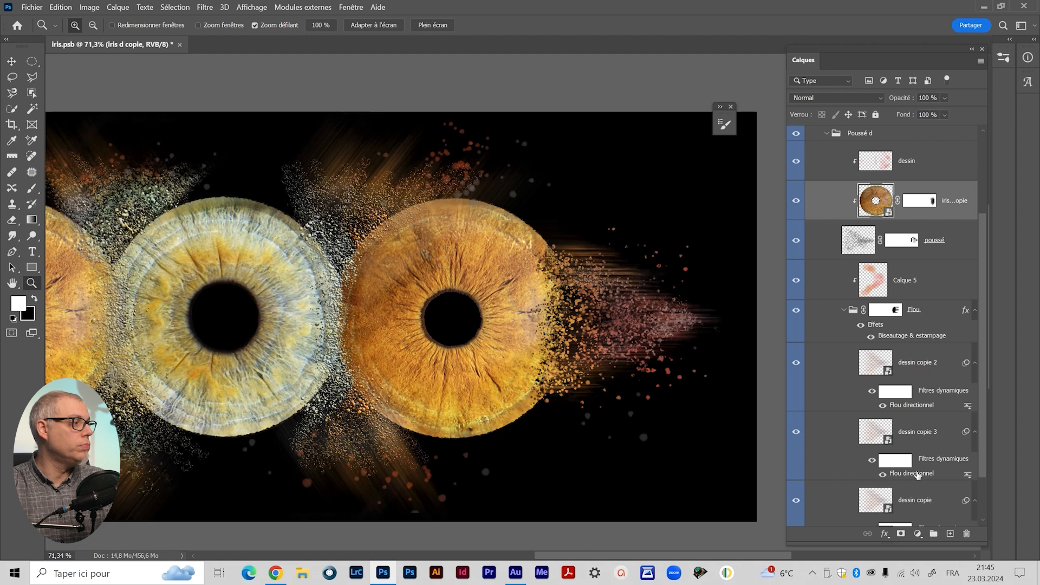
pyautogui.click(844, 311)
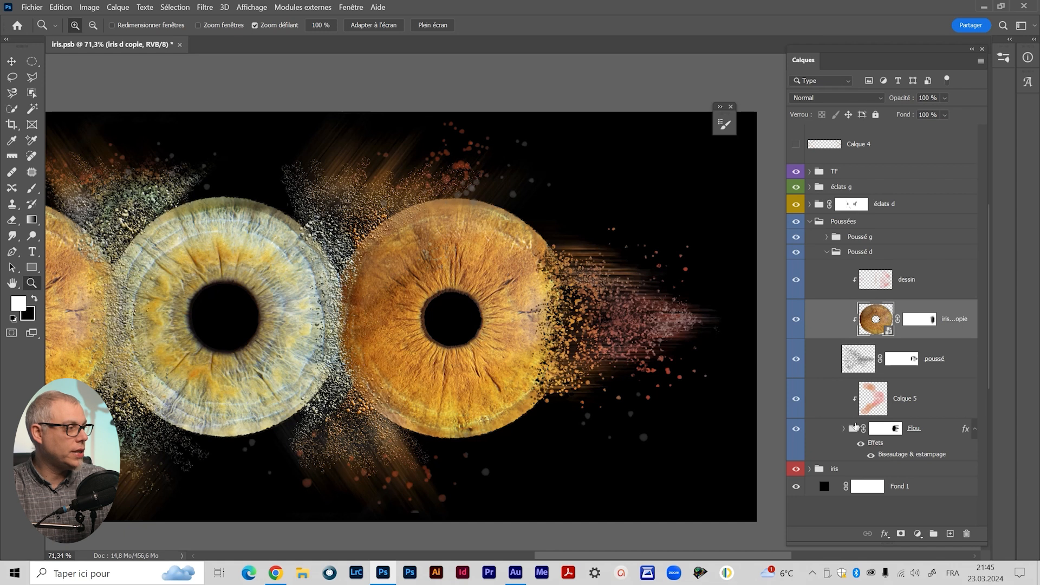
# Review the Calque 5 and poussé layers, and collapse the Poussé d and Poussées groups.
pyautogui.click(879, 405)
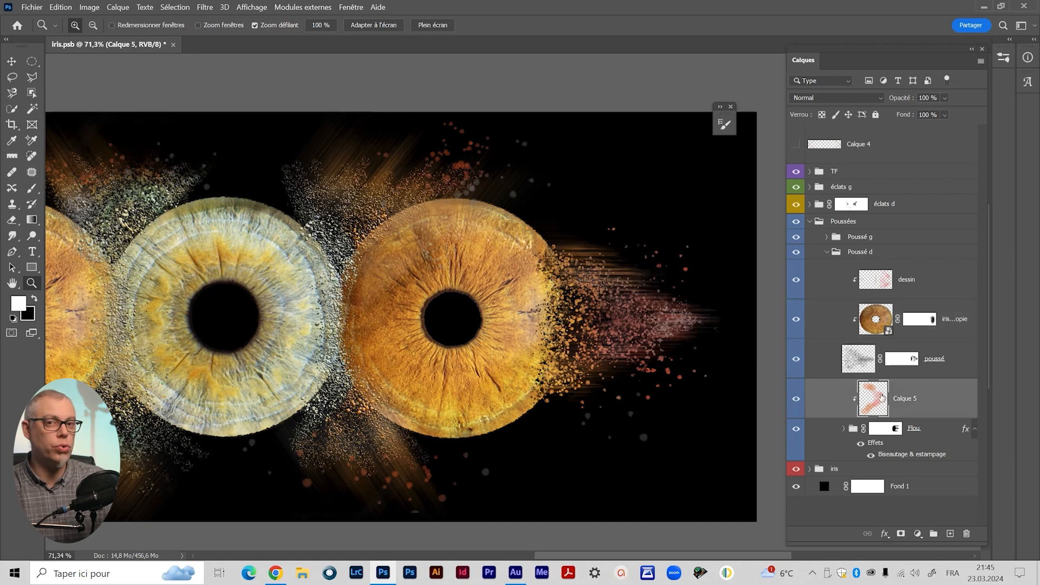
pyautogui.click(866, 364)
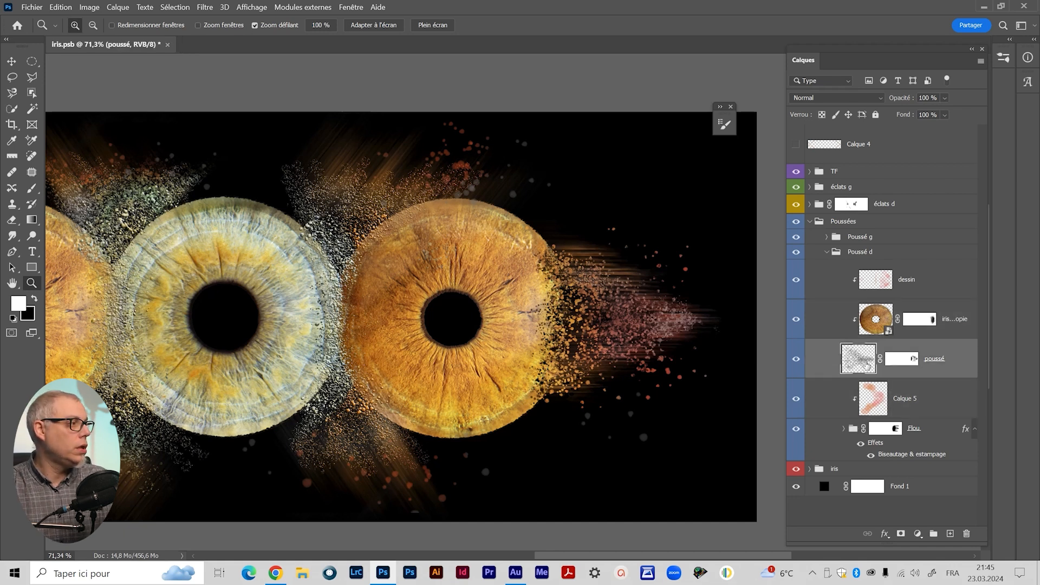
pyautogui.click(827, 252)
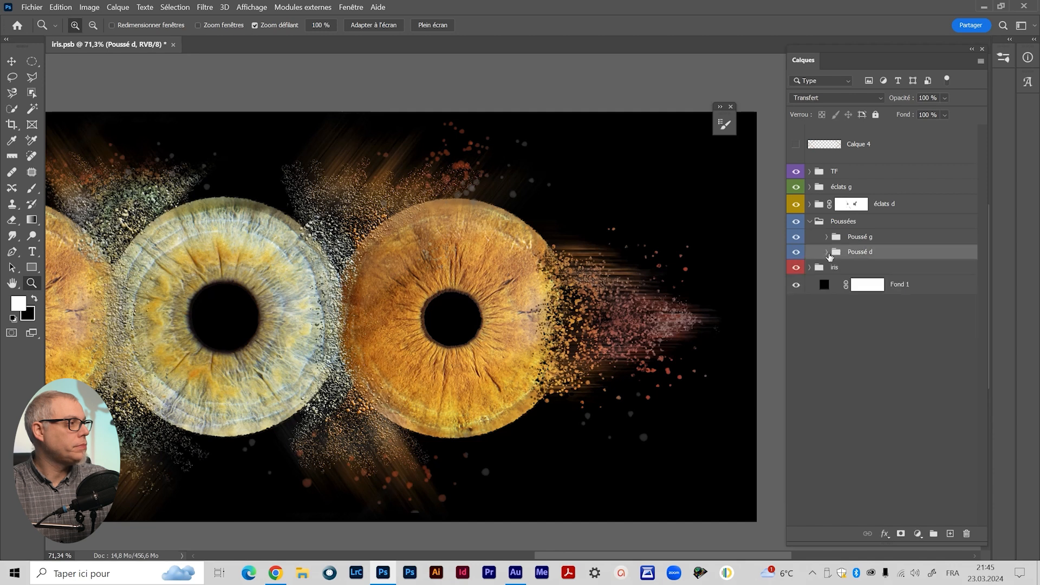
pyautogui.click(810, 222)
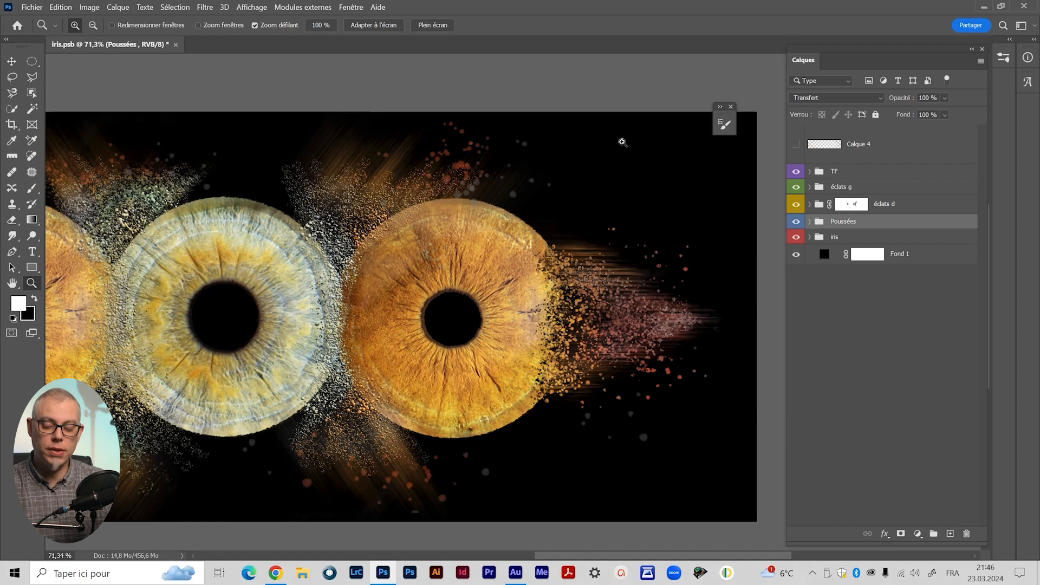
pyautogui.moveTo(347, 266); pyautogui.dragTo(406, 317)
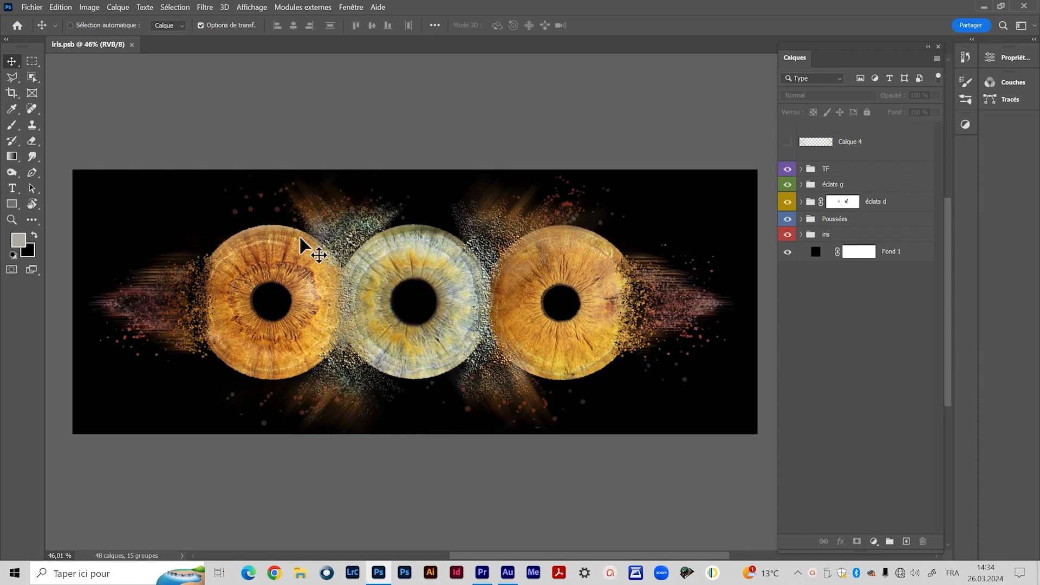
# Examine the left iris's texture and its neighbours up close, and return to the whole composition.
pyautogui.press('z')
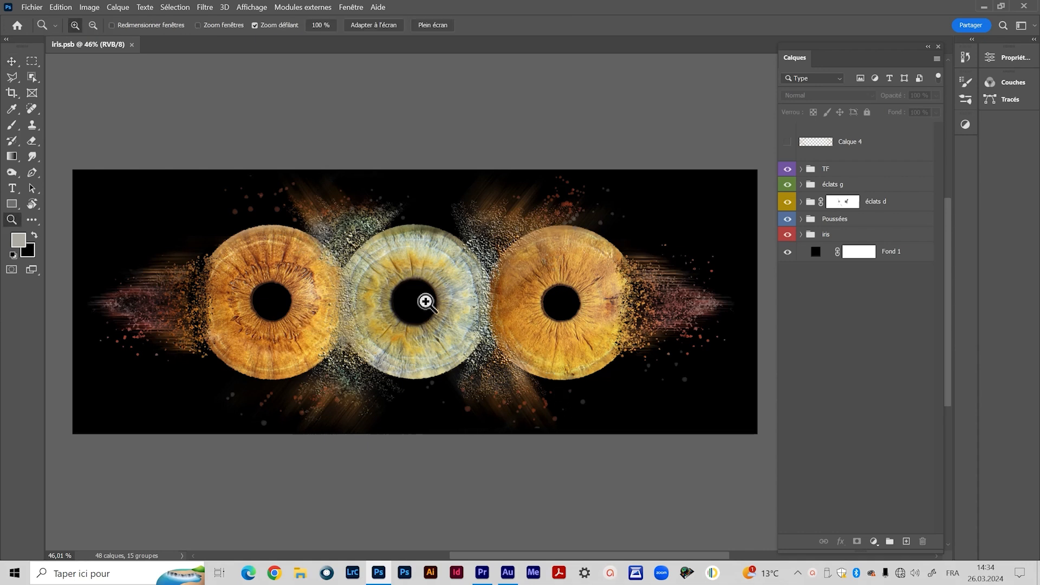
pyautogui.moveTo(245, 310); pyautogui.dragTo(280, 307)
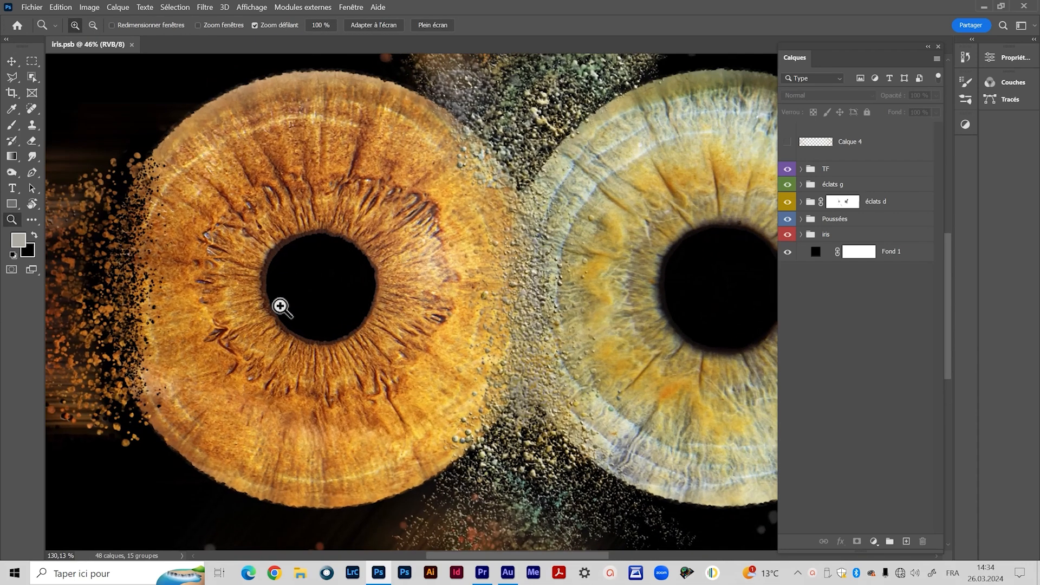
pyautogui.moveTo(453, 368); pyautogui.dragTo(426, 368)
pyautogui.moveTo(662, 363); pyautogui.dragTo(592, 344)
pyautogui.moveTo(482, 326); pyautogui.dragTo(472, 327)
pyautogui.moveTo(613, 356); pyautogui.dragTo(518, 319)
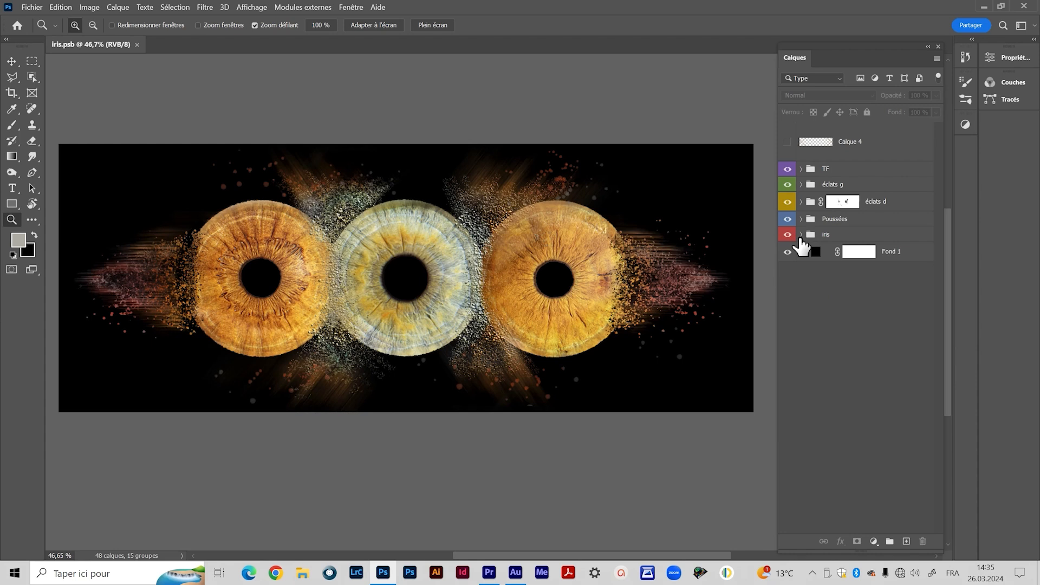
# Expand the iris group and compare the left and centre irises with and without the éclats g, éclats d and Poussées groups.
pyautogui.click(800, 235)
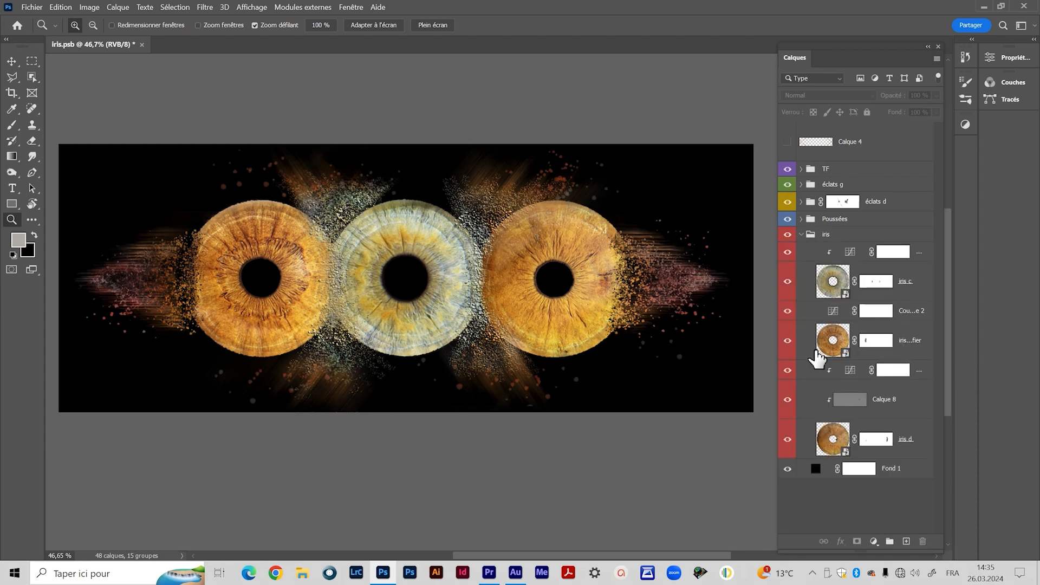
pyautogui.moveTo(262, 278); pyautogui.dragTo(289, 283)
pyautogui.moveTo(313, 348); pyautogui.dragTo(379, 361)
pyautogui.moveTo(787, 219); pyautogui.dragTo(787, 184)
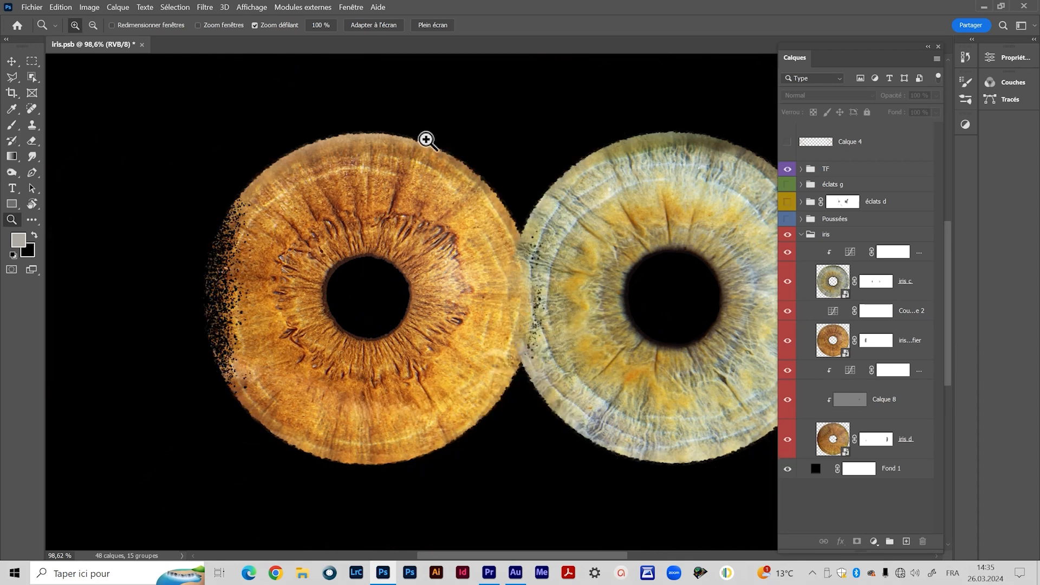
pyautogui.moveTo(675, 382); pyautogui.dragTo(650, 401)
pyautogui.moveTo(787, 219); pyautogui.dragTo(787, 184)
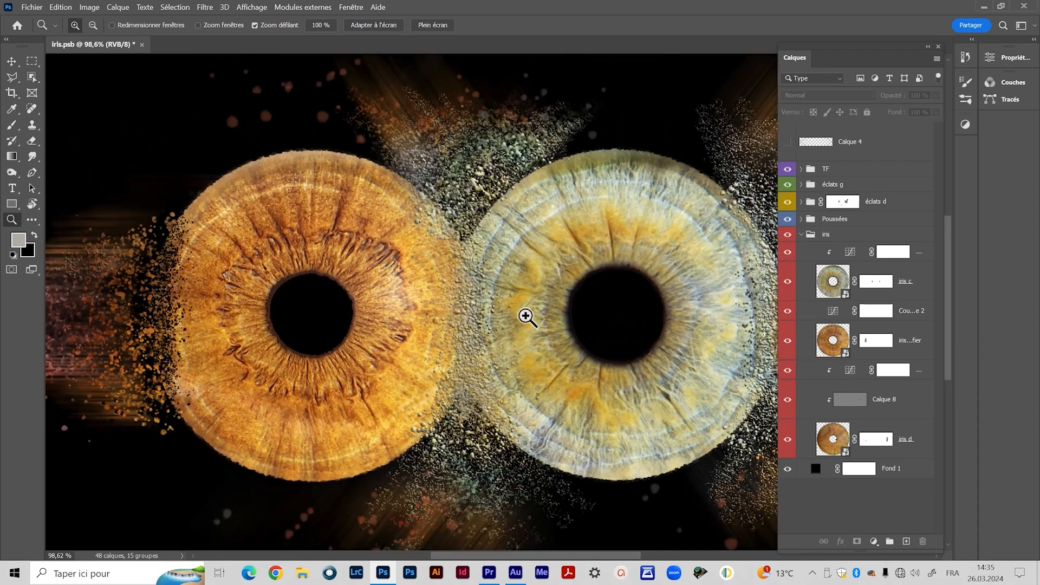
pyautogui.moveTo(462, 323); pyautogui.dragTo(433, 318)
pyautogui.moveTo(537, 327); pyautogui.dragTo(422, 336)
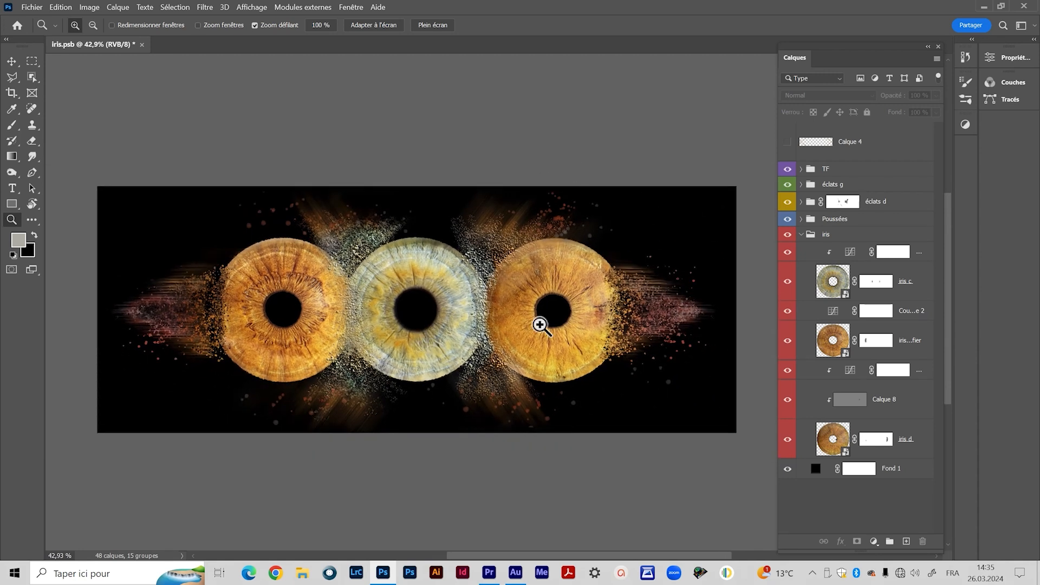